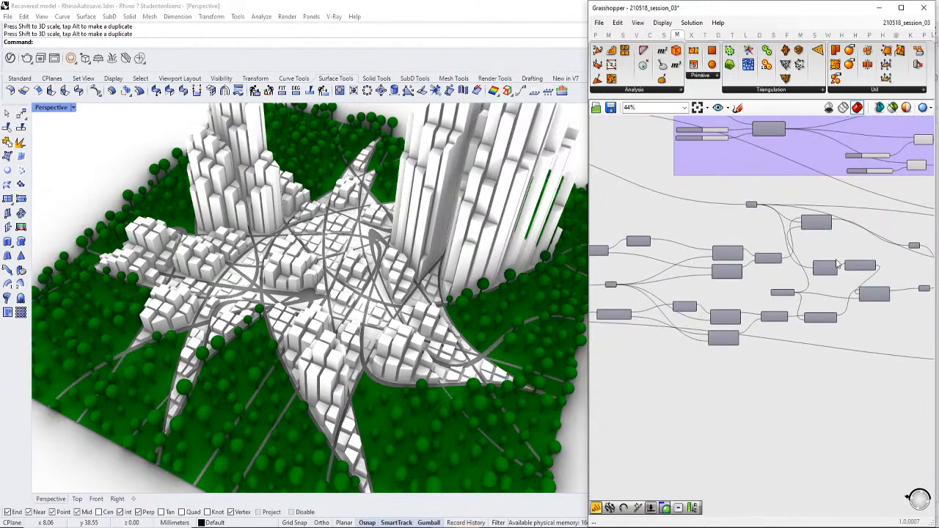
Examine the geometry produced by the Boundary Surfaces, Geometry and Trim with Region components in the model.
{"action": "scroll", "coordinate": [808, 233], "scroll_direction": "down", "scroll_amount": 6}
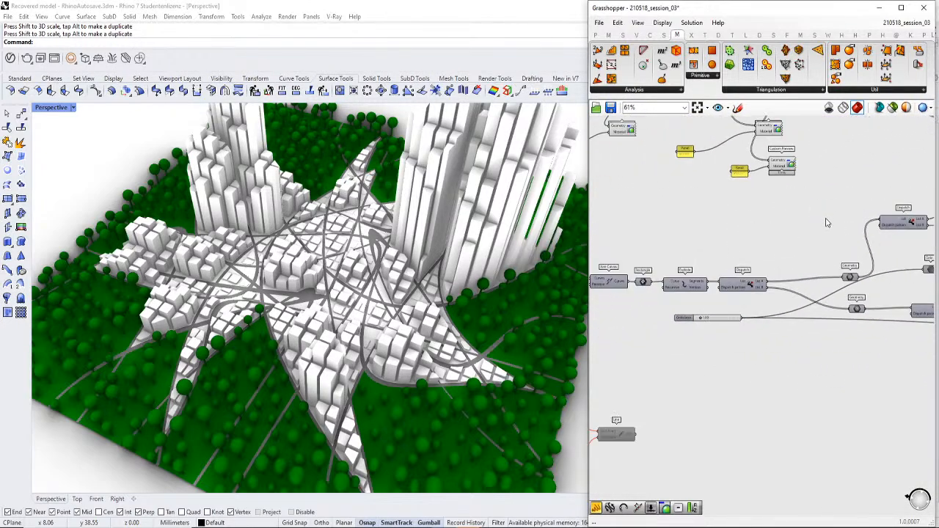
{"action": "scroll", "coordinate": [746, 244], "scroll_direction": "up", "scroll_amount": 6}
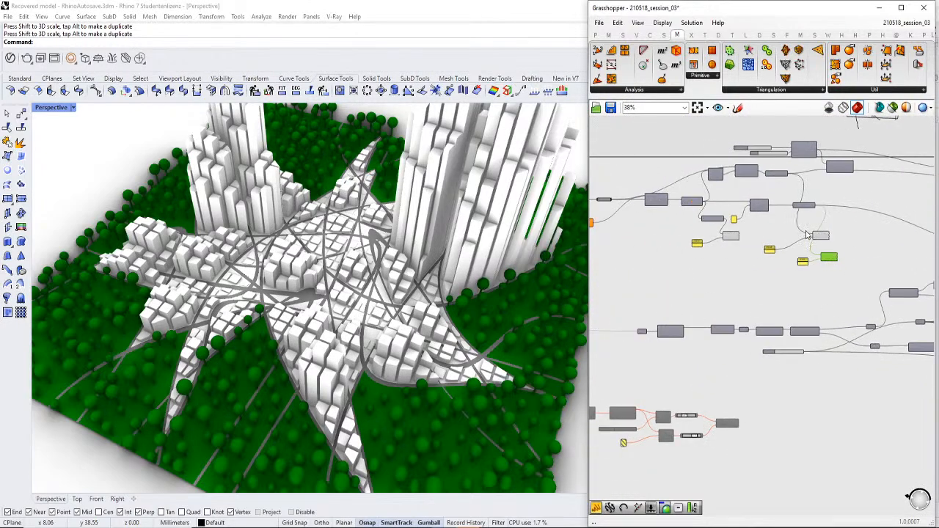
{"action": "left_click", "coordinate": [799, 189]}
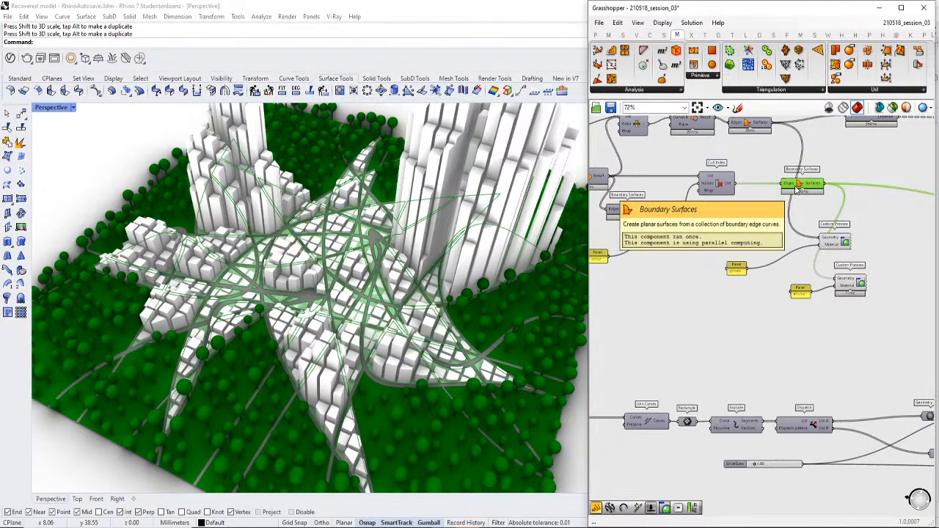
{"action": "scroll", "coordinate": [797, 189], "scroll_direction": "down", "scroll_amount": 10}
{"action": "scroll", "coordinate": [798, 224], "scroll_direction": "up", "scroll_amount": 10}
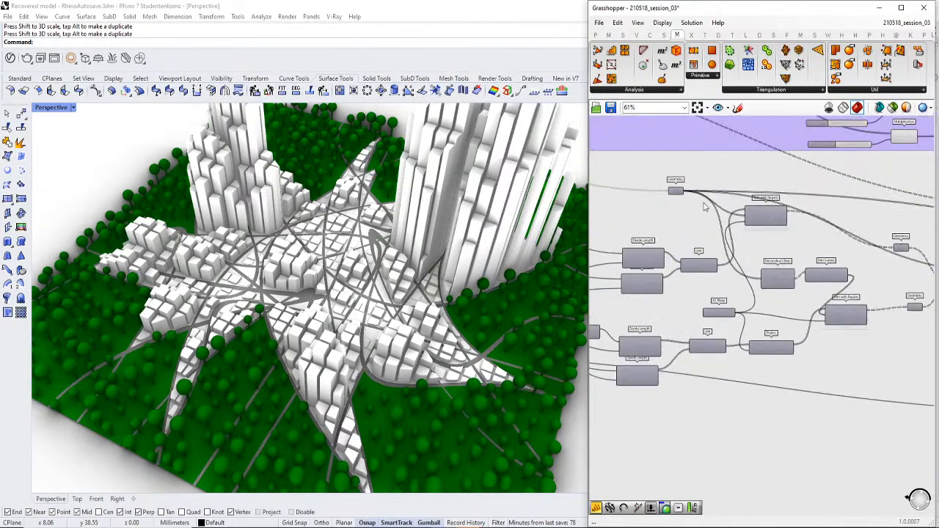
{"action": "left_click", "coordinate": [671, 189]}
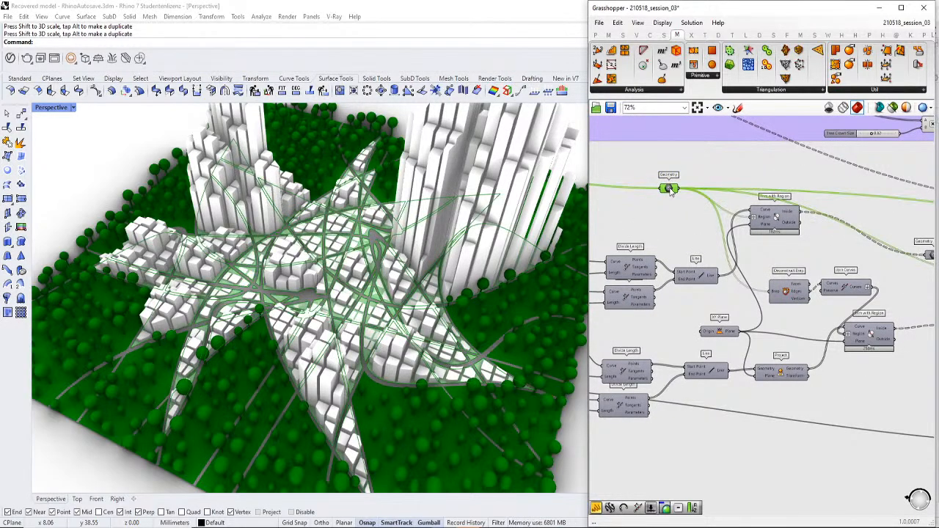
{"action": "left_click", "coordinate": [791, 225]}
{"action": "right_click_drag", "start_coordinate": [920, 247], "coordinate": [747, 258]}
{"action": "left_click", "coordinate": [755, 244]}
Move the Rectangle component slightly upward, beside the Null Item component after the Surface Split.
{"action": "right_click_drag", "start_coordinate": [802, 257], "coordinate": [679, 243]}
{"action": "scroll", "coordinate": [678, 242], "scroll_direction": "down", "scroll_amount": 2}
{"action": "scroll", "coordinate": [770, 257], "scroll_direction": "up", "scroll_amount": 3}
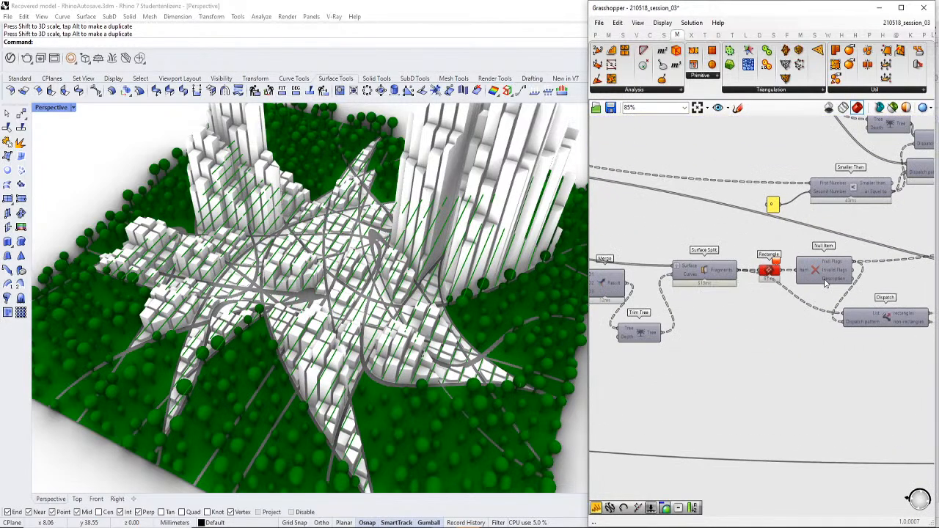
{"action": "scroll", "coordinate": [810, 275], "scroll_direction": "down", "scroll_amount": 3}
{"action": "scroll", "coordinate": [666, 270], "scroll_direction": "up", "scroll_amount": 3}
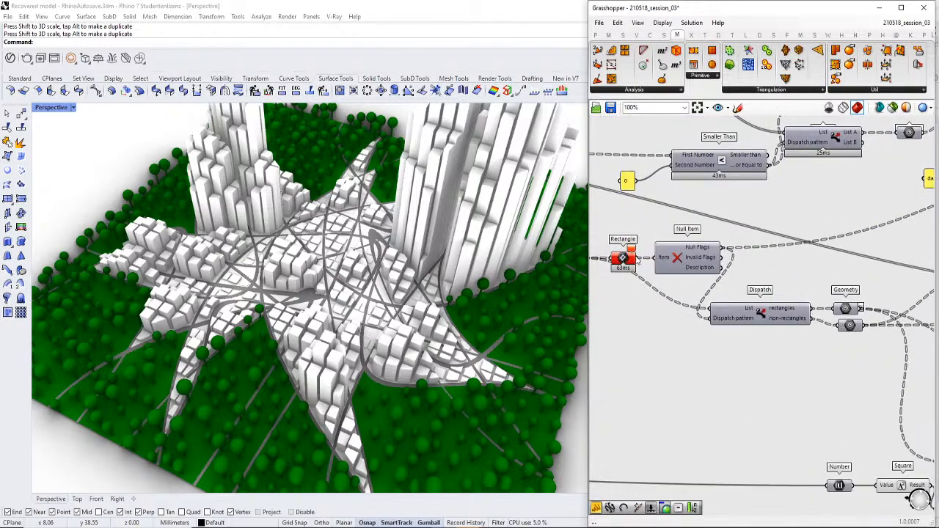
{"action": "mouse_move", "coordinate": [623, 258]}
{"action": "left_click_drag", "start_coordinate": [623, 258], "coordinate": [621, 240]}
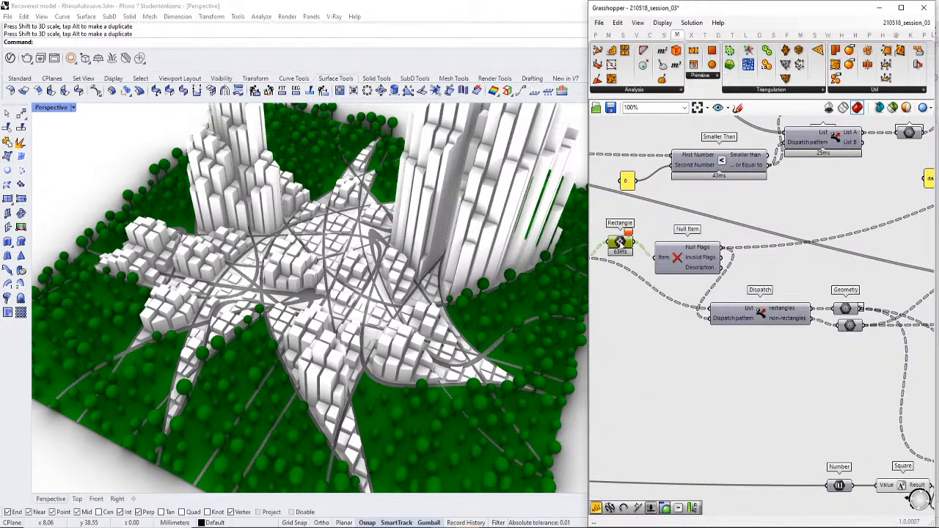
Inspect the scaled rectangles from the Scale component and the point inputs of the Distance component.
{"action": "scroll", "coordinate": [621, 241], "scroll_direction": "down", "scroll_amount": 2}
{"action": "right_click_drag", "start_coordinate": [841, 287], "coordinate": [535, 253]}
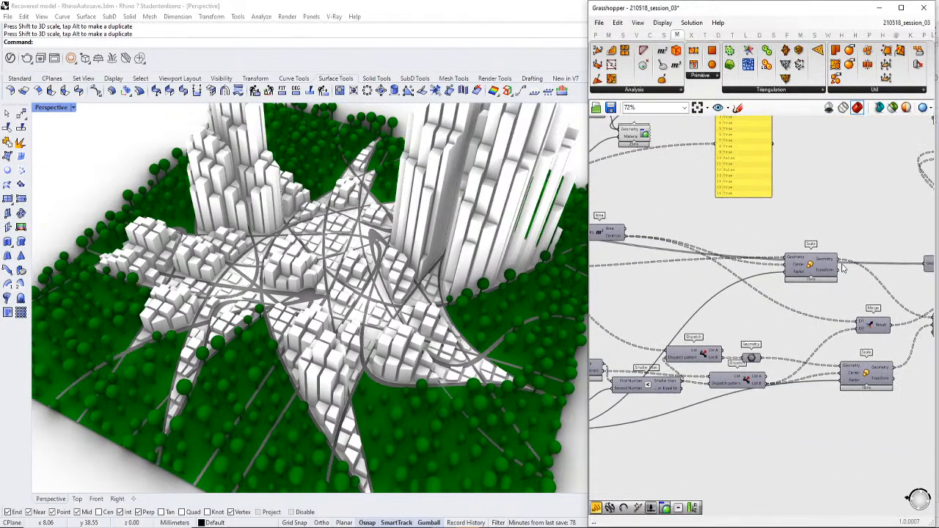
{"action": "left_click", "coordinate": [800, 268]}
{"action": "key", "text": "ctrl+q"}
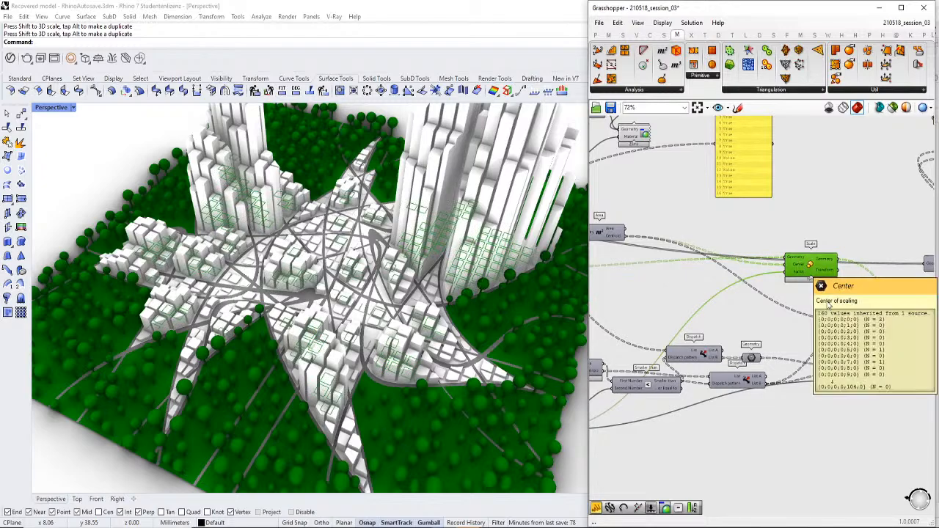
{"action": "right_click_drag", "start_coordinate": [898, 258], "coordinate": [721, 222]}
{"action": "left_click", "coordinate": [803, 257]}
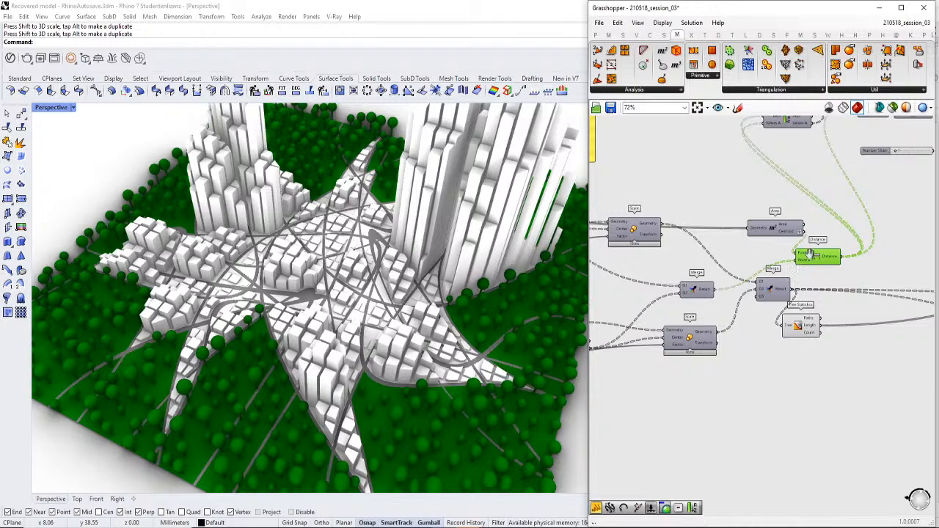
{"action": "right_click_drag", "start_coordinate": [807, 254], "coordinate": [783, 273]}
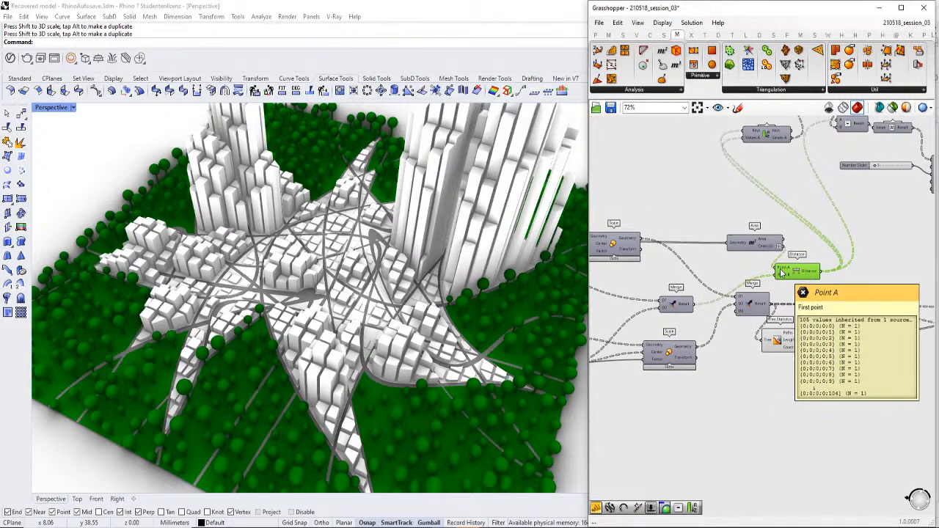
{"action": "right_click_drag", "start_coordinate": [780, 281], "coordinate": [724, 323]}
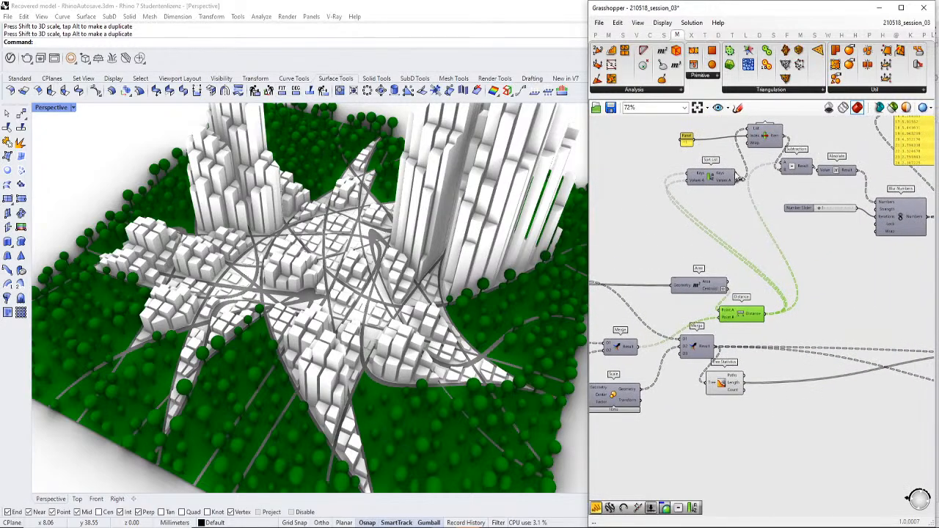
Shift the Sort List component slightly lower, between the Distance and List Item components.
{"action": "left_click_drag", "start_coordinate": [738, 179], "coordinate": [740, 193]}
{"action": "right_click_drag", "start_coordinate": [741, 193], "coordinate": [701, 237]}
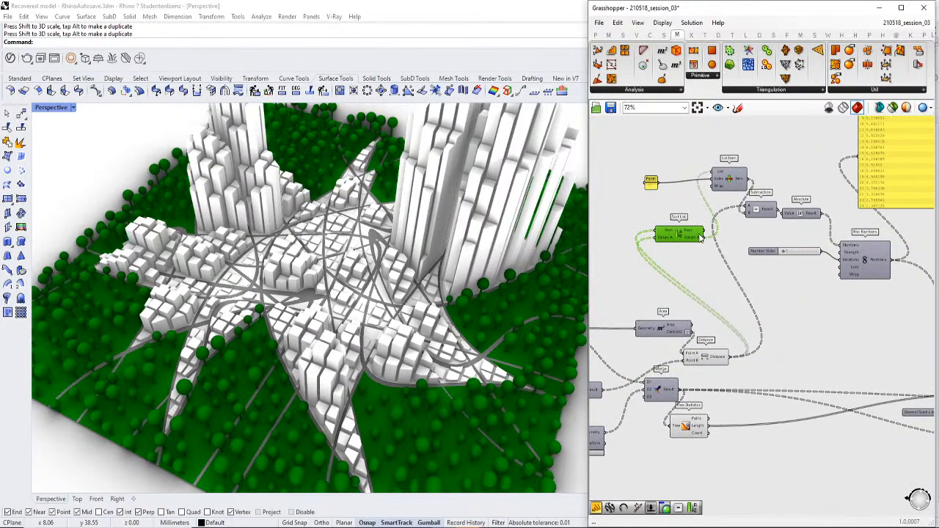
{"action": "right_click_drag", "start_coordinate": [842, 281], "coordinate": [740, 238]}
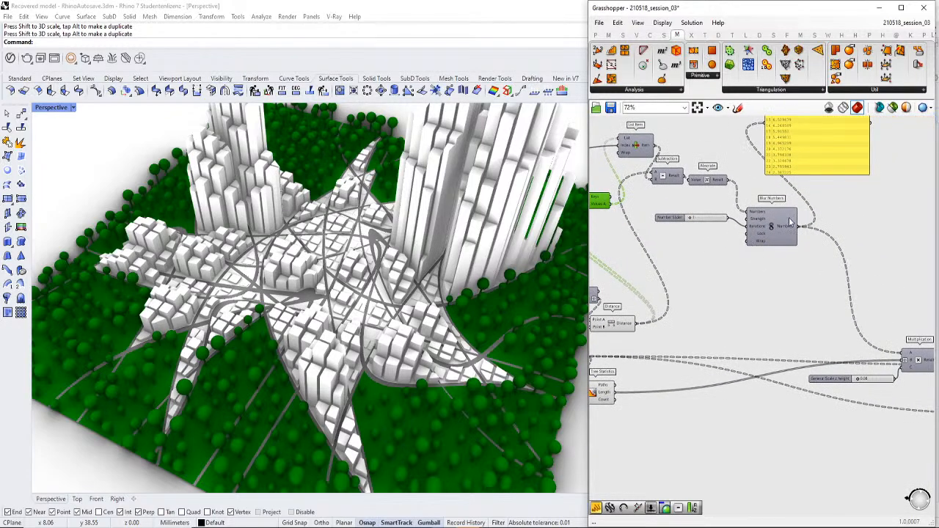
Set the General Scale z height slider feeding the Multiplication to 0.11.
{"action": "right_click_drag", "start_coordinate": [819, 296], "coordinate": [756, 268]}
{"action": "right_click_drag", "start_coordinate": [828, 311], "coordinate": [770, 248]}
{"action": "scroll", "coordinate": [721, 301], "scroll_direction": "up", "scroll_amount": 3}
{"action": "scroll", "coordinate": [721, 302], "scroll_direction": "up", "scroll_amount": 2}
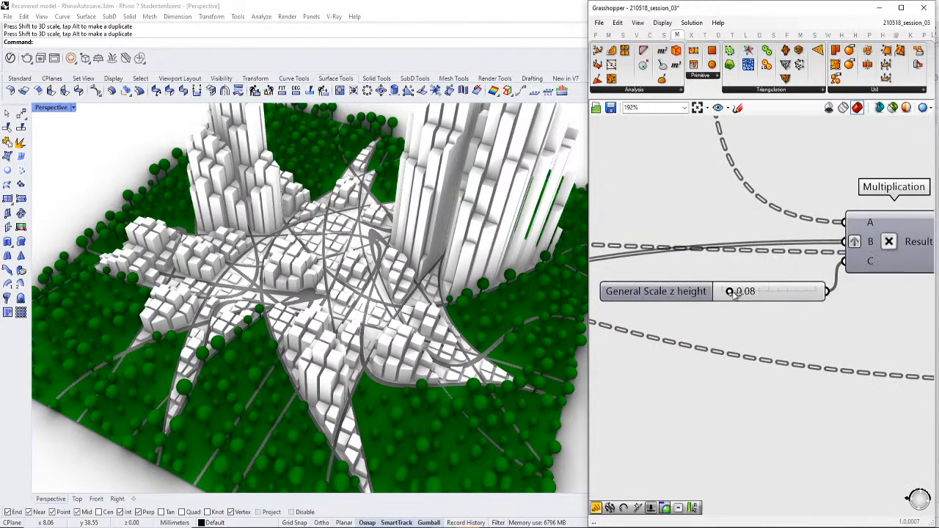
{"action": "left_click_drag", "start_coordinate": [746, 293], "coordinate": [736, 292]}
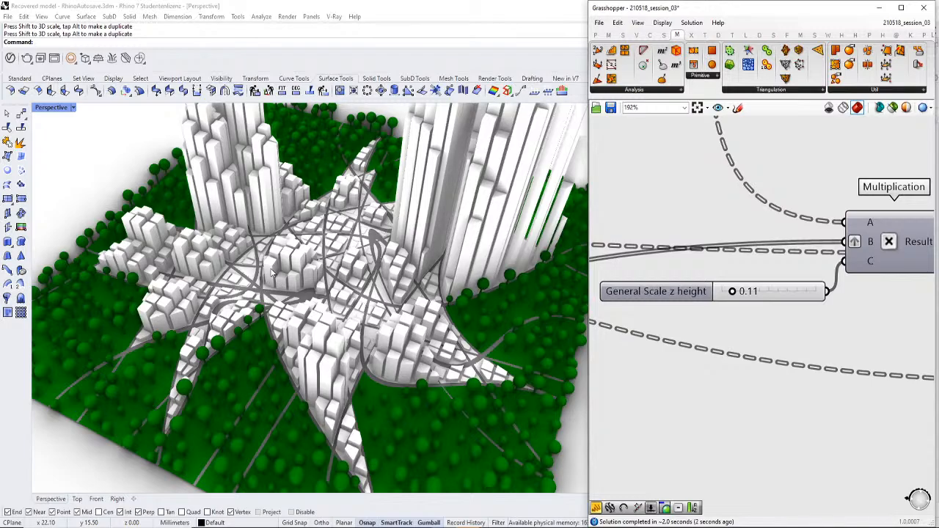
{"action": "scroll", "coordinate": [339, 313], "scroll_direction": "down", "scroll_amount": 5}
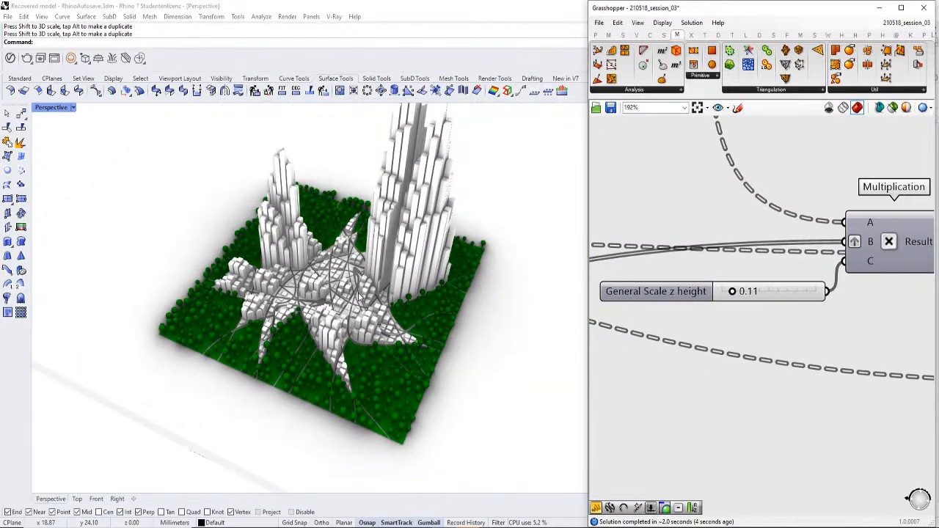
{"action": "scroll", "coordinate": [341, 312], "scroll_direction": "up", "scroll_amount": 5}
{"action": "scroll", "coordinate": [763, 300], "scroll_direction": "down", "scroll_amount": 6}
{"action": "scroll", "coordinate": [734, 291], "scroll_direction": "up", "scroll_amount": 5}
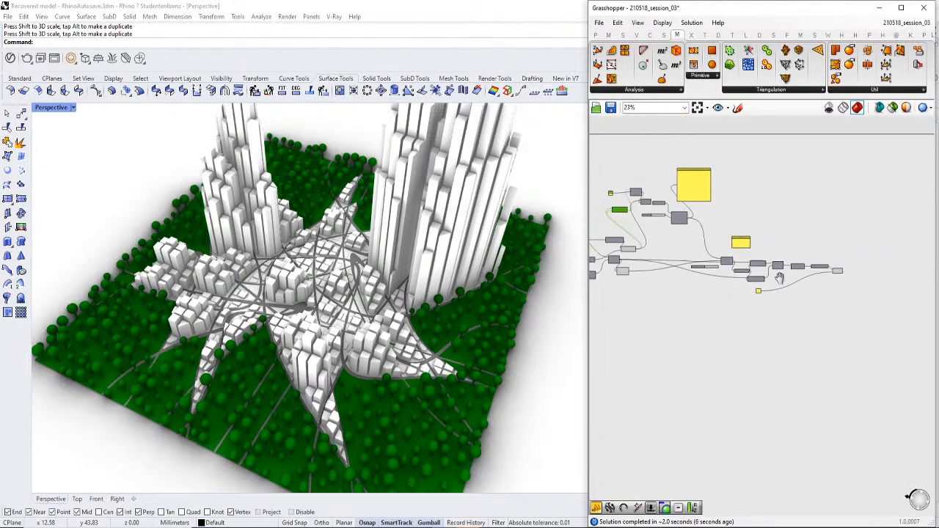
Trace the definition from the Area and Dispatch components through Merge and Tree Statistics to the Multiplication and Extrude.
{"action": "scroll", "coordinate": [764, 274], "scroll_direction": "up", "scroll_amount": 6}
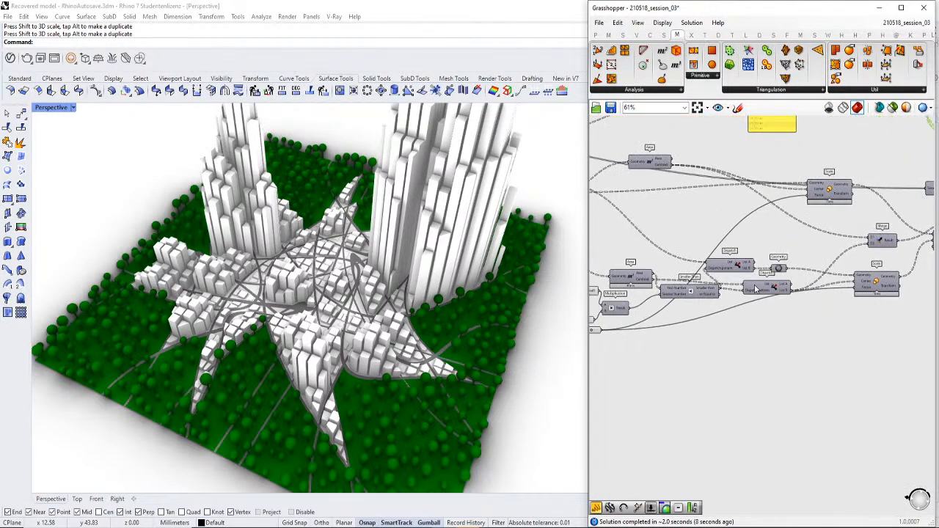
{"action": "scroll", "coordinate": [794, 334], "scroll_direction": "up", "scroll_amount": 2}
{"action": "right_click_drag", "start_coordinate": [787, 311], "coordinate": [841, 309]}
{"action": "scroll", "coordinate": [736, 316], "scroll_direction": "down", "scroll_amount": 7}
{"action": "right_click_drag", "start_coordinate": [737, 317], "coordinate": [627, 321]}
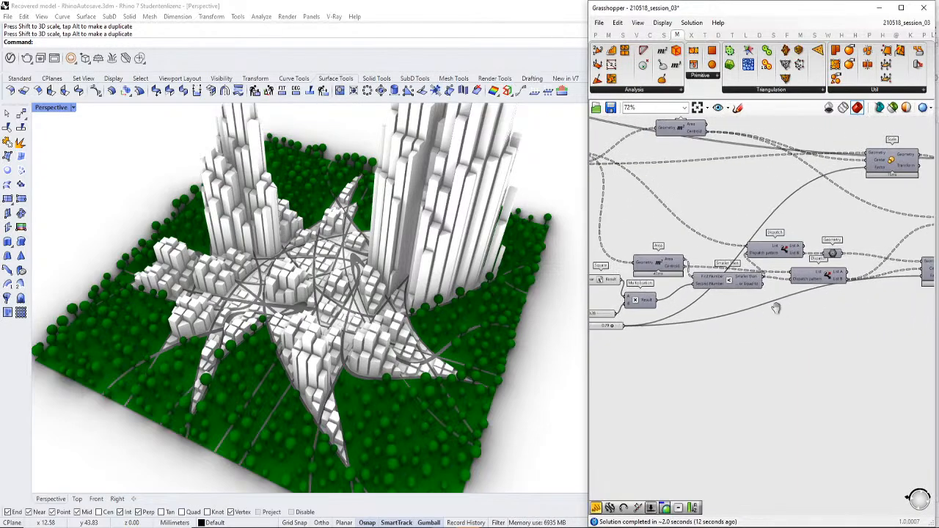
{"action": "right_click_drag", "start_coordinate": [776, 308], "coordinate": [620, 319]}
{"action": "right_click_drag", "start_coordinate": [809, 279], "coordinate": [712, 267]}
{"action": "scroll", "coordinate": [805, 269], "scroll_direction": "up", "scroll_amount": 4}
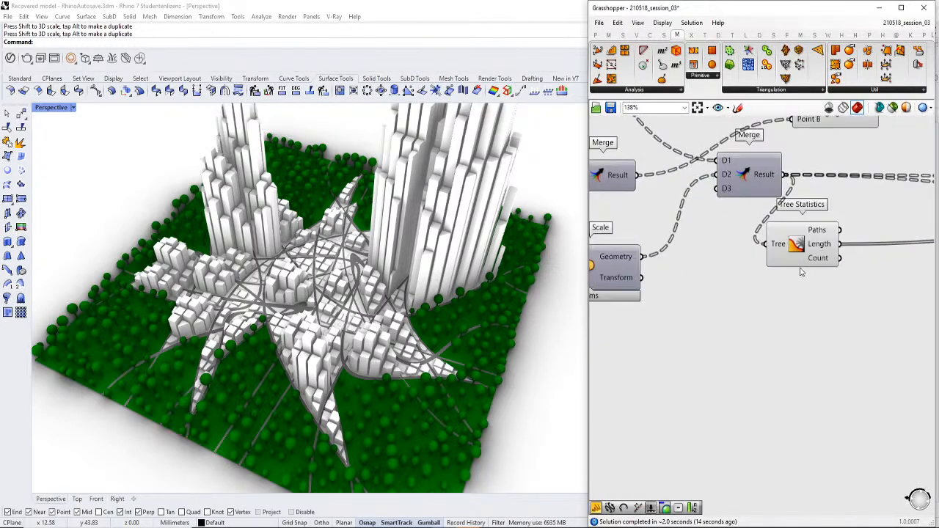
{"action": "right_click_drag", "start_coordinate": [802, 270], "coordinate": [713, 340]}
{"action": "scroll", "coordinate": [713, 340], "scroll_direction": "down", "scroll_amount": 2}
{"action": "right_click_drag", "start_coordinate": [783, 320], "coordinate": [725, 321]}
{"action": "scroll", "coordinate": [725, 321], "scroll_direction": "down", "scroll_amount": 4}
{"action": "scroll", "coordinate": [725, 321], "scroll_direction": "down", "scroll_amount": 1}
{"action": "right_click_drag", "start_coordinate": [886, 311], "coordinate": [740, 286]}
{"action": "scroll", "coordinate": [805, 296], "scroll_direction": "up", "scroll_amount": 5}
Examine the building heights in the model and the values output by the Blur Numbers component.
{"action": "right_click_drag", "start_coordinate": [444, 318], "coordinate": [477, 295]}
{"action": "scroll", "coordinate": [468, 307], "scroll_direction": "down", "scroll_amount": 2}
{"action": "scroll", "coordinate": [477, 295], "scroll_direction": "down", "scroll_amount": 2}
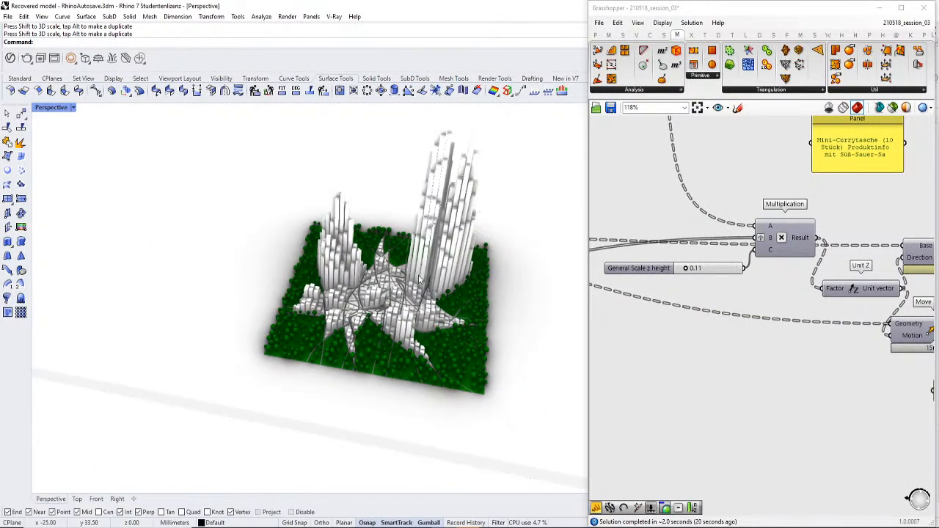
{"action": "scroll", "coordinate": [418, 274], "scroll_direction": "up", "scroll_amount": 5}
{"action": "right_click_drag", "start_coordinate": [806, 302], "coordinate": [770, 286]}
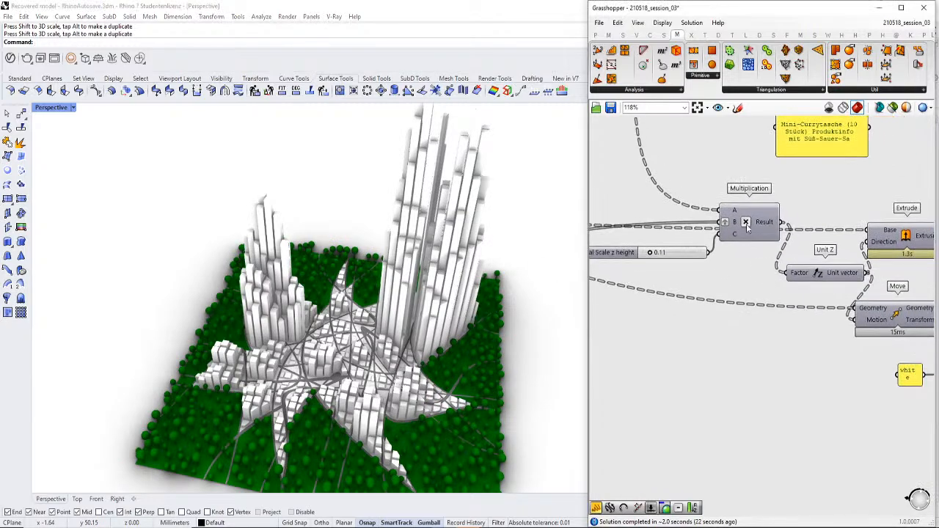
{"action": "scroll", "coordinate": [758, 227], "scroll_direction": "down", "scroll_amount": 2}
{"action": "right_click_drag", "start_coordinate": [758, 227], "coordinate": [787, 347]}
{"action": "right_click_drag", "start_coordinate": [682, 219], "coordinate": [758, 286]}
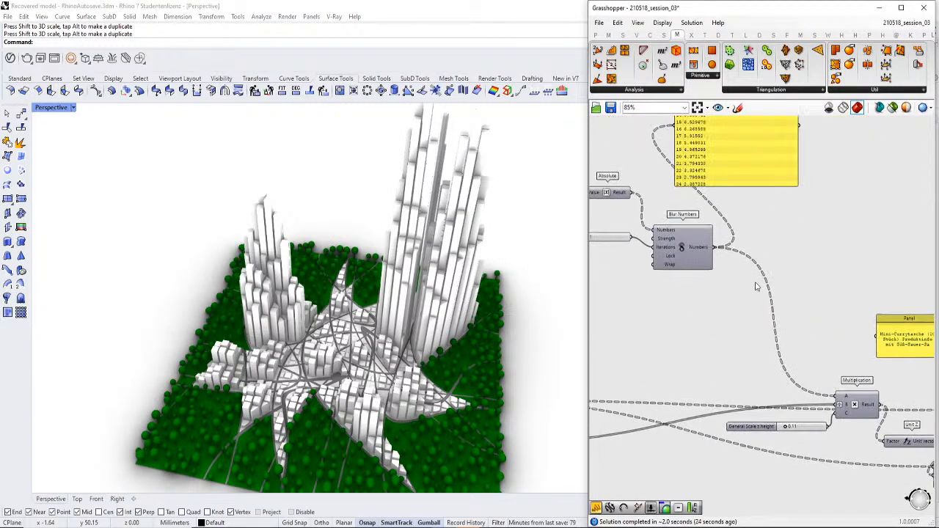
{"action": "mouse_move", "coordinate": [700, 248]}
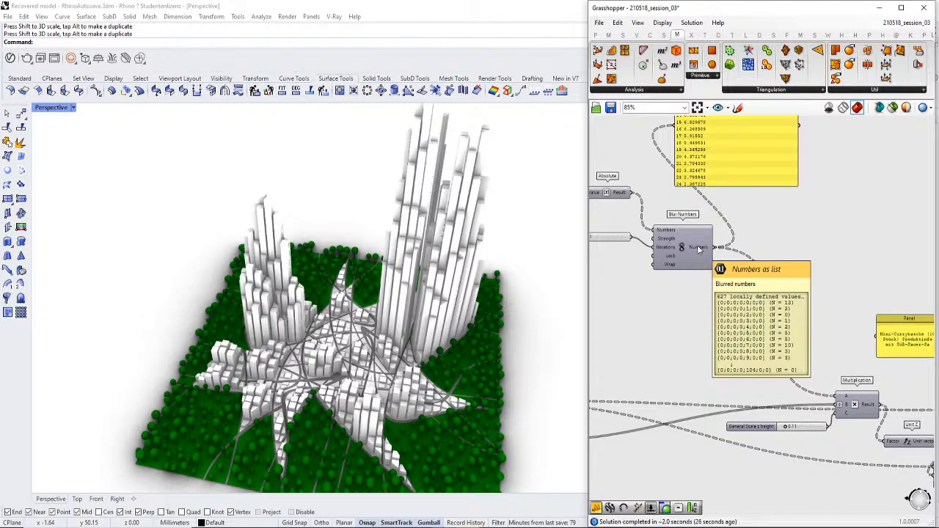
{"action": "right_click_drag", "start_coordinate": [700, 248], "coordinate": [710, 326]}
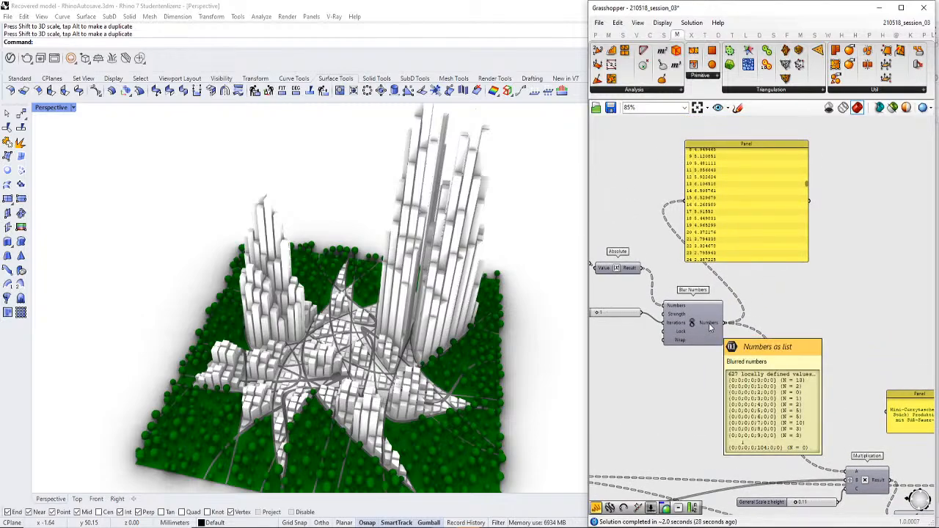
{"action": "right_click_drag", "start_coordinate": [710, 327], "coordinate": [743, 298]}
Move the number list panel near the Multiplication component and feed it with the Multiplication's Result.
{"action": "double_click", "coordinate": [815, 283]}
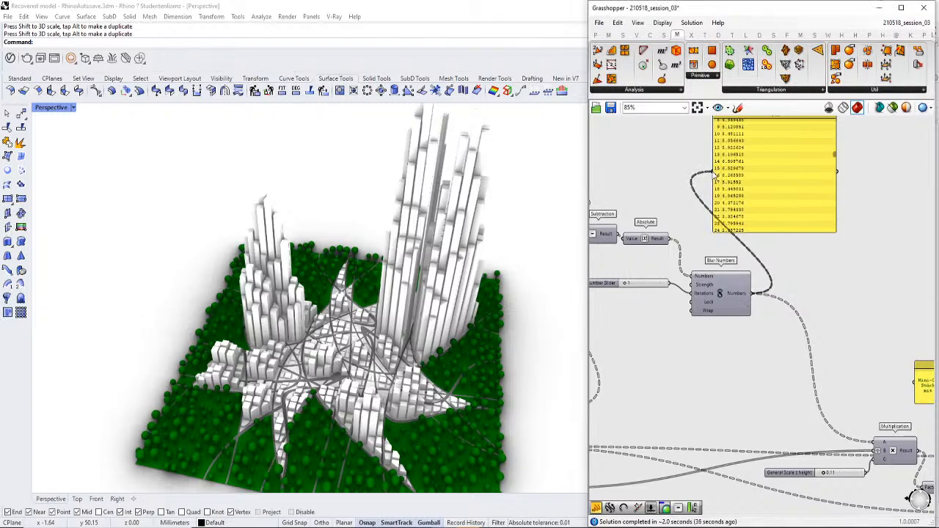
{"action": "left_click_drag", "start_coordinate": [768, 219], "coordinate": [900, 242]}
{"action": "right_click_drag", "start_coordinate": [898, 238], "coordinate": [755, 170]}
{"action": "scroll", "coordinate": [809, 358], "scroll_direction": "up", "scroll_amount": 1}
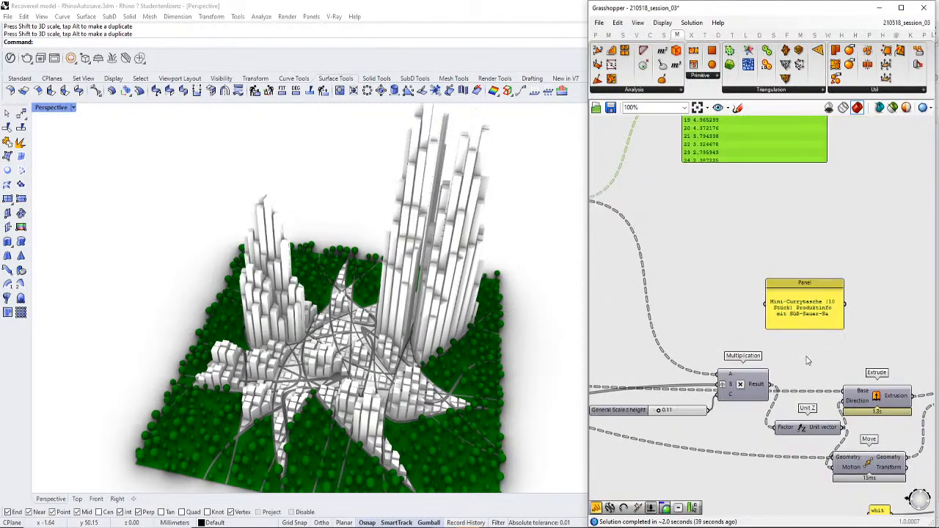
{"action": "right_click_drag", "start_coordinate": [810, 358], "coordinate": [781, 389]}
{"action": "scroll", "coordinate": [782, 389], "scroll_direction": "down", "scroll_amount": 1}
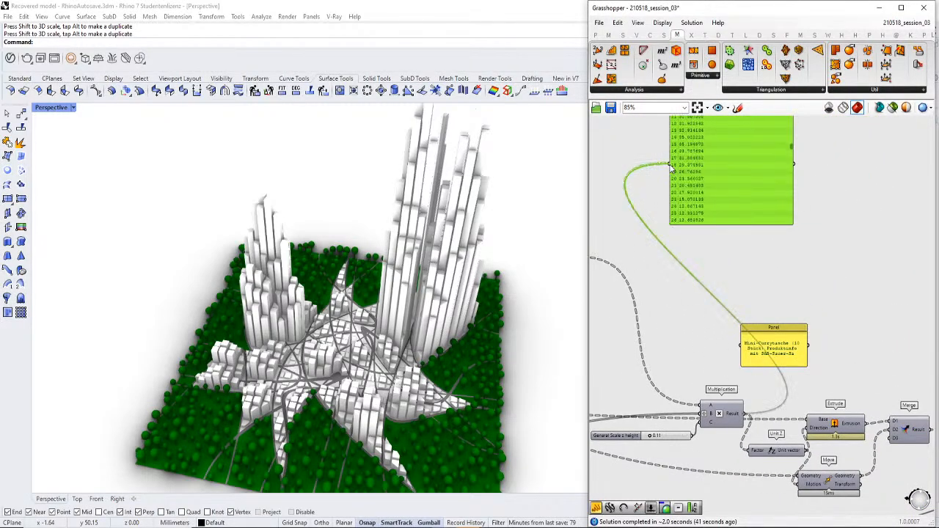
{"action": "left_click_drag", "start_coordinate": [737, 190], "coordinate": [828, 241]}
Move the stray "Mini-Currytasche" text panel aside and delete it.
{"action": "scroll", "coordinate": [833, 271], "scroll_direction": "up", "scroll_amount": 2}
{"action": "right_click_drag", "start_coordinate": [784, 322], "coordinate": [762, 310]}
{"action": "left_click_drag", "start_coordinate": [731, 369], "coordinate": [626, 165]}
{"action": "scroll", "coordinate": [759, 364], "scroll_direction": "down", "scroll_amount": 3}
{"action": "scroll", "coordinate": [641, 181], "scroll_direction": "up", "scroll_amount": 1}
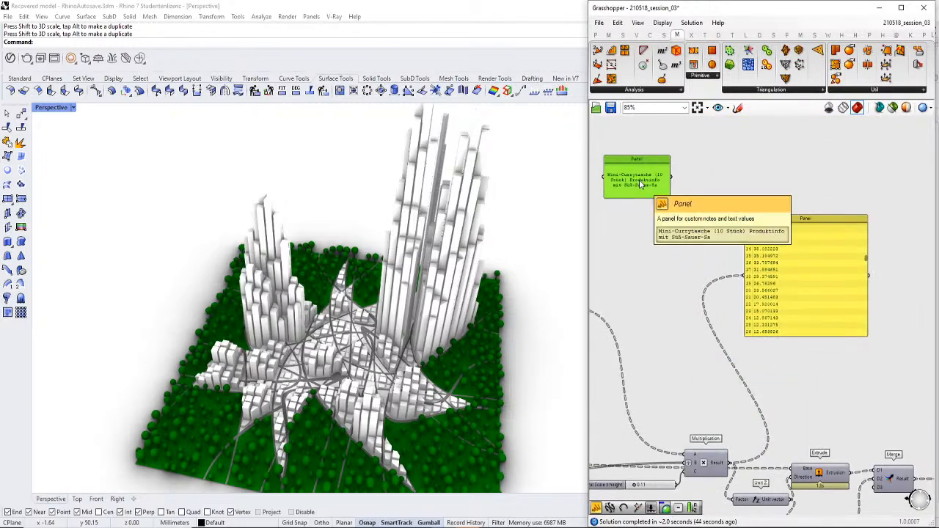
{"action": "key", "text": "Delete"}
Enlarge the panel of multiplied heights downward to show entries through row 32, and inspect the Multiplication's Result.
{"action": "scroll", "coordinate": [641, 181], "scroll_direction": "down", "scroll_amount": 3}
{"action": "right_click_drag", "start_coordinate": [676, 201], "coordinate": [670, 180]}
{"action": "scroll", "coordinate": [683, 192], "scroll_direction": "up", "scroll_amount": 5}
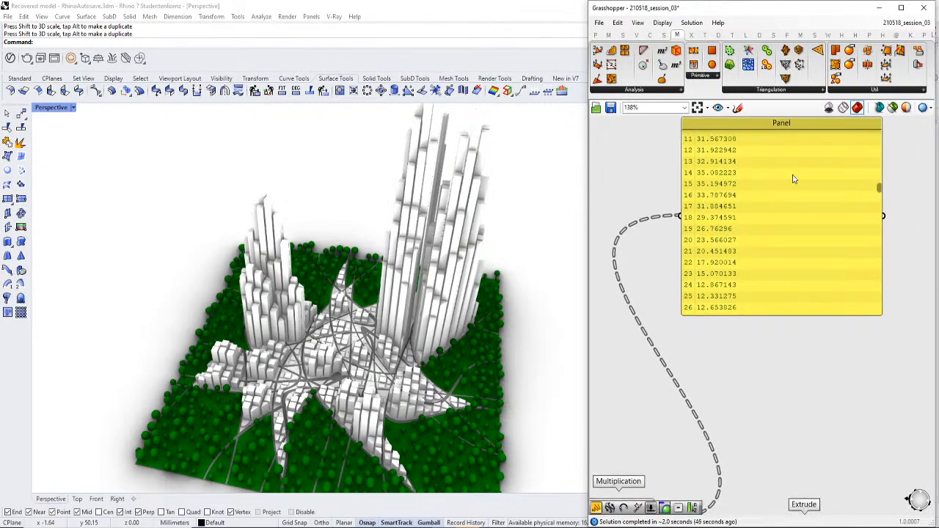
{"action": "left_click_drag", "start_coordinate": [758, 310], "coordinate": [762, 403]}
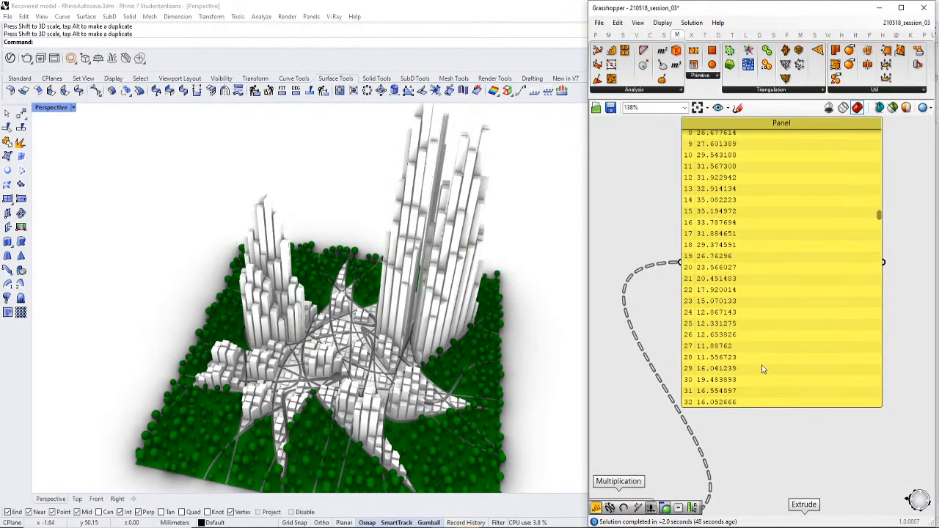
{"action": "left_click", "coordinate": [762, 369]}
{"action": "right_click_drag", "start_coordinate": [614, 502], "coordinate": [690, 364]}
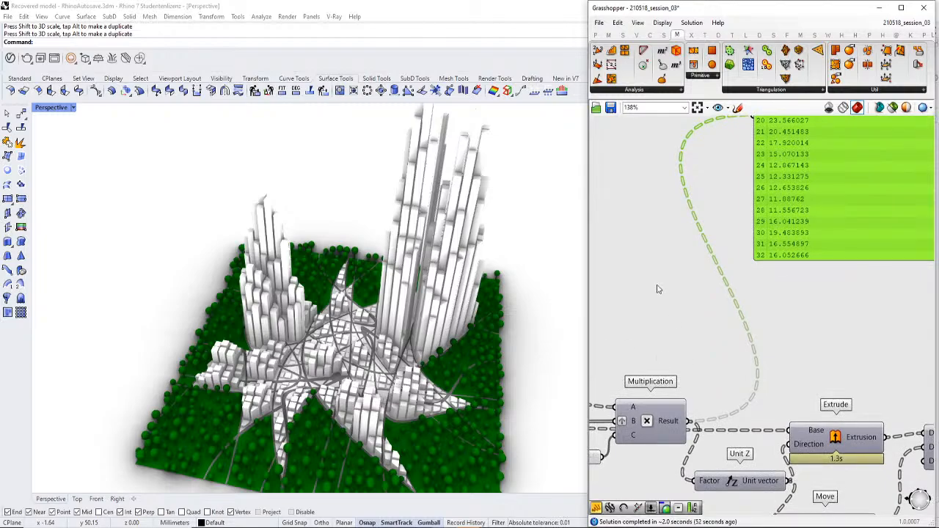
{"action": "scroll", "coordinate": [664, 294], "scroll_direction": "down", "scroll_amount": 2}
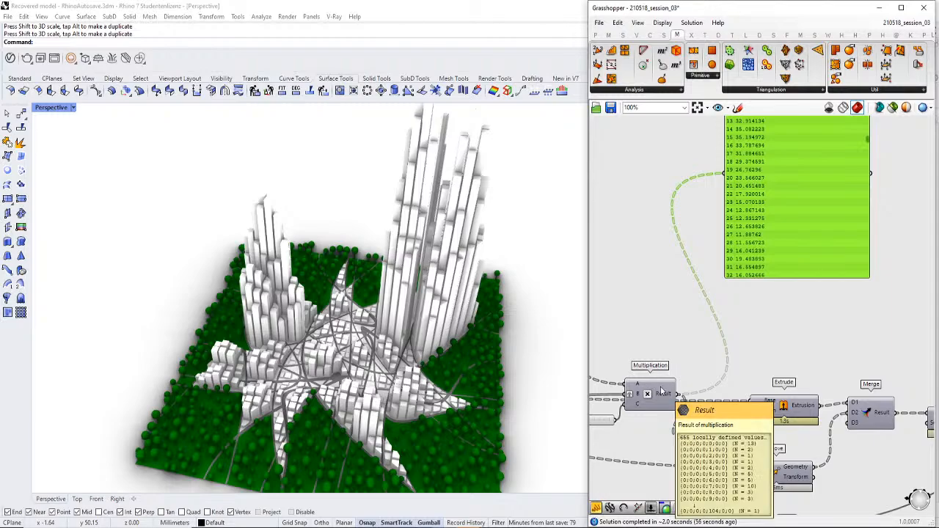
Add a Remap Numbers component above the Multiplication and open up canvas space between the Multiplication and the components it feeds.
{"action": "double_click", "coordinate": [646, 277]}
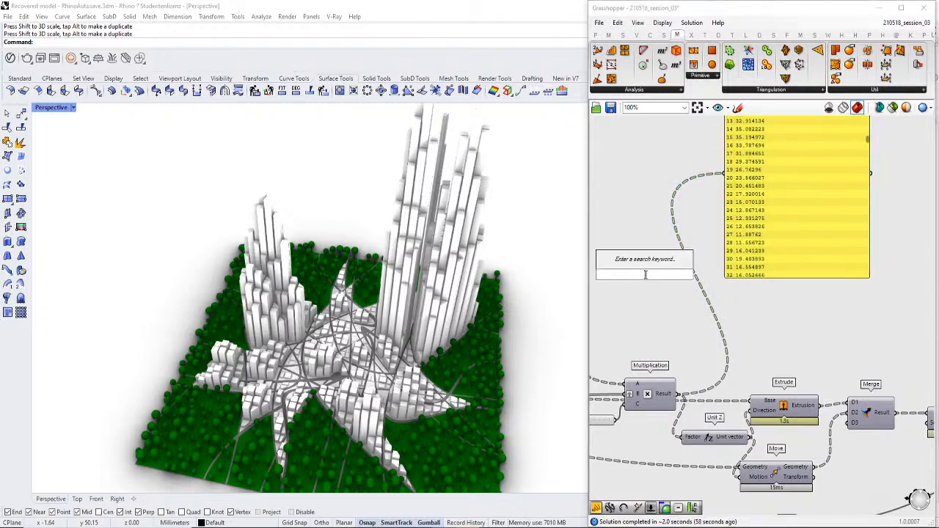
{"action": "type", "text": "remap"}
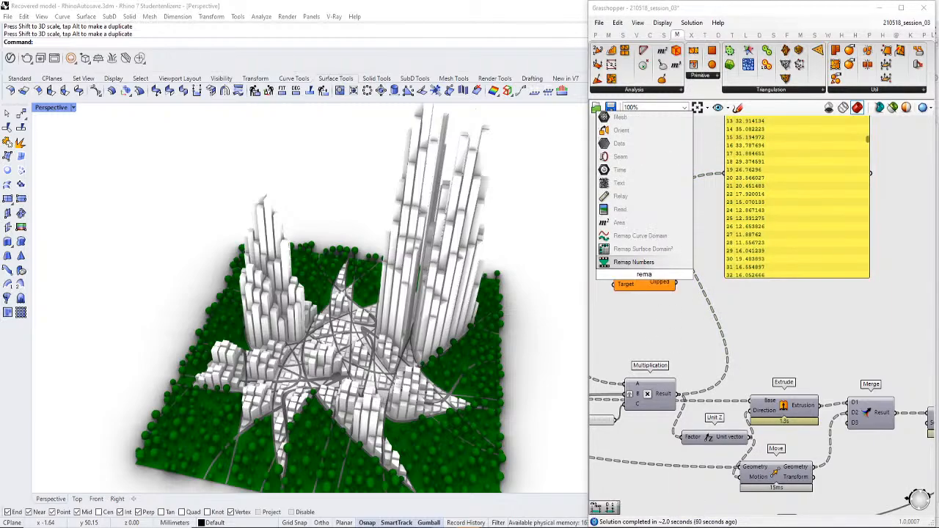
{"action": "key", "text": "Return"}
{"action": "left_click_drag", "start_coordinate": [688, 448], "coordinate": [858, 420], "text": "alt"}
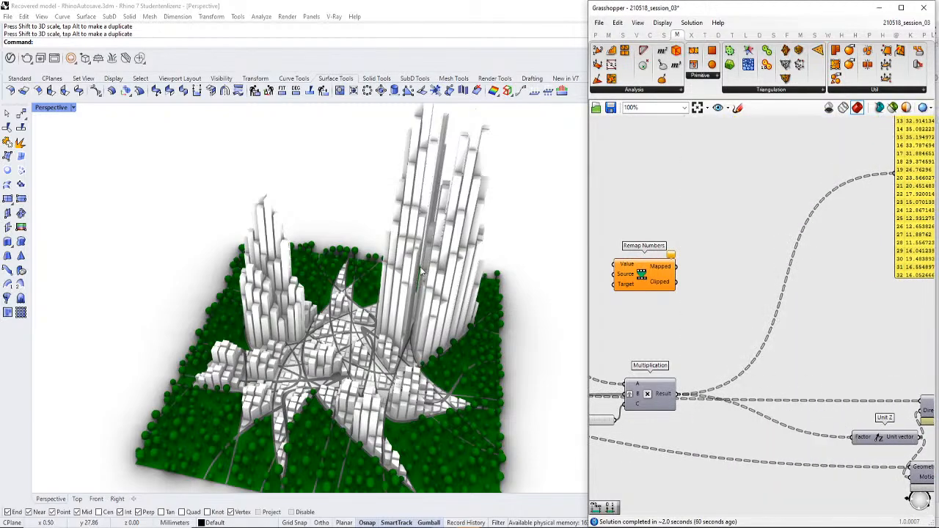
Examine the towers in the city model and inspect the Multiplication's Result next to the new Remap Numbers component.
{"action": "right_click_drag", "start_coordinate": [449, 253], "coordinate": [428, 248]}
{"action": "right_click_drag", "start_coordinate": [699, 293], "coordinate": [719, 280]}
{"action": "scroll", "coordinate": [649, 293], "scroll_direction": "down", "scroll_amount": 2}
{"action": "scroll", "coordinate": [708, 292], "scroll_direction": "up", "scroll_amount": 2}
{"action": "scroll", "coordinate": [719, 312], "scroll_direction": "down", "scroll_amount": 2}
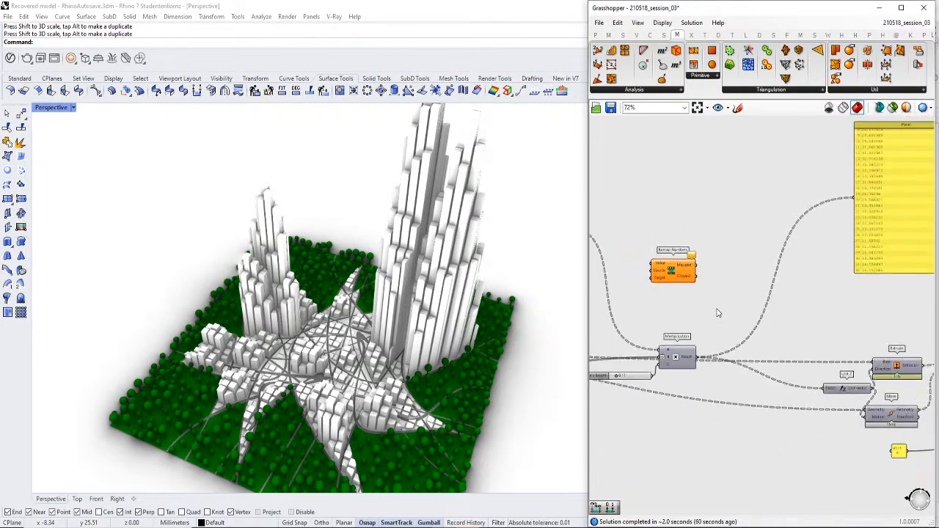
{"action": "right_click_drag", "start_coordinate": [719, 313], "coordinate": [679, 323]}
{"action": "scroll", "coordinate": [680, 323], "scroll_direction": "up", "scroll_amount": 2}
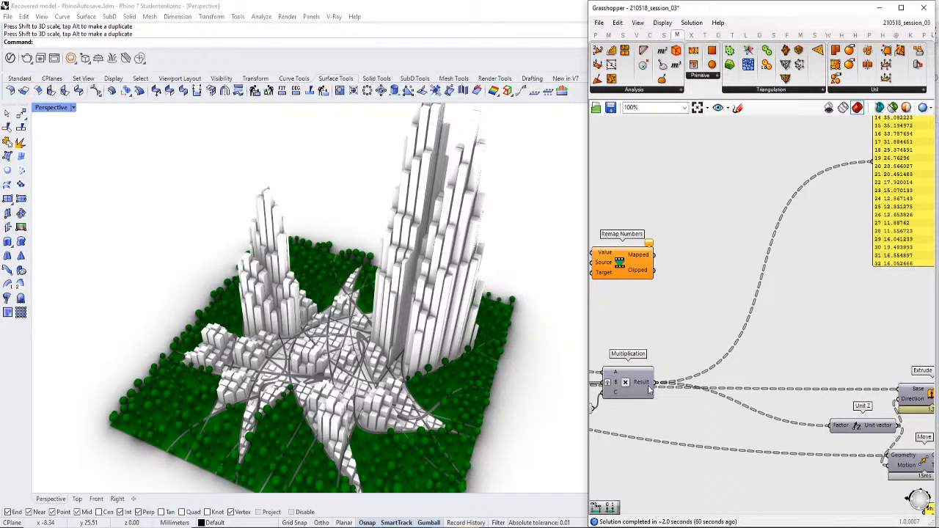
{"action": "mouse_move", "coordinate": [649, 389]}
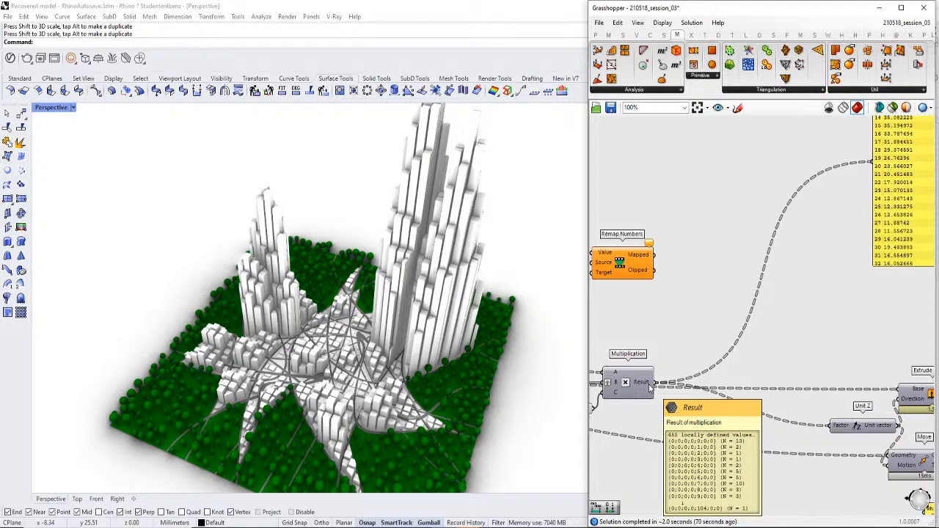
{"action": "right_click_drag", "start_coordinate": [649, 389], "coordinate": [691, 342]}
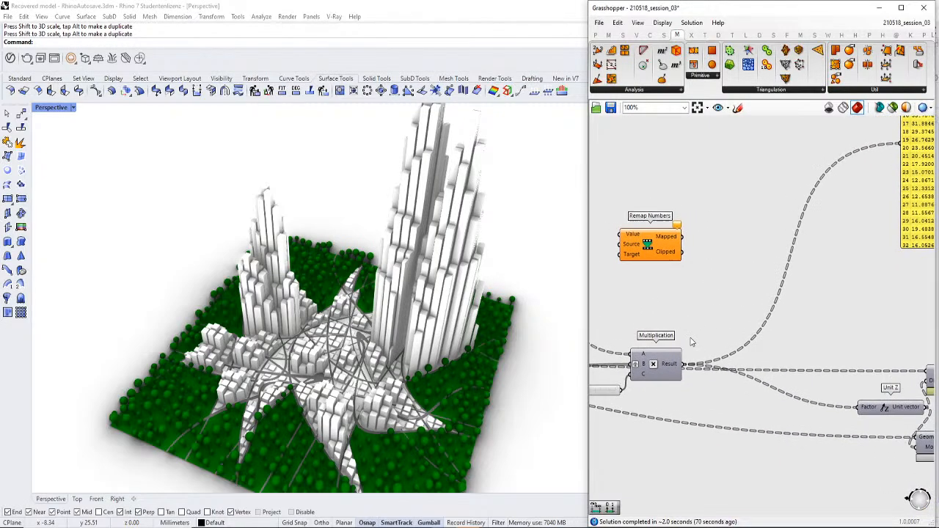
Add a Bounds component fed by the Multiplication's Result and place it just below Remap Numbers.
{"action": "double_click", "coordinate": [674, 300]}
{"action": "type", "text": "bound"}
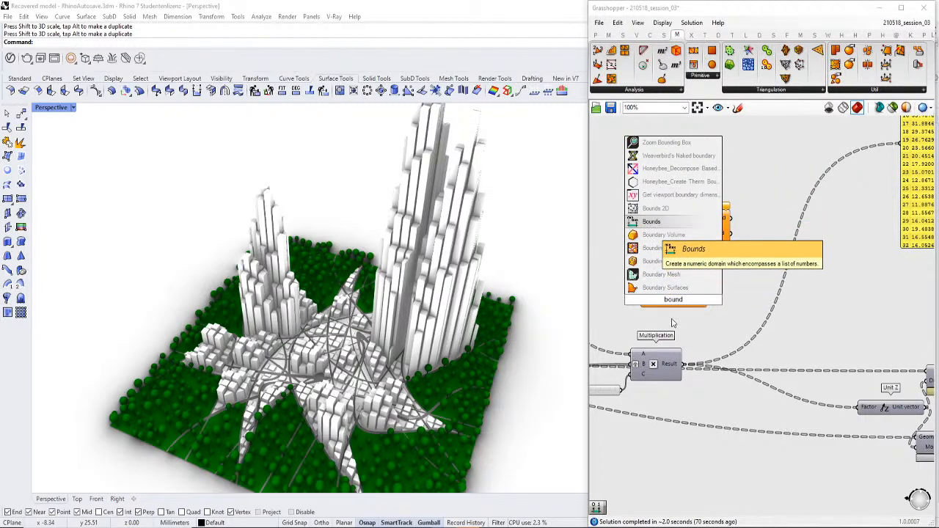
{"action": "left_click", "coordinate": [651, 221]}
{"action": "left_click_drag", "start_coordinate": [639, 300], "coordinate": [684, 364]}
{"action": "left_click_drag", "start_coordinate": [701, 301], "coordinate": [684, 265]}
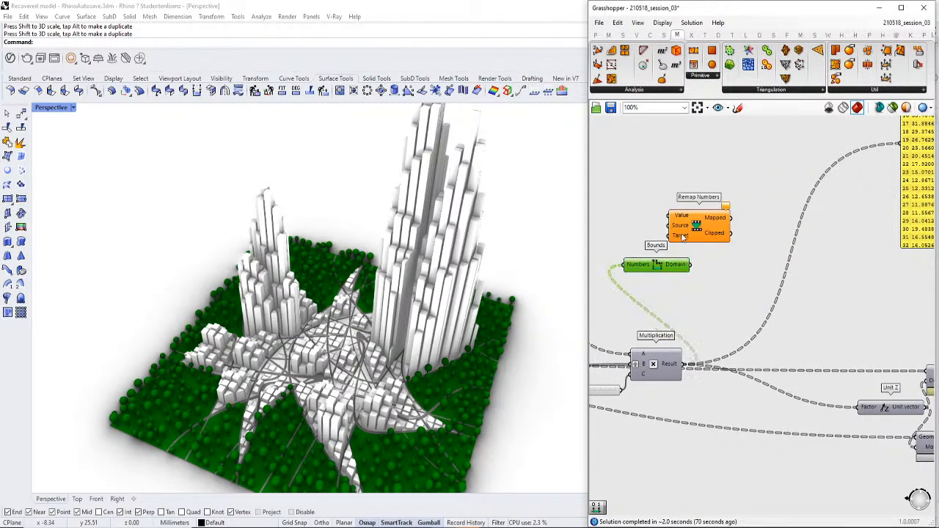
Shift Remap Numbers clear of Bounds and connect the Bounds Domain to its Source input.
{"action": "left_click_drag", "start_coordinate": [674, 226], "coordinate": [702, 231]}
{"action": "scroll", "coordinate": [703, 231], "scroll_direction": "up", "scroll_amount": 1}
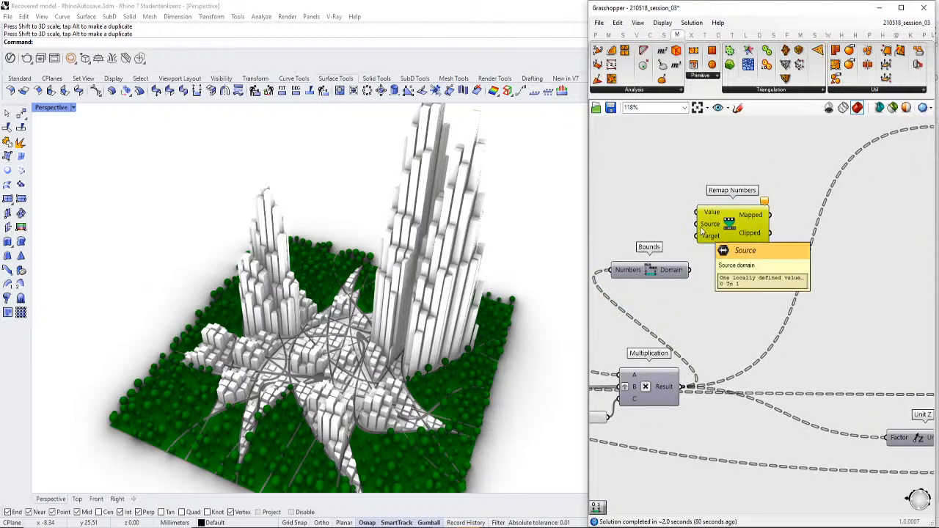
{"action": "left_click_drag", "start_coordinate": [689, 270], "coordinate": [696, 224]}
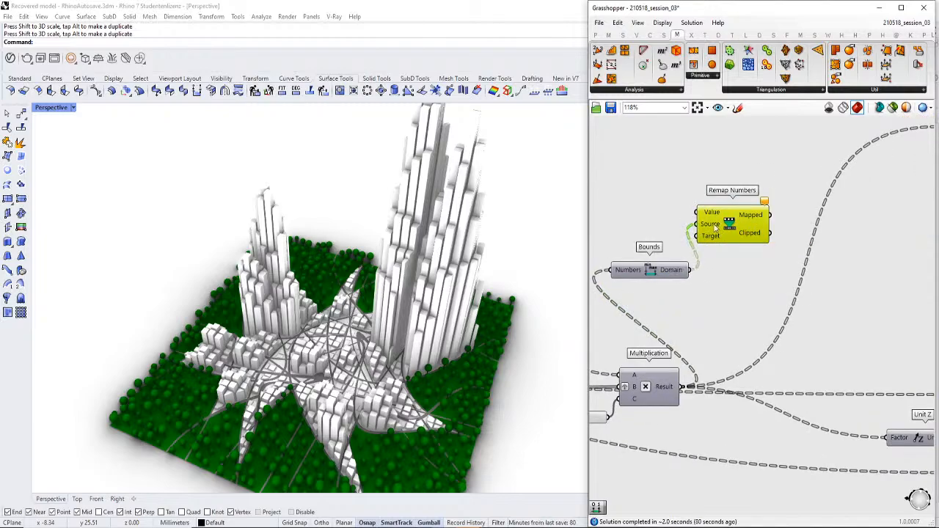
Add an empty panel and place it above the Remap Numbers component.
{"action": "right_click_drag", "start_coordinate": [741, 157], "coordinate": [720, 199]}
{"action": "double_click", "coordinate": [720, 199]}
{"action": "type", "text": "panel"}
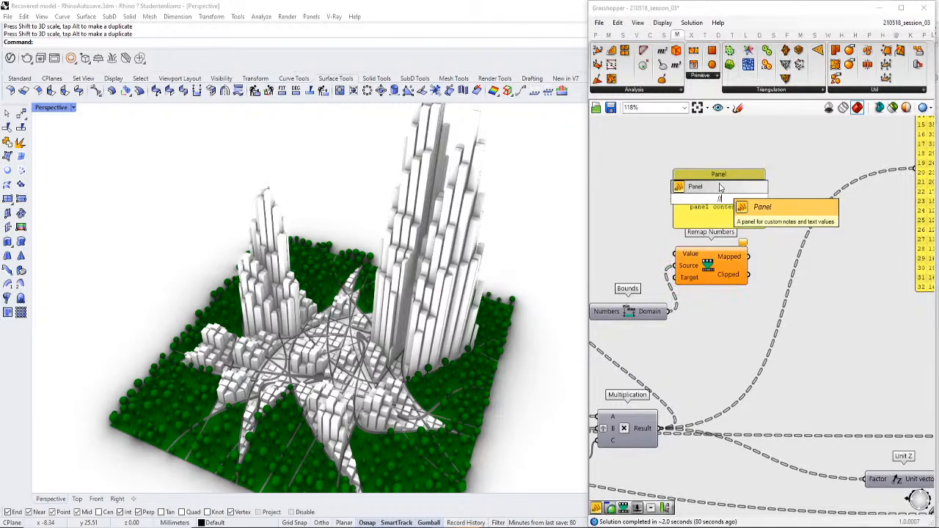
{"action": "key", "text": "Return"}
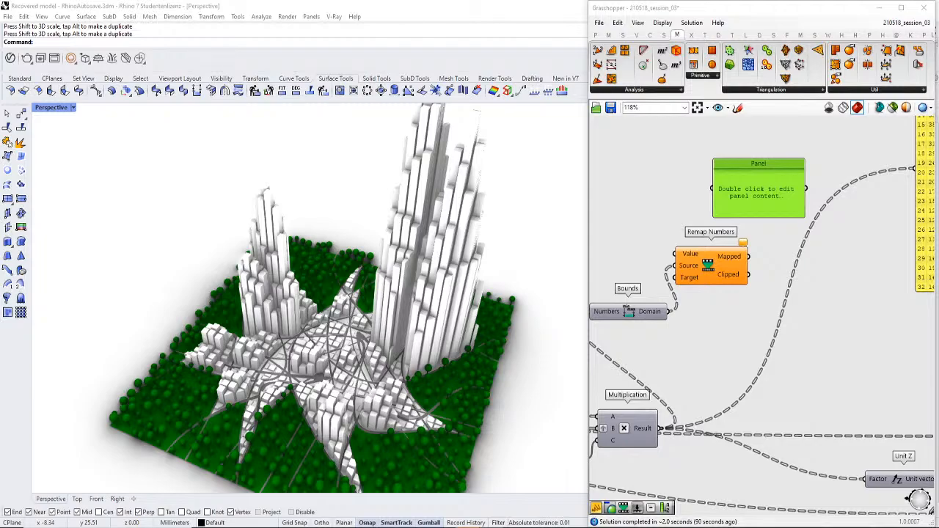
{"action": "right_click_drag", "start_coordinate": [933, 246], "coordinate": [895, 221]}
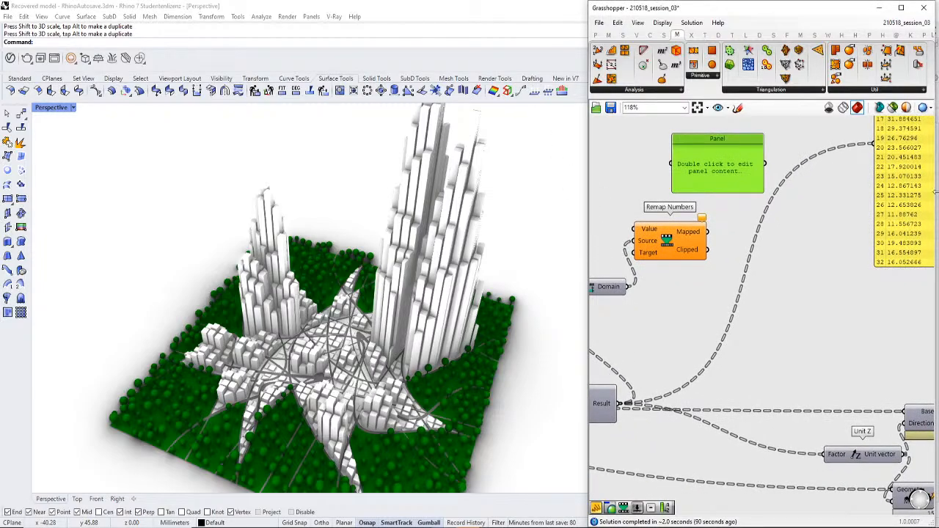
{"action": "right_click_drag", "start_coordinate": [676, 239], "coordinate": [756, 305]}
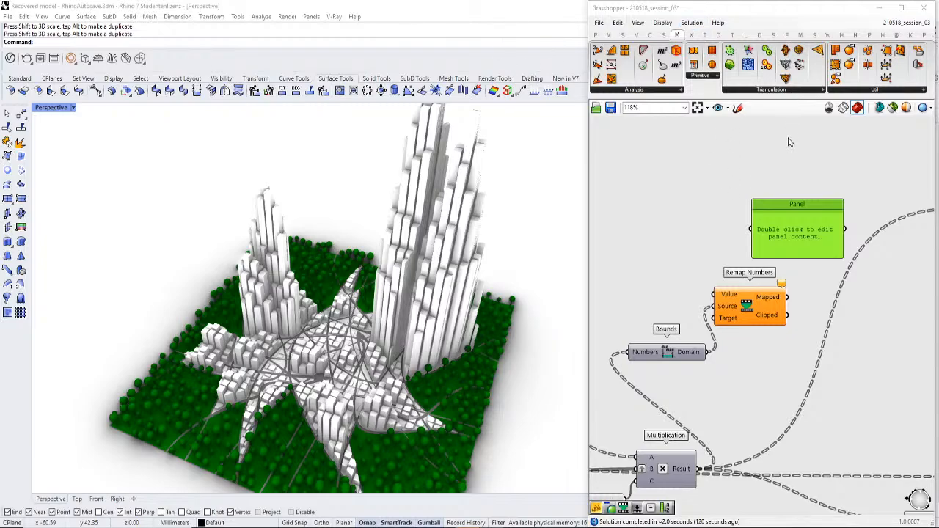
Feed the empty panel with the Mapped output of Remap Numbers and line that component up beside Bounds.
{"action": "left_click", "coordinate": [747, 280]}
{"action": "scroll", "coordinate": [727, 302], "scroll_direction": "up", "scroll_amount": 1}
{"action": "right_click_drag", "start_coordinate": [738, 292], "coordinate": [654, 290]}
{"action": "scroll", "coordinate": [727, 302], "scroll_direction": "down", "scroll_amount": 2}
{"action": "right_click_drag", "start_coordinate": [702, 232], "coordinate": [751, 237]}
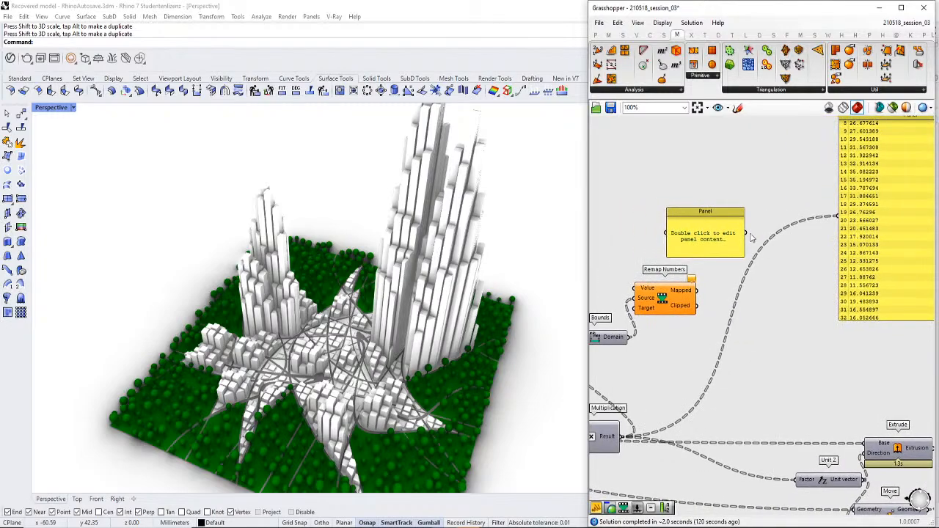
{"action": "right_click_drag", "start_coordinate": [658, 319], "coordinate": [706, 303]}
{"action": "left_click_drag", "start_coordinate": [708, 290], "coordinate": [710, 228]}
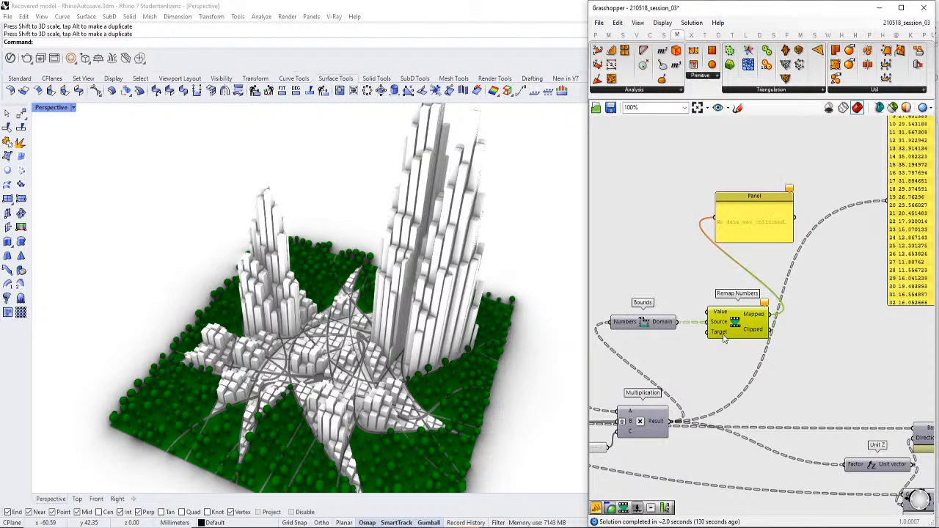
Review the remapping setup and the whole city model, and check the data structure of the Multiplication's Result.
{"action": "right_click_drag", "start_coordinate": [721, 334], "coordinate": [737, 306]}
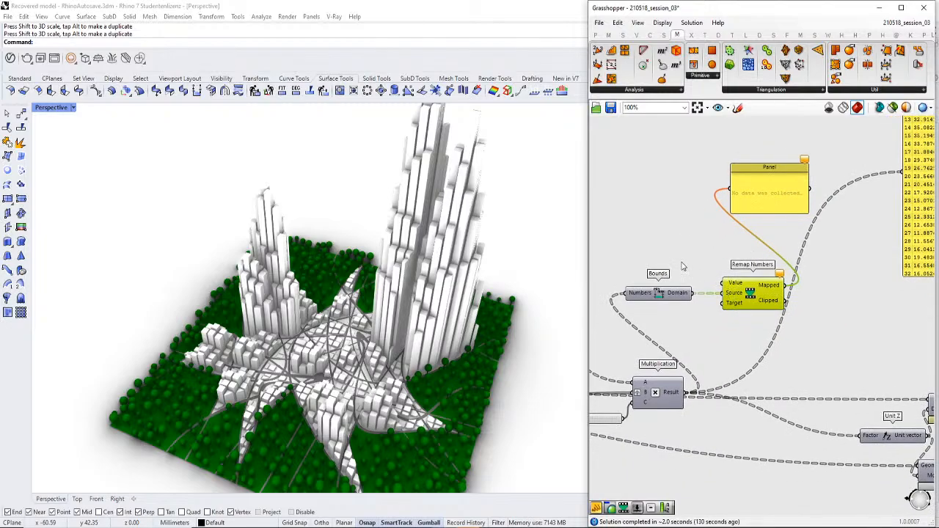
{"action": "scroll", "coordinate": [718, 299], "scroll_direction": "down", "scroll_amount": 1}
{"action": "right_click_drag", "start_coordinate": [688, 345], "coordinate": [693, 319]}
{"action": "scroll", "coordinate": [694, 317], "scroll_direction": "up", "scroll_amount": 2}
{"action": "scroll", "coordinate": [700, 321], "scroll_direction": "down", "scroll_amount": 1}
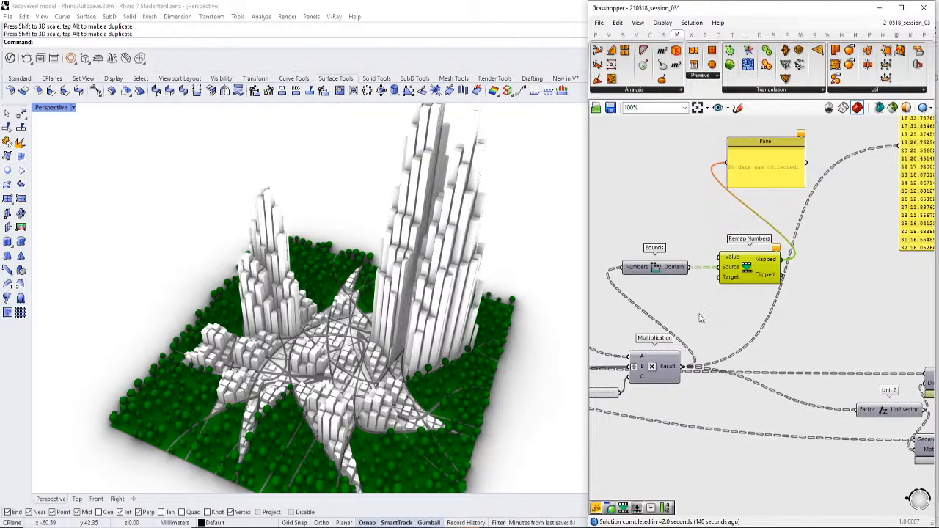
{"action": "scroll", "coordinate": [719, 293], "scroll_direction": "up", "scroll_amount": 4}
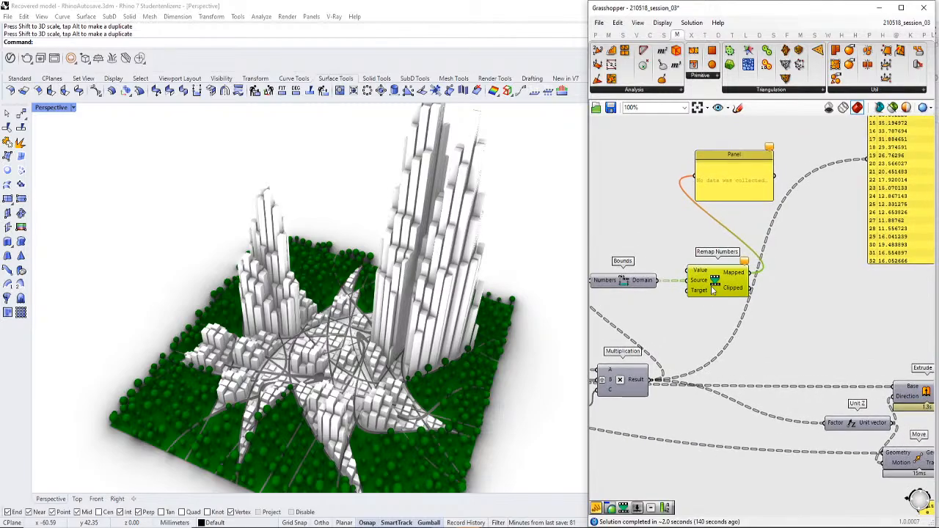
{"action": "scroll", "coordinate": [727, 246], "scroll_direction": "down", "scroll_amount": 1}
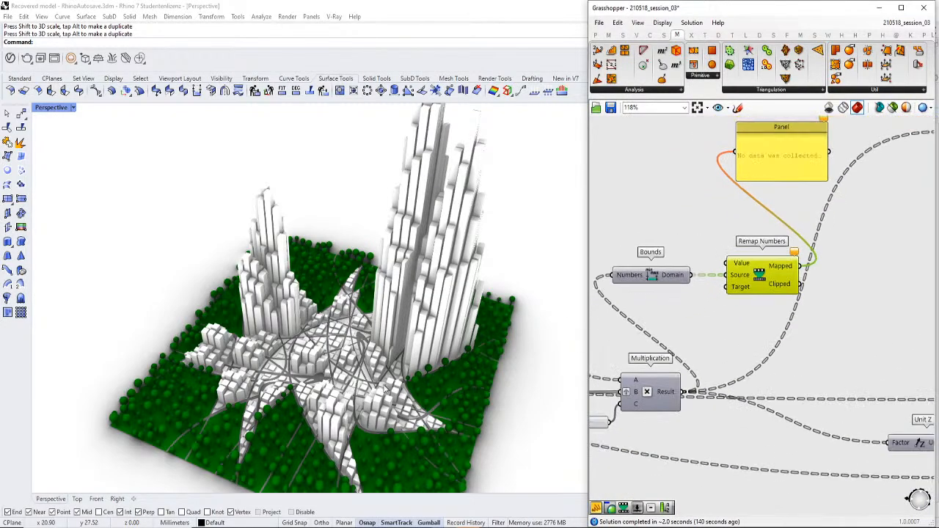
{"action": "scroll", "coordinate": [387, 390], "scroll_direction": "up", "scroll_amount": 2}
{"action": "scroll", "coordinate": [387, 390], "scroll_direction": "down", "scroll_amount": 6}
{"action": "right_click_drag", "start_coordinate": [664, 309], "coordinate": [712, 327]}
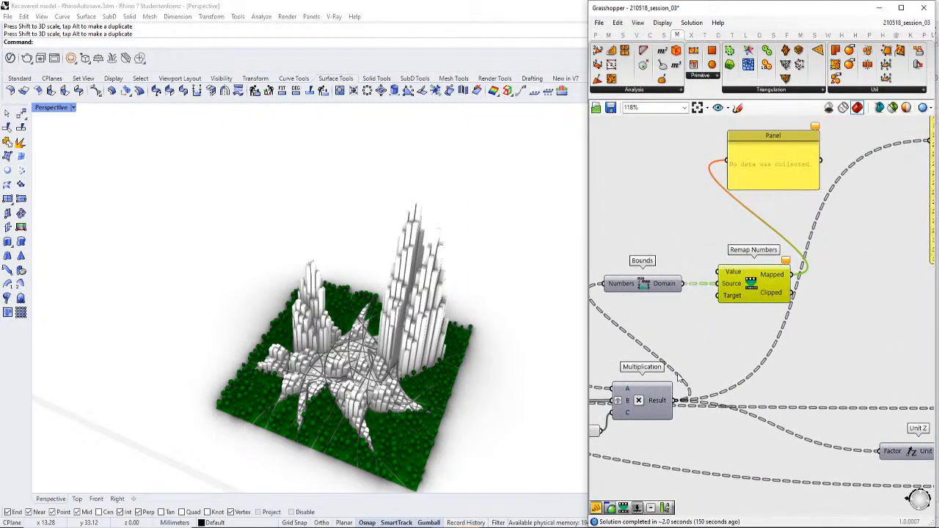
{"action": "mouse_move", "coordinate": [669, 402]}
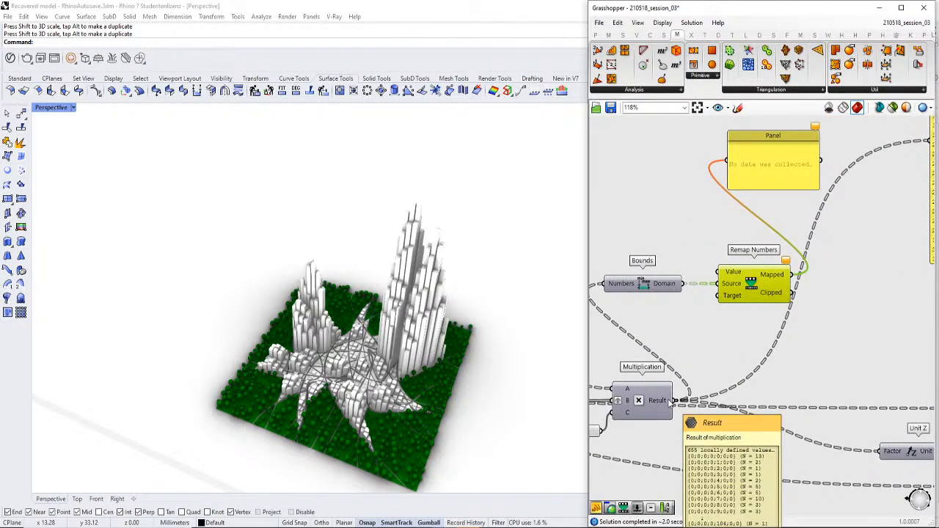
{"action": "double_click", "coordinate": [652, 221]}
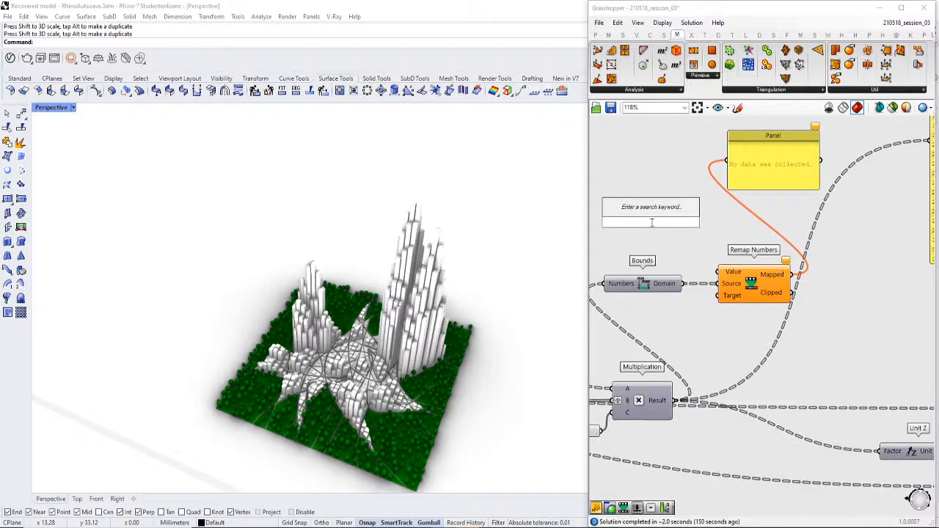
{"action": "type", "text": "numbers"}
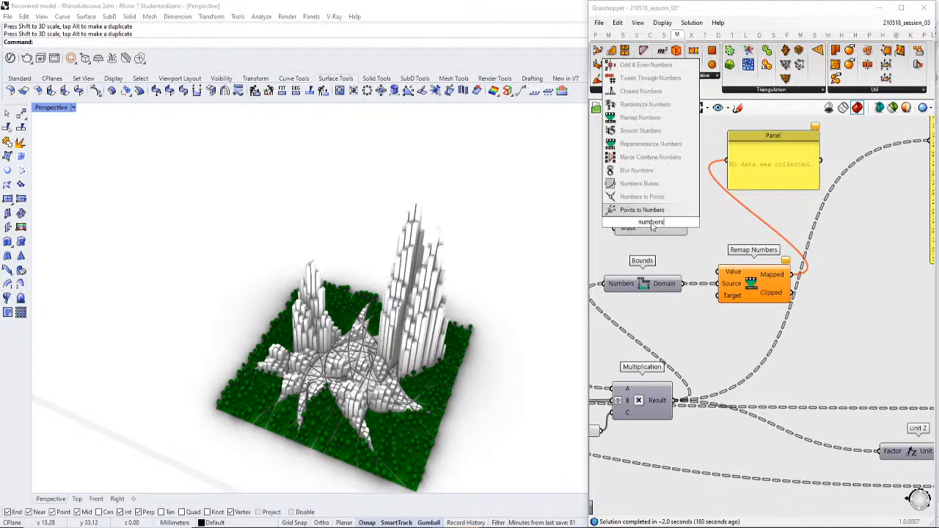
{"action": "key", "text": "Escape"}
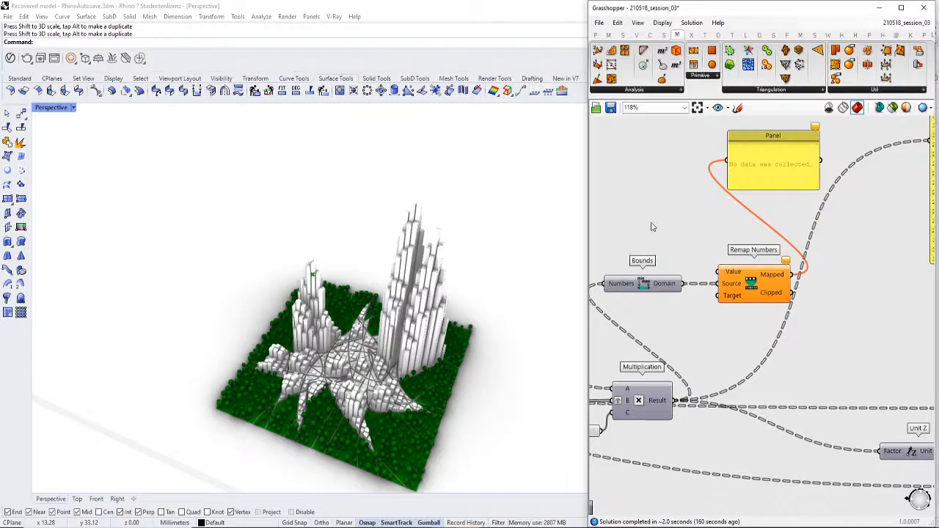
Add a Number parameter above Bounds and feed it with the Multiplication's Result.
{"action": "double_click", "coordinate": [652, 227]}
{"action": "type", "text": "number"}
{"action": "key", "text": "Return"}
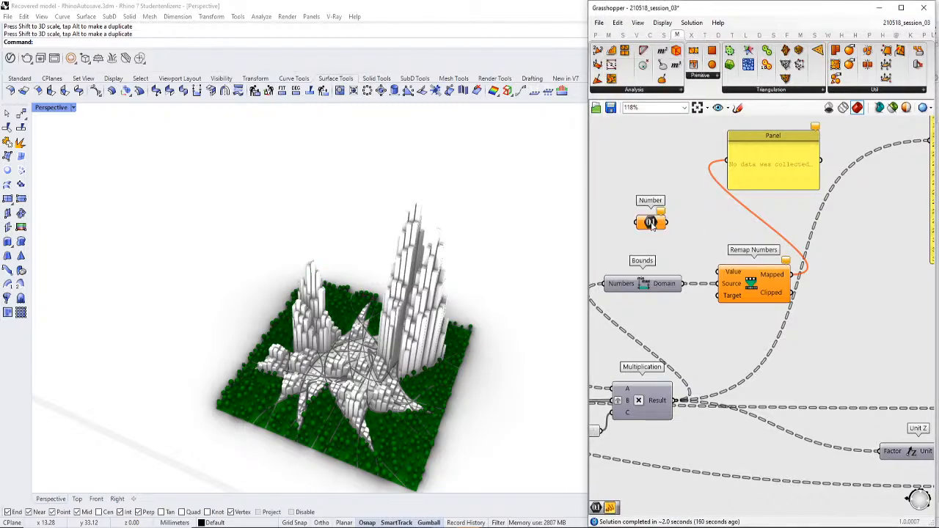
{"action": "left_click_drag", "start_coordinate": [674, 401], "coordinate": [645, 188]}
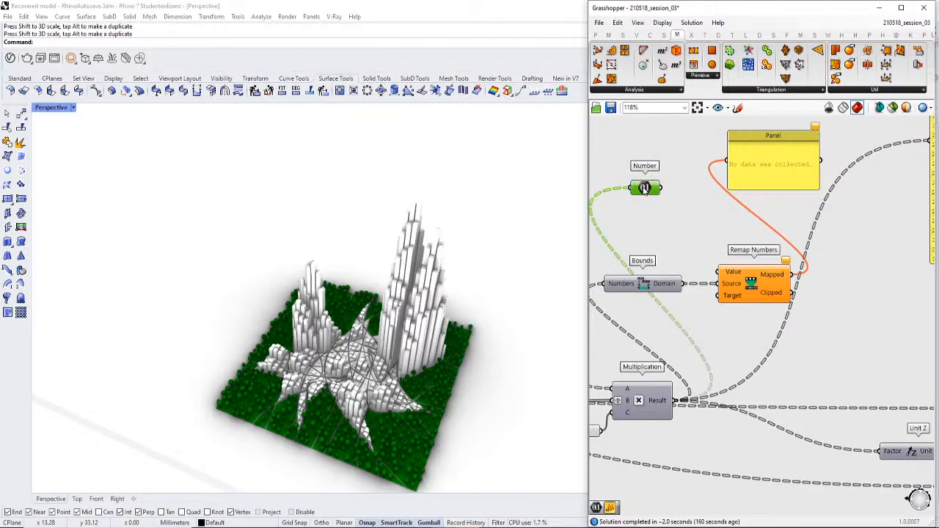
Flatten the Number parameter and inspect the list of values it holds.
{"action": "right_click", "coordinate": [642, 186]}
{"action": "left_click", "coordinate": [679, 256]}
{"action": "mouse_move", "coordinate": [658, 190]}
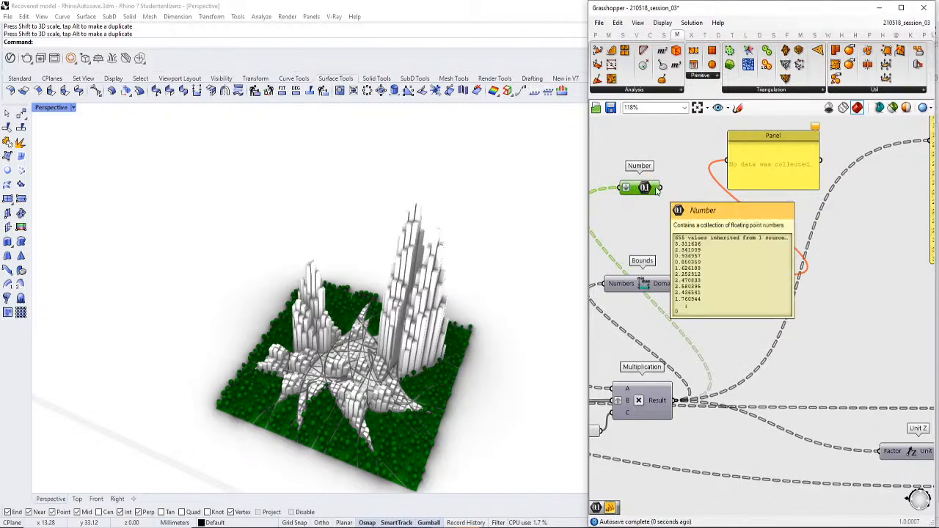
{"action": "right_click_drag", "start_coordinate": [659, 190], "coordinate": [652, 223]}
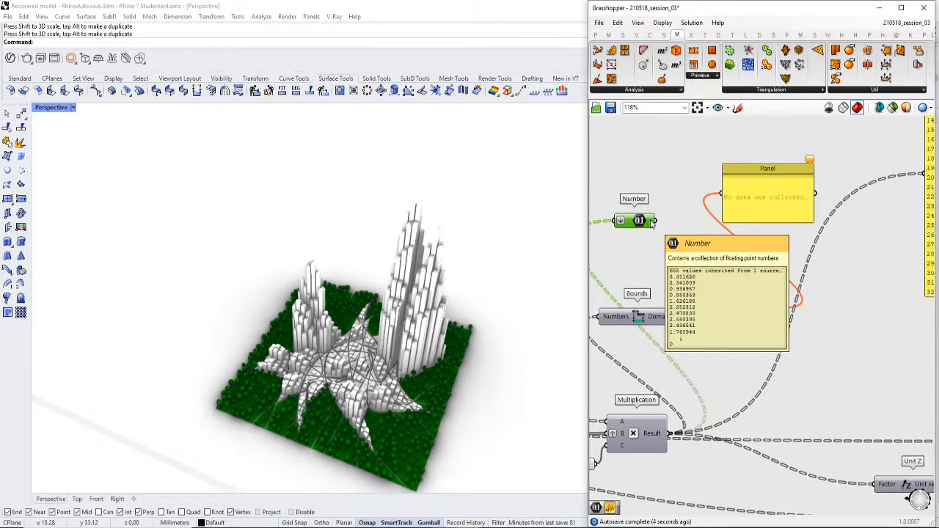
{"action": "right_click_drag", "start_coordinate": [652, 224], "coordinate": [646, 259]}
Feed the small panel with the flattened Number values instead and enlarge it downward to show entries through row 11.
{"action": "left_click_drag", "start_coordinate": [648, 256], "coordinate": [717, 230]}
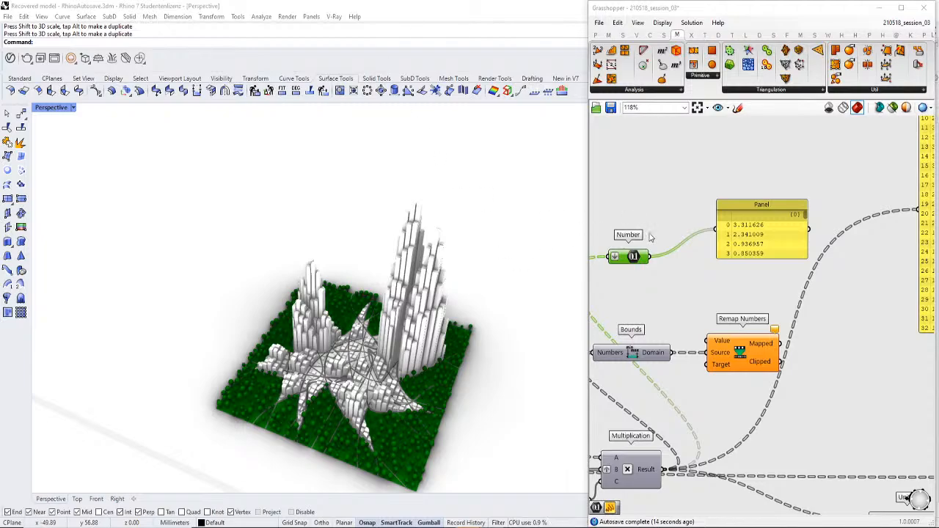
{"action": "scroll", "coordinate": [681, 252], "scroll_direction": "up", "scroll_amount": 2}
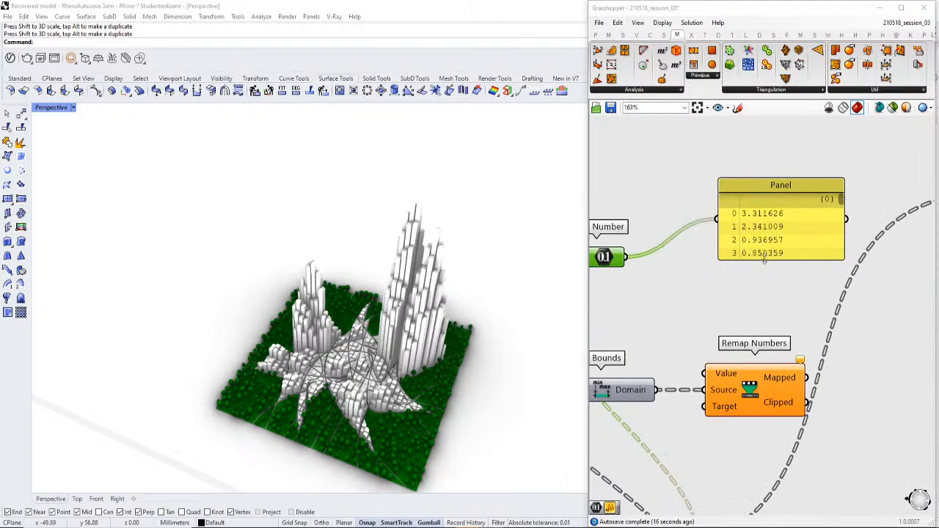
{"action": "left_click_drag", "start_coordinate": [765, 259], "coordinate": [762, 370]}
{"action": "scroll", "coordinate": [740, 324], "scroll_direction": "down", "scroll_amount": 3}
{"action": "left_click_drag", "start_coordinate": [741, 322], "coordinate": [754, 282]}
Add a Sort List component above the Number parameter.
{"action": "double_click", "coordinate": [673, 220]}
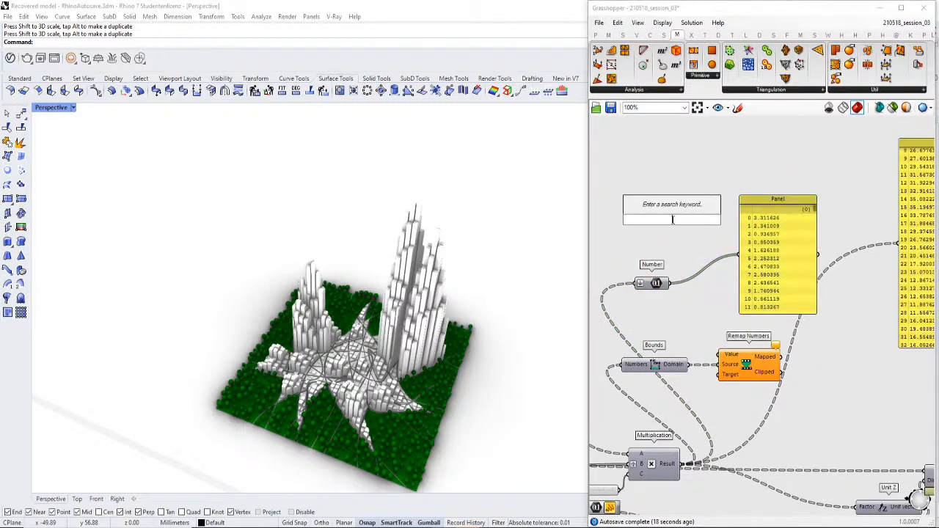
{"action": "type", "text": "sort"}
{"action": "key", "text": "Return"}
{"action": "scroll", "coordinate": [665, 223], "scroll_direction": "up", "scroll_amount": 2}
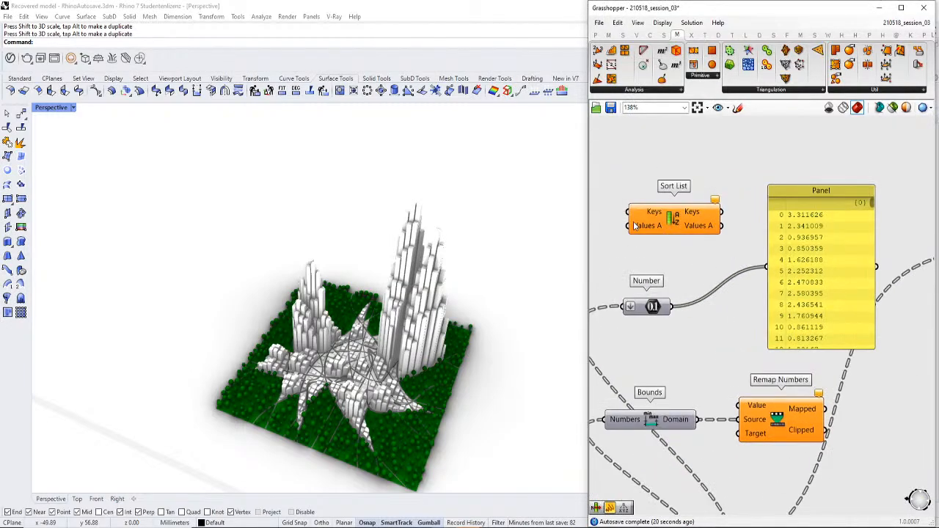
Connect the Number to both Keys and Values A of Sort List, feed the panel with the sorted Values A, and inspect them.
{"action": "left_click_drag", "start_coordinate": [629, 213], "coordinate": [670, 307]}
{"action": "left_click_drag", "start_coordinate": [721, 225], "coordinate": [768, 272]}
{"action": "right_click_drag", "start_coordinate": [781, 267], "coordinate": [764, 254]}
{"action": "left_click_drag", "start_coordinate": [666, 294], "coordinate": [612, 212]}
{"action": "mouse_move", "coordinate": [699, 213]}
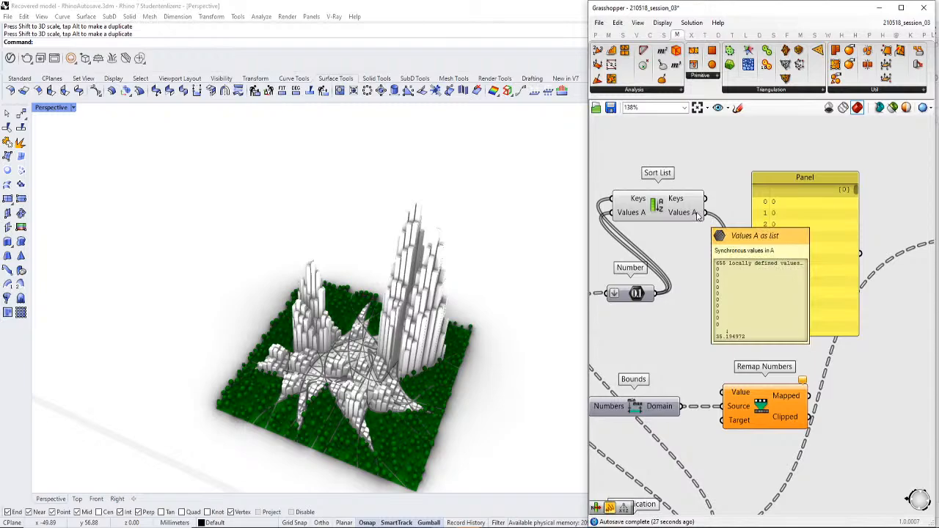
Add a List Length component above Sort List and connect the sorted Values A to its List input.
{"action": "double_click", "coordinate": [701, 173]}
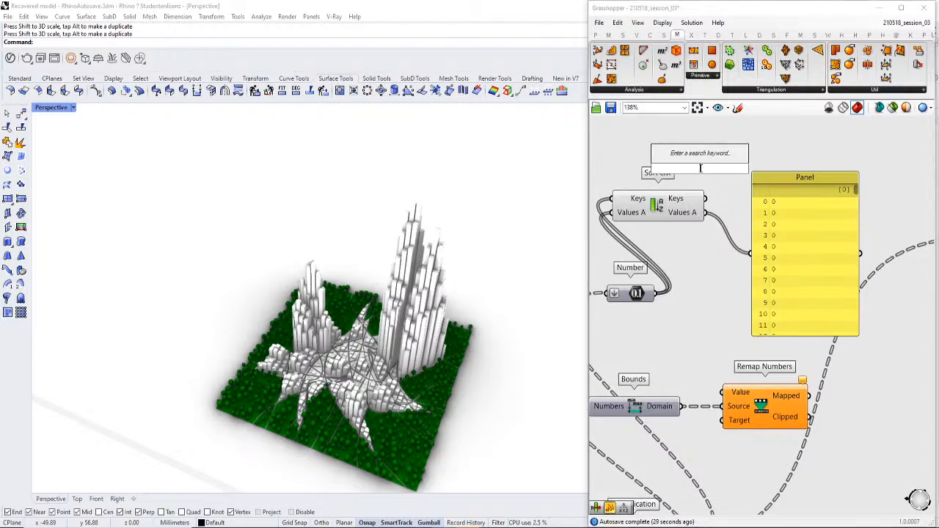
{"action": "type", "text": "list len"}
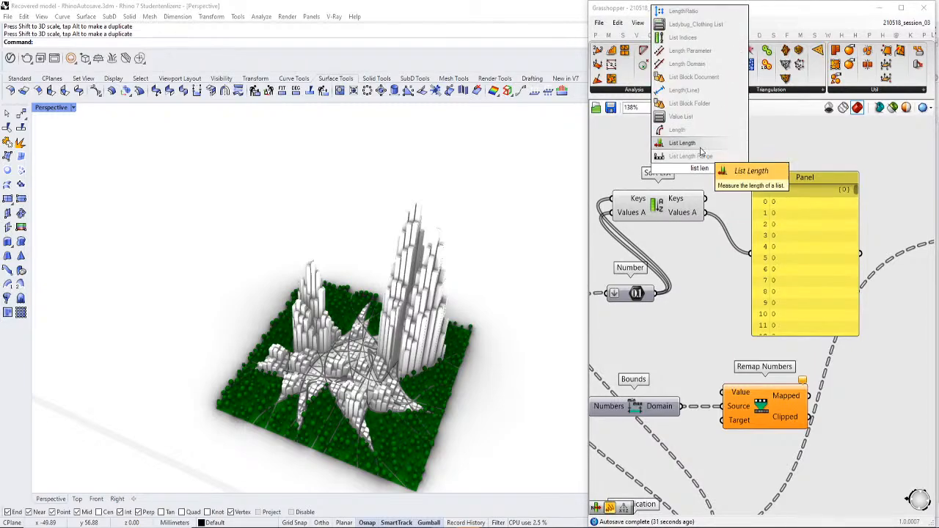
{"action": "key", "text": "Return"}
{"action": "left_click_drag", "start_coordinate": [688, 171], "coordinate": [669, 169]}
{"action": "right_click_drag", "start_coordinate": [727, 207], "coordinate": [699, 220]}
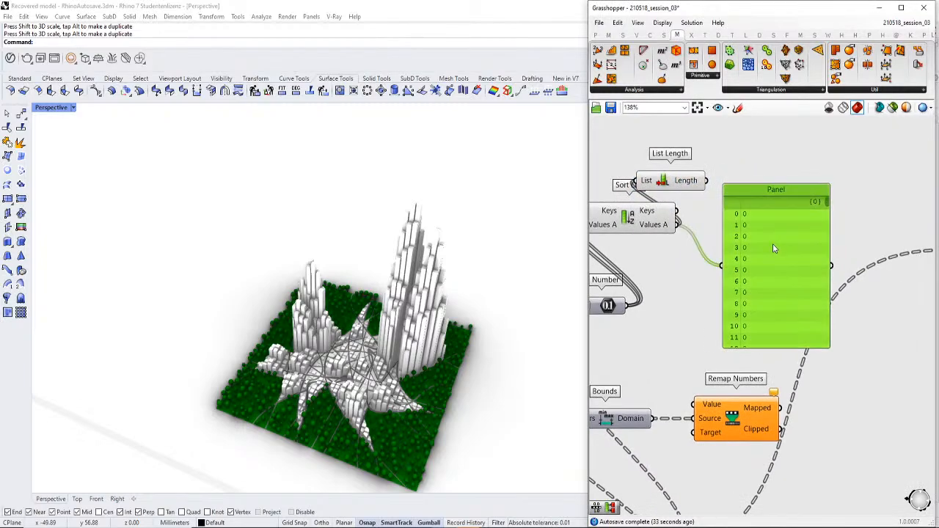
Move the small panel aside, add a List Item component beside List Length and connect Length to its Index input.
{"action": "left_click_drag", "start_coordinate": [773, 248], "coordinate": [806, 238]}
{"action": "double_click", "coordinate": [738, 148]}
{"action": "type", "text": "list item"}
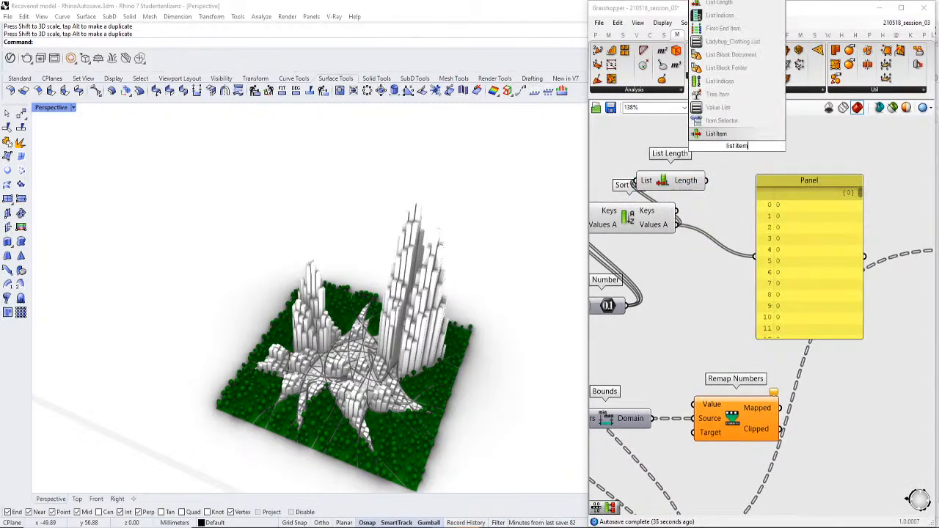
{"action": "key", "text": "Return"}
{"action": "left_click_drag", "start_coordinate": [739, 149], "coordinate": [803, 189]}
{"action": "left_click_drag", "start_coordinate": [707, 180], "coordinate": [760, 182]}
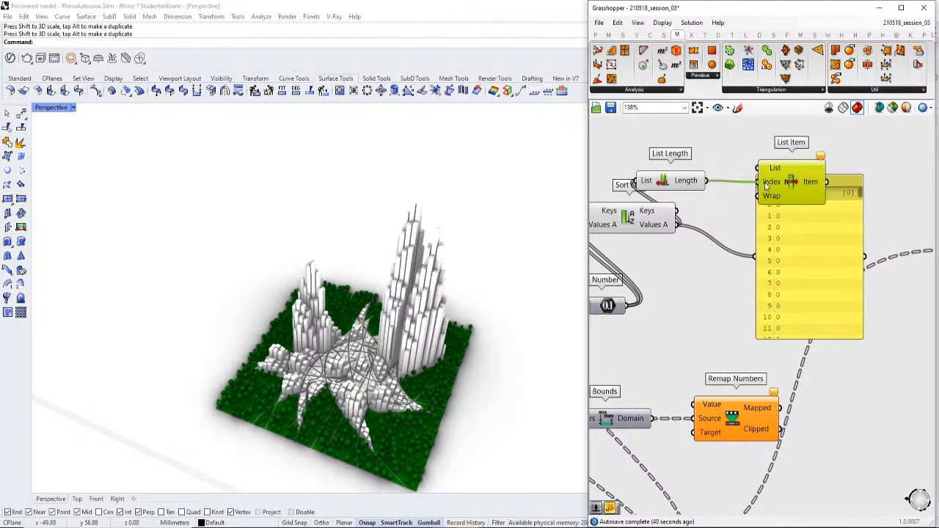
Apply the expression x/2 to the Index input of List Item.
{"action": "right_click", "coordinate": [764, 182]}
{"action": "mouse_move", "coordinate": [813, 290]}
{"action": "left_click", "coordinate": [720, 292]}
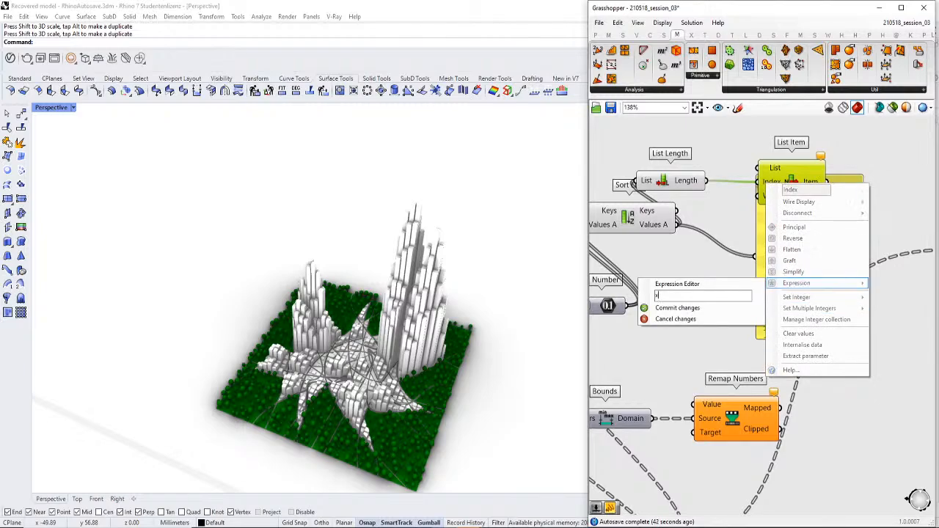
{"action": "type", "text": "x/2"}
{"action": "left_click", "coordinate": [711, 307]}
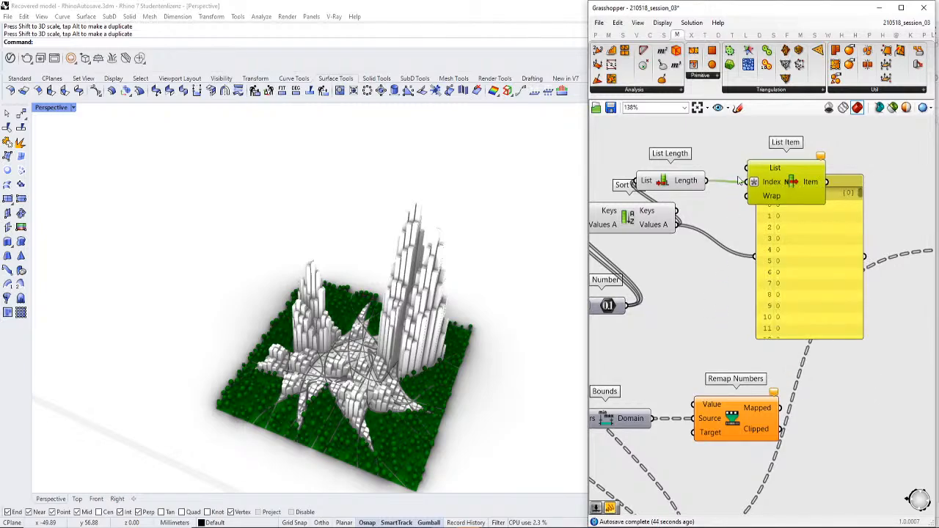
Connect the Number parameter to List Item's List input, feed the small panel with the resulting Item and place the panel beside List Item.
{"action": "scroll", "coordinate": [750, 171], "scroll_direction": "down", "scroll_amount": 2}
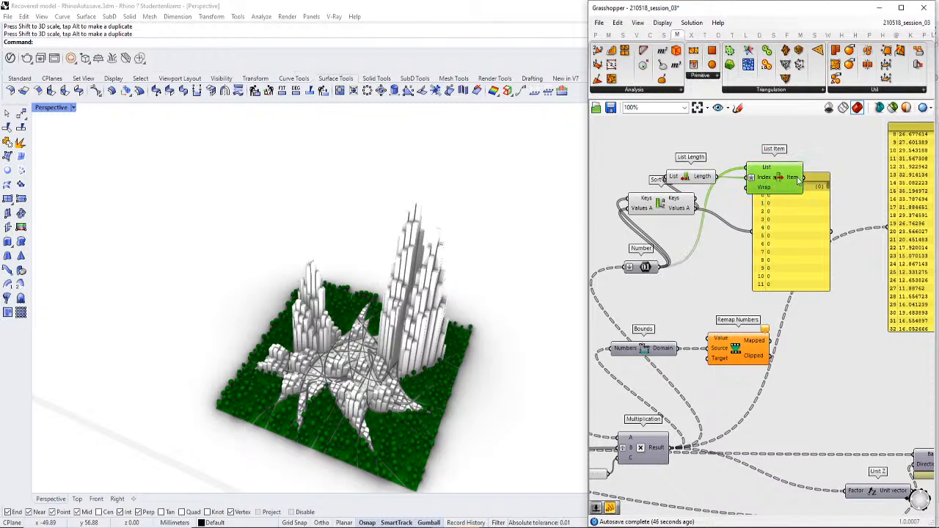
{"action": "left_click_drag", "start_coordinate": [805, 178], "coordinate": [753, 233]}
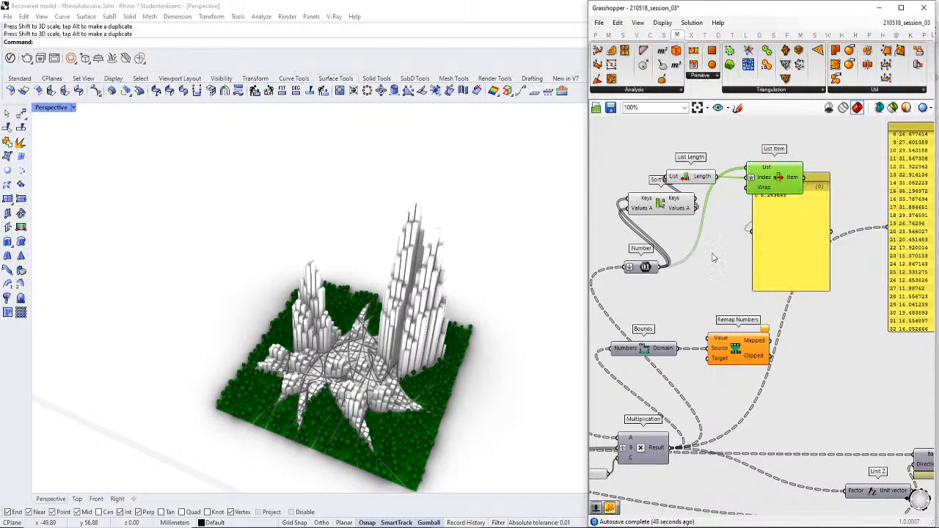
{"action": "right_click_drag", "start_coordinate": [713, 257], "coordinate": [667, 274]}
{"action": "left_click_drag", "start_coordinate": [738, 249], "coordinate": [812, 236]}
{"action": "scroll", "coordinate": [812, 235], "scroll_direction": "up", "scroll_amount": 2}
{"action": "scroll", "coordinate": [811, 235], "scroll_direction": "down", "scroll_amount": 2}
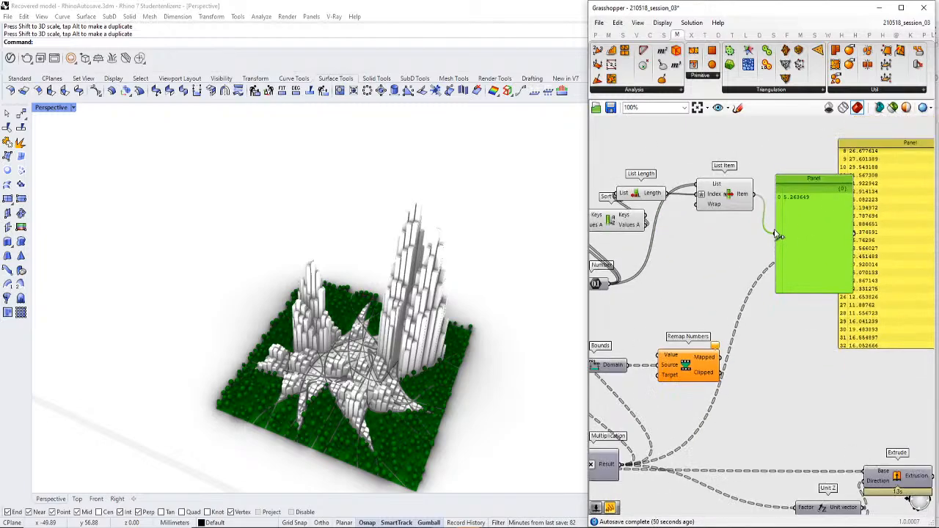
Add an Average component below List Item, connect the Number parameter to its Input and feed the small panel with the arithmetic mean.
{"action": "double_click", "coordinate": [711, 263]}
{"action": "type", "text": "aber"}
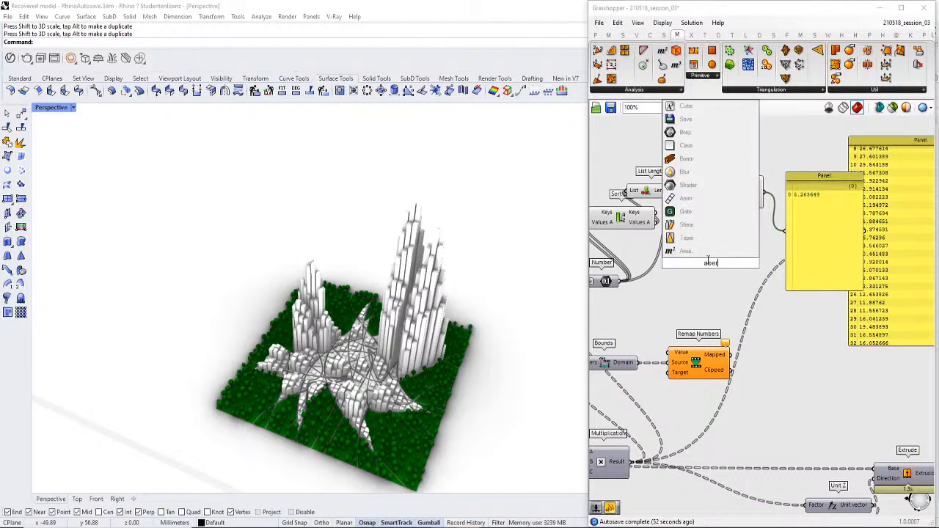
{"action": "type", "text": "aver"}
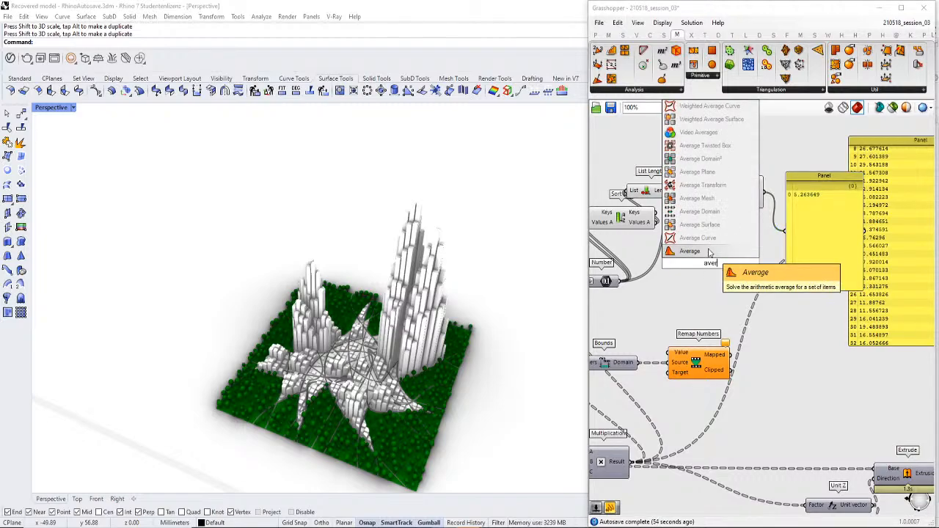
{"action": "key", "text": "Return"}
{"action": "left_click_drag", "start_coordinate": [674, 270], "coordinate": [675, 263]}
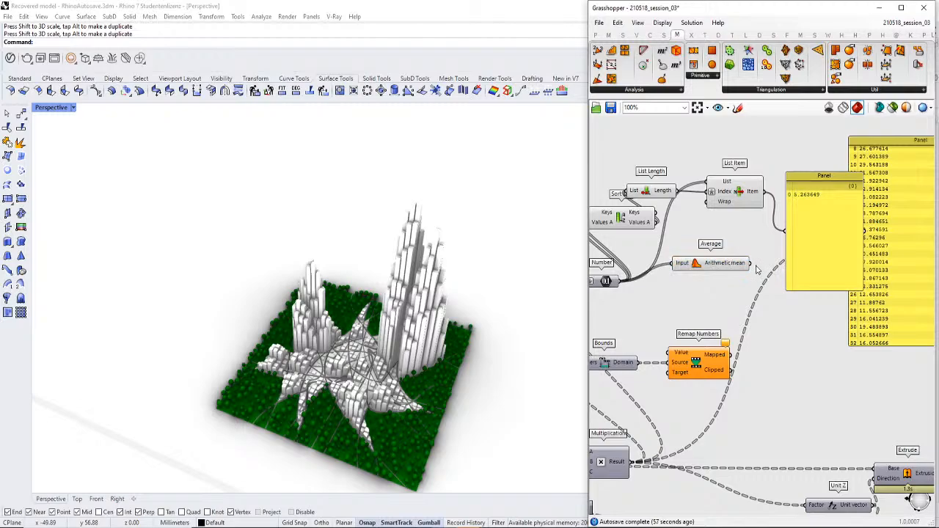
{"action": "left_click_drag", "start_coordinate": [750, 262], "coordinate": [785, 229]}
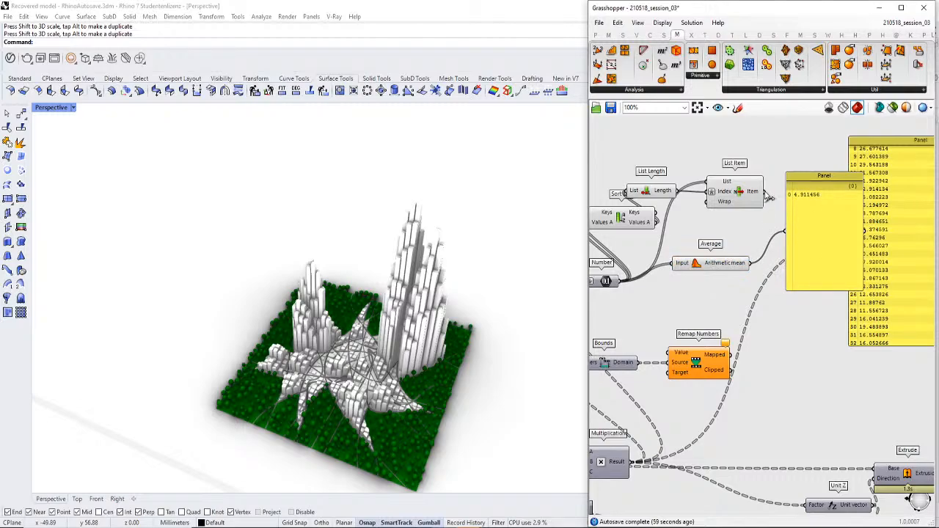
Switch the small panel to the List Item output and back to the arithmetic mean to compare the two values.
{"action": "left_click_drag", "start_coordinate": [768, 195], "coordinate": [784, 232]}
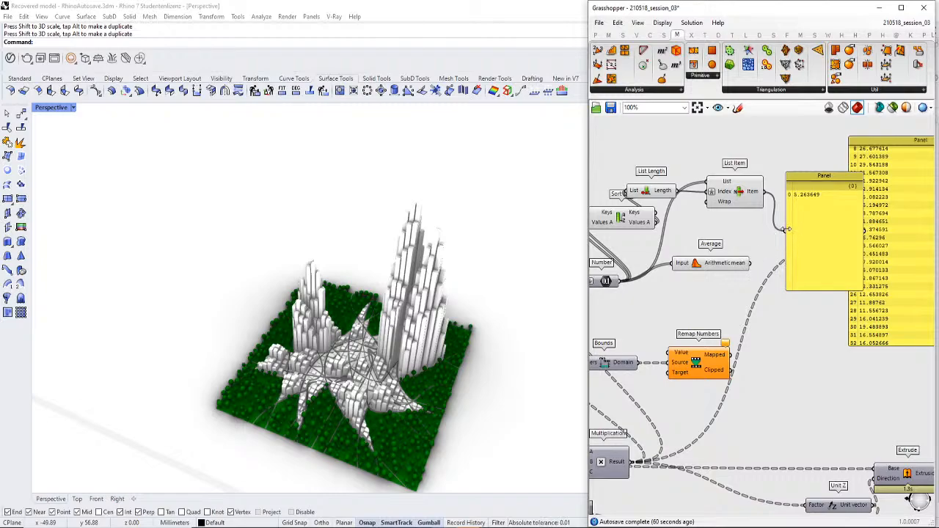
{"action": "left_click_drag", "start_coordinate": [786, 231], "coordinate": [750, 263]}
{"action": "scroll", "coordinate": [752, 252], "scroll_direction": "down", "scroll_amount": 1}
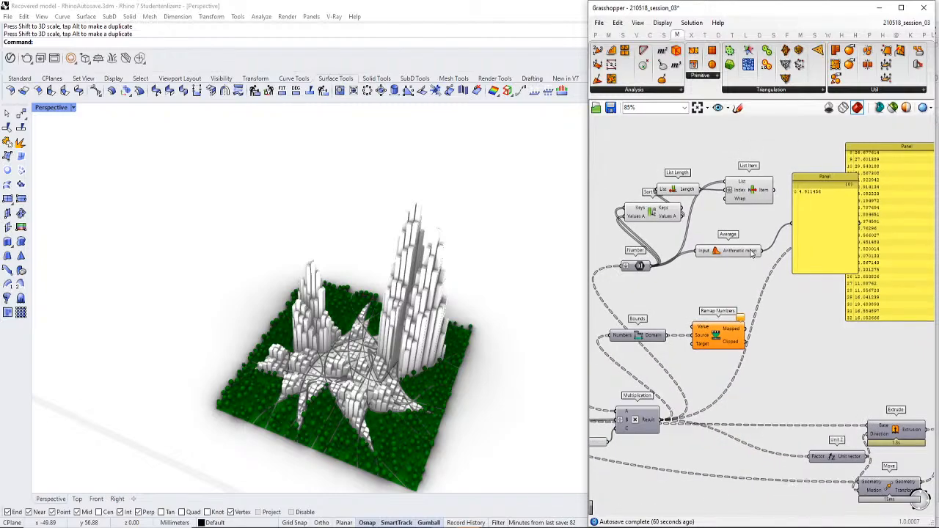
{"action": "mouse_move", "coordinate": [743, 258]}
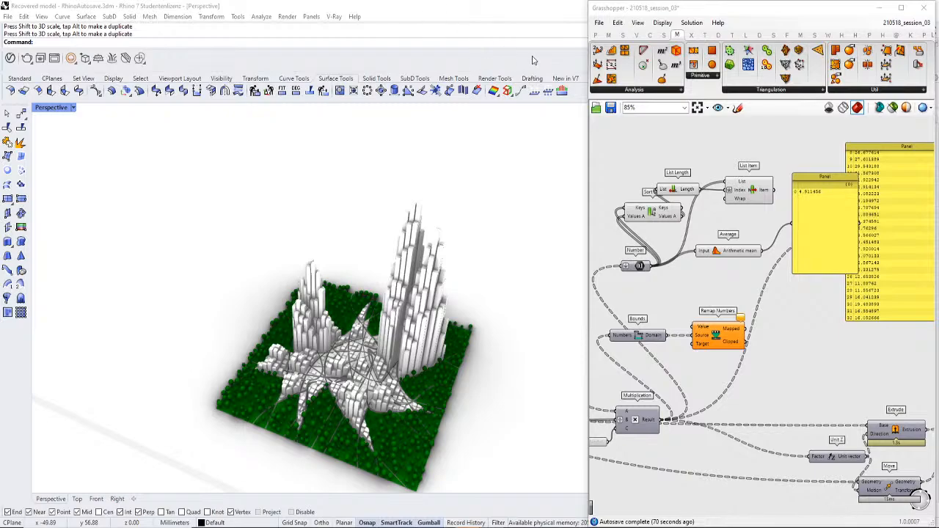
Shift the Remap Numbers component and the Bounds component to the right to space them out on the canvas.
{"action": "right_click_drag", "start_coordinate": [759, 214], "coordinate": [734, 188]}
{"action": "scroll", "coordinate": [713, 214], "scroll_direction": "up", "scroll_amount": 1}
{"action": "scroll", "coordinate": [734, 188], "scroll_direction": "down", "scroll_amount": 2}
{"action": "left_click", "coordinate": [718, 286]}
{"action": "scroll", "coordinate": [723, 292], "scroll_direction": "up", "scroll_amount": 2}
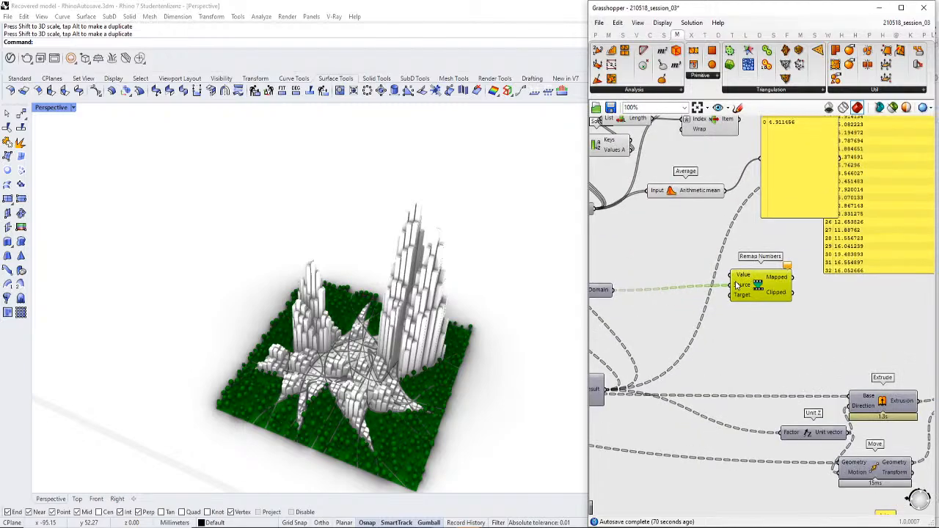
{"action": "right_click_drag", "start_coordinate": [743, 297], "coordinate": [807, 285]}
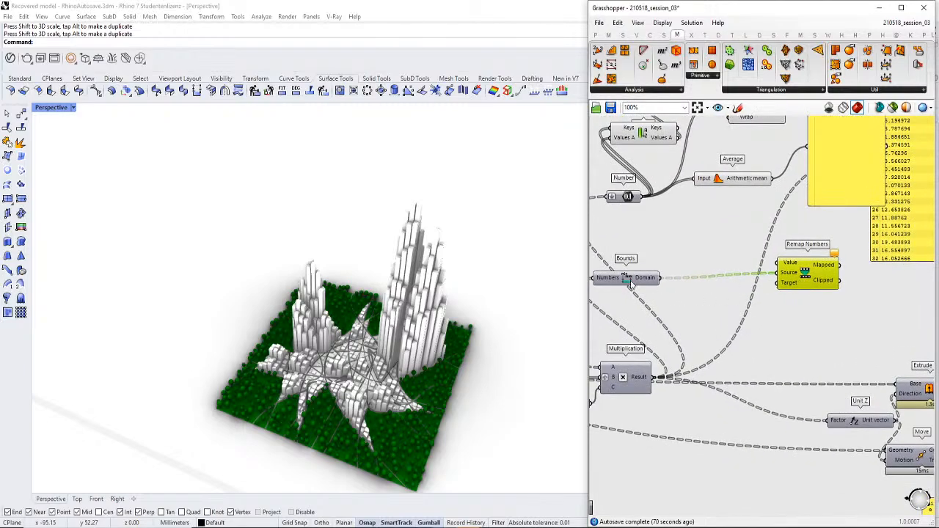
{"action": "left_click_drag", "start_coordinate": [630, 285], "coordinate": [681, 281]}
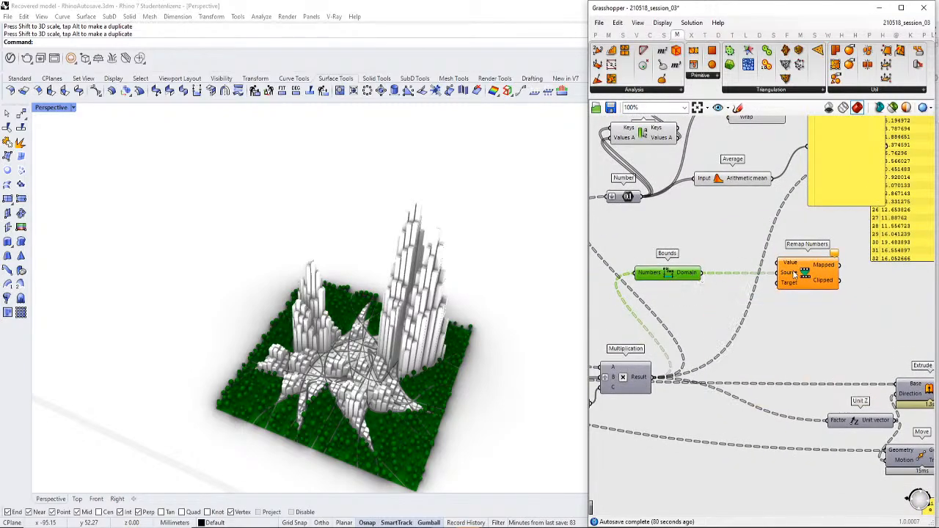
Inspect the Bounds domains in the small panel, reposition the panel slightly and reconnect it to the arithmetic mean.
{"action": "right_click_drag", "start_coordinate": [736, 211], "coordinate": [681, 254]}
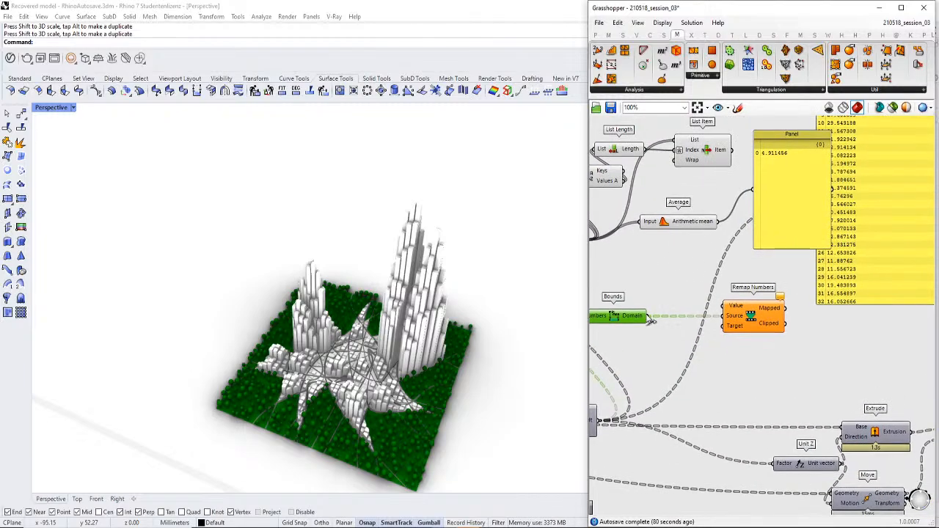
{"action": "left_click_drag", "start_coordinate": [648, 316], "coordinate": [777, 218]}
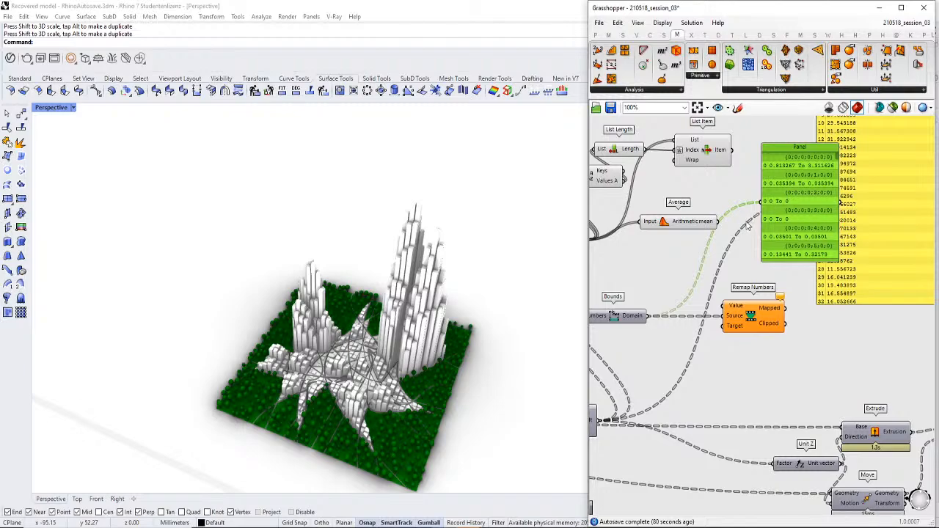
{"action": "left_click_drag", "start_coordinate": [717, 221], "coordinate": [761, 201]}
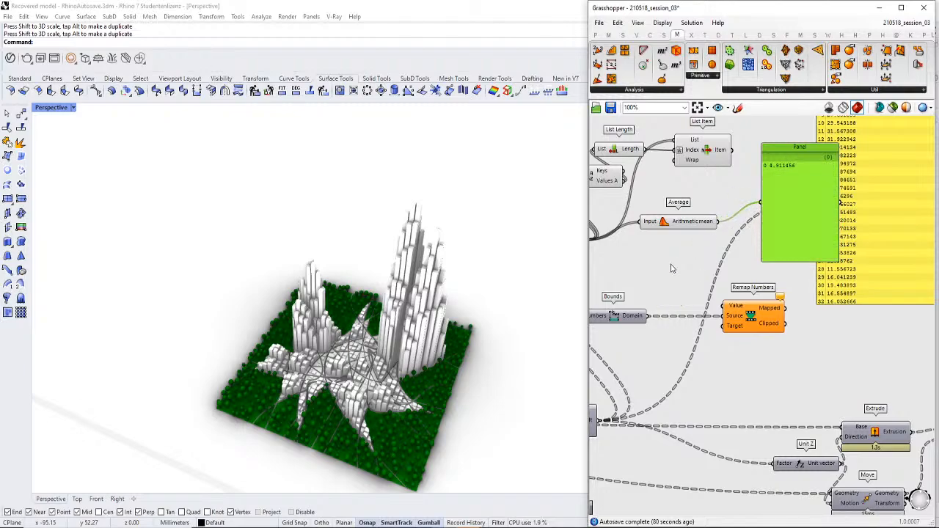
Add a Deconstruct Domain component below Average and connect the Bounds Domain output to it.
{"action": "type", "text": "de"}
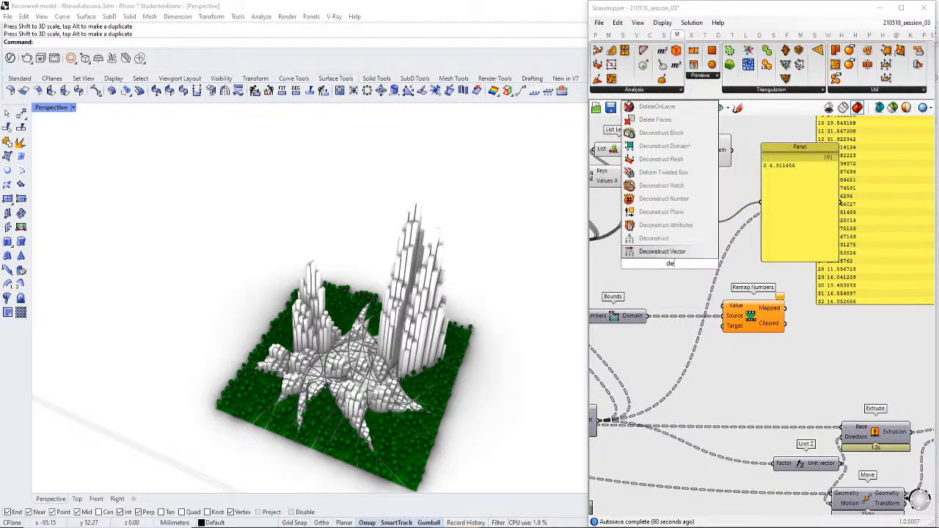
{"action": "type", "text": "construct domain"}
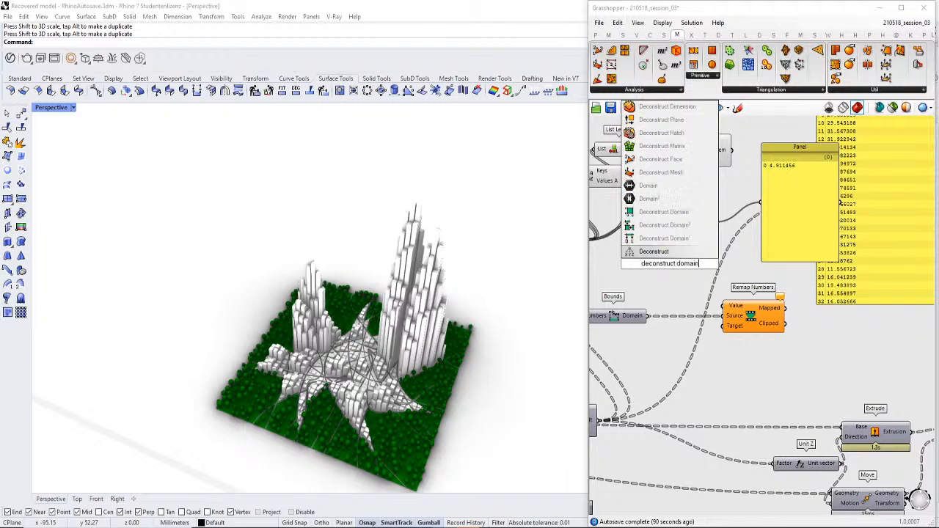
{"action": "left_click", "coordinate": [660, 238]}
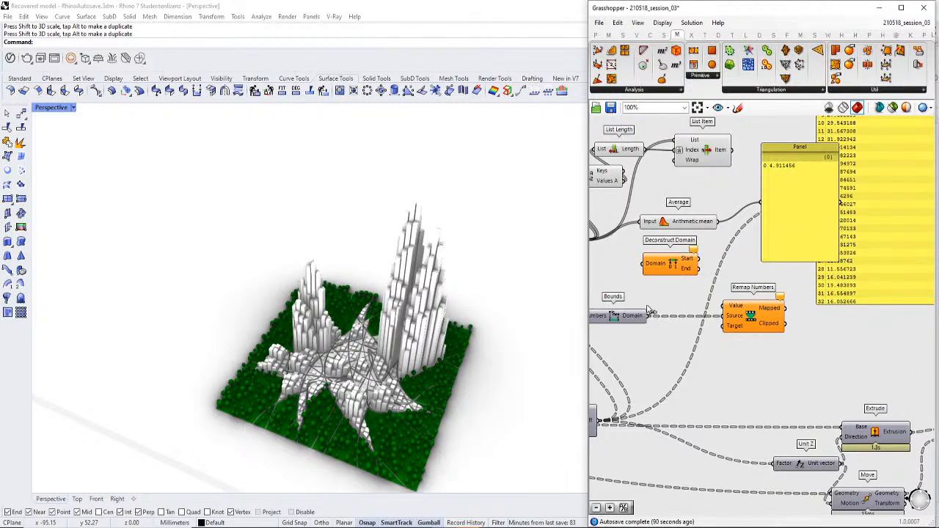
{"action": "left_click_drag", "start_coordinate": [648, 316], "coordinate": [657, 267]}
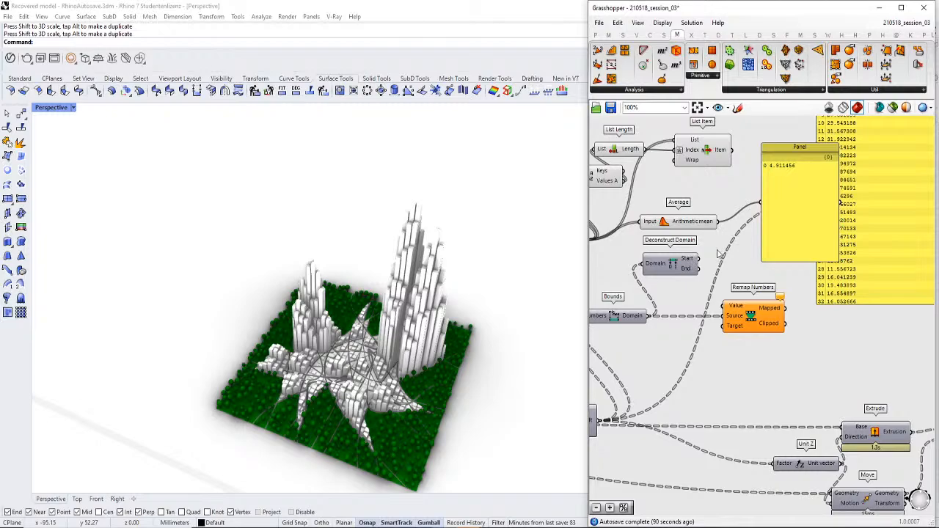
Move Remap Numbers down out of the way and place a Smaller Than component beside Deconstruct Domain.
{"action": "left_click_drag", "start_coordinate": [752, 307], "coordinate": [784, 323]}
{"action": "double_click", "coordinate": [770, 290]}
{"action": "type", "text": "sma"}
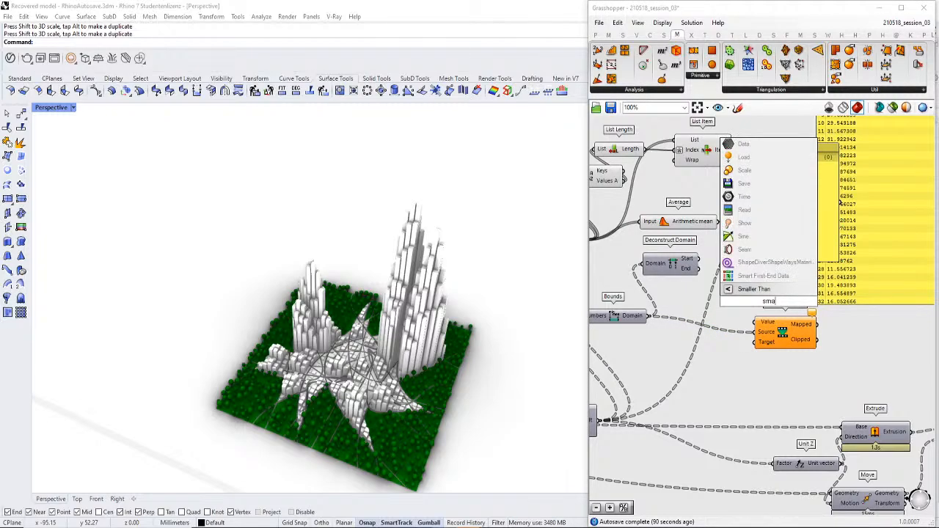
{"action": "left_click", "coordinate": [763, 289]}
{"action": "scroll", "coordinate": [734, 247], "scroll_direction": "up", "scroll_amount": 2}
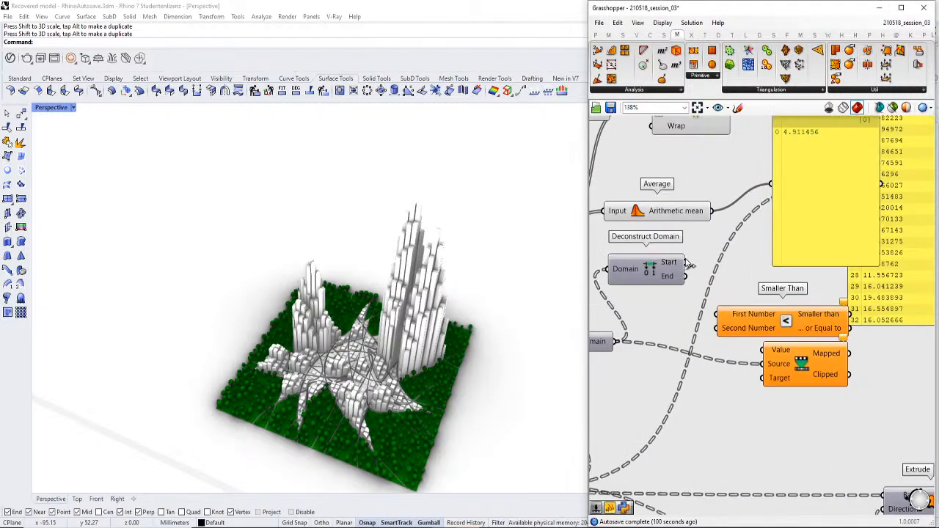
{"action": "left_click_drag", "start_coordinate": [730, 316], "coordinate": [737, 268]}
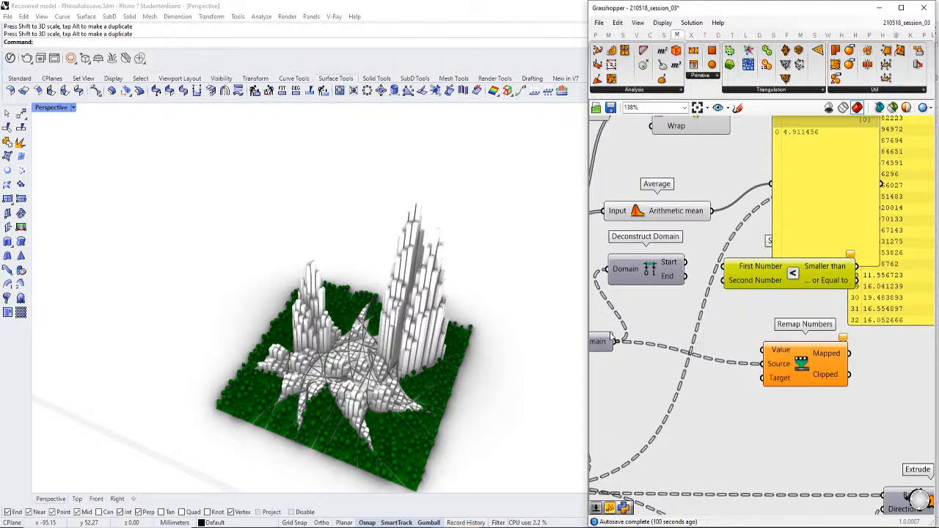
Connect Deconstruct Domain's End to Second Number of Smaller Than, and inspect the Start and End values in the small panel.
{"action": "left_click_drag", "start_coordinate": [685, 277], "coordinate": [775, 173]}
{"action": "right_click_drag", "start_coordinate": [774, 174], "coordinate": [766, 210]}
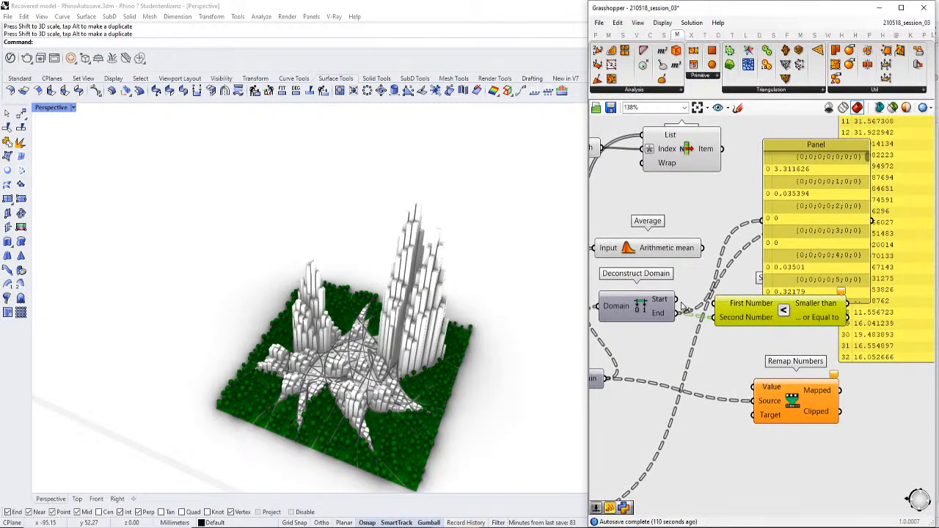
{"action": "left_click_drag", "start_coordinate": [676, 299], "coordinate": [763, 219]}
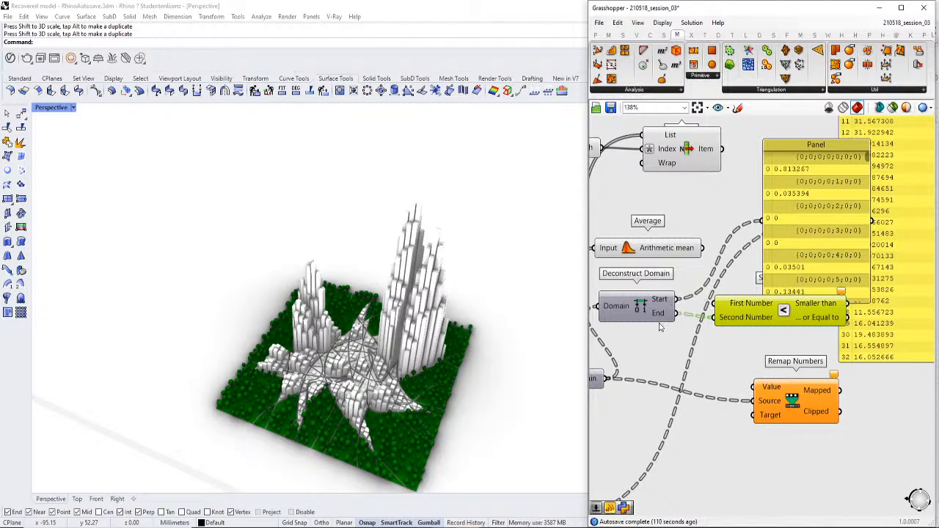
{"action": "left_click_drag", "start_coordinate": [676, 314], "coordinate": [762, 220]}
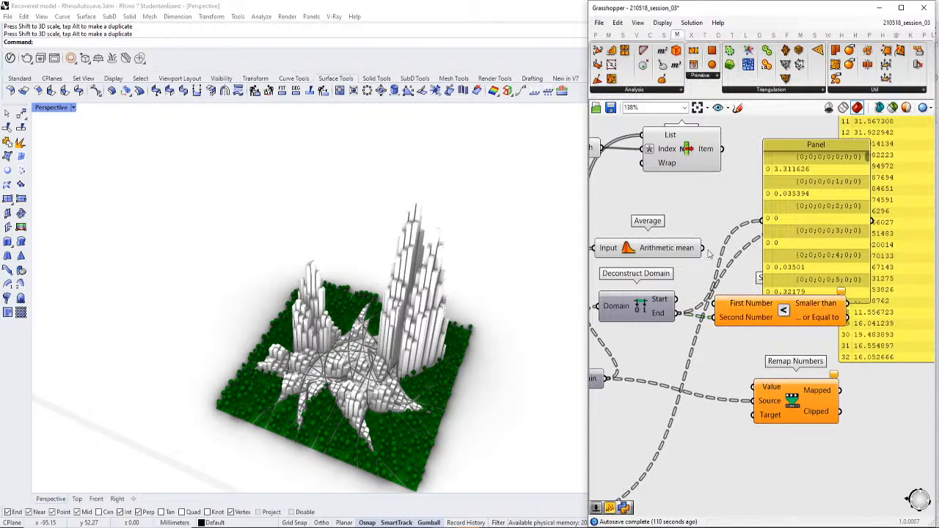
Connect the Arithmetic mean output to First Number of Smaller Than and move the panels clear of the comparison component.
{"action": "scroll", "coordinate": [678, 294], "scroll_direction": "down", "scroll_amount": 3}
{"action": "scroll", "coordinate": [679, 294], "scroll_direction": "down", "scroll_amount": 3}
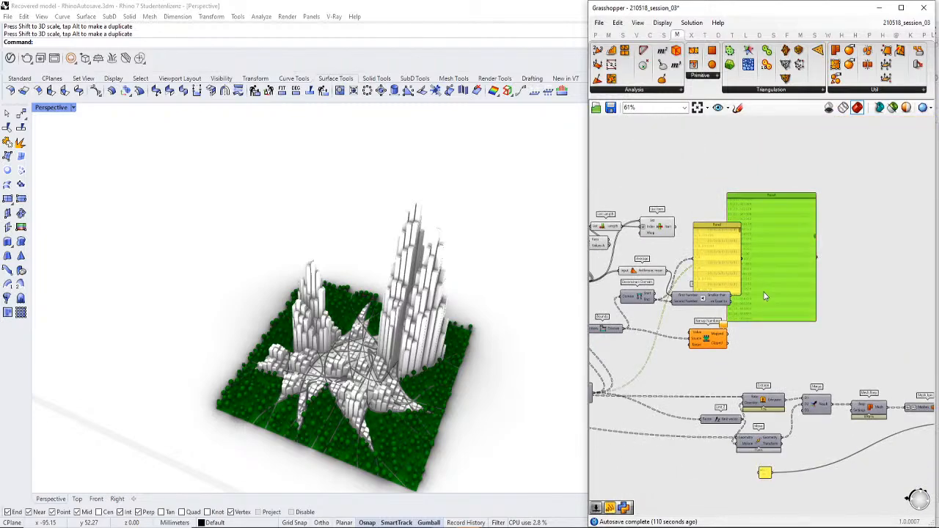
{"action": "scroll", "coordinate": [761, 293], "scroll_direction": "up", "scroll_amount": 4}
{"action": "scroll", "coordinate": [708, 402], "scroll_direction": "down", "scroll_amount": 5}
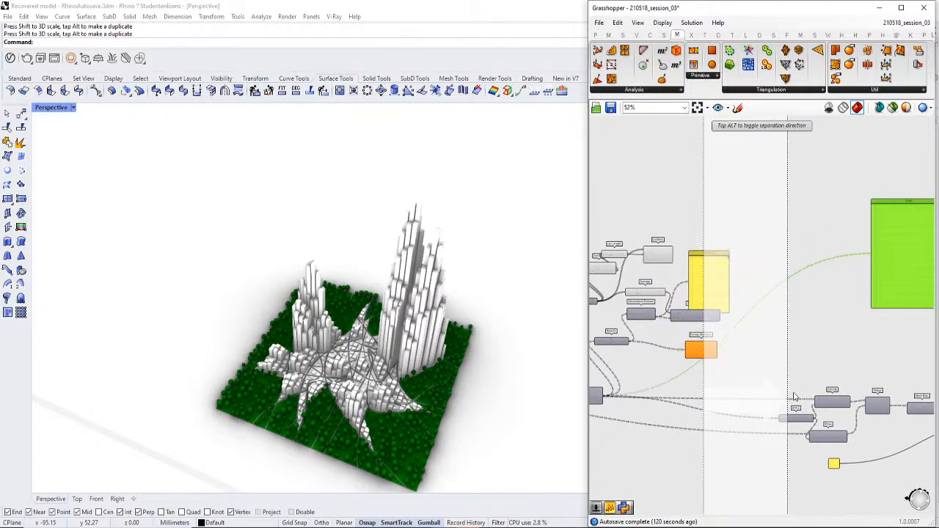
{"action": "scroll", "coordinate": [708, 402], "scroll_direction": "up", "scroll_amount": 5}
{"action": "left_click_drag", "start_coordinate": [835, 270], "coordinate": [842, 276]}
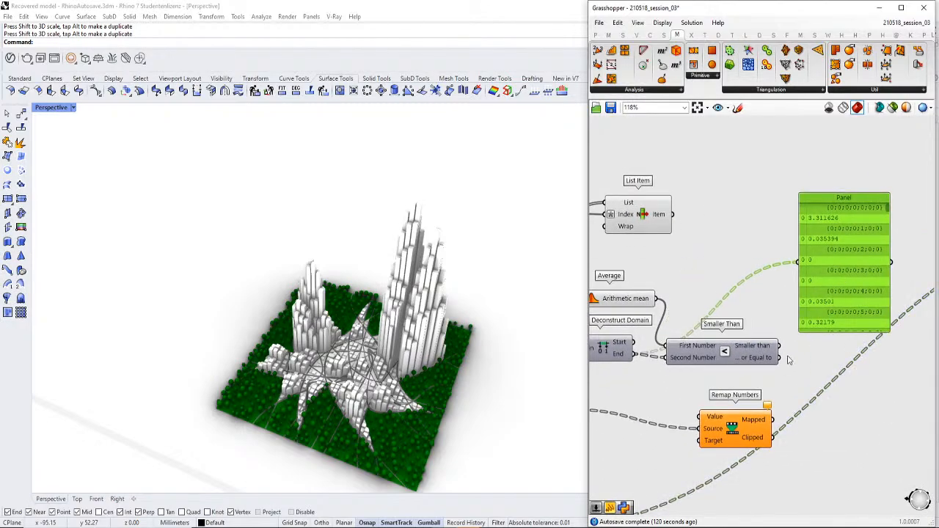
Connect the "... or Equal to" output of Smaller Than to the small panel and inspect the True/False results.
{"action": "left_click_drag", "start_coordinate": [780, 351], "coordinate": [796, 275]}
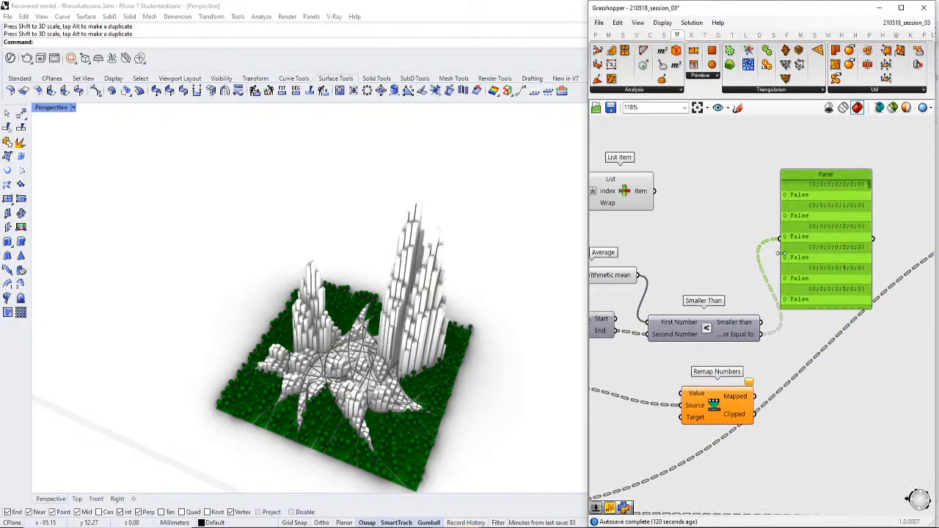
{"action": "scroll", "coordinate": [785, 294], "scroll_direction": "down", "scroll_amount": 1}
{"action": "scroll", "coordinate": [760, 323], "scroll_direction": "down", "scroll_amount": 1}
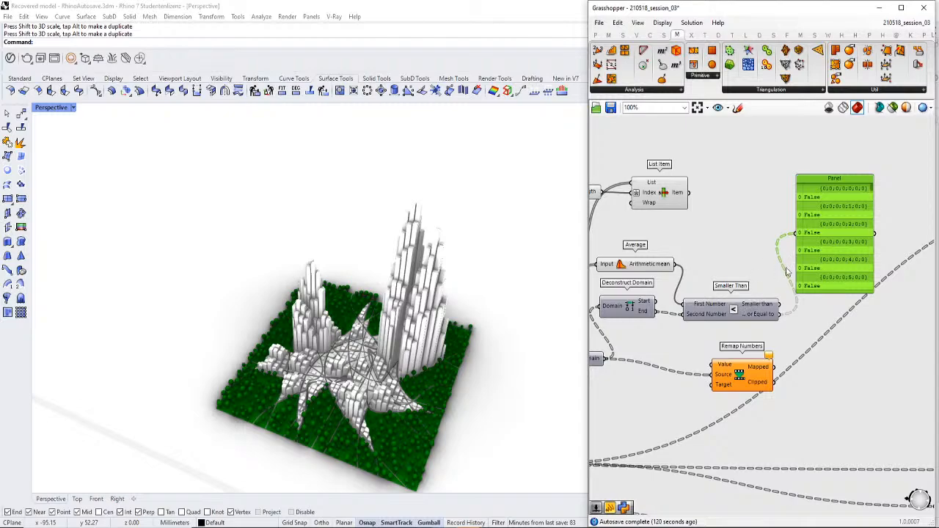
{"action": "scroll", "coordinate": [760, 315], "scroll_direction": "up", "scroll_amount": 1}
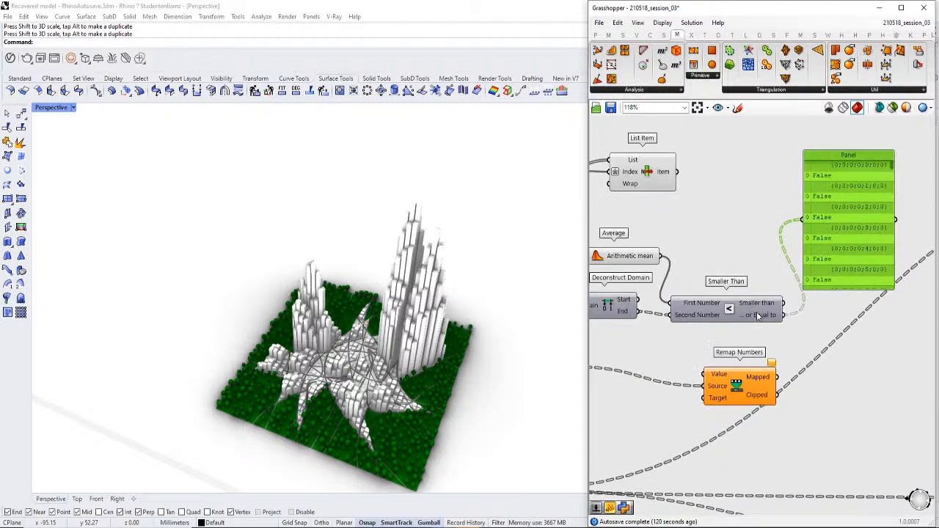
{"action": "left_click", "coordinate": [897, 169]}
{"action": "scroll", "coordinate": [894, 169], "scroll_direction": "down", "scroll_amount": 7}
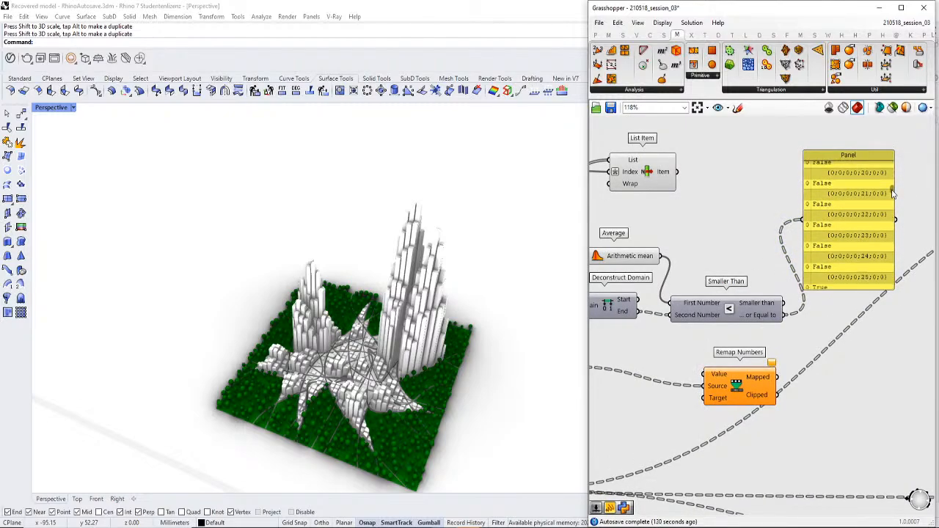
{"action": "mouse_move", "coordinate": [770, 315]}
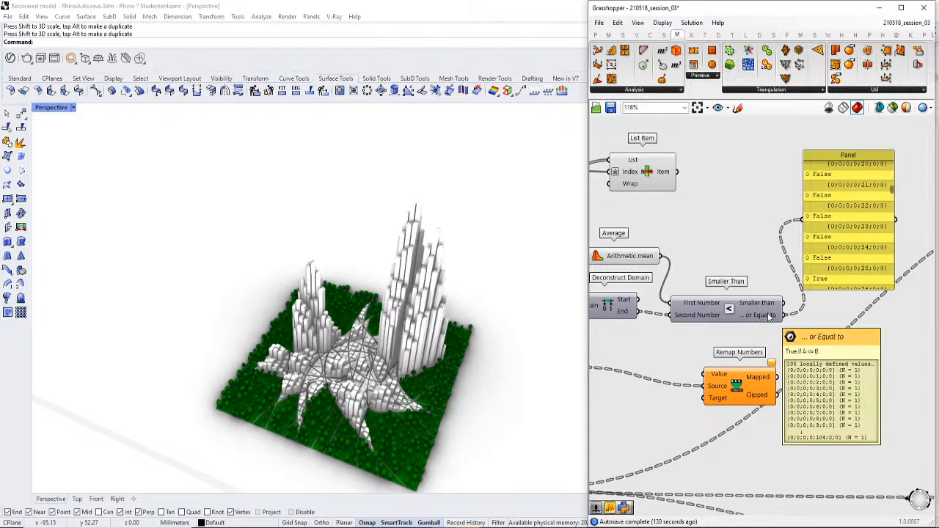
{"action": "scroll", "coordinate": [769, 315], "scroll_direction": "down", "scroll_amount": 3}
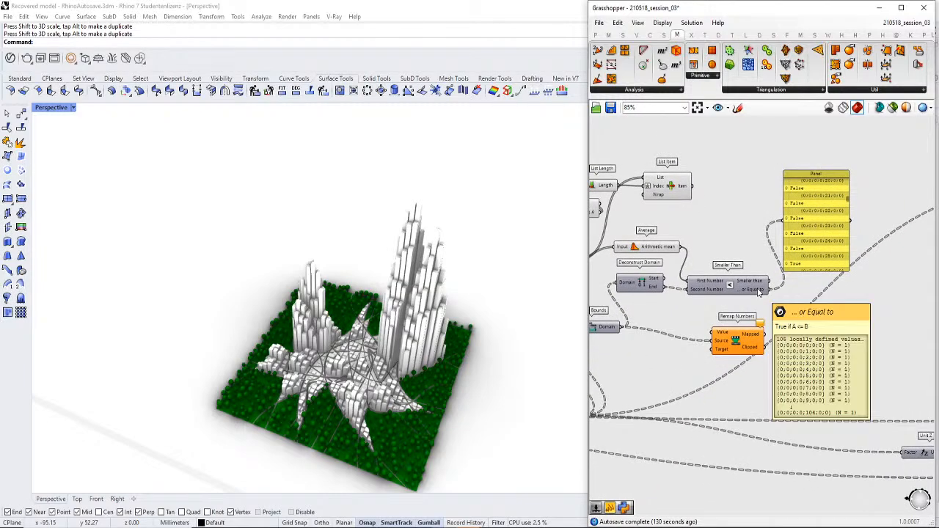
{"action": "scroll", "coordinate": [848, 218], "scroll_direction": "up", "scroll_amount": 3}
{"action": "left_click", "coordinate": [853, 243]}
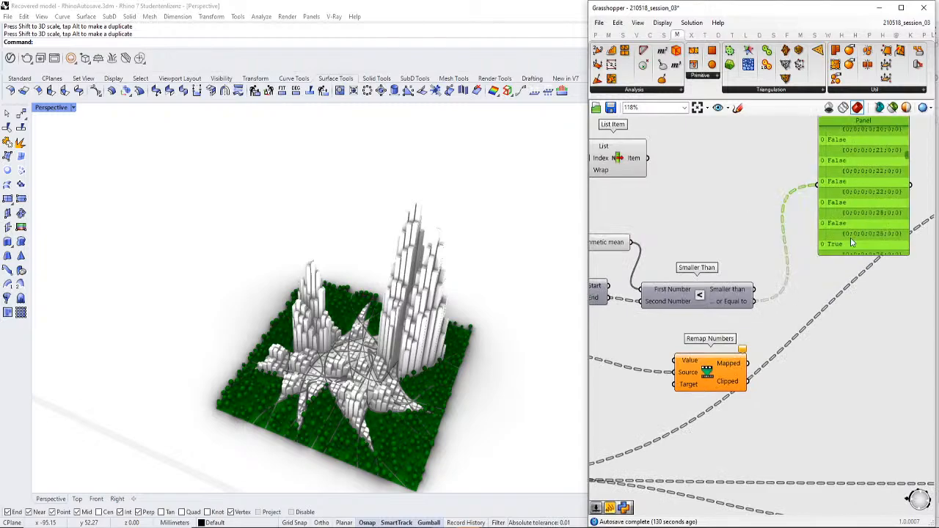
{"action": "double_click", "coordinate": [728, 253]}
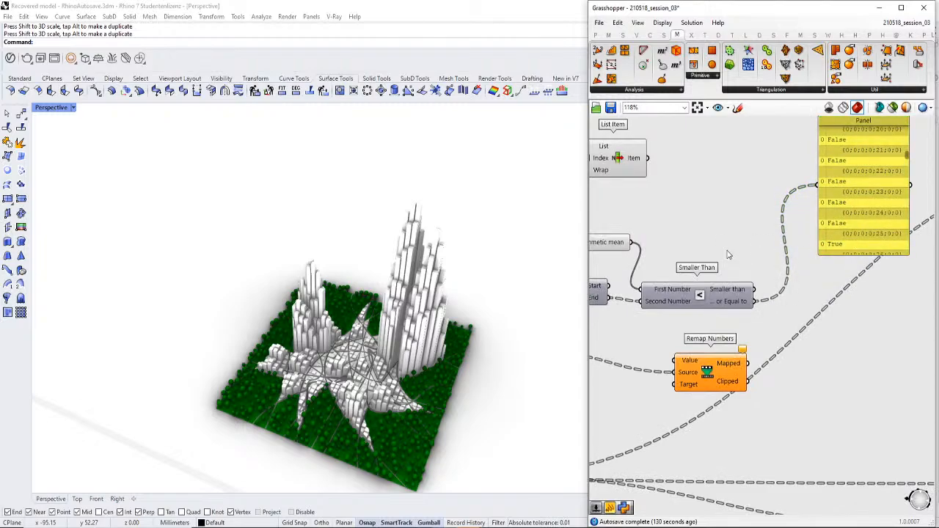
{"action": "type", "text": "pick"}
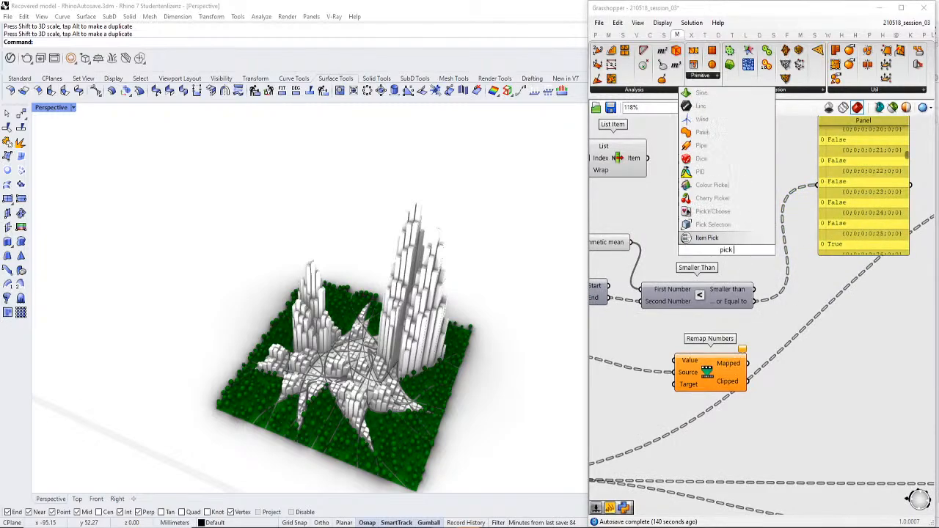
{"action": "type", "text": " and choo"}
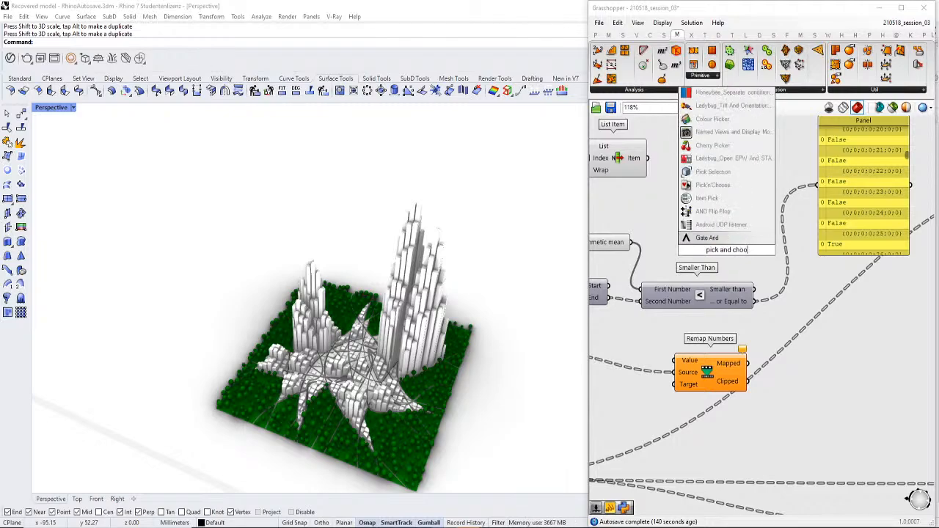
{"action": "type", "text": "se"}
Connect the Multiplication Result to the Value input of Remap Numbers and move Remap Numbers slightly farther from Bounds.
{"action": "right_click_drag", "start_coordinate": [706, 343], "coordinate": [773, 292]}
{"action": "scroll", "coordinate": [772, 292], "scroll_direction": "down", "scroll_amount": 2}
{"action": "scroll", "coordinate": [763, 288], "scroll_direction": "up", "scroll_amount": 2}
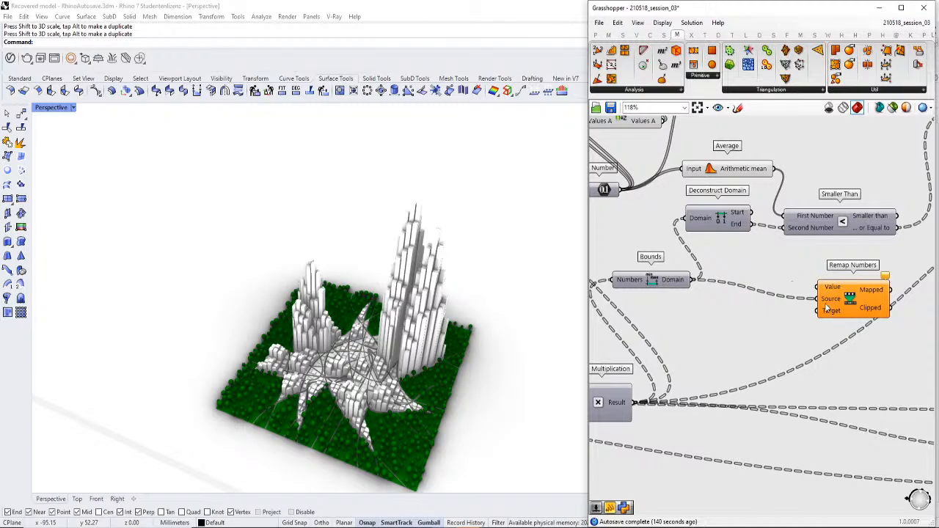
{"action": "scroll", "coordinate": [829, 291], "scroll_direction": "down", "scroll_amount": 1}
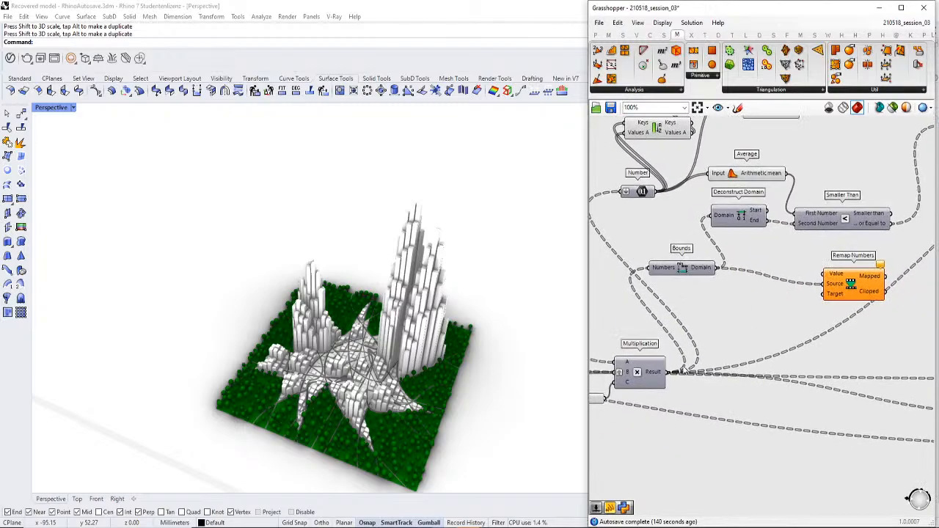
{"action": "left_click_drag", "start_coordinate": [665, 373], "coordinate": [824, 273]}
{"action": "right_click_drag", "start_coordinate": [830, 273], "coordinate": [773, 278]}
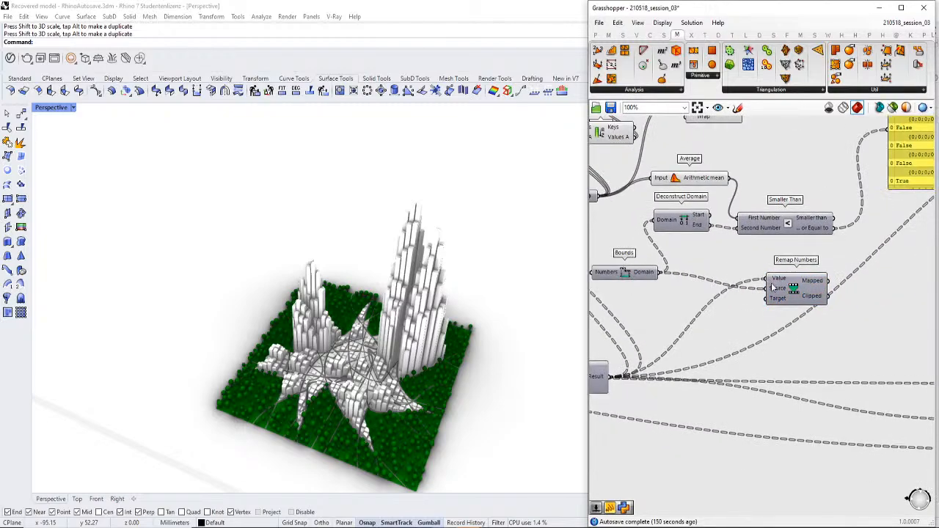
{"action": "left_click", "coordinate": [791, 293]}
{"action": "left_click_drag", "start_coordinate": [789, 293], "coordinate": [834, 290]}
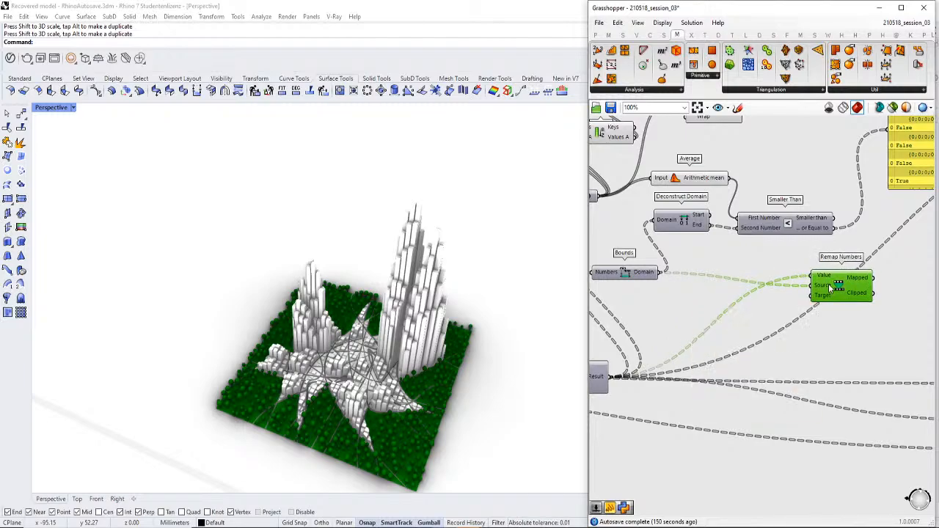
Examine the building heights in the Perspective view and review the Smaller Than comparison of the average with the domain ends.
{"action": "right_click_drag", "start_coordinate": [815, 288], "coordinate": [781, 295]}
{"action": "right_click_drag", "start_coordinate": [506, 345], "coordinate": [470, 356]}
{"action": "scroll", "coordinate": [440, 372], "scroll_direction": "down", "scroll_amount": 4}
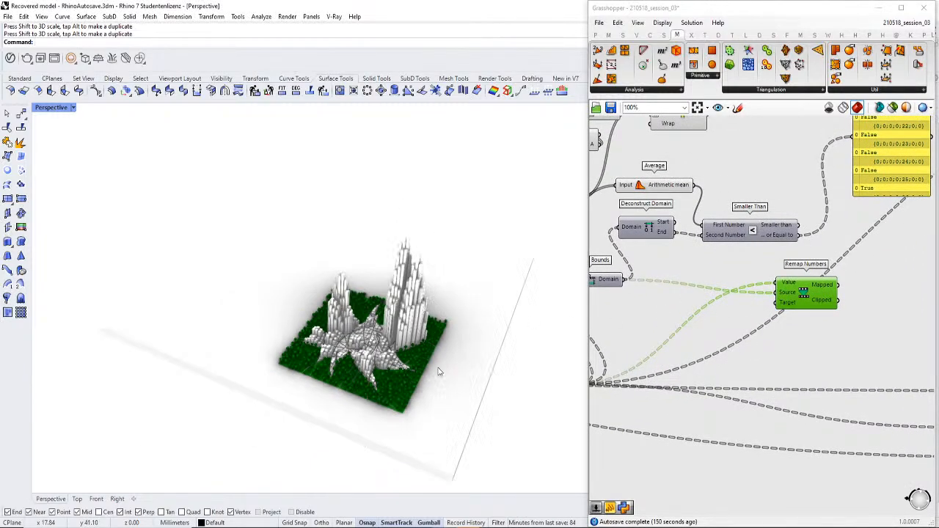
{"action": "scroll", "coordinate": [431, 364], "scroll_direction": "up", "scroll_amount": 6}
{"action": "right_click_drag", "start_coordinate": [411, 352], "coordinate": [340, 340]}
{"action": "scroll", "coordinate": [339, 339], "scroll_direction": "up", "scroll_amount": 5}
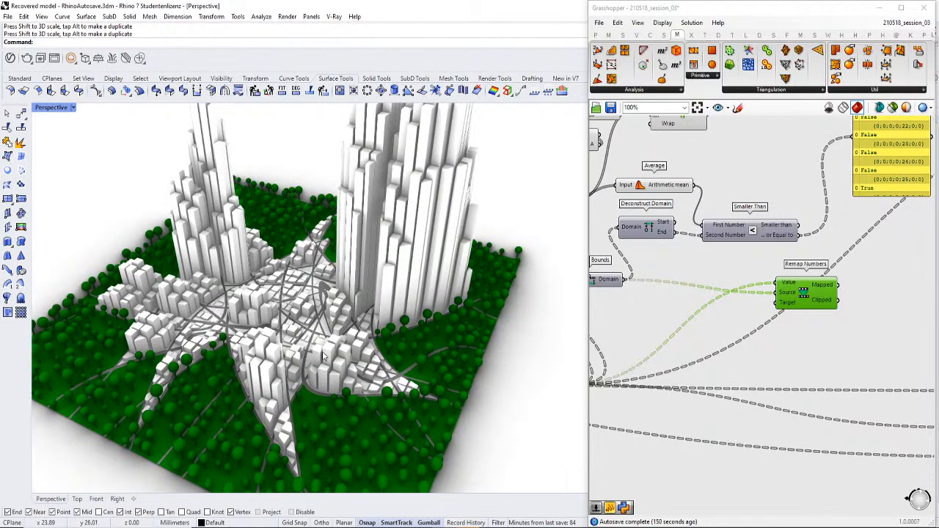
{"action": "right_click_drag", "start_coordinate": [819, 244], "coordinate": [770, 280]}
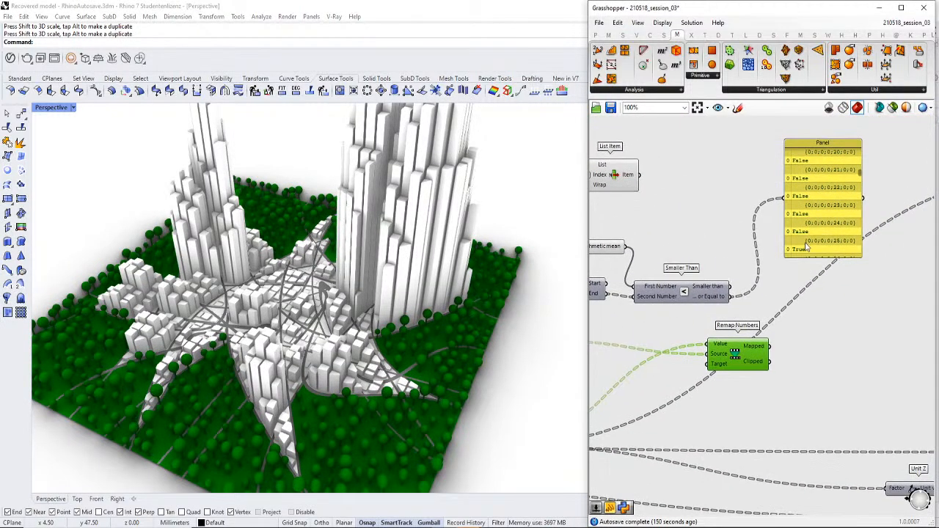
{"action": "right_click_drag", "start_coordinate": [337, 300], "coordinate": [449, 298]}
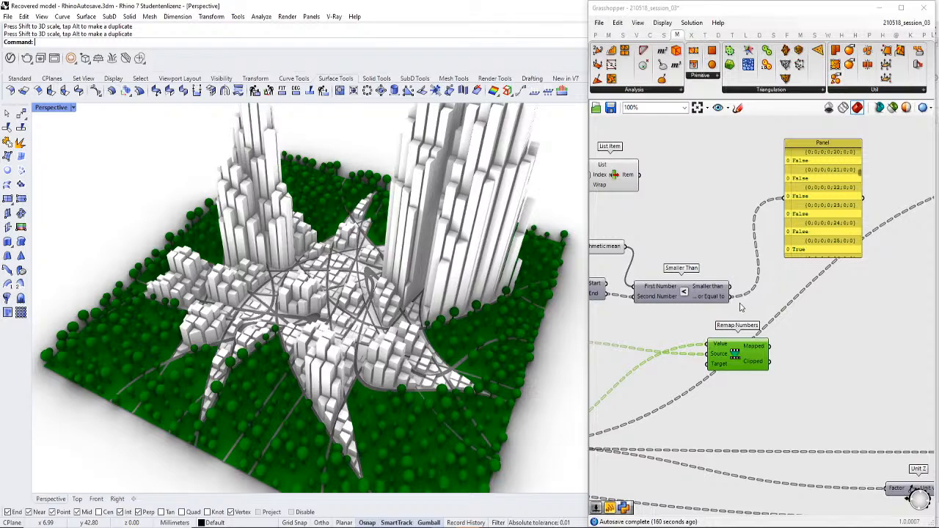
{"action": "mouse_move", "coordinate": [722, 298]}
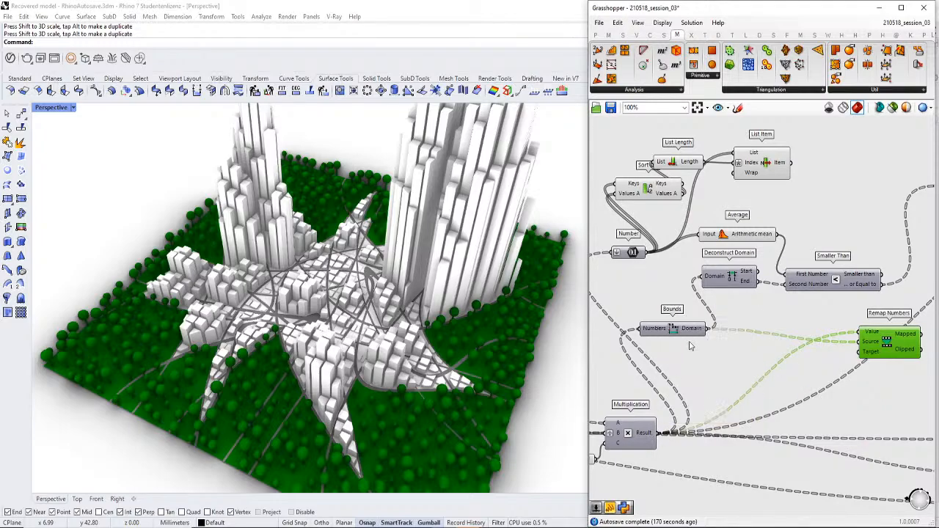
{"action": "right_click_drag", "start_coordinate": [798, 272], "coordinate": [716, 288]}
{"action": "right_click_drag", "start_coordinate": [787, 299], "coordinate": [760, 308]}
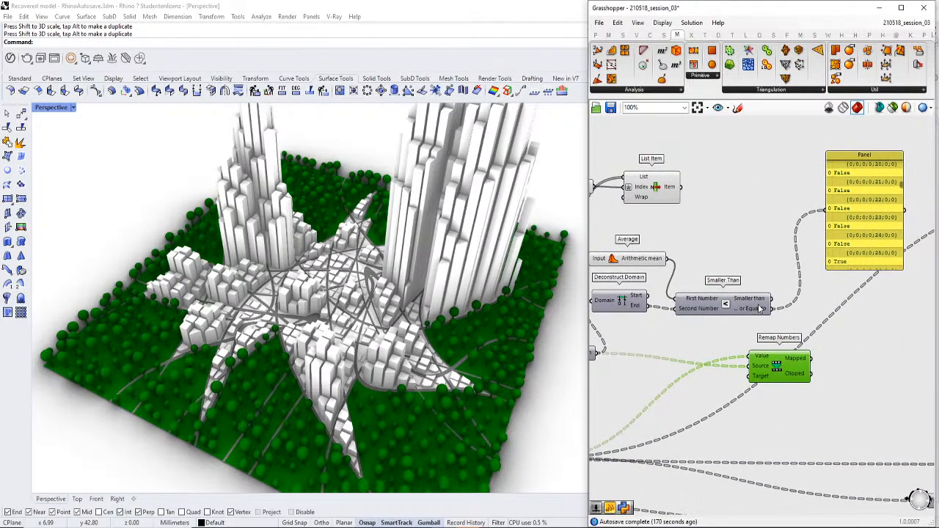
{"action": "mouse_move", "coordinate": [759, 308]}
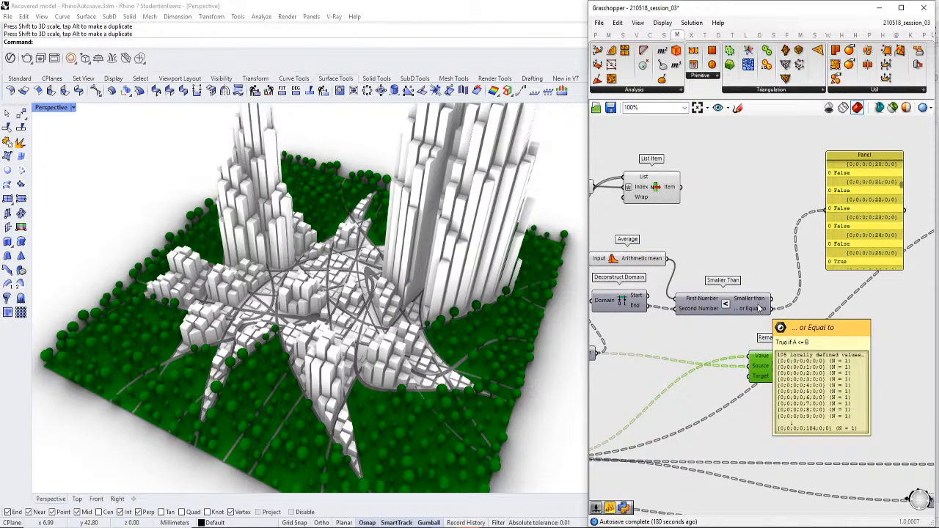
Shift the Smaller Than component slightly farther away from Deconstruct Domain.
{"action": "double_click", "coordinate": [752, 248]}
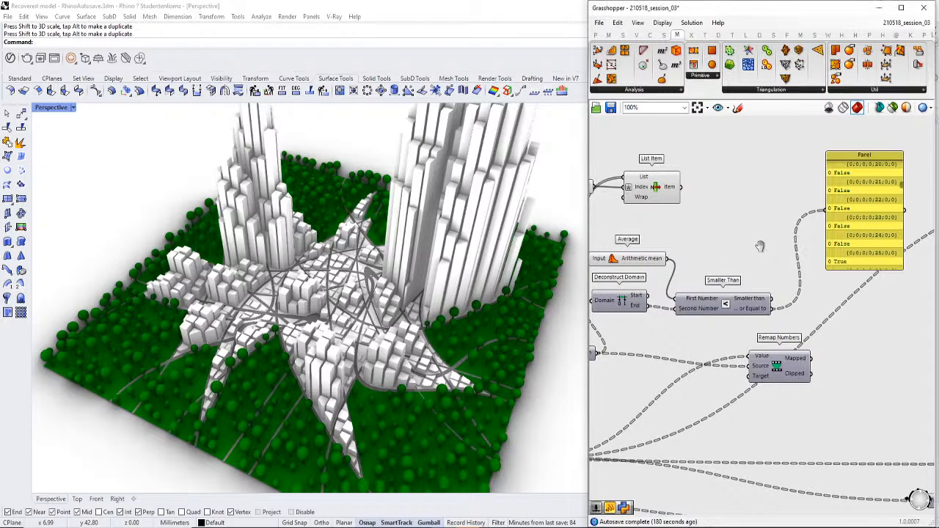
{"action": "right_click_drag", "start_coordinate": [760, 248], "coordinate": [734, 249]}
{"action": "left_click_drag", "start_coordinate": [683, 314], "coordinate": [694, 308]}
{"action": "right_click_drag", "start_coordinate": [694, 309], "coordinate": [738, 257]}
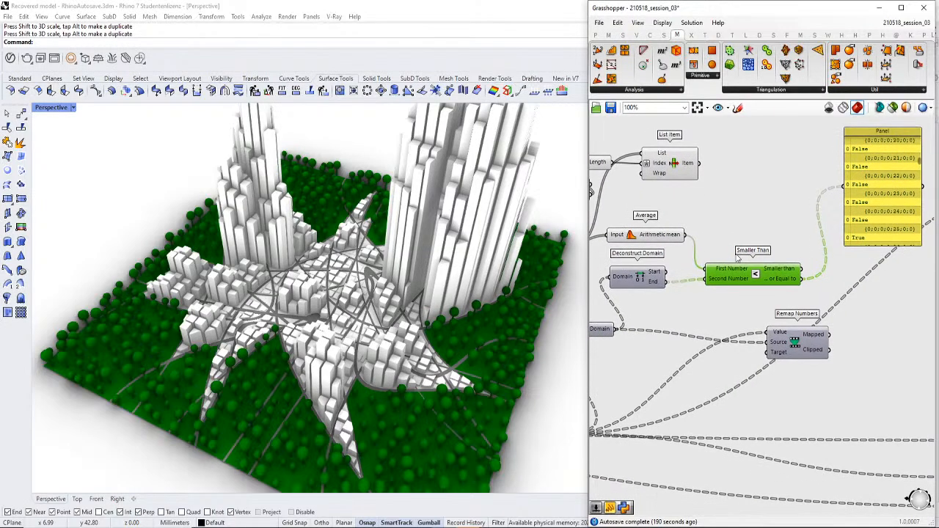
Add a Construct Domain component above Smaller Than and connect the Arithmetic mean output to its Domain end.
{"action": "left_click", "coordinate": [751, 213]}
{"action": "double_click", "coordinate": [751, 212]}
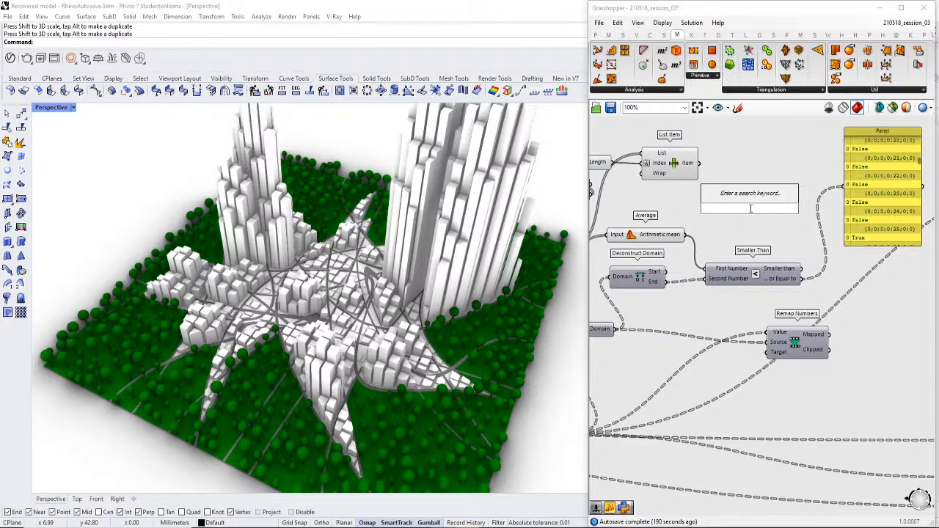
{"action": "type", "text": "co"}
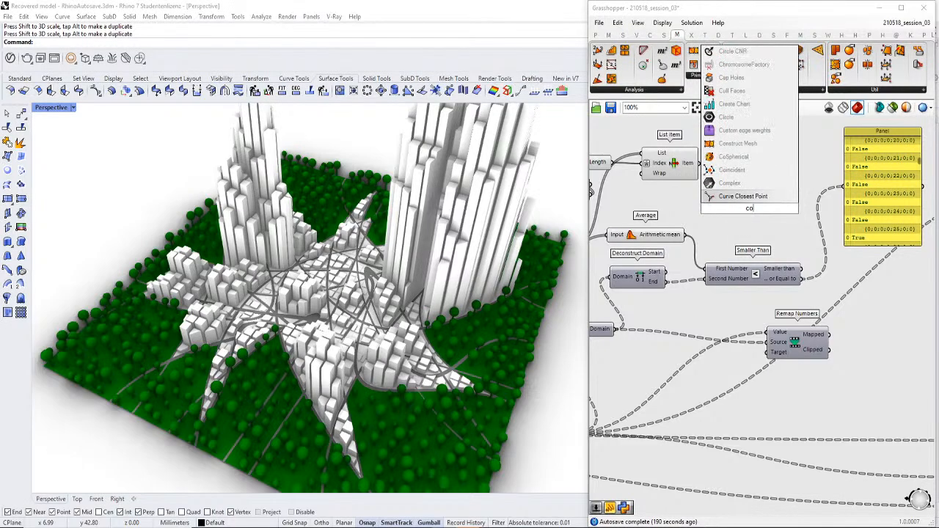
{"action": "type", "text": "nstruct domain"}
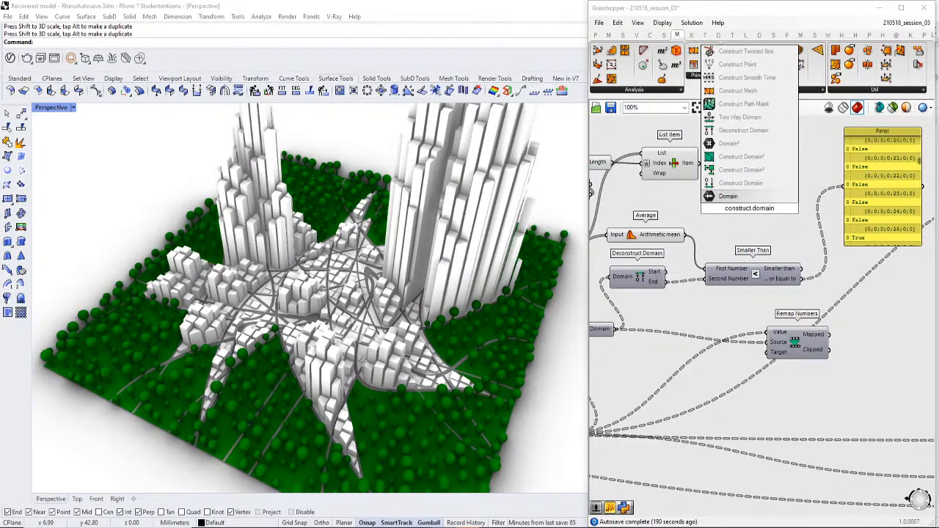
{"action": "key", "text": "Return"}
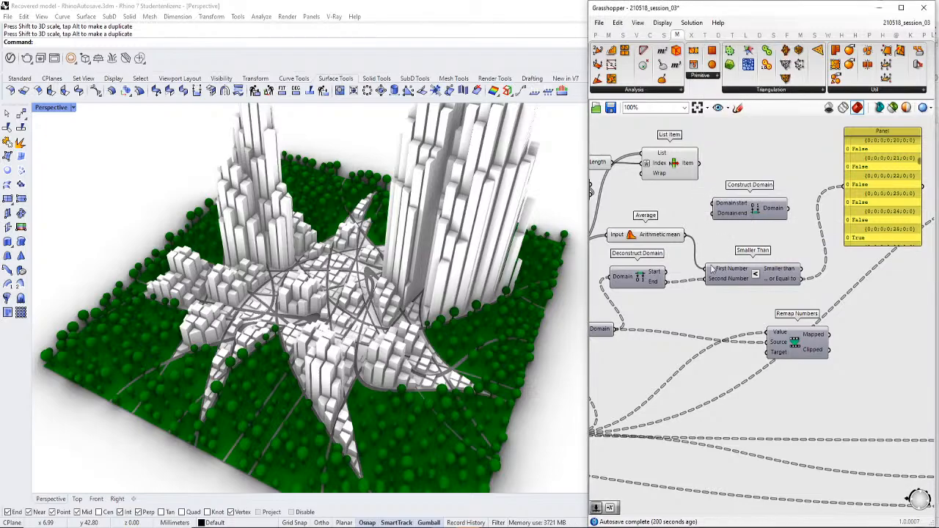
{"action": "left_click_drag", "start_coordinate": [688, 245], "coordinate": [712, 213]}
{"action": "right_click_drag", "start_coordinate": [722, 210], "coordinate": [746, 218]}
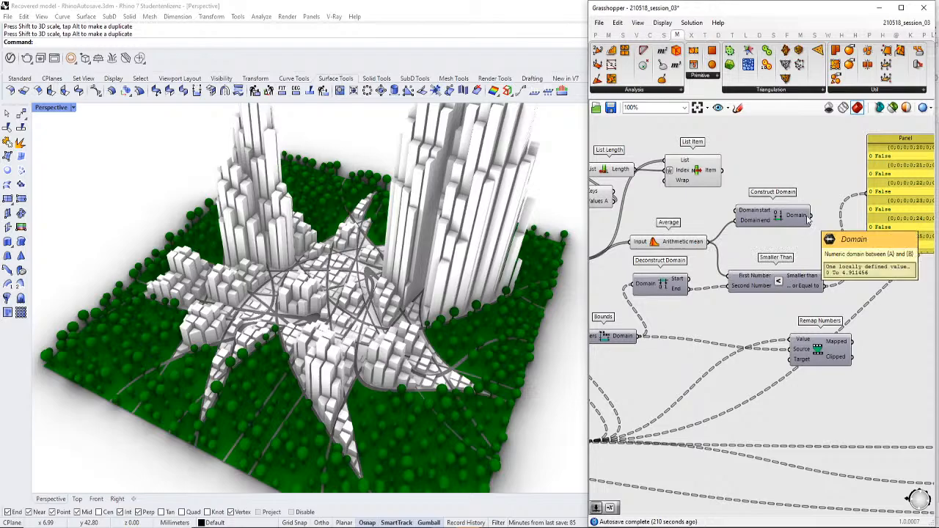
Move the True/False panel farther from Smaller Than and add a Weave component beside Construct Domain.
{"action": "right_click_drag", "start_coordinate": [802, 223], "coordinate": [762, 224]}
{"action": "right_click_drag", "start_coordinate": [784, 273], "coordinate": [767, 266]}
{"action": "left_click_drag", "start_coordinate": [840, 219], "coordinate": [870, 232]}
{"action": "double_click", "coordinate": [787, 217]}
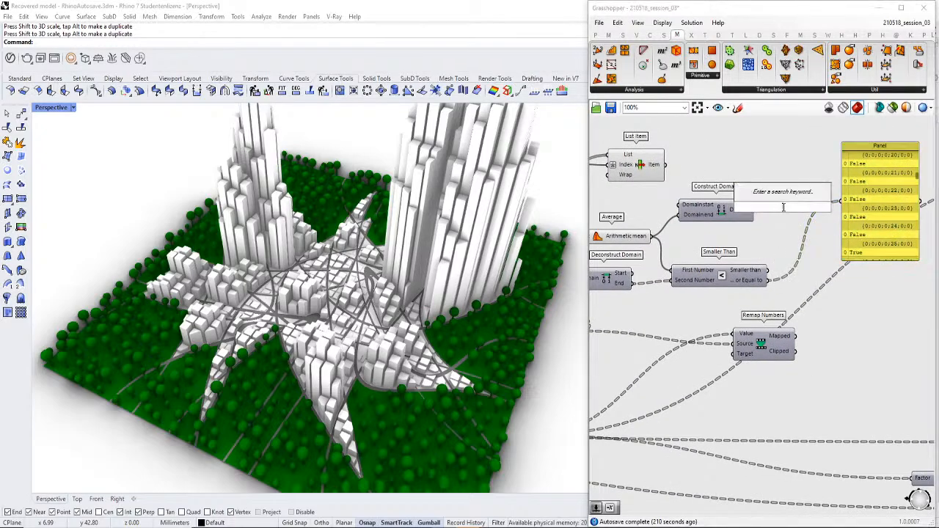
{"action": "type", "text": "weave"}
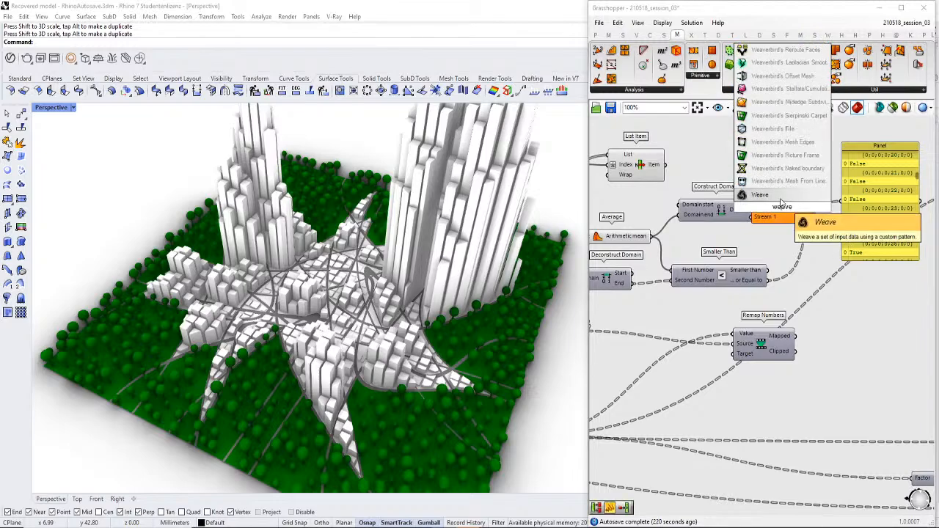
{"action": "key", "text": "Return"}
{"action": "mouse_move", "coordinate": [743, 215]}
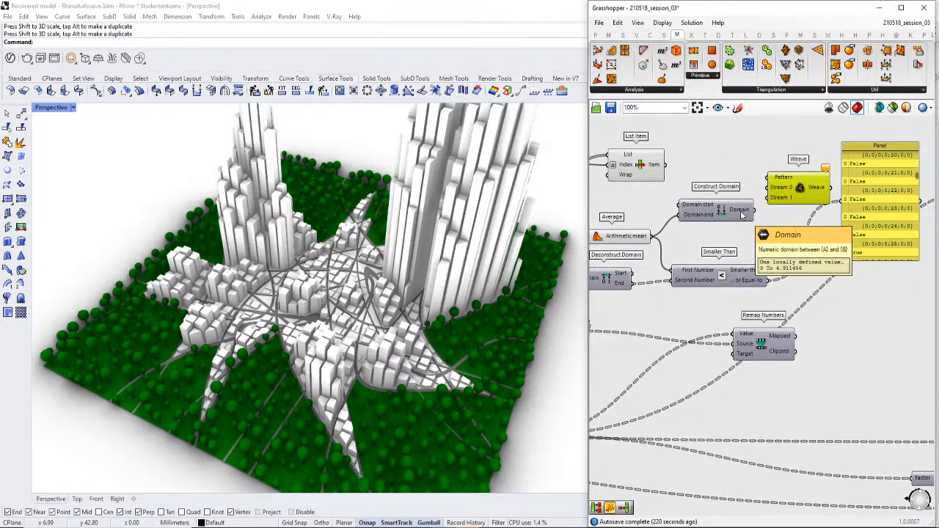
{"action": "right_click_drag", "start_coordinate": [743, 217], "coordinate": [775, 225]}
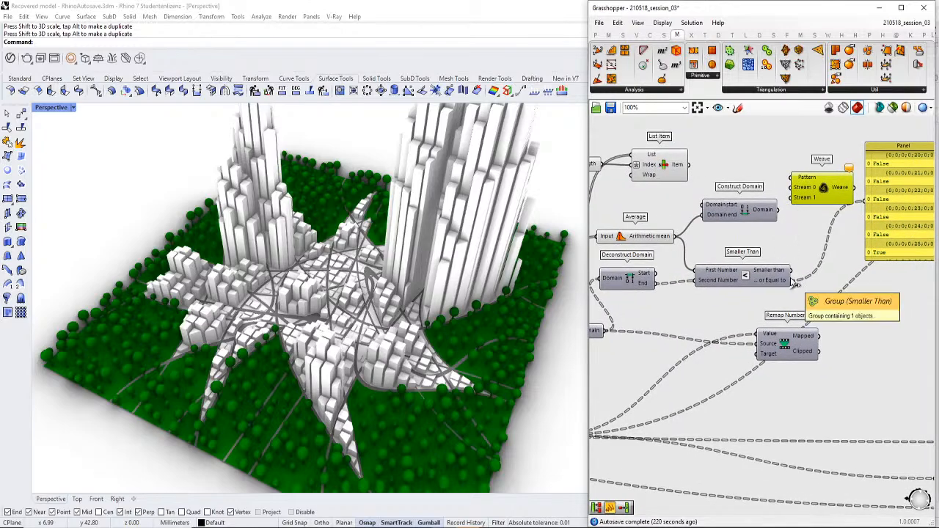
Connect Smaller Than's "or Equal to" output to Weave's Pattern, Construct Domain to Stream 0 and the Bounds domain to Stream 1.
{"action": "left_click_drag", "start_coordinate": [792, 280], "coordinate": [801, 178]}
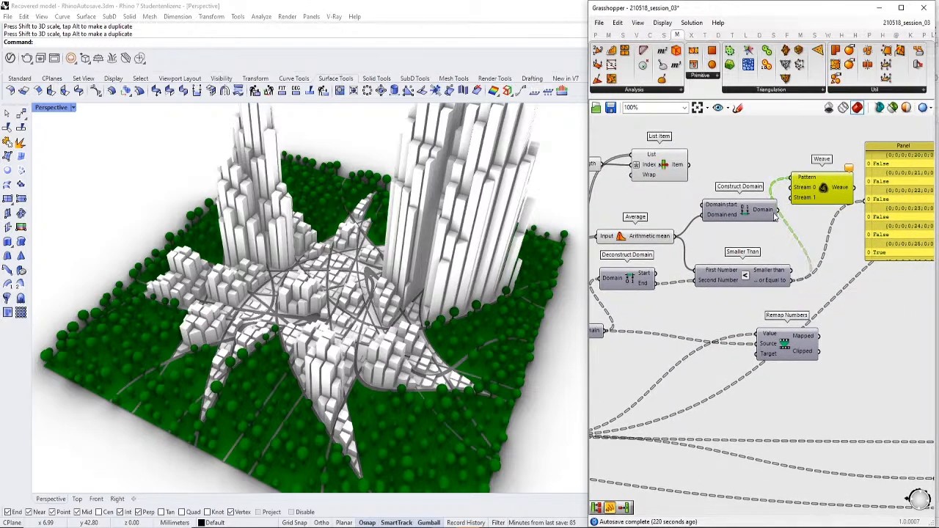
{"action": "left_click_drag", "start_coordinate": [780, 210], "coordinate": [799, 237]}
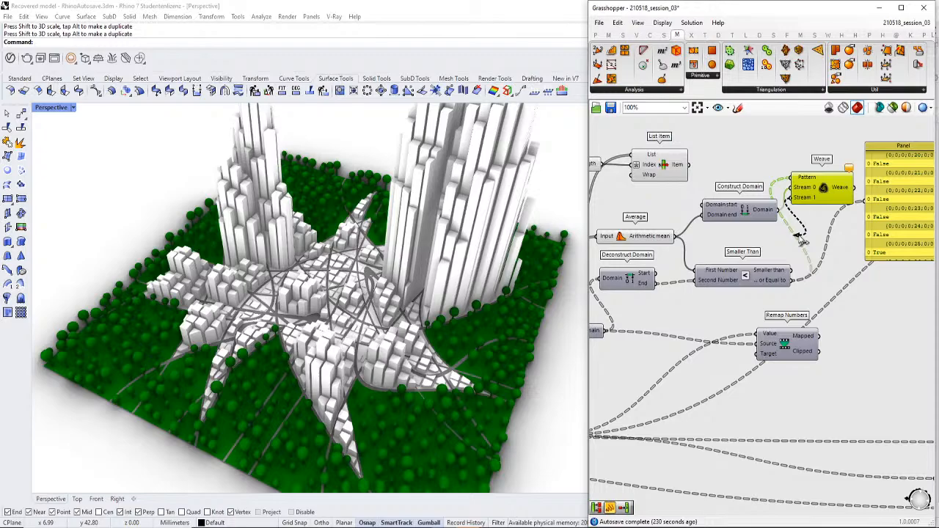
{"action": "left_click_drag", "start_coordinate": [799, 236], "coordinate": [622, 320]}
{"action": "scroll", "coordinate": [709, 261], "scroll_direction": "down", "scroll_amount": 1}
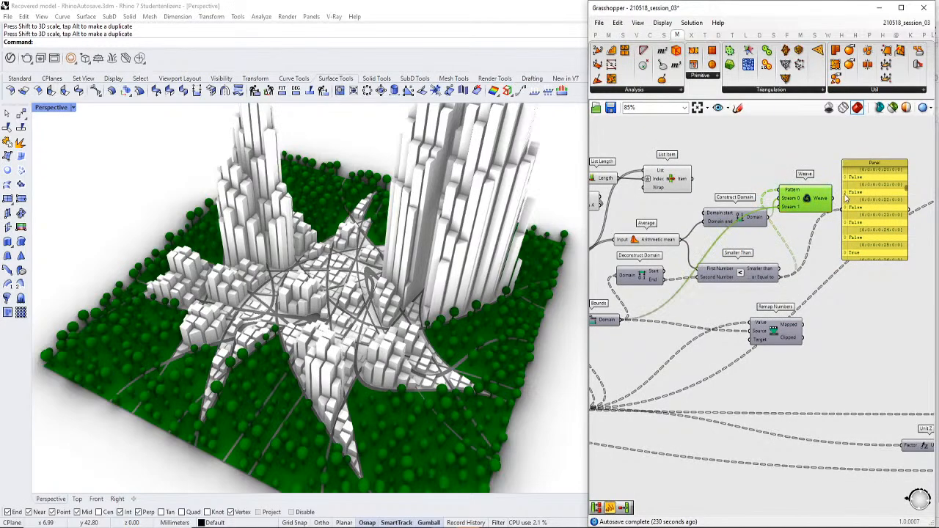
Feed the Weave output into the Panel and graft Weave's Stream 0 input.
{"action": "mouse_move", "coordinate": [828, 203]}
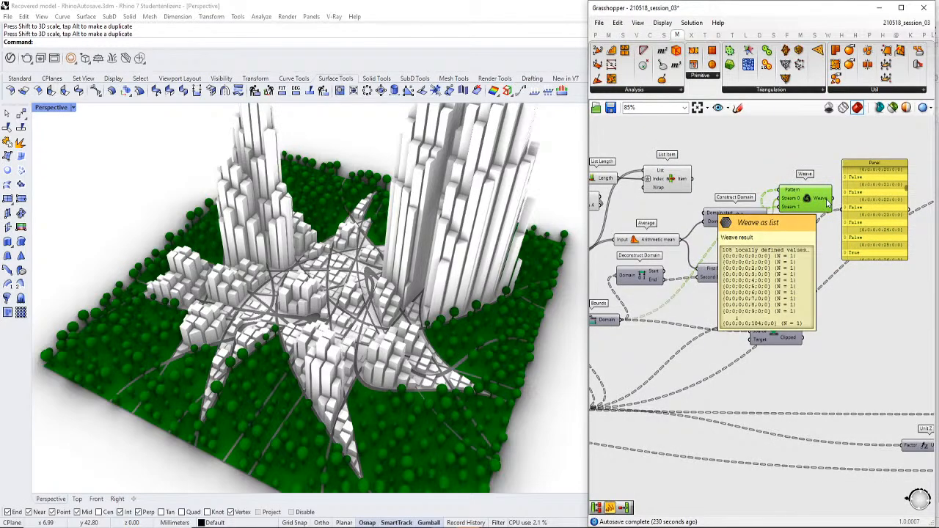
{"action": "left_click_drag", "start_coordinate": [833, 199], "coordinate": [843, 211]}
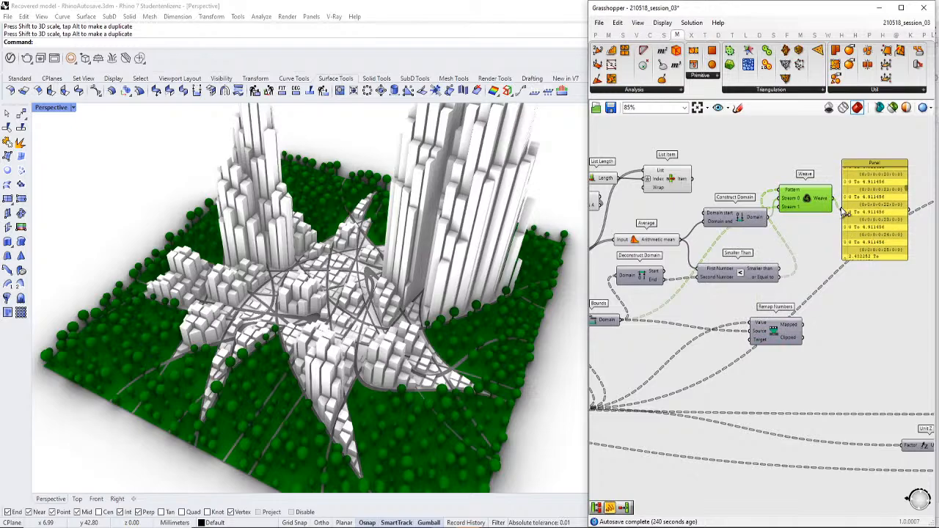
{"action": "scroll", "coordinate": [848, 212], "scroll_direction": "up", "scroll_amount": 3}
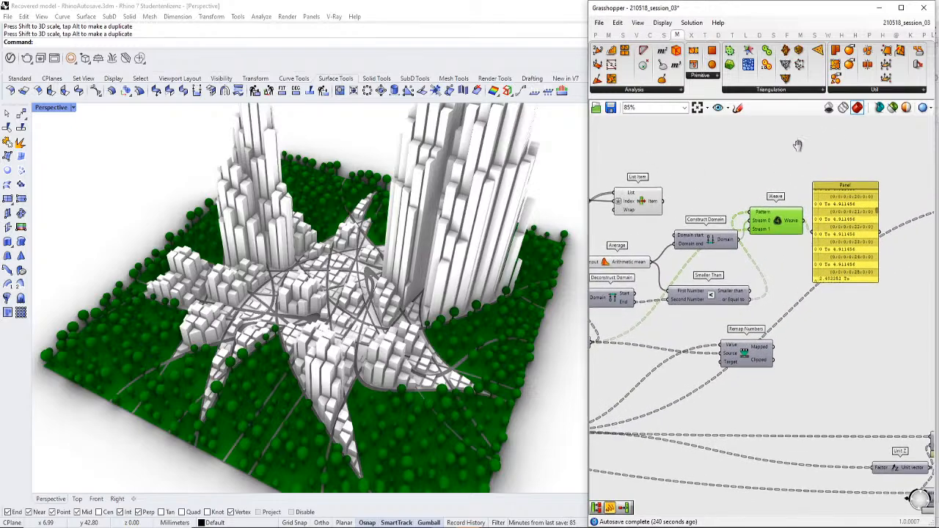
{"action": "mouse_move", "coordinate": [863, 212]}
{"action": "left_mouse_down"}
{"action": "mouse_move", "coordinate": [868, 251]}
{"action": "mouse_move", "coordinate": [864, 201]}
{"action": "left_mouse_up"}
{"action": "right_click", "coordinate": [669, 227]}
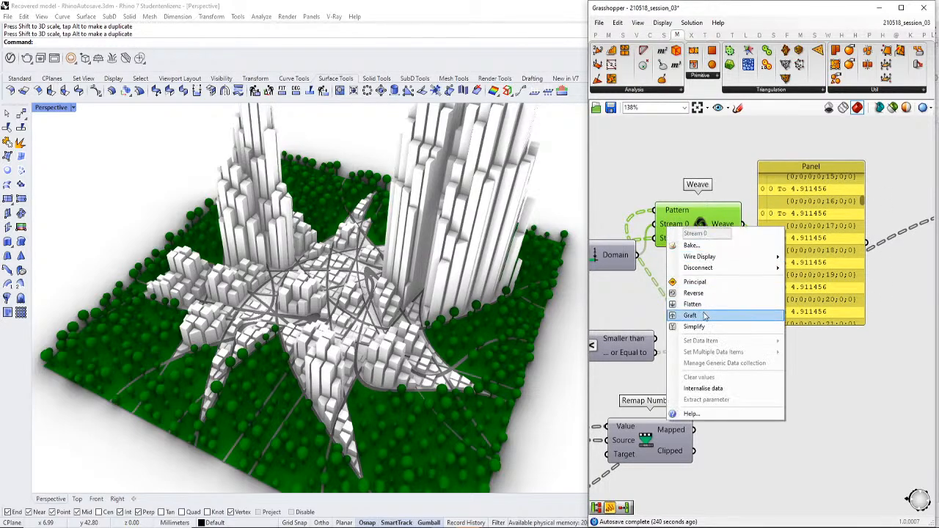
{"action": "left_click", "coordinate": [714, 316]}
{"action": "left_click_drag", "start_coordinate": [859, 201], "coordinate": [865, 171]}
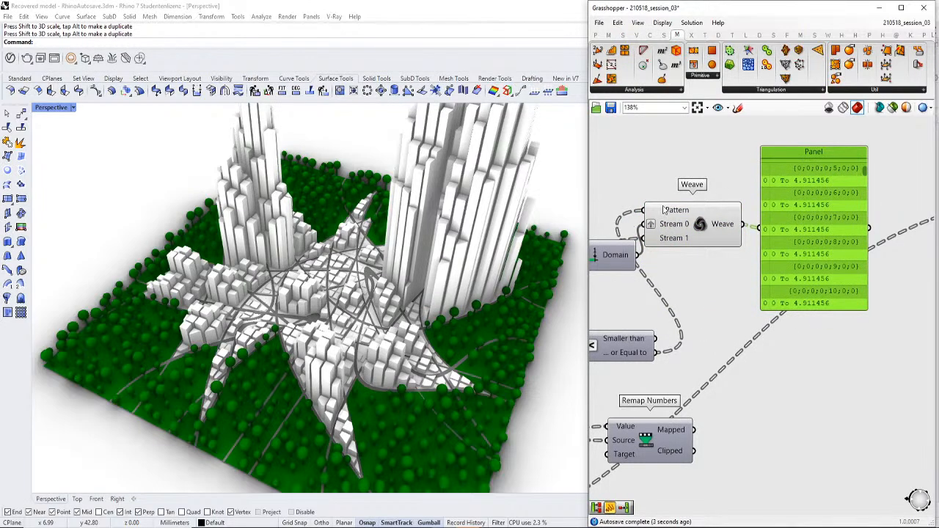
{"action": "mouse_move", "coordinate": [663, 210]}
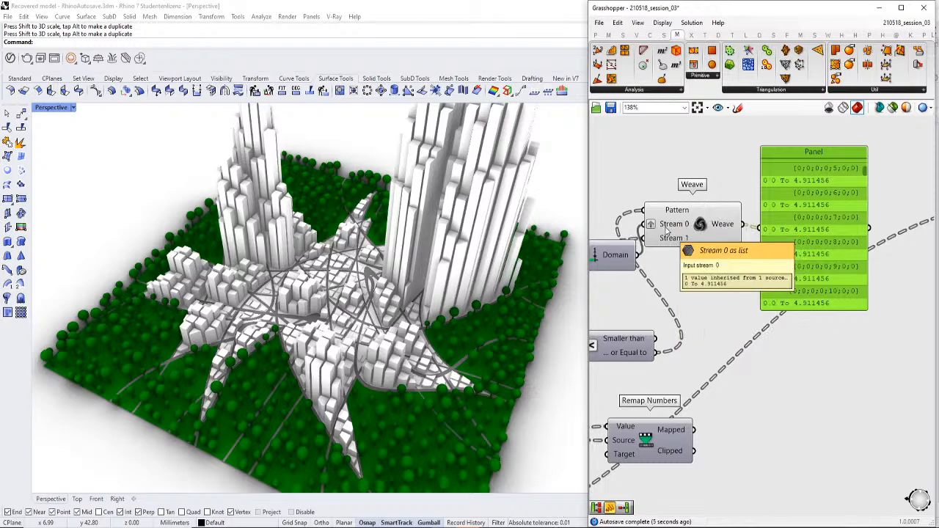
{"action": "left_click", "coordinate": [670, 230]}
{"action": "scroll", "coordinate": [673, 232], "scroll_direction": "up", "scroll_amount": 8}
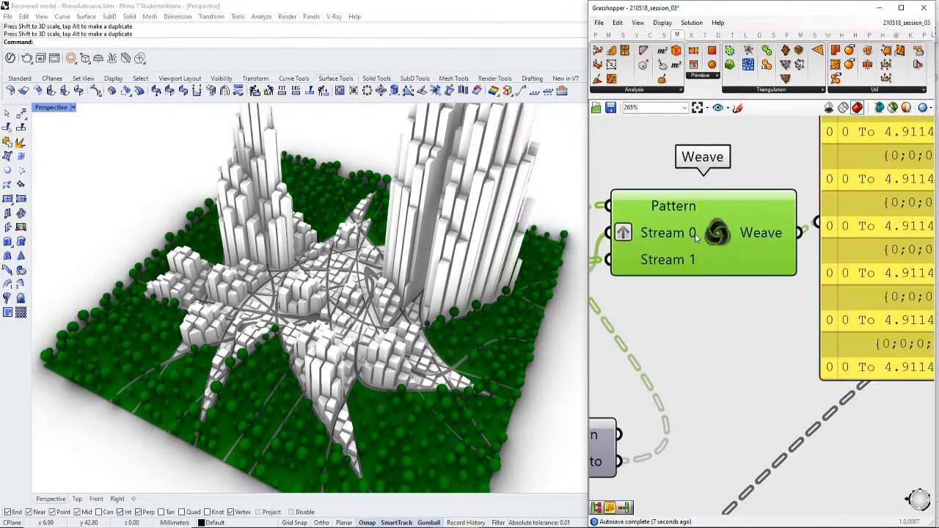
{"action": "scroll", "coordinate": [698, 234], "scroll_direction": "down", "scroll_amount": 6}
Add a Pick'n'Choose component above the Weave component.
{"action": "left_click", "coordinate": [699, 174]}
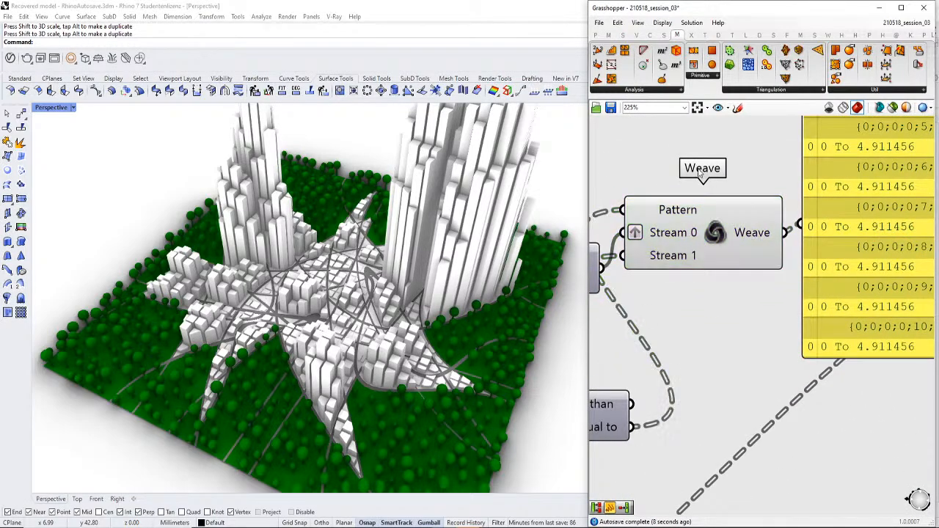
{"action": "double_click", "coordinate": [668, 155]}
{"action": "type", "text": "pic"}
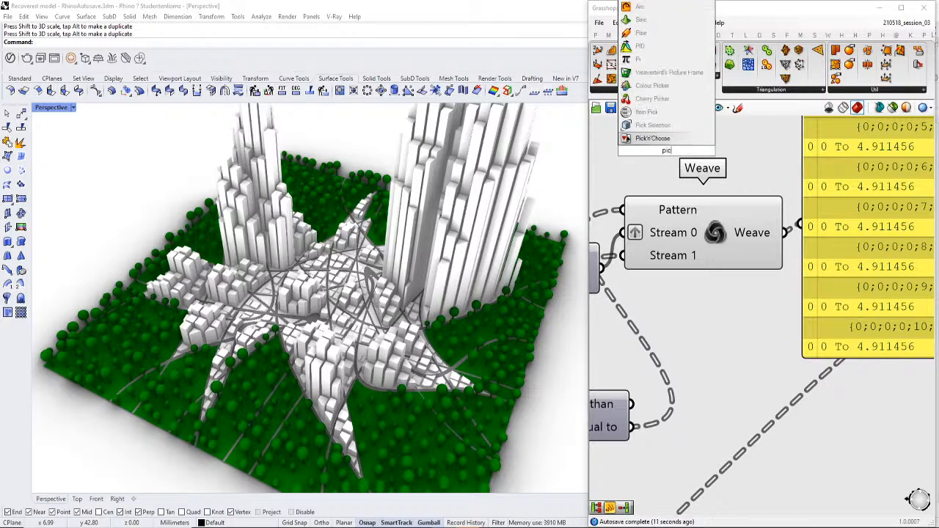
{"action": "type", "text": "k and c"}
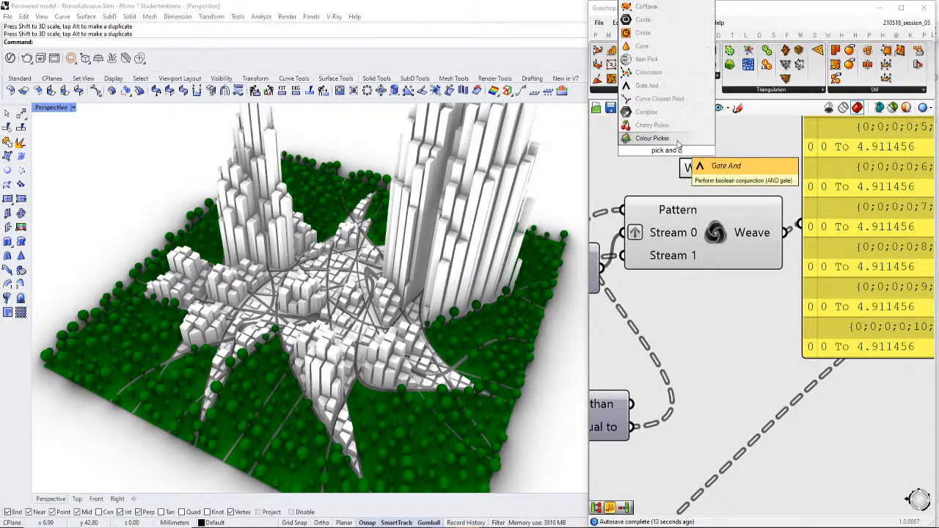
{"action": "type", "text": "hoose"}
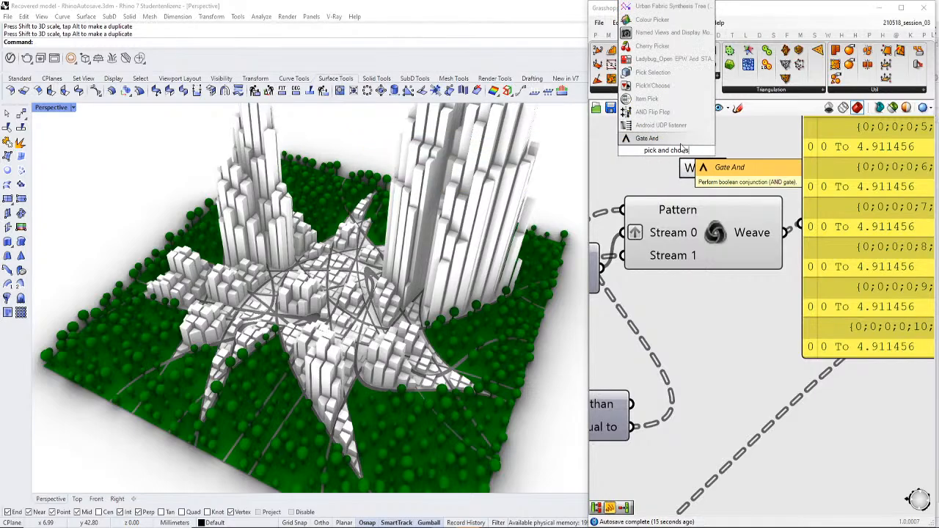
{"action": "left_click", "coordinate": [652, 85]}
{"action": "scroll", "coordinate": [698, 220], "scroll_direction": "down", "scroll_amount": 2}
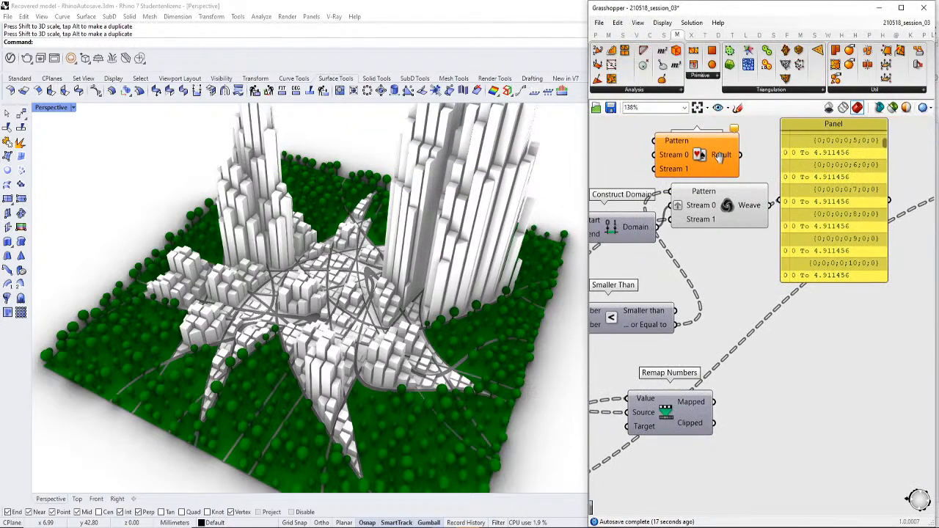
Transfer Weave's domain and pattern wires to Stream 0 and Pattern of Pick'n'Choose, and feed its Result into the Panel.
{"action": "left_click_drag", "start_coordinate": [697, 212], "coordinate": [674, 160], "text": "ctrl+shift"}
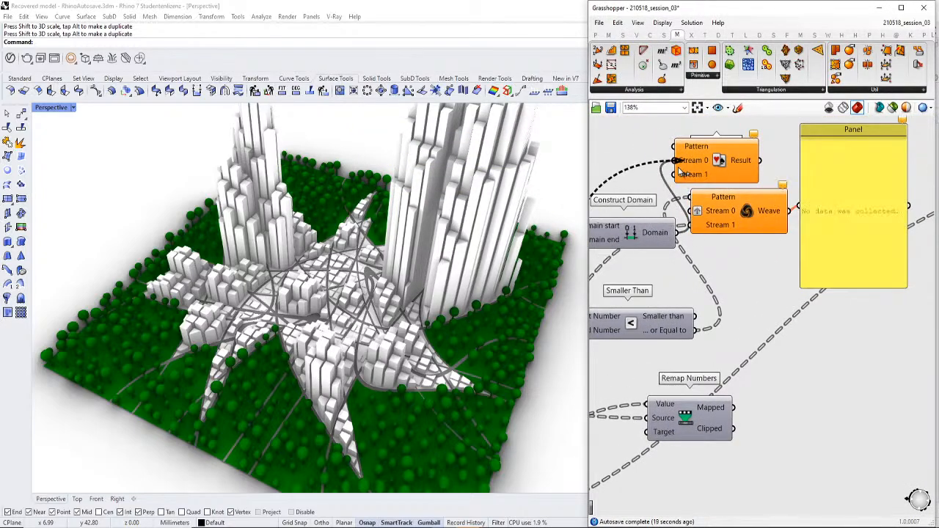
{"action": "left_click_drag", "start_coordinate": [690, 197], "coordinate": [674, 146], "text": "ctrl+shift"}
{"action": "left_click_drag", "start_coordinate": [761, 160], "coordinate": [800, 206]}
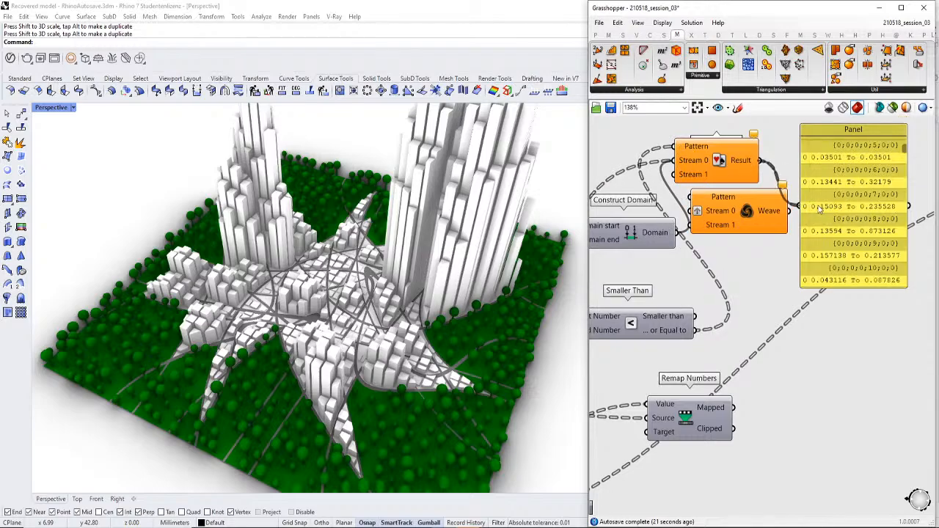
Examine the domains that Pick'n'Choose passes to the Panel and relate them to the Smaller Than comparison.
{"action": "right_click_drag", "start_coordinate": [884, 182], "coordinate": [869, 193]}
{"action": "scroll", "coordinate": [890, 164], "scroll_direction": "down", "scroll_amount": 3}
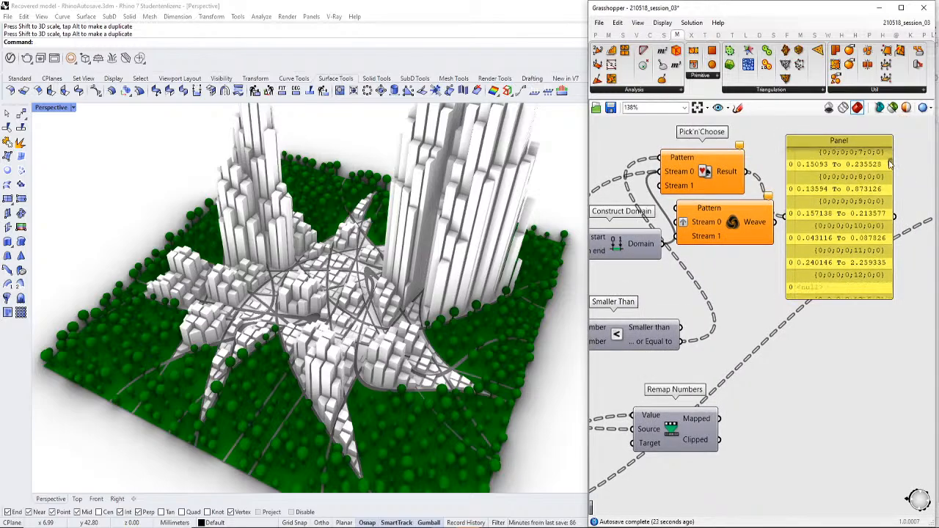
{"action": "scroll", "coordinate": [891, 167], "scroll_direction": "down", "scroll_amount": 2}
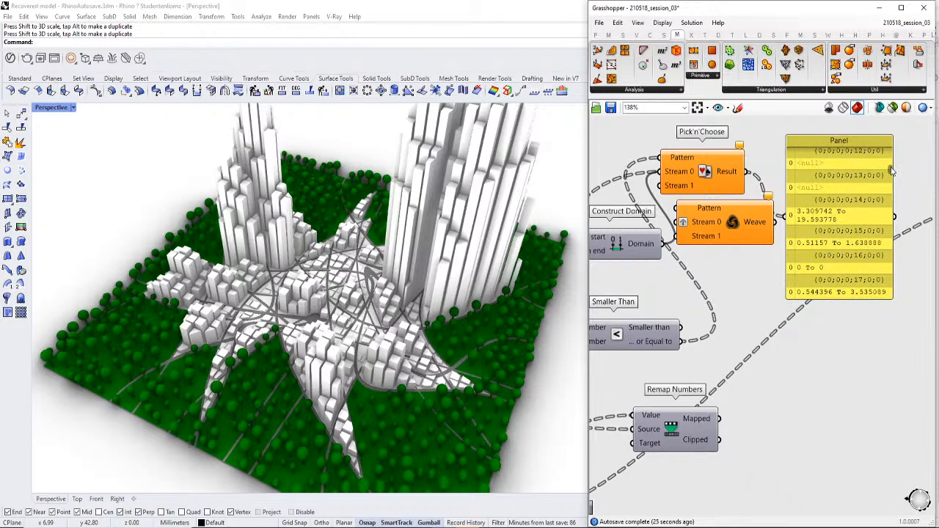
{"action": "left_click_drag", "start_coordinate": [891, 167], "coordinate": [894, 187]}
{"action": "scroll", "coordinate": [759, 271], "scroll_direction": "down", "scroll_amount": 2}
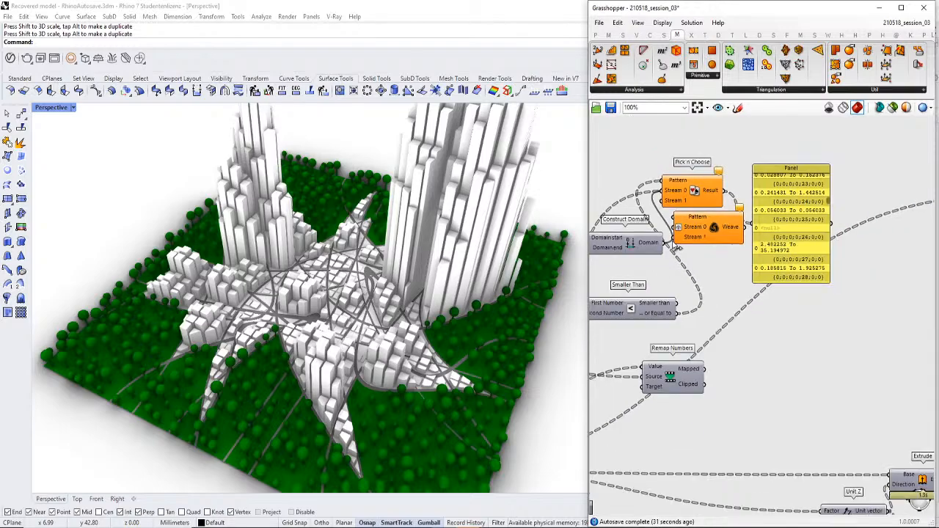
{"action": "left_click_drag", "start_coordinate": [783, 240], "coordinate": [747, 200]}
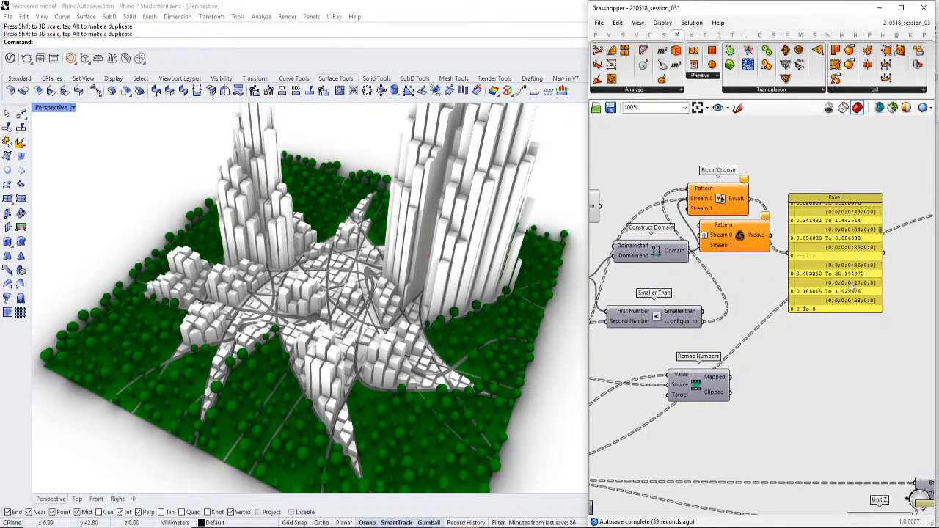
{"action": "left_click_drag", "start_coordinate": [709, 323], "coordinate": [792, 253]}
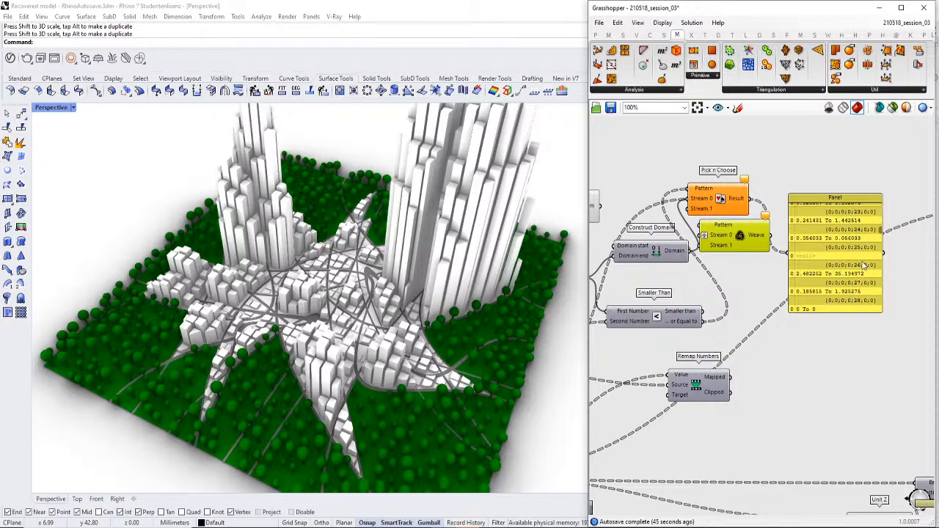
Space Pick'n'Choose and Weave apart, and rewire the Bounds domain from Stream 0 to Stream 1 of Pick'n'Choose.
{"action": "left_click_drag", "start_coordinate": [710, 210], "coordinate": [733, 199]}
{"action": "left_click_drag", "start_coordinate": [719, 249], "coordinate": [720, 261]}
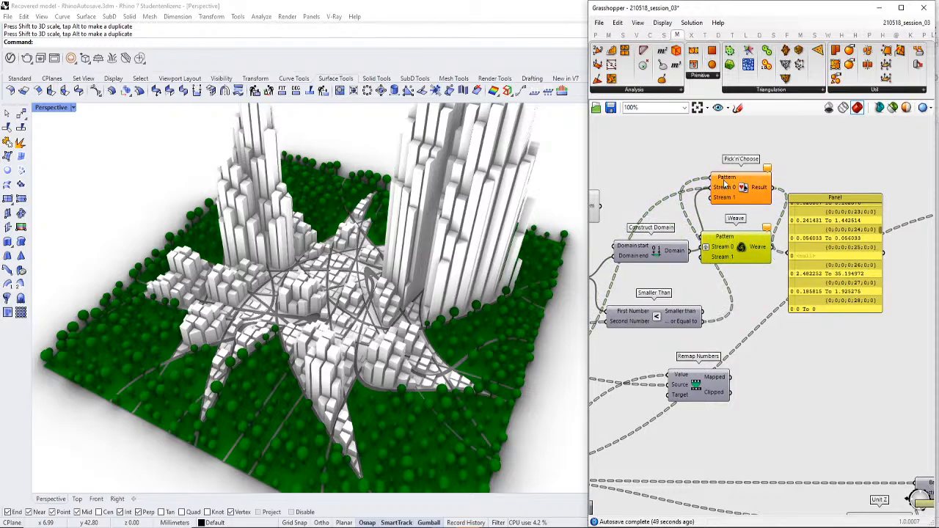
{"action": "scroll", "coordinate": [709, 192], "scroll_direction": "down", "scroll_amount": 2}
{"action": "left_click_drag", "start_coordinate": [712, 190], "coordinate": [595, 302], "text": "ctrl"}
{"action": "scroll", "coordinate": [717, 215], "scroll_direction": "up", "scroll_amount": 2}
{"action": "scroll", "coordinate": [771, 236], "scroll_direction": "up", "scroll_amount": 1}
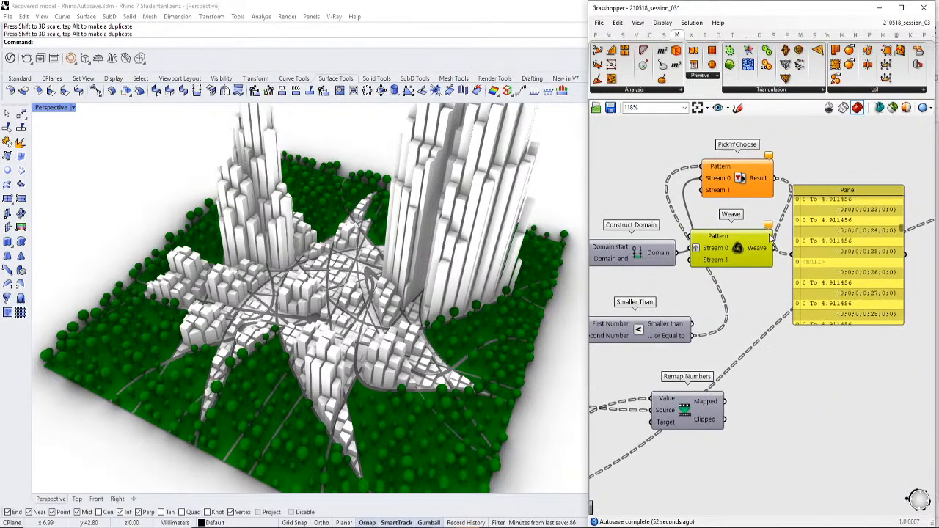
{"action": "left_click_drag", "start_coordinate": [745, 257], "coordinate": [760, 266]}
{"action": "right_click_drag", "start_coordinate": [704, 187], "coordinate": [771, 174]}
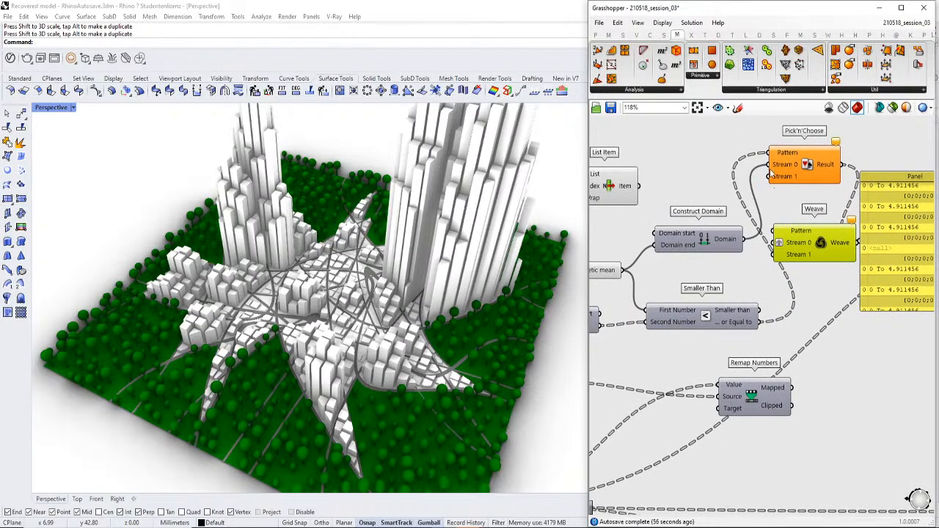
{"action": "scroll", "coordinate": [772, 186], "scroll_direction": "down", "scroll_amount": 1}
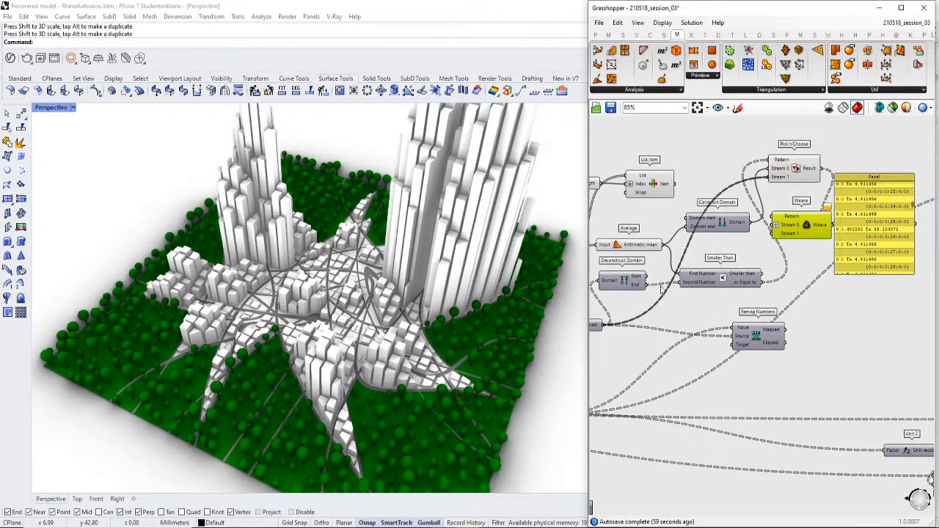
Swap the Pick'n'Choose inputs so the Bounds domain feeds Stream 0 and Construct Domain feeds Stream 1.
{"action": "scroll", "coordinate": [806, 203], "scroll_direction": "up", "scroll_amount": 1}
{"action": "right_click_drag", "start_coordinate": [805, 203], "coordinate": [745, 214]}
{"action": "right_click_drag", "start_coordinate": [820, 234], "coordinate": [791, 243]}
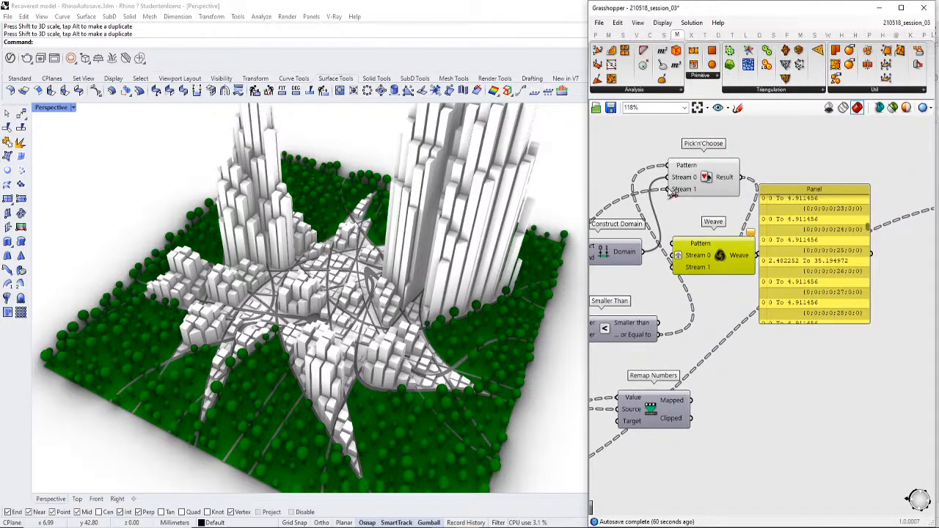
{"action": "mouse_move", "coordinate": [669, 190]}
{"action": "left_mouse_down", "text": "ctrl+shift"}
{"action": "mouse_move", "coordinate": [669, 178]}
{"action": "mouse_move", "coordinate": [643, 252]}
{"action": "mouse_move", "coordinate": [672, 195]}
{"action": "left_mouse_up", "text": "ctrl+shift"}
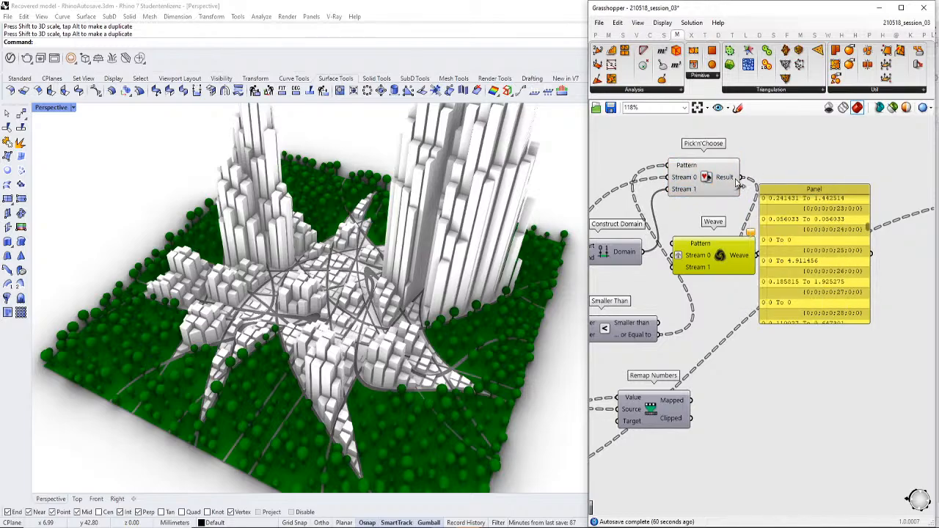
Connect the Pick'n'Choose Result to the Target input of Remap Numbers and check its Mapped output.
{"action": "scroll", "coordinate": [737, 183], "scroll_direction": "down", "scroll_amount": 2}
{"action": "mouse_move", "coordinate": [705, 339]}
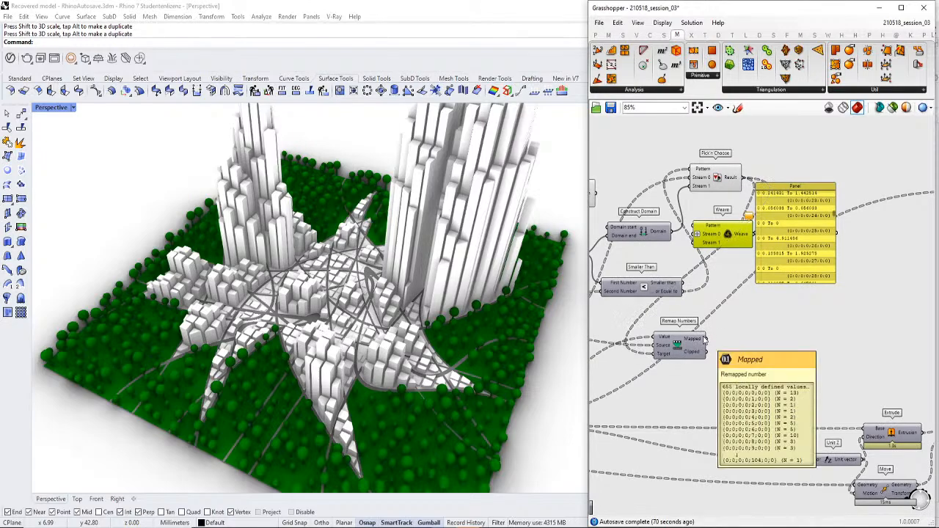
{"action": "scroll", "coordinate": [747, 328], "scroll_direction": "down", "scroll_amount": 2}
{"action": "right_click_drag", "start_coordinate": [747, 327], "coordinate": [863, 251]}
{"action": "scroll", "coordinate": [755, 304], "scroll_direction": "up", "scroll_amount": 3}
{"action": "right_click_drag", "start_coordinate": [754, 304], "coordinate": [699, 303]}
{"action": "scroll", "coordinate": [699, 303], "scroll_direction": "down", "scroll_amount": 2}
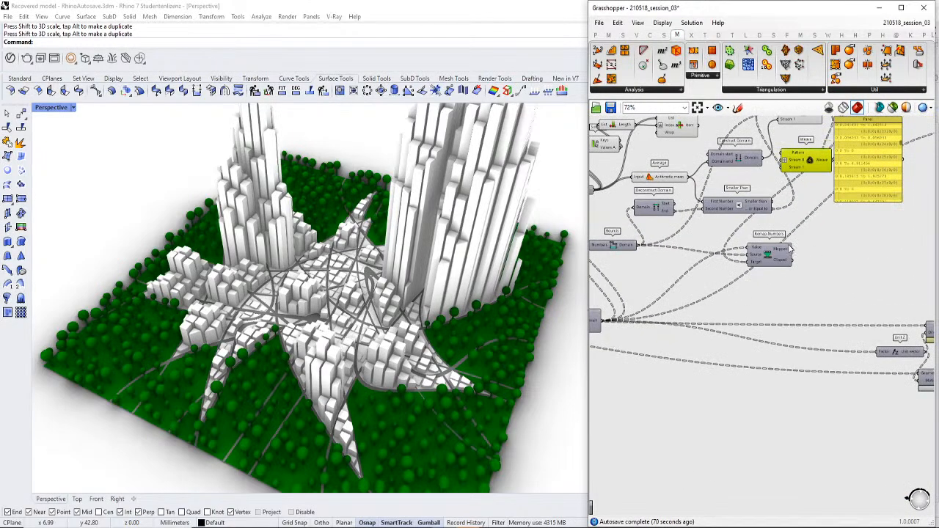
{"action": "mouse_move", "coordinate": [789, 248]}
{"action": "right_click_drag", "start_coordinate": [790, 248], "coordinate": [768, 276]}
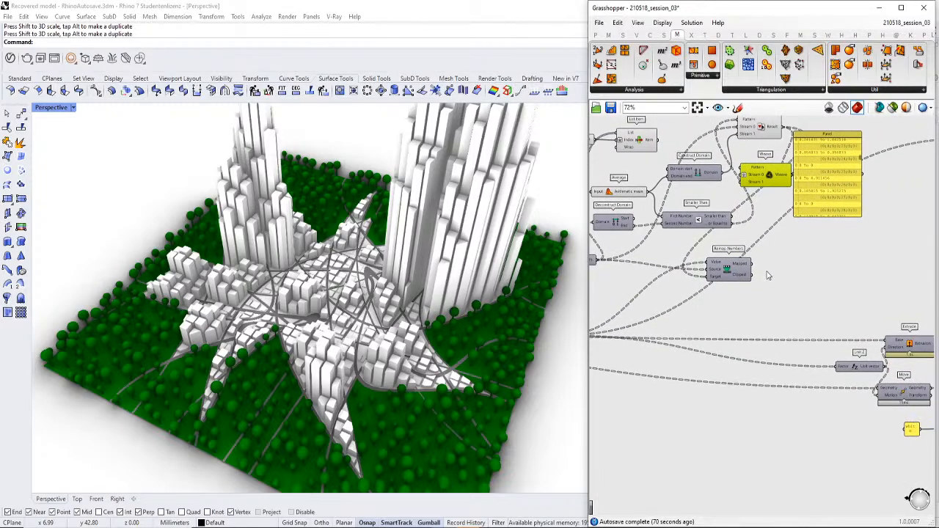
Connect the Mapped output of Remap Numbers to the Factor input of Unit Z in place of the original heights.
{"action": "left_click_drag", "start_coordinate": [753, 264], "coordinate": [889, 343]}
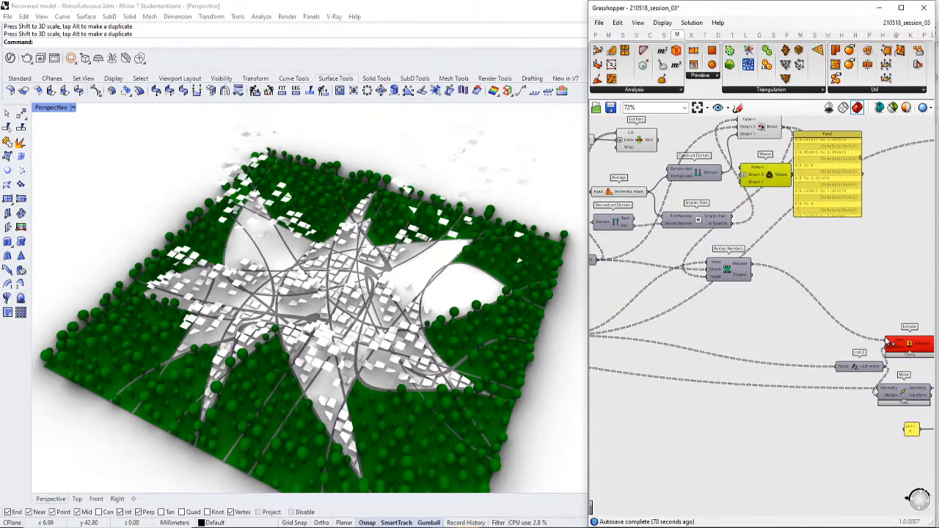
{"action": "right_click_drag", "start_coordinate": [880, 320], "coordinate": [836, 323]}
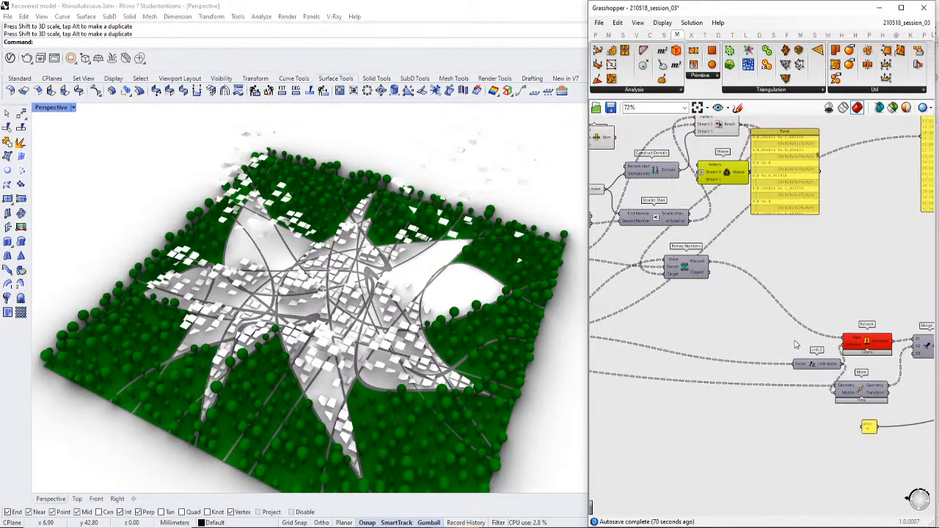
{"action": "right_click_drag", "start_coordinate": [763, 306], "coordinate": [785, 289]}
{"action": "left_click_drag", "start_coordinate": [732, 244], "coordinate": [815, 355]}
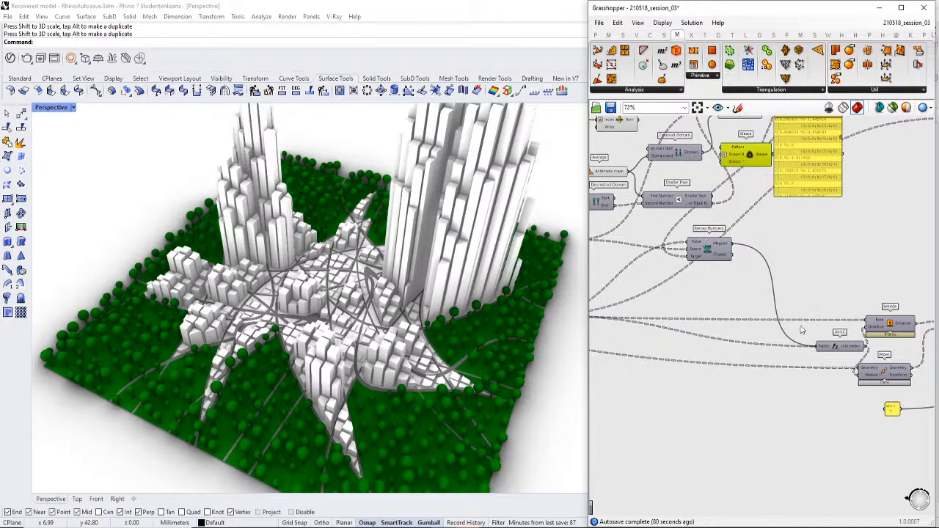
{"action": "scroll", "coordinate": [802, 331], "scroll_direction": "down", "scroll_amount": 2}
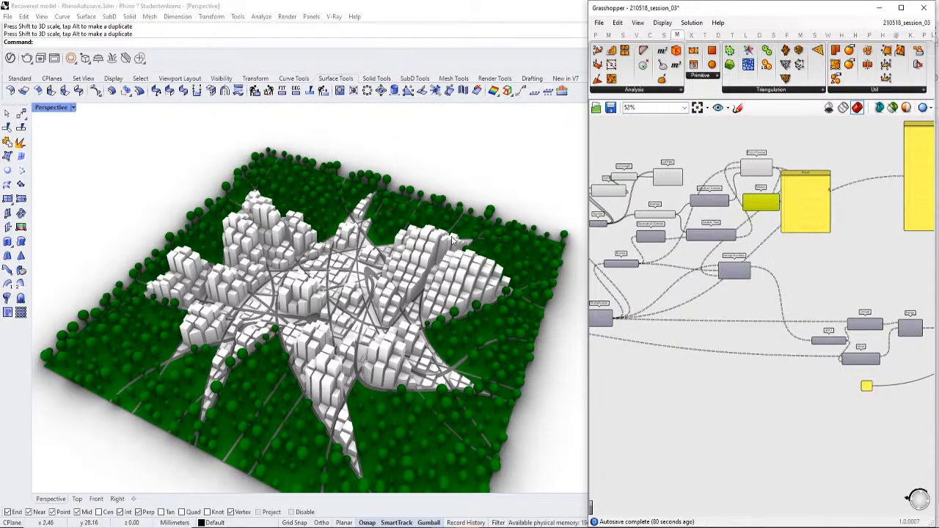
Examine the remapped building heights across the city model from several angles and up close.
{"action": "scroll", "coordinate": [376, 317], "scroll_direction": "up", "scroll_amount": 2}
{"action": "right_click_drag", "start_coordinate": [377, 317], "coordinate": [349, 295]}
{"action": "scroll", "coordinate": [349, 295], "scroll_direction": "down", "scroll_amount": 4}
{"action": "scroll", "coordinate": [348, 295], "scroll_direction": "up", "scroll_amount": 5}
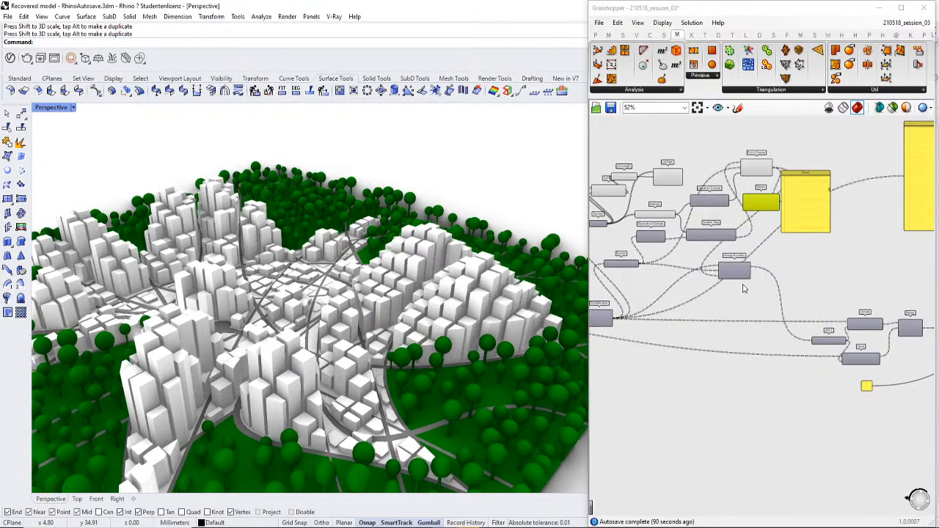
{"action": "right_click_drag", "start_coordinate": [785, 266], "coordinate": [764, 280]}
{"action": "right_click_drag", "start_coordinate": [412, 329], "coordinate": [380, 395]}
{"action": "scroll", "coordinate": [379, 395], "scroll_direction": "up", "scroll_amount": 4}
{"action": "scroll", "coordinate": [749, 273], "scroll_direction": "up", "scroll_amount": 4}
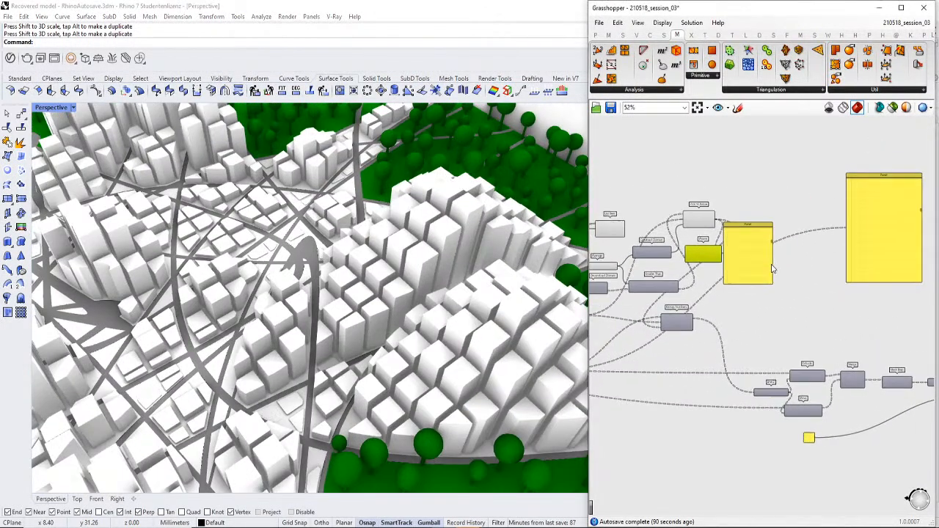
Delete the panel beside Pick'n'Choose and the unused Weave component, and move Remap Numbers farther from the target-domain components.
{"action": "left_click_drag", "start_coordinate": [760, 271], "coordinate": [830, 258]}
{"action": "right_click_drag", "start_coordinate": [649, 265], "coordinate": [839, 236]}
{"action": "key", "text": "Delete"}
{"action": "left_click", "coordinate": [720, 248]}
{"action": "key", "text": "Delete"}
{"action": "left_click_drag", "start_coordinate": [734, 354], "coordinate": [821, 371]}
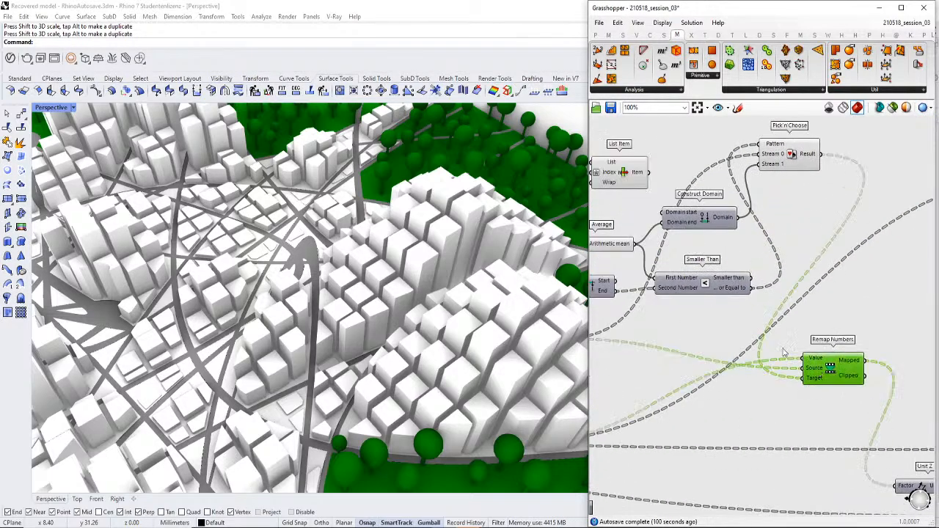
Delete the unused List Item, List Length and Sort components around the Average calculation.
{"action": "right_click_drag", "start_coordinate": [611, 188], "coordinate": [770, 185]}
{"action": "left_click", "coordinate": [769, 185]}
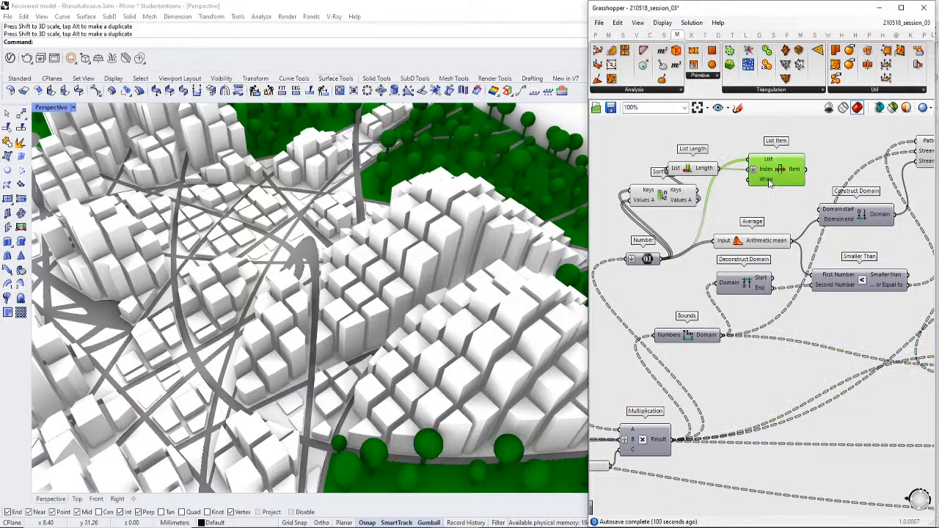
{"action": "key", "text": "Delete"}
{"action": "left_click_drag", "start_coordinate": [729, 131], "coordinate": [641, 202]}
{"action": "key", "text": "Delete"}
Transfer the connections of the Rectangle output at the start of the definition to the Circle output.
{"action": "scroll", "coordinate": [703, 224], "scroll_direction": "down", "scroll_amount": 5}
{"action": "right_click_drag", "start_coordinate": [703, 223], "coordinate": [757, 220]}
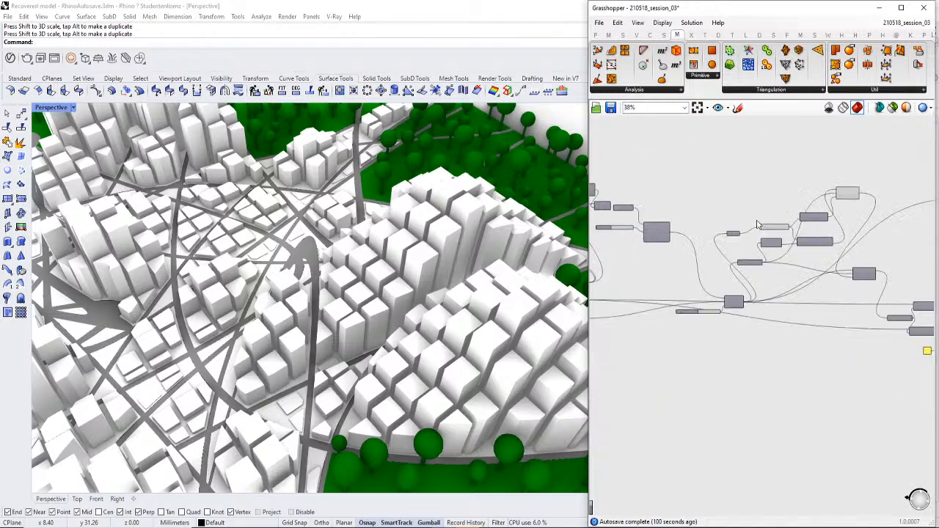
{"action": "scroll", "coordinate": [759, 224], "scroll_direction": "down", "scroll_amount": 8}
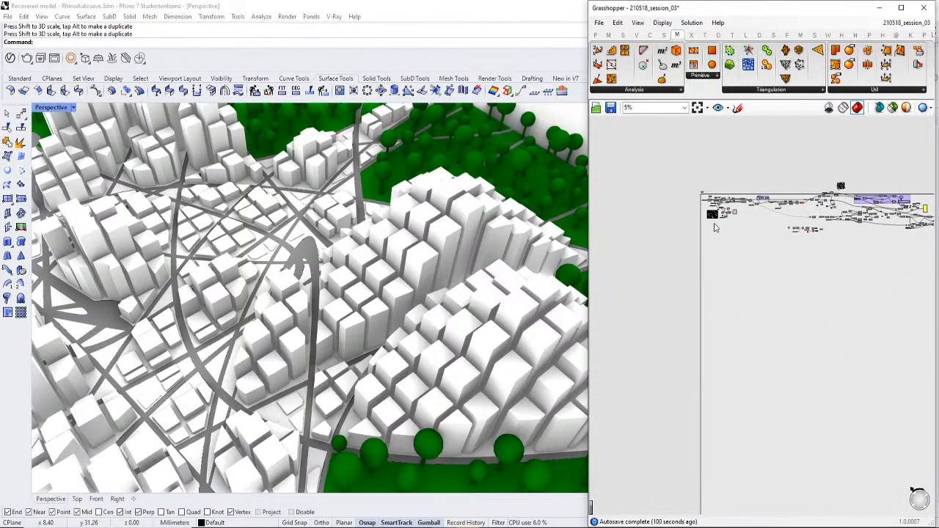
{"action": "scroll", "coordinate": [715, 228], "scroll_direction": "up", "scroll_amount": 10}
{"action": "left_click_drag", "start_coordinate": [677, 240], "coordinate": [696, 187]}
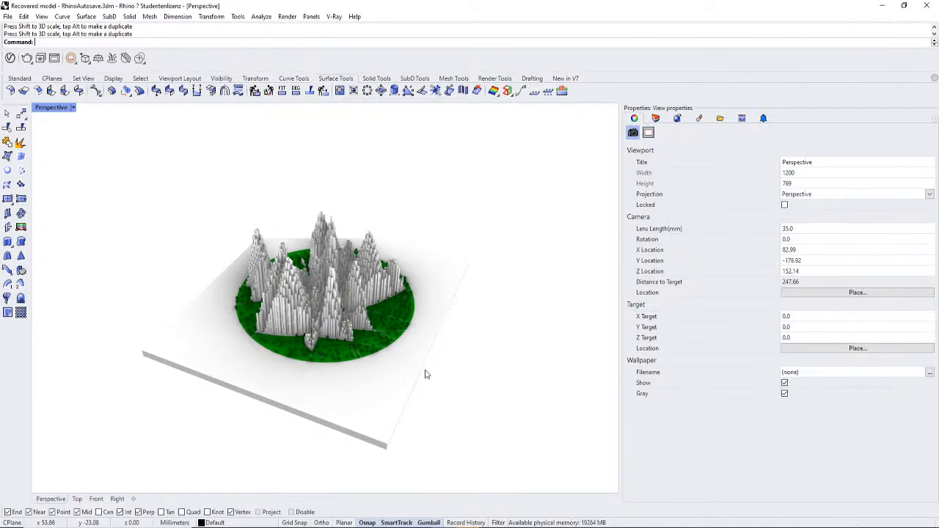
Inspect the buildings of the circular city up close and from above, bringing the Grasshopper window back.
{"action": "right_click_drag", "start_coordinate": [425, 374], "coordinate": [270, 286]}
{"action": "scroll", "coordinate": [462, 270], "scroll_direction": "up", "scroll_amount": 5}
{"action": "scroll", "coordinate": [323, 374], "scroll_direction": "up", "scroll_amount": 4}
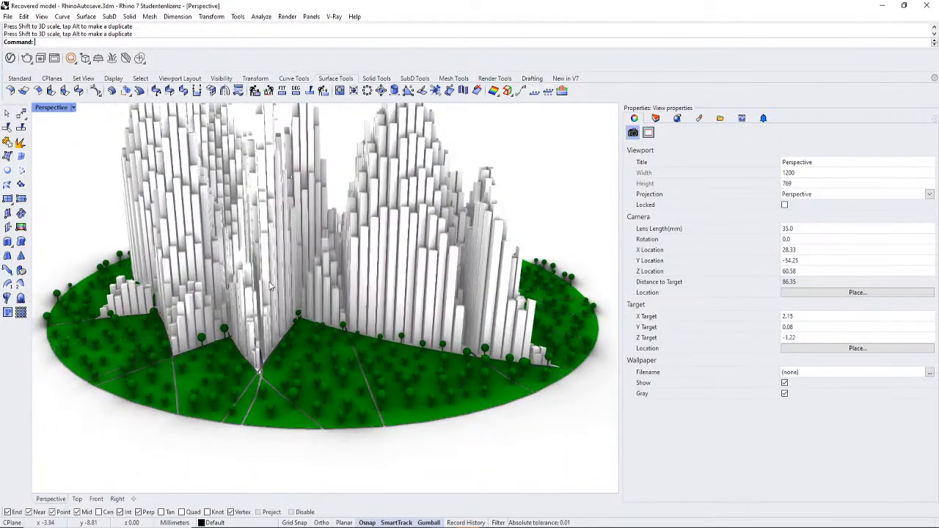
{"action": "type", "text": "Gr"}
{"action": "key", "text": "Return"}
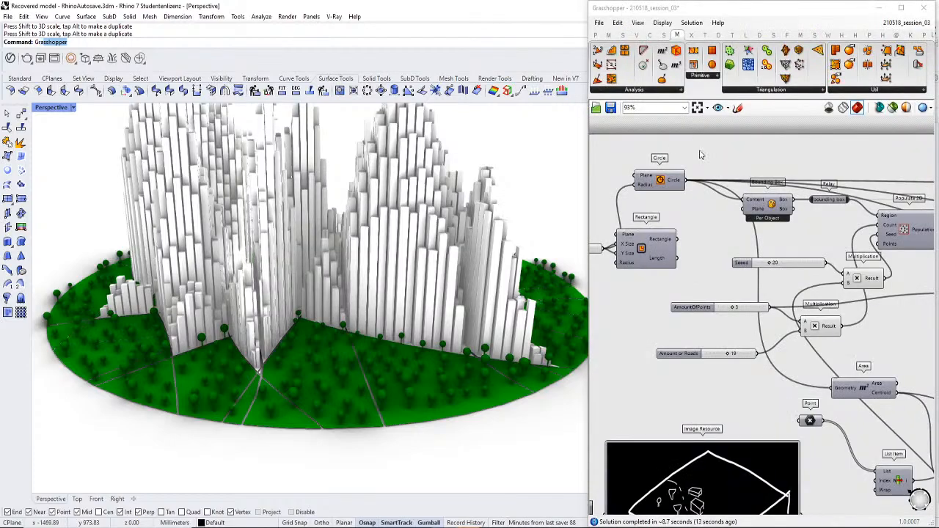
{"action": "scroll", "coordinate": [820, 284], "scroll_direction": "down", "scroll_amount": 2}
{"action": "right_click_drag", "start_coordinate": [455, 253], "coordinate": [412, 351]}
{"action": "scroll", "coordinate": [810, 298], "scroll_direction": "down", "scroll_amount": 6}
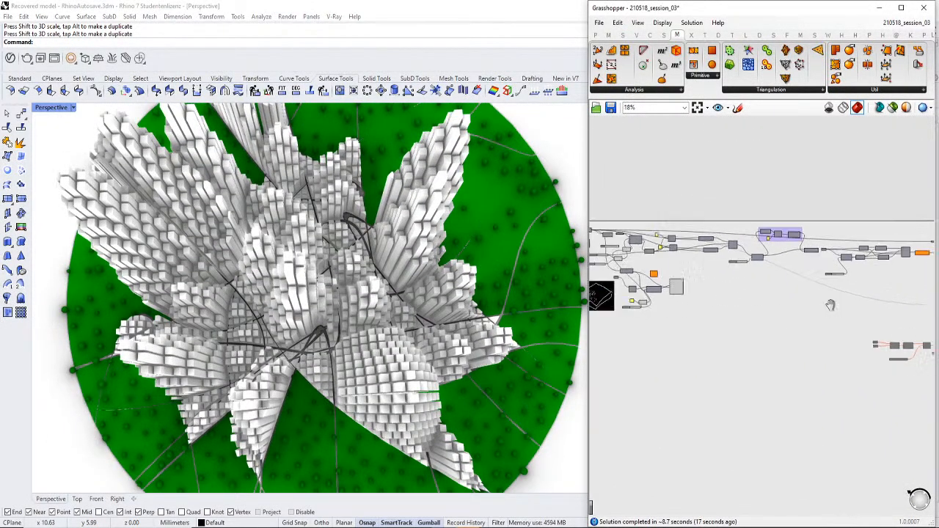
Set the General Scale z height slider feeding the Multiplication component to 0.01.
{"action": "scroll", "coordinate": [756, 309], "scroll_direction": "up", "scroll_amount": 7}
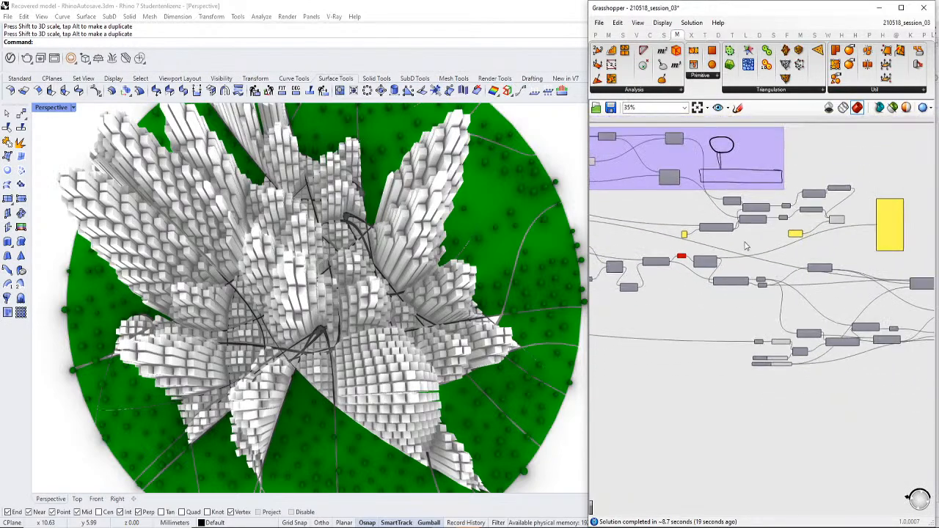
{"action": "scroll", "coordinate": [778, 330], "scroll_direction": "down", "scroll_amount": 1}
{"action": "right_click_drag", "start_coordinate": [777, 330], "coordinate": [744, 293]}
{"action": "right_click_drag", "start_coordinate": [819, 293], "coordinate": [693, 297]}
{"action": "scroll", "coordinate": [766, 298], "scroll_direction": "up", "scroll_amount": 3}
{"action": "scroll", "coordinate": [756, 299], "scroll_direction": "down", "scroll_amount": 2}
{"action": "scroll", "coordinate": [756, 299], "scroll_direction": "down", "scroll_amount": 1}
{"action": "right_click_drag", "start_coordinate": [652, 325], "coordinate": [836, 308]}
{"action": "right_click_drag", "start_coordinate": [622, 360], "coordinate": [640, 352]}
{"action": "scroll", "coordinate": [723, 340], "scroll_direction": "down", "scroll_amount": 2}
{"action": "scroll", "coordinate": [830, 275], "scroll_direction": "up", "scroll_amount": 2}
{"action": "right_click_drag", "start_coordinate": [854, 273], "coordinate": [777, 293]}
{"action": "scroll", "coordinate": [830, 274], "scroll_direction": "down", "scroll_amount": 3}
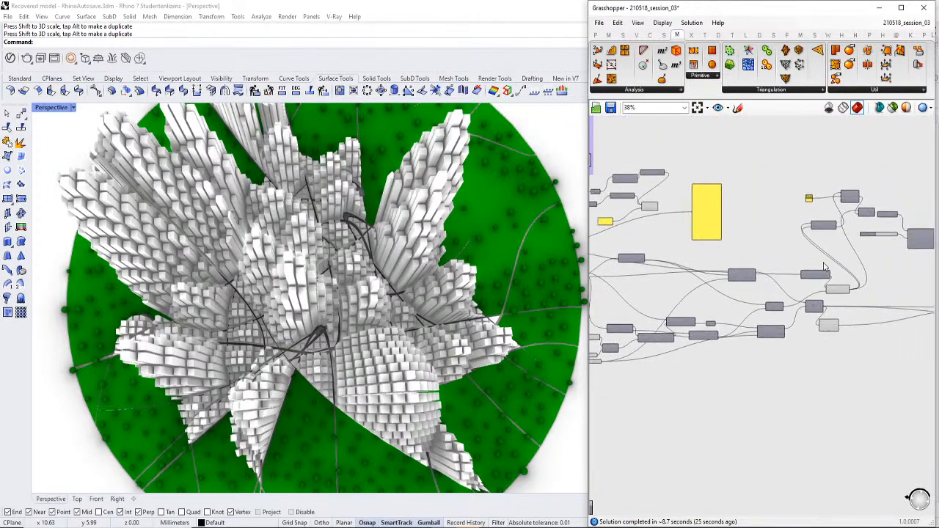
{"action": "scroll", "coordinate": [833, 273], "scroll_direction": "up", "scroll_amount": 5}
{"action": "right_click_drag", "start_coordinate": [865, 255], "coordinate": [799, 268]}
{"action": "left_click", "coordinate": [739, 350]}
{"action": "scroll", "coordinate": [756, 319], "scroll_direction": "down", "scroll_amount": 3}
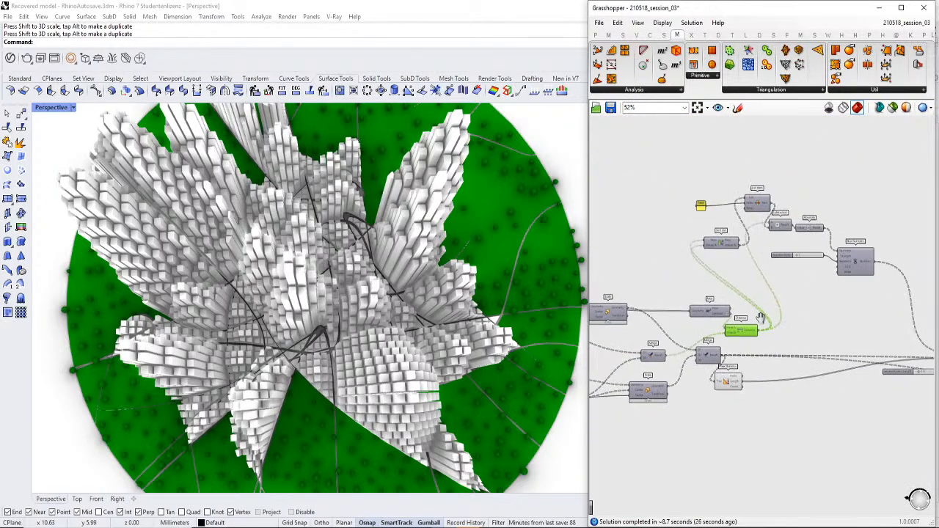
{"action": "scroll", "coordinate": [858, 348], "scroll_direction": "up", "scroll_amount": 3}
{"action": "right_click_drag", "start_coordinate": [858, 348], "coordinate": [727, 309]}
{"action": "scroll", "coordinate": [812, 338], "scroll_direction": "up", "scroll_amount": 4}
{"action": "right_click_drag", "start_coordinate": [855, 365], "coordinate": [751, 328]}
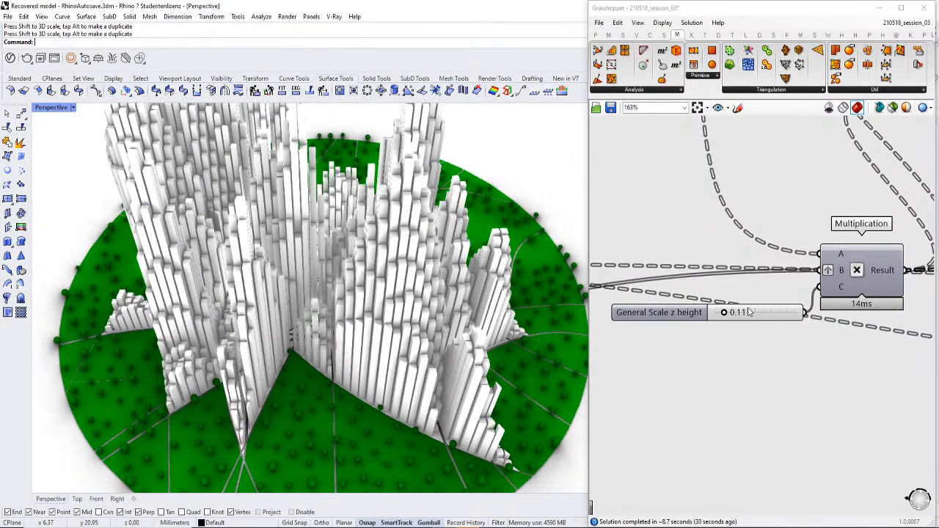
{"action": "double_click", "coordinate": [754, 313]}
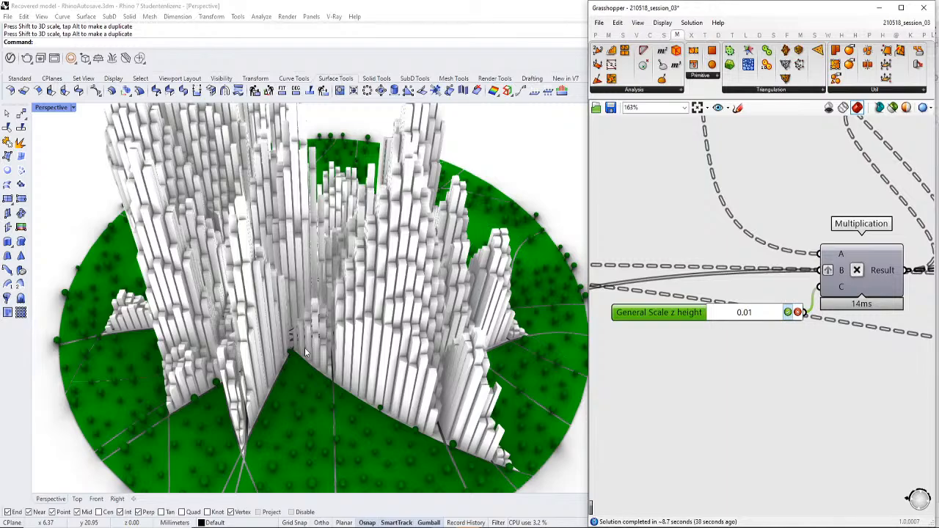
{"action": "key", "text": "Return"}
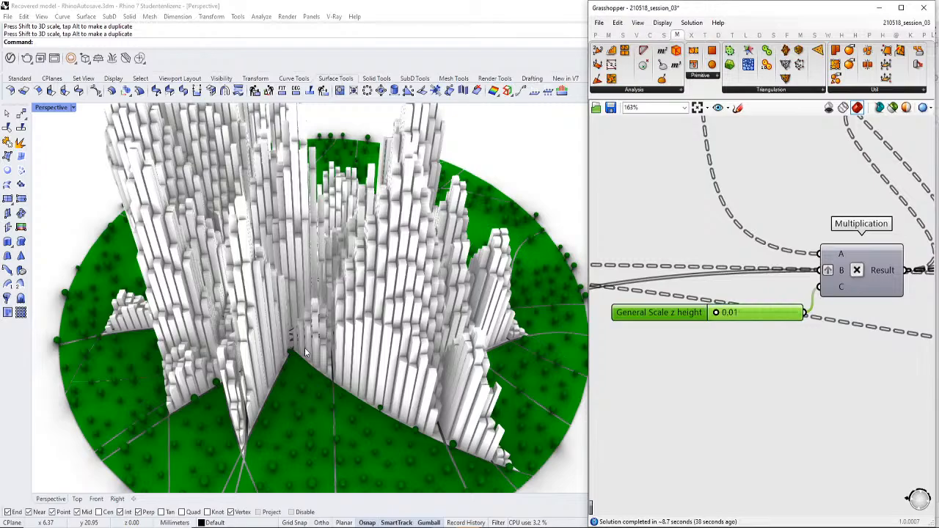
Examine the rescaled buildings, streets and open areas of the circular city up close and from an overview.
{"action": "scroll", "coordinate": [280, 339], "scroll_direction": "up", "scroll_amount": 3}
{"action": "scroll", "coordinate": [296, 342], "scroll_direction": "up", "scroll_amount": 3}
{"action": "right_click_drag", "start_coordinate": [296, 341], "coordinate": [359, 309]}
{"action": "right_click_drag", "start_coordinate": [340, 273], "coordinate": [178, 298]}
{"action": "right_click_drag", "start_coordinate": [344, 330], "coordinate": [372, 295]}
{"action": "scroll", "coordinate": [372, 295], "scroll_direction": "up", "scroll_amount": 10}
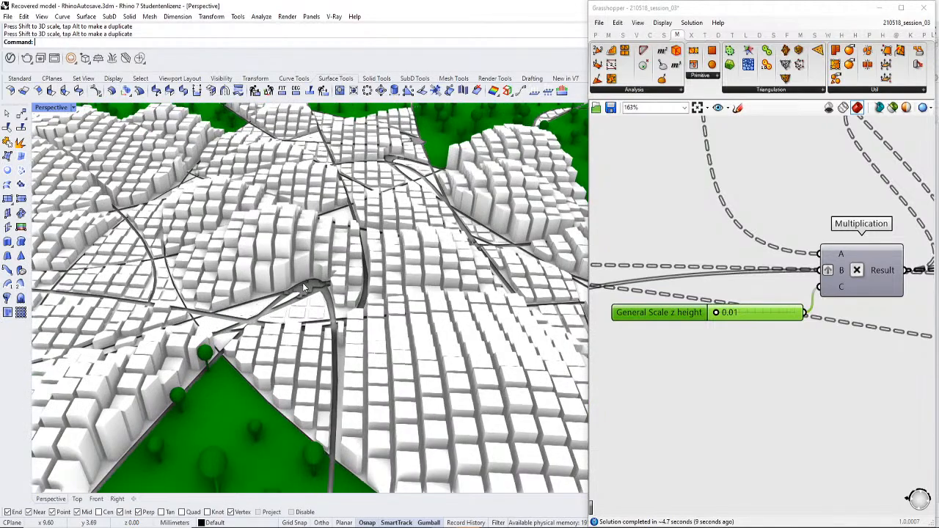
{"action": "scroll", "coordinate": [331, 289], "scroll_direction": "up", "scroll_amount": 2}
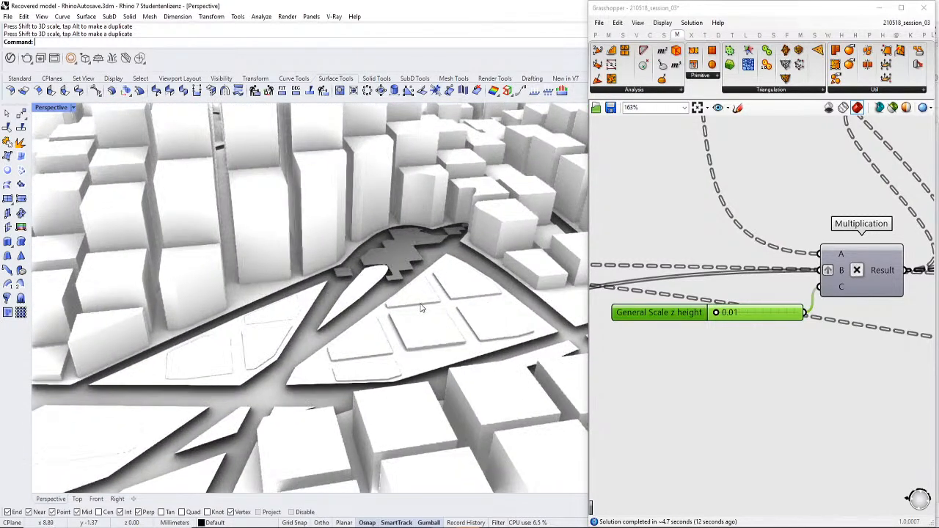
{"action": "right_click_drag", "start_coordinate": [418, 308], "coordinate": [422, 331]}
{"action": "scroll", "coordinate": [434, 258], "scroll_direction": "down", "scroll_amount": 5}
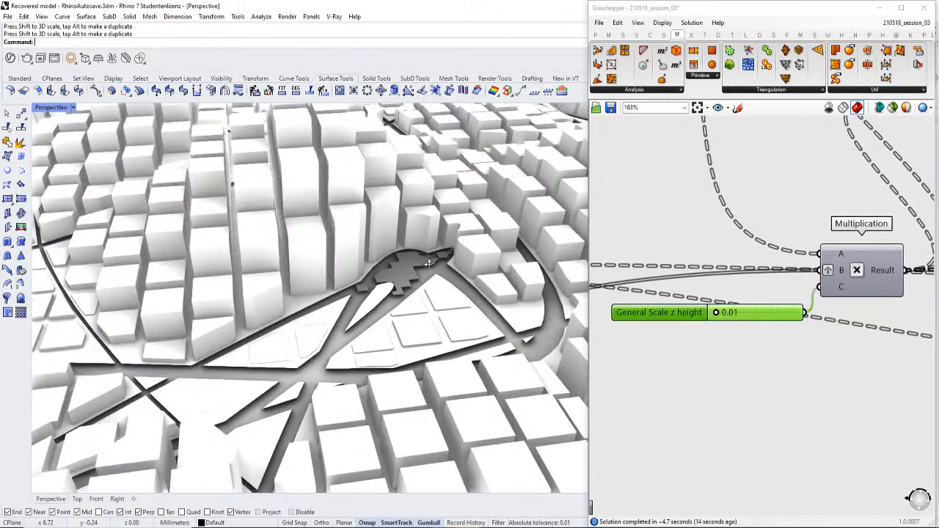
{"action": "right_click_drag", "start_coordinate": [433, 254], "coordinate": [400, 273]}
{"action": "scroll", "coordinate": [414, 284], "scroll_direction": "down", "scroll_amount": 3}
{"action": "scroll", "coordinate": [400, 273], "scroll_direction": "down", "scroll_amount": 6}
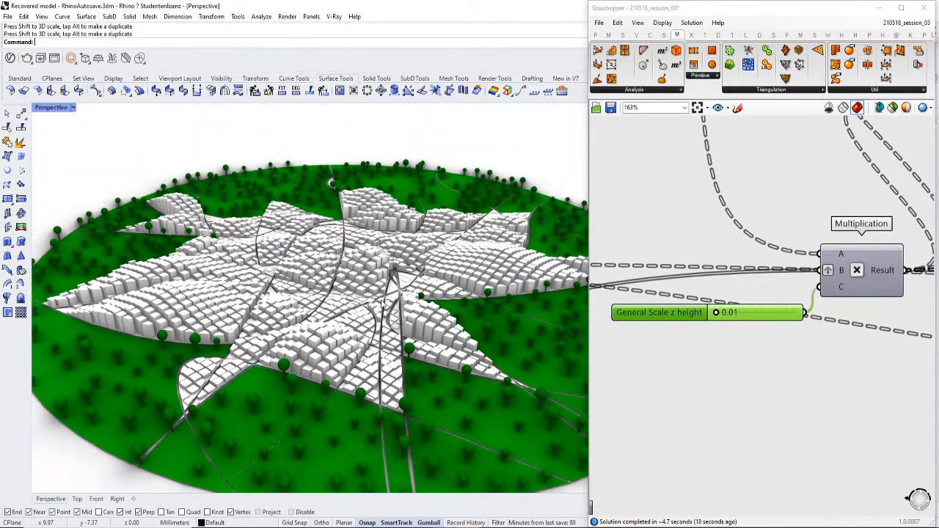
{"action": "scroll", "coordinate": [373, 308], "scroll_direction": "up", "scroll_amount": 6}
{"action": "right_click_drag", "start_coordinate": [373, 309], "coordinate": [176, 288]}
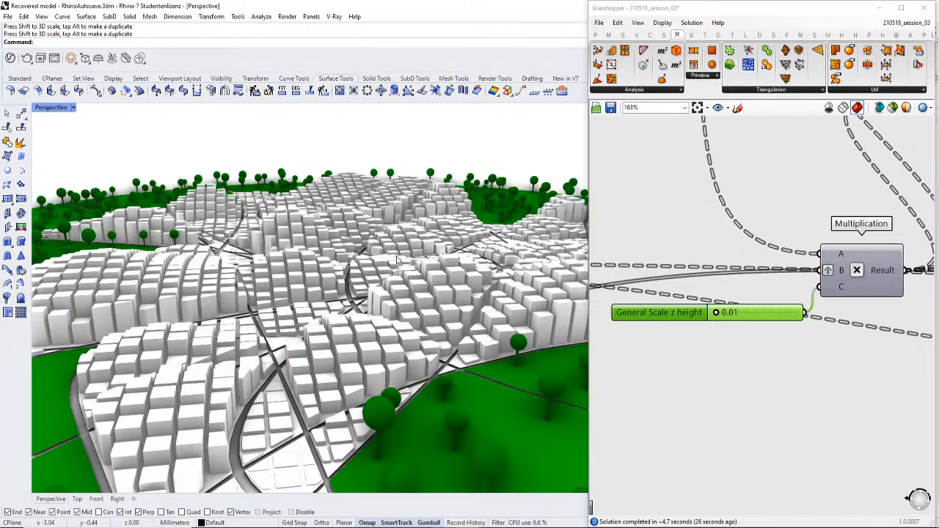
{"action": "scroll", "coordinate": [220, 268], "scroll_direction": "down", "scroll_amount": 7}
{"action": "scroll", "coordinate": [295, 273], "scroll_direction": "up", "scroll_amount": 4}
{"action": "right_click_drag", "start_coordinate": [295, 273], "coordinate": [413, 298]}
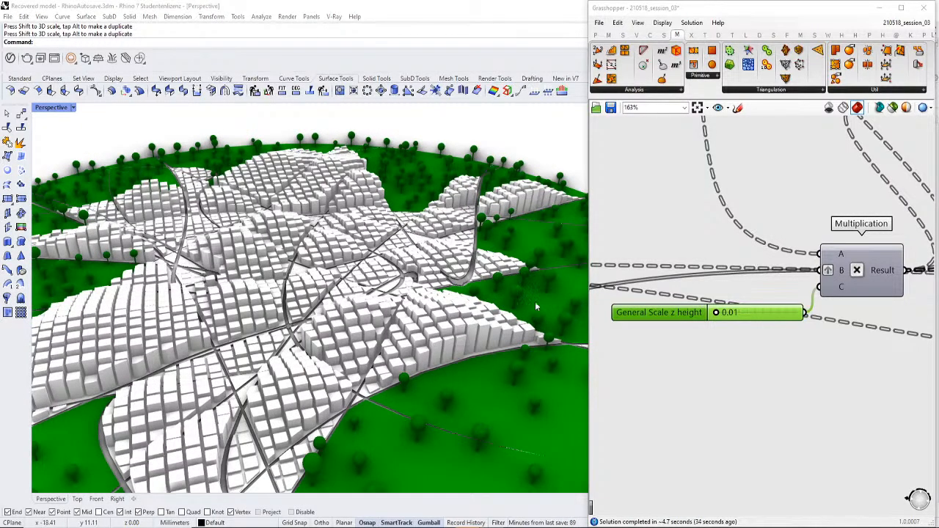
Set the General Scale z height slider to 0.02 and check the resulting buildings up close.
{"action": "double_click", "coordinate": [750, 316]}
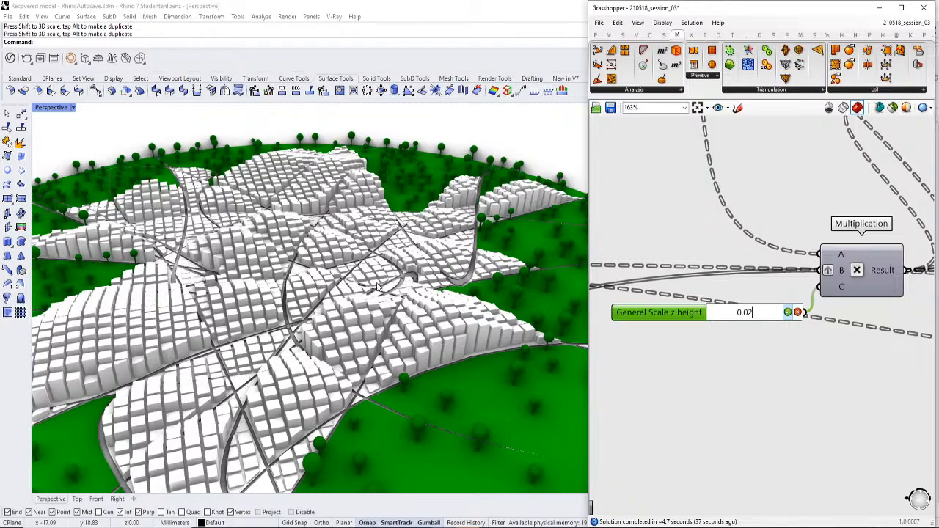
{"action": "key", "text": "Return"}
{"action": "right_click_drag", "start_coordinate": [358, 264], "coordinate": [296, 250]}
{"action": "right_click_drag", "start_coordinate": [350, 278], "coordinate": [249, 342]}
{"action": "scroll", "coordinate": [305, 358], "scroll_direction": "up", "scroll_amount": 4}
{"action": "scroll", "coordinate": [244, 337], "scroll_direction": "up", "scroll_amount": 3}
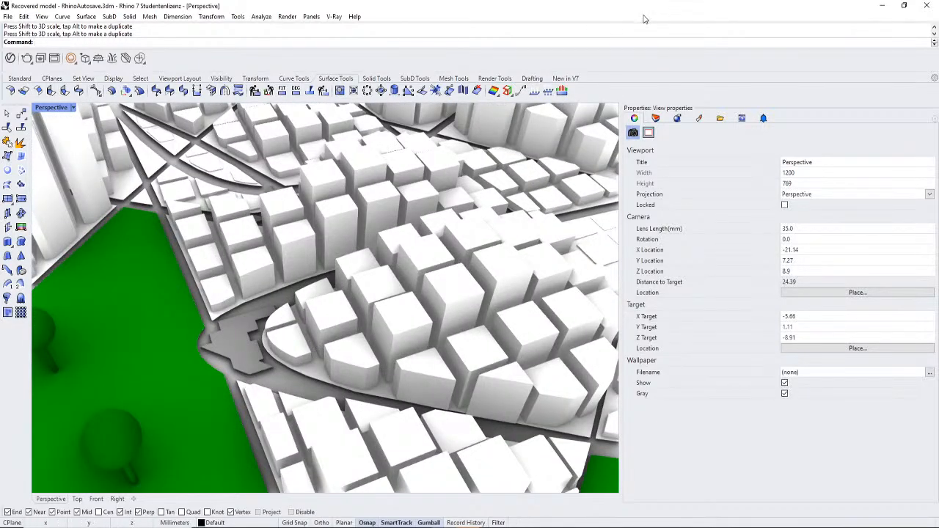
Return to Grasshopper from the gray area in the model, and disable and re-enable the darkgreen Custom Preview to identify its geometry.
{"action": "left_click", "coordinate": [230, 338]}
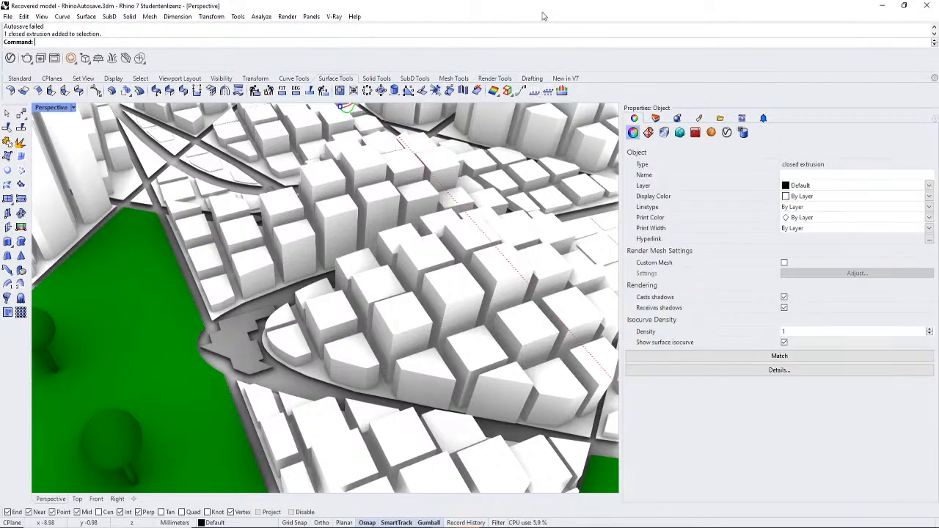
{"action": "key", "text": "alt+Tab"}
{"action": "scroll", "coordinate": [719, 294], "scroll_direction": "down", "scroll_amount": 8}
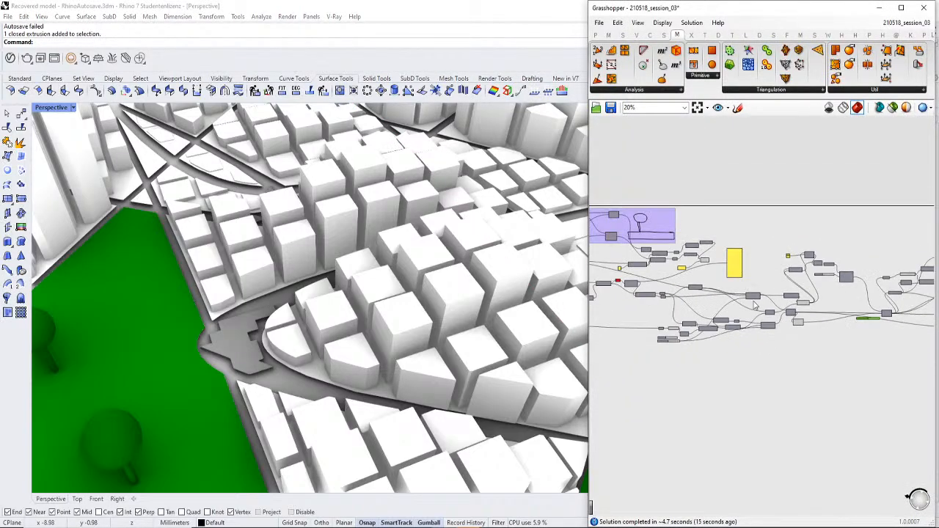
{"action": "scroll", "coordinate": [814, 275], "scroll_direction": "up", "scroll_amount": 3}
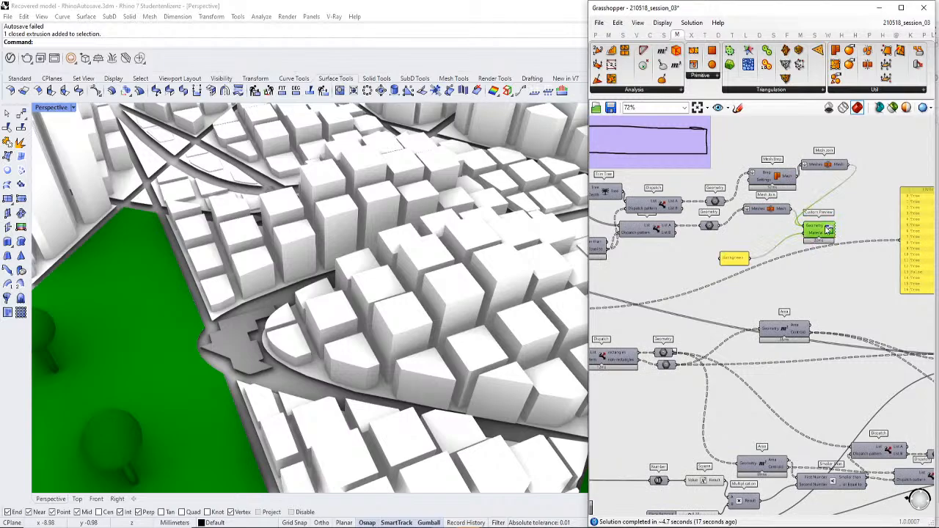
{"action": "middle_click", "coordinate": [826, 229]}
{"action": "left_click", "coordinate": [870, 229]}
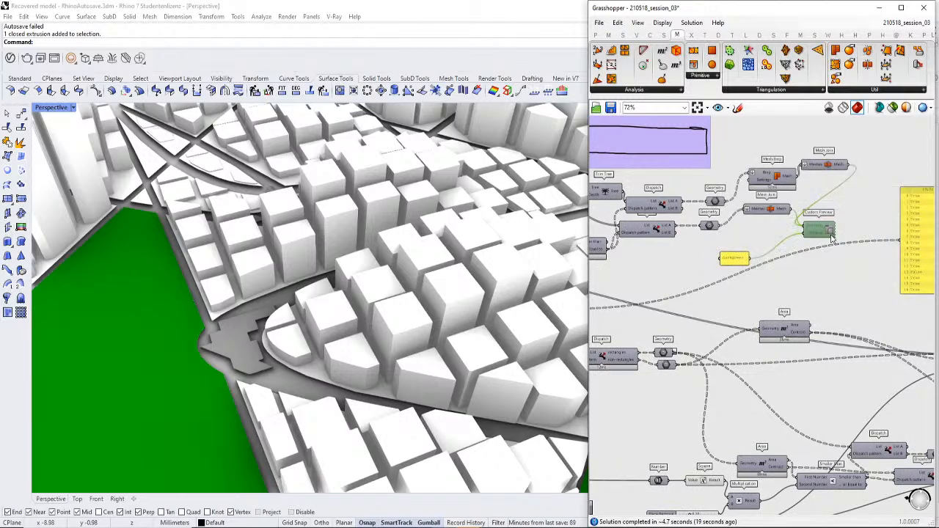
{"action": "middle_click", "coordinate": [824, 232]}
{"action": "left_click", "coordinate": [848, 232]}
Disable and re-enable the Custom Preview fed by the green panel to identify which geometry it displays.
{"action": "scroll", "coordinate": [813, 288], "scroll_direction": "down", "scroll_amount": 3}
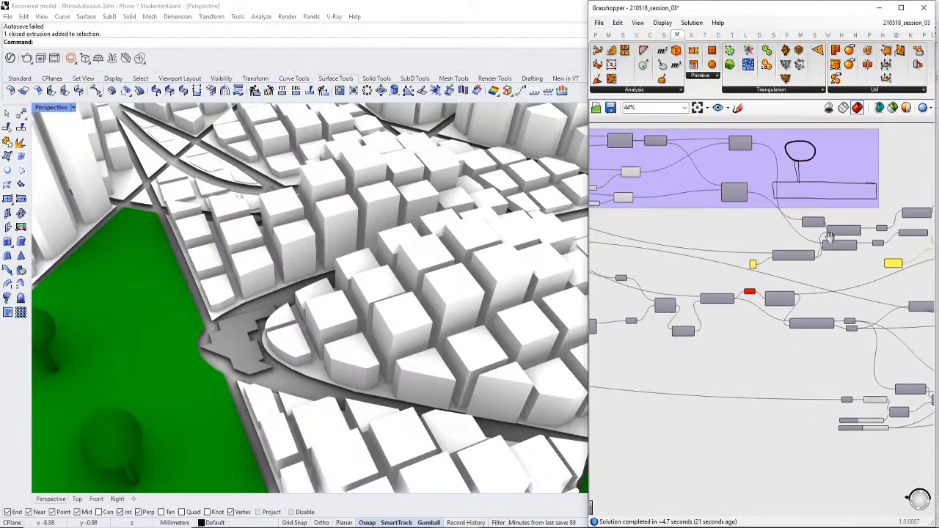
{"action": "scroll", "coordinate": [813, 288], "scroll_direction": "down", "scroll_amount": 4}
{"action": "right_click_drag", "start_coordinate": [812, 288], "coordinate": [738, 263]}
{"action": "right_click_drag", "start_coordinate": [918, 267], "coordinate": [769, 260]}
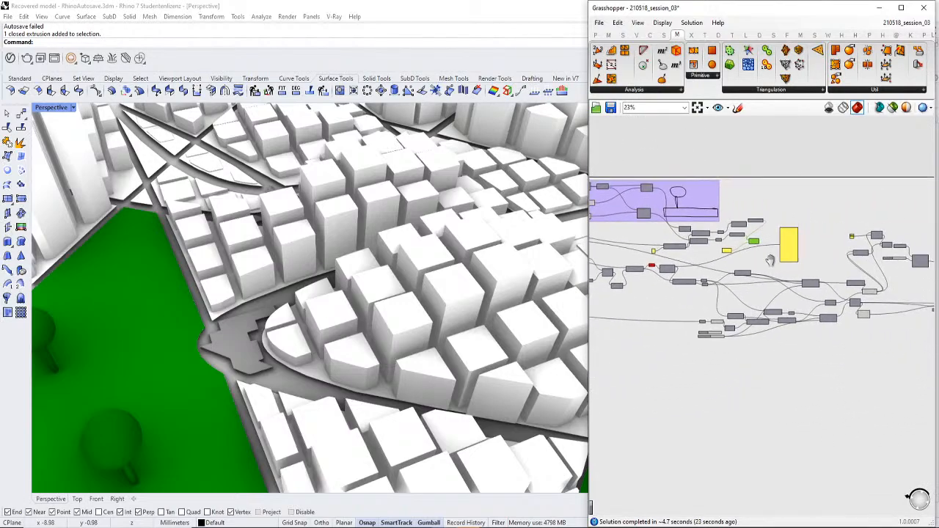
{"action": "scroll", "coordinate": [844, 260], "scroll_direction": "down", "scroll_amount": 2}
{"action": "right_click_drag", "start_coordinate": [844, 260], "coordinate": [750, 320]}
{"action": "scroll", "coordinate": [751, 319], "scroll_direction": "up", "scroll_amount": 3}
{"action": "right_click_drag", "start_coordinate": [628, 303], "coordinate": [698, 306]}
{"action": "scroll", "coordinate": [698, 305], "scroll_direction": "up", "scroll_amount": 2}
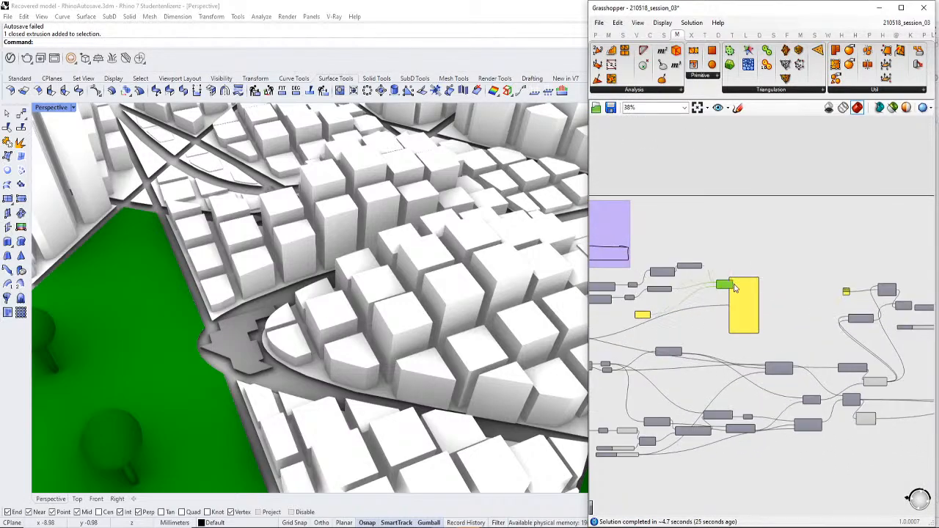
{"action": "scroll", "coordinate": [747, 274], "scroll_direction": "down", "scroll_amount": 2}
{"action": "right_click_drag", "start_coordinate": [719, 274], "coordinate": [921, 229]}
{"action": "scroll", "coordinate": [921, 239], "scroll_direction": "down", "scroll_amount": 2}
{"action": "right_click_drag", "start_coordinate": [687, 242], "coordinate": [734, 246]}
{"action": "scroll", "coordinate": [734, 246], "scroll_direction": "up", "scroll_amount": 8}
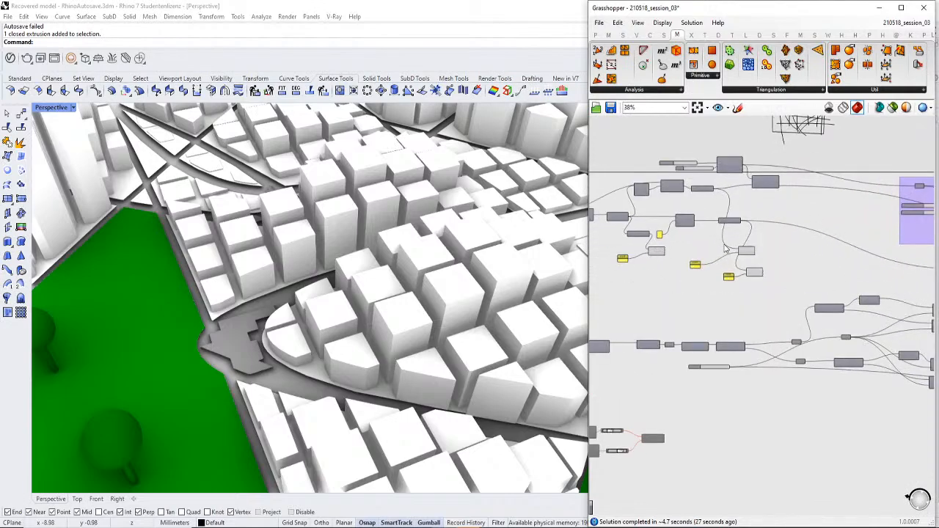
{"action": "middle_click", "coordinate": [768, 257]}
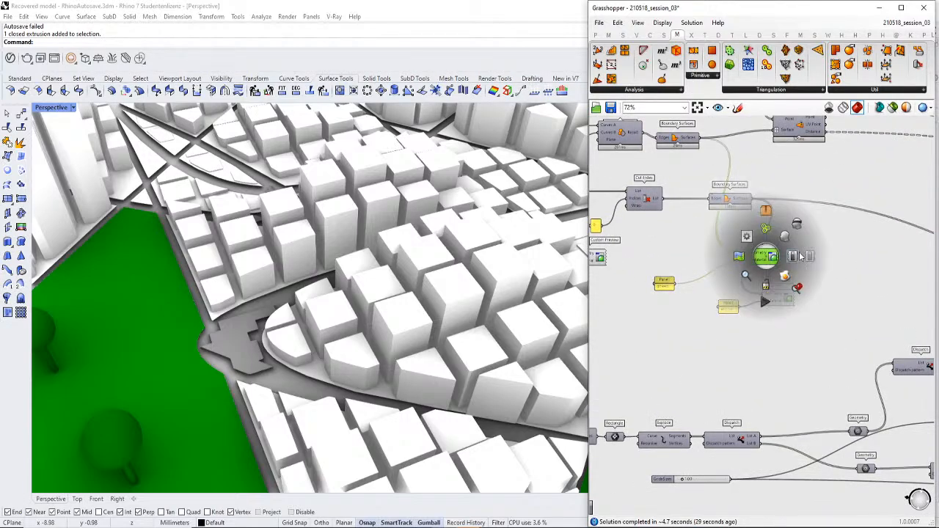
{"action": "left_click", "coordinate": [812, 257]}
{"action": "middle_click", "coordinate": [768, 255]}
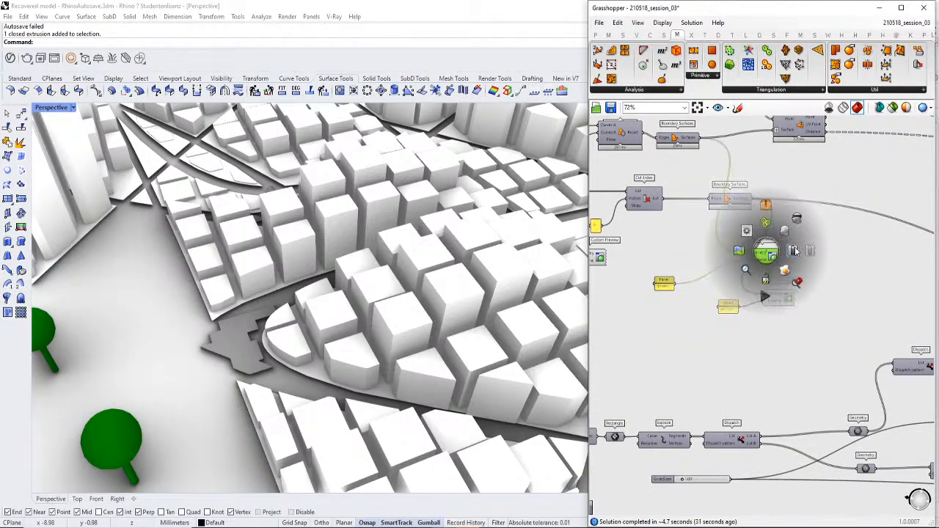
{"action": "left_click", "coordinate": [795, 251]}
Disable and re-enable the Custom Preview fed by the gray panel to identify which geometry it displays.
{"action": "scroll", "coordinate": [734, 279], "scroll_direction": "up", "scroll_amount": 3}
{"action": "middle_click", "coordinate": [705, 250]}
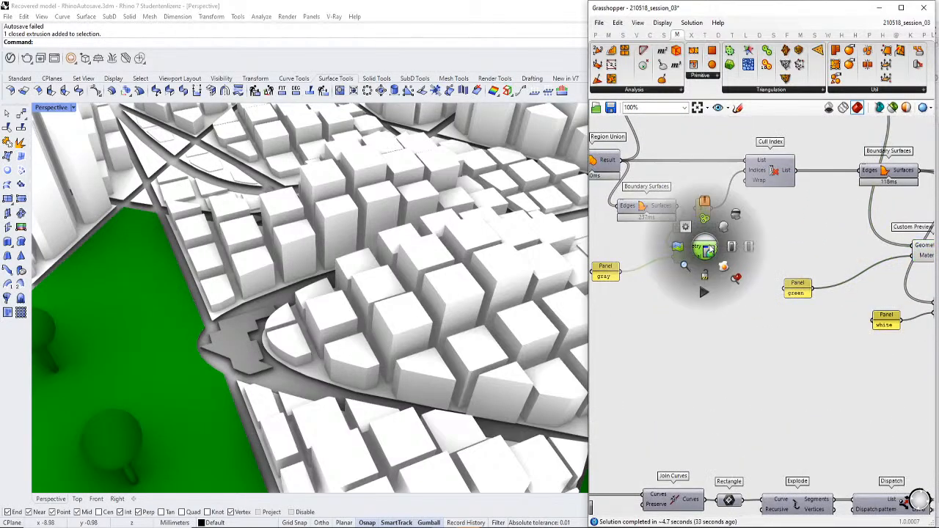
{"action": "left_click", "coordinate": [749, 248]}
{"action": "middle_click", "coordinate": [712, 252]}
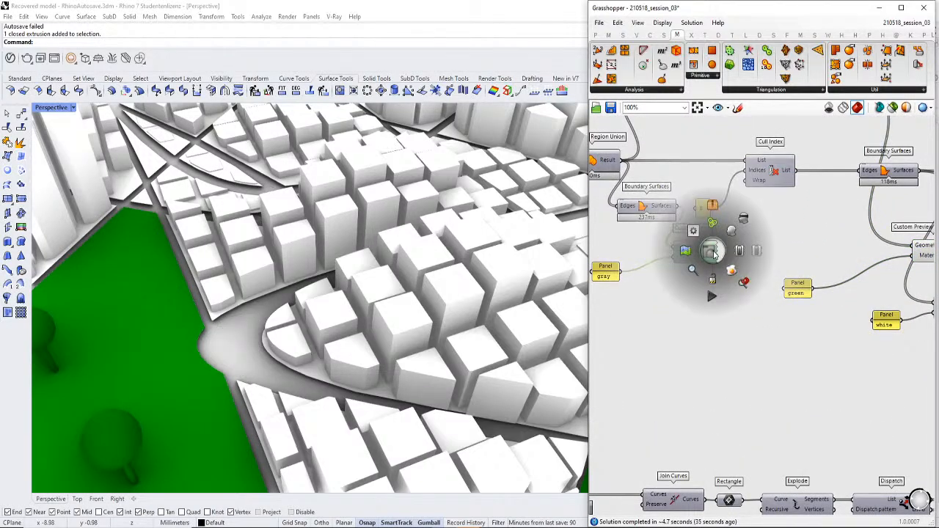
{"action": "left_click", "coordinate": [741, 255]}
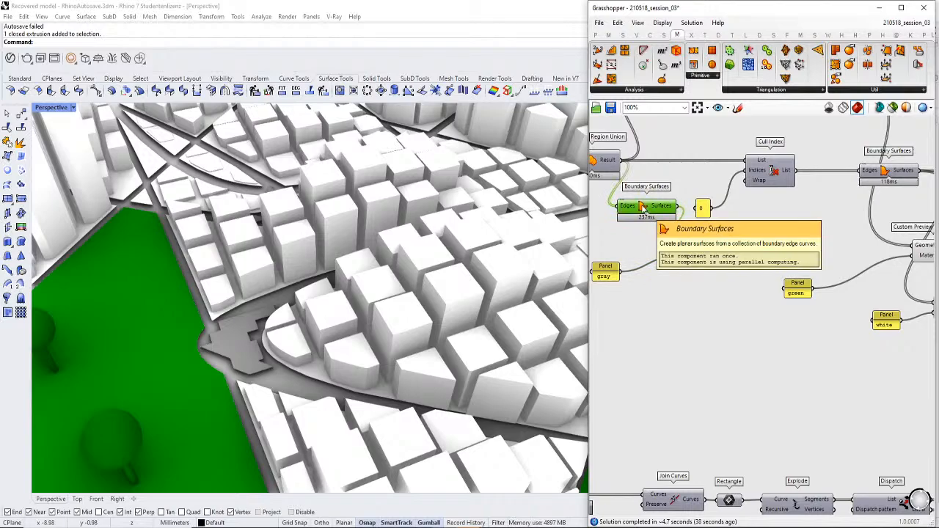
Highlight the Boundary Surfaces and Region Union components behind the gray preview in turn and compare their geometry around the gray area.
{"action": "left_click", "coordinate": [643, 206]}
{"action": "right_click_drag", "start_coordinate": [381, 295], "coordinate": [376, 332]}
{"action": "scroll", "coordinate": [373, 336], "scroll_direction": "up", "scroll_amount": 4}
{"action": "right_click_drag", "start_coordinate": [703, 213], "coordinate": [785, 232]}
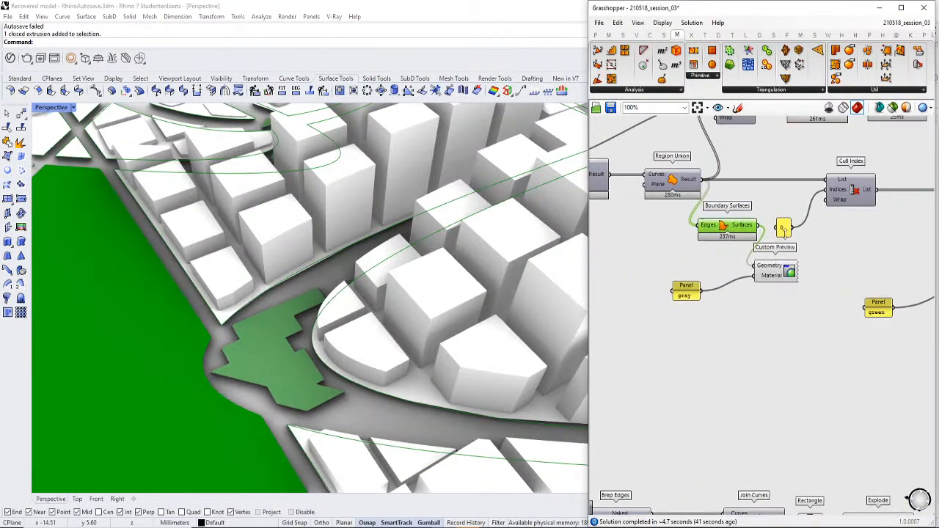
{"action": "left_click", "coordinate": [672, 182]}
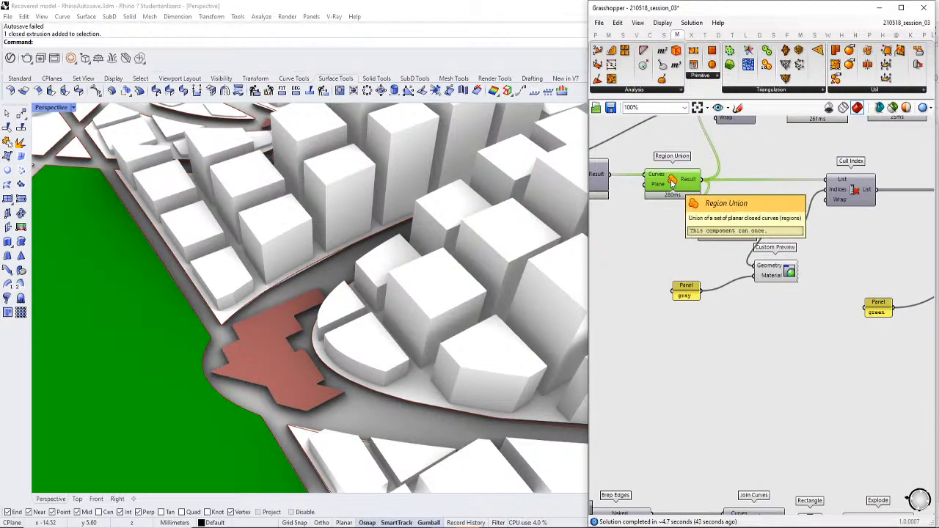
{"action": "scroll", "coordinate": [360, 350], "scroll_direction": "down", "scroll_amount": 3}
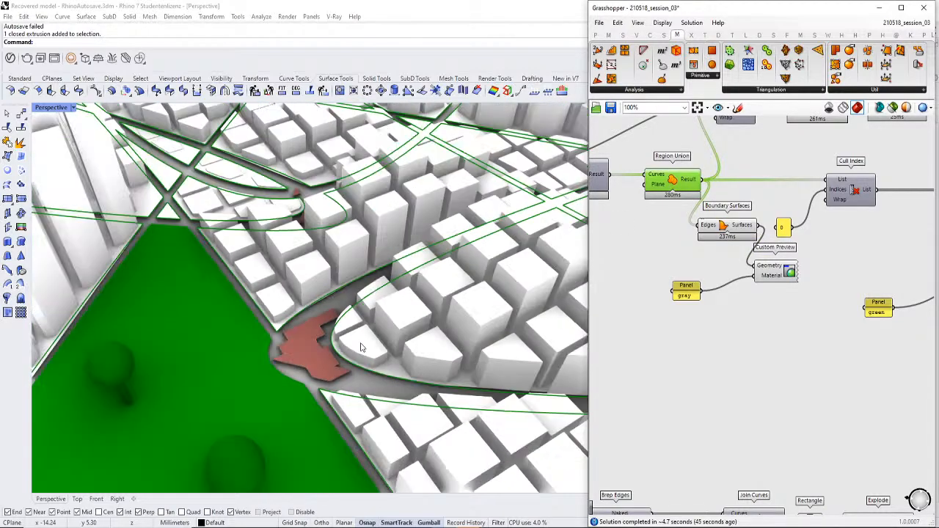
{"action": "scroll", "coordinate": [339, 356], "scroll_direction": "up", "scroll_amount": 5}
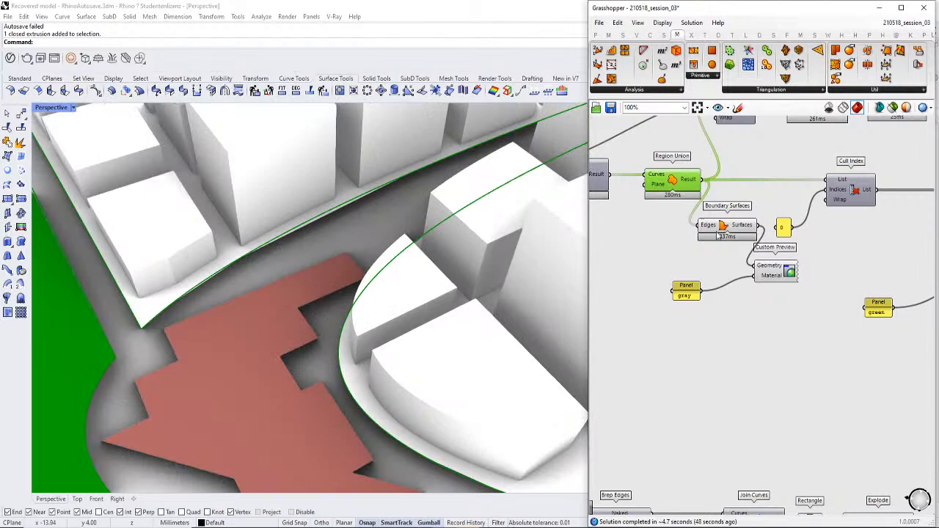
{"action": "left_click", "coordinate": [723, 227]}
{"action": "left_click", "coordinate": [721, 262]}
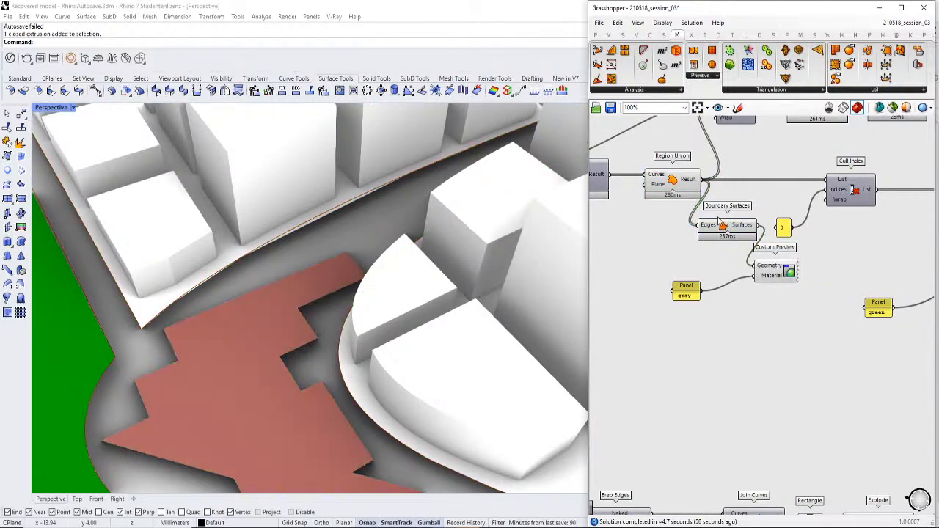
{"action": "left_click", "coordinate": [723, 226]}
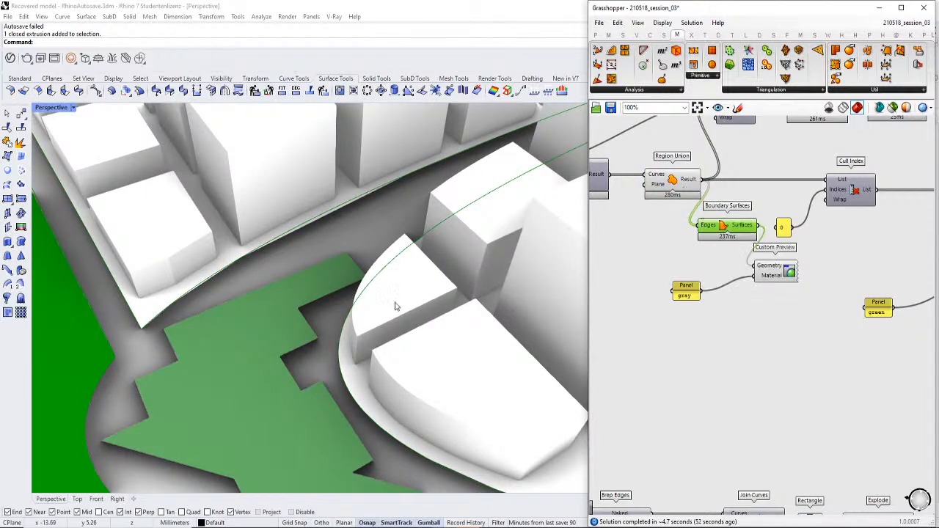
Compare the Region Union outlines with the Boundary Surfaces output across the whole street network and at a street crossing.
{"action": "scroll", "coordinate": [394, 307], "scroll_direction": "down", "scroll_amount": 3}
{"action": "scroll", "coordinate": [394, 307], "scroll_direction": "down", "scroll_amount": 5}
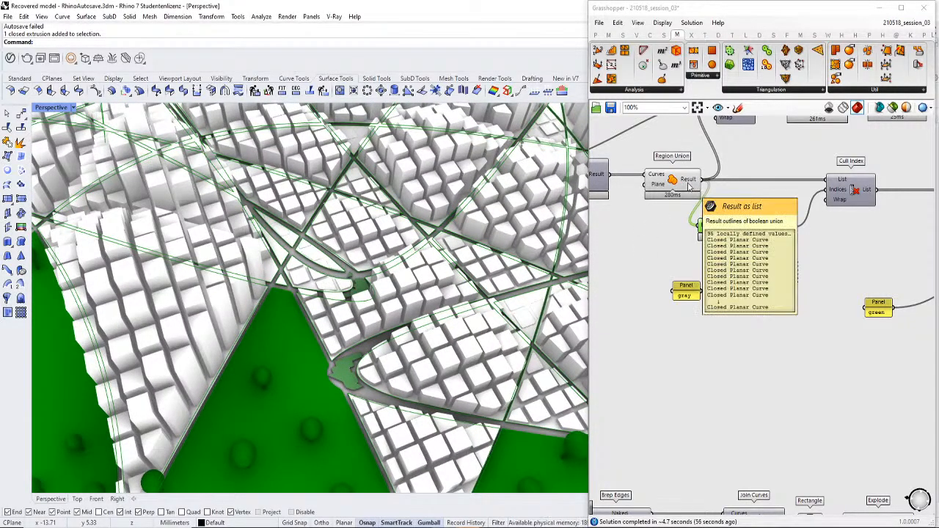
{"action": "left_click", "coordinate": [689, 187]}
{"action": "right_click_drag", "start_coordinate": [448, 348], "coordinate": [350, 334]}
{"action": "mouse_move", "coordinate": [690, 187]}
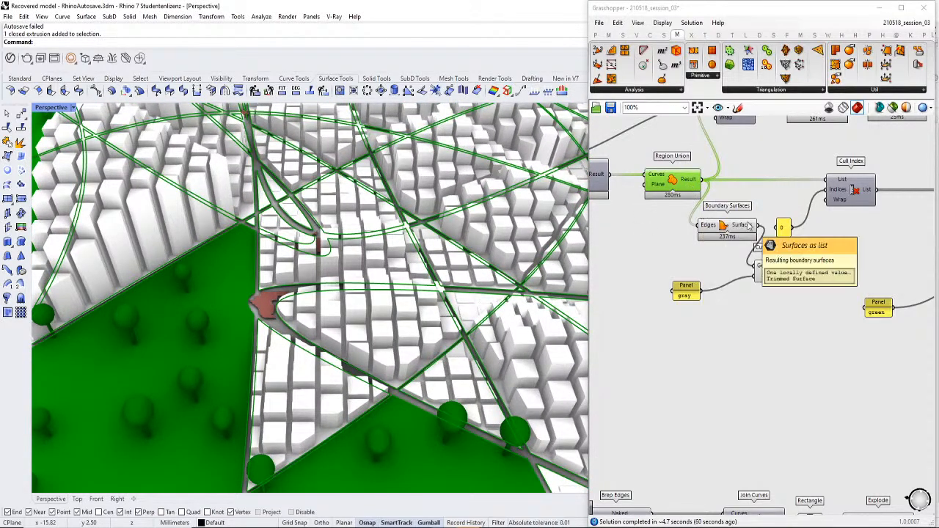
{"action": "left_click", "coordinate": [749, 226]}
{"action": "right_click_drag", "start_coordinate": [470, 309], "coordinate": [402, 360]}
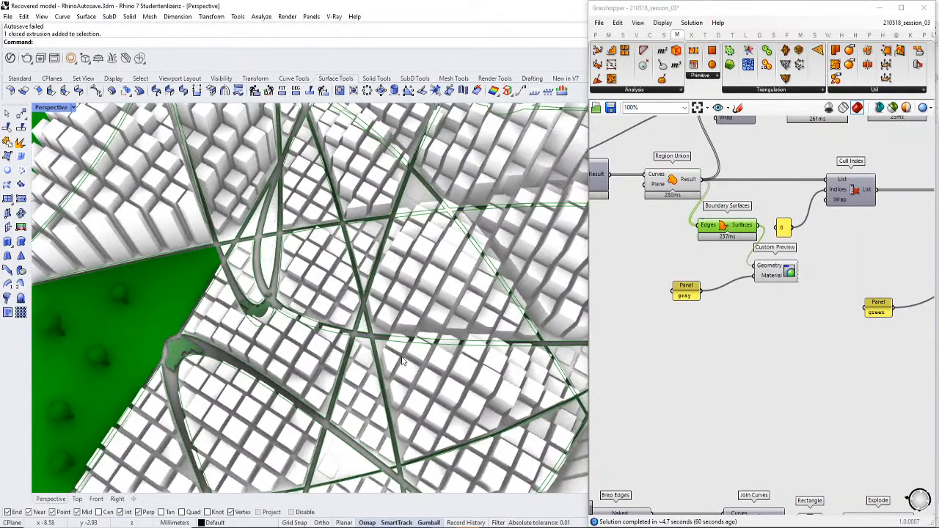
{"action": "scroll", "coordinate": [389, 352], "scroll_direction": "up", "scroll_amount": 3}
{"action": "scroll", "coordinate": [346, 331], "scroll_direction": "up", "scroll_amount": 12}
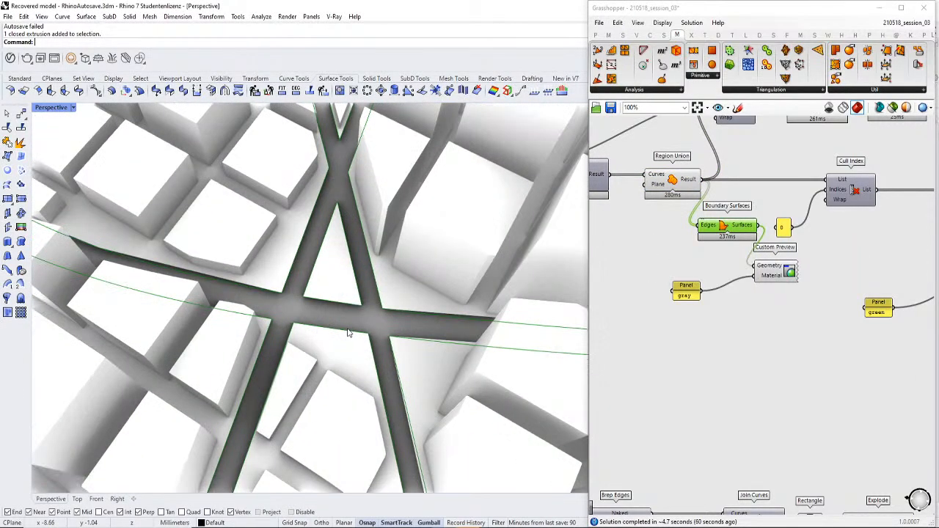
{"action": "scroll", "coordinate": [349, 331], "scroll_direction": "down", "scroll_amount": 8}
{"action": "right_click_drag", "start_coordinate": [349, 331], "coordinate": [438, 295]}
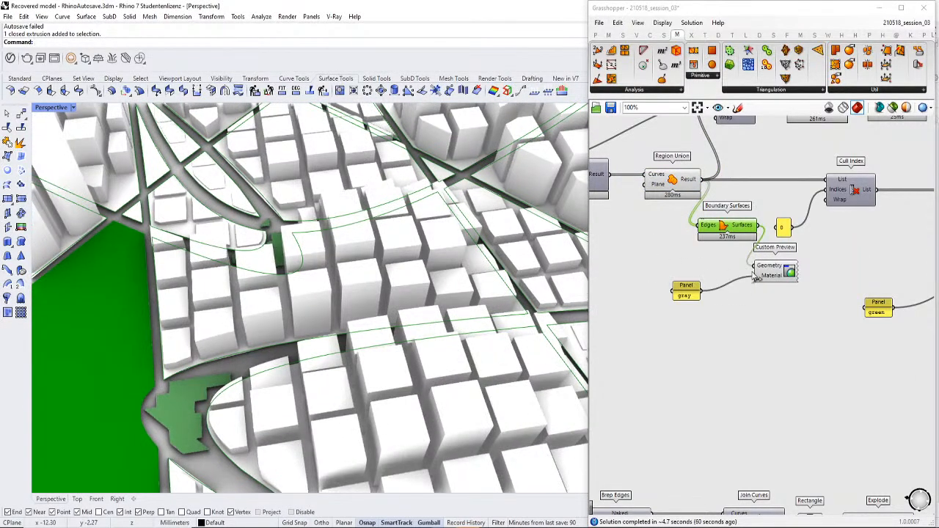
Add a Mesh Brep component and wire it between the Boundary Surfaces output and the geometry input of the gray Custom Preview.
{"action": "double_click", "coordinate": [705, 251]}
{"action": "type", "text": "mes"}
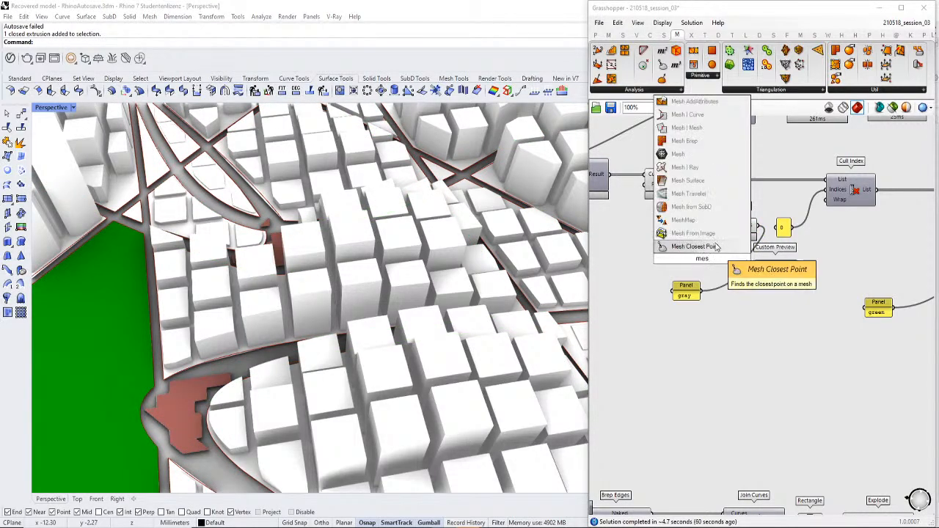
{"action": "key", "text": "Up"}
{"action": "key", "text": "Up"}
{"action": "key", "text": "Up"}
{"action": "key", "text": "Up"}
{"action": "key", "text": "Up"}
{"action": "key", "text": "Up"}
{"action": "key", "text": "Up"}
{"action": "key", "text": "Up"}
{"action": "key", "text": "Return"}
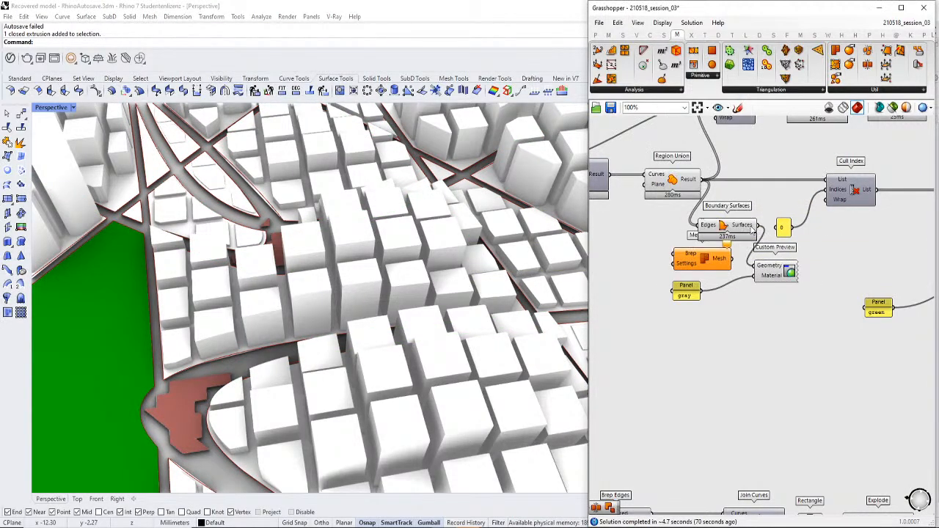
{"action": "left_click_drag", "start_coordinate": [694, 251], "coordinate": [803, 275]}
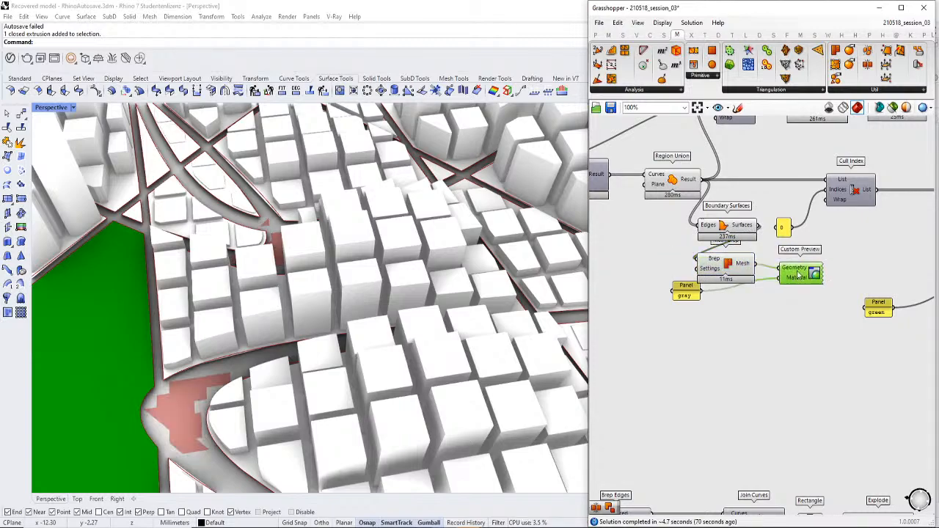
Highlight the Mesh Brep, Boundary Surfaces and Custom Preview components in turn and check the gray area in the model.
{"action": "left_click", "coordinate": [742, 275]}
{"action": "left_click", "coordinate": [734, 312]}
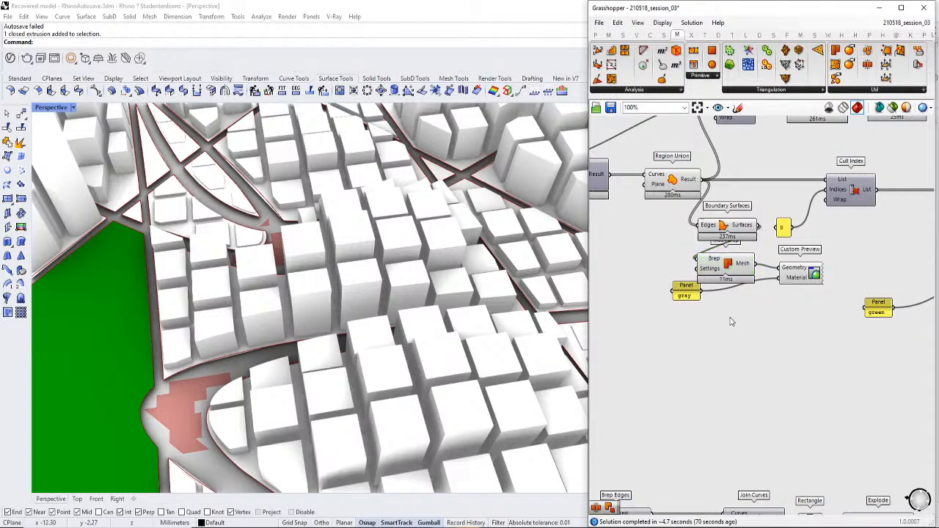
{"action": "left_click", "coordinate": [735, 277]}
{"action": "left_click", "coordinate": [733, 232]}
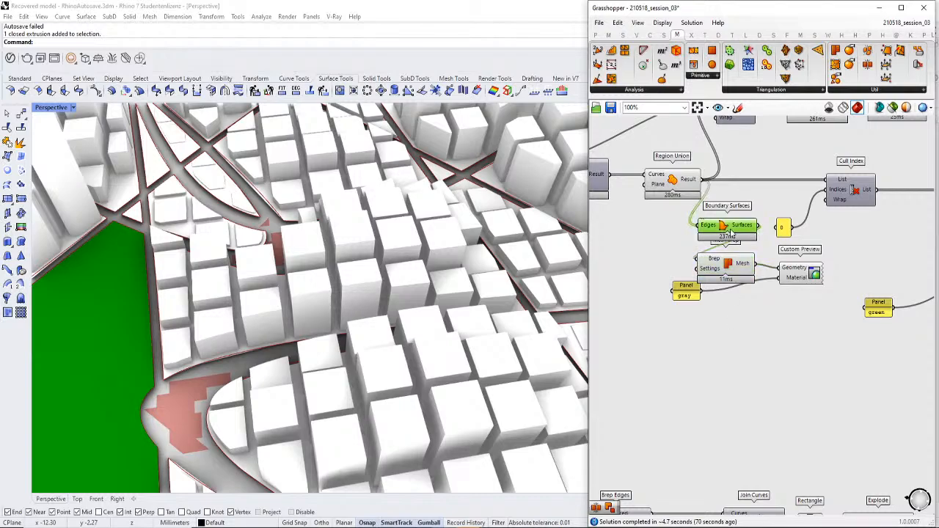
{"action": "left_click", "coordinate": [727, 277]}
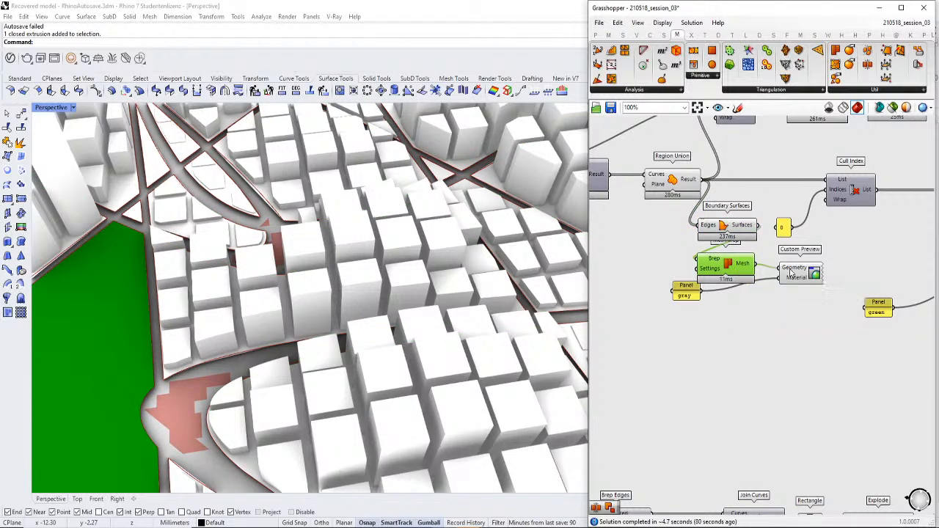
{"action": "left_click", "coordinate": [792, 275]}
{"action": "scroll", "coordinate": [382, 299], "scroll_direction": "down", "scroll_amount": 3}
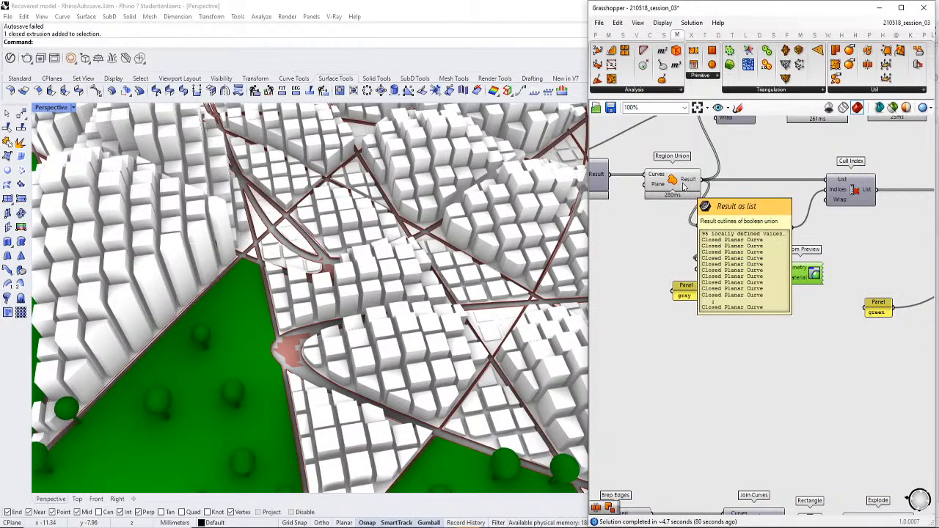
{"action": "left_click", "coordinate": [663, 23]}
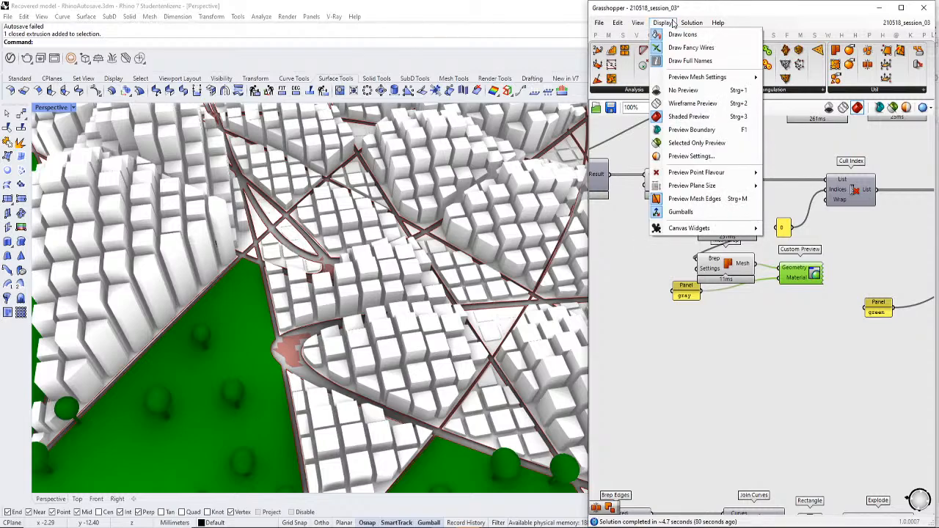
{"action": "left_click", "coordinate": [692, 156]}
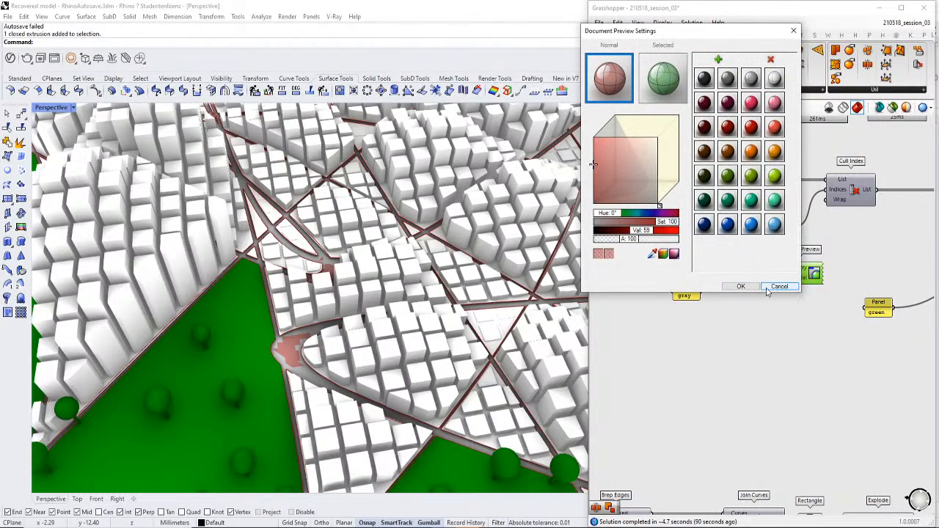
{"action": "left_click", "coordinate": [768, 289]}
{"action": "left_click", "coordinate": [635, 24]}
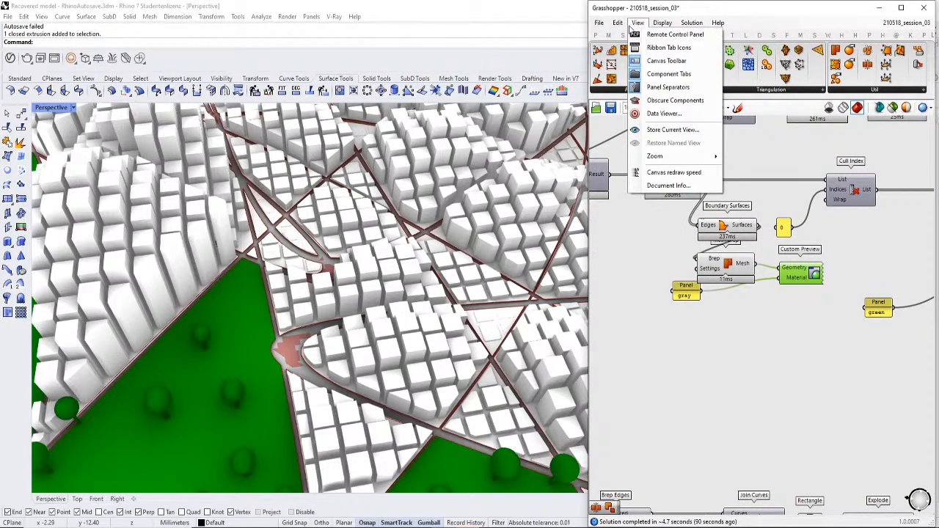
Switch the document's preview mesh settings to slow and smooth preview meshing.
{"action": "mouse_move", "coordinate": [663, 23]}
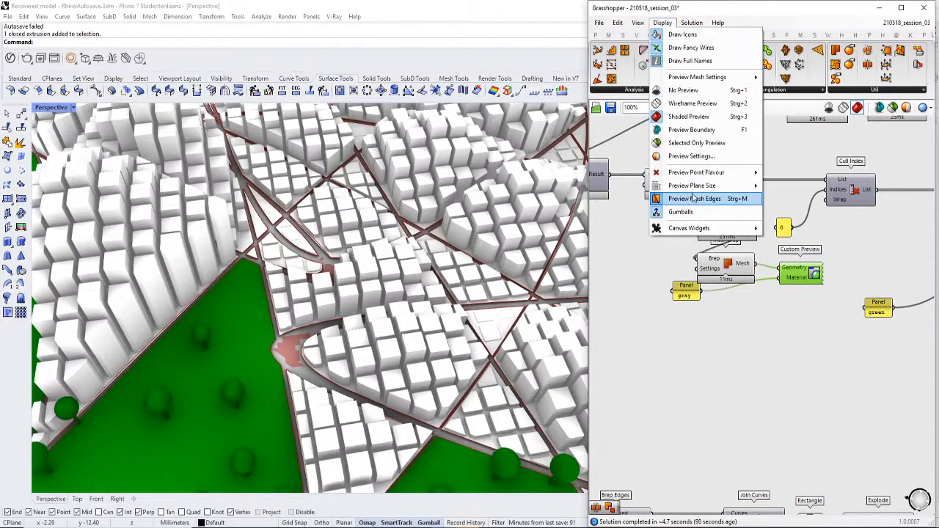
{"action": "mouse_move", "coordinate": [696, 188]}
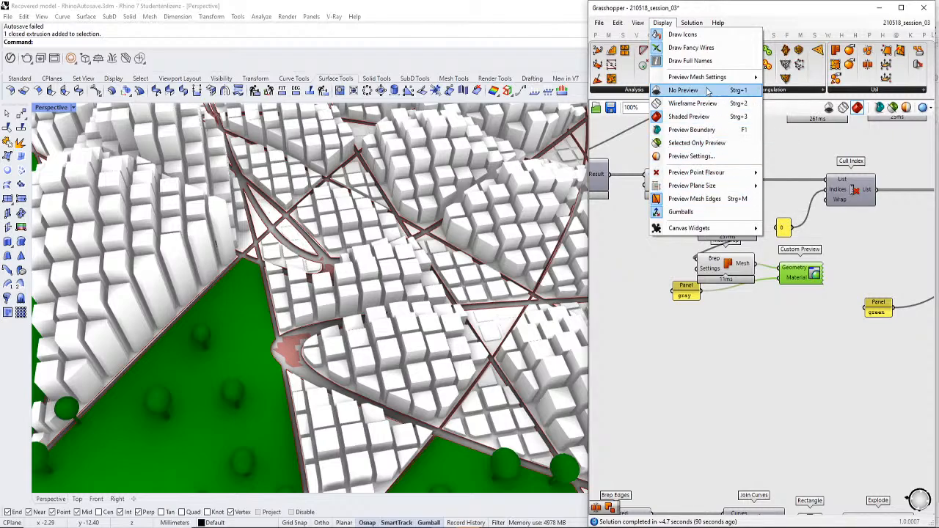
{"action": "mouse_move", "coordinate": [692, 77]}
{"action": "left_click", "coordinate": [800, 102]}
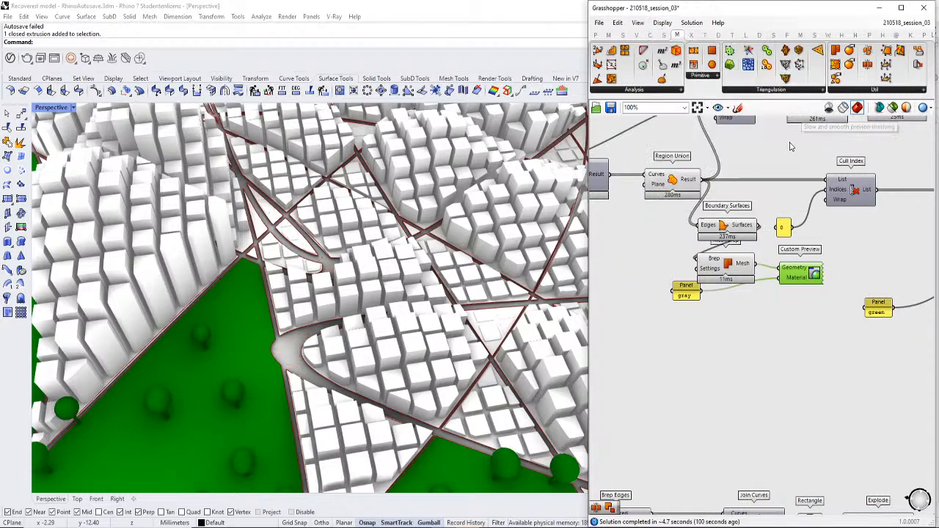
Compare the Boundary Surfaces and Mesh Brep geometry along the streets and on the narrow path between the trees.
{"action": "left_click", "coordinate": [727, 270]}
{"action": "left_click", "coordinate": [720, 224]}
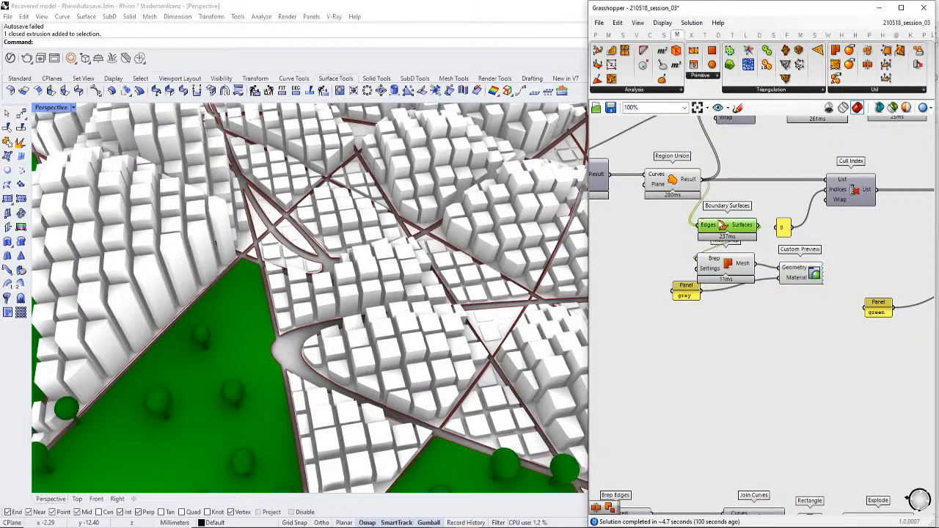
{"action": "right_click_drag", "start_coordinate": [442, 290], "coordinate": [425, 315]}
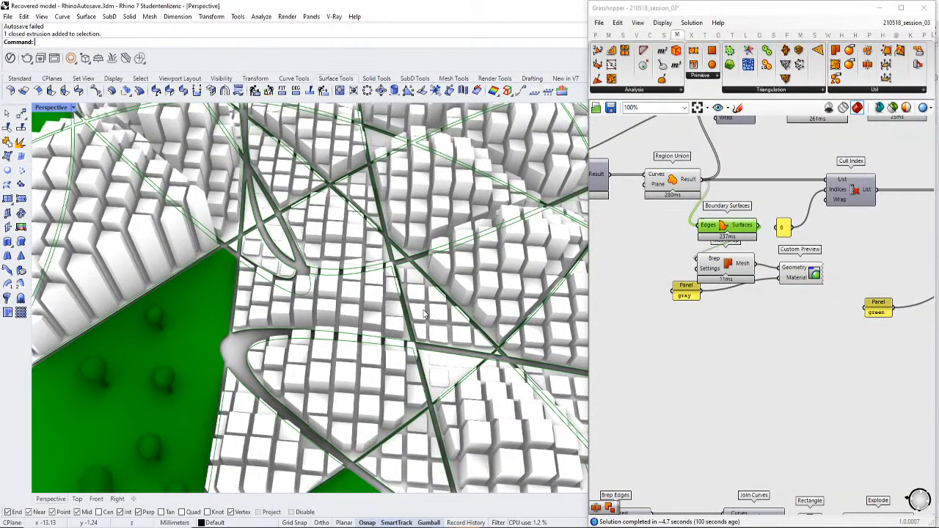
{"action": "scroll", "coordinate": [425, 316], "scroll_direction": "down", "scroll_amount": 8}
{"action": "right_click_drag", "start_coordinate": [394, 362], "coordinate": [381, 378]}
{"action": "scroll", "coordinate": [367, 389], "scroll_direction": "up", "scroll_amount": 5}
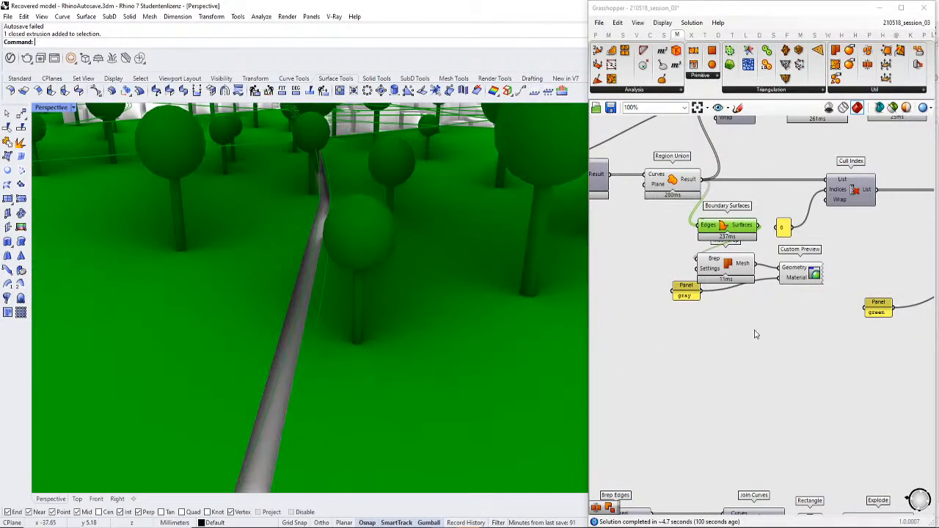
{"action": "left_click", "coordinate": [728, 271]}
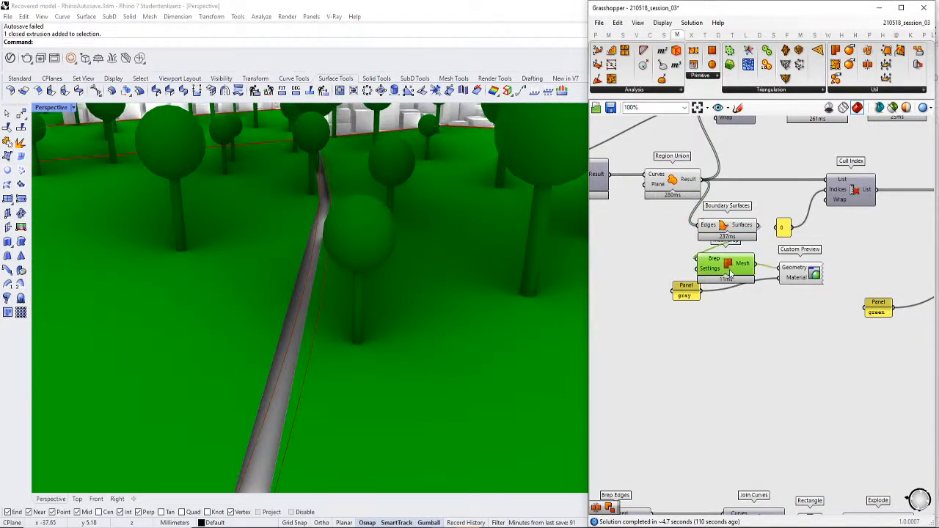
Wire Boundary Surfaces directly into the geometry input of the street Custom Preview and change its color panel to black.
{"action": "left_click_drag", "start_coordinate": [724, 227], "coordinate": [709, 232]}
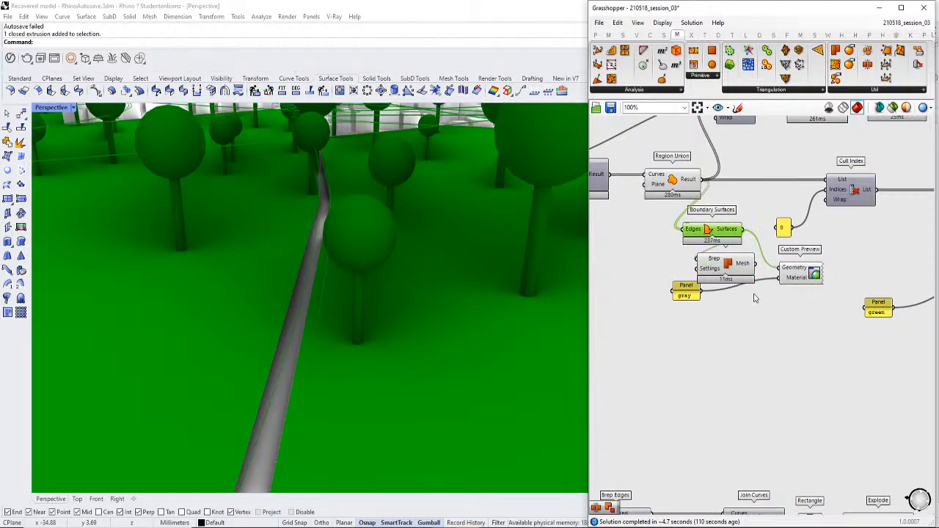
{"action": "double_click", "coordinate": [682, 295]}
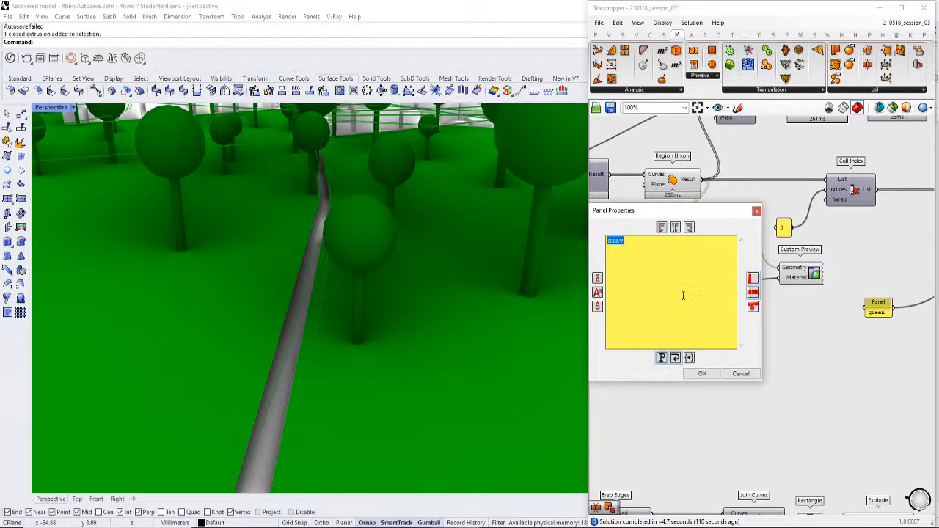
{"action": "type", "text": "black"}
{"action": "left_click", "coordinate": [703, 373]}
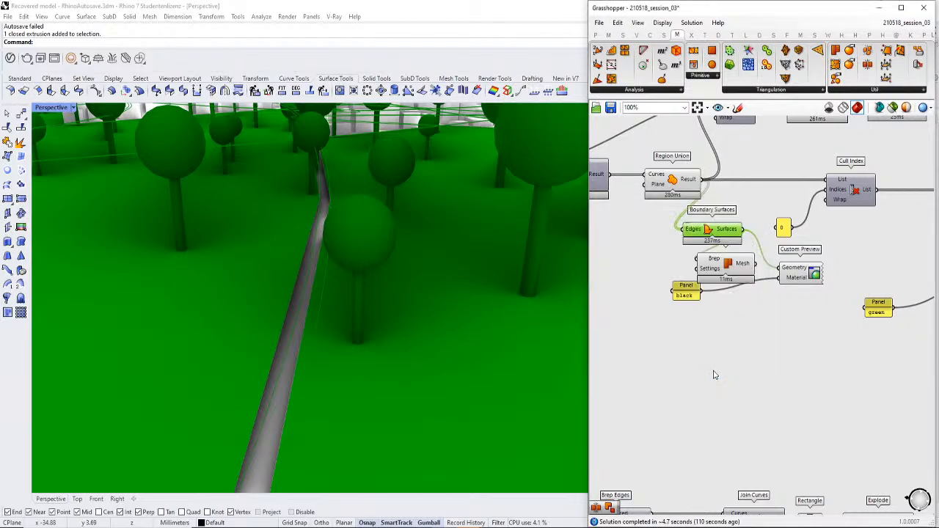
{"action": "scroll", "coordinate": [713, 375], "scroll_direction": "down", "scroll_amount": 2}
{"action": "scroll", "coordinate": [425, 328], "scroll_direction": "down", "scroll_amount": 3}
{"action": "scroll", "coordinate": [425, 324], "scroll_direction": "up", "scroll_amount": 5}
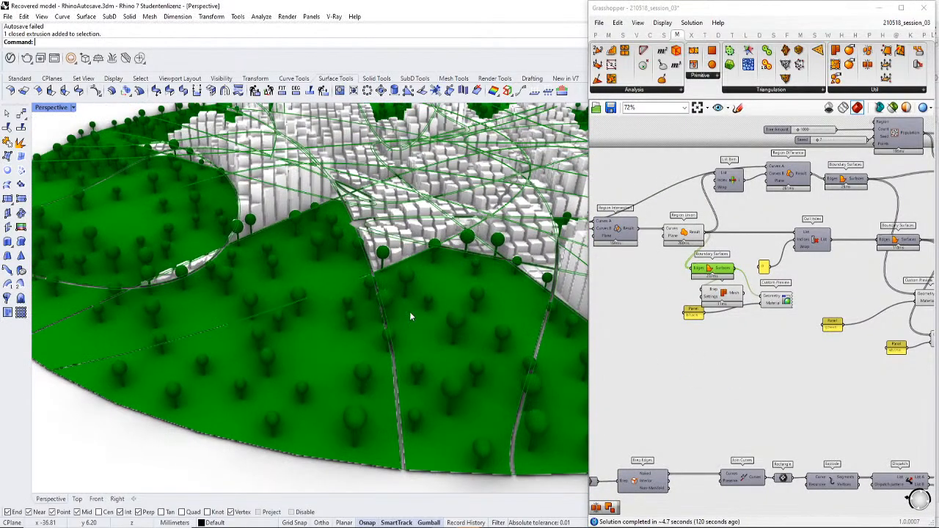
Add a Rebuild Curve component below Region Union and wire the Region Union result into its curve input.
{"action": "scroll", "coordinate": [387, 272], "scroll_direction": "up", "scroll_amount": 5}
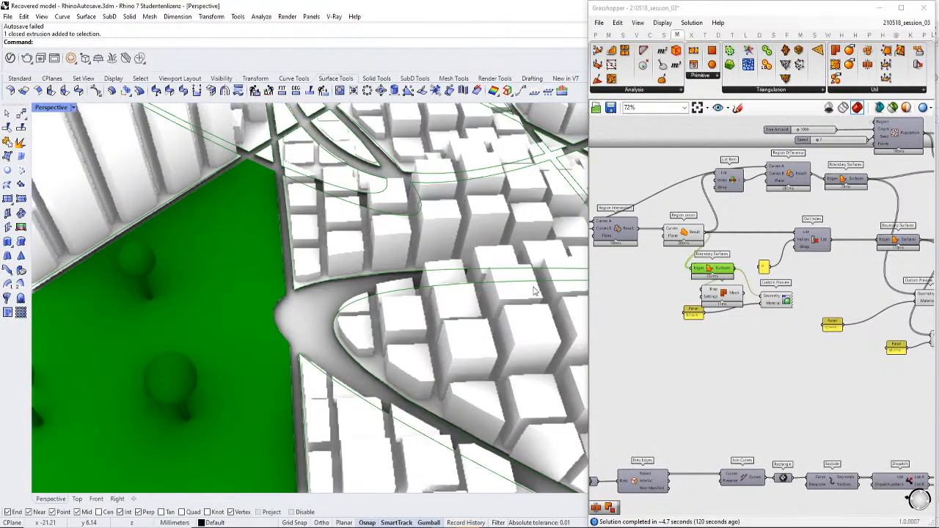
{"action": "scroll", "coordinate": [732, 272], "scroll_direction": "up", "scroll_amount": 1}
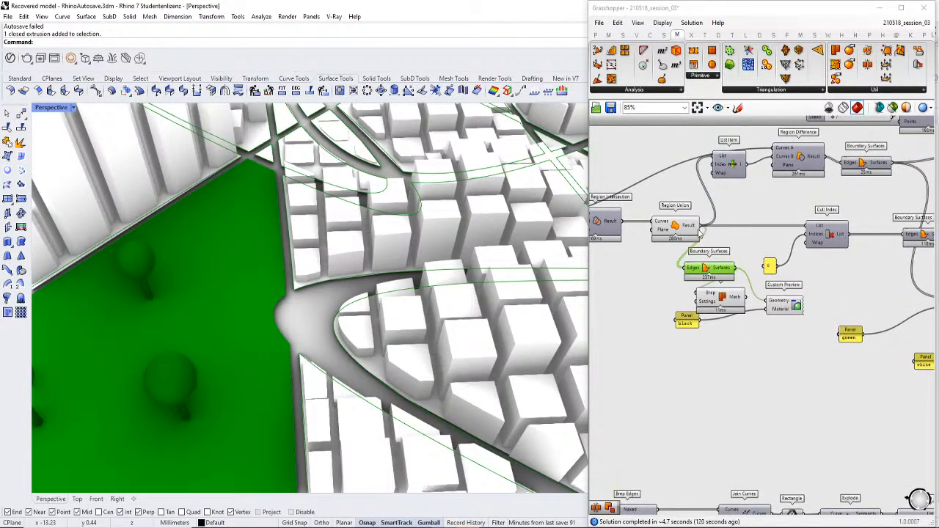
{"action": "double_click", "coordinate": [659, 295]}
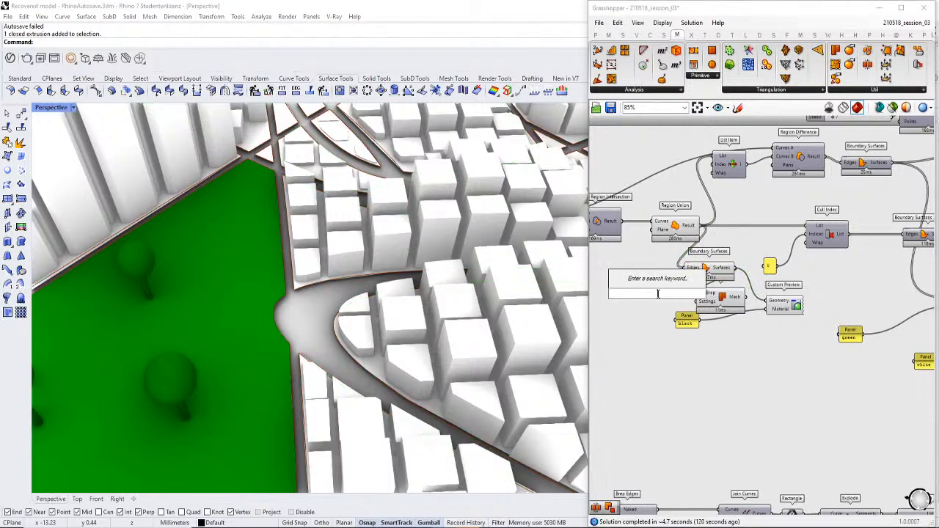
{"action": "type", "text": "rebuil"}
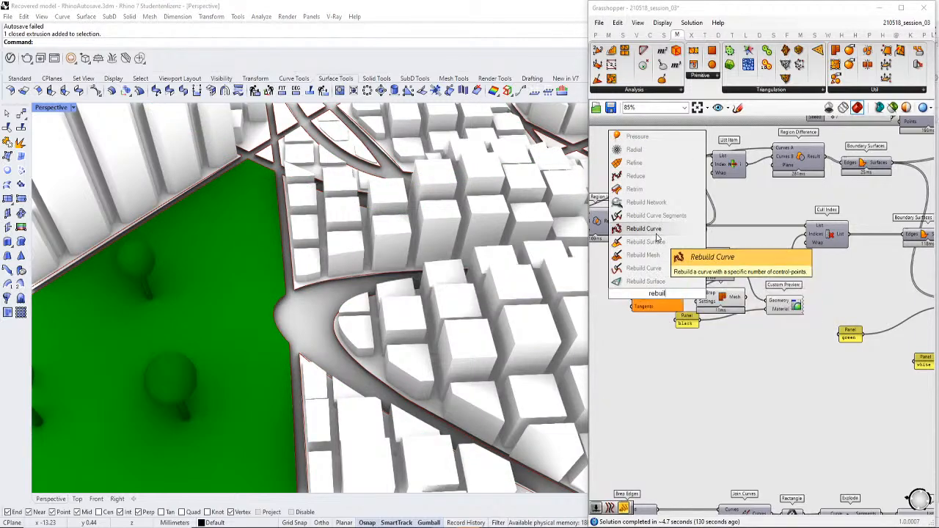
{"action": "left_click", "coordinate": [657, 271]}
{"action": "left_click_drag", "start_coordinate": [701, 229], "coordinate": [627, 280]}
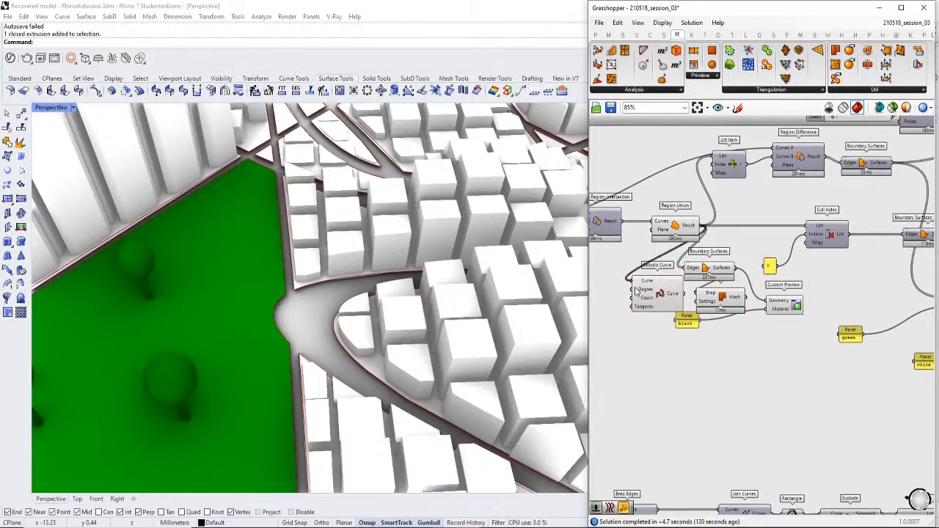
Add a number slider with the value 1, wire it into Rebuild Curve's Degree input and check the rebuilt curves.
{"action": "double_click", "coordinate": [608, 302]}
{"action": "type", "text": "1"}
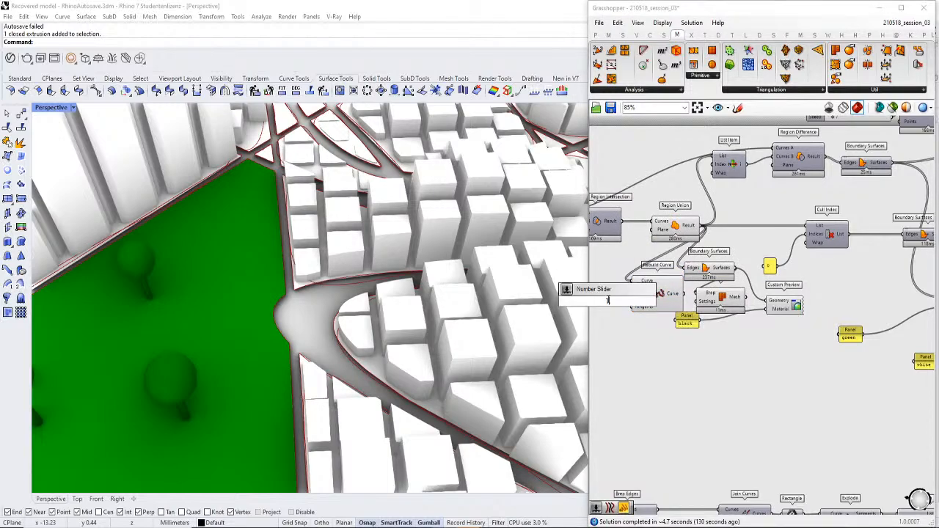
{"action": "left_click", "coordinate": [633, 293]}
{"action": "scroll", "coordinate": [637, 291], "scroll_direction": "up", "scroll_amount": 2}
{"action": "right_click_drag", "start_coordinate": [657, 306], "coordinate": [723, 297]}
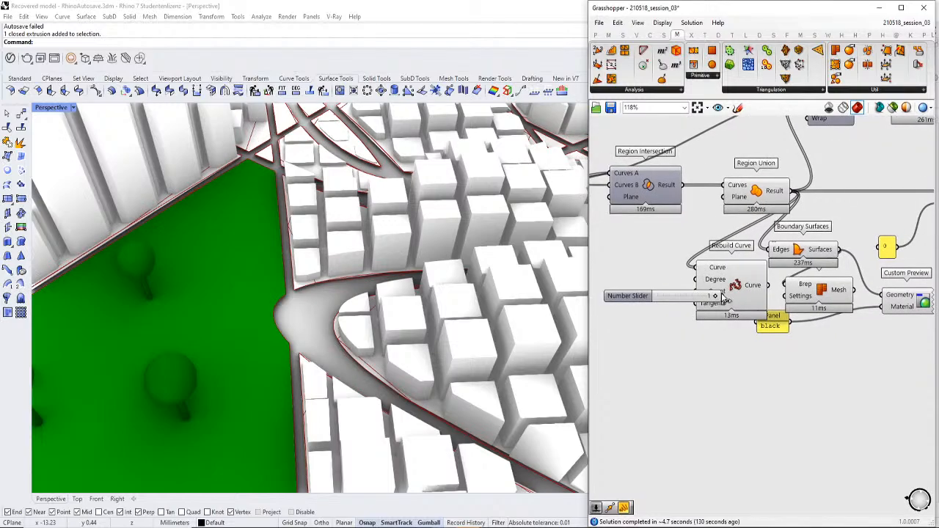
{"action": "left_click_drag", "start_coordinate": [660, 301], "coordinate": [625, 297]}
{"action": "left_click", "coordinate": [726, 288]}
{"action": "scroll", "coordinate": [724, 294], "scroll_direction": "up", "scroll_amount": 1}
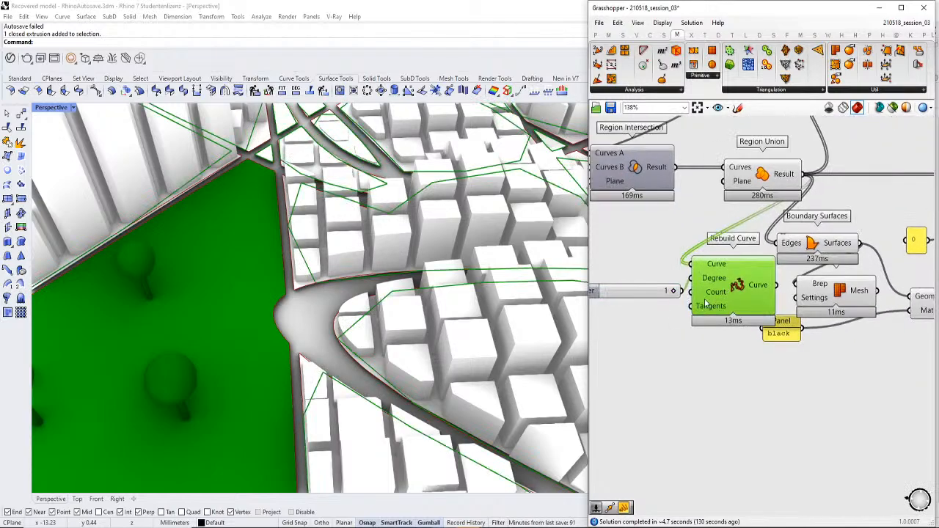
Drive Rebuild Curve's Count with a new number slider set to 873 and feed the rebuilt curves into Boundary Surfaces.
{"action": "left_click", "coordinate": [655, 350]}
{"action": "double_click", "coordinate": [655, 350]}
{"action": "type", "text": "223"}
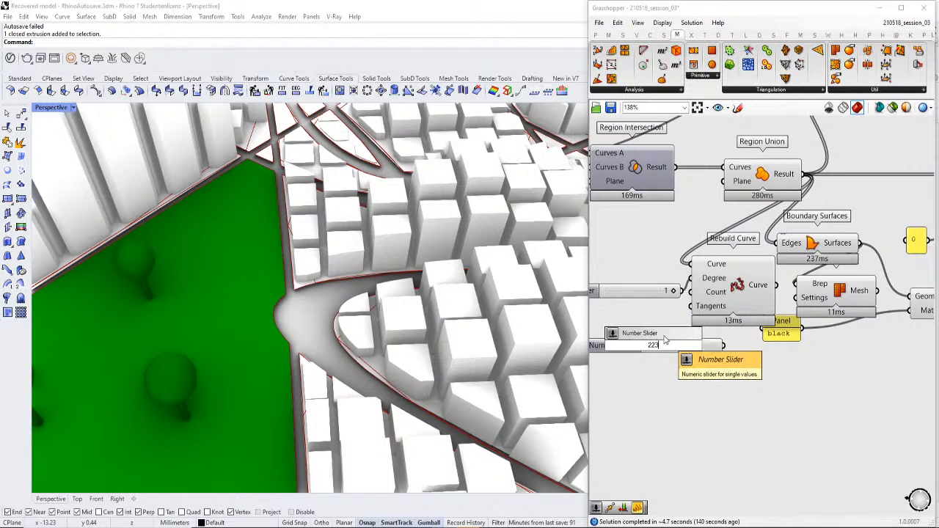
{"action": "left_click", "coordinate": [705, 360]}
{"action": "left_click_drag", "start_coordinate": [690, 292], "coordinate": [708, 348]}
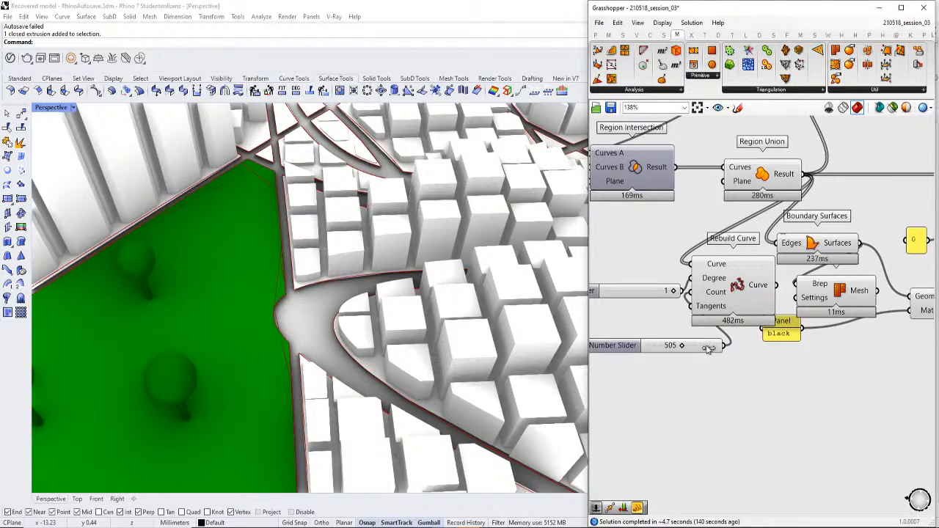
{"action": "left_click", "coordinate": [722, 296]}
{"action": "right_click_drag", "start_coordinate": [777, 302], "coordinate": [746, 313]}
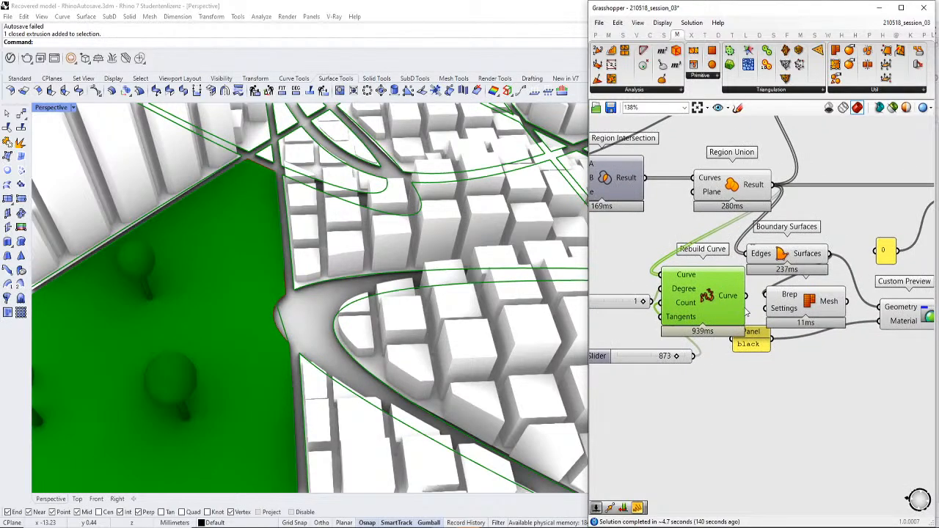
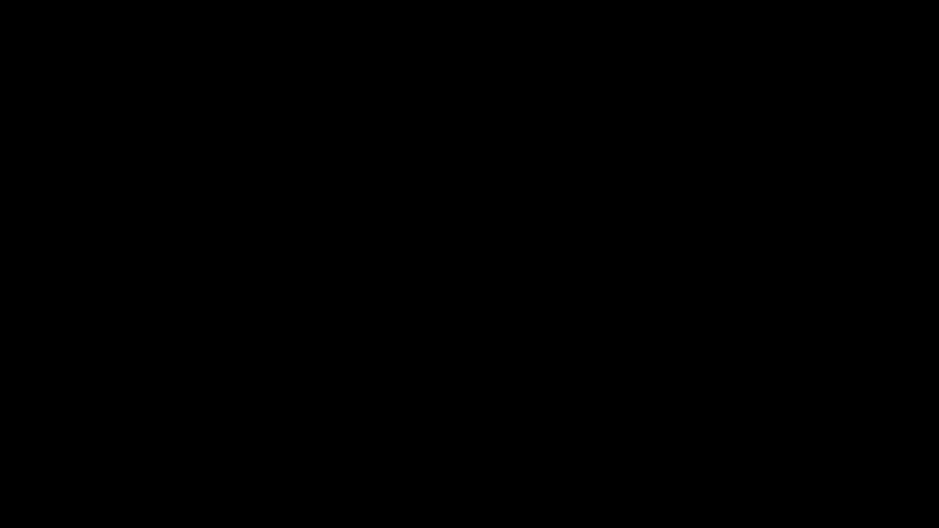
Check the computer's CPU and memory load in Windows Task Manager, then return to Grasshopper.
{"action": "left_click", "coordinate": [512, 266]}
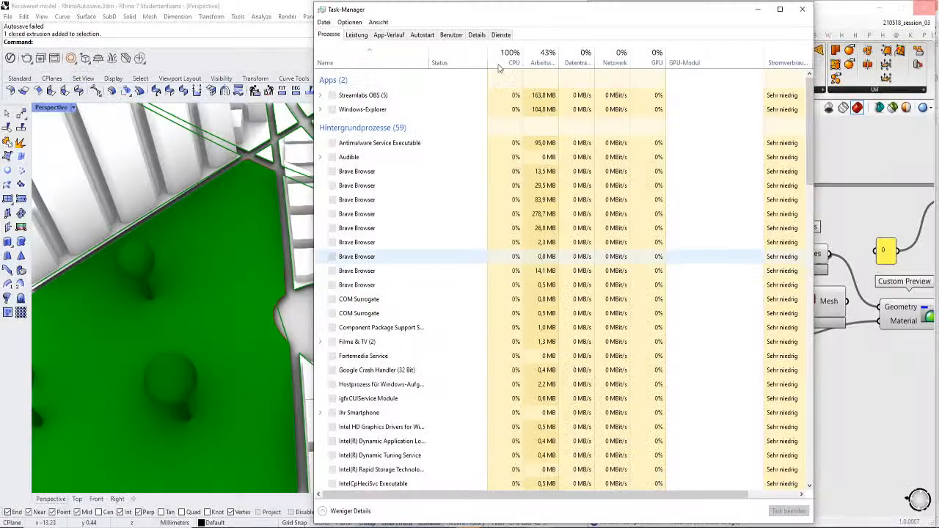
{"action": "left_click", "coordinate": [356, 35]}
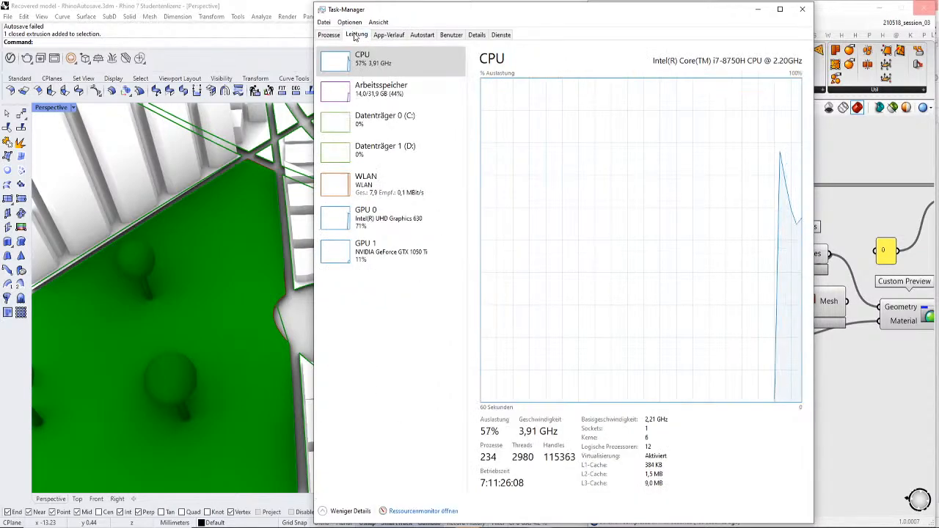
{"action": "left_click", "coordinate": [382, 87]}
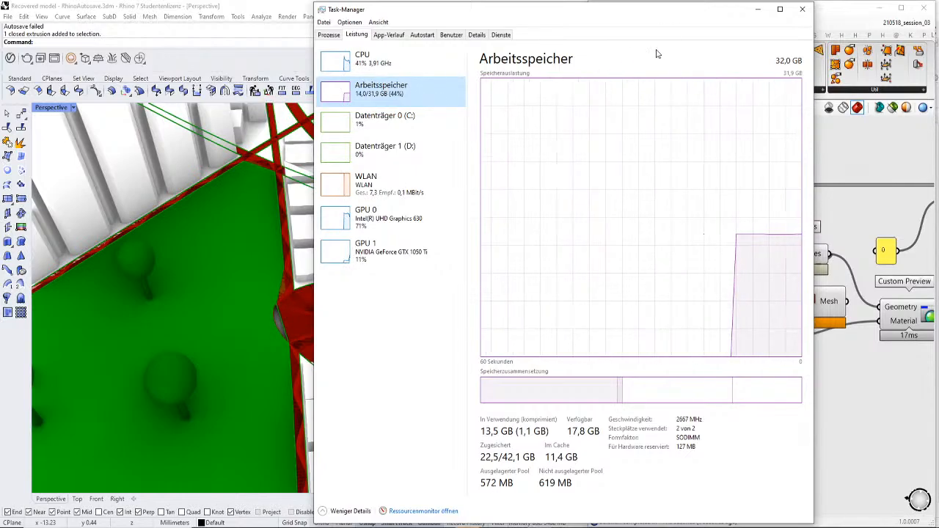
{"action": "left_click", "coordinate": [758, 9]}
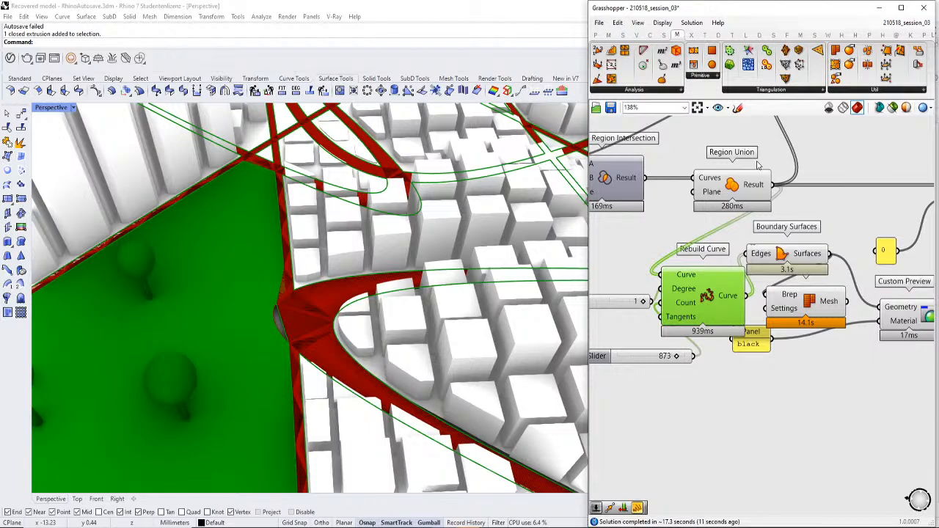
Wire the Mesh Brep output into the street Custom Preview's geometry input in place of Boundary Surfaces.
{"action": "left_click", "coordinate": [783, 295]}
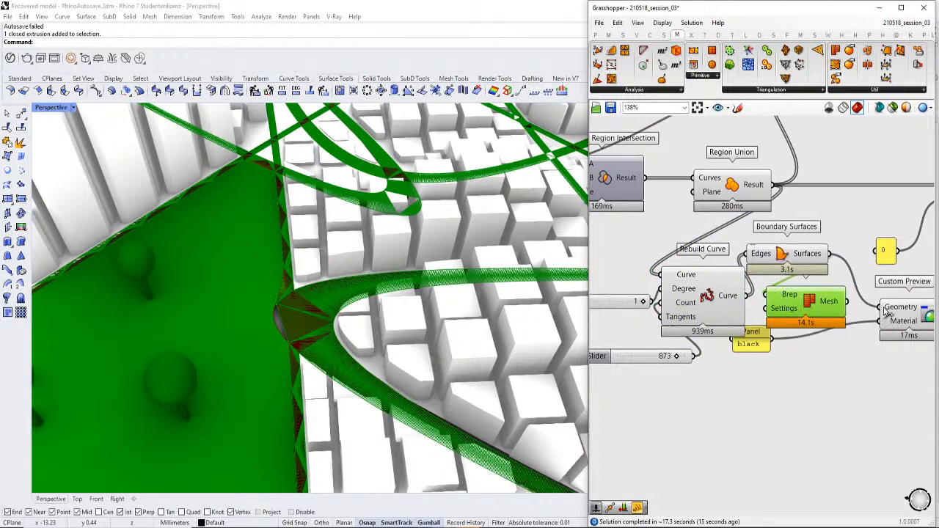
{"action": "left_click_drag", "start_coordinate": [886, 311], "coordinate": [850, 304]}
{"action": "scroll", "coordinate": [851, 338], "scroll_direction": "down", "scroll_amount": 2}
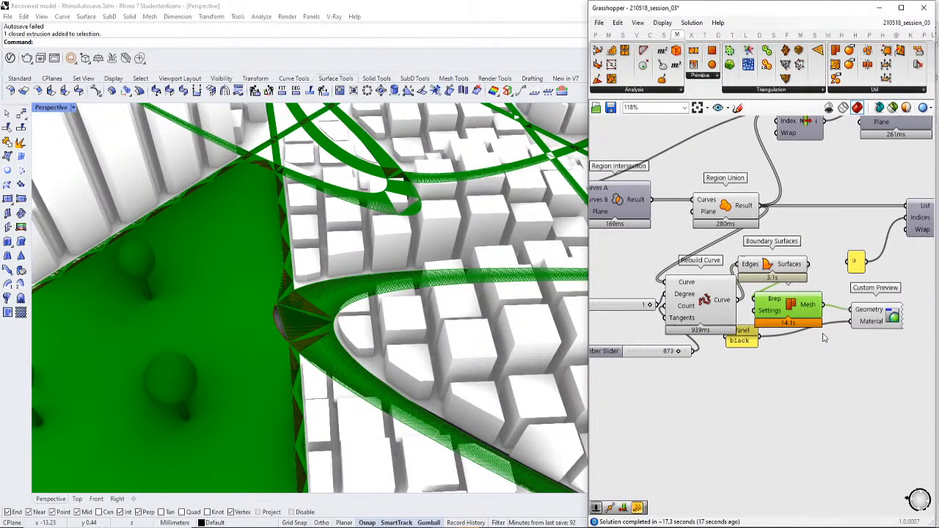
{"action": "left_click", "coordinate": [776, 392]}
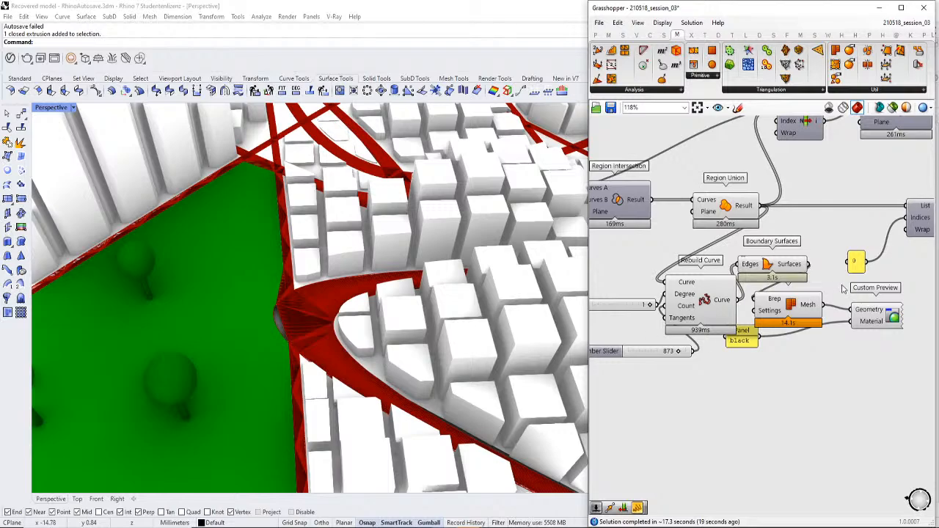
Turn off the previews of Mesh Brep and Boundary Surfaces and inspect the black street mesh against the rebuilt curves.
{"action": "left_click", "coordinate": [793, 305]}
{"action": "left_click", "coordinate": [778, 268]}
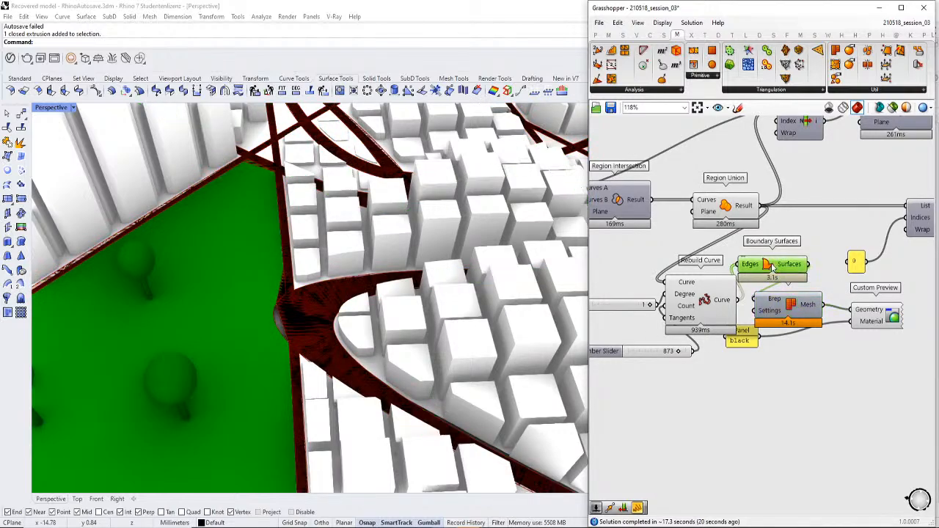
{"action": "left_click", "coordinate": [710, 302]}
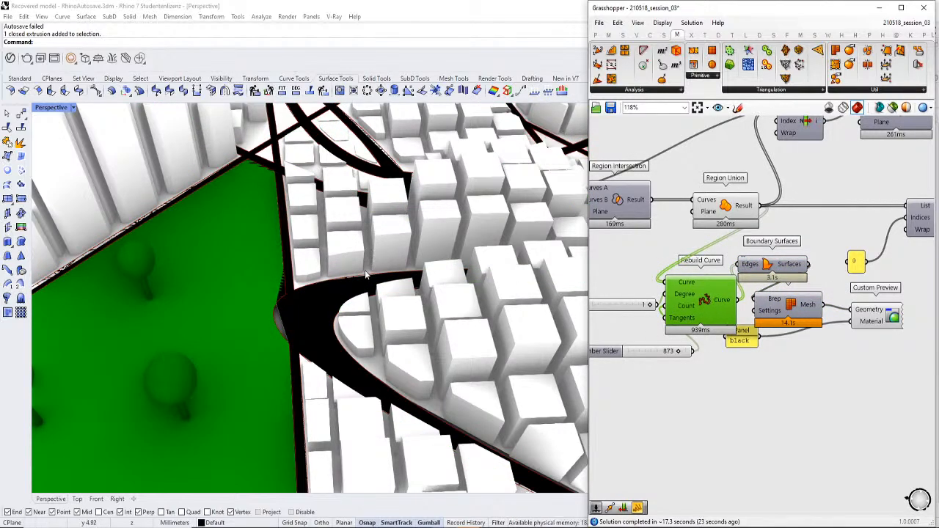
{"action": "scroll", "coordinate": [308, 357], "scroll_direction": "up", "scroll_amount": 3}
{"action": "scroll", "coordinate": [311, 360], "scroll_direction": "down", "scroll_amount": 1}
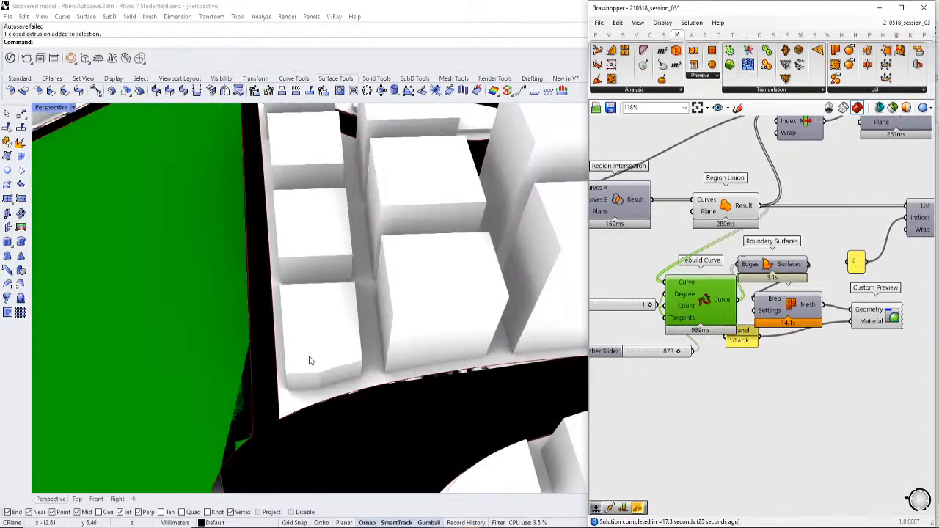
{"action": "scroll", "coordinate": [309, 360], "scroll_direction": "down", "scroll_amount": 3}
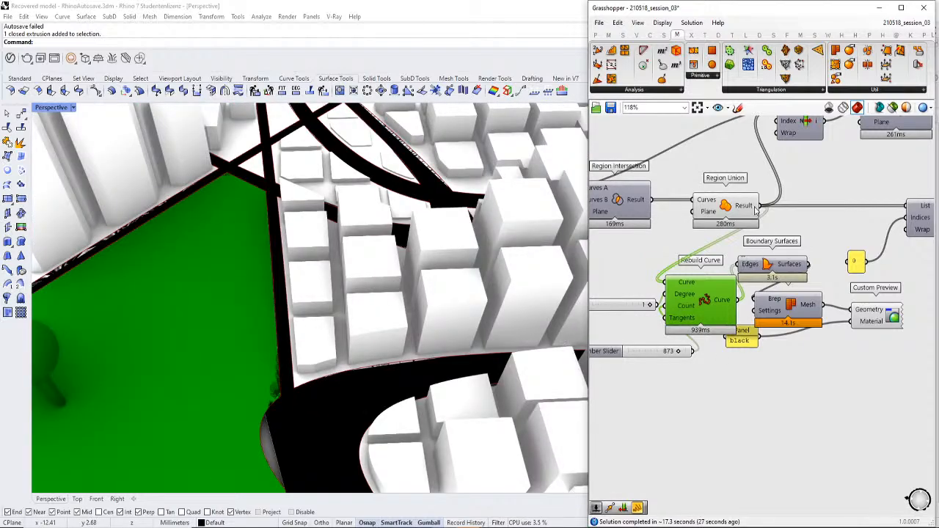
Wire the Region Union result directly into the street Custom Preview's geometry input and disable that Custom Preview.
{"action": "left_click_drag", "start_coordinate": [756, 211], "coordinate": [851, 312]}
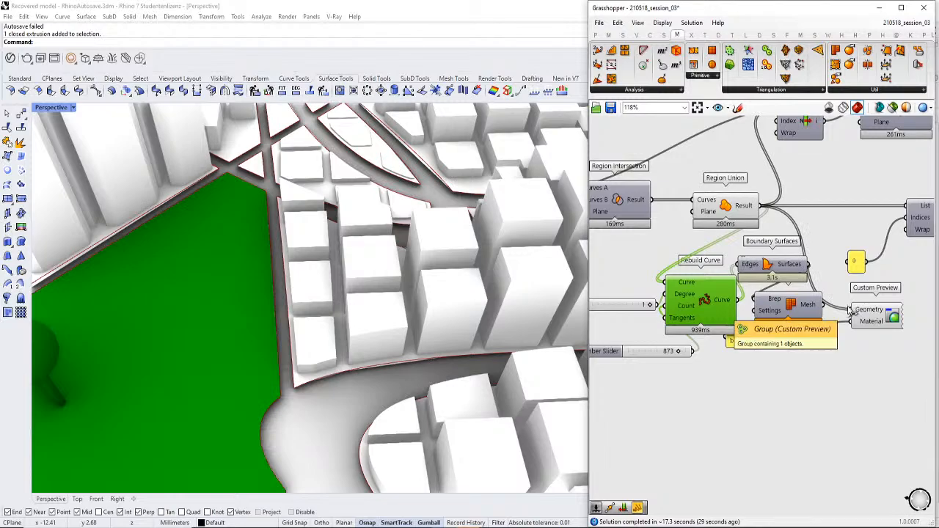
{"action": "left_click", "coordinate": [874, 321]}
{"action": "scroll", "coordinate": [880, 320], "scroll_direction": "up", "scroll_amount": 1}
{"action": "middle_click", "coordinate": [878, 317]}
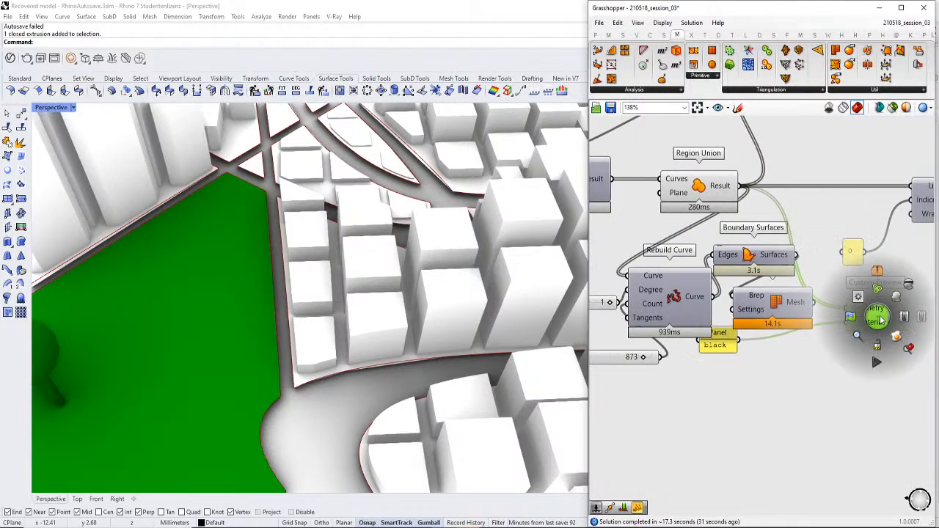
{"action": "left_click", "coordinate": [926, 317]}
Delete the Mesh Brep, Boundary Surfaces and Rebuild Curve components below Region Union together with the two number sliders.
{"action": "left_click", "coordinate": [796, 303]}
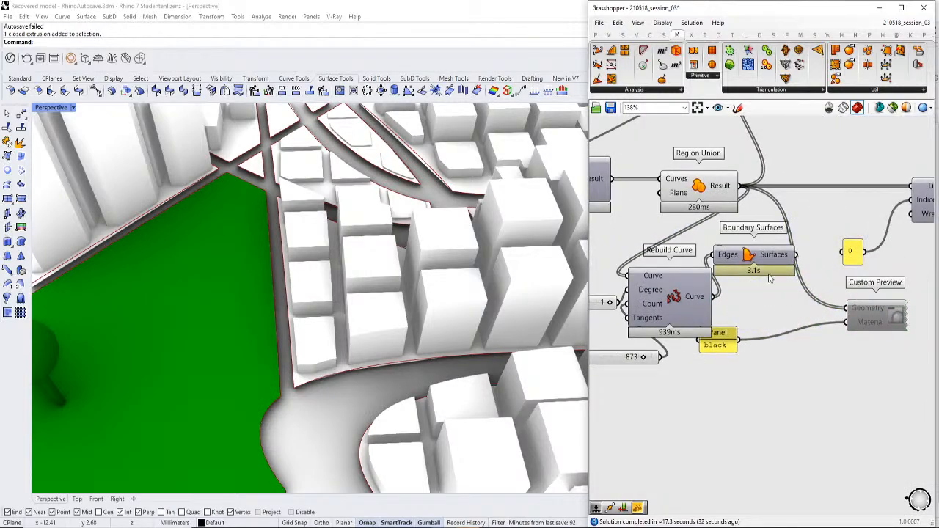
{"action": "left_click", "coordinate": [756, 255], "text": "shift"}
{"action": "key", "text": "Delete"}
{"action": "left_click", "coordinate": [669, 309]}
{"action": "key", "text": "Delete"}
{"action": "right_click_drag", "start_coordinate": [615, 279], "coordinate": [695, 255]}
{"action": "left_click_drag", "start_coordinate": [695, 255], "coordinate": [663, 334]}
{"action": "key", "text": "Delete"}
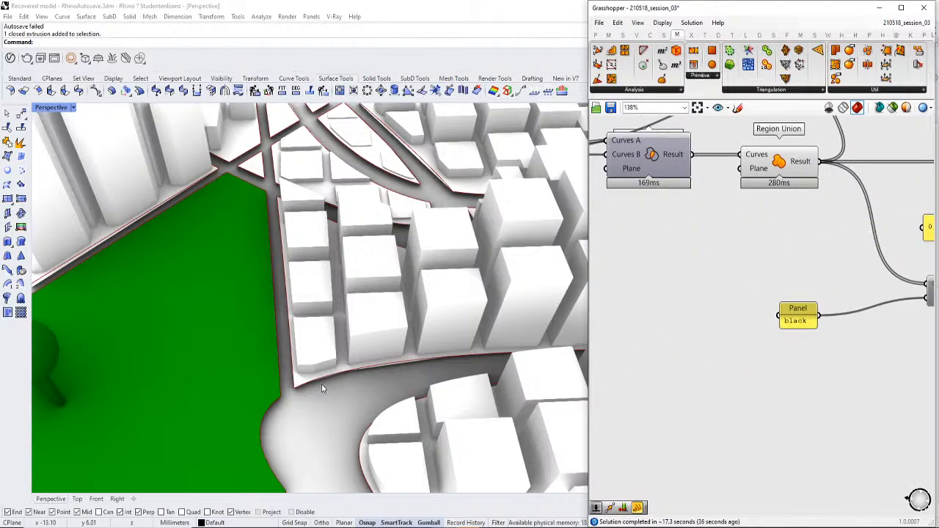
Inspect the streets and paths between the buildings and trees, close up and across the whole city.
{"action": "scroll", "coordinate": [321, 389], "scroll_direction": "down", "scroll_amount": 10}
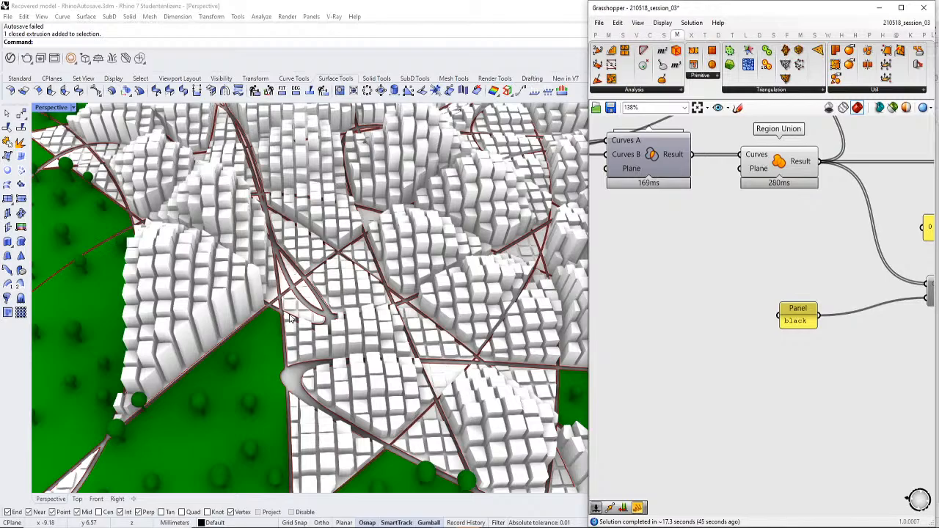
{"action": "scroll", "coordinate": [290, 323], "scroll_direction": "down", "scroll_amount": 5}
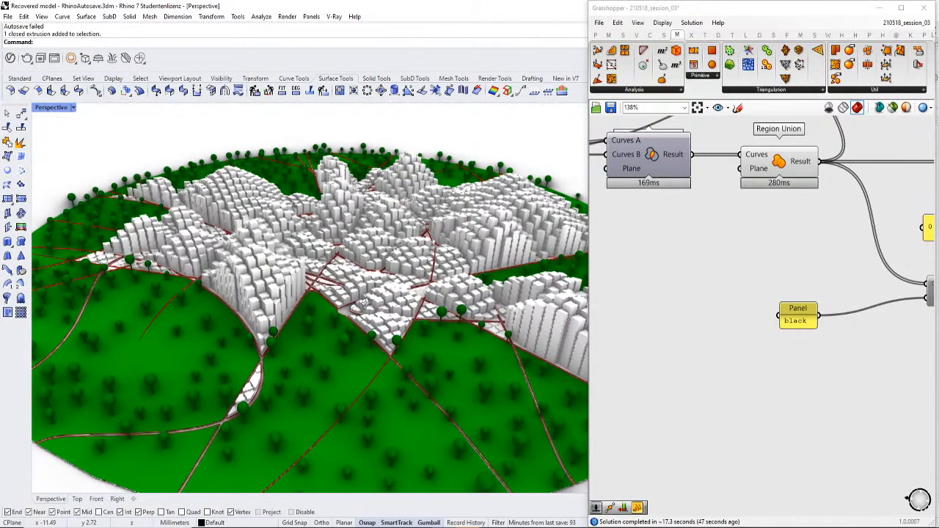
{"action": "scroll", "coordinate": [270, 379], "scroll_direction": "up", "scroll_amount": 6}
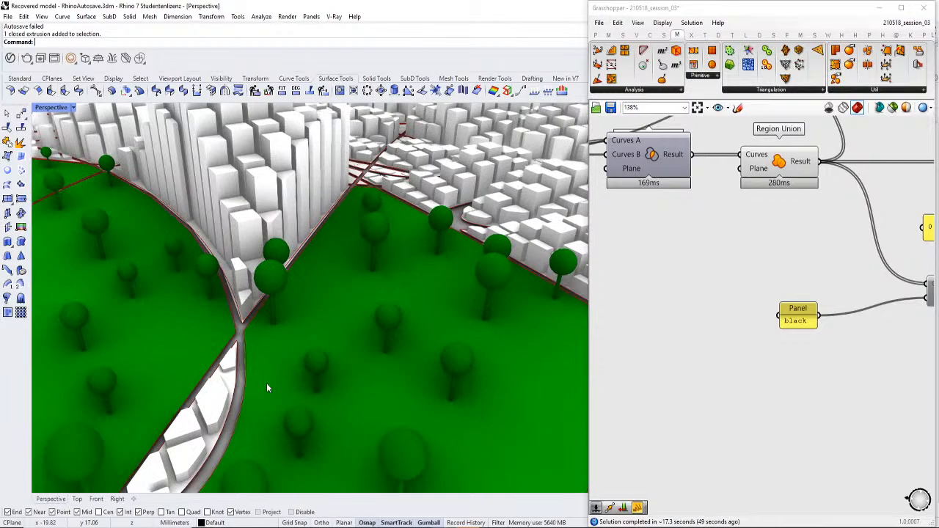
{"action": "scroll", "coordinate": [267, 383], "scroll_direction": "down", "scroll_amount": 6}
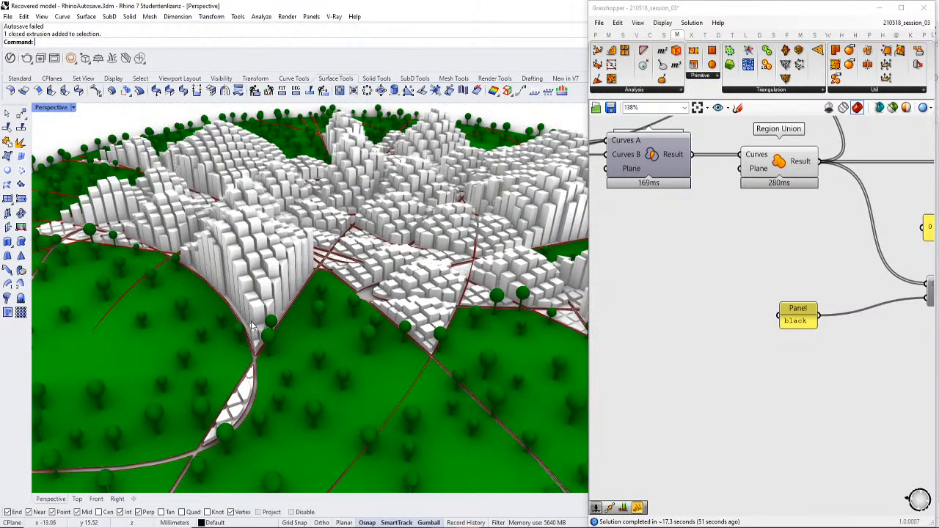
{"action": "scroll", "coordinate": [308, 319], "scroll_direction": "up", "scroll_amount": 5}
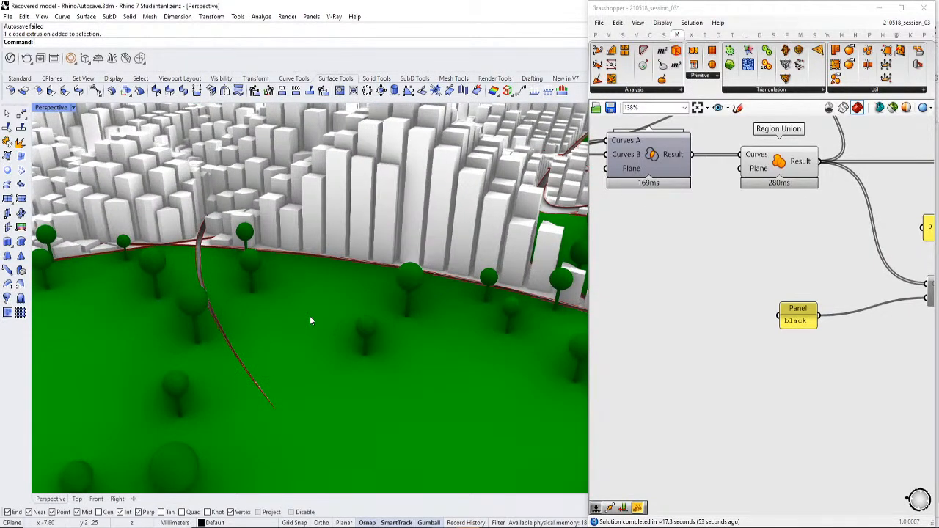
{"action": "scroll", "coordinate": [358, 337], "scroll_direction": "down", "scroll_amount": 5}
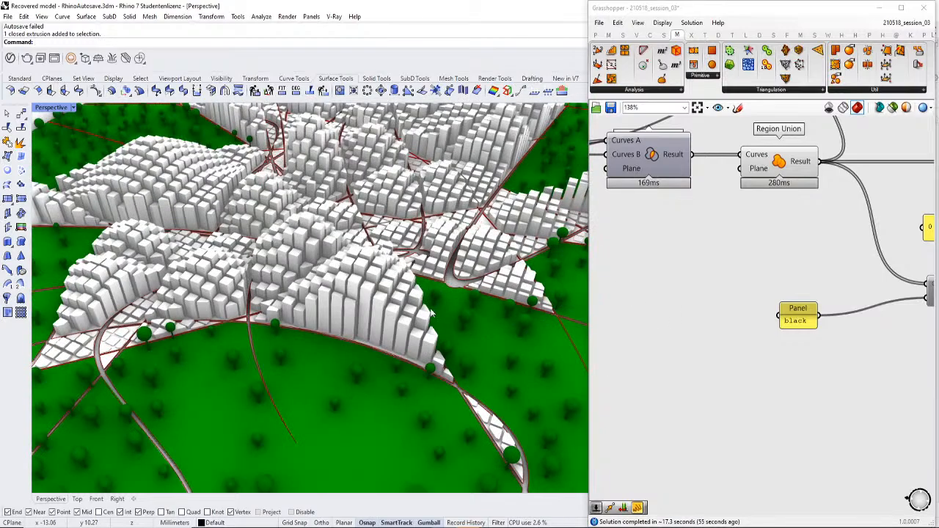
Examine the seed Multiplication component near Populate 2D and where its inputs are wired across the definition.
{"action": "scroll", "coordinate": [784, 297], "scroll_direction": "down", "scroll_amount": 4}
{"action": "scroll", "coordinate": [783, 297], "scroll_direction": "down", "scroll_amount": 4}
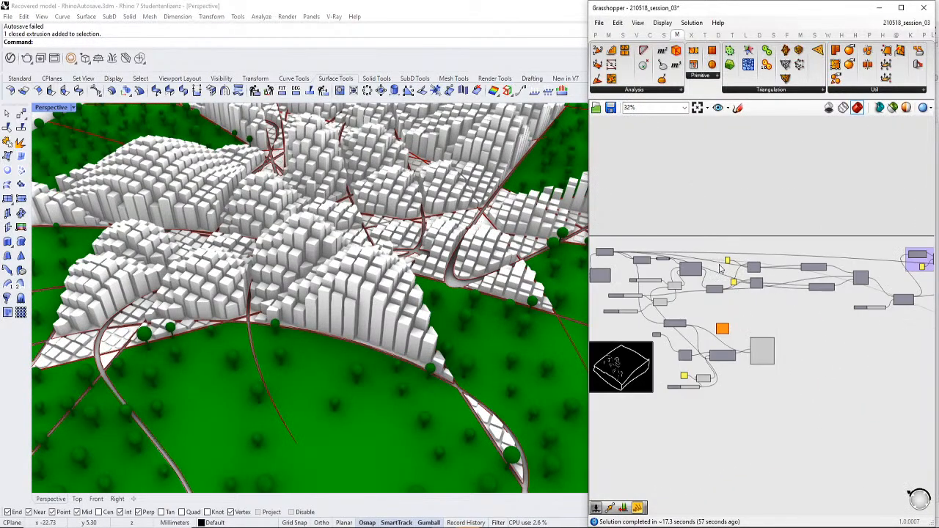
{"action": "scroll", "coordinate": [720, 270], "scroll_direction": "up", "scroll_amount": 8}
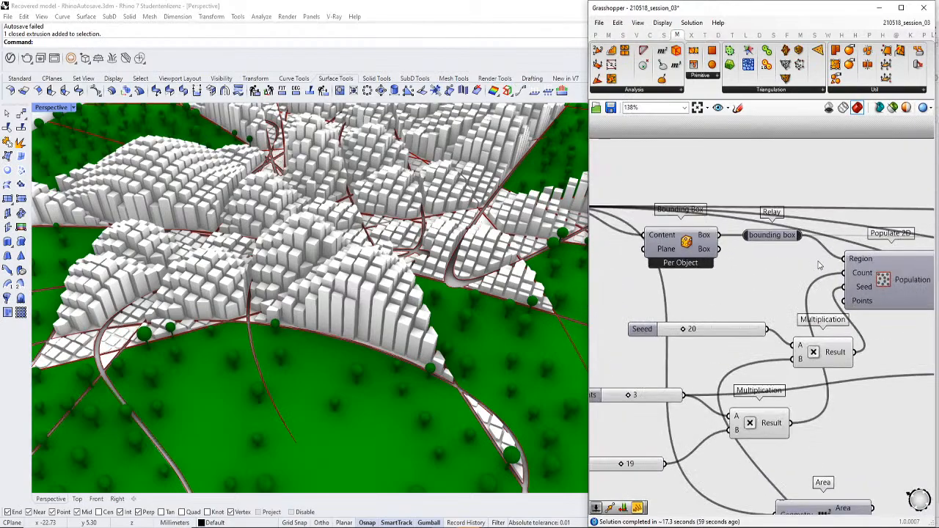
{"action": "scroll", "coordinate": [821, 266], "scroll_direction": "up", "scroll_amount": 1}
{"action": "right_click_drag", "start_coordinate": [677, 320], "coordinate": [757, 296]}
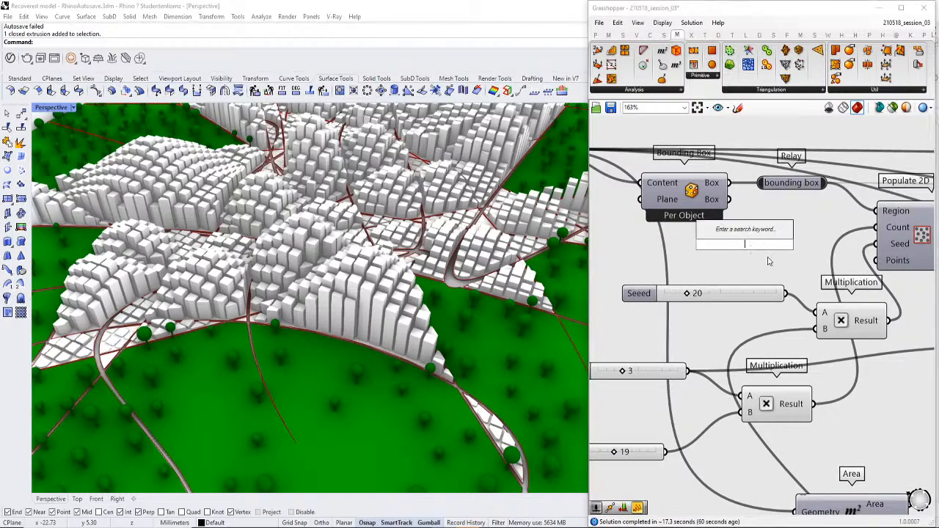
{"action": "left_click", "coordinate": [860, 323]}
{"action": "scroll", "coordinate": [862, 327], "scroll_direction": "down", "scroll_amount": 5}
{"action": "scroll", "coordinate": [820, 269], "scroll_direction": "down", "scroll_amount": 1}
{"action": "right_click_drag", "start_coordinate": [843, 320], "coordinate": [828, 306]}
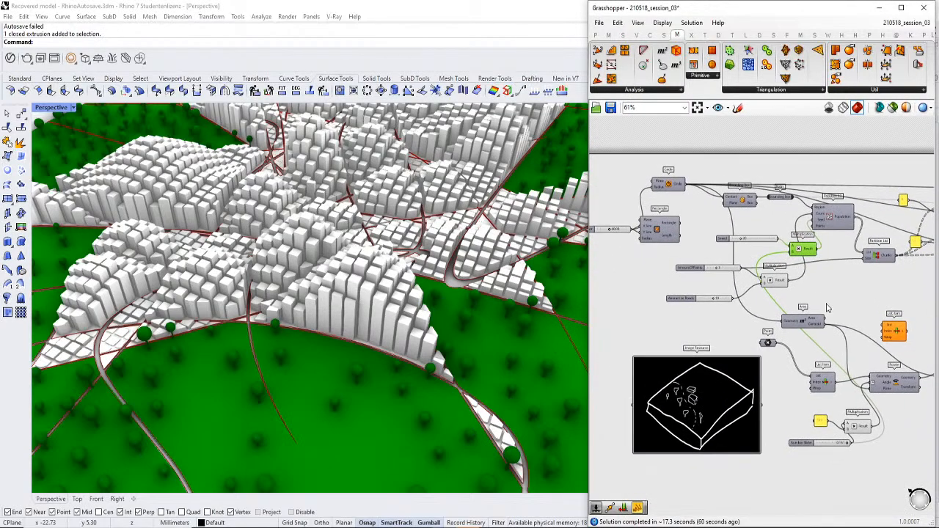
{"action": "scroll", "coordinate": [757, 244], "scroll_direction": "up", "scroll_amount": 4}
{"action": "scroll", "coordinate": [790, 270], "scroll_direction": "down", "scroll_amount": 6}
{"action": "scroll", "coordinate": [807, 433], "scroll_direction": "up", "scroll_amount": 5}
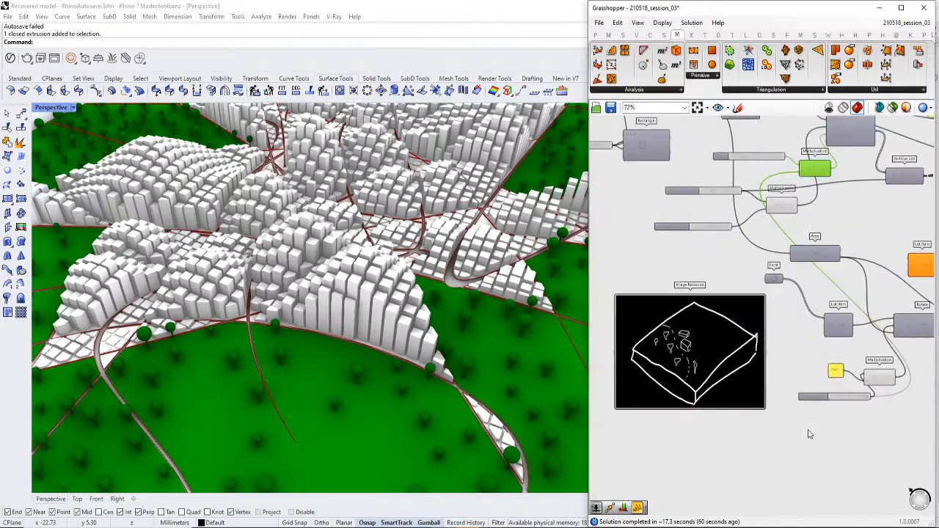
Examine the Populate 2D component and the two multiplications that feed its count and seed inputs.
{"action": "scroll", "coordinate": [799, 436], "scroll_direction": "down", "scroll_amount": 2}
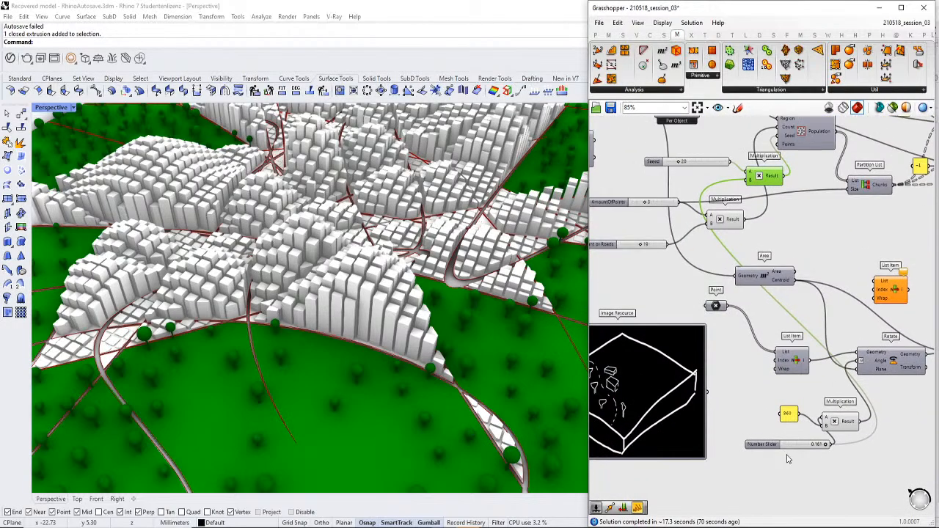
{"action": "scroll", "coordinate": [864, 238], "scroll_direction": "up", "scroll_amount": 1}
{"action": "left_click", "coordinate": [820, 151]}
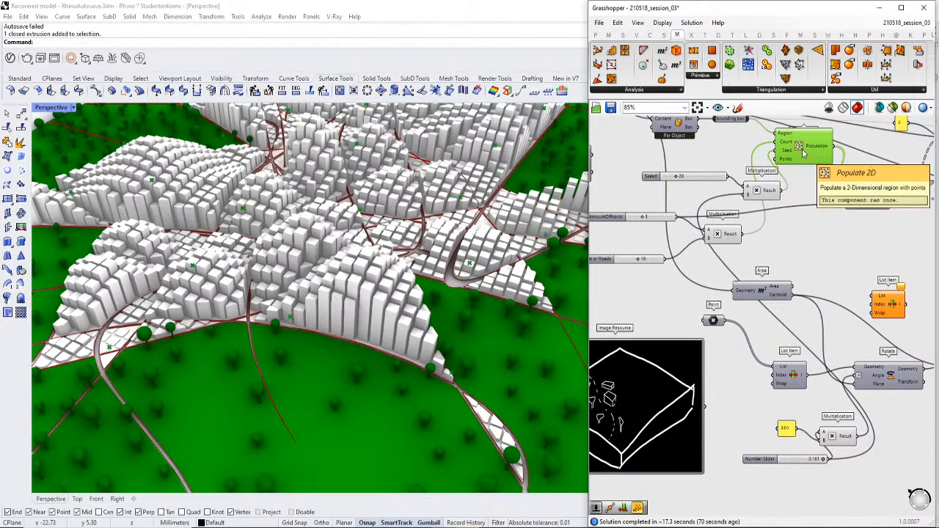
{"action": "scroll", "coordinate": [824, 281], "scroll_direction": "down", "scroll_amount": 3}
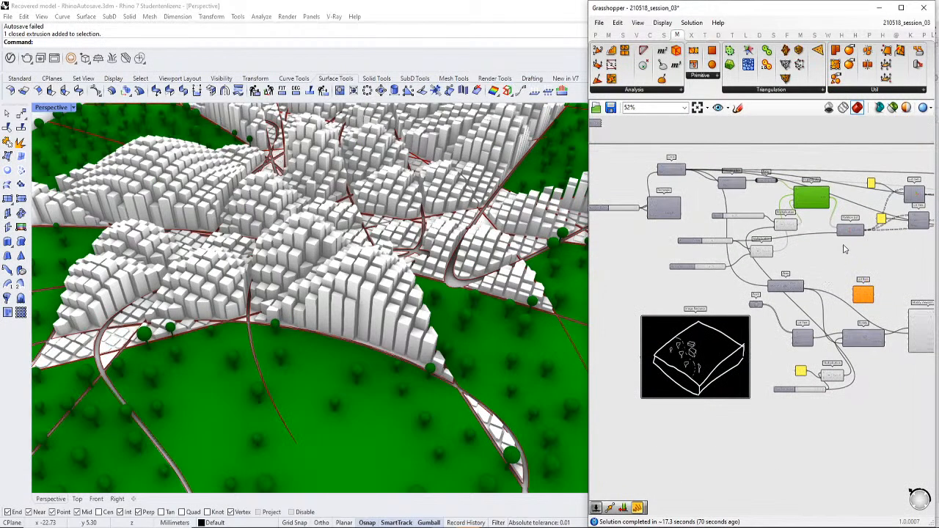
{"action": "scroll", "coordinate": [752, 192], "scroll_direction": "up", "scroll_amount": 3}
{"action": "right_click_drag", "start_coordinate": [834, 237], "coordinate": [775, 214]}
{"action": "scroll", "coordinate": [750, 191], "scroll_direction": "down", "scroll_amount": 2}
{"action": "scroll", "coordinate": [775, 214], "scroll_direction": "up", "scroll_amount": 3}
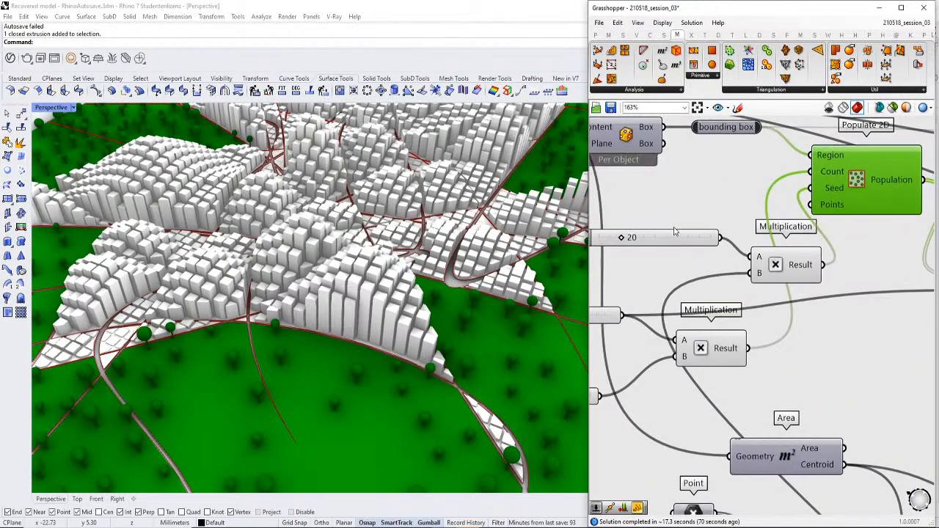
Set the Number Slider beside the 360 panel to 0.160.
{"action": "scroll", "coordinate": [775, 213], "scroll_direction": "down", "scroll_amount": 3}
{"action": "scroll", "coordinate": [813, 408], "scroll_direction": "up", "scroll_amount": 5}
{"action": "left_click", "coordinate": [778, 397]}
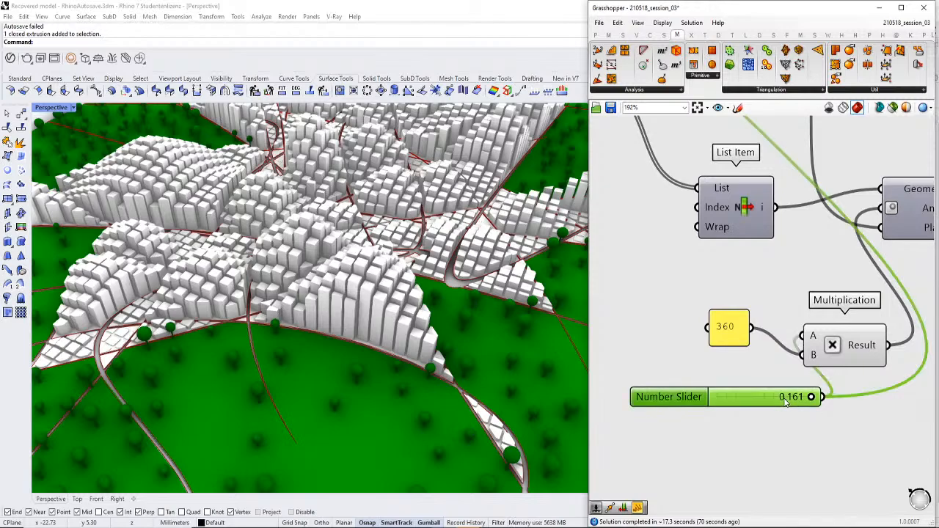
{"action": "double_click", "coordinate": [756, 397]}
{"action": "left_click", "coordinate": [754, 398]}
{"action": "type", "text": "0"}
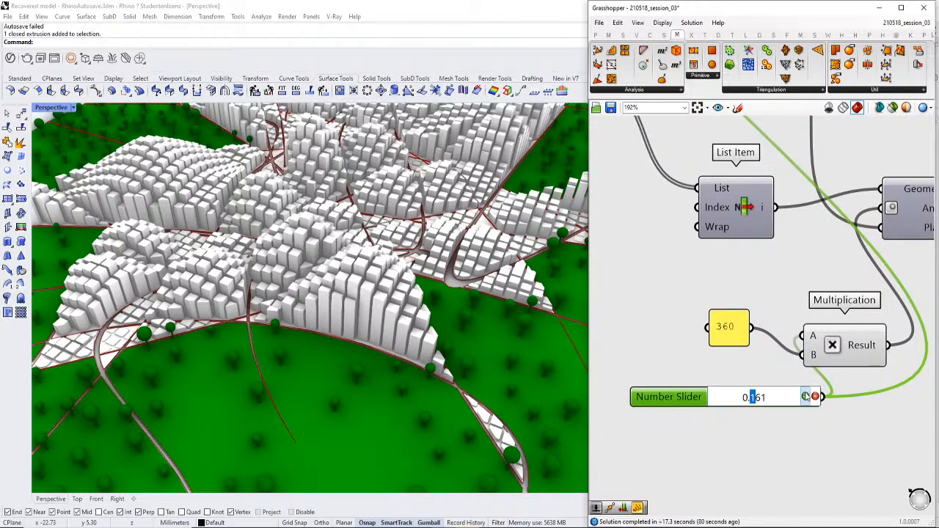
{"action": "left_click", "coordinate": [815, 396]}
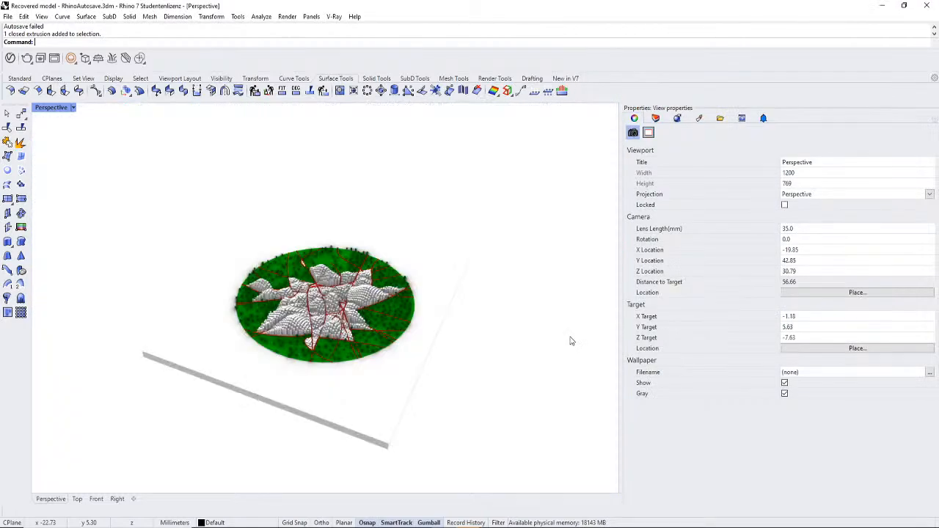
Inspect the regenerated circular city as a whole and close up between the building blocks and streets.
{"action": "scroll", "coordinate": [316, 296], "scroll_direction": "up", "scroll_amount": 5}
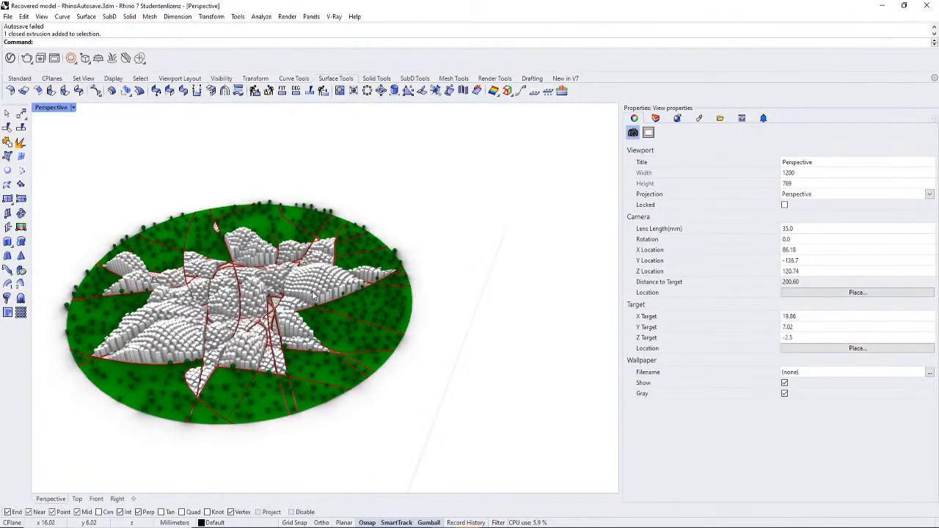
{"action": "right_click_drag", "start_coordinate": [349, 296], "coordinate": [399, 263]}
{"action": "scroll", "coordinate": [401, 264], "scroll_direction": "down", "scroll_amount": 3}
{"action": "scroll", "coordinate": [235, 375], "scroll_direction": "up", "scroll_amount": 5}
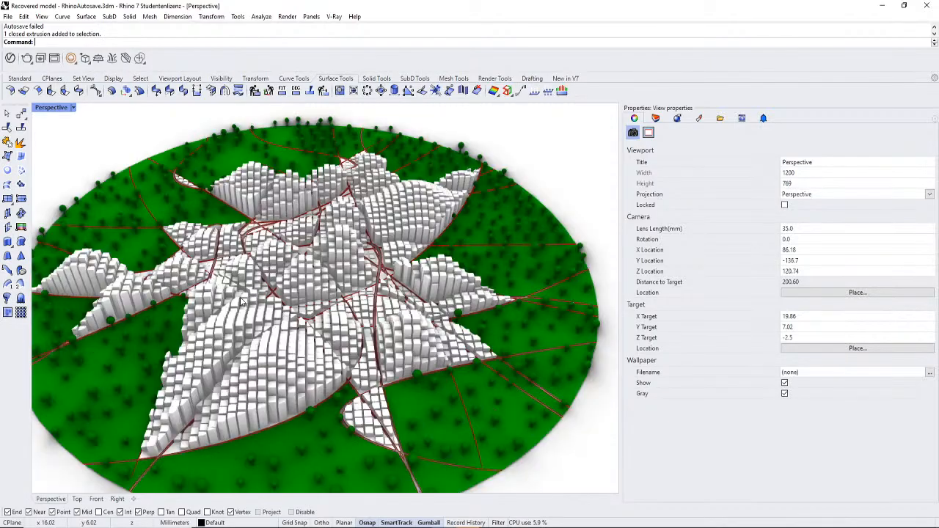
{"action": "right_click_drag", "start_coordinate": [243, 302], "coordinate": [444, 338]}
{"action": "scroll", "coordinate": [444, 337], "scroll_direction": "up", "scroll_amount": 8}
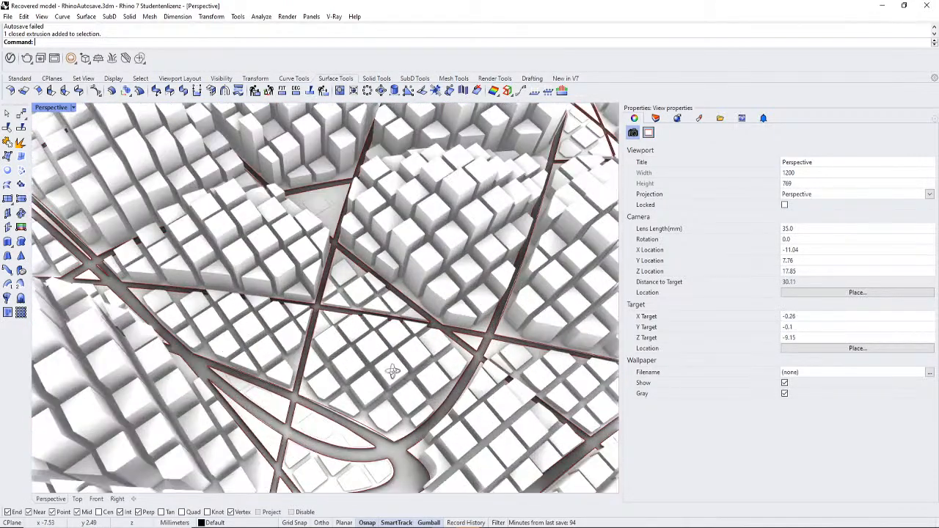
{"action": "right_click_drag", "start_coordinate": [393, 370], "coordinate": [445, 248]}
{"action": "scroll", "coordinate": [445, 240], "scroll_direction": "up", "scroll_amount": 2}
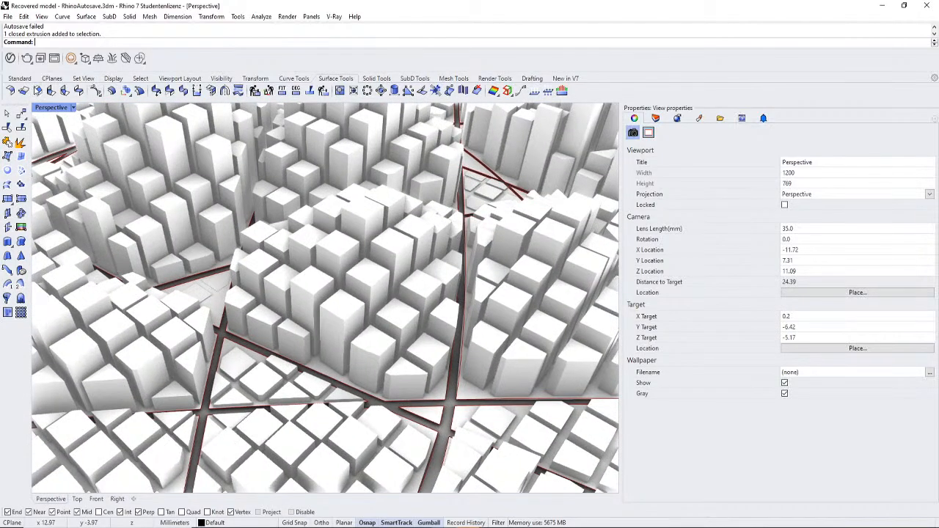
Try the Grasshopper display mode in the Perspective viewport and view the city from a lower angle.
{"action": "left_click", "coordinate": [52, 108]}
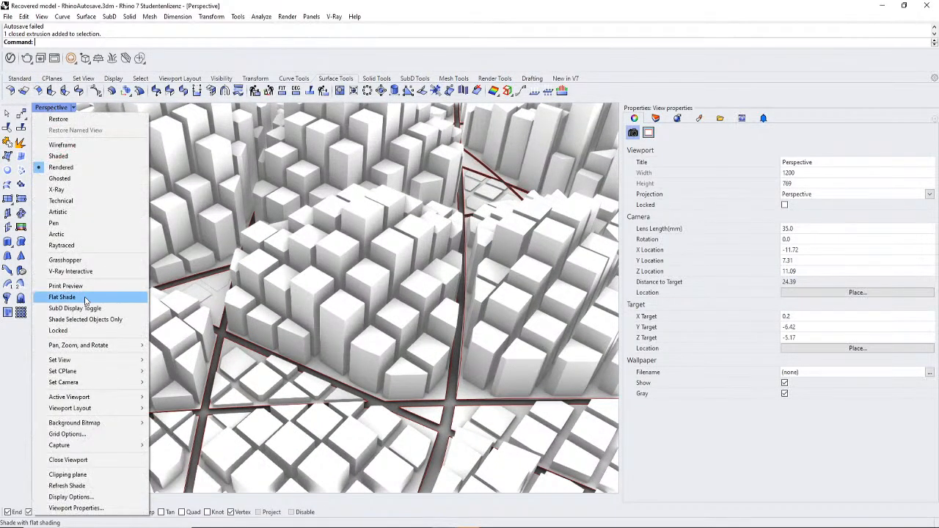
{"action": "left_click", "coordinate": [65, 260]}
{"action": "scroll", "coordinate": [254, 273], "scroll_direction": "down", "scroll_amount": 5}
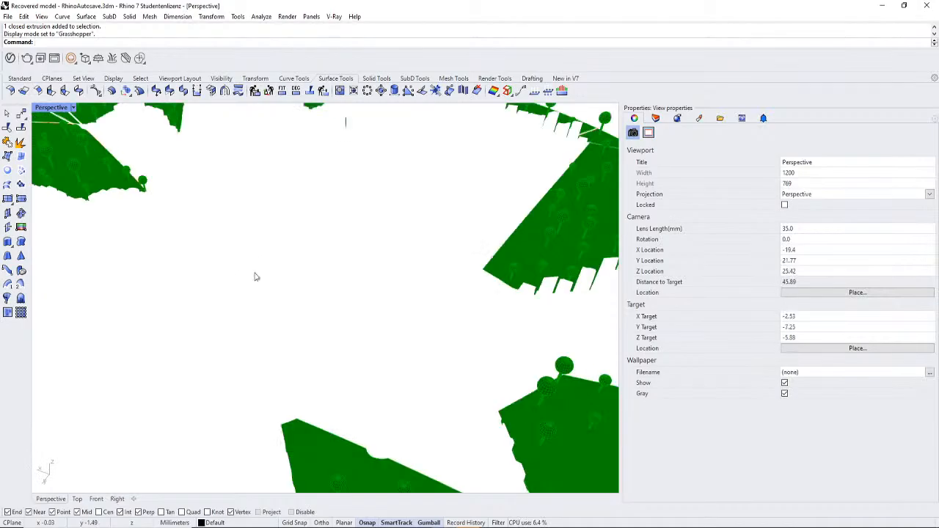
{"action": "mouse_move", "coordinate": [254, 276]}
{"action": "right_mouse_down"}
{"action": "mouse_move", "coordinate": [269, 250]}
{"action": "mouse_move", "coordinate": [258, 264]}
{"action": "right_mouse_up"}
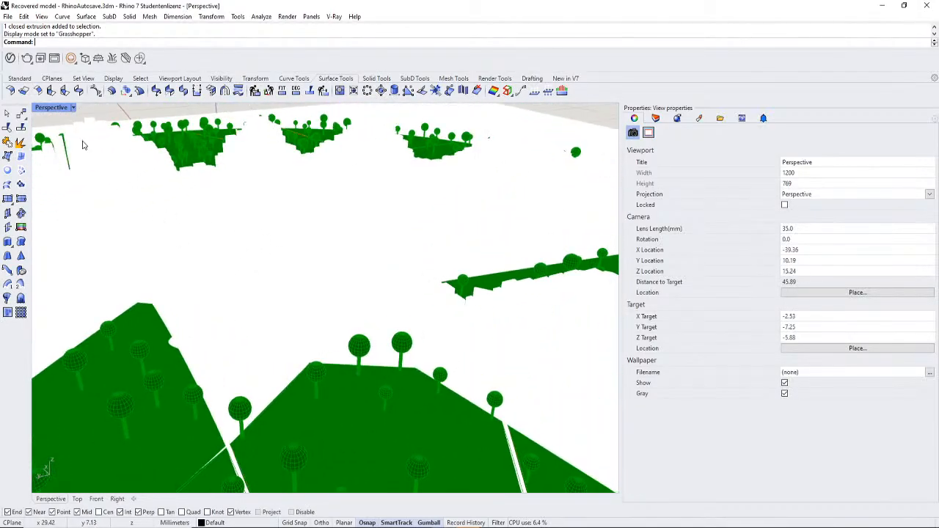
Set the Perspective viewport to Wireframe display and view the buildings and streets up close.
{"action": "left_click", "coordinate": [42, 110]}
{"action": "left_click", "coordinate": [61, 145]}
{"action": "scroll", "coordinate": [264, 247], "scroll_direction": "up", "scroll_amount": 4}
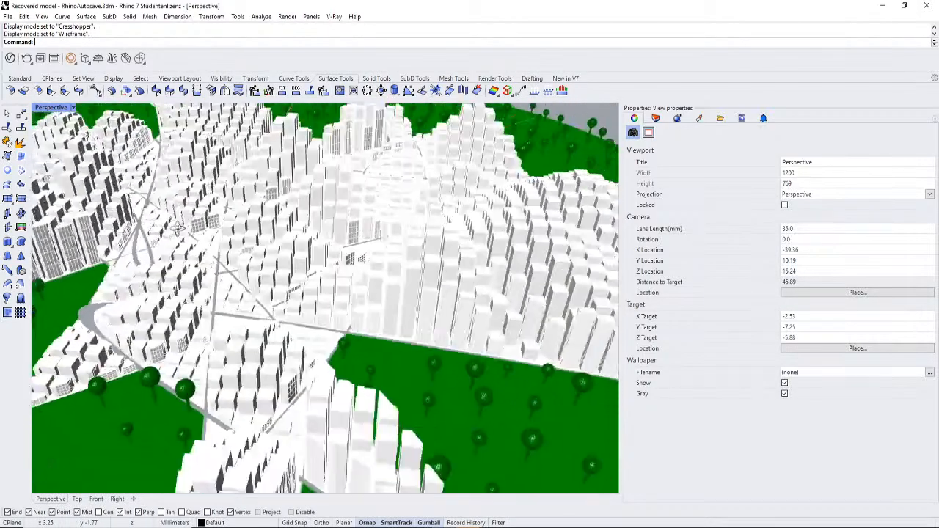
{"action": "right_click_drag", "start_coordinate": [265, 246], "coordinate": [189, 213]}
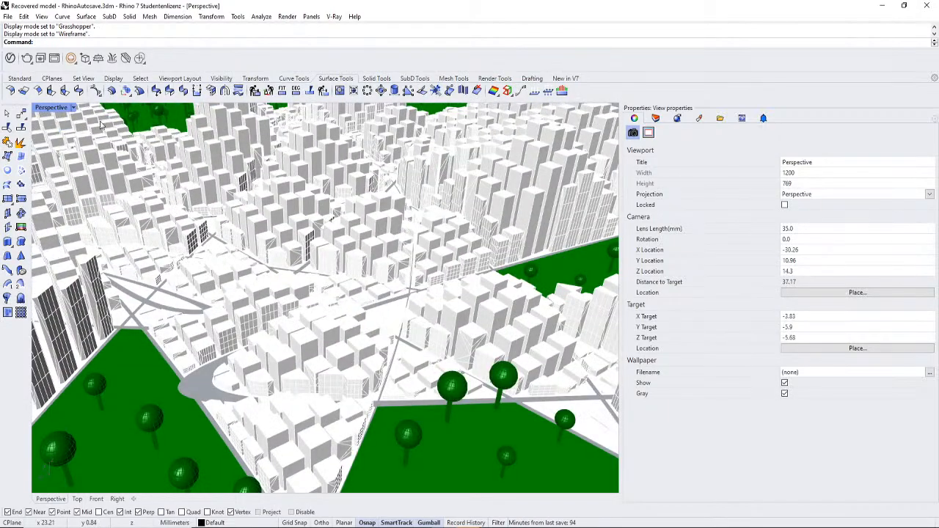
Try the Shaded display mode and the Flat Shade option on the city in the Perspective viewport.
{"action": "left_click", "coordinate": [65, 111]}
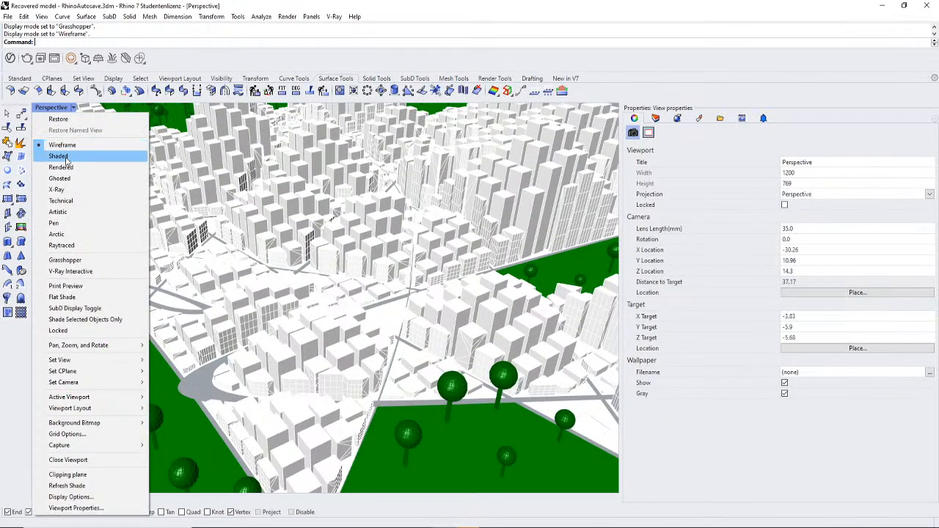
{"action": "left_click", "coordinate": [67, 159]}
{"action": "mouse_move", "coordinate": [216, 223]}
{"action": "right_mouse_down"}
{"action": "mouse_move", "coordinate": [368, 246]}
{"action": "mouse_move", "coordinate": [313, 253]}
{"action": "right_mouse_up"}
{"action": "left_click", "coordinate": [44, 110]}
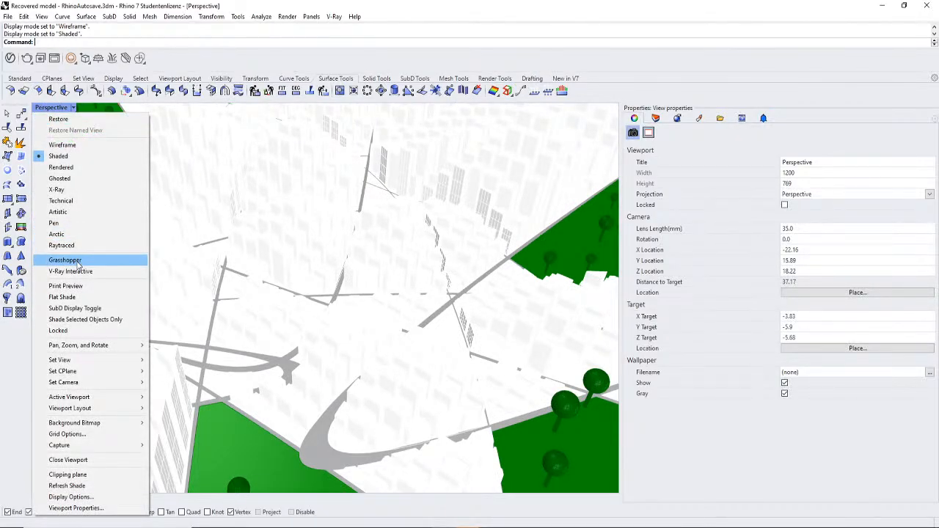
{"action": "left_click", "coordinate": [62, 297]}
{"action": "right_click_drag", "start_coordinate": [146, 286], "coordinate": [188, 253]}
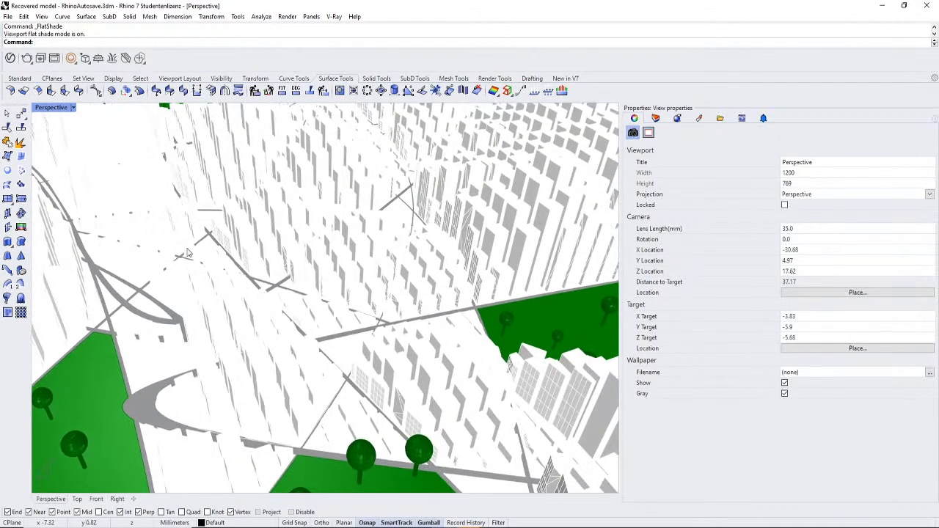
Set the Perspective viewport back to Rendered display and view the city blocks from another side.
{"action": "left_click", "coordinate": [50, 107]}
{"action": "left_click", "coordinate": [70, 168]}
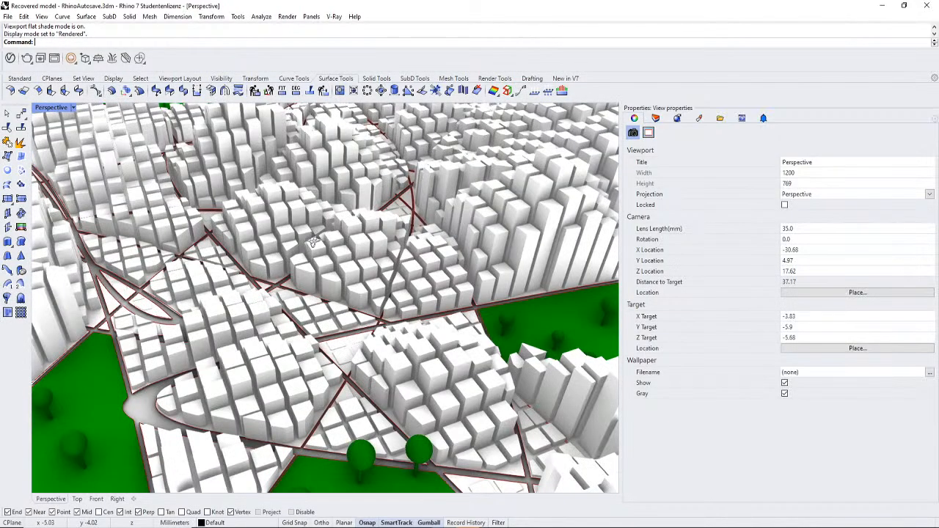
{"action": "right_click_drag", "start_coordinate": [315, 242], "coordinate": [342, 242]}
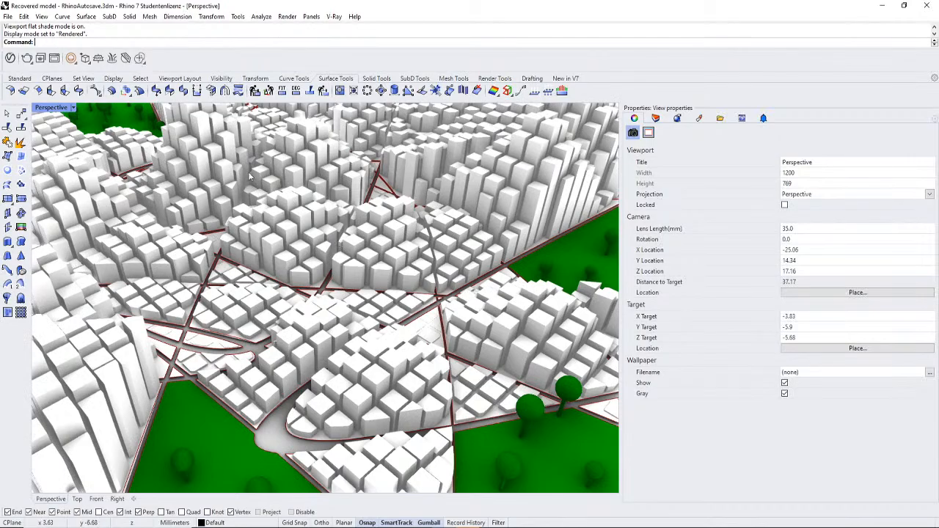
Change the Perspective viewport to Wireframe and inspect the whole circular site and the central blocks.
{"action": "left_click", "coordinate": [56, 109]}
{"action": "left_click", "coordinate": [62, 138]}
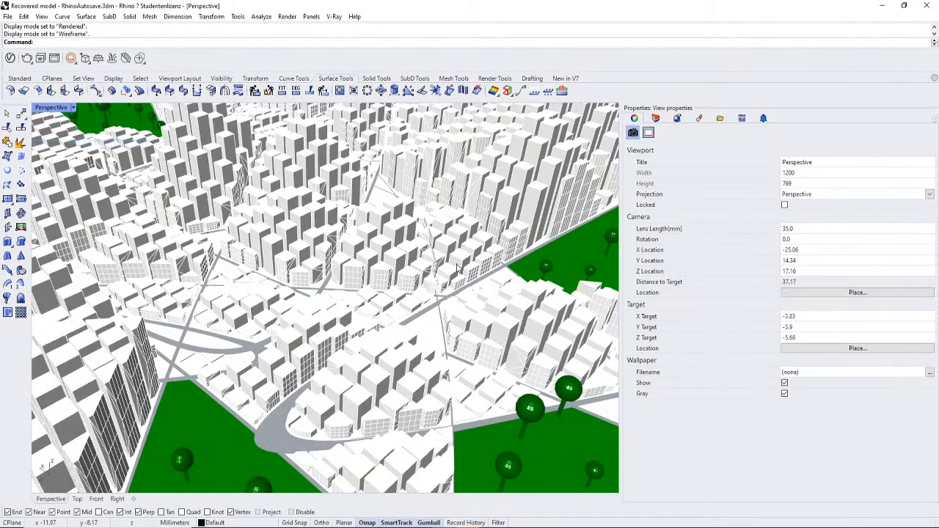
{"action": "right_click_drag", "start_coordinate": [474, 270], "coordinate": [337, 295]}
{"action": "scroll", "coordinate": [389, 243], "scroll_direction": "down", "scroll_amount": 3}
{"action": "scroll", "coordinate": [412, 232], "scroll_direction": "down", "scroll_amount": 3}
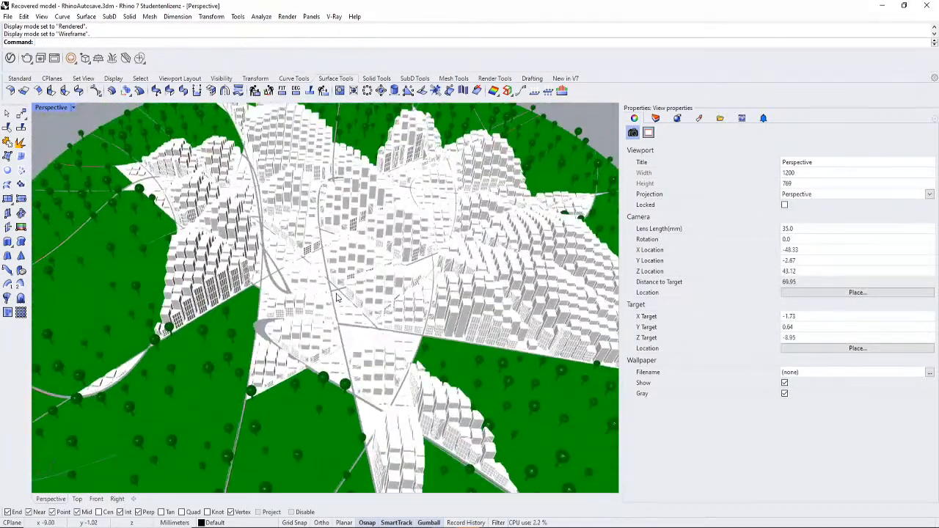
{"action": "scroll", "coordinate": [336, 295], "scroll_direction": "down", "scroll_amount": 2}
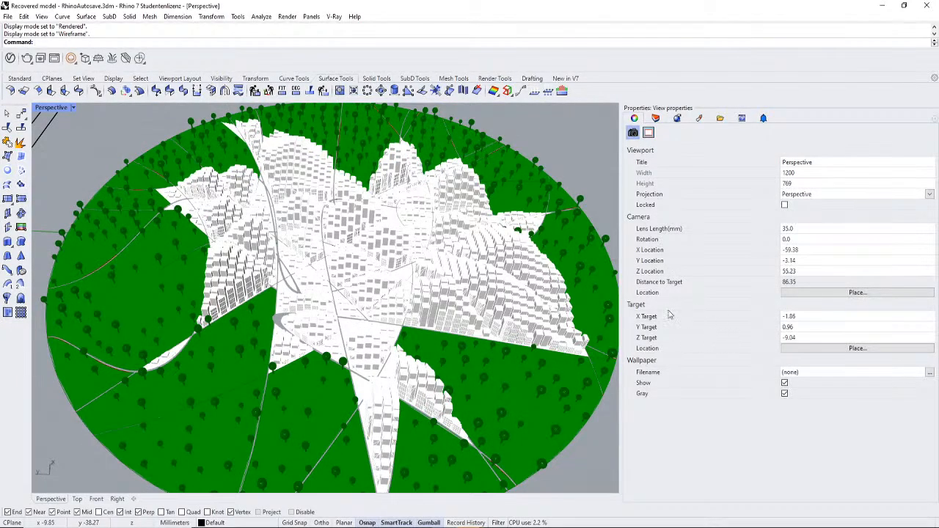
{"action": "right_click_drag", "start_coordinate": [397, 312], "coordinate": [433, 276]}
{"action": "scroll", "coordinate": [383, 255], "scroll_direction": "up", "scroll_amount": 6}
{"action": "mouse_move", "coordinate": [383, 250]}
{"action": "right_mouse_down"}
{"action": "mouse_move", "coordinate": [376, 252]}
{"action": "mouse_move", "coordinate": [390, 254]}
{"action": "right_mouse_up"}
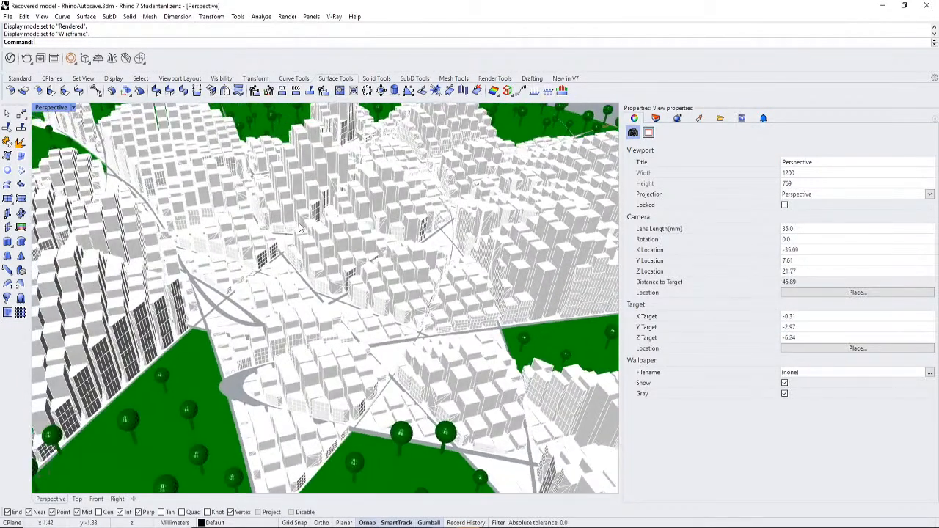
Return the Perspective viewport to the Rendered display mode and view the city from a low angle.
{"action": "left_click", "coordinate": [57, 108]}
{"action": "left_click", "coordinate": [59, 169]}
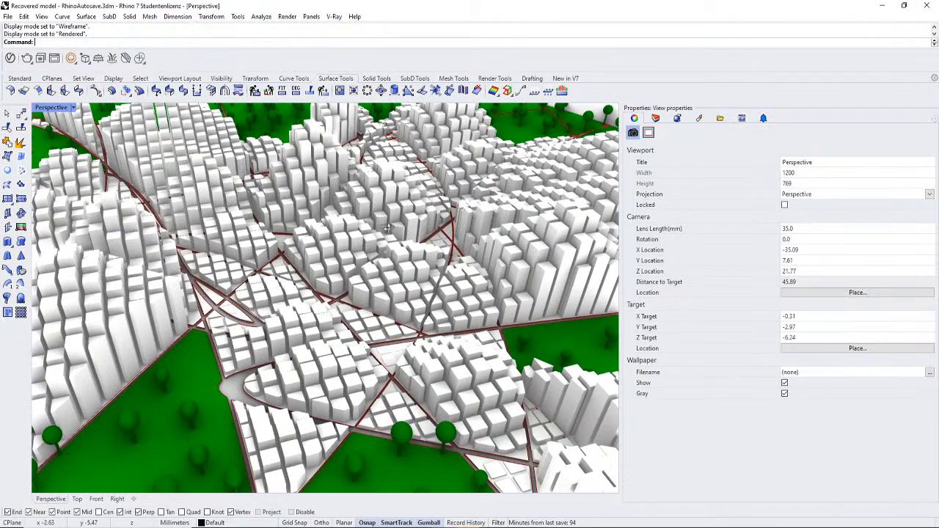
{"action": "right_click_drag", "start_coordinate": [387, 229], "coordinate": [449, 201]}
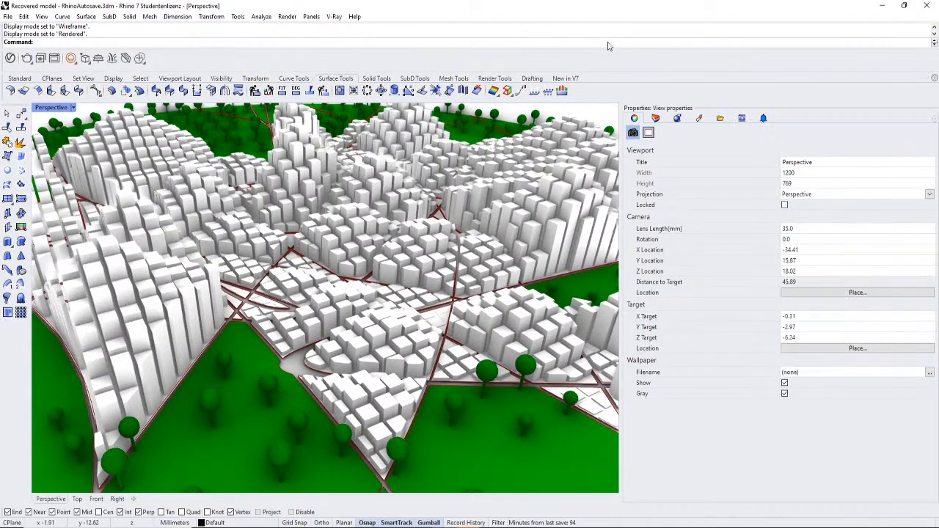
Reopen the Grasshopper window and examine the Extrude, Move, Merge and Mesh Brep chain, including the Extrude's Base input.
{"action": "type", "text": "Grasshopper"}
{"action": "key", "text": "Return"}
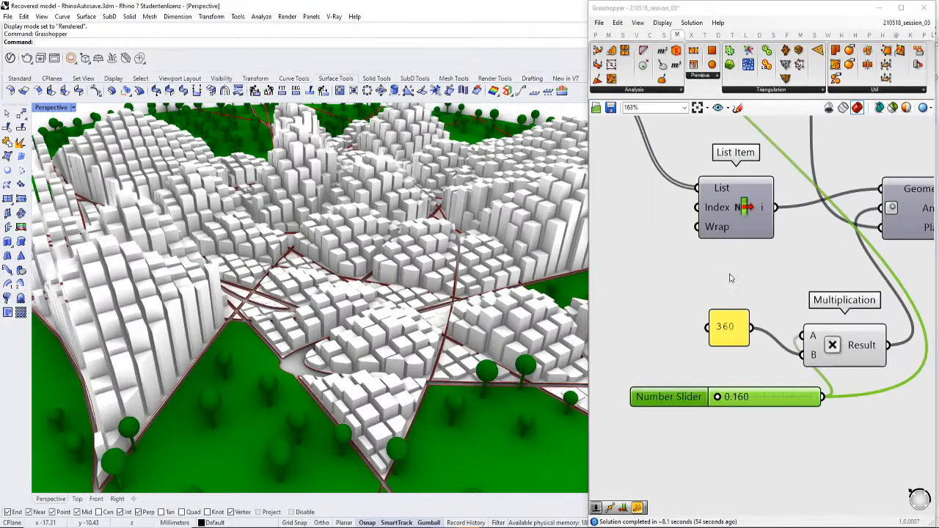
{"action": "scroll", "coordinate": [730, 278], "scroll_direction": "down", "scroll_amount": 10}
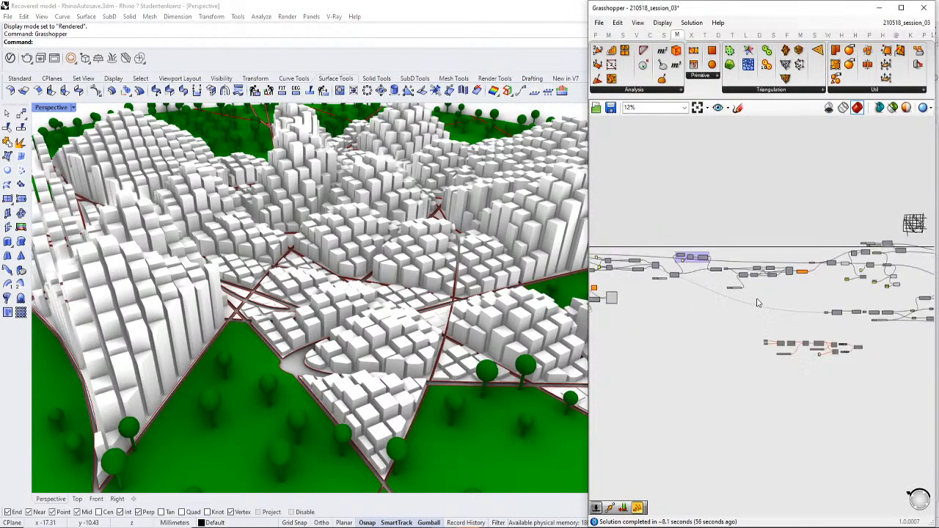
{"action": "scroll", "coordinate": [758, 303], "scroll_direction": "down", "scroll_amount": 1}
{"action": "right_click_drag", "start_coordinate": [926, 318], "coordinate": [798, 321]}
{"action": "scroll", "coordinate": [785, 307], "scroll_direction": "up", "scroll_amount": 10}
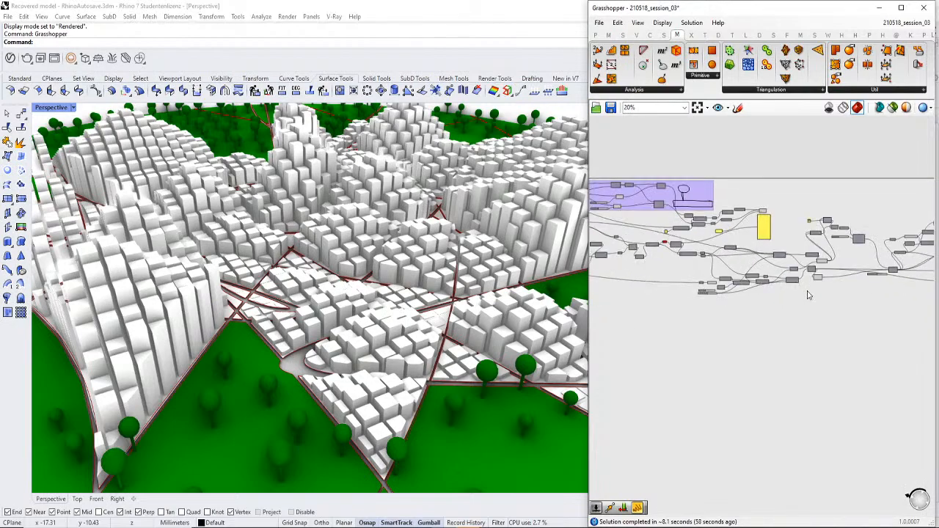
{"action": "left_click_drag", "start_coordinate": [731, 258], "coordinate": [732, 250]}
{"action": "right_click_drag", "start_coordinate": [741, 251], "coordinate": [841, 266]}
{"action": "scroll", "coordinate": [822, 273], "scroll_direction": "down", "scroll_amount": 2}
{"action": "scroll", "coordinate": [766, 289], "scroll_direction": "up", "scroll_amount": 3}
{"action": "right_click_drag", "start_coordinate": [742, 272], "coordinate": [843, 290]}
{"action": "scroll", "coordinate": [767, 289], "scroll_direction": "up", "scroll_amount": 1}
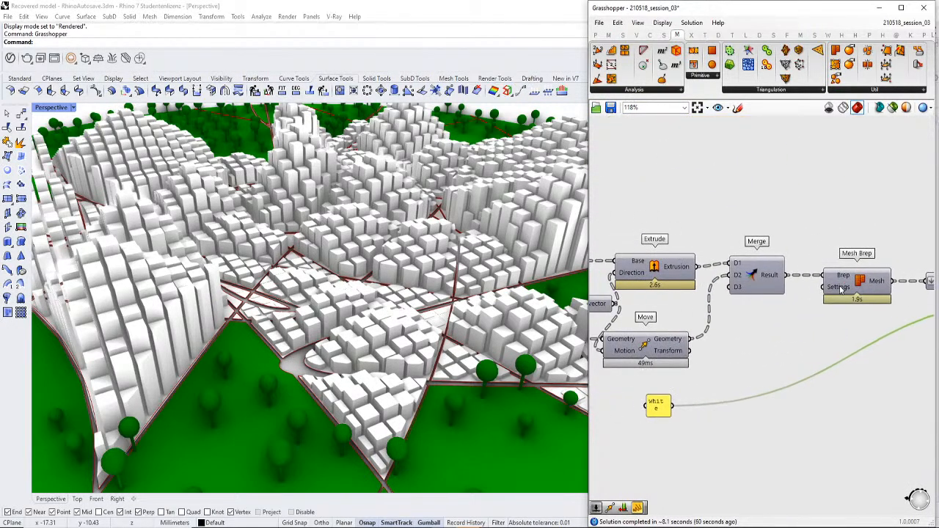
{"action": "scroll", "coordinate": [804, 291], "scroll_direction": "down", "scroll_amount": 2}
{"action": "right_click_drag", "start_coordinate": [697, 270], "coordinate": [755, 272]}
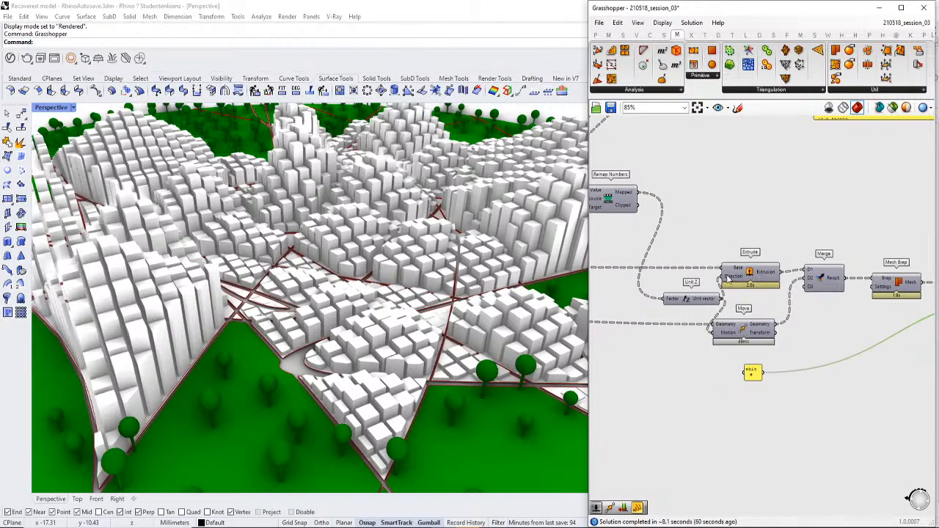
{"action": "mouse_move", "coordinate": [729, 272]}
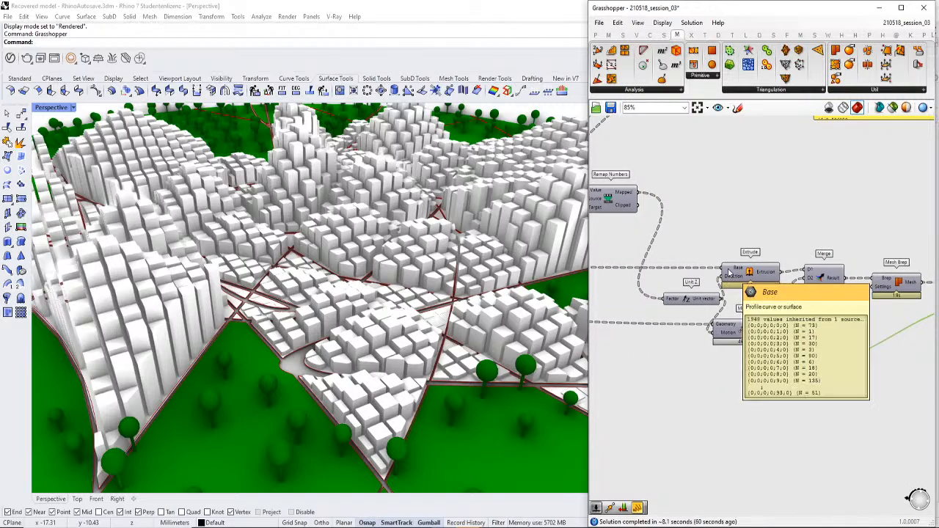
{"action": "scroll", "coordinate": [729, 273], "scroll_direction": "down", "scroll_amount": 1}
Inspect the extruded buildings from above, across several districts and close up around the street junctions.
{"action": "right_click_drag", "start_coordinate": [467, 273], "coordinate": [449, 314]}
{"action": "scroll", "coordinate": [449, 314], "scroll_direction": "down", "scroll_amount": 4}
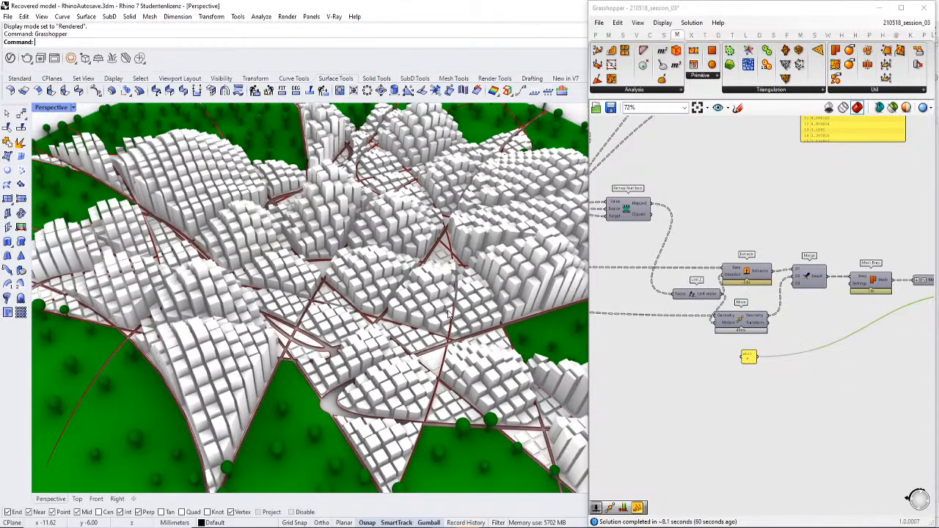
{"action": "scroll", "coordinate": [445, 311], "scroll_direction": "down", "scroll_amount": 2}
{"action": "scroll", "coordinate": [419, 304], "scroll_direction": "up", "scroll_amount": 12}
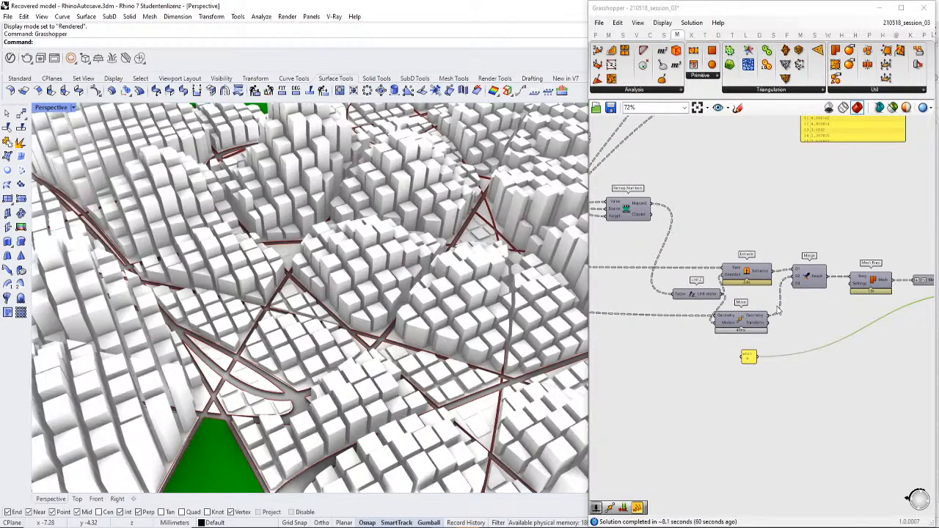
Check the Extrude and Merge outputs and turn on the preview of the Merge component.
{"action": "right_click_drag", "start_coordinate": [774, 280], "coordinate": [734, 271]}
{"action": "mouse_move", "coordinate": [725, 267]}
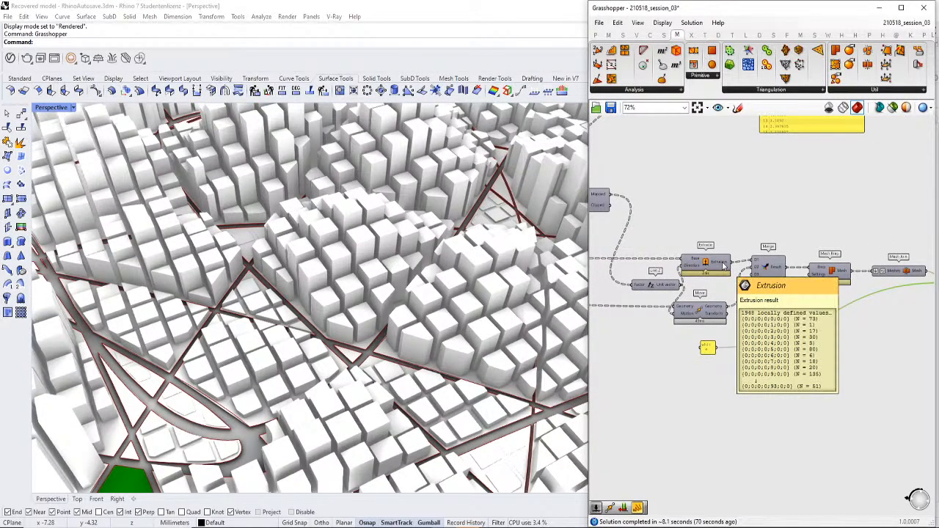
{"action": "left_click", "coordinate": [720, 265]}
{"action": "left_click", "coordinate": [769, 268]}
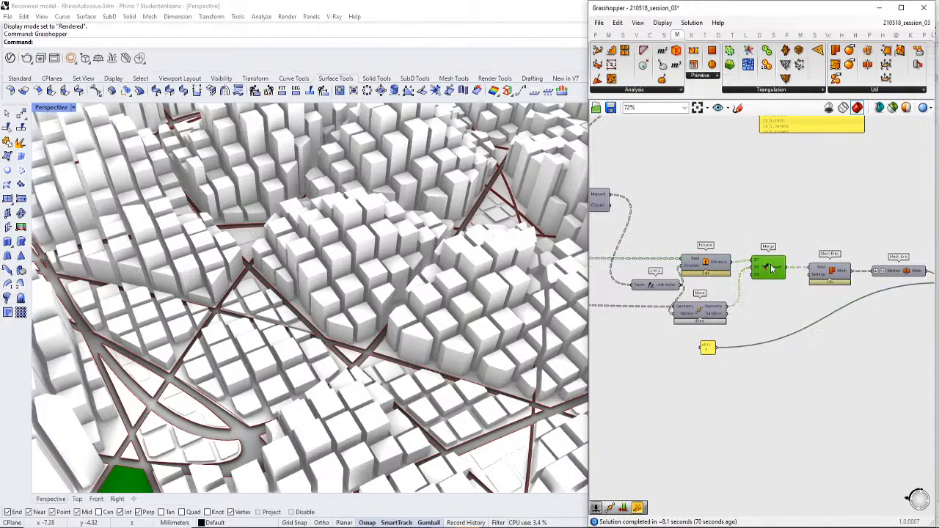
{"action": "mouse_move", "coordinate": [771, 269]}
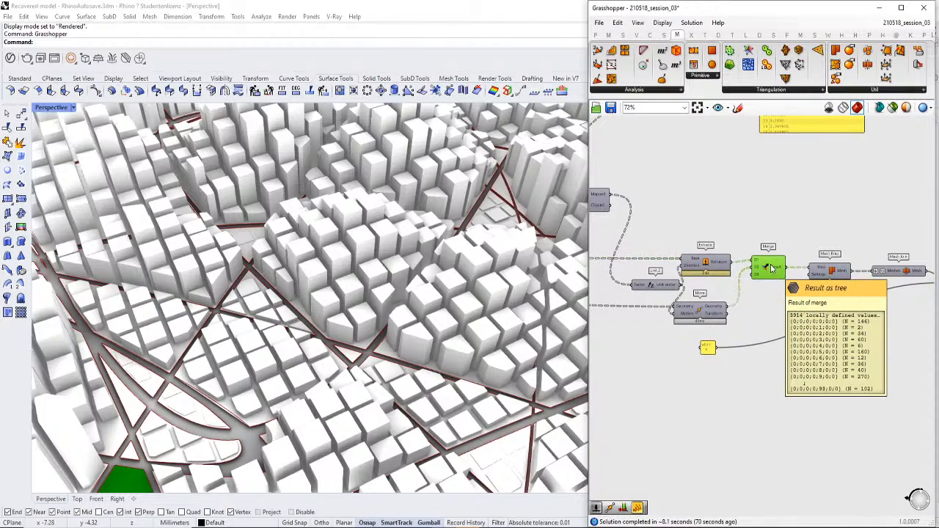
{"action": "left_click", "coordinate": [782, 243]}
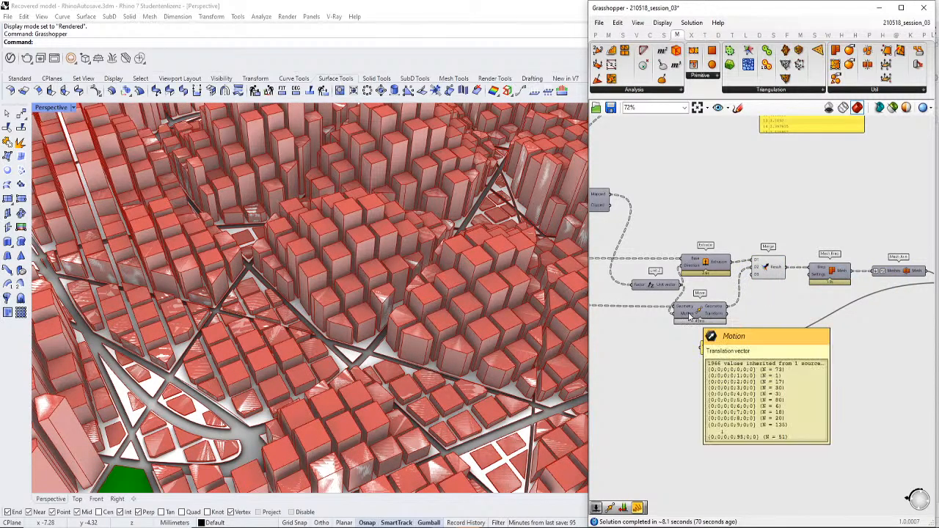
Move the Unit Z component further away from Extrude and Move, and check its connections to both.
{"action": "left_click_drag", "start_coordinate": [671, 292], "coordinate": [648, 292]}
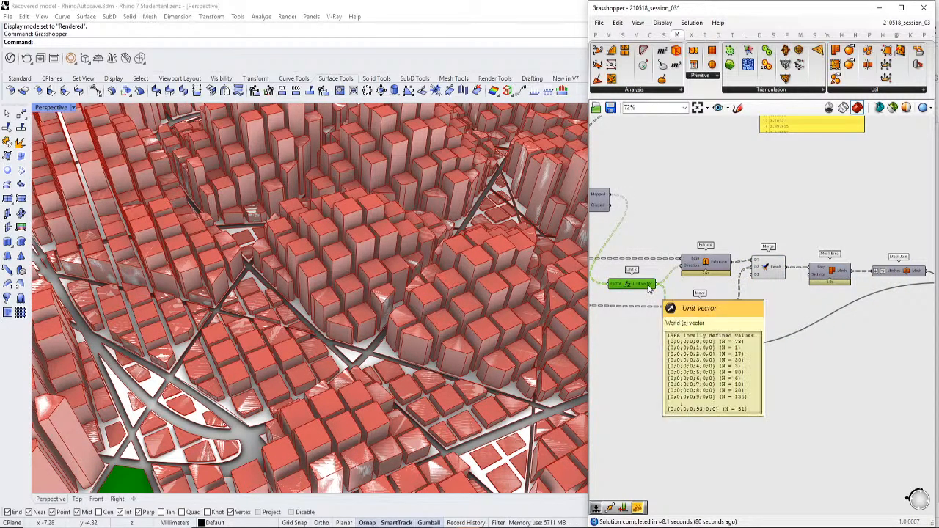
{"action": "scroll", "coordinate": [614, 301], "scroll_direction": "up", "scroll_amount": 3}
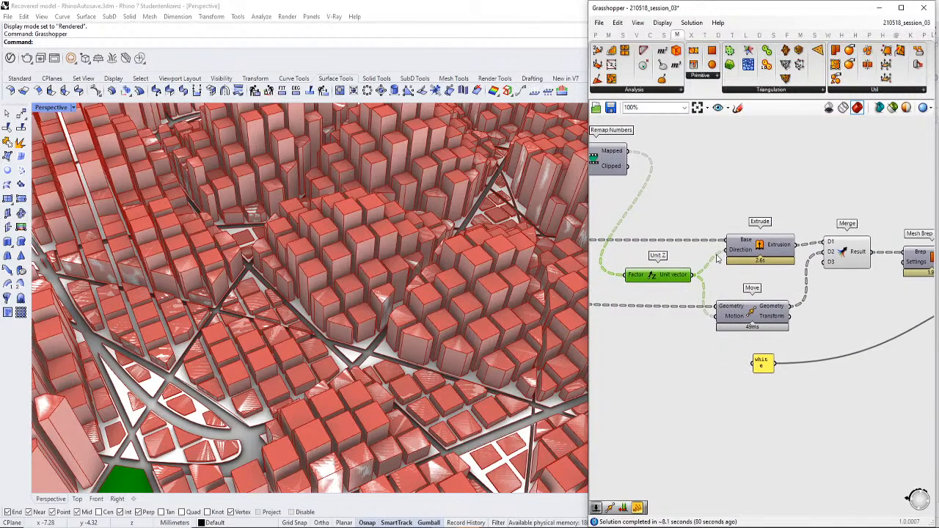
{"action": "left_click", "coordinate": [767, 253]}
{"action": "left_click", "coordinate": [741, 316]}
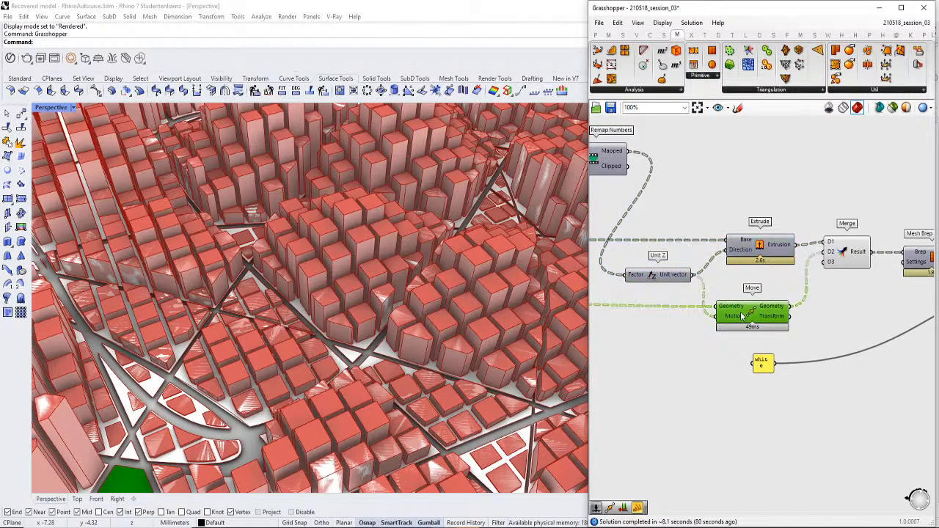
Trace the extrusion heights back to the Multiplication component and move it up closer to Bounds.
{"action": "right_click_drag", "start_coordinate": [717, 297], "coordinate": [740, 295]}
{"action": "scroll", "coordinate": [739, 296], "scroll_direction": "down", "scroll_amount": 3}
{"action": "right_click_drag", "start_coordinate": [660, 286], "coordinate": [752, 305]}
{"action": "scroll", "coordinate": [844, 283], "scroll_direction": "up", "scroll_amount": 3}
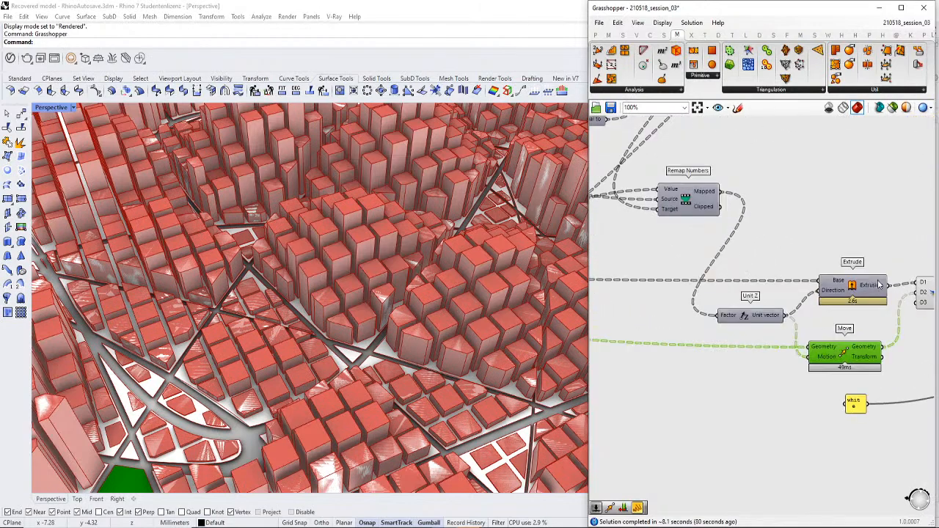
{"action": "scroll", "coordinate": [816, 283], "scroll_direction": "down", "scroll_amount": 6}
{"action": "right_click_drag", "start_coordinate": [639, 278], "coordinate": [694, 282]}
{"action": "scroll", "coordinate": [695, 282], "scroll_direction": "up", "scroll_amount": 6}
{"action": "left_click", "coordinate": [706, 286]}
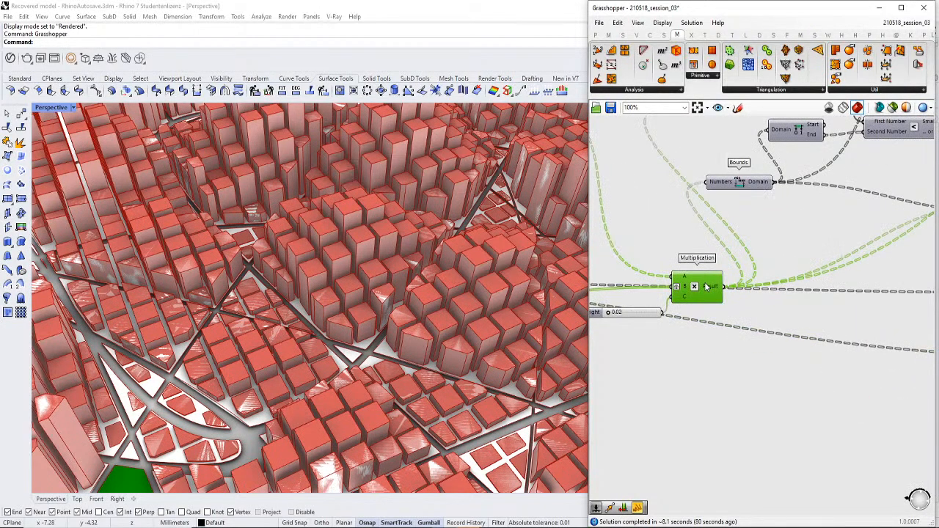
{"action": "scroll", "coordinate": [772, 290], "scroll_direction": "down", "scroll_amount": 2}
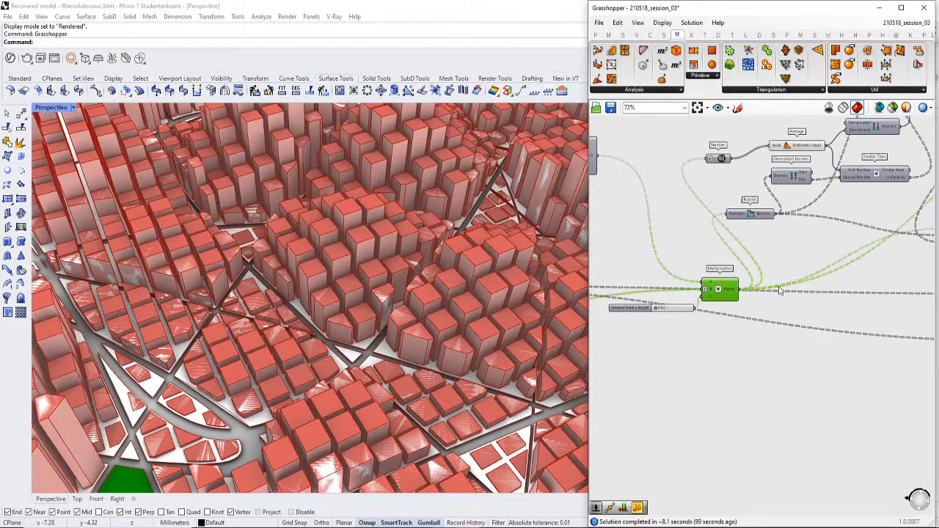
{"action": "right_click_drag", "start_coordinate": [910, 287], "coordinate": [754, 274]}
{"action": "right_click_drag", "start_coordinate": [823, 286], "coordinate": [847, 282]}
{"action": "right_click_drag", "start_coordinate": [624, 298], "coordinate": [748, 289]}
{"action": "left_click_drag", "start_coordinate": [721, 271], "coordinate": [729, 239]}
Review the definition from the height multiplication to the mesh output and back to the upstream components.
{"action": "scroll", "coordinate": [727, 241], "scroll_direction": "down", "scroll_amount": 3}
{"action": "right_click_drag", "start_coordinate": [624, 252], "coordinate": [731, 256]}
{"action": "right_click_drag", "start_coordinate": [910, 282], "coordinate": [638, 257]}
{"action": "scroll", "coordinate": [782, 262], "scroll_direction": "up", "scroll_amount": 5}
{"action": "scroll", "coordinate": [710, 258], "scroll_direction": "down", "scroll_amount": 4}
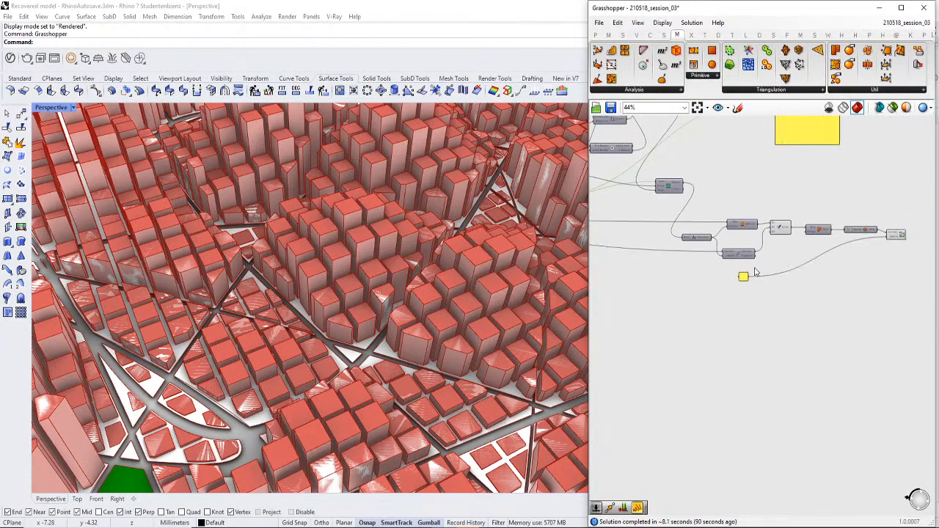
{"action": "right_click_drag", "start_coordinate": [756, 272], "coordinate": [814, 272]}
{"action": "scroll", "coordinate": [813, 272], "scroll_direction": "down", "scroll_amount": 4}
{"action": "right_click_drag", "start_coordinate": [742, 273], "coordinate": [835, 270]}
{"action": "scroll", "coordinate": [753, 261], "scroll_direction": "up", "scroll_amount": 1}
{"action": "right_click_drag", "start_coordinate": [631, 266], "coordinate": [649, 260]}
{"action": "scroll", "coordinate": [752, 261], "scroll_direction": "up", "scroll_amount": 3}
{"action": "scroll", "coordinate": [725, 228], "scroll_direction": "down", "scroll_amount": 2}
{"action": "scroll", "coordinate": [748, 292], "scroll_direction": "down", "scroll_amount": 1}
{"action": "right_click_drag", "start_coordinate": [681, 289], "coordinate": [806, 309]}
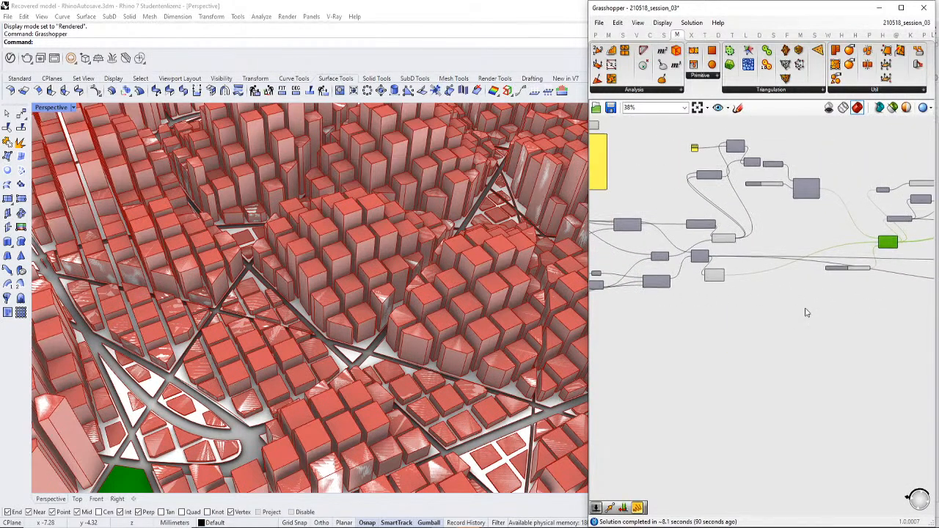
Add a Data parameter below the general height scale slider and wire the upstream building geometry output into it.
{"action": "double_click", "coordinate": [842, 320]}
{"action": "type", "text": "data"}
{"action": "left_click", "coordinate": [836, 307]}
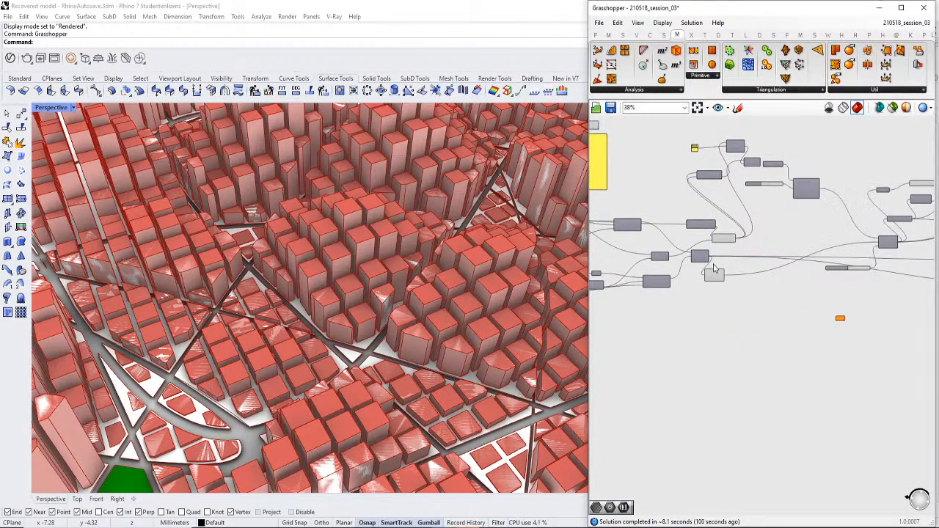
{"action": "left_click_drag", "start_coordinate": [709, 258], "coordinate": [840, 321]}
{"action": "left_click", "coordinate": [841, 319]}
{"action": "scroll", "coordinate": [841, 319], "scroll_direction": "up", "scroll_amount": 3}
{"action": "right_click_drag", "start_coordinate": [841, 319], "coordinate": [776, 303]}
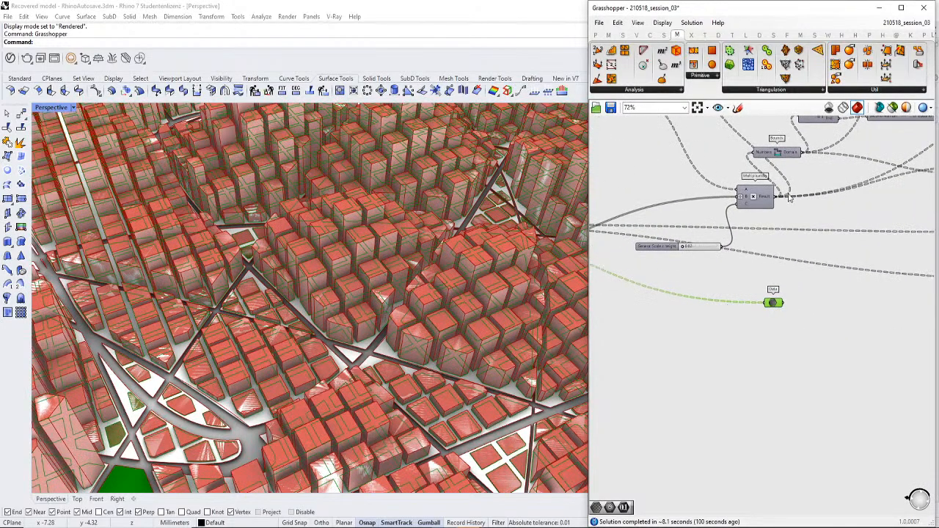
Add a Range component beside the Data parameter and place the Data parameter lower, just before it.
{"action": "right_click_drag", "start_coordinate": [825, 343], "coordinate": [769, 345]}
{"action": "left_click", "coordinate": [769, 346]}
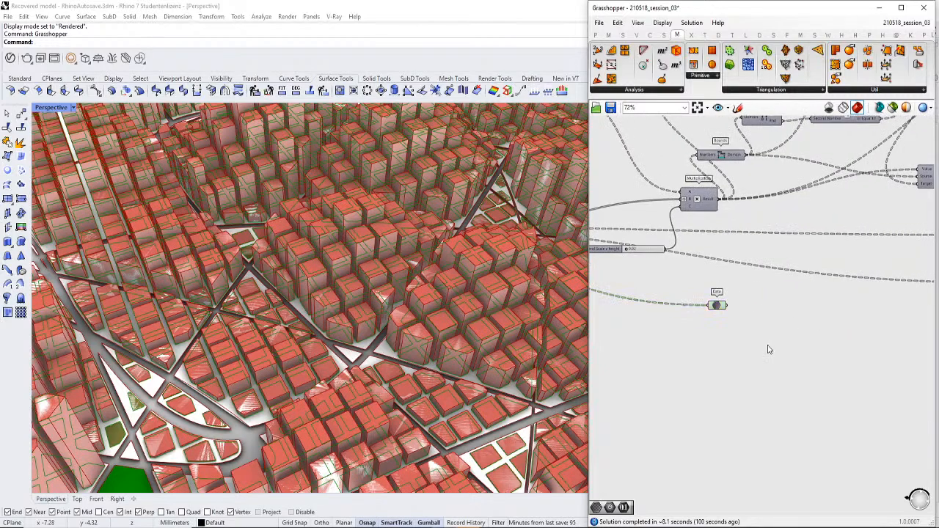
{"action": "double_click", "coordinate": [768, 350]}
{"action": "type", "text": "range"}
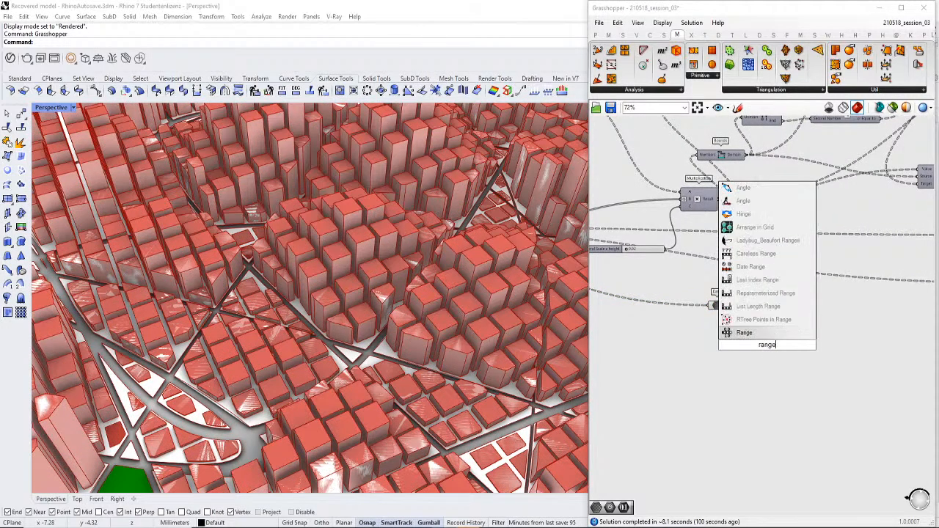
{"action": "key", "text": "Return"}
{"action": "left_click_drag", "start_coordinate": [723, 310], "coordinate": [721, 346]}
{"action": "left_click_drag", "start_coordinate": [777, 346], "coordinate": [847, 338]}
{"action": "left_click", "coordinate": [715, 341]}
{"action": "left_click_drag", "start_coordinate": [715, 342], "coordinate": [766, 360]}
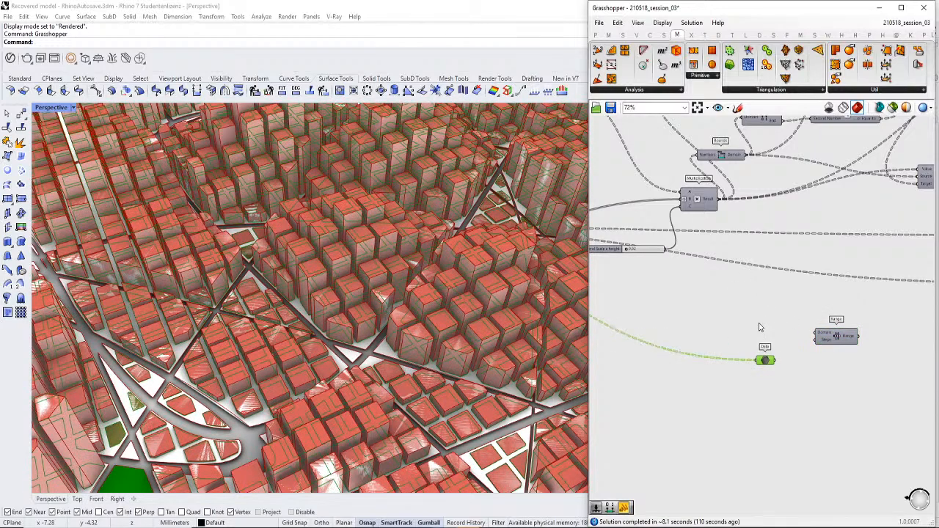
{"action": "double_click", "coordinate": [760, 323]}
{"action": "type", "text": "list len"}
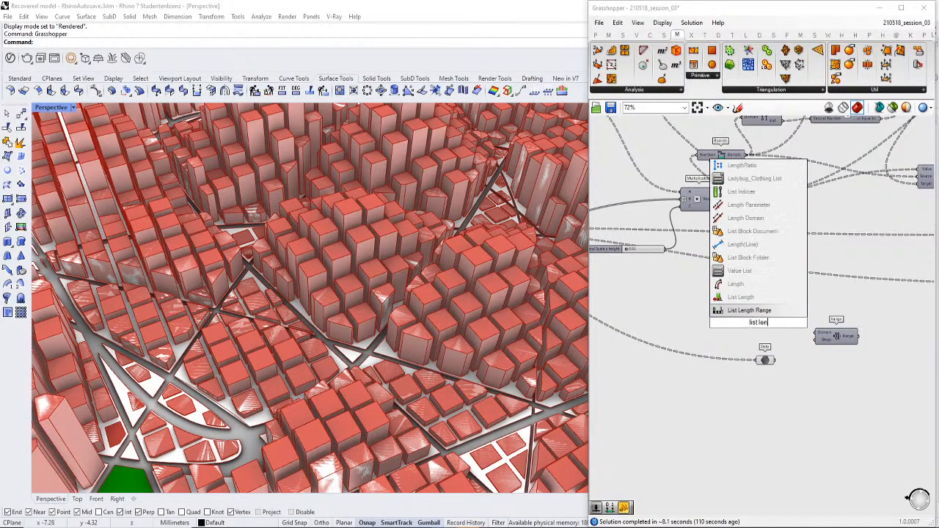
{"action": "left_click", "coordinate": [746, 331]}
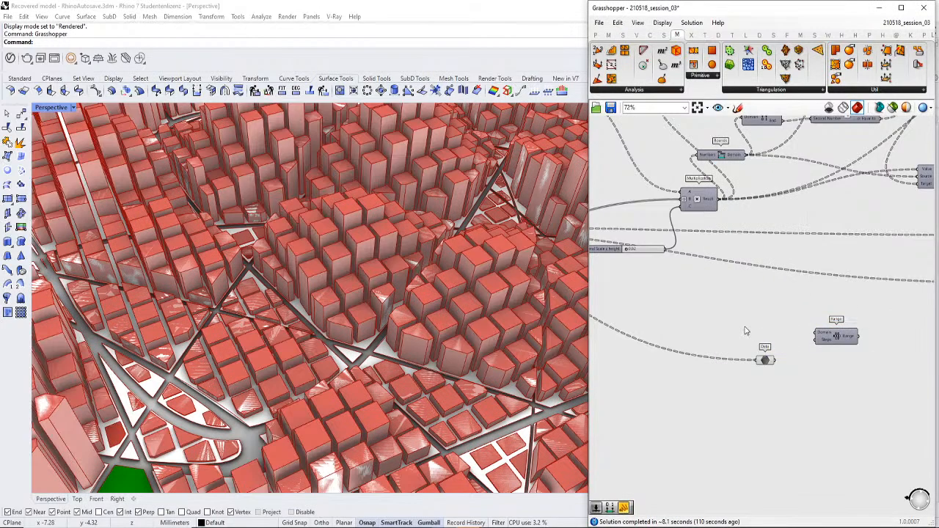
Add a List Length component below the Multiplication component and connect the Multiplication result to its List input.
{"action": "double_click", "coordinate": [725, 297]}
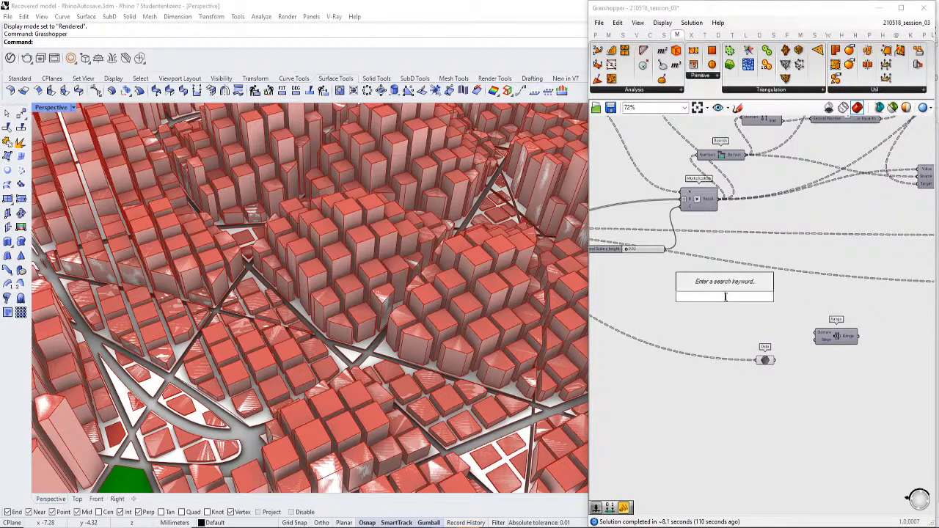
{"action": "type", "text": "list len"}
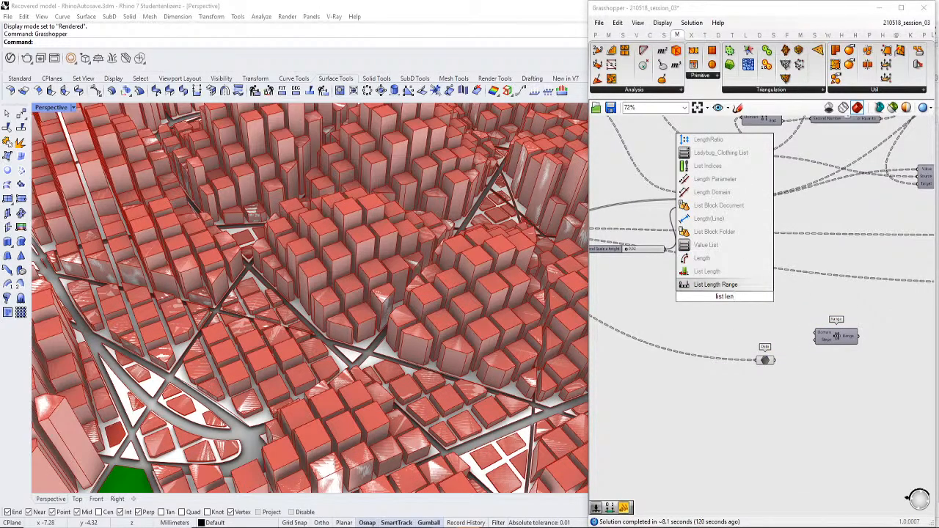
{"action": "left_click", "coordinate": [706, 271]}
{"action": "left_click_drag", "start_coordinate": [717, 201], "coordinate": [708, 298]}
Rearrange the height-remapping components: Remap Numbers closer to Smaller Than, Bounds further from Multiplication, and Smaller Than slightly lower.
{"action": "scroll", "coordinate": [761, 284], "scroll_direction": "down", "scroll_amount": 3}
{"action": "right_click_drag", "start_coordinate": [771, 257], "coordinate": [739, 325]}
{"action": "scroll", "coordinate": [791, 234], "scroll_direction": "up", "scroll_amount": 4}
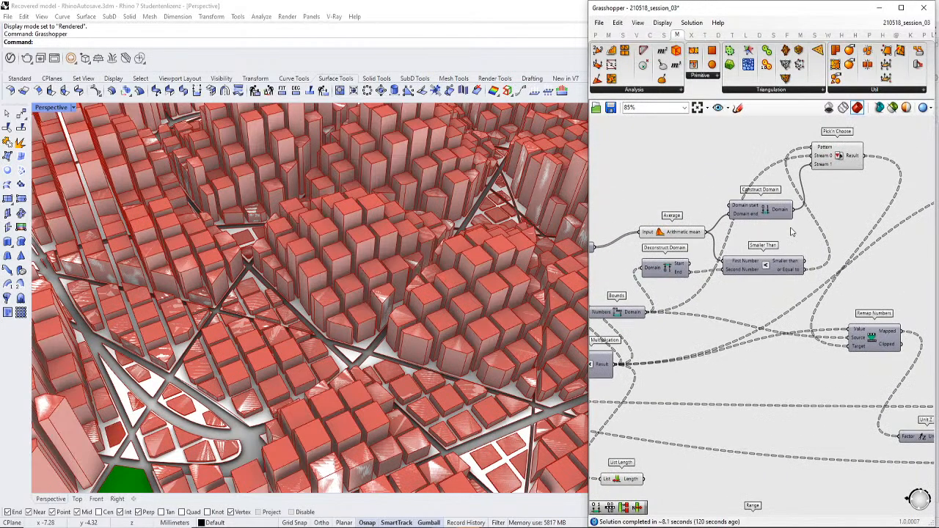
{"action": "scroll", "coordinate": [791, 232], "scroll_direction": "down", "scroll_amount": 1}
{"action": "right_click_drag", "start_coordinate": [742, 276], "coordinate": [795, 224]}
{"action": "right_click_drag", "start_coordinate": [723, 314], "coordinate": [681, 303]}
{"action": "right_click_drag", "start_coordinate": [838, 293], "coordinate": [845, 227]}
{"action": "left_click_drag", "start_coordinate": [902, 210], "coordinate": [845, 240]}
{"action": "right_click_drag", "start_coordinate": [813, 252], "coordinate": [800, 298]}
{"action": "left_click_drag", "start_coordinate": [685, 235], "coordinate": [710, 243]}
{"action": "left_click_drag", "start_coordinate": [798, 195], "coordinate": [796, 205]}
{"action": "right_click_drag", "start_coordinate": [794, 208], "coordinate": [782, 252]}
{"action": "scroll", "coordinate": [782, 252], "scroll_direction": "down", "scroll_amount": 1}
{"action": "left_click_drag", "start_coordinate": [659, 313], "coordinate": [644, 310]}
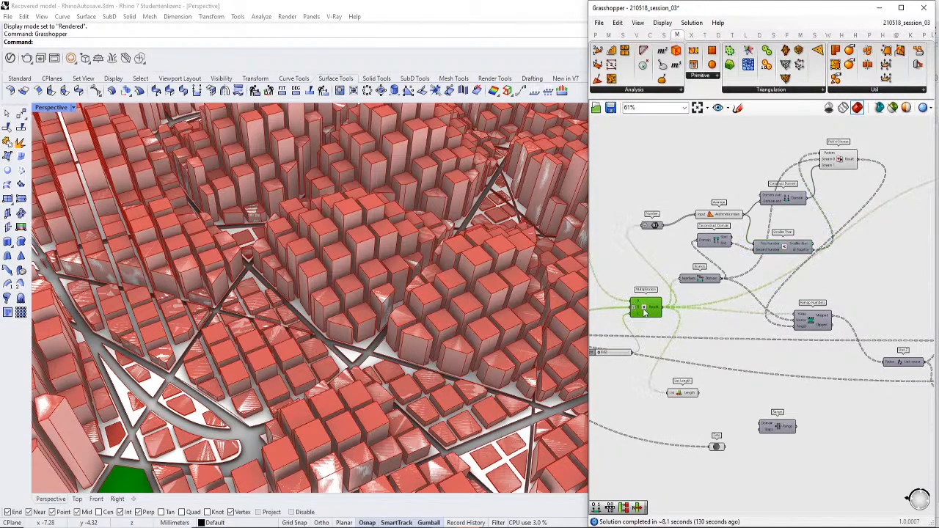
Feed the Bounds component from the Number parameter and inspect its input values and the building heights.
{"action": "scroll", "coordinate": [643, 311], "scroll_direction": "down", "scroll_amount": 2}
{"action": "scroll", "coordinate": [748, 276], "scroll_direction": "up", "scroll_amount": 2}
{"action": "scroll", "coordinate": [700, 295], "scroll_direction": "up", "scroll_amount": 2}
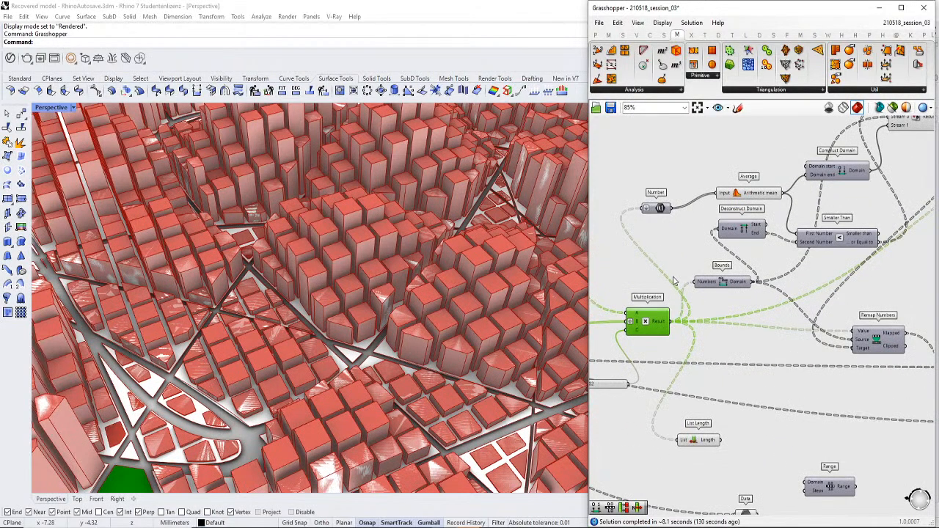
{"action": "left_click_drag", "start_coordinate": [670, 209], "coordinate": [699, 283]}
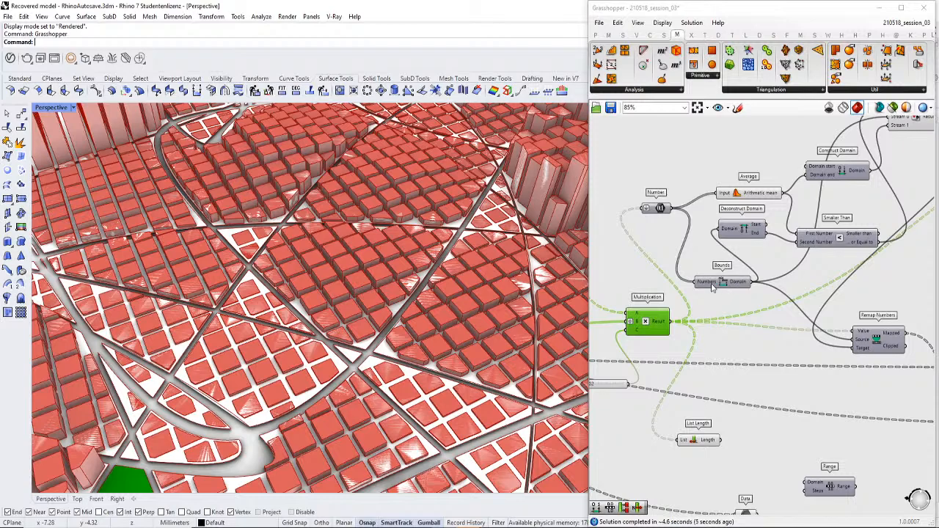
{"action": "mouse_move", "coordinate": [712, 286]}
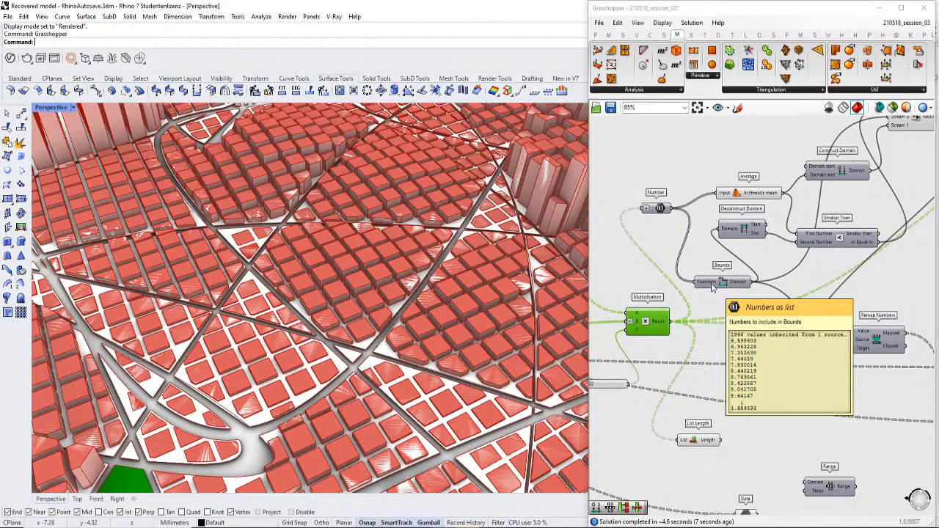
{"action": "right_click_drag", "start_coordinate": [712, 285], "coordinate": [732, 279]}
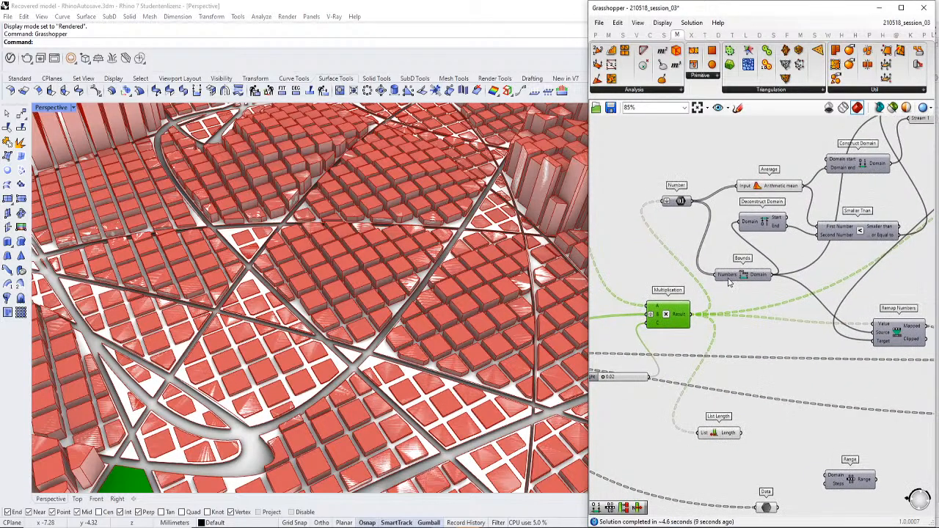
{"action": "mouse_move", "coordinate": [729, 283]}
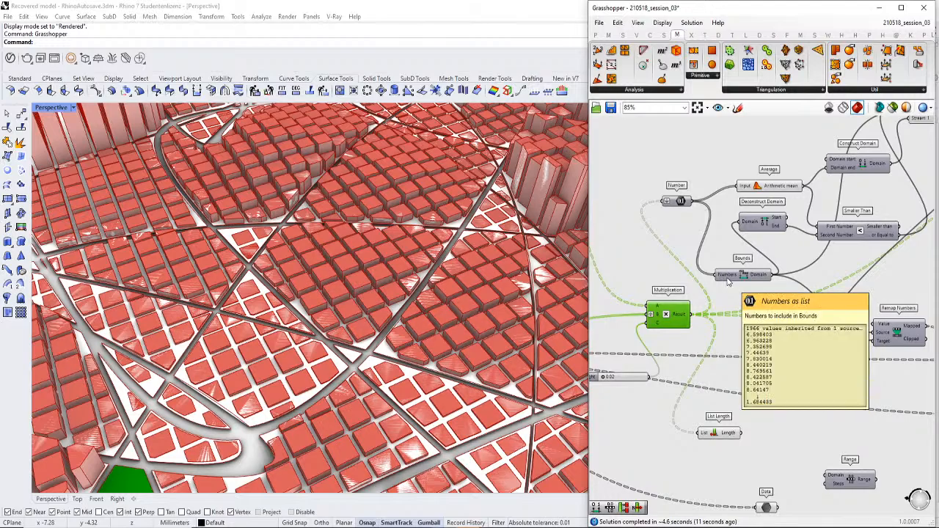
{"action": "mouse_move", "coordinate": [729, 282]}
{"action": "right_mouse_down"}
{"action": "mouse_move", "coordinate": [713, 282]}
{"action": "mouse_move", "coordinate": [737, 269]}
{"action": "right_mouse_up"}
{"action": "mouse_move", "coordinate": [483, 275]}
{"action": "right_mouse_down"}
{"action": "mouse_move", "coordinate": [484, 263]}
{"action": "mouse_move", "coordinate": [487, 281]}
{"action": "right_mouse_up"}
{"action": "scroll", "coordinate": [484, 273], "scroll_direction": "down", "scroll_amount": 4}
{"action": "left_click", "coordinate": [732, 301]}
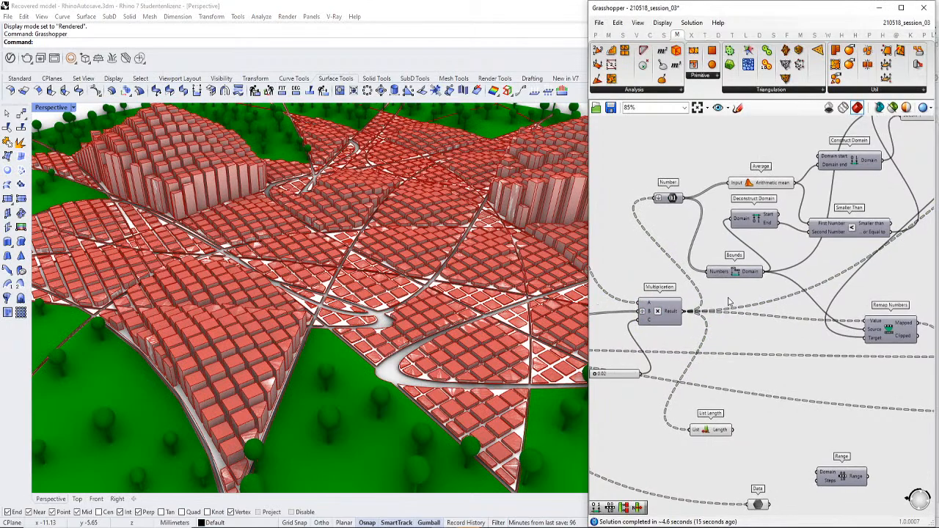
{"action": "right_click_drag", "start_coordinate": [732, 301], "coordinate": [729, 308]}
Insert a relay on the wire from Multiplication to Number, and feed Bounds and the Remap Numbers value from it.
{"action": "double_click", "coordinate": [644, 232]}
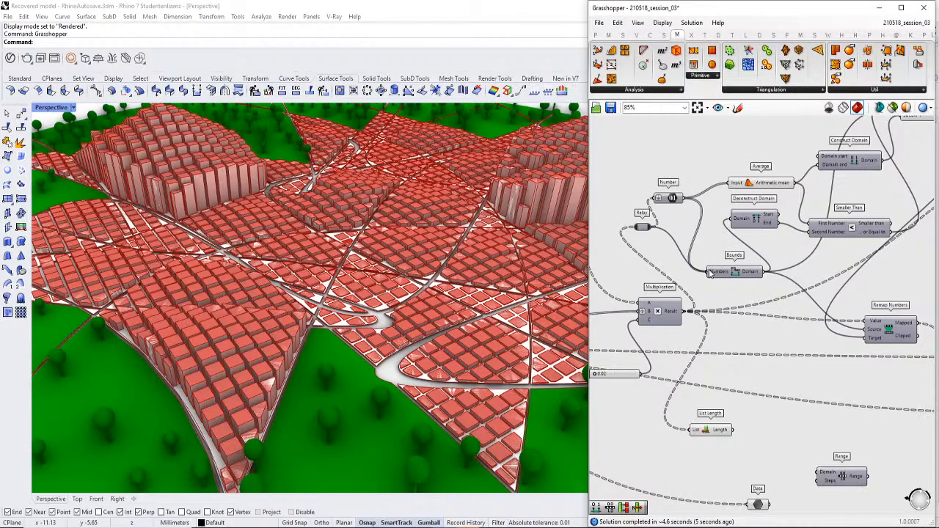
{"action": "left_click_drag", "start_coordinate": [849, 329], "coordinate": [871, 329]}
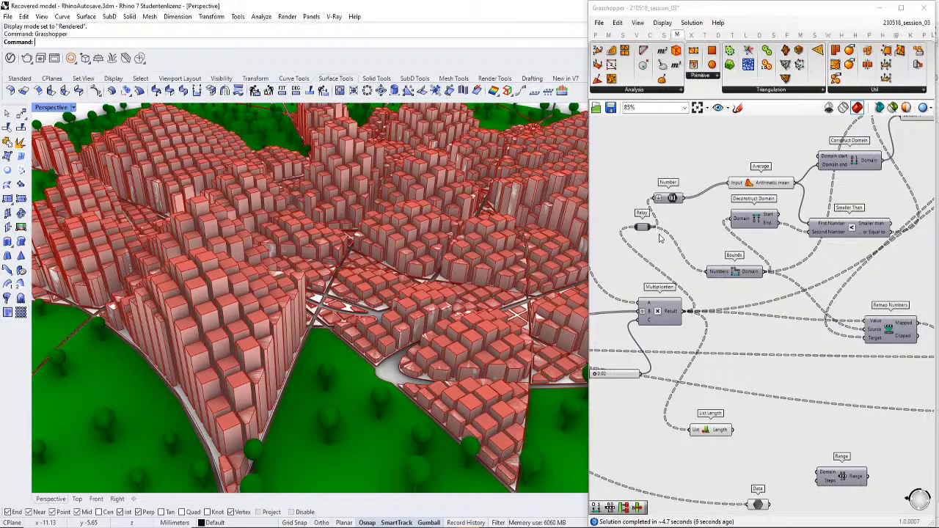
{"action": "left_click_drag", "start_coordinate": [650, 226], "coordinate": [869, 326]}
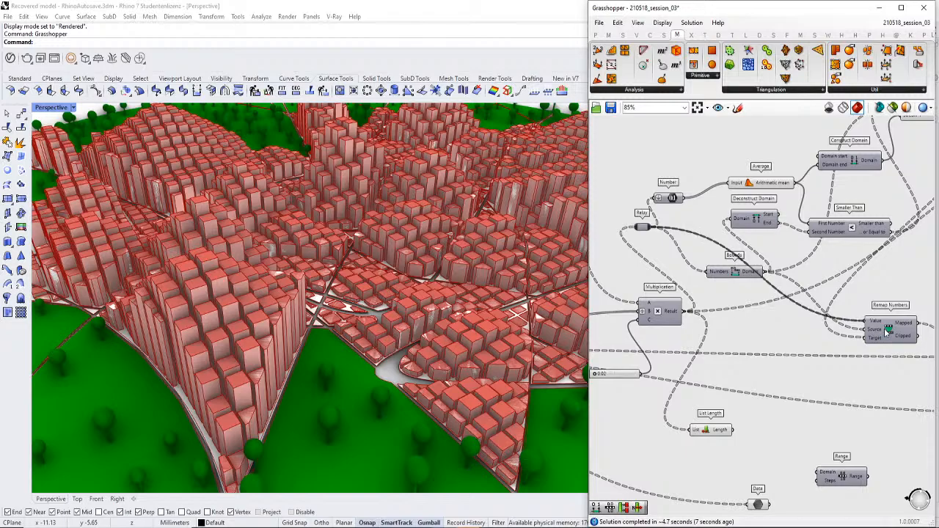
{"action": "left_click", "coordinate": [924, 7]}
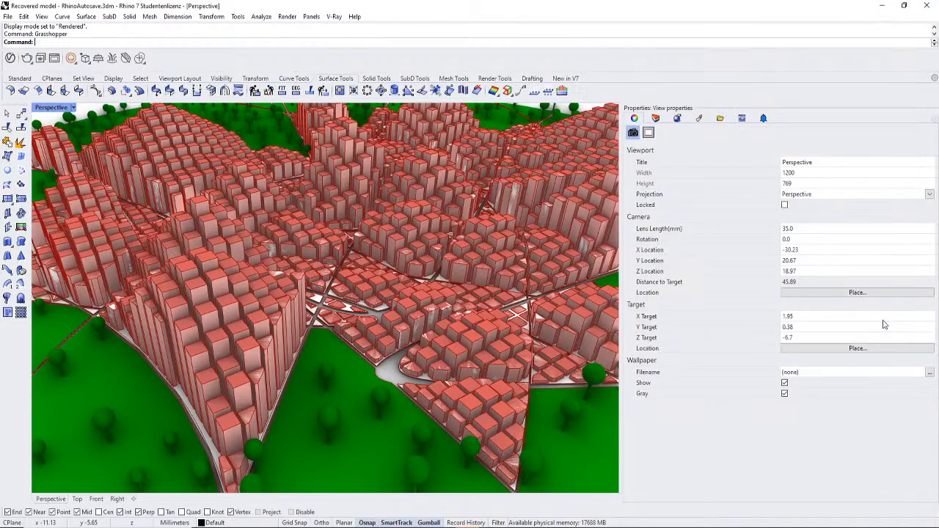
Check the Remap Numbers connections and remove the panel attached to the Multiplication result.
{"action": "right_click_drag", "start_coordinate": [749, 268], "coordinate": [708, 308]}
{"action": "left_click", "coordinate": [802, 377]}
{"action": "scroll", "coordinate": [807, 293], "scroll_direction": "down", "scroll_amount": 2}
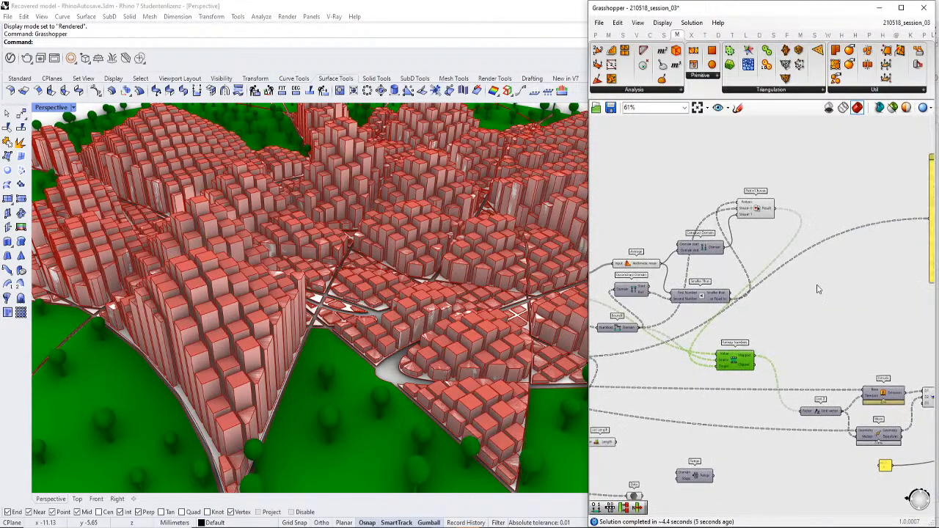
{"action": "right_click_drag", "start_coordinate": [936, 224], "coordinate": [848, 222]}
{"action": "left_click", "coordinate": [848, 222]}
{"action": "right_click_drag", "start_coordinate": [739, 279], "coordinate": [862, 218]}
{"action": "left_click_drag", "start_coordinate": [924, 132], "coordinate": [804, 315]}
{"action": "left_click_drag", "start_coordinate": [785, 158], "coordinate": [686, 270]}
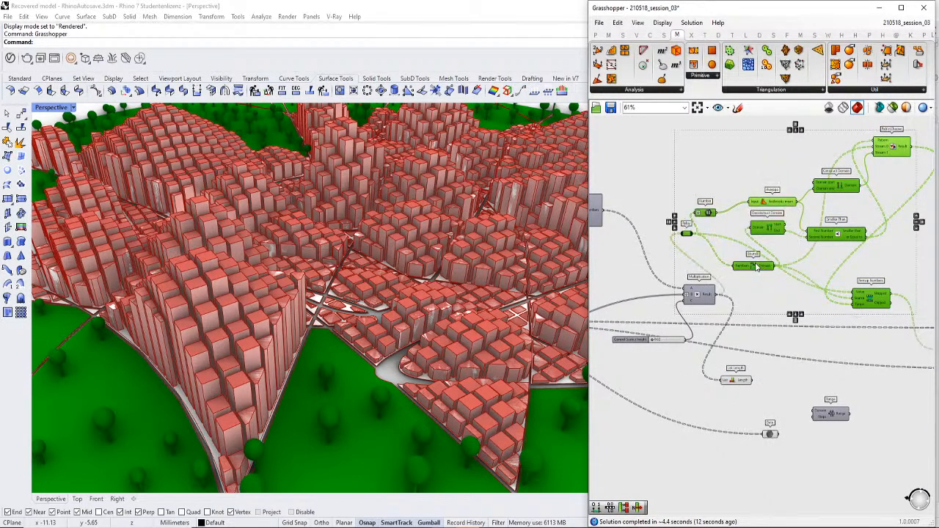
{"action": "scroll", "coordinate": [708, 252], "scroll_direction": "up", "scroll_amount": 3}
{"action": "left_click", "coordinate": [664, 258]}
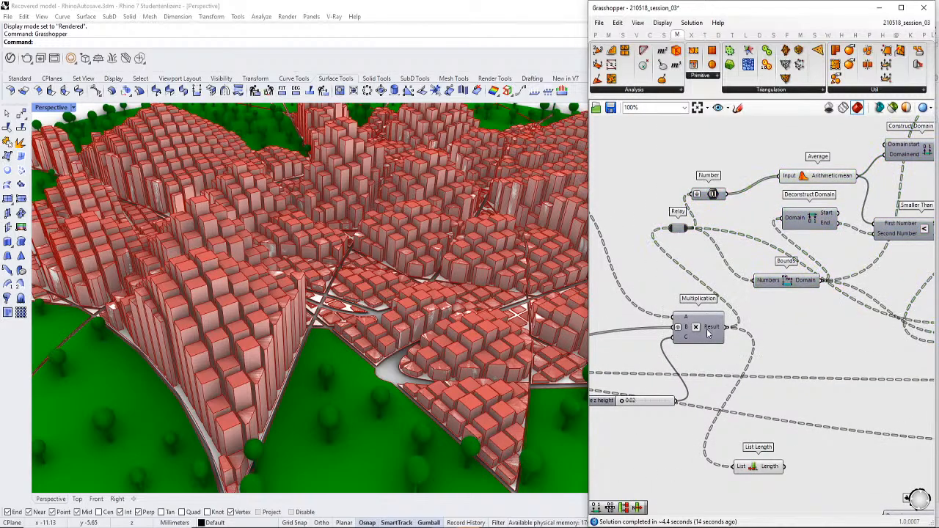
Name the relay fed by Multiplication "take a value and make number that is closer".
{"action": "mouse_move", "coordinate": [709, 332]}
{"action": "right_click", "coordinate": [681, 230]}
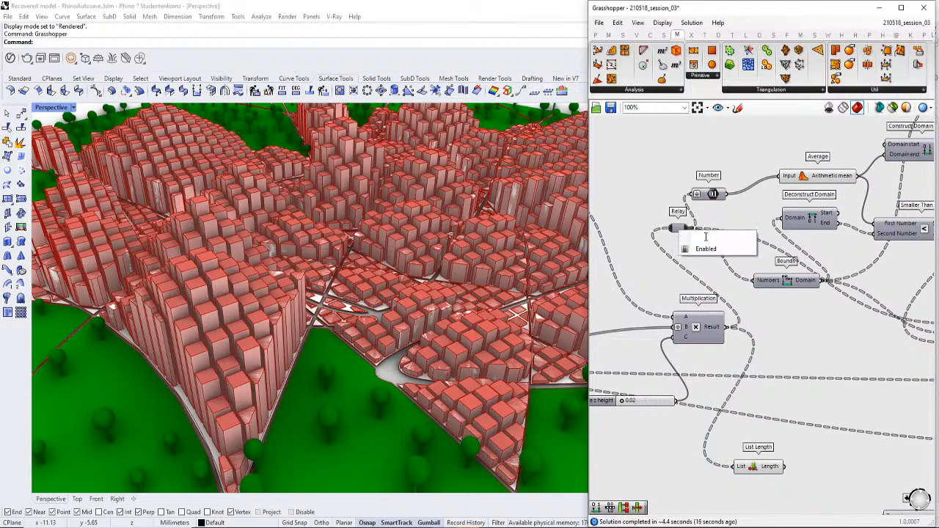
{"action": "type", "text": "take"}
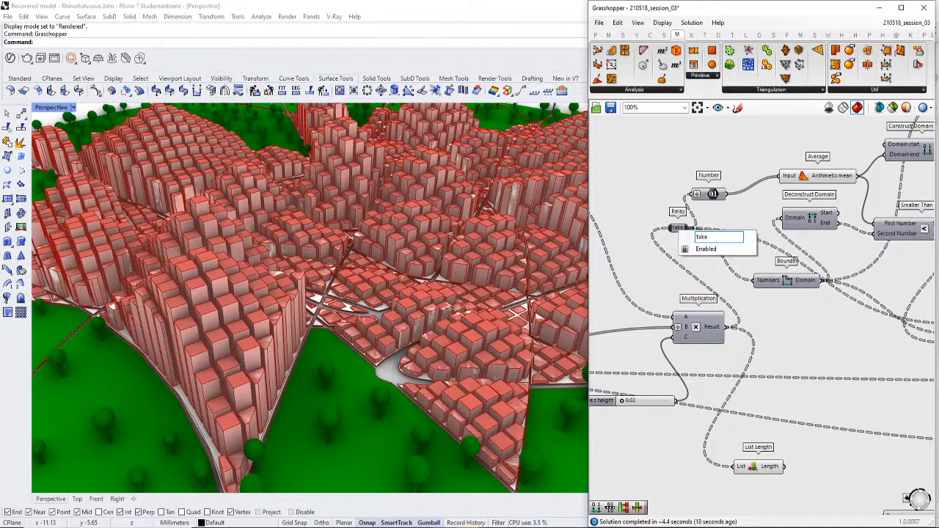
{"action": "type", "text": " a"}
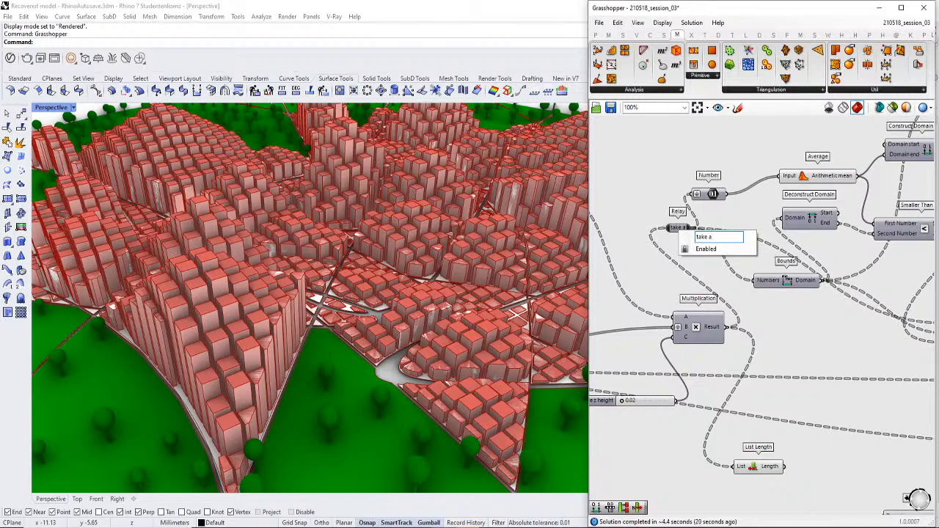
{"action": "type", "text": " value and m"}
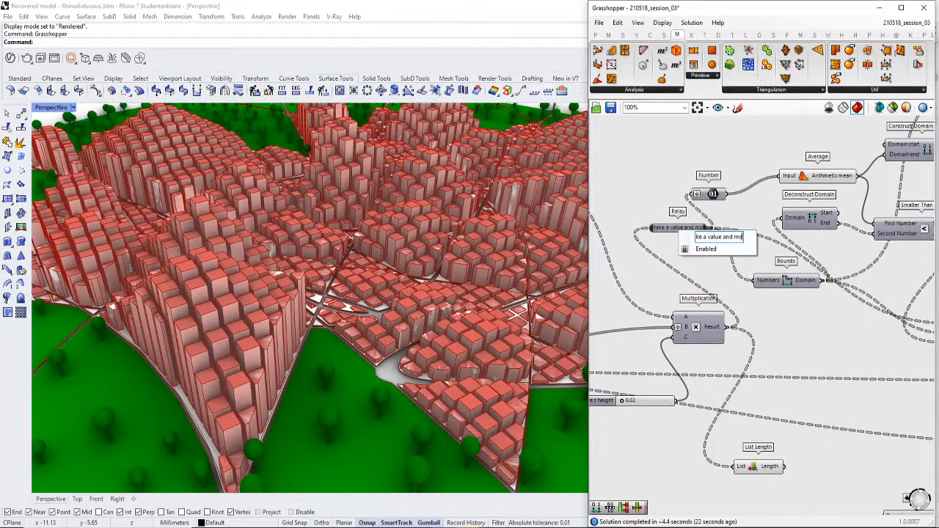
{"action": "type", "text": "ake"}
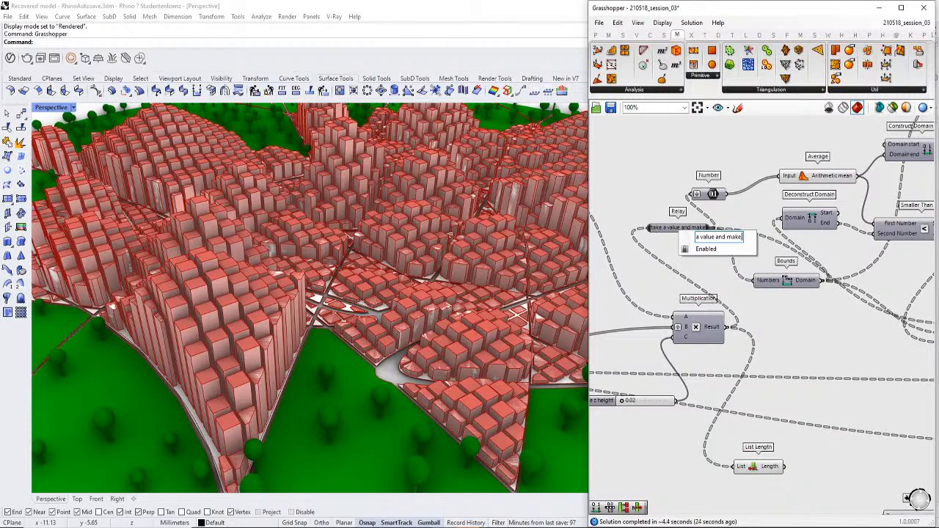
{"action": "type", "text": " number that is more"}
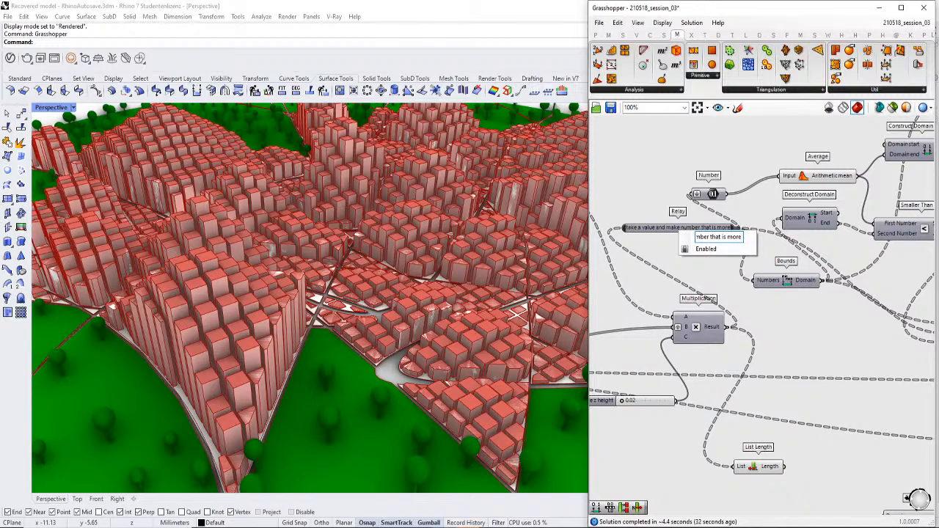
{"action": "key", "text": "BackSpace"}
{"action": "key", "text": "BackSpace"}
{"action": "key", "text": "BackSpace"}
{"action": "key", "text": "BackSpace"}
{"action": "key", "text": "BackSpace"}
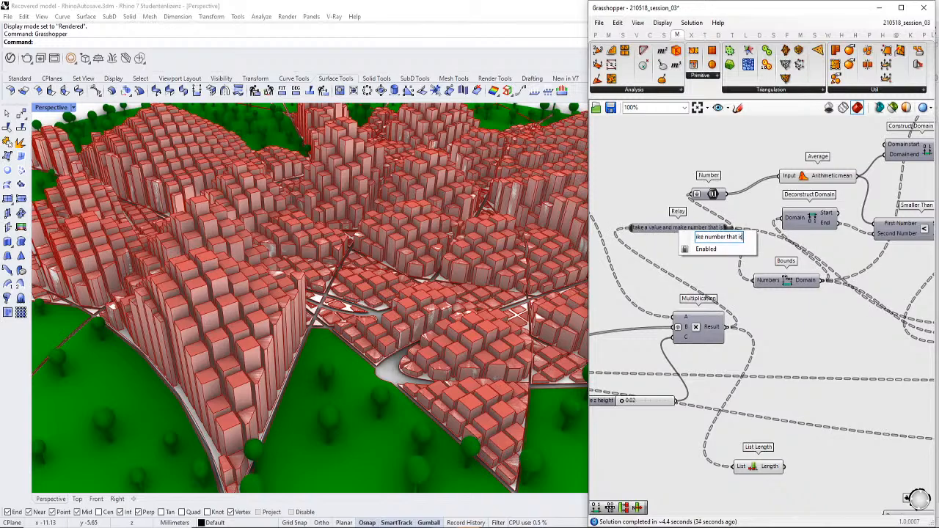
{"action": "type", "text": "closer"}
{"action": "key", "text": "Return"}
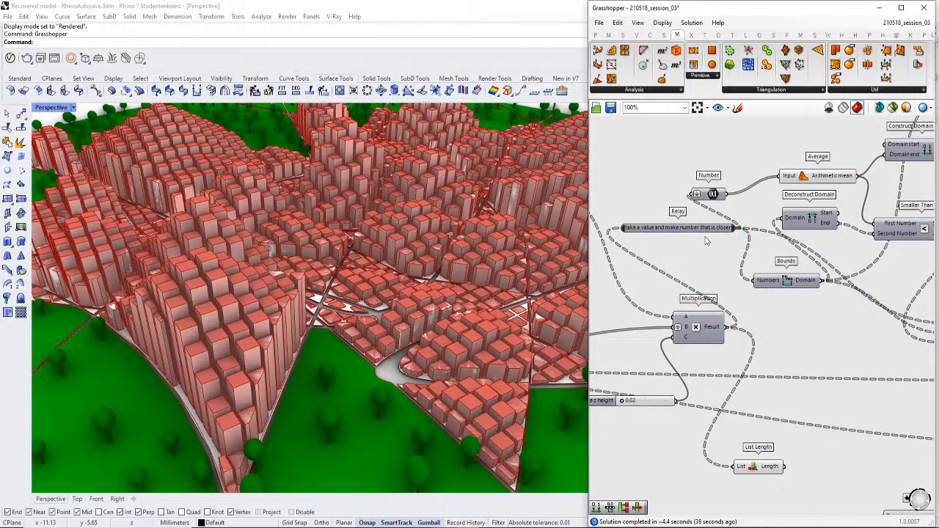
Collapse the height-remapping components between Multiplication and Unit Z into one cluster and place it just above their connecting wire.
{"action": "scroll", "coordinate": [706, 240], "scroll_direction": "down", "scroll_amount": 4}
{"action": "left_click_drag", "start_coordinate": [845, 131], "coordinate": [665, 323]}
{"action": "left_click_drag", "start_coordinate": [661, 179], "coordinate": [613, 244]}
{"action": "key", "text": "space"}
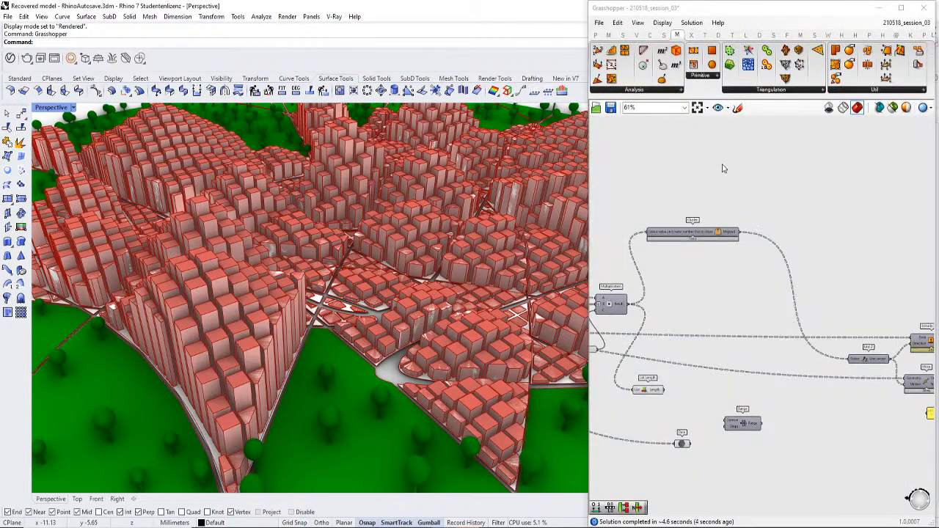
{"action": "left_click_drag", "start_coordinate": [699, 235], "coordinate": [747, 290]}
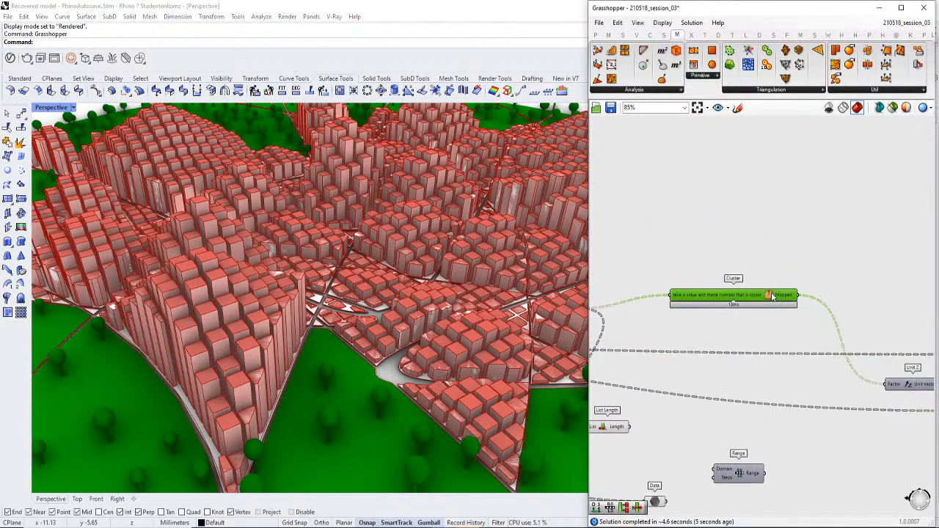
Inspect the cluster's Mapped output and contents preview, and examine the building heights across the city model.
{"action": "scroll", "coordinate": [789, 297], "scroll_direction": "up", "scroll_amount": 2}
{"action": "mouse_move", "coordinate": [793, 297]}
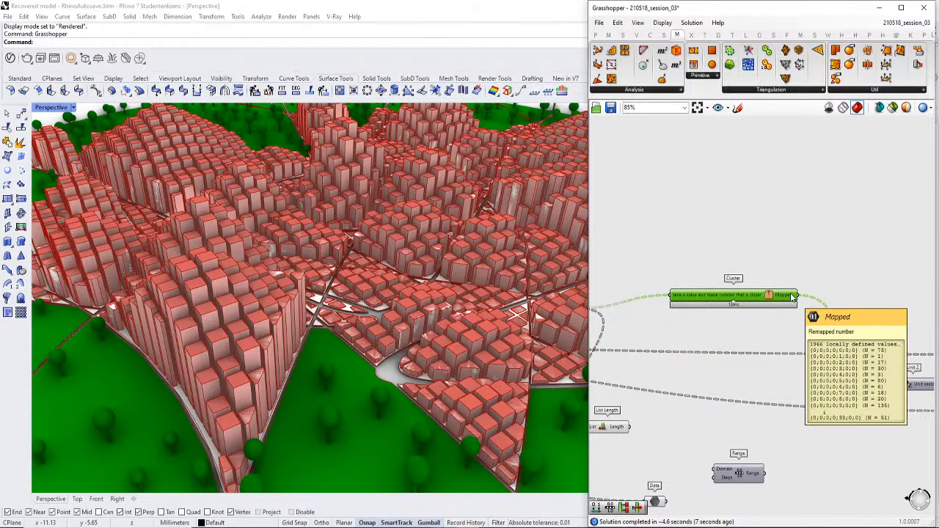
{"action": "mouse_move", "coordinate": [686, 297]}
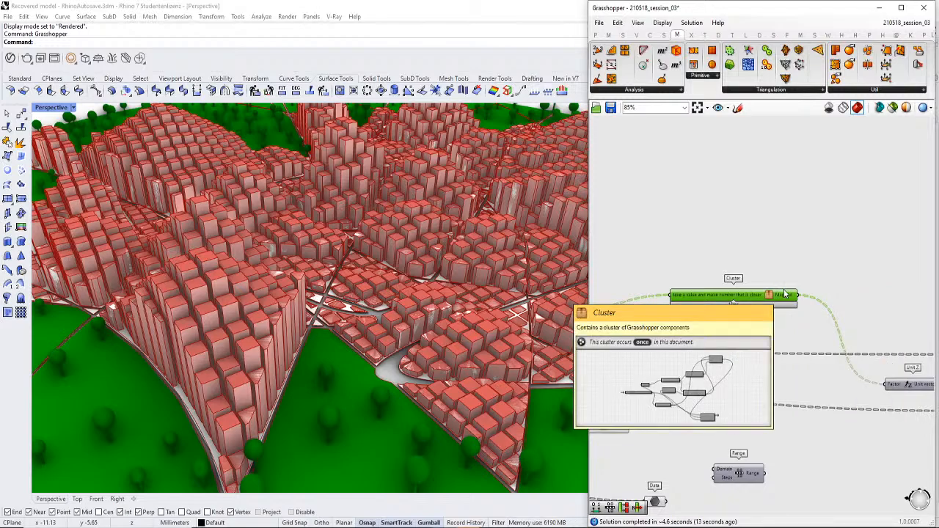
{"action": "scroll", "coordinate": [786, 293], "scroll_direction": "down", "scroll_amount": 2}
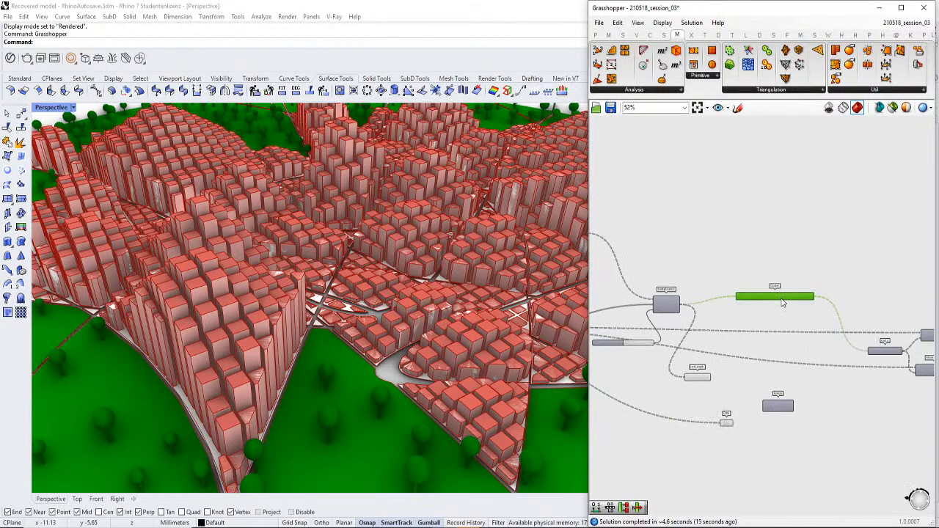
{"action": "scroll", "coordinate": [744, 307], "scroll_direction": "up", "scroll_amount": 2}
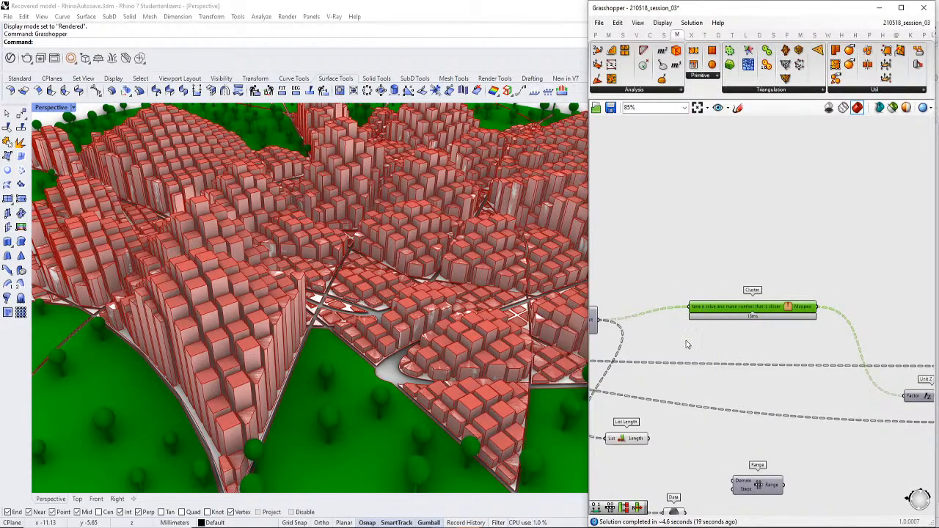
{"action": "right_click_drag", "start_coordinate": [382, 294], "coordinate": [418, 294]}
{"action": "right_click_drag", "start_coordinate": [421, 327], "coordinate": [410, 297]}
{"action": "scroll", "coordinate": [411, 298], "scroll_direction": "down", "scroll_amount": 3}
{"action": "right_click_drag", "start_coordinate": [715, 327], "coordinate": [735, 315]}
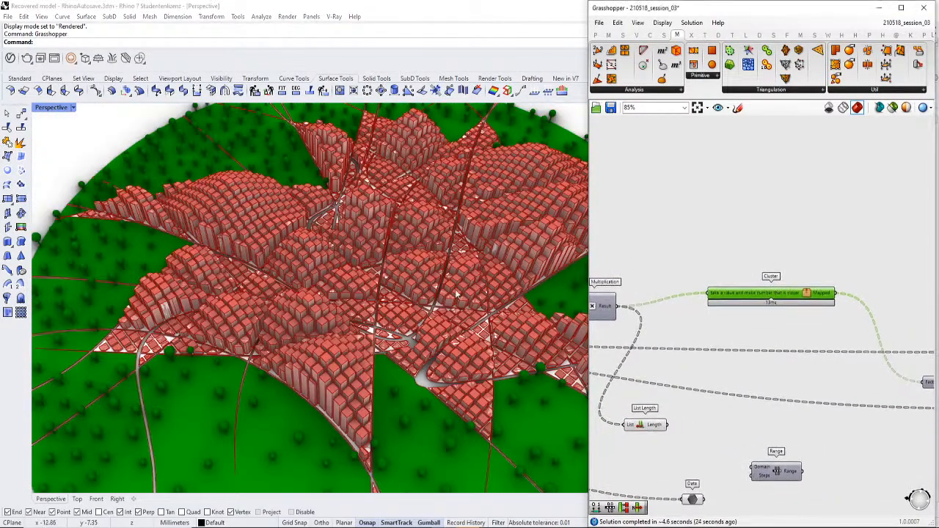
{"action": "right_click_drag", "start_coordinate": [473, 288], "coordinate": [378, 281]}
{"action": "right_click_drag", "start_coordinate": [728, 367], "coordinate": [821, 268]}
{"action": "scroll", "coordinate": [565, 345], "scroll_direction": "up", "scroll_amount": 6}
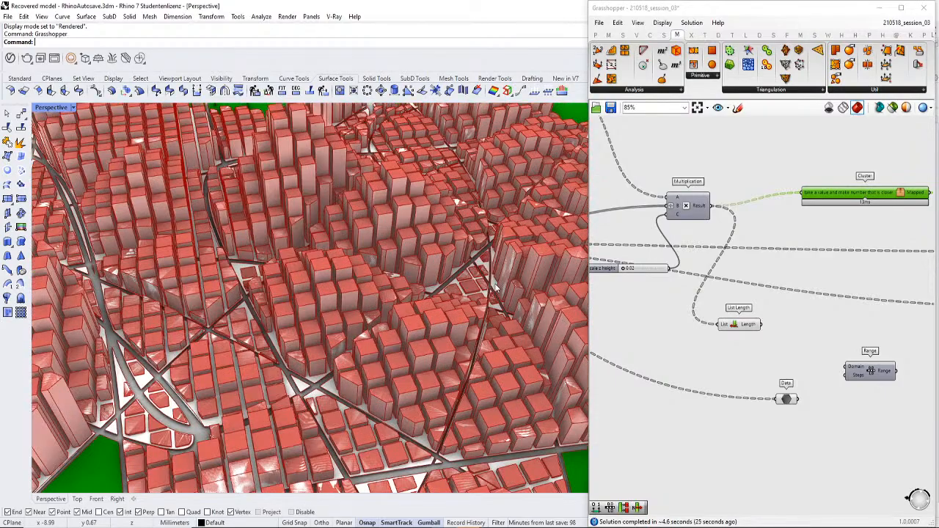
{"action": "right_click_drag", "start_coordinate": [496, 288], "coordinate": [512, 273]}
{"action": "scroll", "coordinate": [745, 346], "scroll_direction": "down", "scroll_amount": 5}
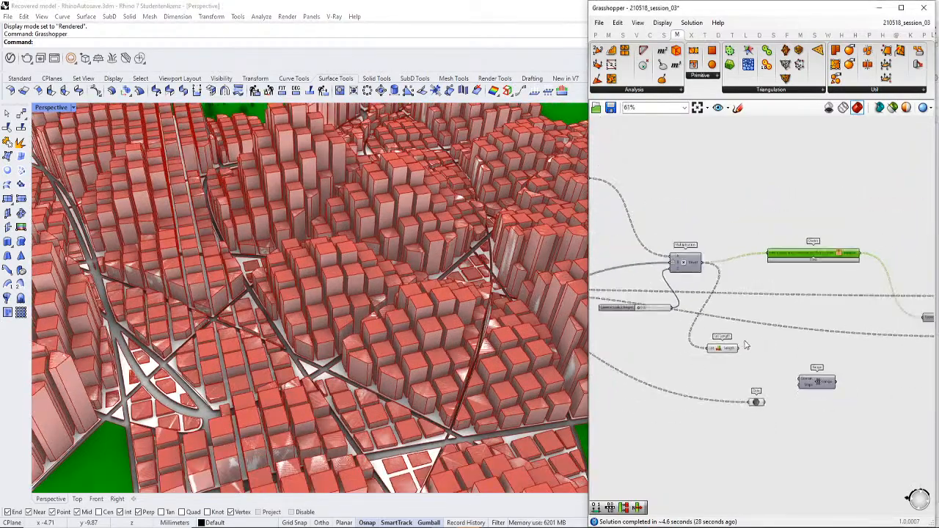
{"action": "right_click_drag", "start_coordinate": [778, 344], "coordinate": [684, 342]}
{"action": "scroll", "coordinate": [683, 342], "scroll_direction": "up", "scroll_amount": 3}
{"action": "scroll", "coordinate": [683, 342], "scroll_direction": "down", "scroll_amount": 1}
{"action": "right_click_drag", "start_coordinate": [616, 342], "coordinate": [723, 334]}
{"action": "scroll", "coordinate": [835, 261], "scroll_direction": "up", "scroll_amount": 4}
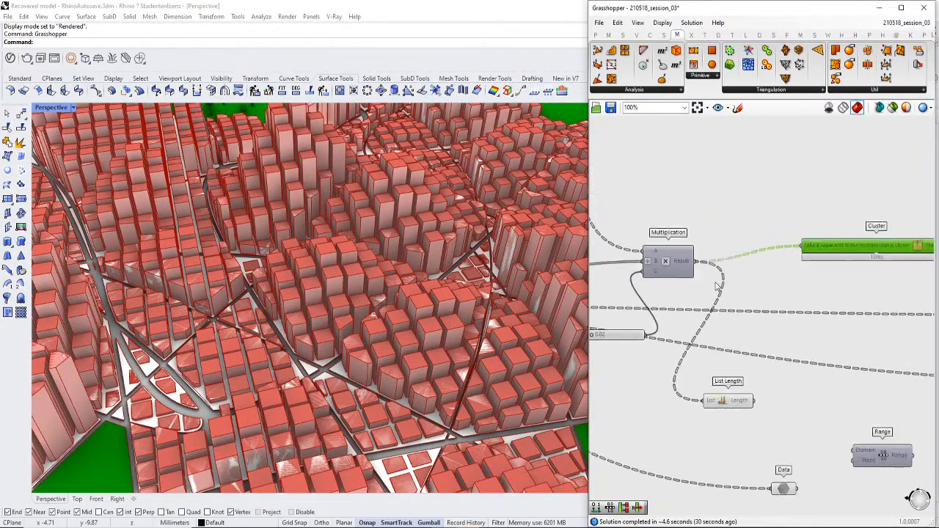
Add a panel beside the cluster and feed it from the Mapped output.
{"action": "scroll", "coordinate": [822, 253], "scroll_direction": "down", "scroll_amount": 1}
{"action": "right_click_drag", "start_coordinate": [821, 253], "coordinate": [766, 251]}
{"action": "double_click", "coordinate": [838, 221]}
{"action": "type", "text": "panel"}
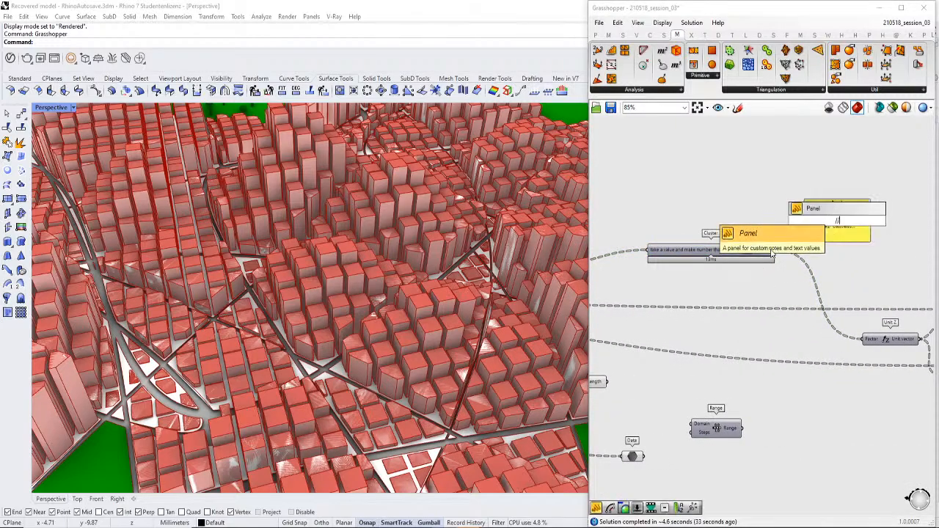
{"action": "key", "text": "Return"}
{"action": "left_click_drag", "start_coordinate": [800, 224], "coordinate": [824, 290]}
{"action": "scroll", "coordinate": [833, 256], "scroll_direction": "down", "scroll_amount": 2}
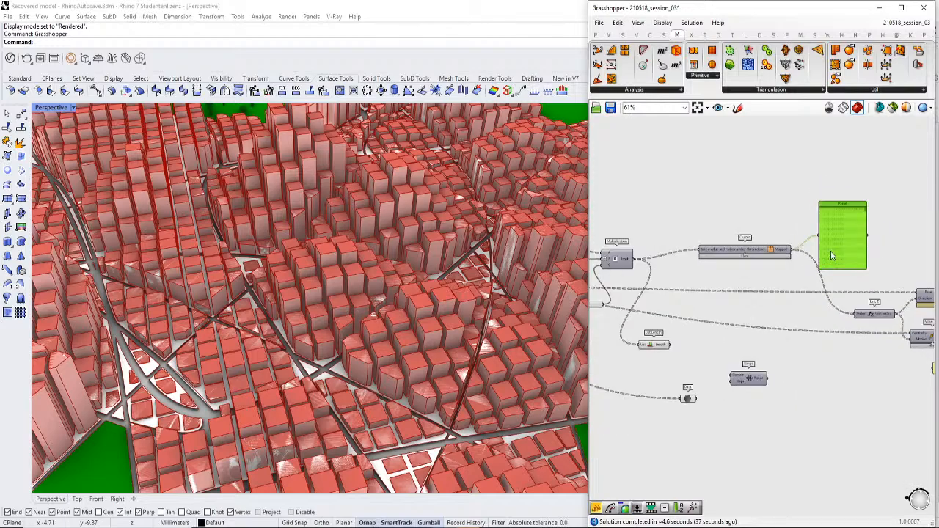
{"action": "scroll", "coordinate": [833, 256], "scroll_direction": "up", "scroll_amount": 2}
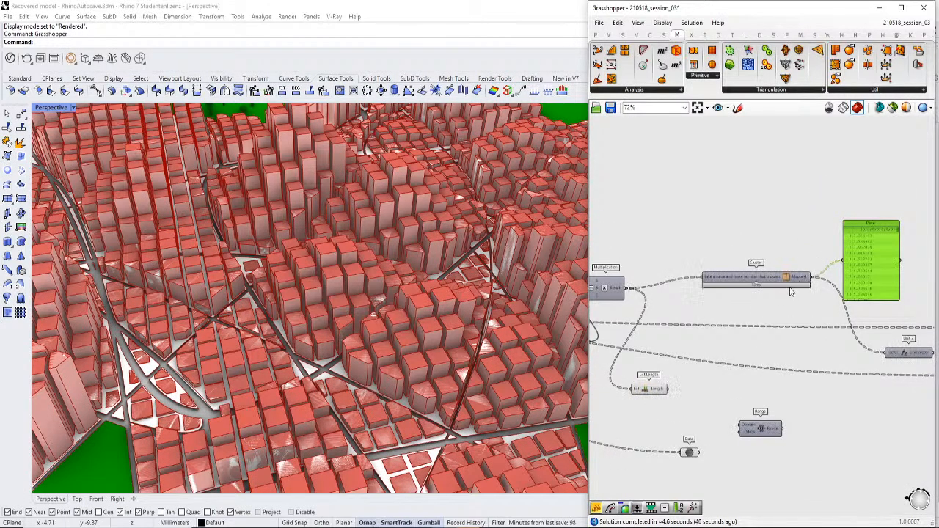
Feed the Range component's Domain input from the cluster's Mapped output.
{"action": "scroll", "coordinate": [791, 292], "scroll_direction": "up", "scroll_amount": 2}
{"action": "right_click_drag", "start_coordinate": [785, 310], "coordinate": [756, 314]}
{"action": "double_click", "coordinate": [766, 315]}
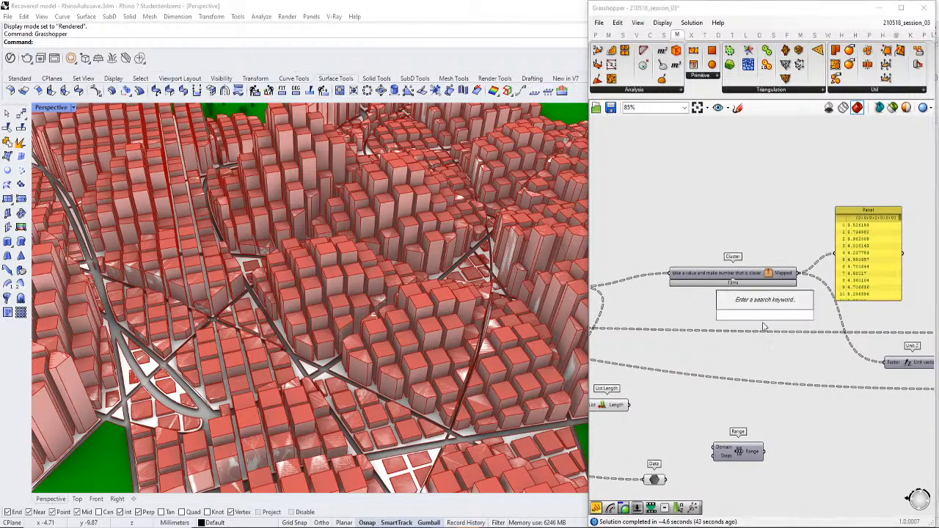
{"action": "left_click_drag", "start_coordinate": [714, 451], "coordinate": [800, 273]}
{"action": "right_click_drag", "start_coordinate": [727, 453], "coordinate": [766, 411]}
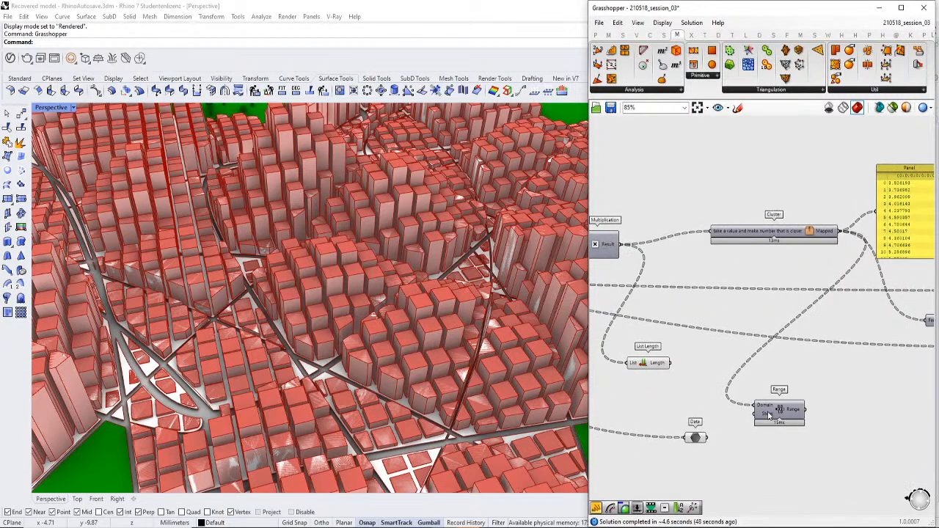
Examine the values held by the Range component's Domain and Steps inputs.
{"action": "scroll", "coordinate": [779, 411], "scroll_direction": "down", "scroll_amount": 2}
{"action": "scroll", "coordinate": [777, 404], "scroll_direction": "up", "scroll_amount": 1}
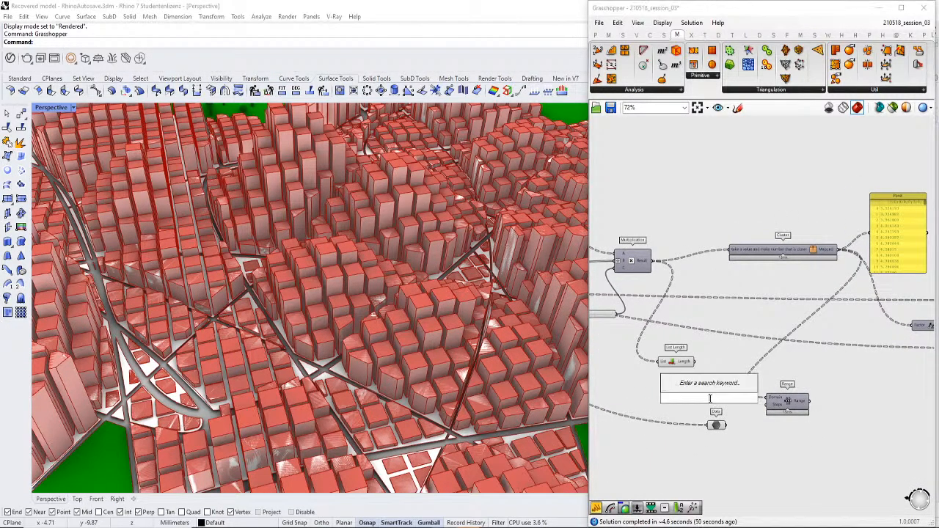
{"action": "scroll", "coordinate": [777, 404], "scroll_direction": "up", "scroll_amount": 2}
{"action": "mouse_move", "coordinate": [776, 406]}
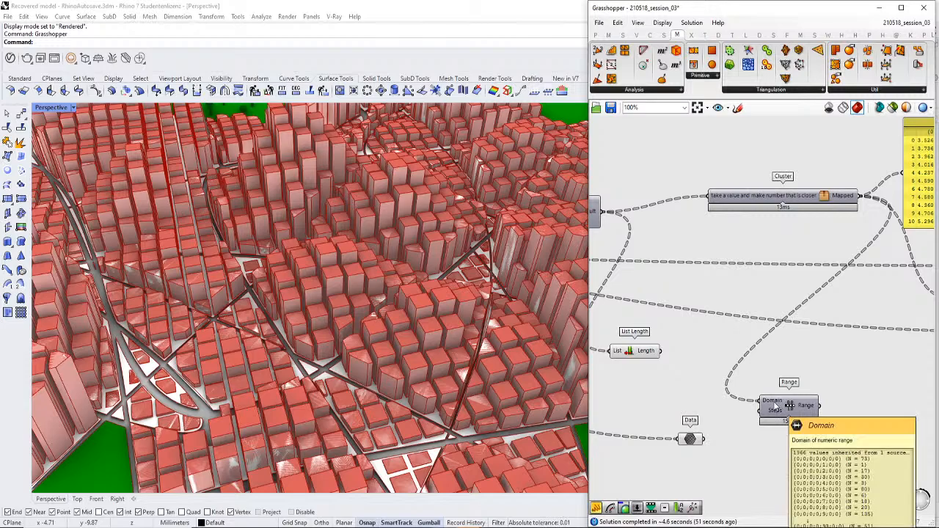
{"action": "scroll", "coordinate": [776, 406], "scroll_direction": "down", "scroll_amount": 1}
{"action": "right_click_drag", "start_coordinate": [776, 406], "coordinate": [719, 400]}
{"action": "scroll", "coordinate": [760, 364], "scroll_direction": "up", "scroll_amount": 1}
{"action": "right_click_drag", "start_coordinate": [770, 380], "coordinate": [761, 374]}
{"action": "mouse_move", "coordinate": [725, 396]}
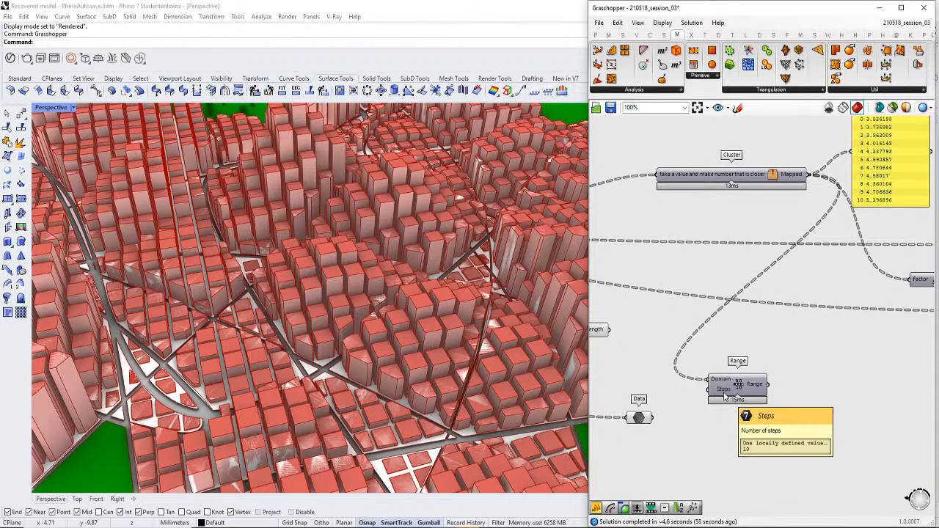
Move the cluster closer to Multiplication and feed the Range component's Steps input from its Mapped output.
{"action": "left_click_drag", "start_coordinate": [779, 181], "coordinate": [710, 164]}
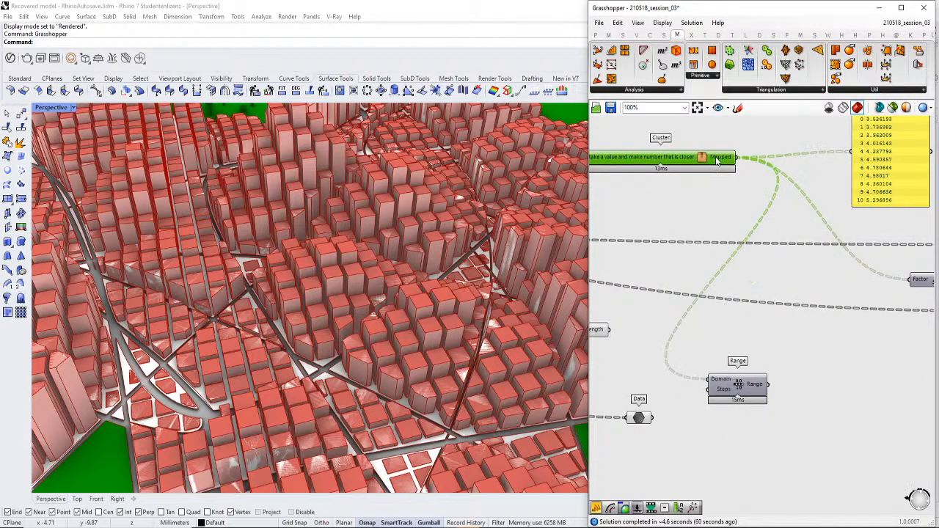
{"action": "right_click_drag", "start_coordinate": [737, 383], "coordinate": [773, 372]}
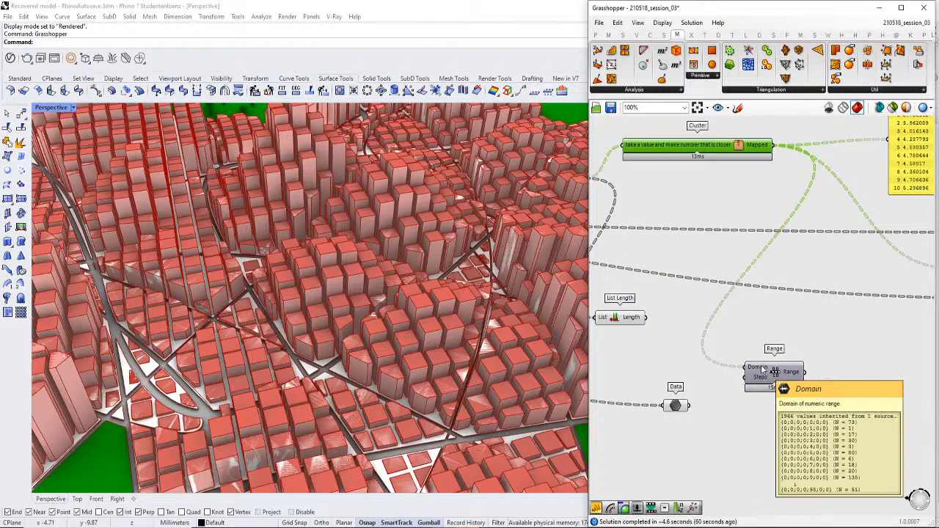
{"action": "left_click_drag", "start_coordinate": [744, 378], "coordinate": [770, 147]}
{"action": "scroll", "coordinate": [796, 368], "scroll_direction": "down", "scroll_amount": 2}
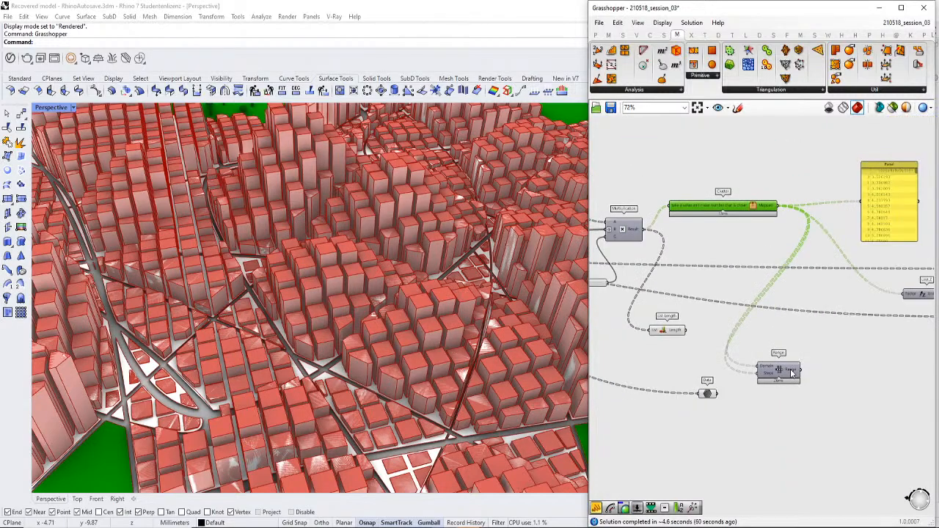
{"action": "scroll", "coordinate": [797, 367], "scroll_direction": "up", "scroll_amount": 4}
{"action": "right_click_drag", "start_coordinate": [799, 355], "coordinate": [785, 346]}
{"action": "scroll", "coordinate": [786, 346], "scroll_direction": "down", "scroll_amount": 2}
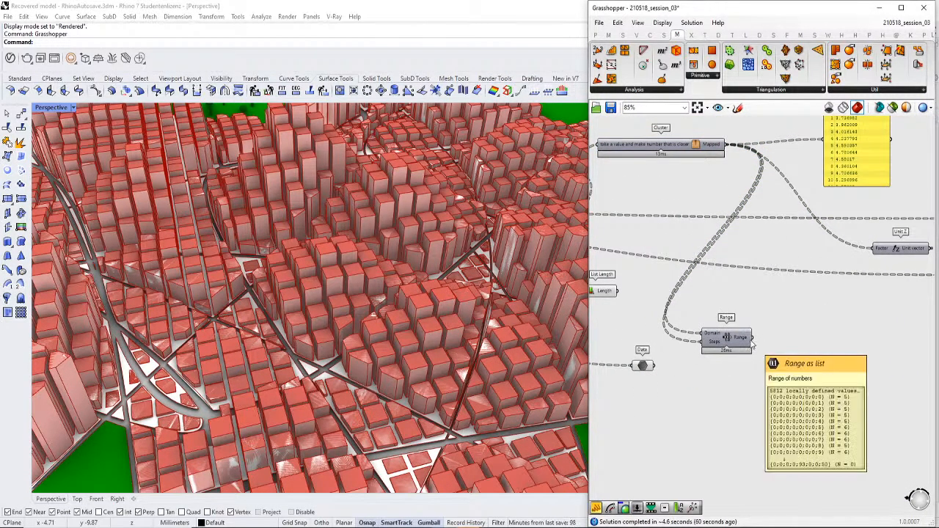
Add a Move component beside the Range component.
{"action": "double_click", "coordinate": [763, 331]}
{"action": "type", "text": "move"}
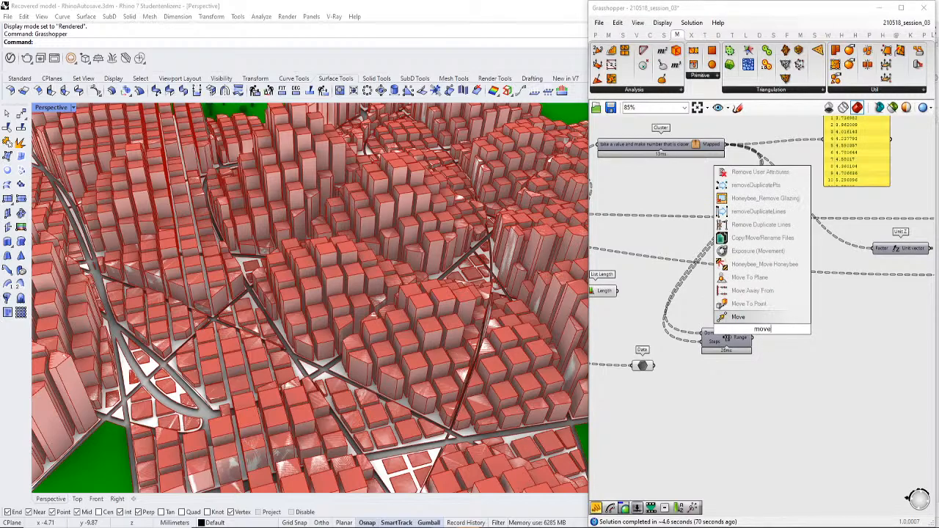
{"action": "left_click", "coordinate": [739, 317]}
{"action": "left_click_drag", "start_coordinate": [734, 334], "coordinate": [822, 334]}
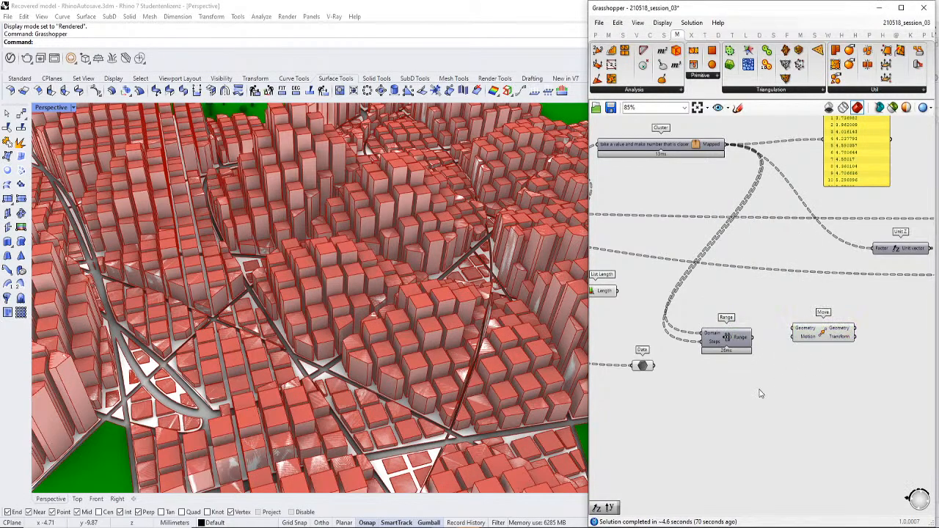
Save the definition and add a Unit Z component below the Range component.
{"action": "double_click", "coordinate": [751, 415]}
{"action": "left_click", "coordinate": [702, 433]}
{"action": "key", "text": "ctrl+s"}
{"action": "double_click", "coordinate": [737, 419]}
{"action": "type", "text": "z"}
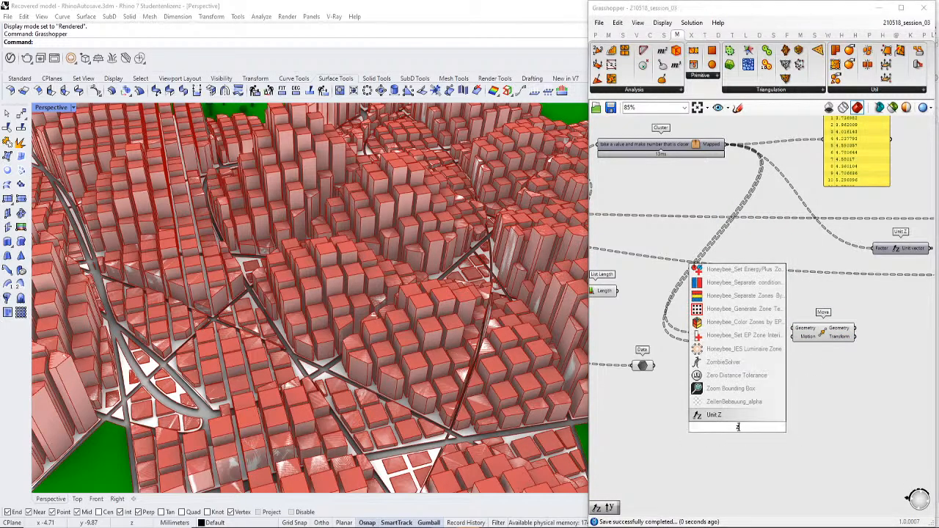
{"action": "left_click", "coordinate": [741, 416]}
Feed the new Move component's Motion input from Unit Z and Unit Z's Factor input from the Range output.
{"action": "scroll", "coordinate": [785, 353], "scroll_direction": "up", "scroll_amount": 2}
{"action": "left_click_drag", "start_coordinate": [794, 330], "coordinate": [760, 456]}
{"action": "left_click_drag", "start_coordinate": [742, 332], "coordinate": [681, 455]}
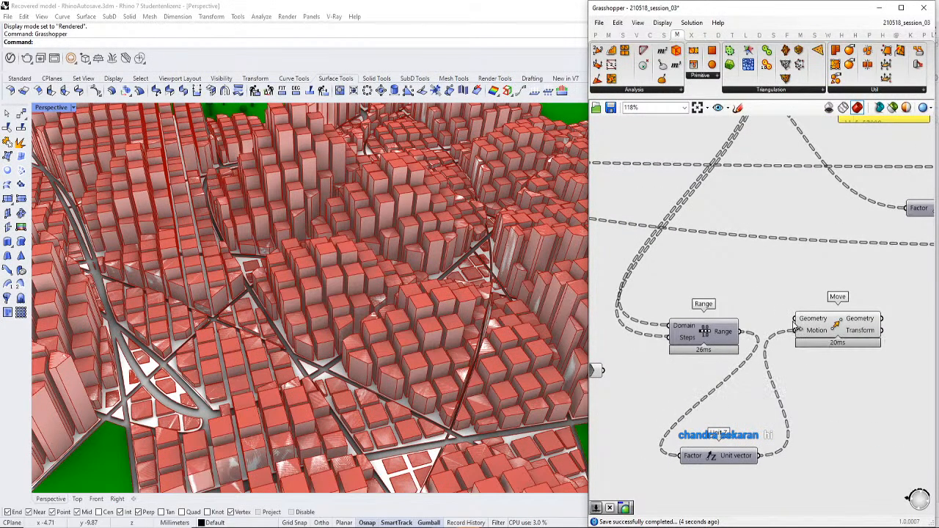
Feed the new Move component's Geometry input from the Result of the Merge component beside Tree Statistics.
{"action": "scroll", "coordinate": [805, 323], "scroll_direction": "down", "scroll_amount": 4}
{"action": "left_click_drag", "start_coordinate": [796, 320], "coordinate": [622, 287]}
{"action": "scroll", "coordinate": [739, 306], "scroll_direction": "up", "scroll_amount": 5}
{"action": "scroll", "coordinate": [877, 327], "scroll_direction": "down", "scroll_amount": 3}
{"action": "scroll", "coordinate": [631, 274], "scroll_direction": "up", "scroll_amount": 3}
{"action": "scroll", "coordinate": [698, 282], "scroll_direction": "down", "scroll_amount": 4}
{"action": "scroll", "coordinate": [655, 284], "scroll_direction": "up", "scroll_amount": 1}
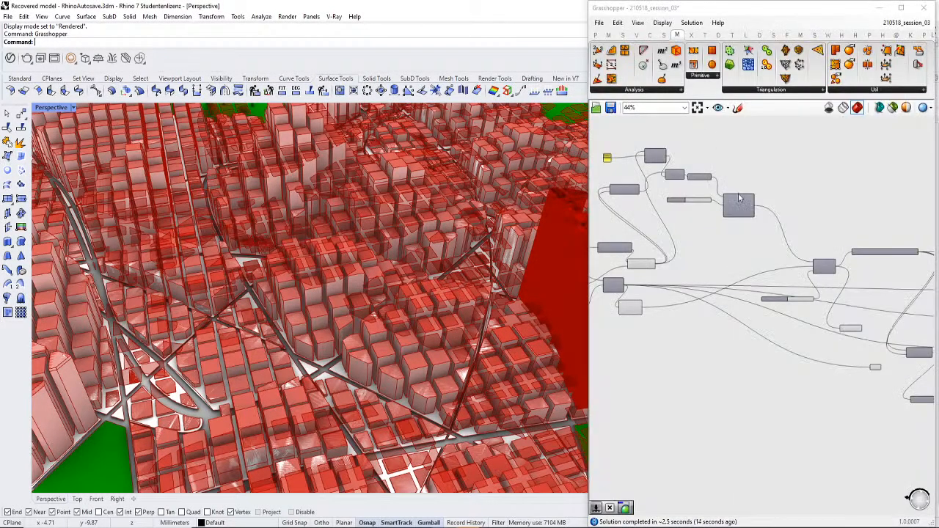
Graft the new Move component's Geometry input.
{"action": "right_click_drag", "start_coordinate": [830, 388], "coordinate": [670, 348]}
{"action": "scroll", "coordinate": [783, 323], "scroll_direction": "up", "scroll_amount": 3}
{"action": "scroll", "coordinate": [784, 323], "scroll_direction": "up", "scroll_amount": 3}
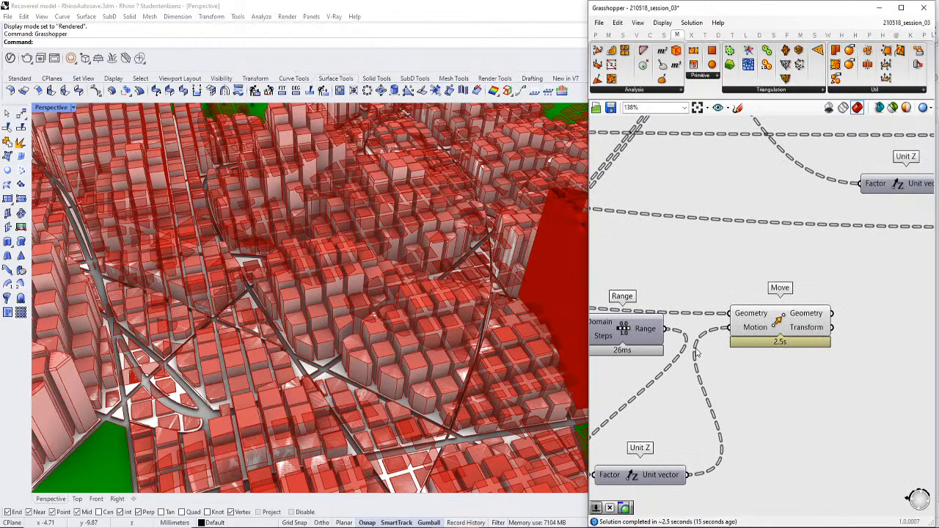
{"action": "right_click", "coordinate": [746, 317]}
{"action": "left_click", "coordinate": [806, 406]}
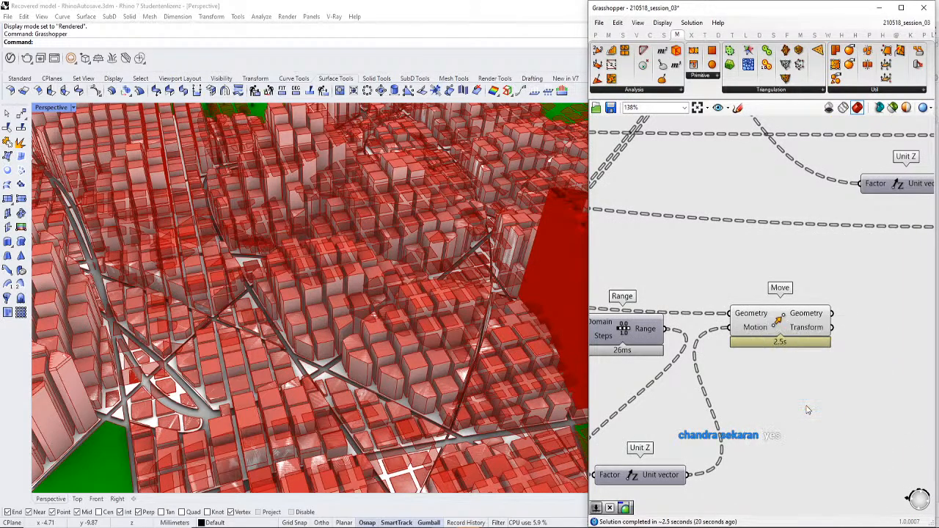
Select the new Move component and examine its stacked outlines on the buildings from near and far.
{"action": "left_click", "coordinate": [773, 323]}
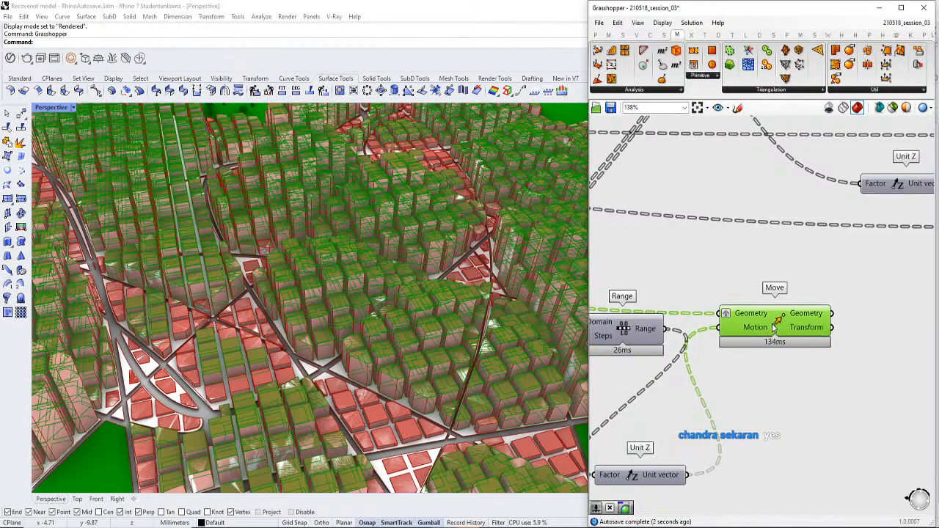
{"action": "scroll", "coordinate": [438, 420], "scroll_direction": "up", "scroll_amount": 5}
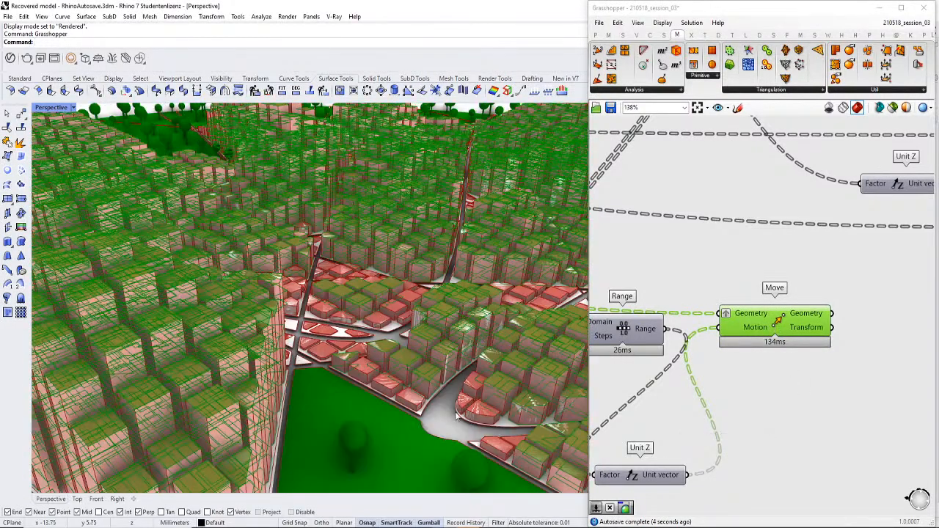
{"action": "scroll", "coordinate": [439, 384], "scroll_direction": "up", "scroll_amount": 3}
{"action": "right_click_drag", "start_coordinate": [610, 344], "coordinate": [781, 362]}
{"action": "mouse_move", "coordinate": [693, 325]}
{"action": "scroll", "coordinate": [426, 389], "scroll_direction": "down", "scroll_amount": 3}
{"action": "scroll", "coordinate": [427, 389], "scroll_direction": "down", "scroll_amount": 10}
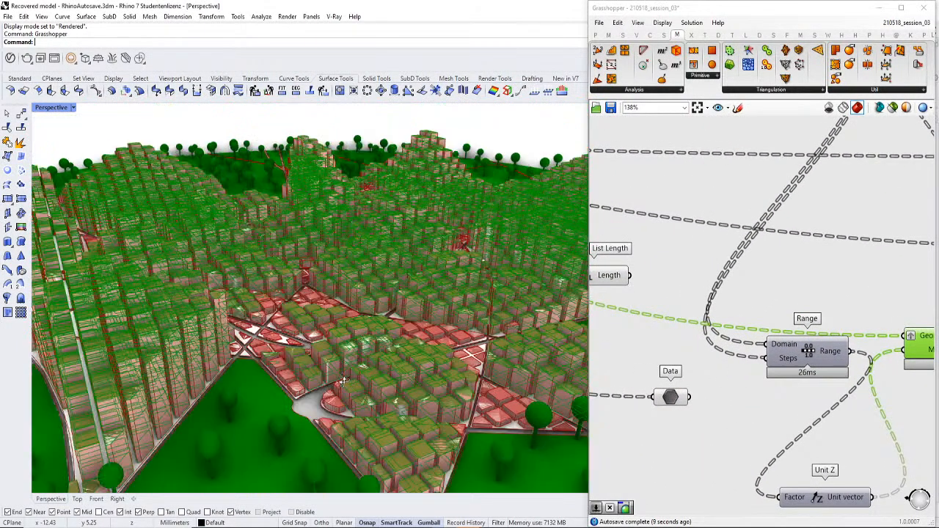
{"action": "scroll", "coordinate": [108, 280], "scroll_direction": "up", "scroll_amount": 10}
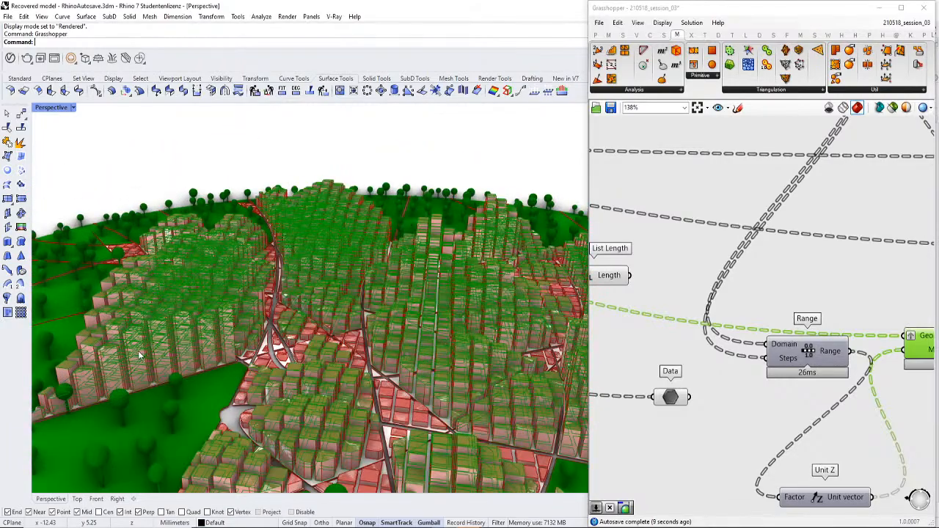
{"action": "scroll", "coordinate": [157, 334], "scroll_direction": "up", "scroll_amount": 10}
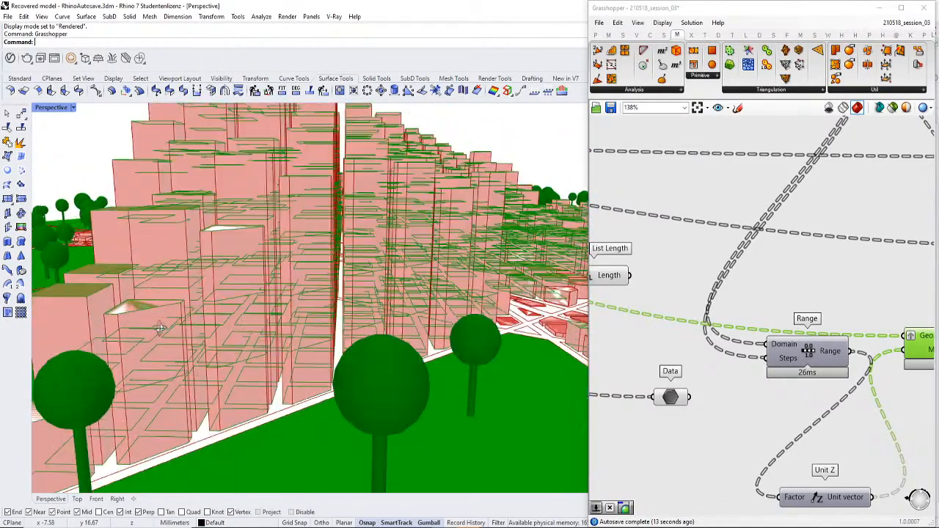
{"action": "right_click_drag", "start_coordinate": [162, 319], "coordinate": [151, 360]}
{"action": "scroll", "coordinate": [732, 321], "scroll_direction": "down", "scroll_amount": 4}
{"action": "mouse_move", "coordinate": [784, 337]}
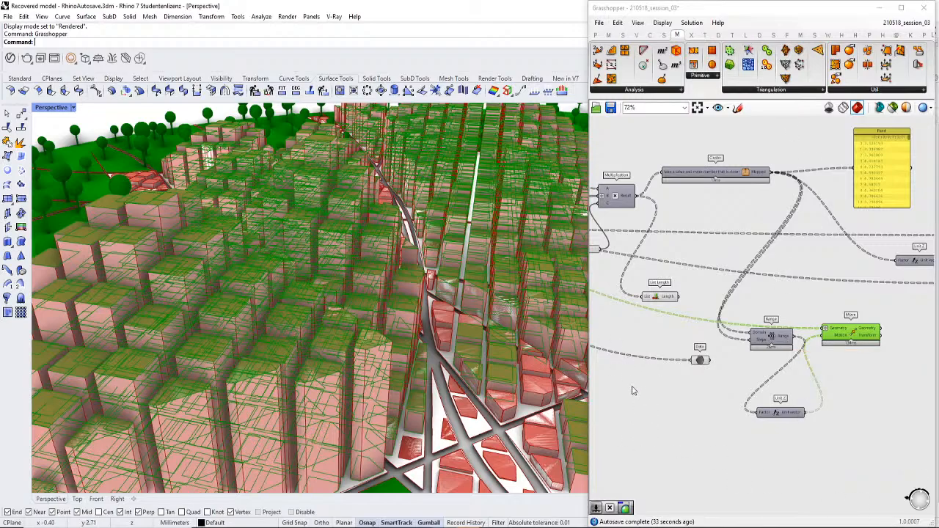
{"action": "right_click_drag", "start_coordinate": [468, 382], "coordinate": [414, 349]}
{"action": "scroll", "coordinate": [403, 342], "scroll_direction": "down", "scroll_amount": 1}
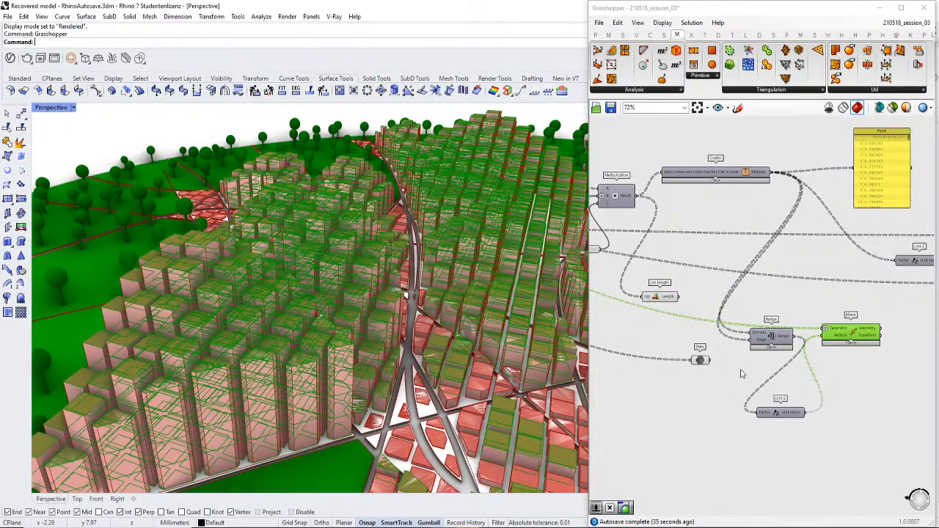
Place Unit Z closer to the Range and Move components, and inspect the moved outlines on the buildings up close.
{"action": "scroll", "coordinate": [917, 359], "scroll_direction": "up", "scroll_amount": 4}
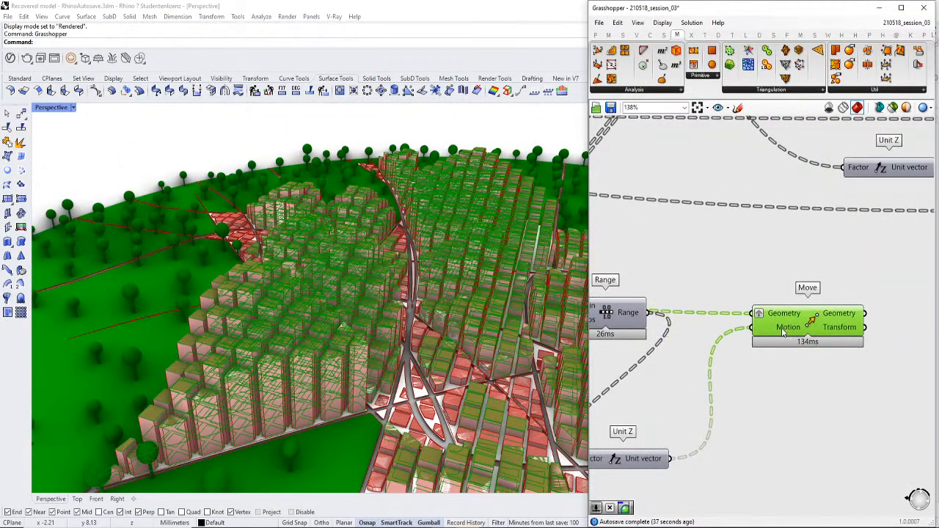
{"action": "left_click_drag", "start_coordinate": [631, 462], "coordinate": [697, 395]}
{"action": "scroll", "coordinate": [696, 396], "scroll_direction": "down", "scroll_amount": 1}
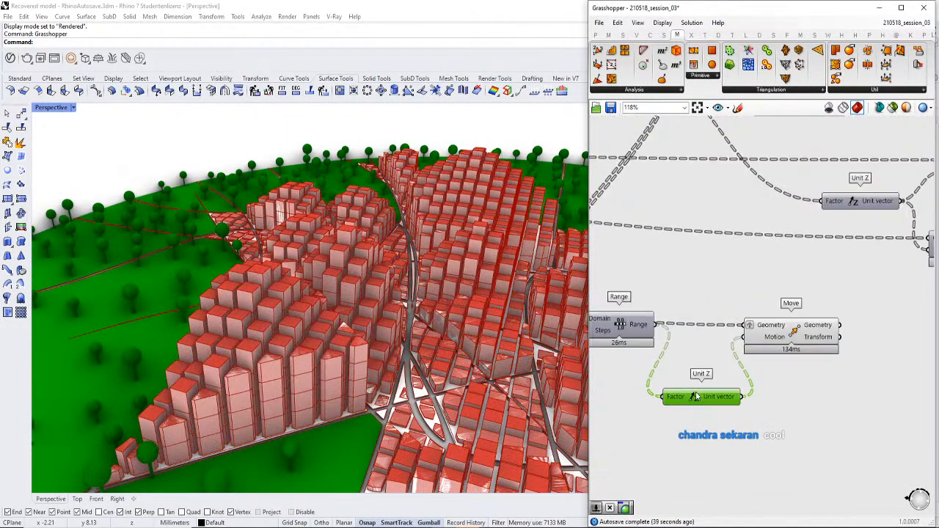
{"action": "right_click_drag", "start_coordinate": [473, 374], "coordinate": [283, 362]}
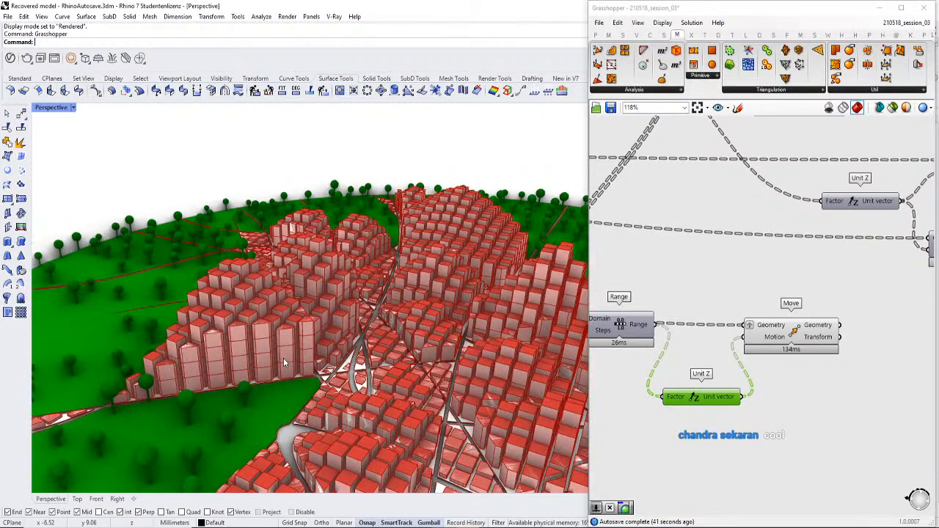
{"action": "scroll", "coordinate": [283, 358], "scroll_direction": "up", "scroll_amount": 5}
{"action": "left_click", "coordinate": [807, 330]}
{"action": "scroll", "coordinate": [807, 324], "scroll_direction": "down", "scroll_amount": 4}
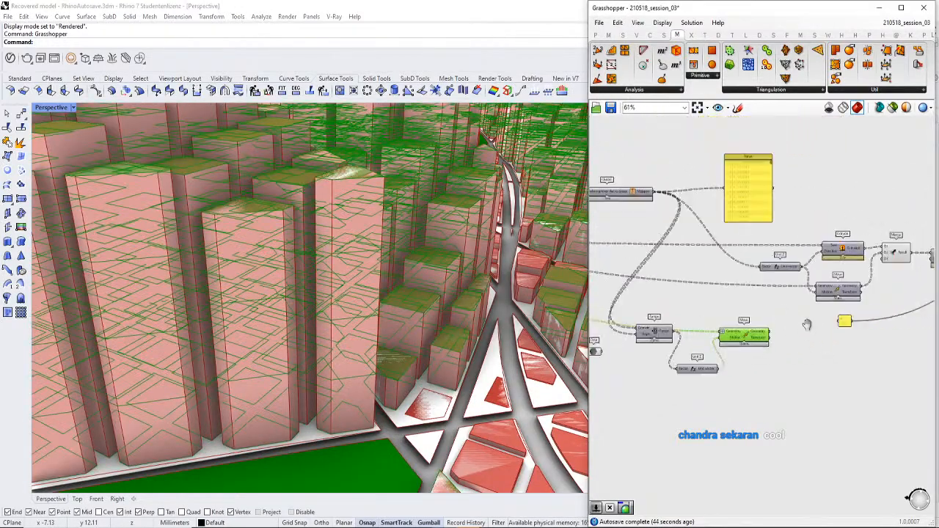
Disable the component chain from Extrude and the upper Move through Custom Preview, and view the moved outlines alone.
{"action": "mouse_move", "coordinate": [806, 324]}
{"action": "right_mouse_down"}
{"action": "mouse_move", "coordinate": [674, 356]}
{"action": "mouse_move", "coordinate": [596, 361]}
{"action": "right_mouse_up"}
{"action": "scroll", "coordinate": [704, 291], "scroll_direction": "down", "scroll_amount": 2}
{"action": "left_click_drag", "start_coordinate": [863, 267], "coordinate": [648, 323]}
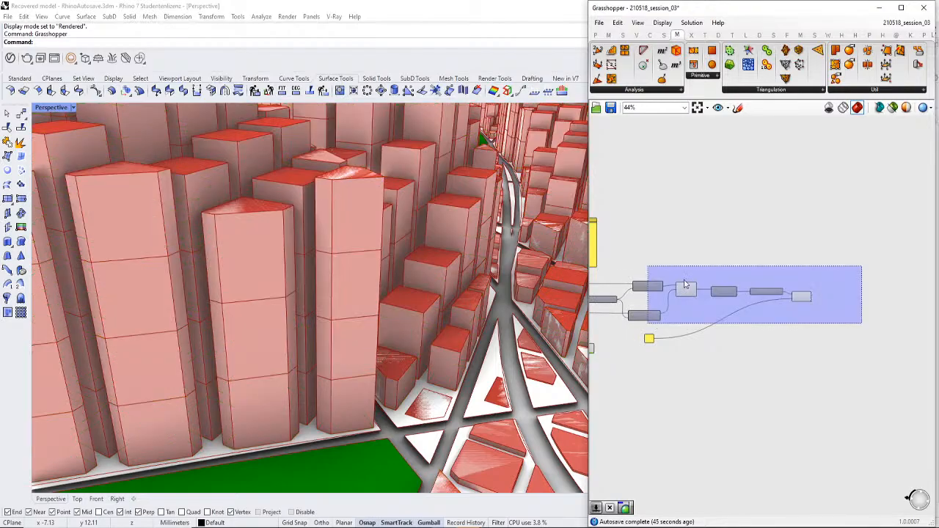
{"action": "middle_click", "coordinate": [684, 280]}
{"action": "left_click", "coordinate": [723, 279]}
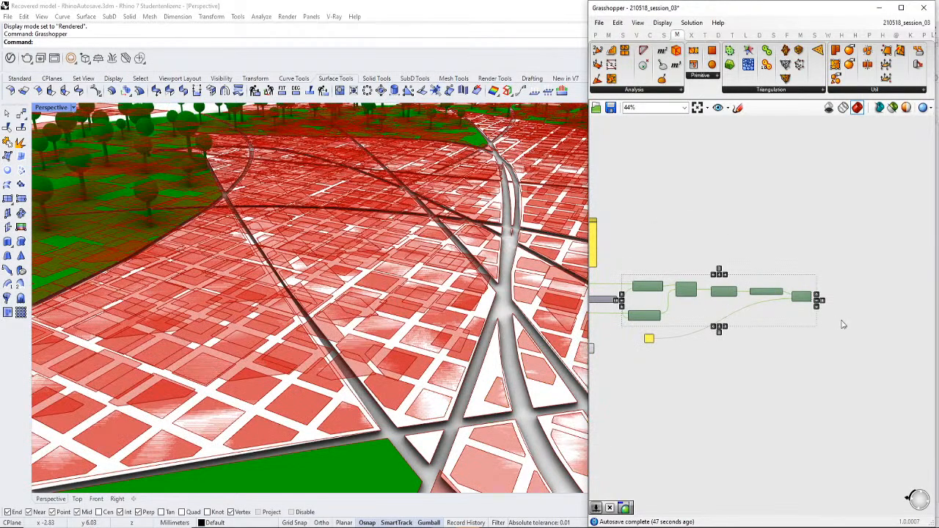
{"action": "right_click_drag", "start_coordinate": [521, 358], "coordinate": [637, 329]}
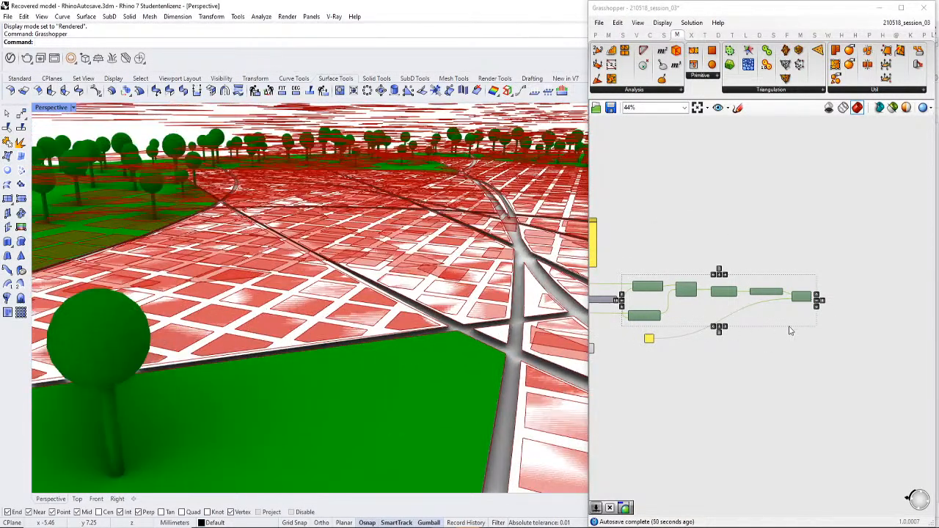
{"action": "scroll", "coordinate": [844, 308], "scroll_direction": "up", "scroll_amount": 4}
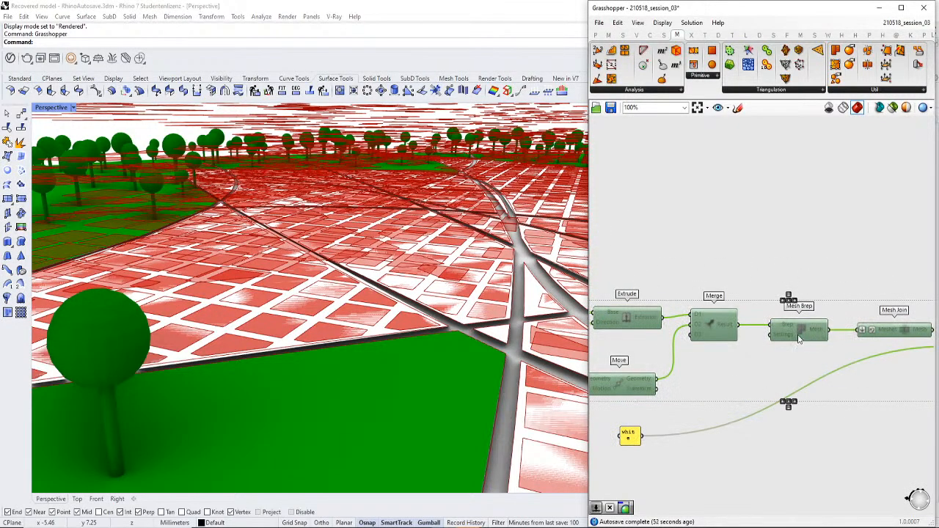
Re-enable the disabled Extrude, upper Move, Merge, Mesh Brep, Mesh Join and Custom Preview components.
{"action": "middle_click", "coordinate": [822, 326]}
{"action": "left_click", "coordinate": [827, 330]}
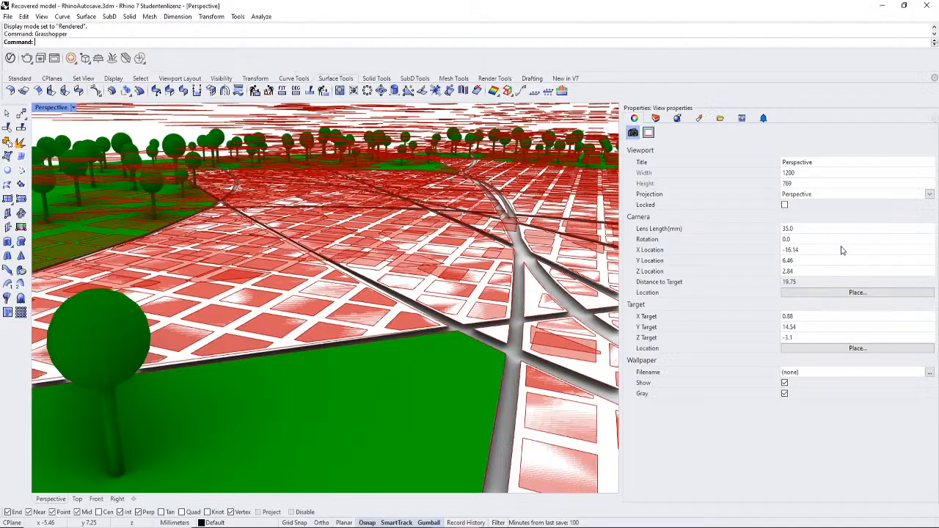
{"action": "left_click", "coordinate": [842, 250]}
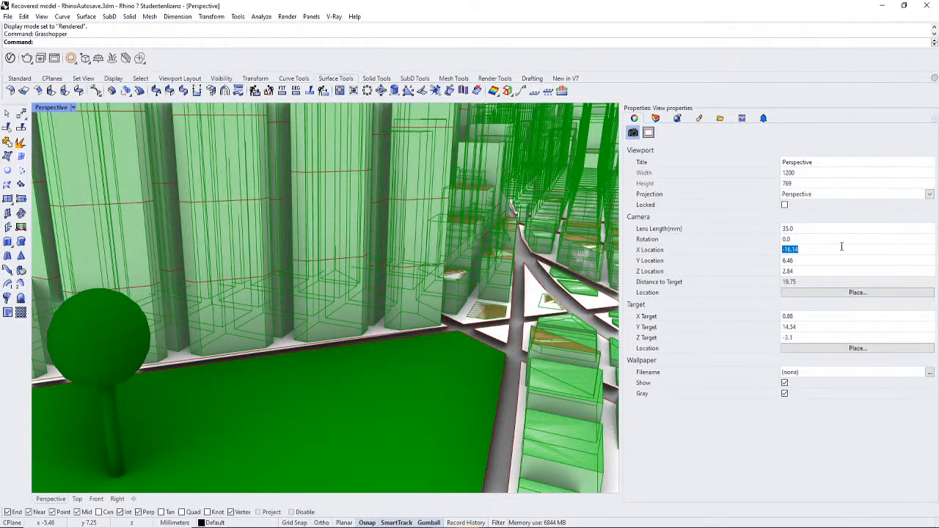
{"action": "double_click", "coordinate": [622, 13]}
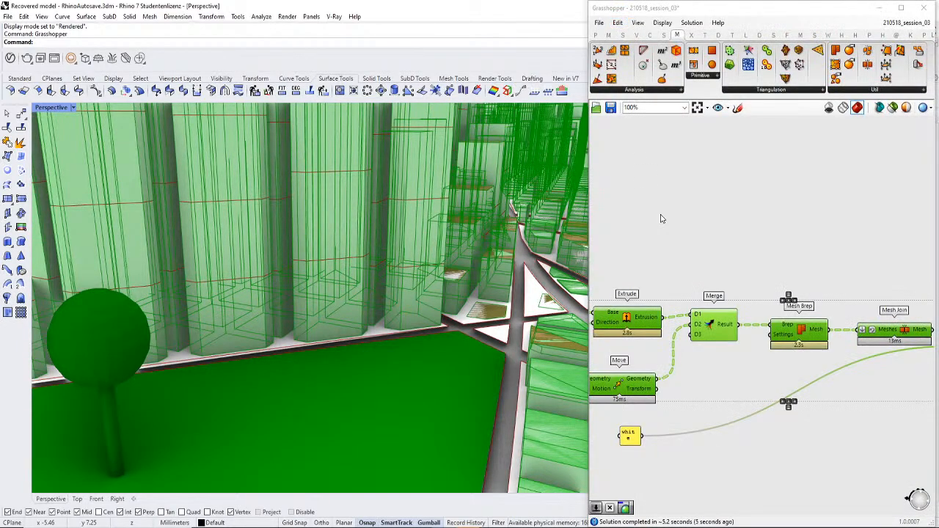
{"action": "scroll", "coordinate": [752, 388], "scroll_direction": "down", "scroll_amount": 1}
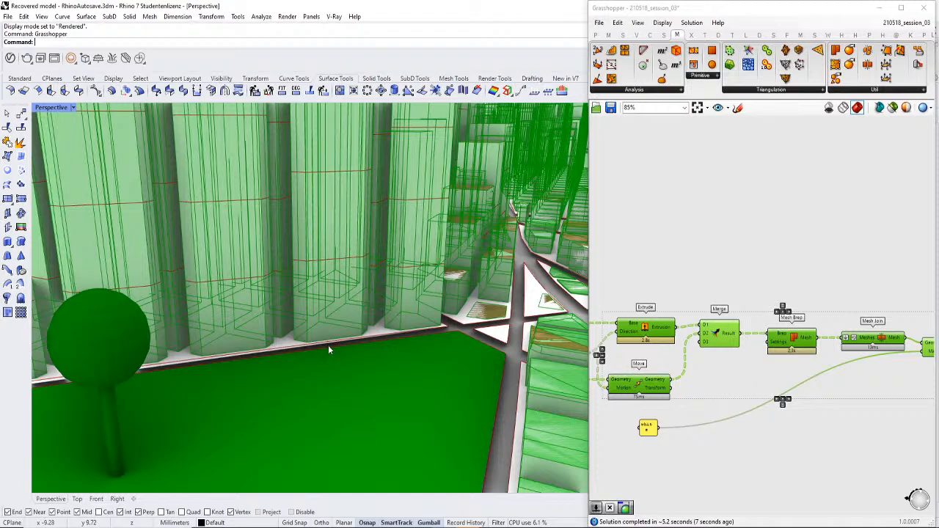
Inspect the extruded buildings together with the floor outlines and the Merge component feeding Mesh Brep.
{"action": "right_click_drag", "start_coordinate": [329, 350], "coordinate": [339, 389]}
{"action": "scroll", "coordinate": [339, 367], "scroll_direction": "down", "scroll_amount": 5}
{"action": "left_click", "coordinate": [869, 263]}
{"action": "right_click_drag", "start_coordinate": [774, 291], "coordinate": [761, 276]}
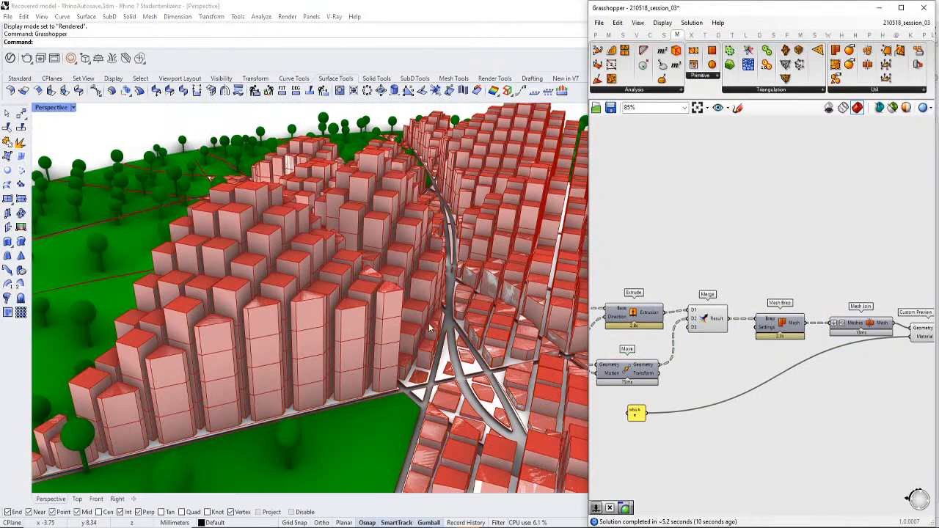
{"action": "right_click_drag", "start_coordinate": [759, 308], "coordinate": [738, 310]}
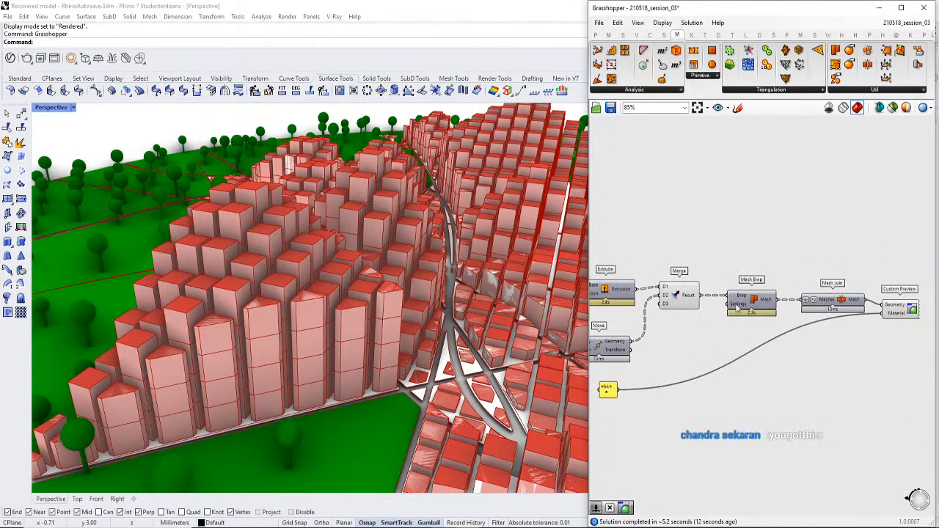
{"action": "left_click", "coordinate": [679, 294]}
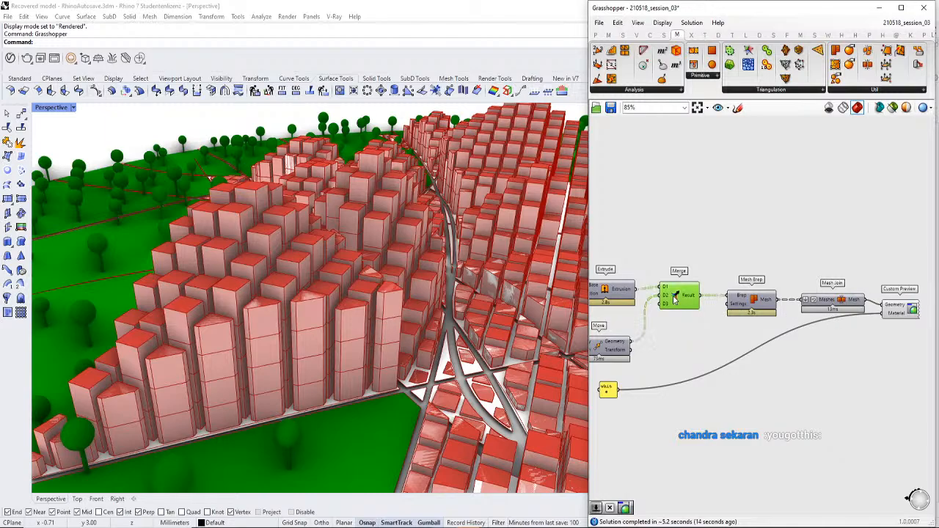
{"action": "scroll", "coordinate": [732, 244], "scroll_direction": "down", "scroll_amount": 4}
{"action": "left_click", "coordinate": [731, 244]}
Examine the new Move component's outlines on the buildings and its Geometry output.
{"action": "scroll", "coordinate": [731, 244], "scroll_direction": "up", "scroll_amount": 5}
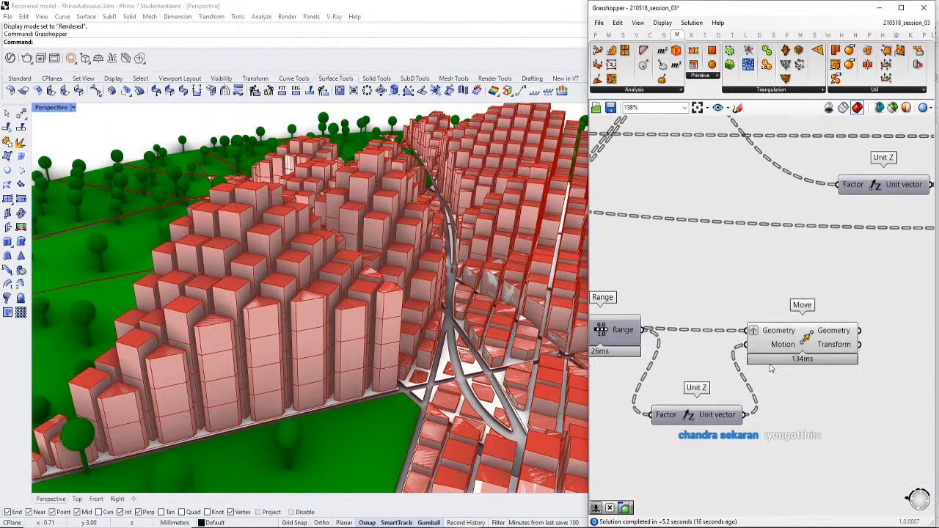
{"action": "left_click", "coordinate": [833, 319]}
{"action": "scroll", "coordinate": [833, 320], "scroll_direction": "down", "scroll_amount": 1}
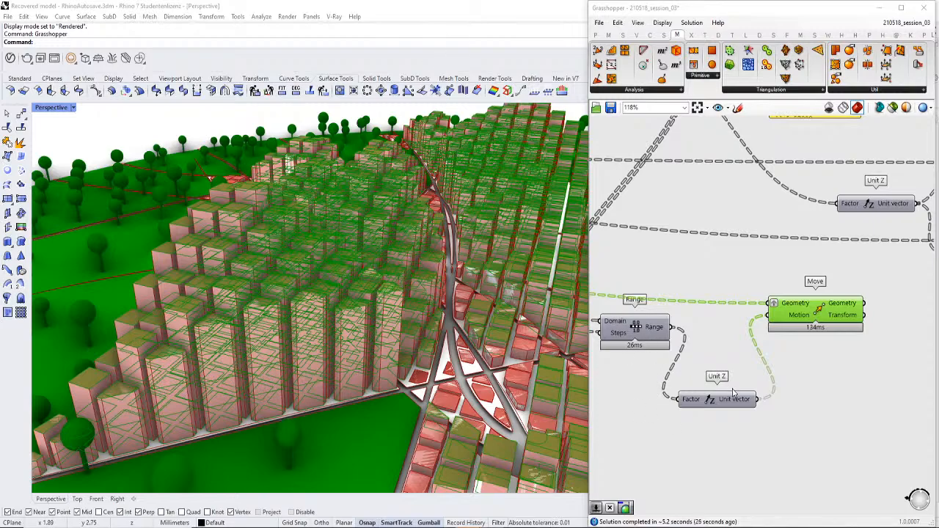
{"action": "scroll", "coordinate": [791, 383], "scroll_direction": "up", "scroll_amount": 3}
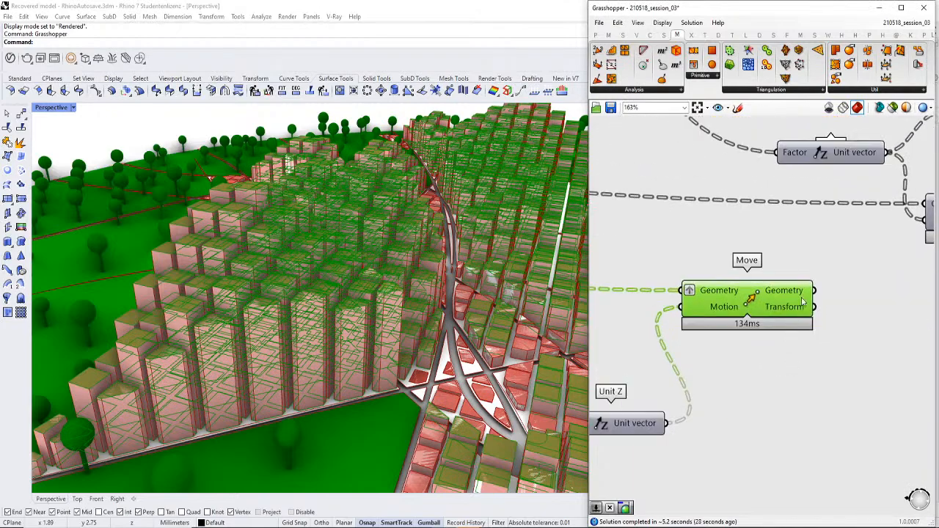
{"action": "mouse_move", "coordinate": [804, 294]}
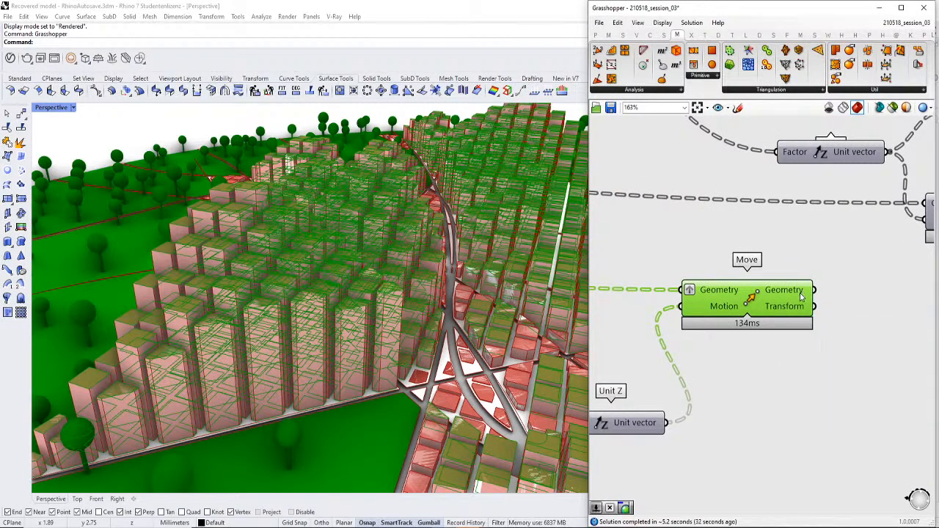
{"action": "scroll", "coordinate": [748, 309], "scroll_direction": "down", "scroll_amount": 4}
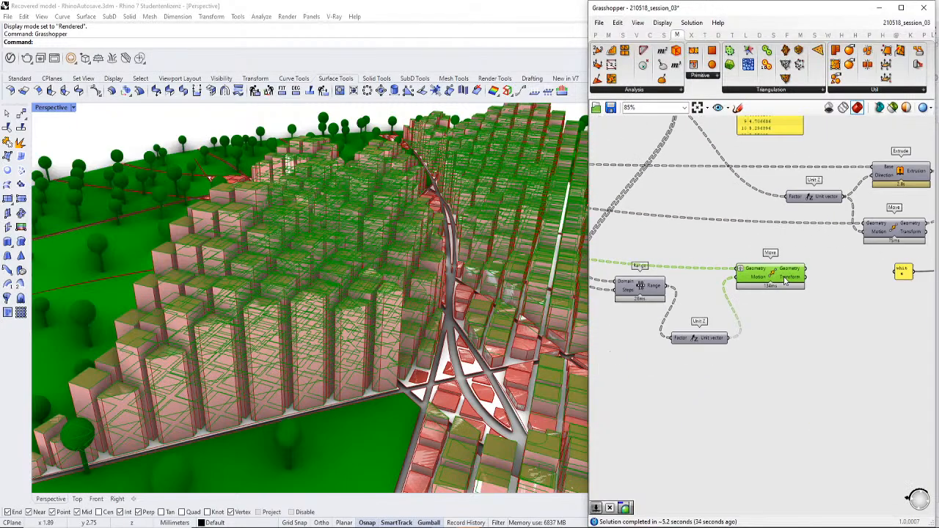
Examine the result tree of the Merge component beside Tree Statistics and toggle that component's preview.
{"action": "scroll", "coordinate": [736, 310], "scroll_direction": "up", "scroll_amount": 3}
{"action": "right_click_drag", "start_coordinate": [736, 304], "coordinate": [855, 307]}
{"action": "scroll", "coordinate": [855, 312], "scroll_direction": "down", "scroll_amount": 2}
{"action": "right_click_drag", "start_coordinate": [727, 256], "coordinate": [868, 340]}
{"action": "scroll", "coordinate": [868, 340], "scroll_direction": "down", "scroll_amount": 3}
{"action": "scroll", "coordinate": [733, 318], "scroll_direction": "up", "scroll_amount": 5}
{"action": "left_click", "coordinate": [686, 286]}
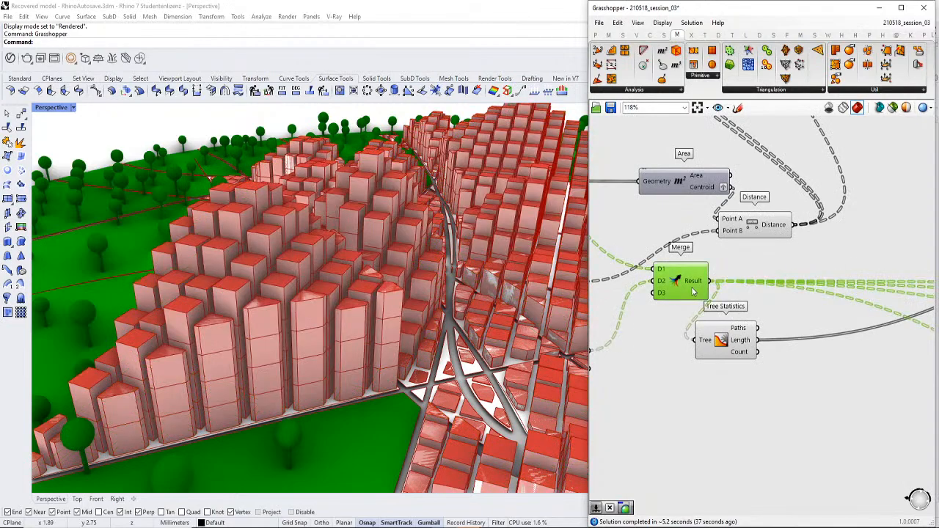
{"action": "mouse_move", "coordinate": [694, 291]}
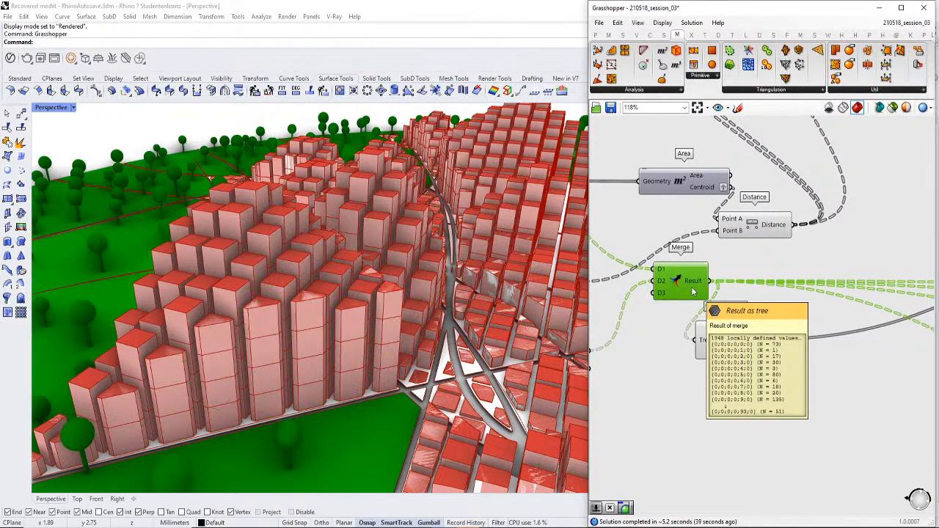
{"action": "key", "text": "ctrl+q"}
{"action": "right_click_drag", "start_coordinate": [818, 302], "coordinate": [729, 283]}
{"action": "scroll", "coordinate": [729, 282], "scroll_direction": "down", "scroll_amount": 4}
{"action": "right_click_drag", "start_coordinate": [827, 288], "coordinate": [662, 268]}
{"action": "right_click_drag", "start_coordinate": [901, 322], "coordinate": [703, 303]}
{"action": "scroll", "coordinate": [692, 314], "scroll_direction": "up", "scroll_amount": 4}
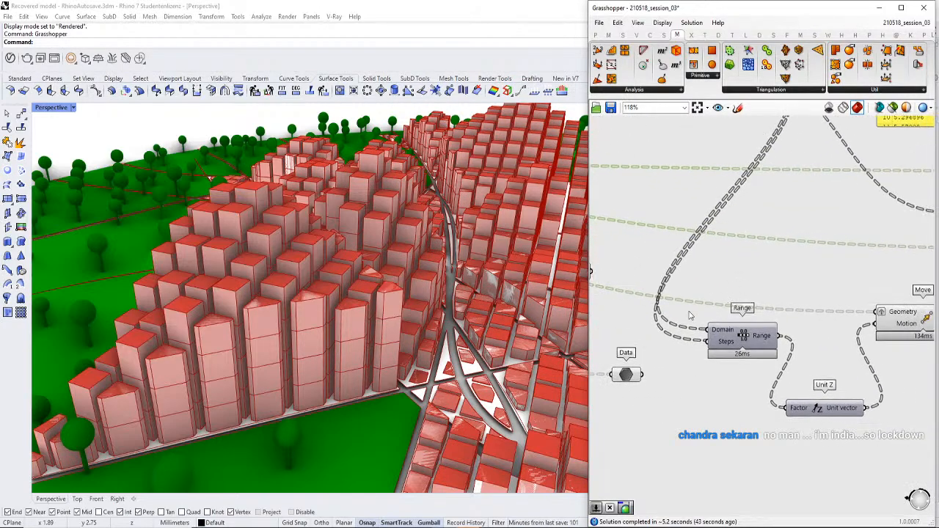
Add a number slider set to 11 and connect it to the Steps input of the Range component.
{"action": "double_click", "coordinate": [632, 340]}
{"action": "type", "text": "11"}
{"action": "left_click", "coordinate": [639, 333]}
{"action": "left_click_drag", "start_coordinate": [691, 341], "coordinate": [712, 340]}
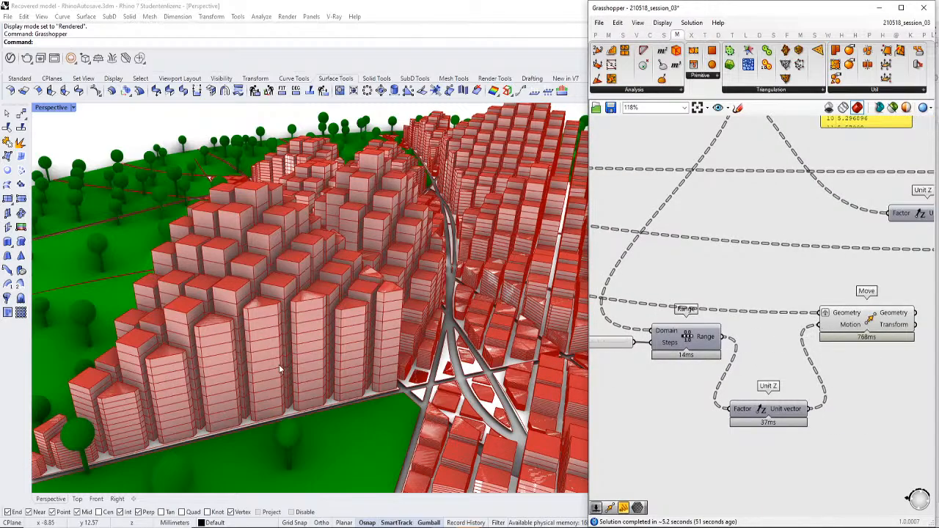
Inspect the denser floor lines on the buildings across the city, from street level, close above and far away.
{"action": "right_click_drag", "start_coordinate": [280, 369], "coordinate": [398, 336]}
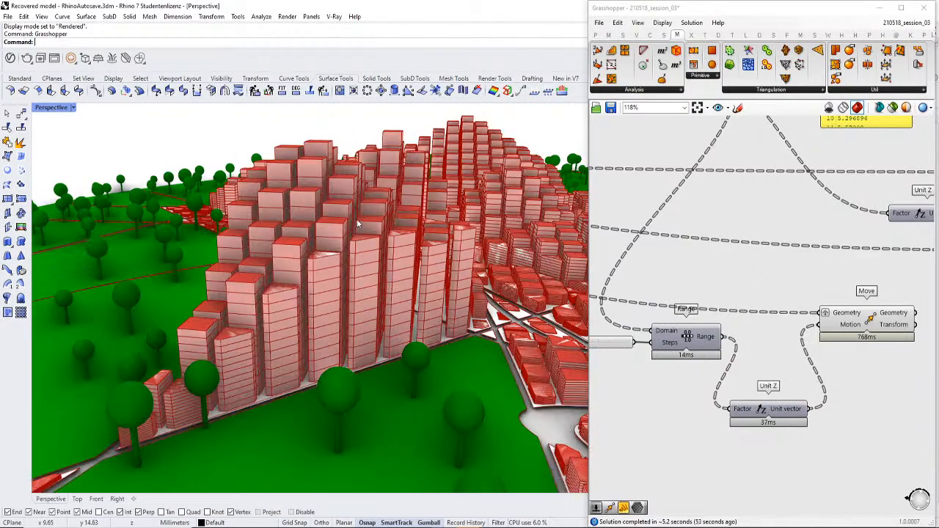
{"action": "scroll", "coordinate": [409, 279], "scroll_direction": "up", "scroll_amount": 3}
{"action": "right_click_drag", "start_coordinate": [409, 278], "coordinate": [473, 275]}
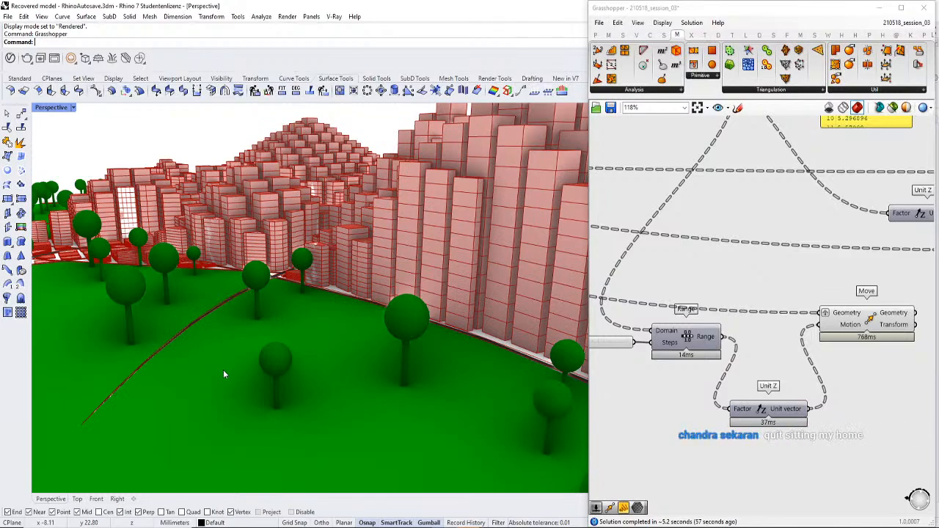
{"action": "right_click_drag", "start_coordinate": [225, 373], "coordinate": [287, 361]}
{"action": "scroll", "coordinate": [290, 362], "scroll_direction": "up", "scroll_amount": 5}
{"action": "scroll", "coordinate": [291, 365], "scroll_direction": "up", "scroll_amount": 2}
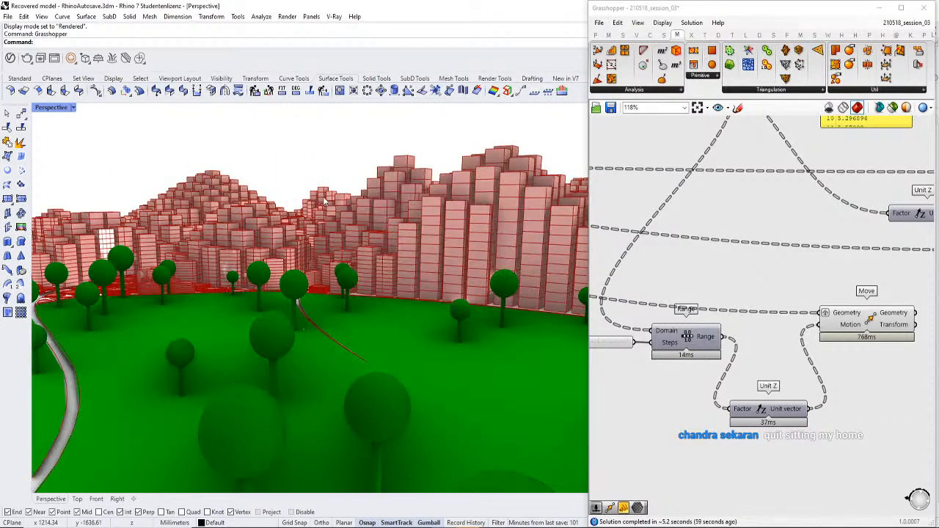
{"action": "scroll", "coordinate": [319, 193], "scroll_direction": "up", "scroll_amount": 2}
{"action": "scroll", "coordinate": [301, 276], "scroll_direction": "up", "scroll_amount": 3}
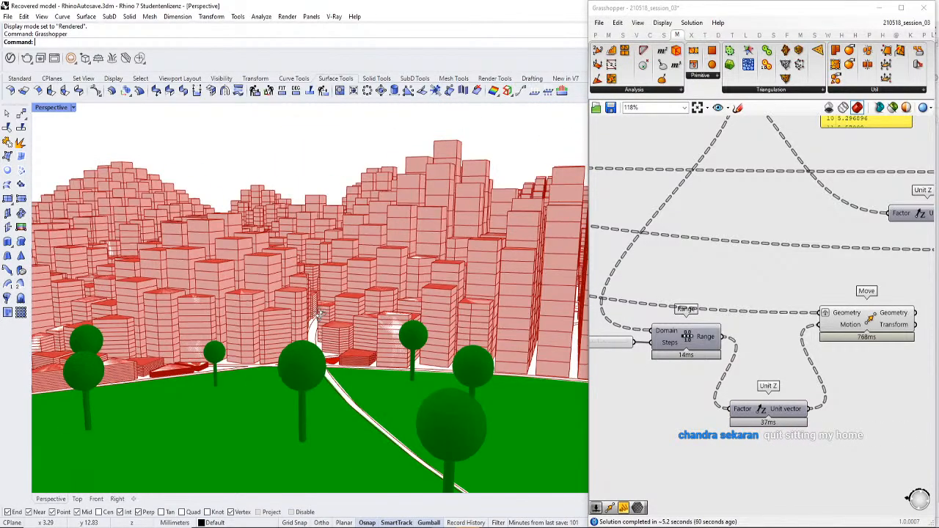
{"action": "scroll", "coordinate": [287, 325], "scroll_direction": "up", "scroll_amount": 6}
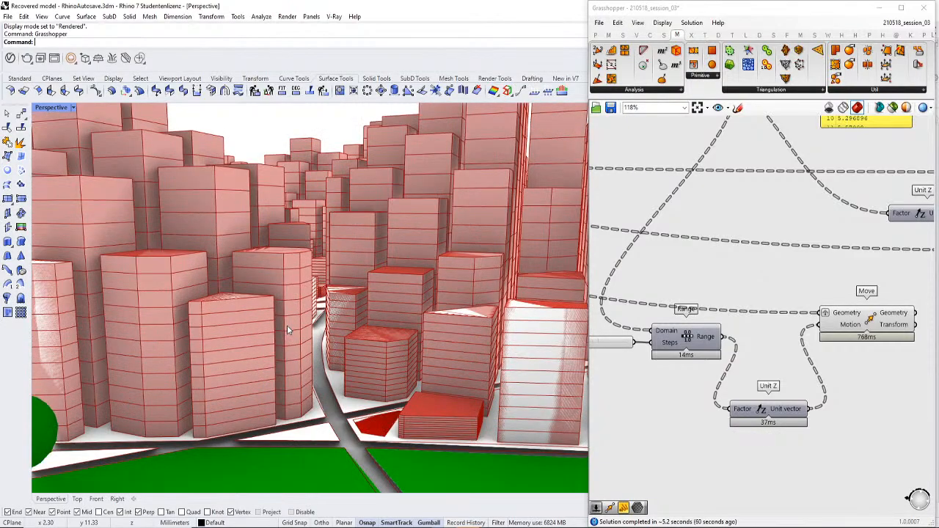
{"action": "scroll", "coordinate": [301, 356], "scroll_direction": "up", "scroll_amount": 6}
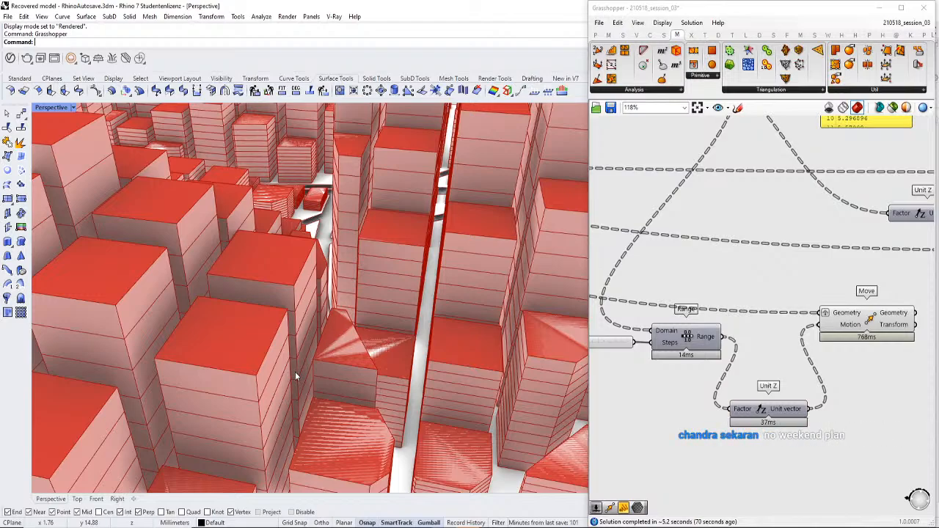
{"action": "scroll", "coordinate": [295, 370], "scroll_direction": "down", "scroll_amount": 2}
{"action": "scroll", "coordinate": [345, 324], "scroll_direction": "down", "scroll_amount": 2}
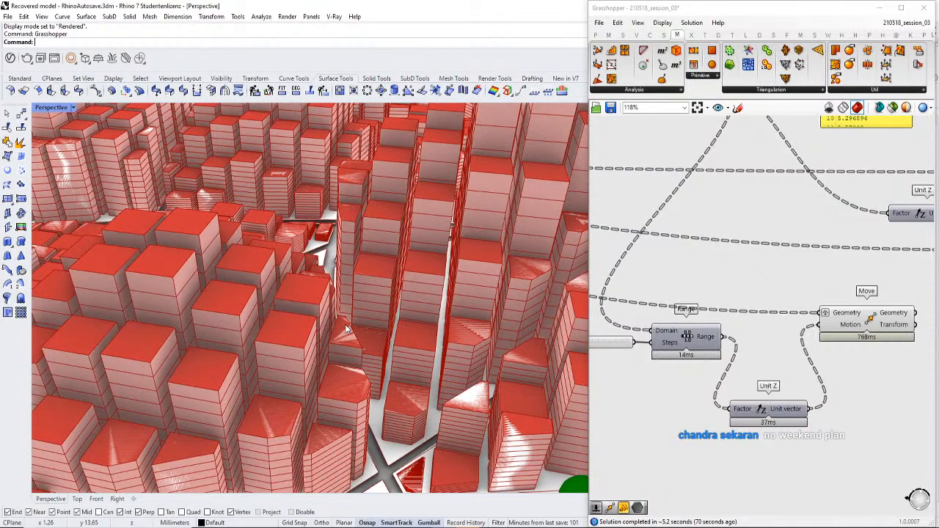
{"action": "scroll", "coordinate": [342, 339], "scroll_direction": "down", "scroll_amount": 3}
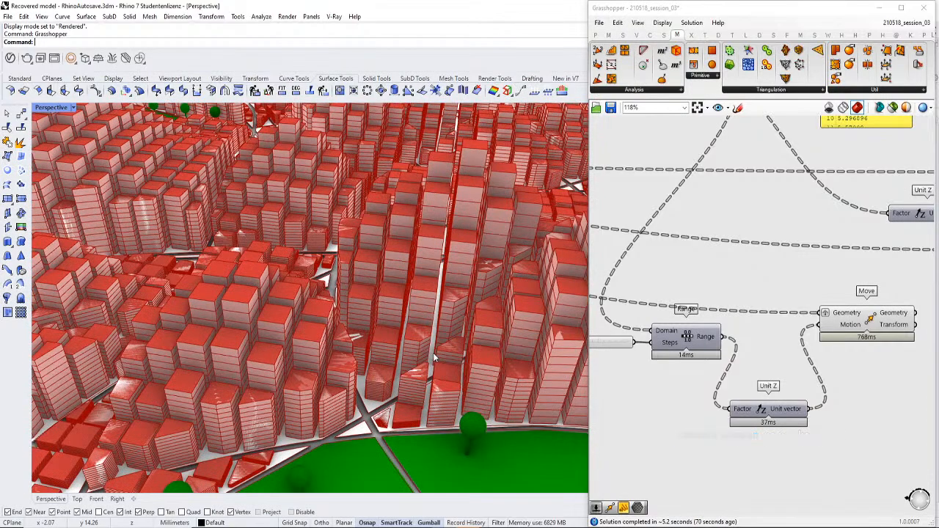
{"action": "scroll", "coordinate": [456, 341], "scroll_direction": "down", "scroll_amount": 3}
{"action": "right_click_drag", "start_coordinate": [456, 340], "coordinate": [428, 342]}
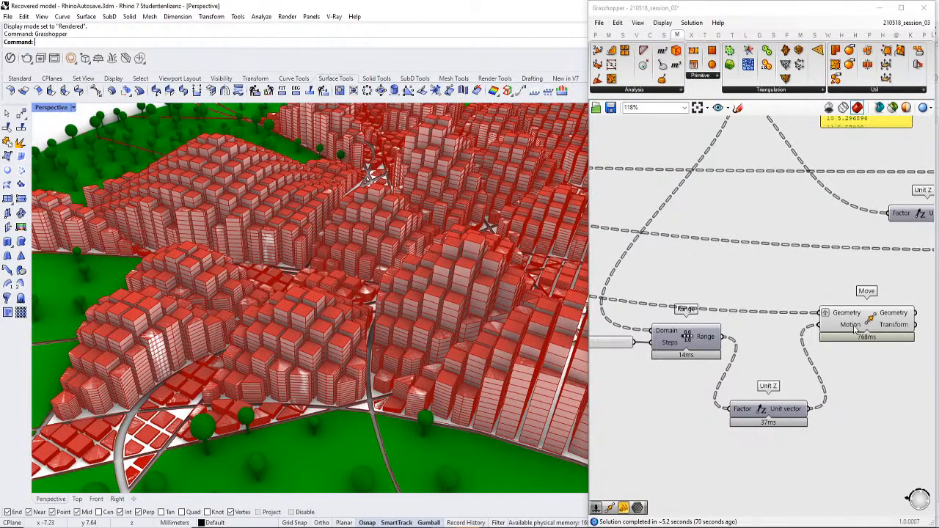
Check the base geometry input of the lower Move component and its place in the surrounding definition.
{"action": "right_click_drag", "start_coordinate": [841, 327], "coordinate": [793, 337]}
{"action": "left_click_drag", "start_coordinate": [793, 336], "coordinate": [808, 323]}
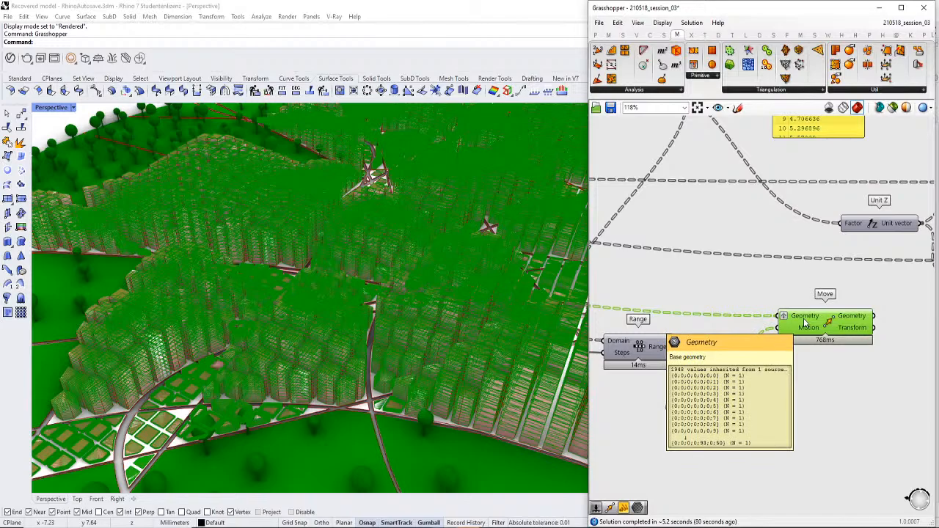
{"action": "left_click", "coordinate": [822, 386]}
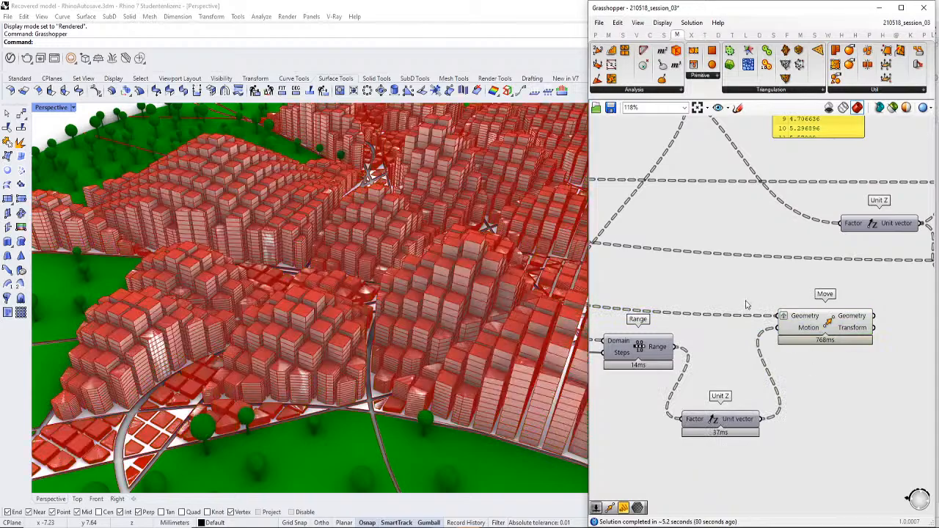
{"action": "scroll", "coordinate": [758, 357], "scroll_direction": "down", "scroll_amount": 1}
{"action": "right_click_drag", "start_coordinate": [758, 357], "coordinate": [710, 390]}
{"action": "scroll", "coordinate": [734, 370], "scroll_direction": "down", "scroll_amount": 3}
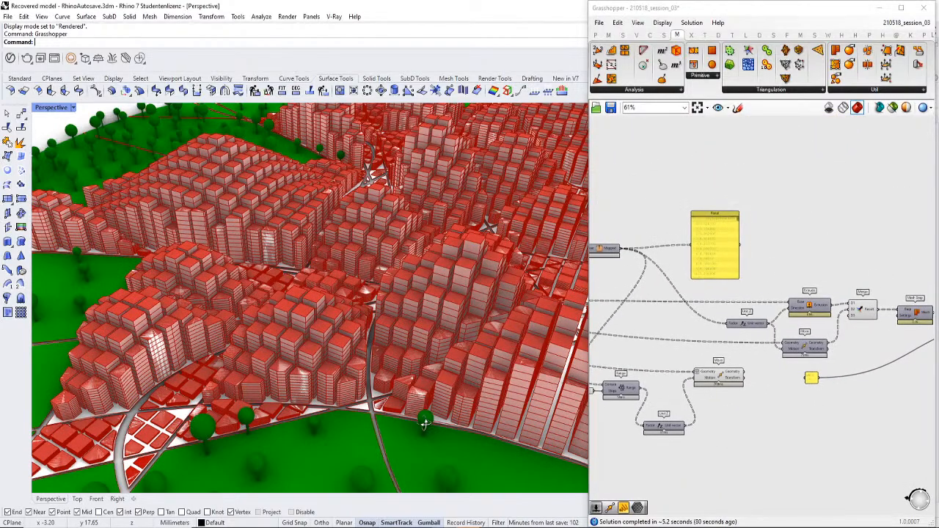
Examine the floor lines on the towers near the road junction, highlighting the lower Move component's outlines for comparison.
{"action": "right_click_drag", "start_coordinate": [423, 422], "coordinate": [423, 367]}
{"action": "scroll", "coordinate": [408, 371], "scroll_direction": "up", "scroll_amount": 2}
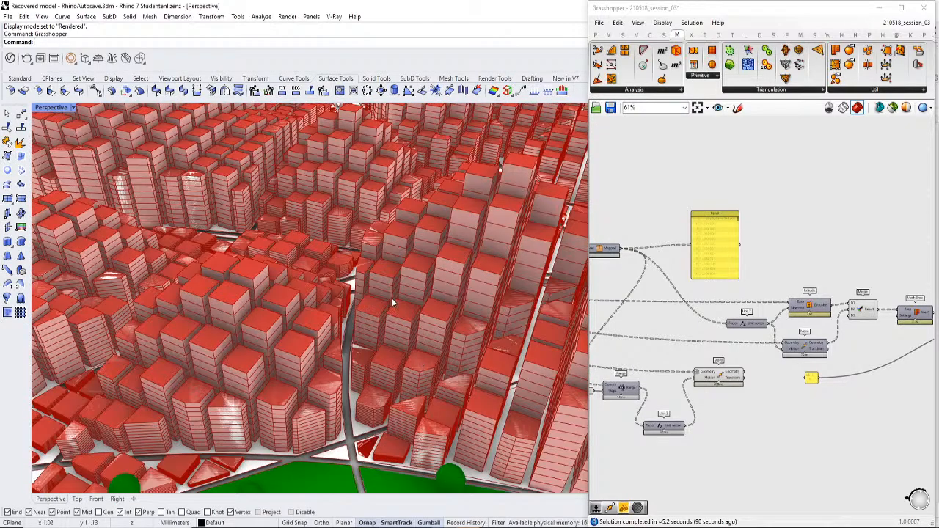
{"action": "right_click_drag", "start_coordinate": [393, 299], "coordinate": [427, 294]}
{"action": "right_click_drag", "start_coordinate": [822, 337], "coordinate": [822, 309]}
{"action": "scroll", "coordinate": [793, 338], "scroll_direction": "up", "scroll_amount": 3}
{"action": "scroll", "coordinate": [793, 338], "scroll_direction": "down", "scroll_amount": 3}
{"action": "scroll", "coordinate": [709, 345], "scroll_direction": "up", "scroll_amount": 5}
{"action": "left_click", "coordinate": [705, 351]}
{"action": "right_click_drag", "start_coordinate": [727, 358], "coordinate": [771, 332]}
{"action": "left_click", "coordinate": [797, 398]}
{"action": "mouse_move", "coordinate": [771, 334]}
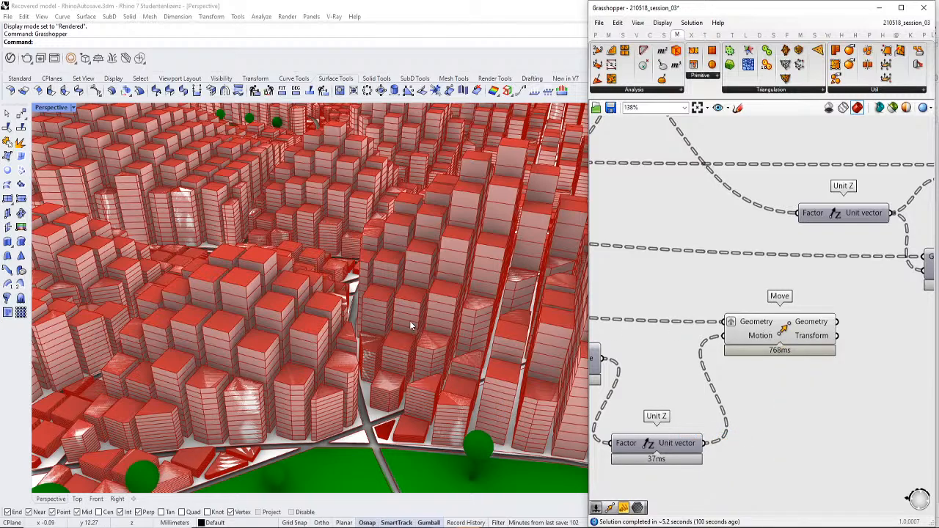
{"action": "right_click_drag", "start_coordinate": [412, 320], "coordinate": [435, 316]}
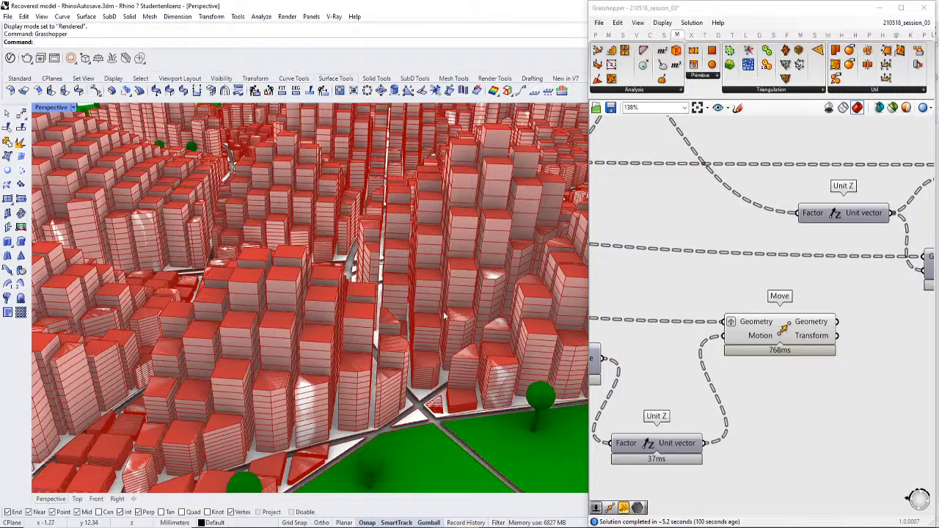
{"action": "left_click", "coordinate": [799, 336]}
{"action": "left_click", "coordinate": [783, 376]}
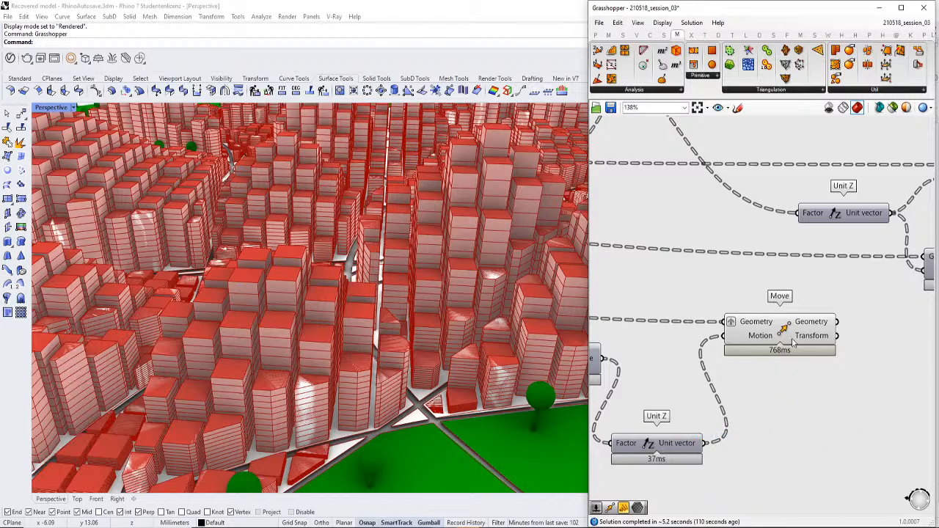
Examine the lower Move component beside the Extrude and Merge chain, highlighting its floor outlines in the model.
{"action": "scroll", "coordinate": [793, 342], "scroll_direction": "down", "scroll_amount": 3}
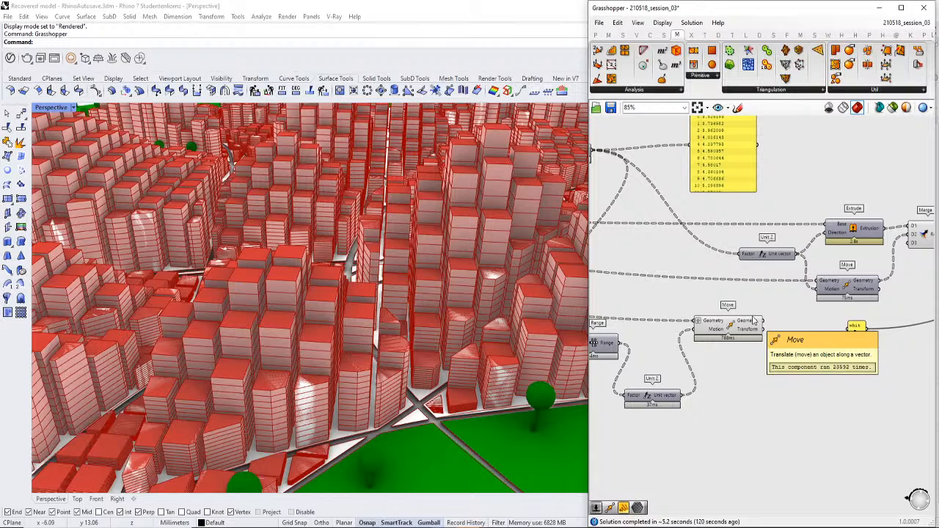
{"action": "right_click_drag", "start_coordinate": [778, 320], "coordinate": [740, 335]}
{"action": "scroll", "coordinate": [764, 333], "scroll_direction": "up", "scroll_amount": 3}
{"action": "scroll", "coordinate": [725, 338], "scroll_direction": "down", "scroll_amount": 2}
{"action": "left_click", "coordinate": [661, 331]}
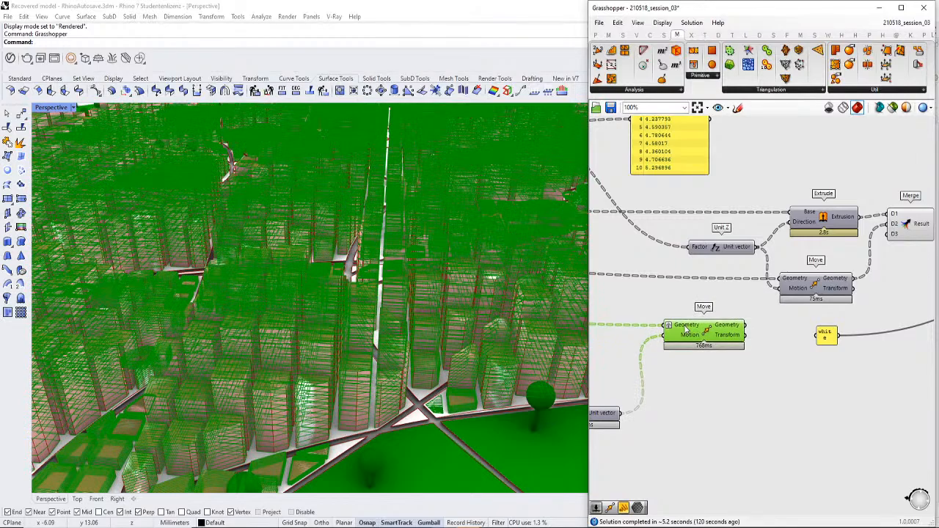
{"action": "left_click", "coordinate": [697, 371]}
{"action": "scroll", "coordinate": [697, 367], "scroll_direction": "up", "scroll_amount": 2}
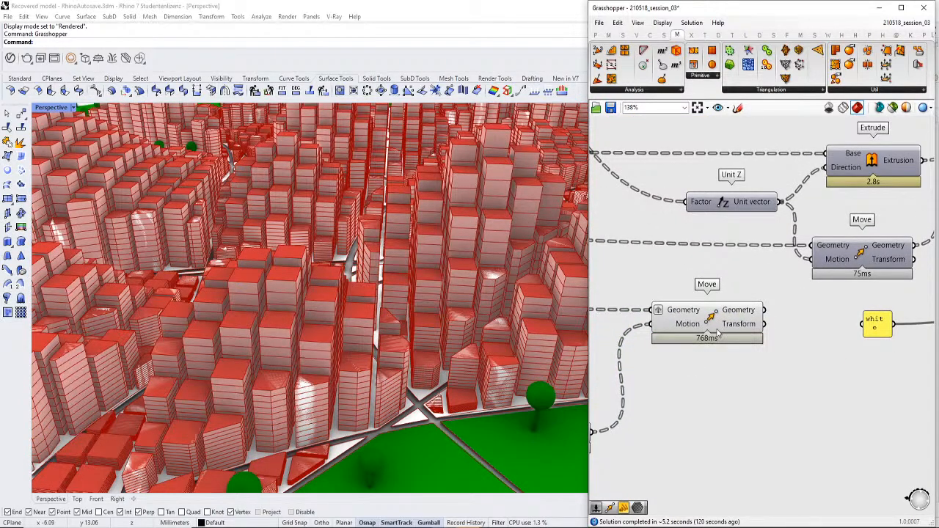
{"action": "left_click_drag", "start_coordinate": [713, 323], "coordinate": [715, 332]}
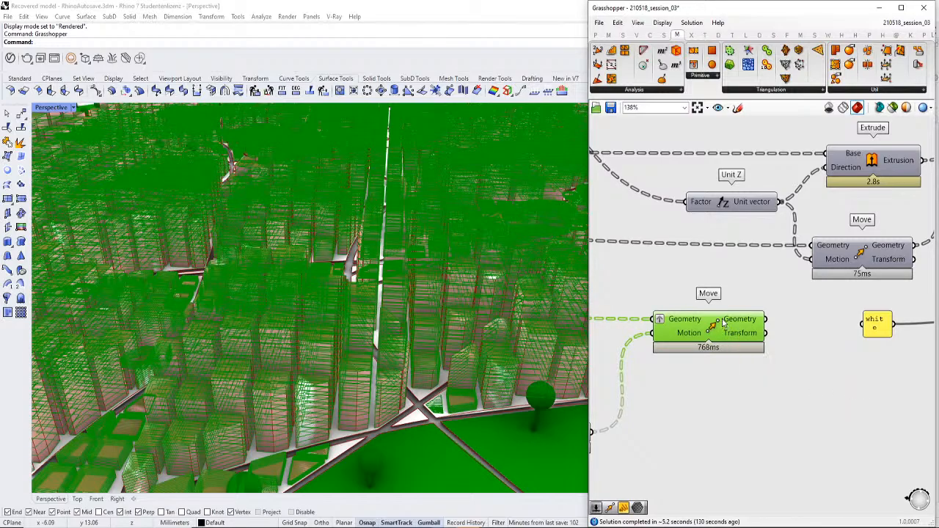
{"action": "left_click", "coordinate": [742, 396]}
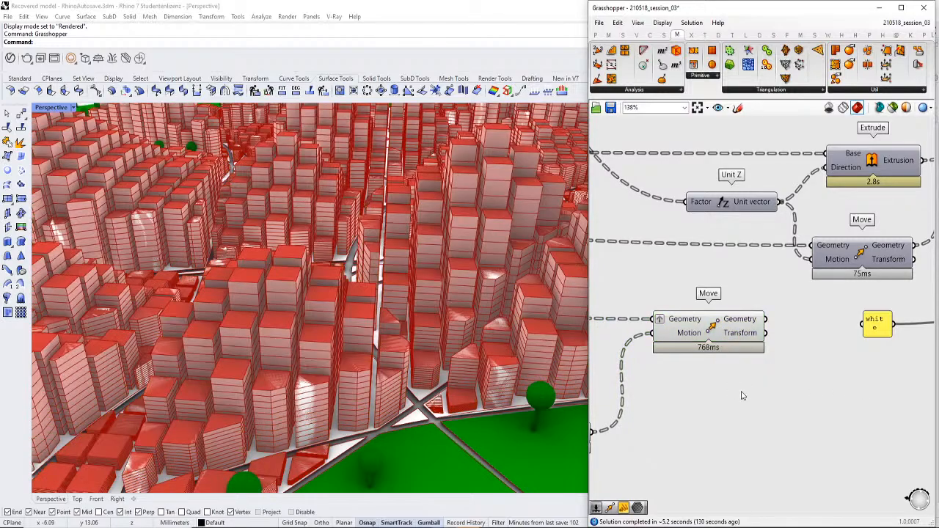
Check the translated geometry output of the lower Move component and reposition the component below the upper Move.
{"action": "left_click_drag", "start_coordinate": [742, 325], "coordinate": [726, 378]}
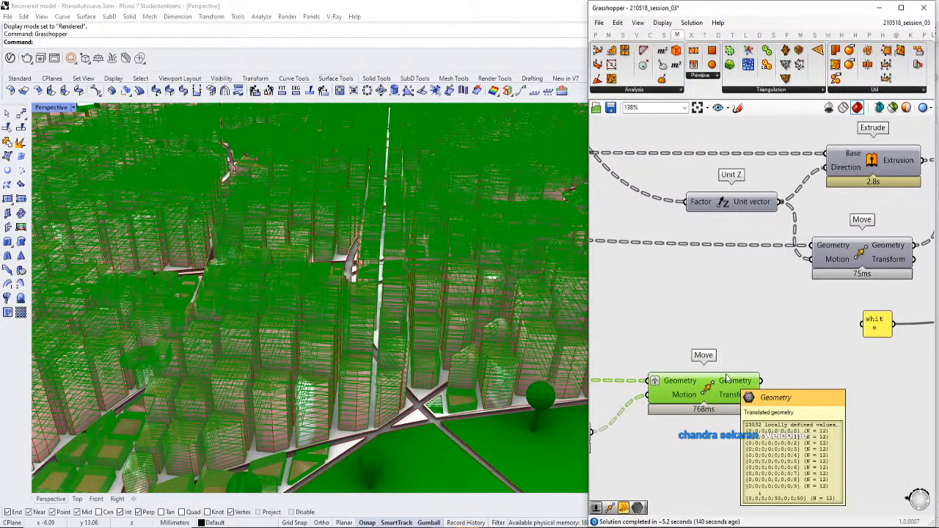
{"action": "scroll", "coordinate": [730, 381], "scroll_direction": "down", "scroll_amount": 2}
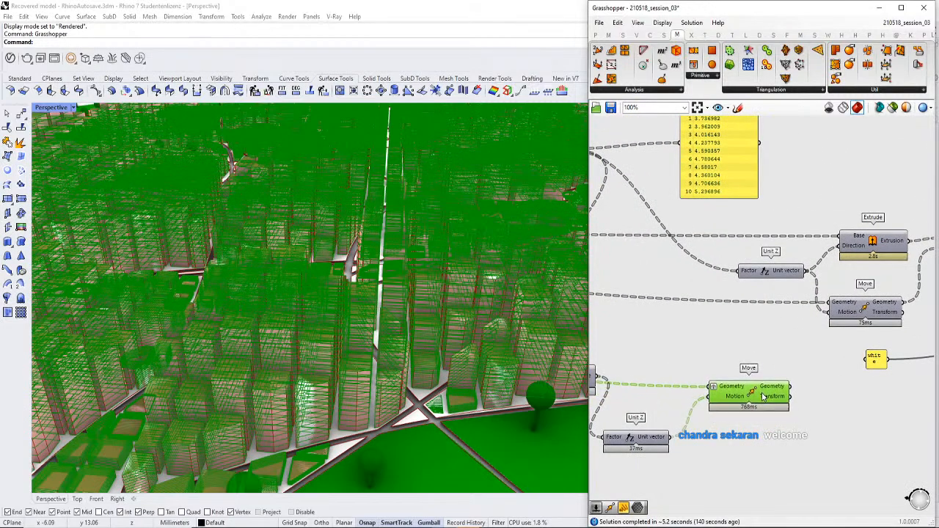
{"action": "left_click_drag", "start_coordinate": [763, 397], "coordinate": [759, 385]}
{"action": "right_click_drag", "start_coordinate": [759, 384], "coordinate": [799, 389]}
{"action": "left_click_drag", "start_coordinate": [796, 389], "coordinate": [789, 366]}
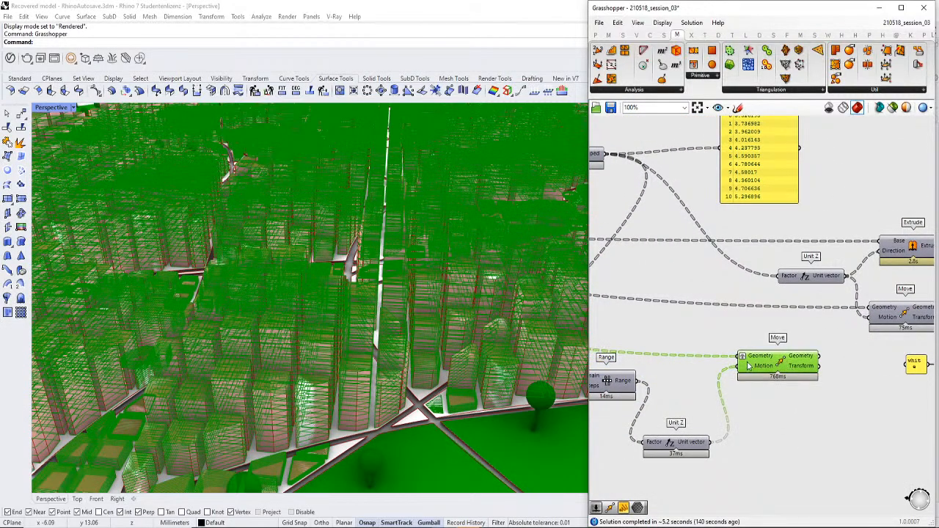
Delete the unused List Length component connected to the Multiplication result.
{"action": "scroll", "coordinate": [748, 366], "scroll_direction": "down", "scroll_amount": 2}
{"action": "right_click_drag", "start_coordinate": [750, 366], "coordinate": [823, 369]}
{"action": "right_click_drag", "start_coordinate": [608, 335], "coordinate": [681, 333]}
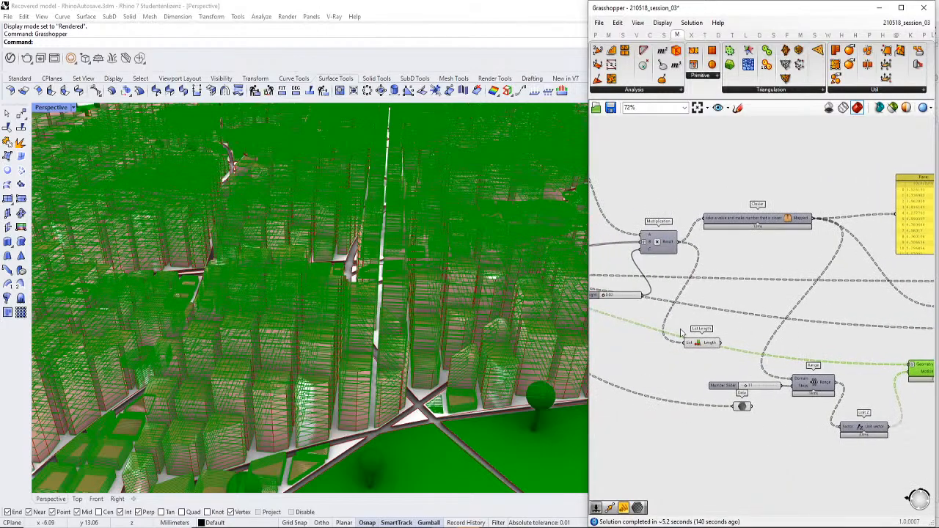
{"action": "scroll", "coordinate": [683, 333], "scroll_direction": "up", "scroll_amount": 3}
{"action": "left_click", "coordinate": [734, 358]}
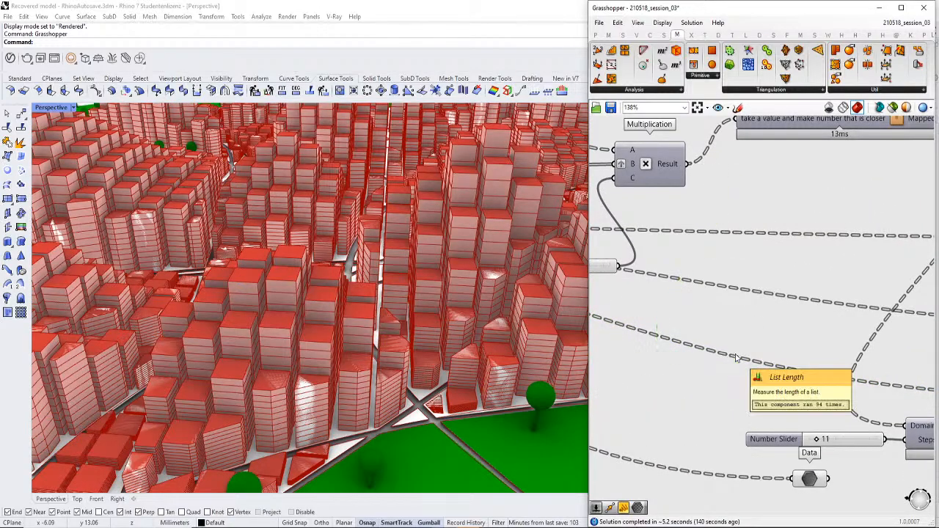
Review the lower Move component in the definition and look closely at its floor lines on the buildings.
{"action": "scroll", "coordinate": [734, 340], "scroll_direction": "down", "scroll_amount": 4}
{"action": "right_click_drag", "start_coordinate": [881, 352], "coordinate": [768, 352]}
{"action": "right_click_drag", "start_coordinate": [837, 364], "coordinate": [741, 372]}
{"action": "scroll", "coordinate": [741, 371], "scroll_direction": "up", "scroll_amount": 5}
{"action": "scroll", "coordinate": [740, 364], "scroll_direction": "down", "scroll_amount": 2}
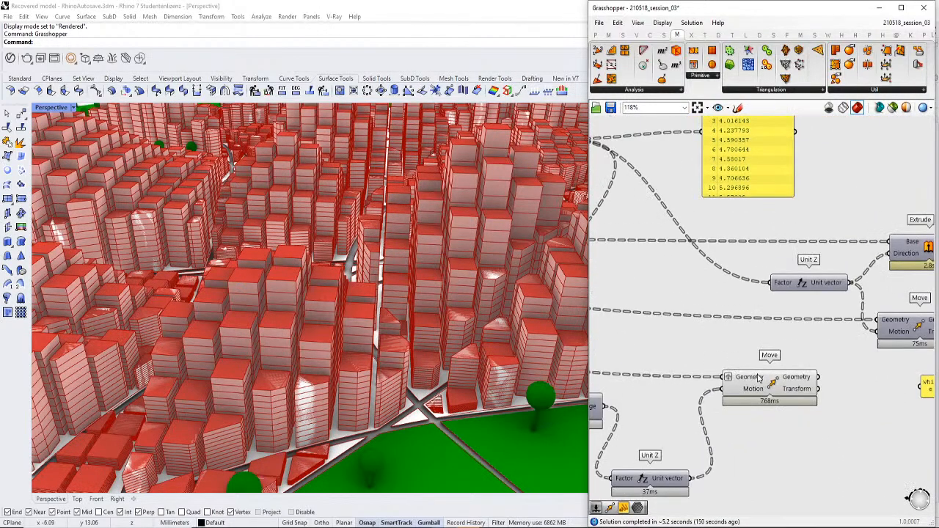
{"action": "scroll", "coordinate": [759, 378], "scroll_direction": "up", "scroll_amount": 2}
{"action": "left_click", "coordinate": [755, 356]}
{"action": "left_click", "coordinate": [779, 396]}
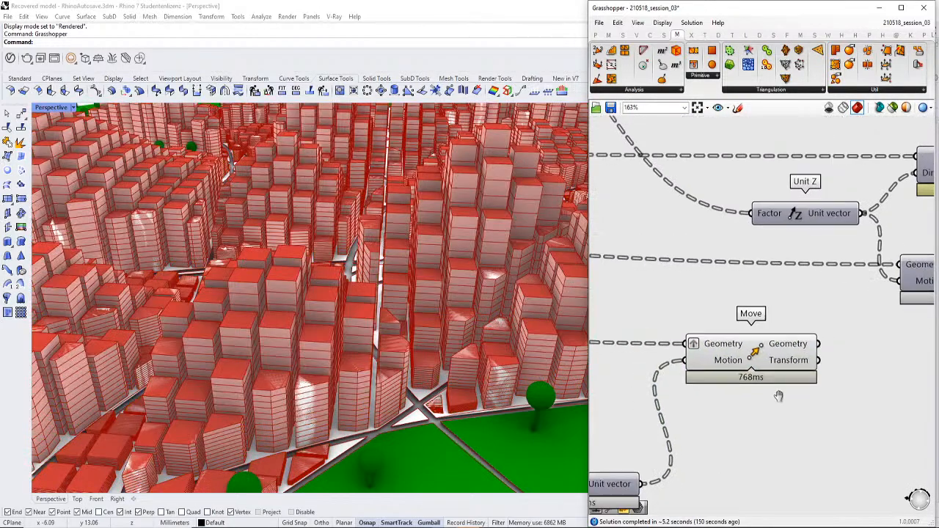
{"action": "scroll", "coordinate": [774, 395], "scroll_direction": "down", "scroll_amount": 3}
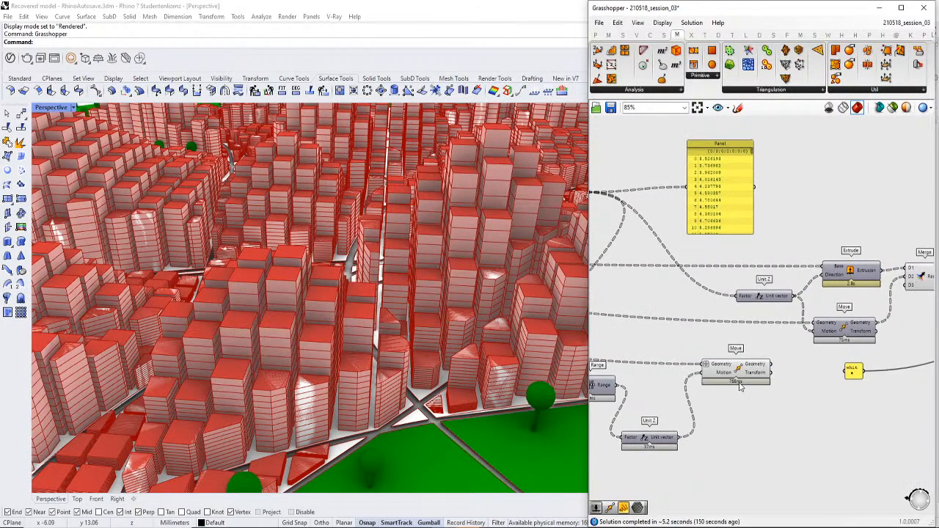
{"action": "scroll", "coordinate": [775, 389], "scroll_direction": "up", "scroll_amount": 2}
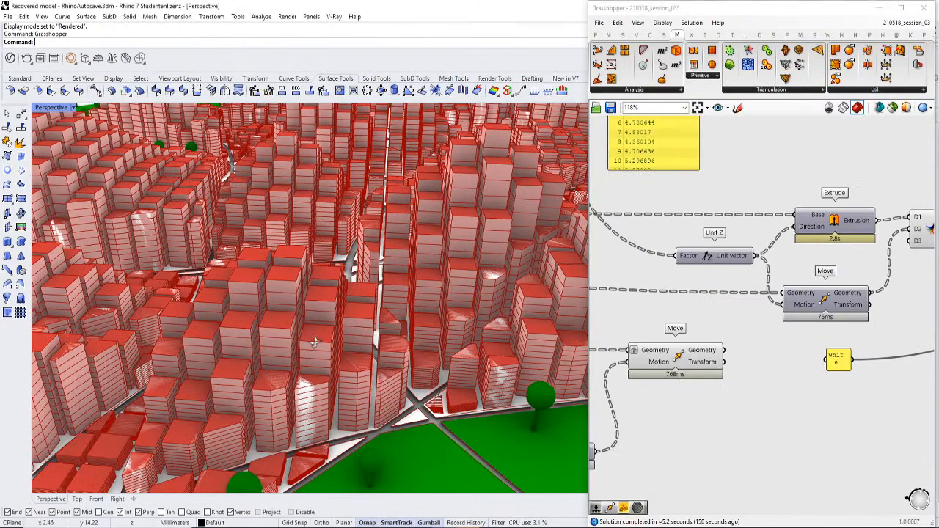
{"action": "scroll", "coordinate": [315, 343], "scroll_direction": "up", "scroll_amount": 3}
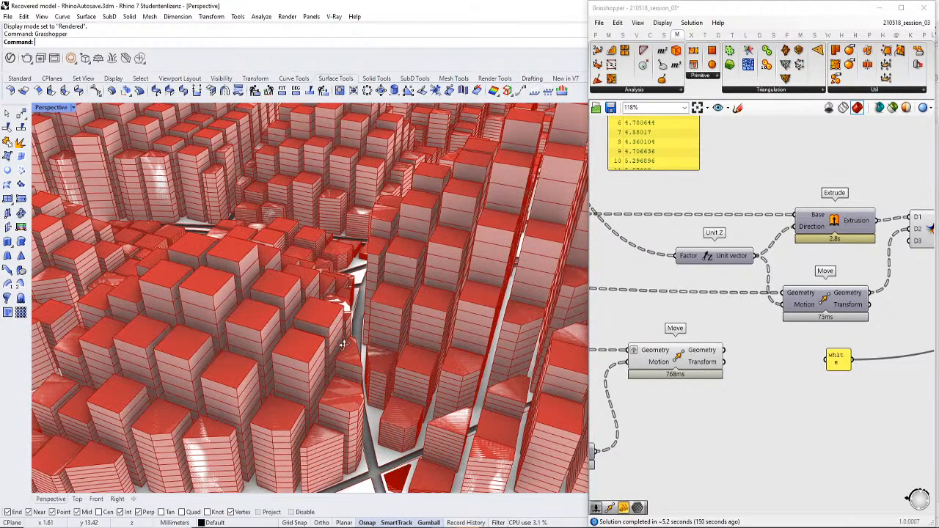
{"action": "scroll", "coordinate": [342, 344], "scroll_direction": "up", "scroll_amount": 2}
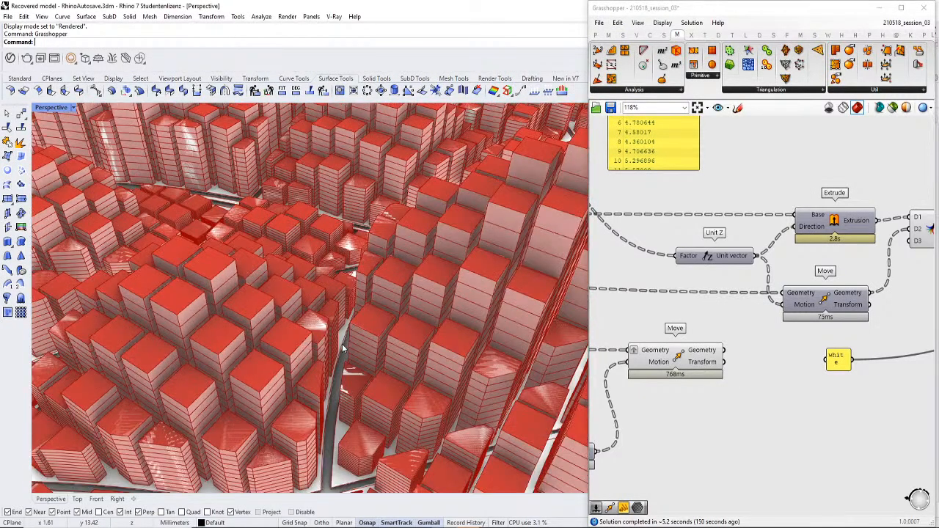
Reposition the lower Move component and turn off its preview to hide the floor lines on the buildings.
{"action": "left_click_drag", "start_coordinate": [692, 347], "coordinate": [704, 359]}
{"action": "right_click_drag", "start_coordinate": [704, 359], "coordinate": [758, 338]}
{"action": "left_click", "coordinate": [736, 384]}
{"action": "left_click", "coordinate": [724, 364]}
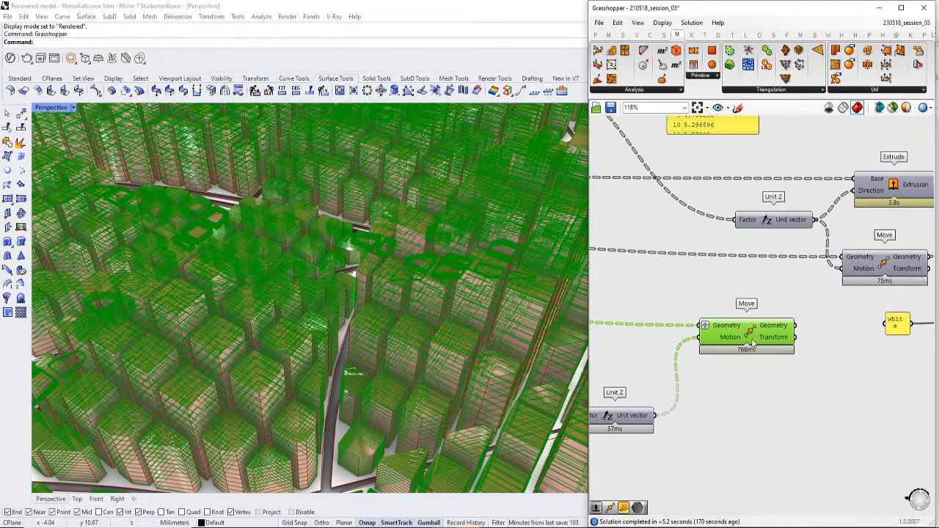
{"action": "middle_click", "coordinate": [746, 342]}
{"action": "left_click", "coordinate": [780, 306]}
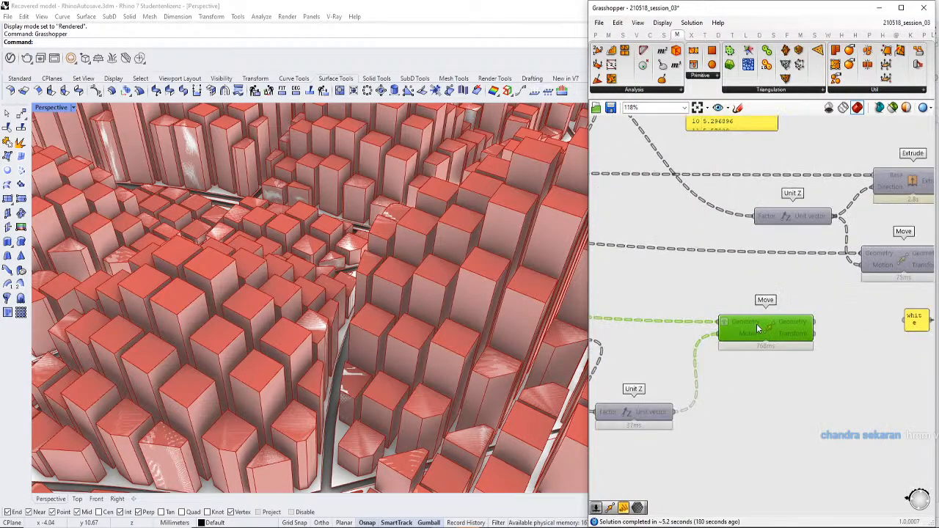
Reposition the lower Move component relative to the Range and Unit Z components that feed its motion.
{"action": "left_click_drag", "start_coordinate": [758, 329], "coordinate": [782, 342]}
{"action": "scroll", "coordinate": [782, 343], "scroll_direction": "down", "scroll_amount": 3}
{"action": "right_click_drag", "start_coordinate": [782, 343], "coordinate": [827, 327]}
{"action": "left_click", "coordinate": [822, 333]}
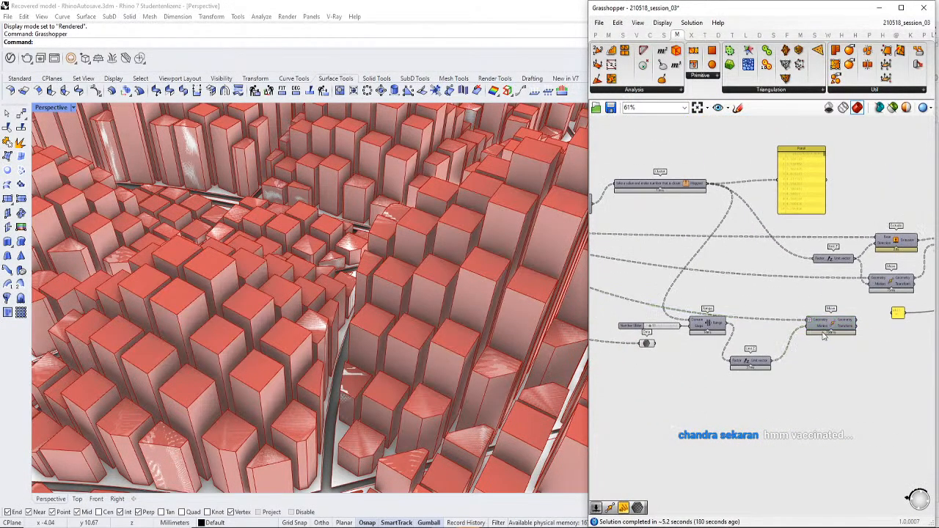
{"action": "left_click_drag", "start_coordinate": [823, 331], "coordinate": [791, 317]}
{"action": "scroll", "coordinate": [631, 334], "scroll_direction": "up", "scroll_amount": 4}
{"action": "left_click", "coordinate": [664, 359]}
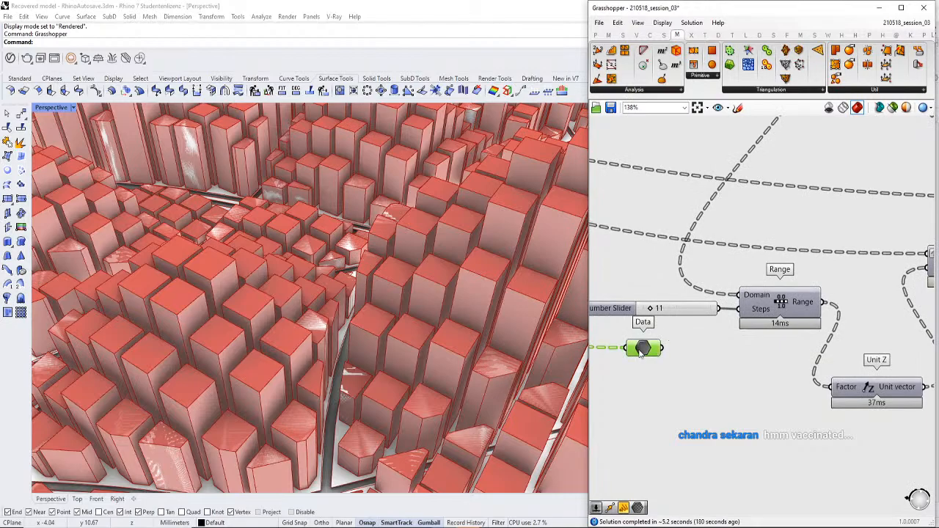
{"action": "scroll", "coordinate": [695, 360], "scroll_direction": "down", "scroll_amount": 2}
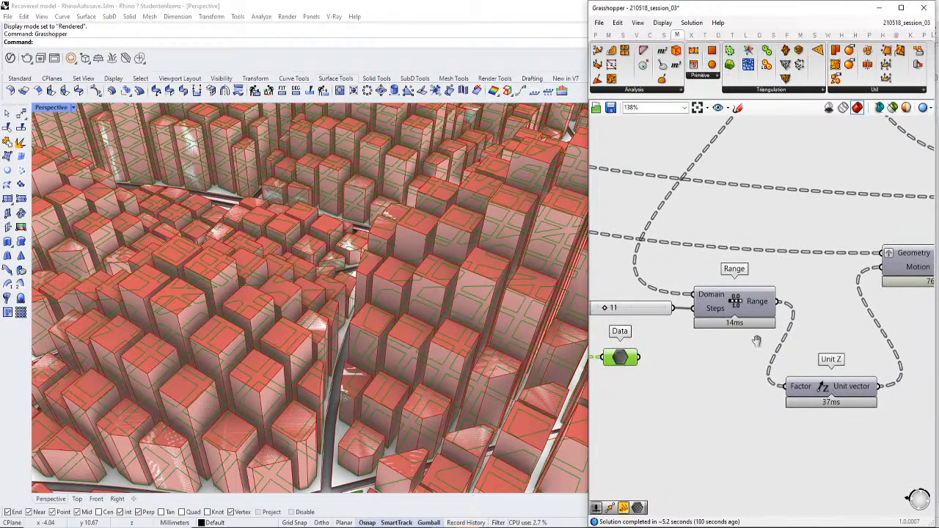
{"action": "scroll", "coordinate": [764, 330], "scroll_direction": "down", "scroll_amount": 2}
{"action": "left_click_drag", "start_coordinate": [797, 298], "coordinate": [815, 305]}
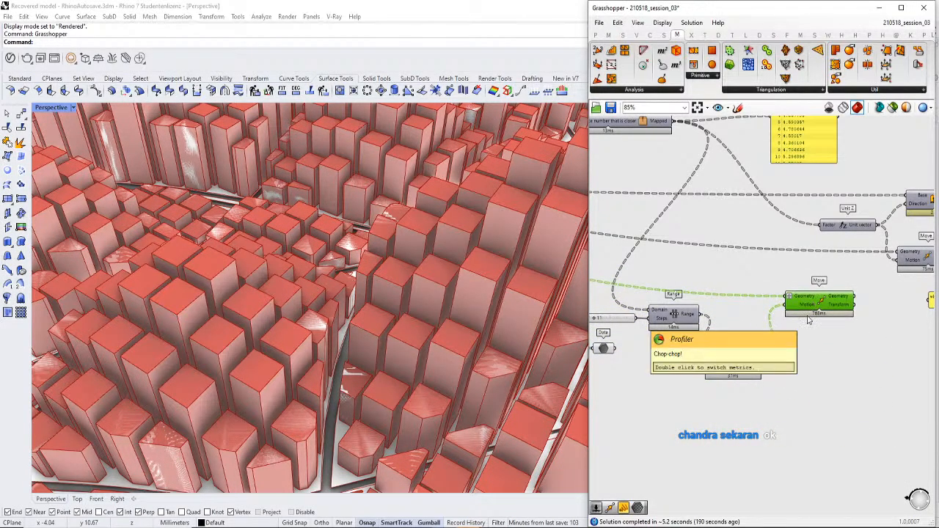
Turn the lower Move component's preview back on to show the floor lines on the buildings.
{"action": "scroll", "coordinate": [807, 317], "scroll_direction": "up", "scroll_amount": 4}
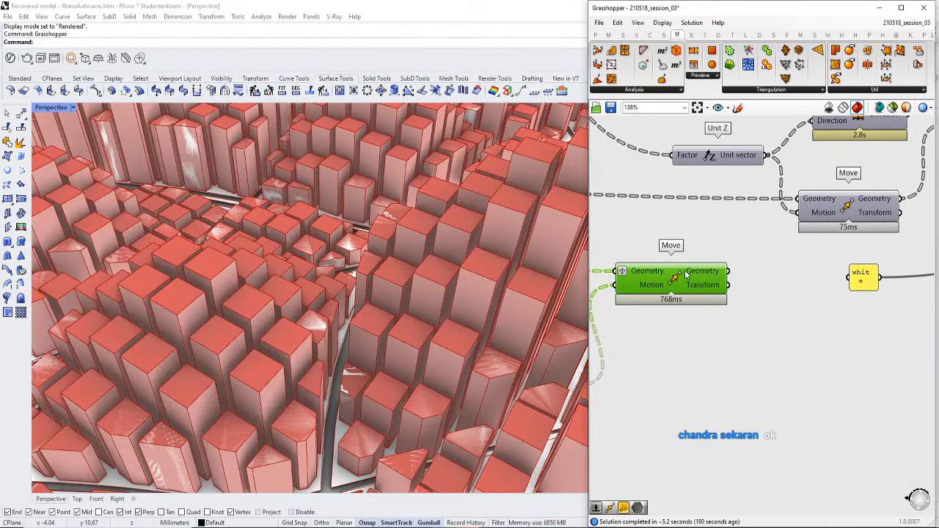
{"action": "right_click", "coordinate": [687, 275]}
{"action": "left_click", "coordinate": [701, 291]}
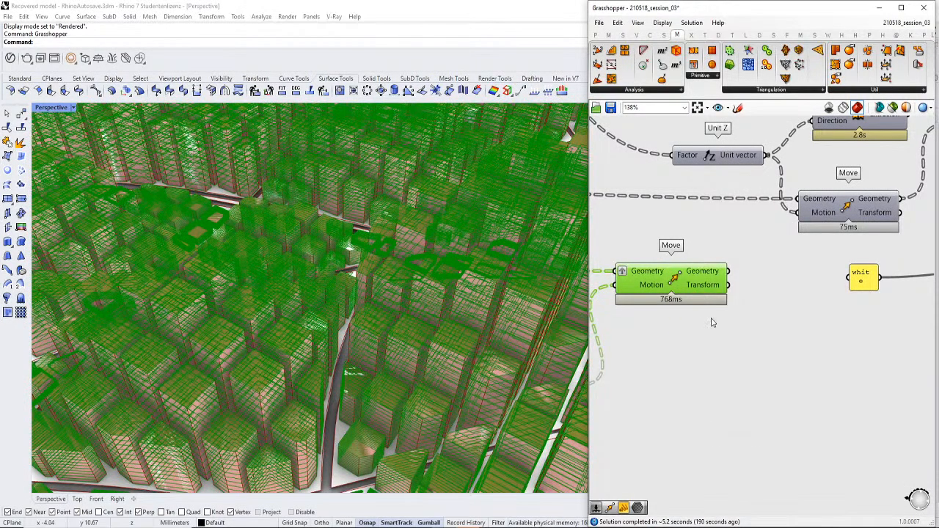
{"action": "right_click_drag", "start_coordinate": [711, 323], "coordinate": [645, 346]}
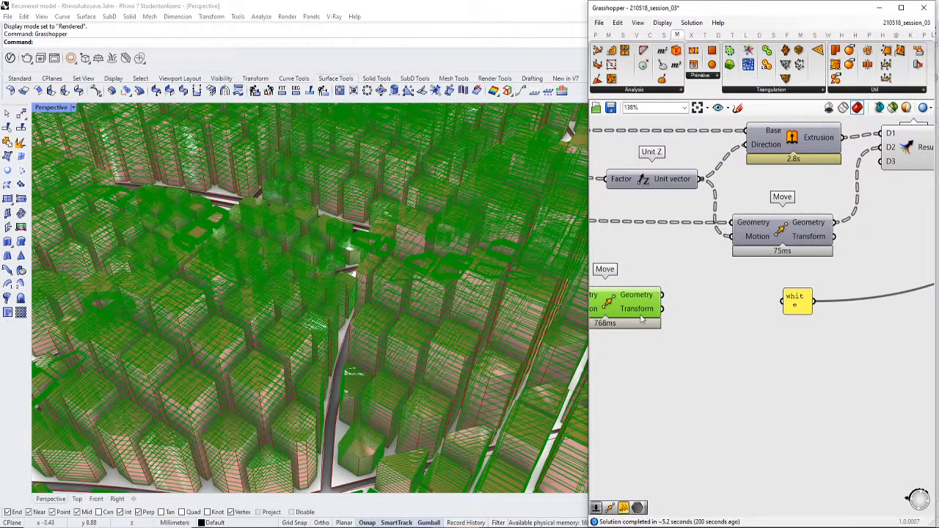
{"action": "right_click_drag", "start_coordinate": [323, 293], "coordinate": [441, 290]}
{"action": "left_click", "coordinate": [802, 380]}
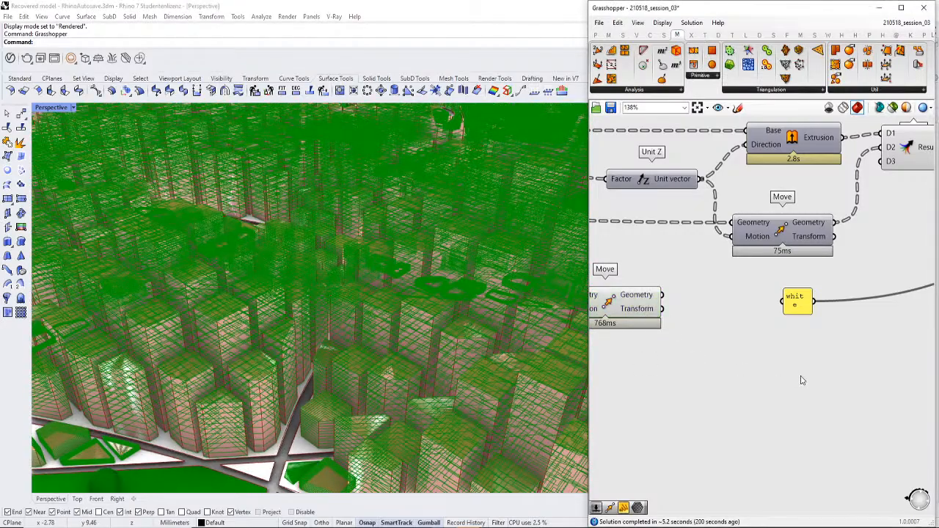
Examine the Cluster's mapped height values in the panel connected to its Mapped output.
{"action": "scroll", "coordinate": [741, 317], "scroll_direction": "down", "scroll_amount": 1}
{"action": "right_click_drag", "start_coordinate": [659, 328], "coordinate": [816, 318]}
{"action": "right_click_drag", "start_coordinate": [643, 297], "coordinate": [761, 305]}
{"action": "scroll", "coordinate": [760, 304], "scroll_direction": "down", "scroll_amount": 2}
{"action": "right_click_drag", "start_coordinate": [760, 305], "coordinate": [839, 343]}
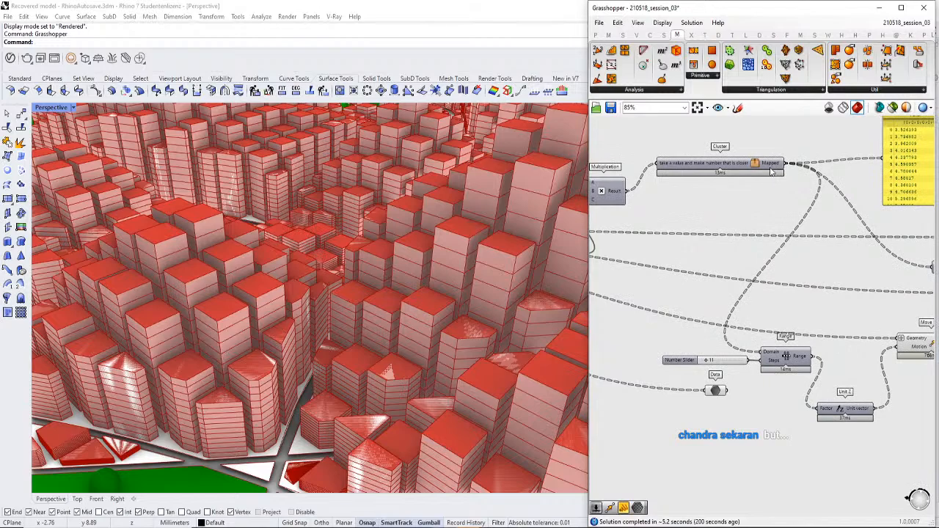
{"action": "right_click_drag", "start_coordinate": [772, 171], "coordinate": [690, 211]}
{"action": "left_click_drag", "start_coordinate": [690, 213], "coordinate": [784, 205]}
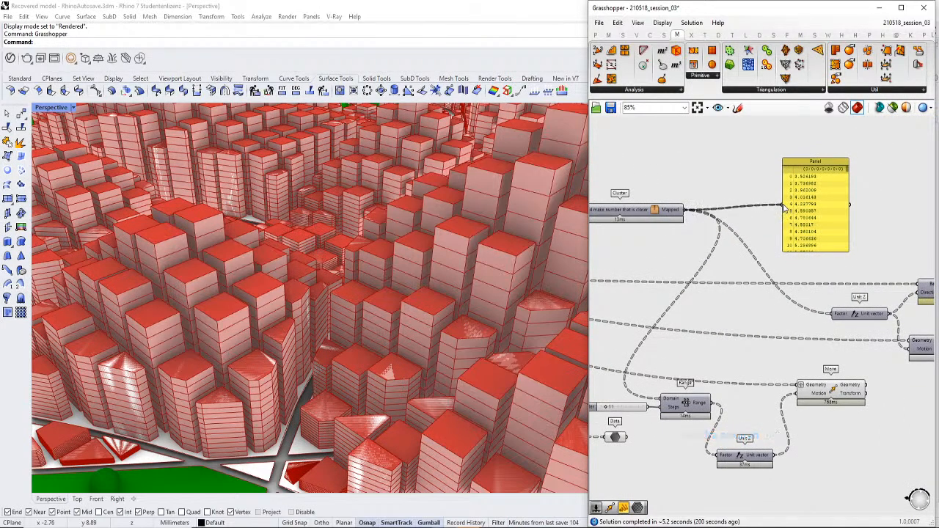
{"action": "scroll", "coordinate": [783, 206], "scroll_direction": "up", "scroll_amount": 1}
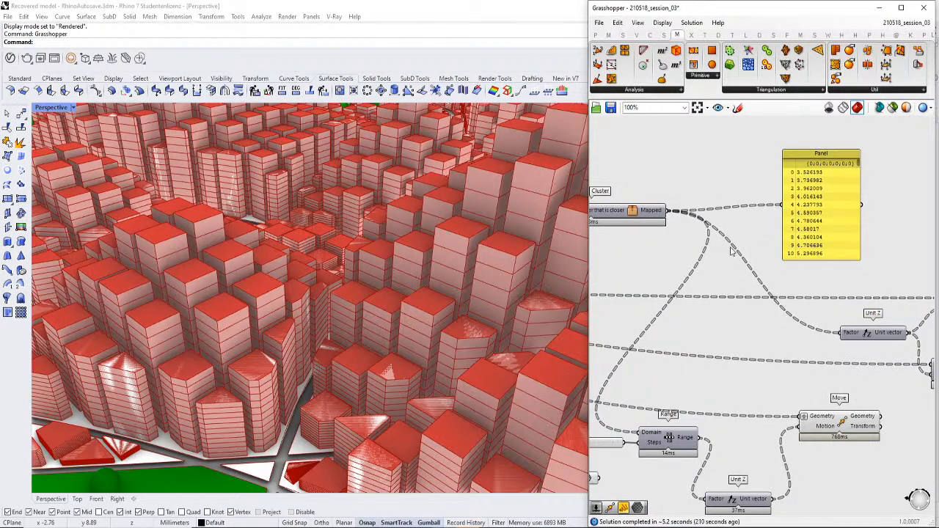
Add a Division component below the Cluster and connect the Cluster's Mapped output to its A input.
{"action": "right_click_drag", "start_coordinate": [731, 252], "coordinate": [779, 237]}
{"action": "double_click", "coordinate": [694, 248]}
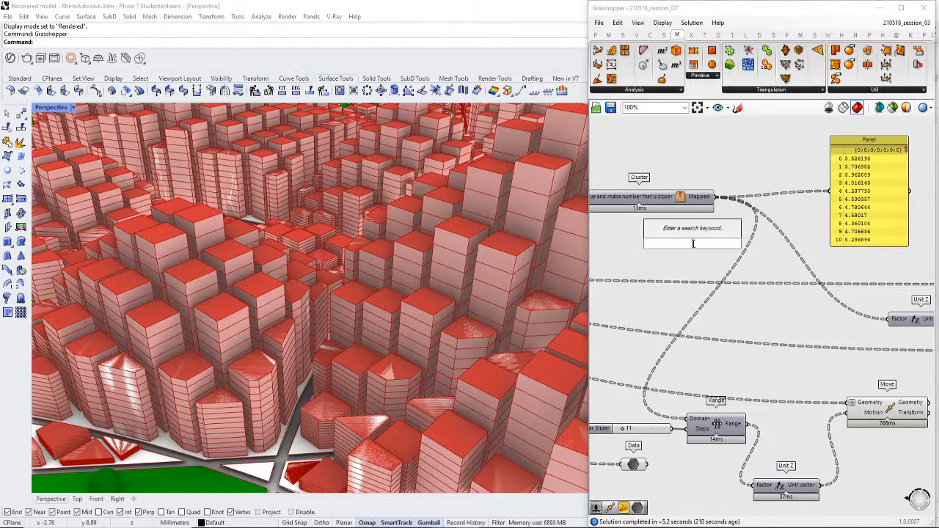
{"action": "type", "text": "division"}
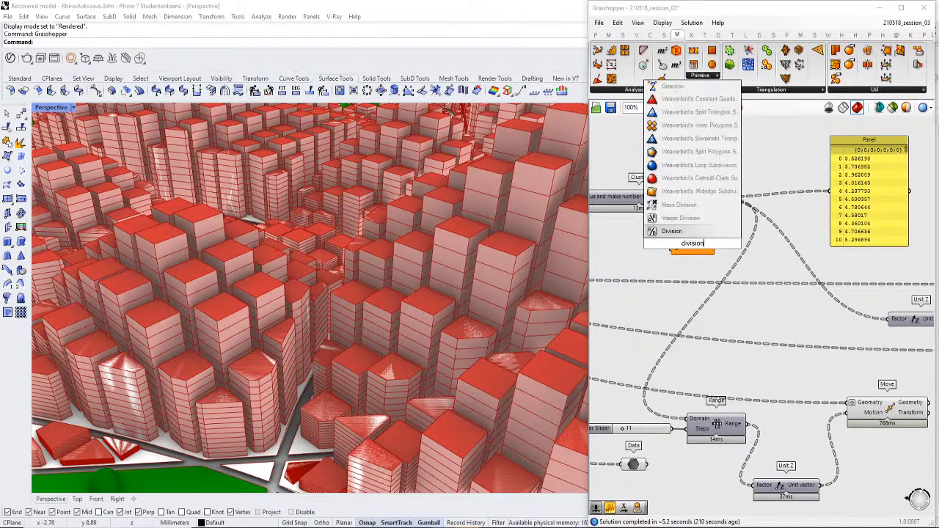
{"action": "key", "text": "Return"}
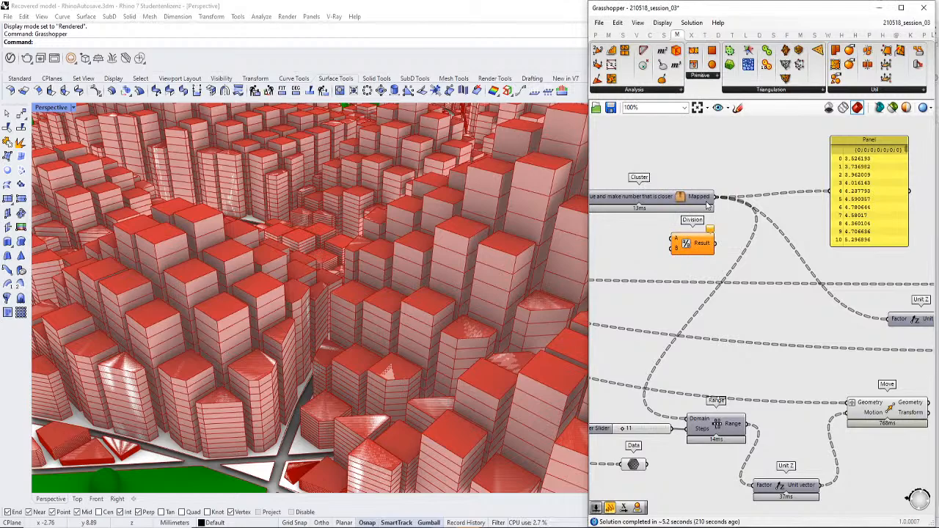
{"action": "scroll", "coordinate": [645, 264], "scroll_direction": "up", "scroll_amount": 2}
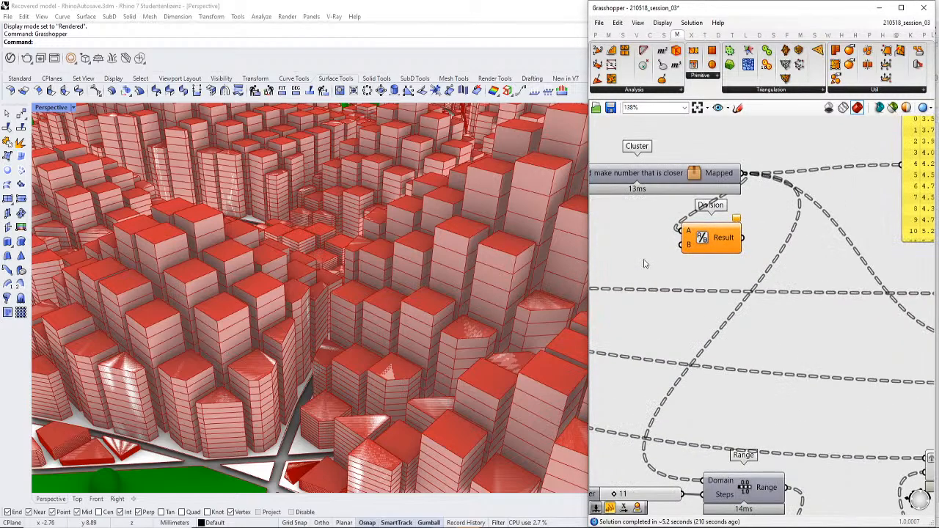
Add a Number Slider set to 2.00 as the Division's B input and move the Division component clear of it.
{"action": "double_click", "coordinate": [644, 262]}
{"action": "type", "text": "2"}
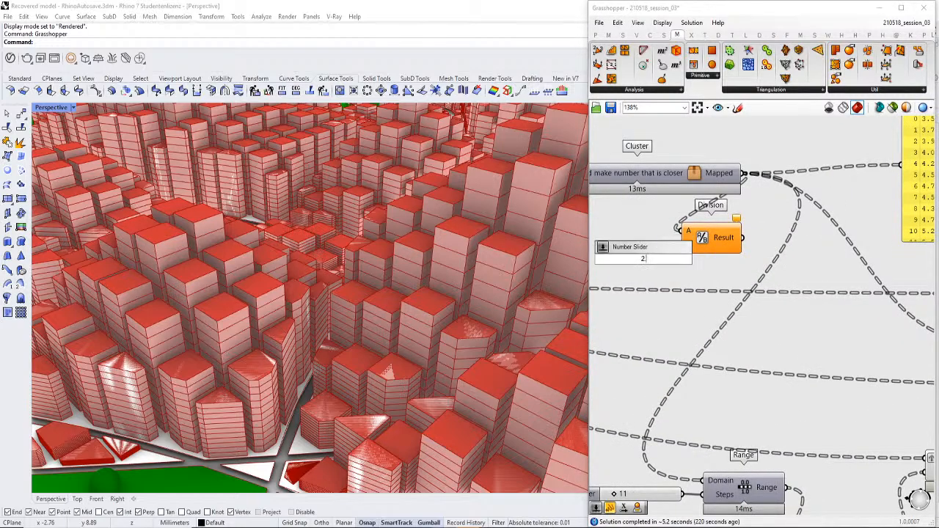
{"action": "key", "text": "Return"}
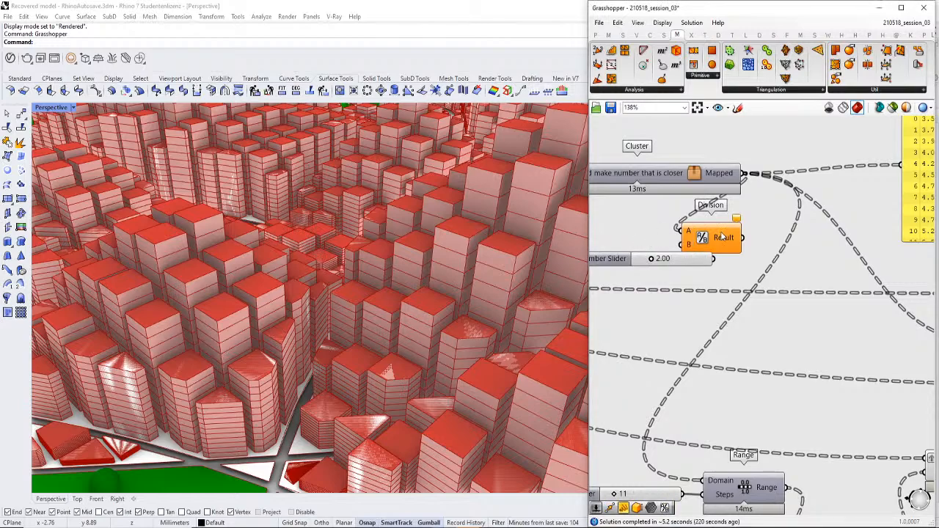
{"action": "left_click_drag", "start_coordinate": [723, 236], "coordinate": [774, 238]}
{"action": "right_click_drag", "start_coordinate": [787, 245], "coordinate": [749, 266]}
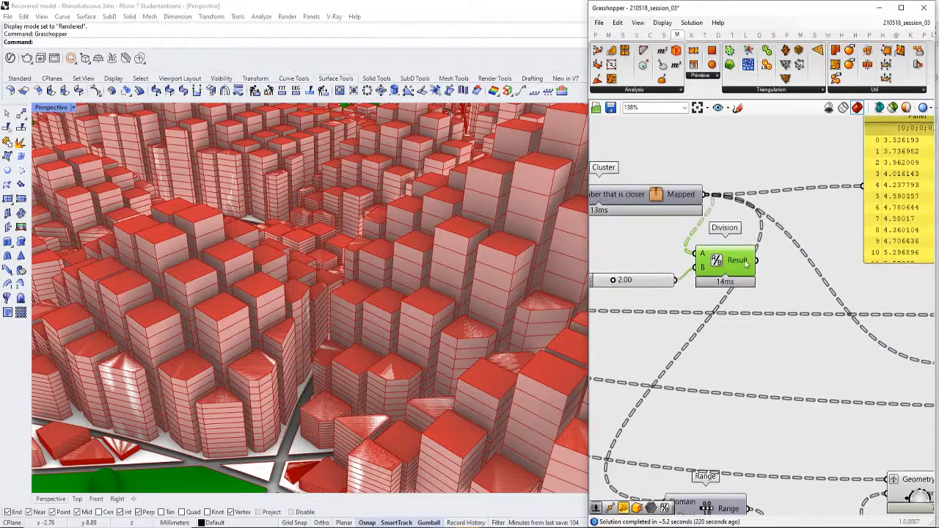
Connect the Division result to the panel in place of the mapped heights.
{"action": "left_click_drag", "start_coordinate": [756, 261], "coordinate": [864, 186]}
{"action": "right_click_drag", "start_coordinate": [855, 195], "coordinate": [836, 209]}
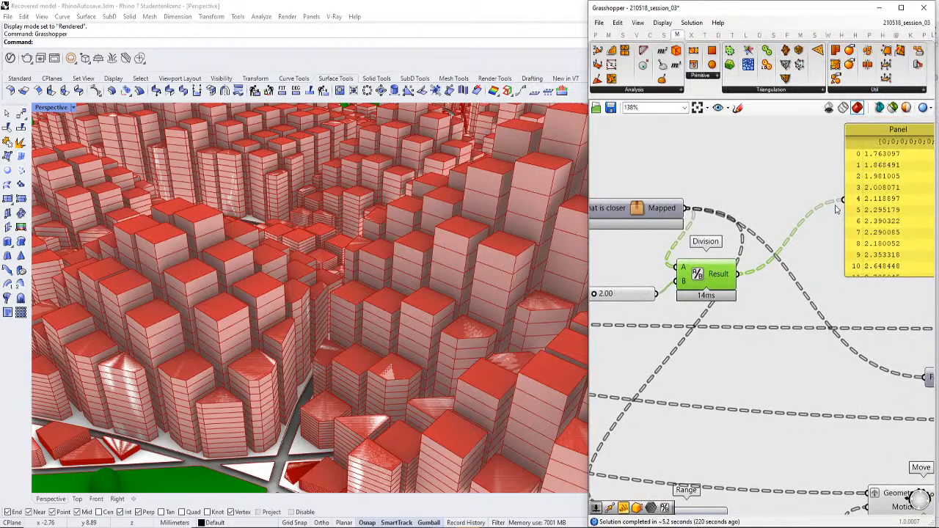
{"action": "scroll", "coordinate": [800, 252], "scroll_direction": "down", "scroll_amount": 3}
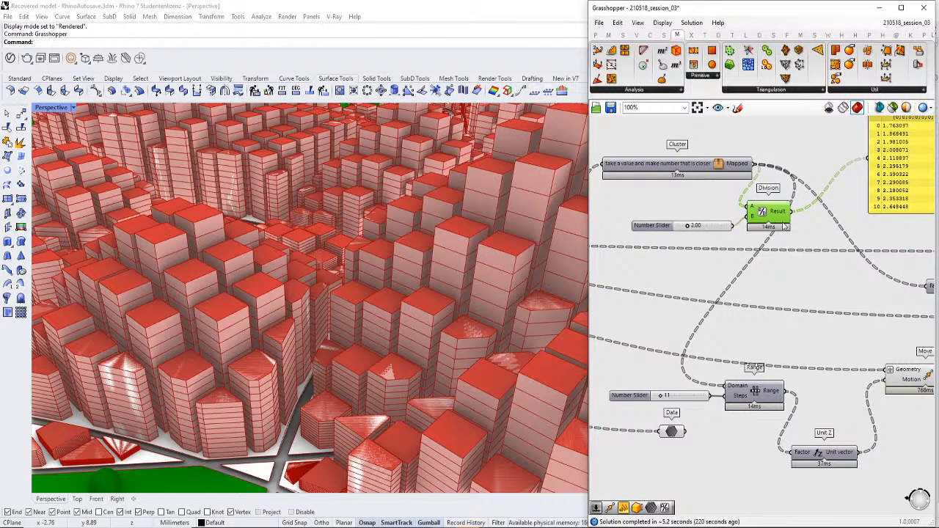
Connect the Division result to the Range's Steps input and adjust the divisor slider.
{"action": "left_click_drag", "start_coordinate": [791, 212], "coordinate": [731, 402]}
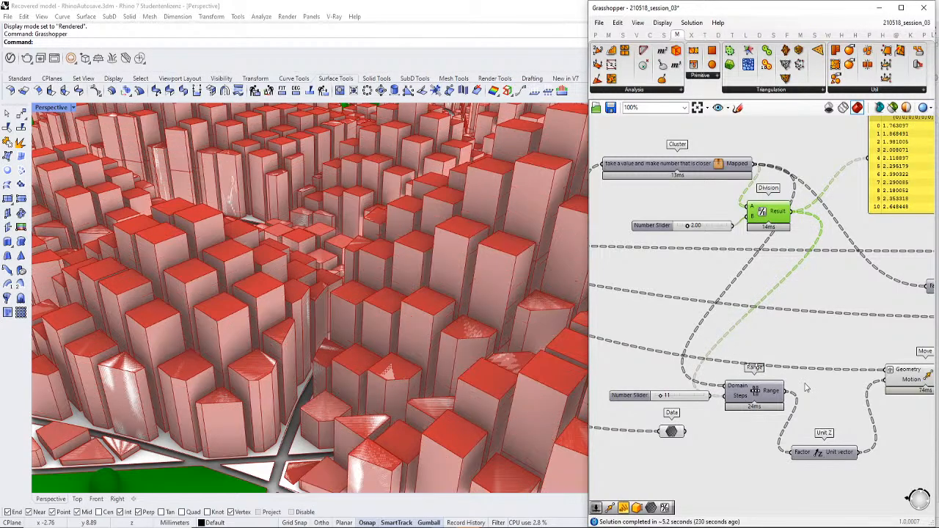
{"action": "left_click_drag", "start_coordinate": [688, 225], "coordinate": [713, 229]}
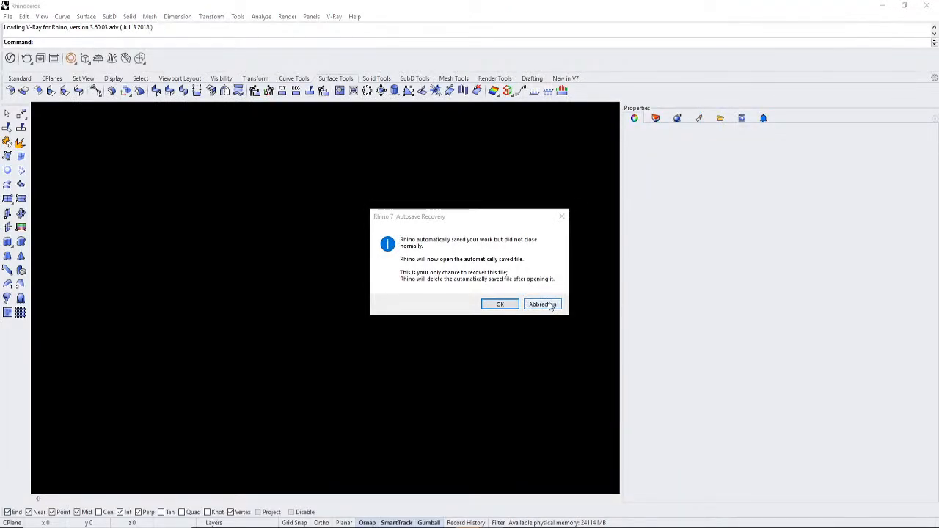
Decline the recovery of the autosaved file and maximize the Perspective viewport in the empty model.
{"action": "left_click", "coordinate": [543, 303]}
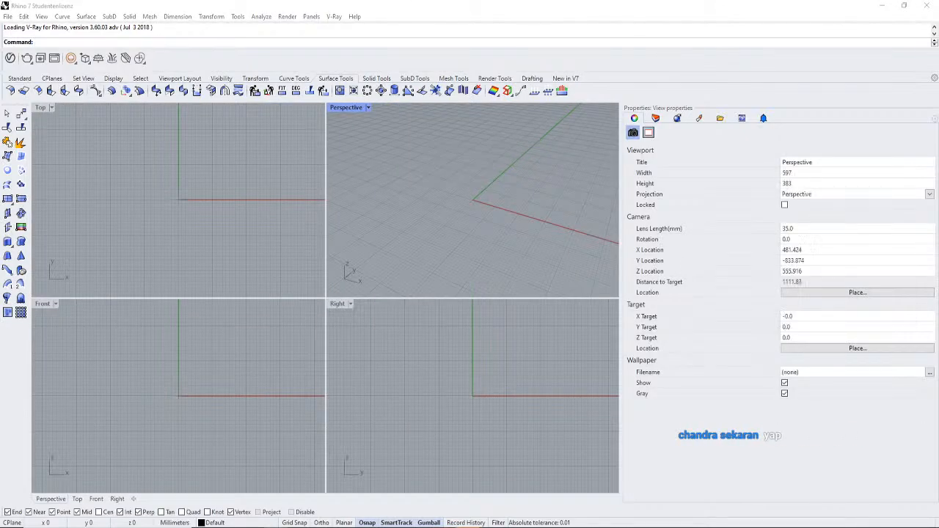
{"action": "double_click", "coordinate": [339, 109]}
{"action": "right_click_drag", "start_coordinate": [338, 171], "coordinate": [339, 214]}
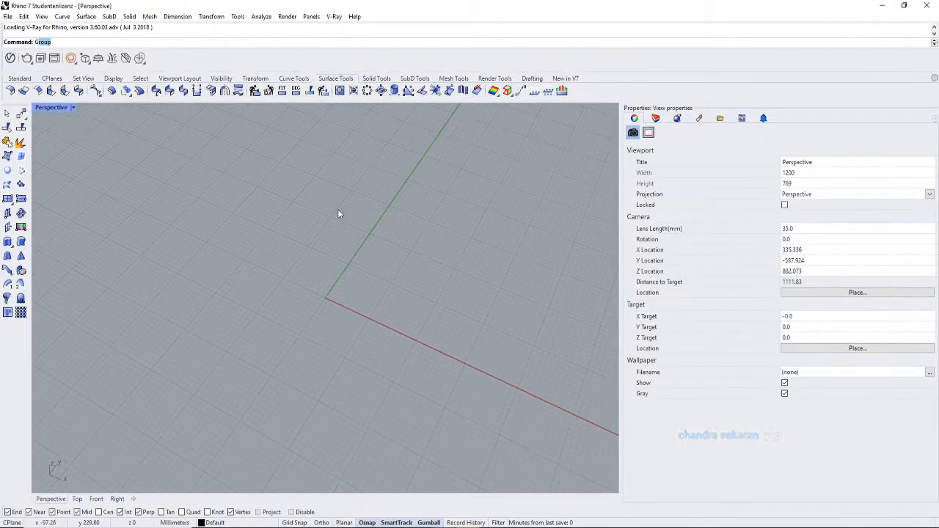
Launch Grasshopper and load the BitmapComponent.gha copy from the 1.7.0-Binaries folder to resolve the file conflict.
{"action": "type", "text": "Grasshopper"}
{"action": "key", "text": "Return"}
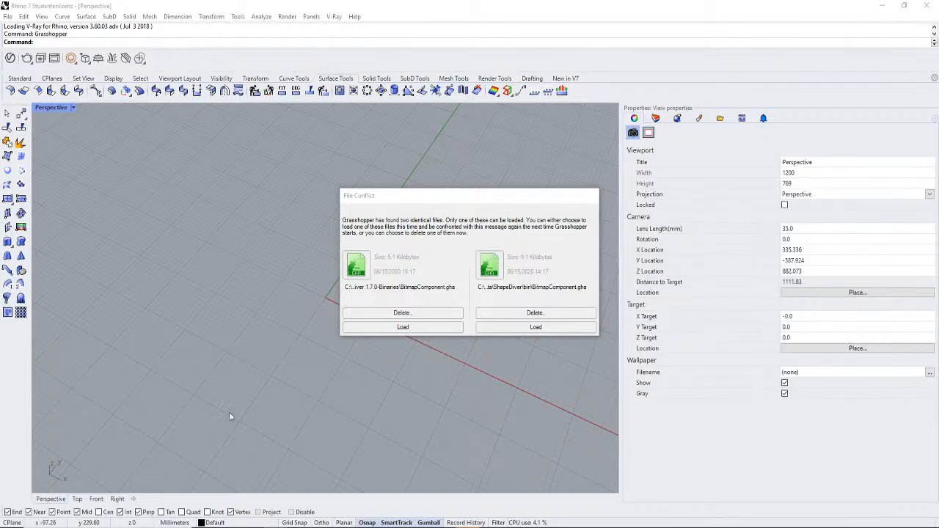
{"action": "left_click", "coordinate": [433, 328]}
{"action": "left_click", "coordinate": [434, 330]}
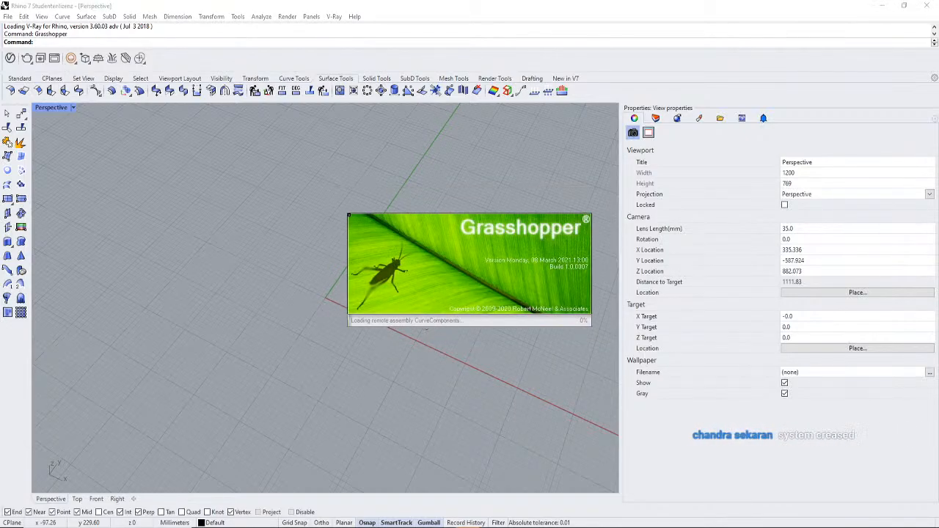
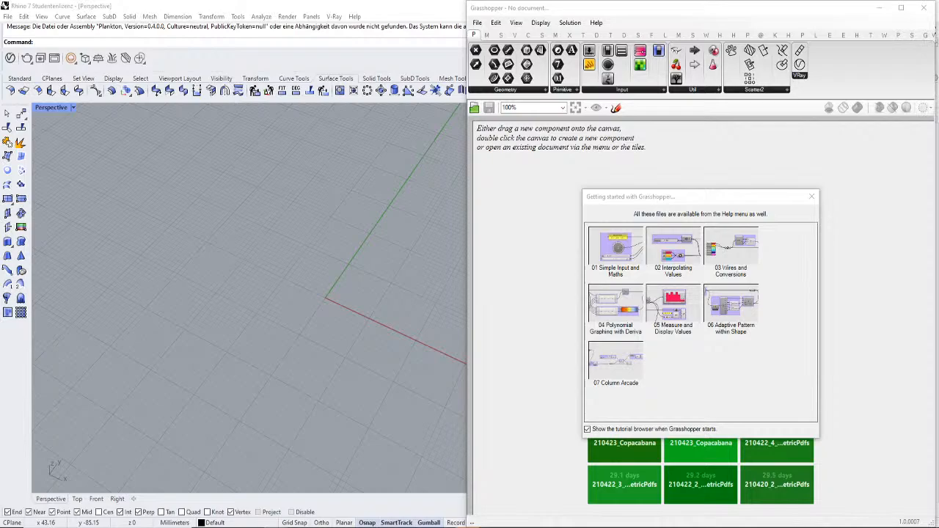
Switch to the Brave browser and search Google for "the disruptors technology driven architect entrepreneurs".
{"action": "left_click_drag", "start_coordinate": [0, 0], "coordinate": [663, 107]}
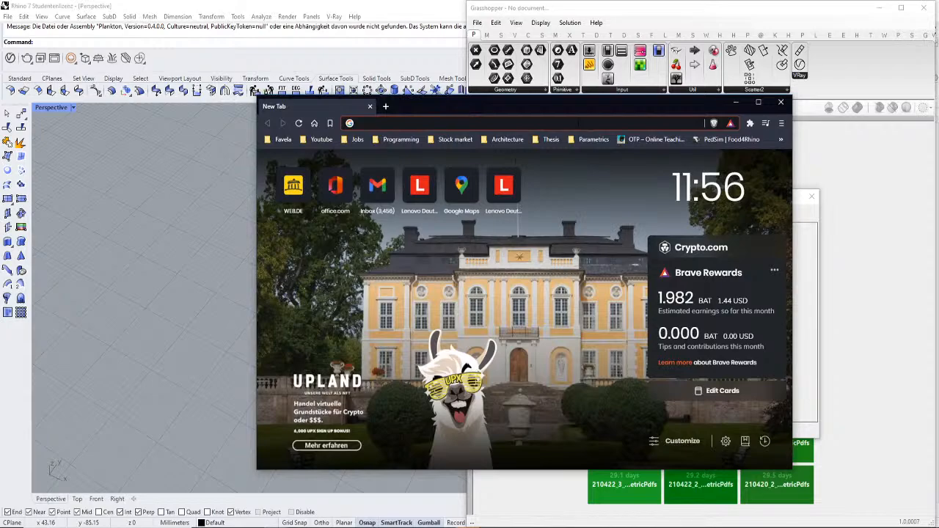
{"action": "type", "text": "the "}
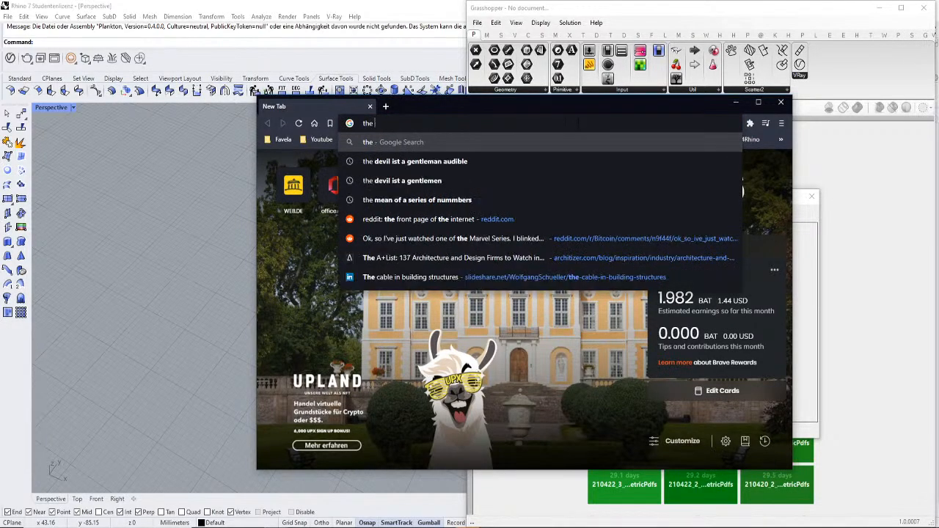
{"action": "type", "text": "dirsupto"}
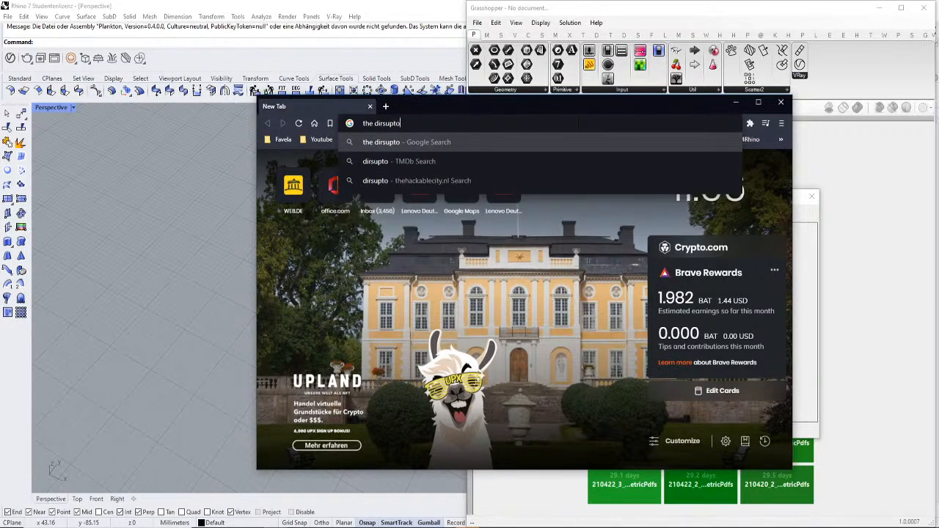
{"action": "type", "text": "rs technology c"}
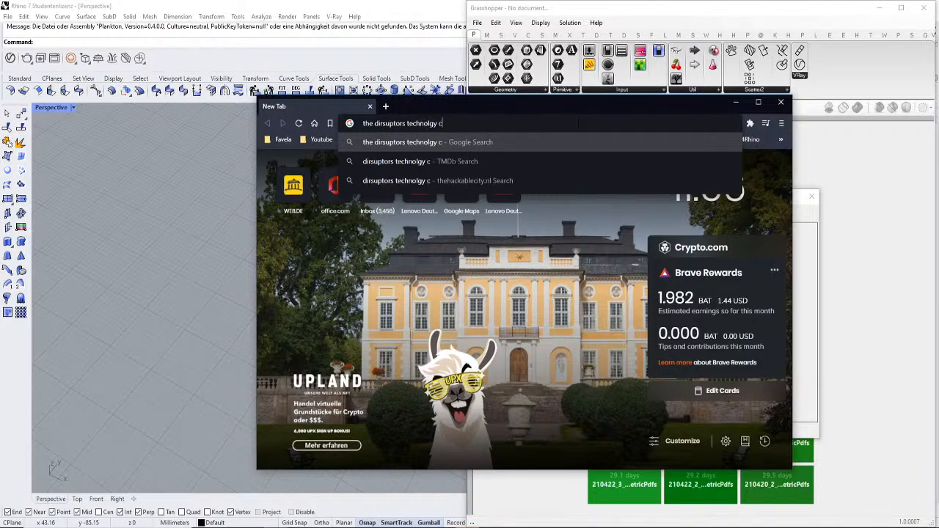
{"action": "key", "text": "BackSpace"}
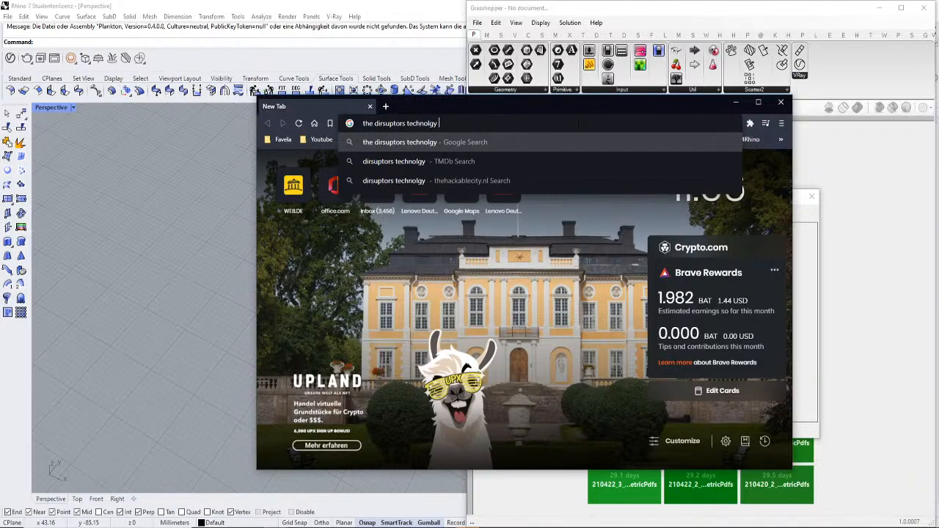
{"action": "type", "text": "driven architec"}
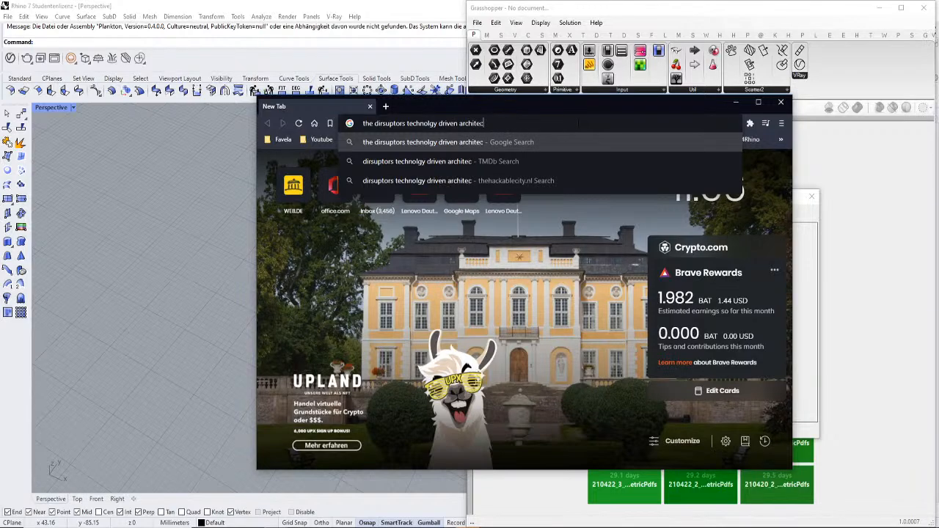
{"action": "type", "text": "t entr"}
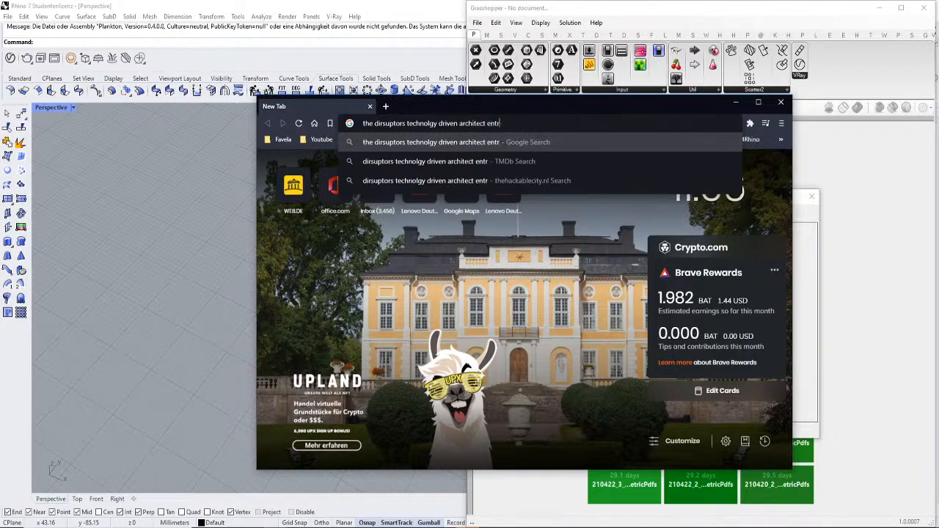
{"action": "type", "text": "epreneurs"}
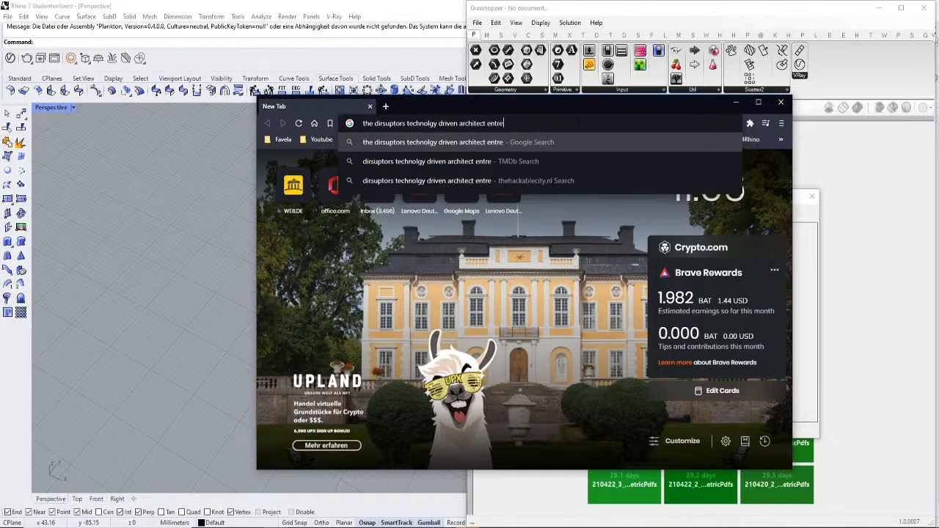
{"action": "key", "text": "Return"}
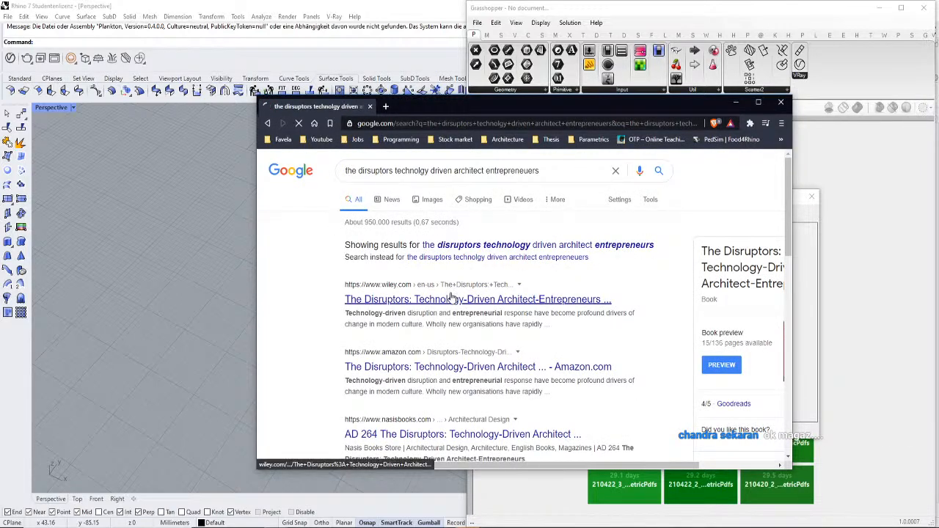
Open Wiley's page for The Disruptors: Technology-Driven Architect-Entrepreneurs at full window size, review the book details, and return to Rhino and Grasshopper.
{"action": "left_click", "coordinate": [452, 297]}
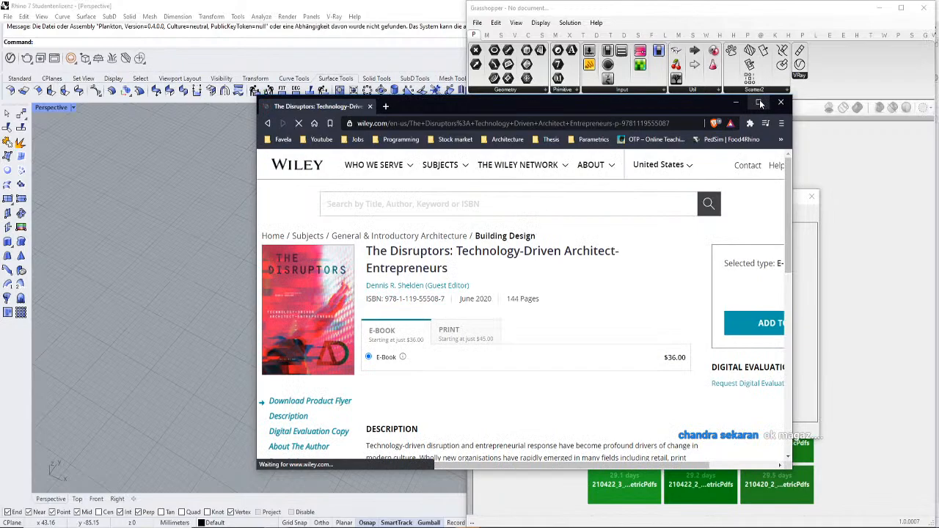
{"action": "left_click", "coordinate": [760, 104]}
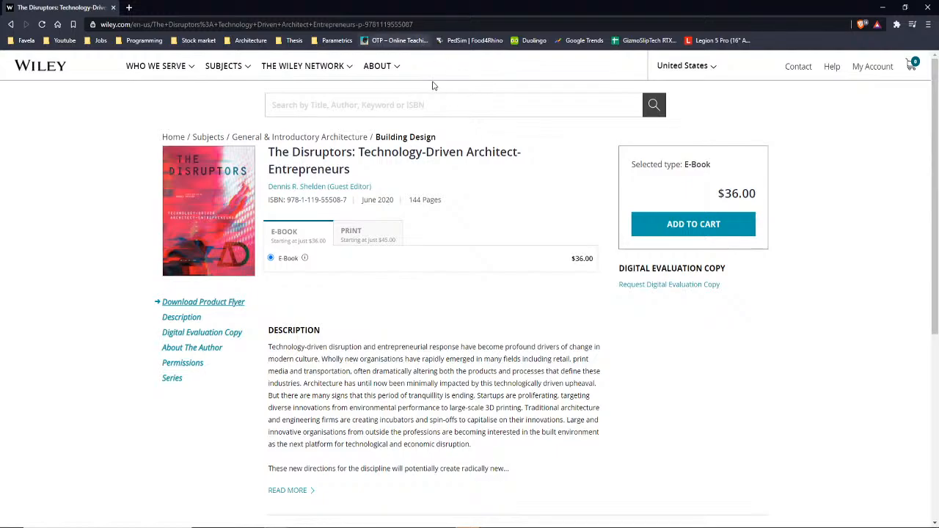
{"action": "scroll", "coordinate": [425, 348], "scroll_direction": "down", "scroll_amount": 4}
{"action": "scroll", "coordinate": [424, 337], "scroll_direction": "up", "scroll_amount": 4}
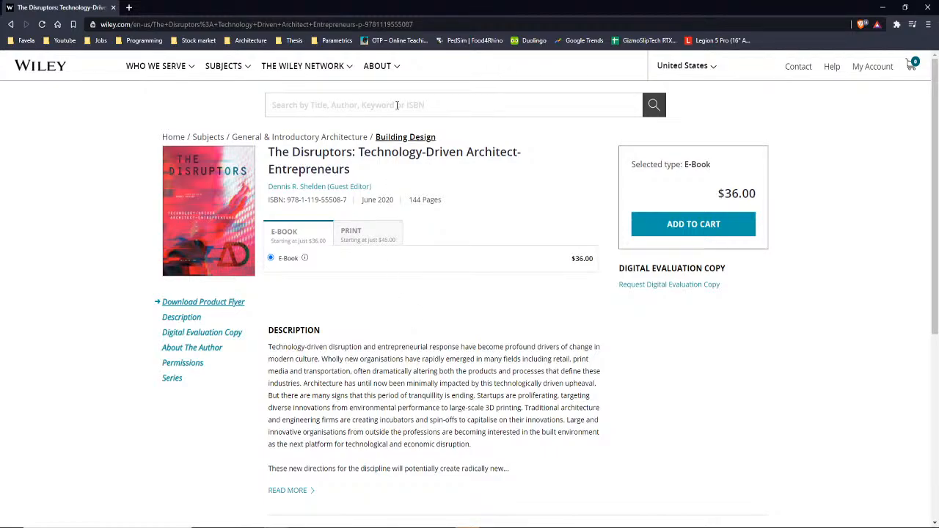
{"action": "mouse_move", "coordinate": [339, 85]}
{"action": "left_click", "coordinate": [885, 10]}
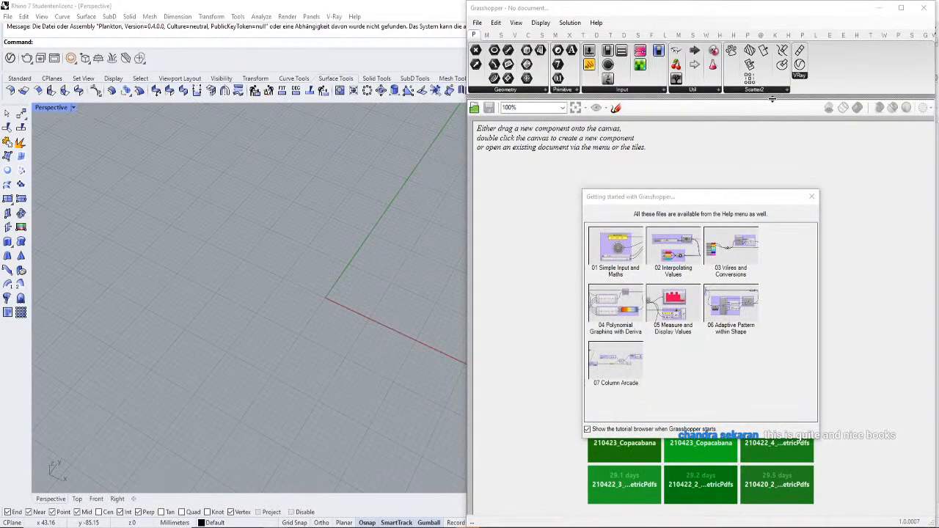
Dismiss the Grasshopper tutorial browser and open the autosaved recovery version of the 210518_session_03 definition.
{"action": "left_click", "coordinate": [813, 196]}
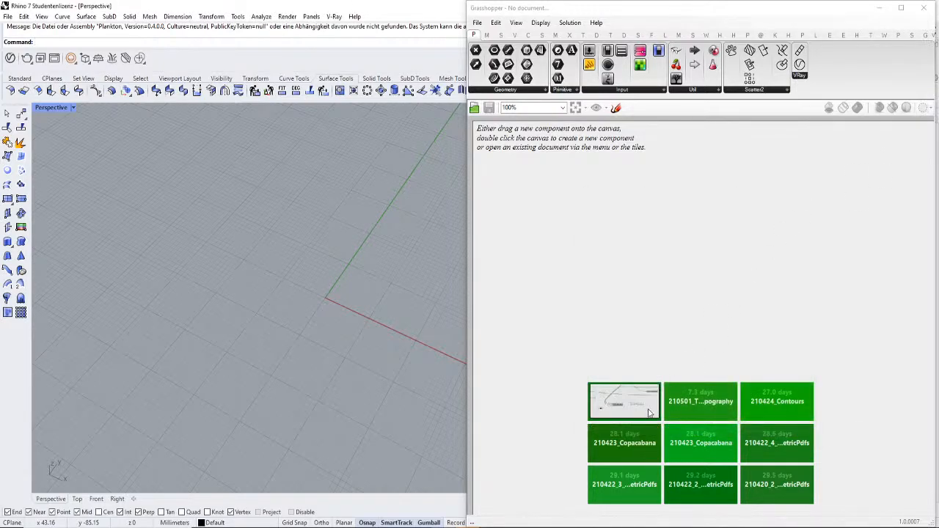
{"action": "left_click", "coordinate": [618, 408]}
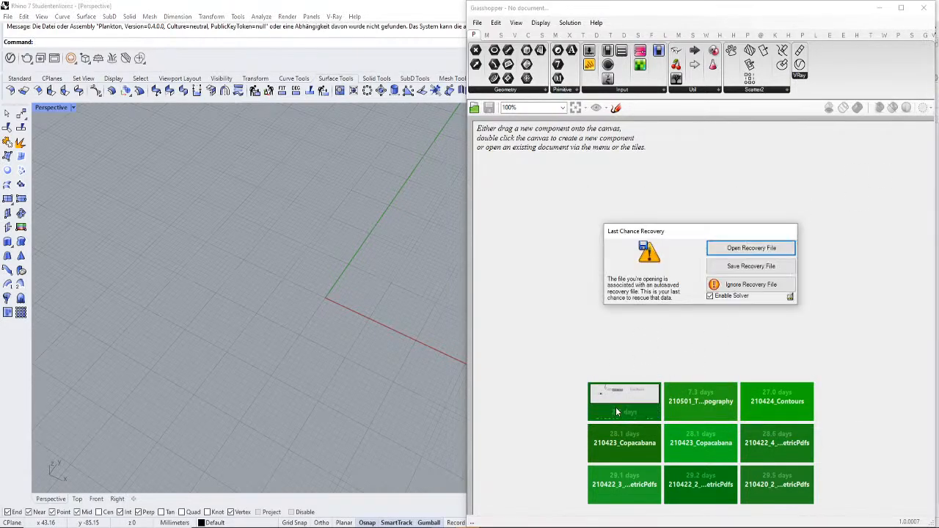
{"action": "left_click", "coordinate": [761, 248]}
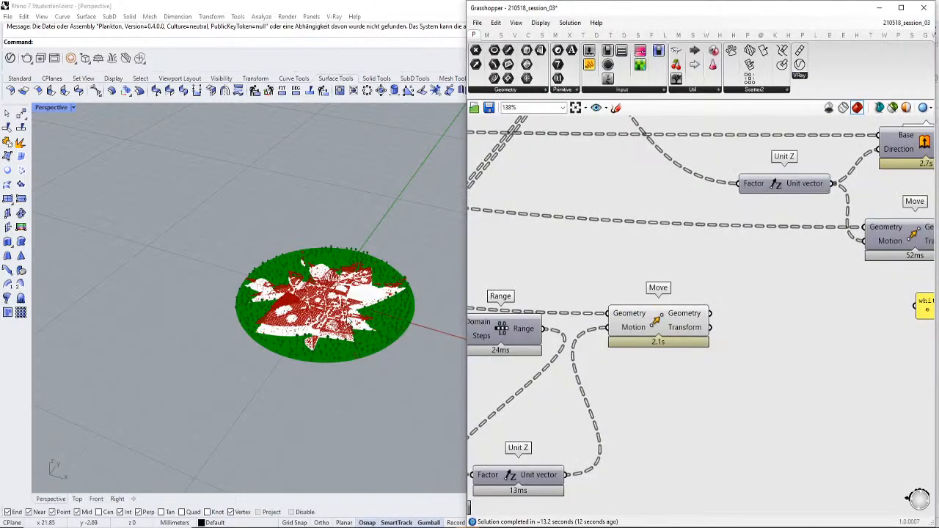
Graft the Geometry input of the Move component driven by the Range's Unit Z vectors and reposition that component slightly.
{"action": "scroll", "coordinate": [389, 328], "scroll_direction": "up", "scroll_amount": 5}
{"action": "scroll", "coordinate": [308, 324], "scroll_direction": "up", "scroll_amount": 6}
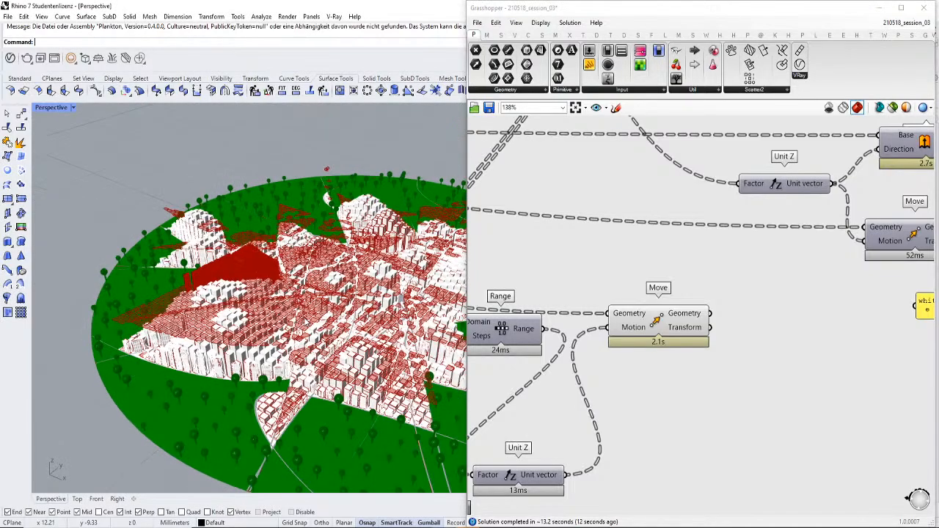
{"action": "scroll", "coordinate": [303, 328], "scroll_direction": "up", "scroll_amount": 2}
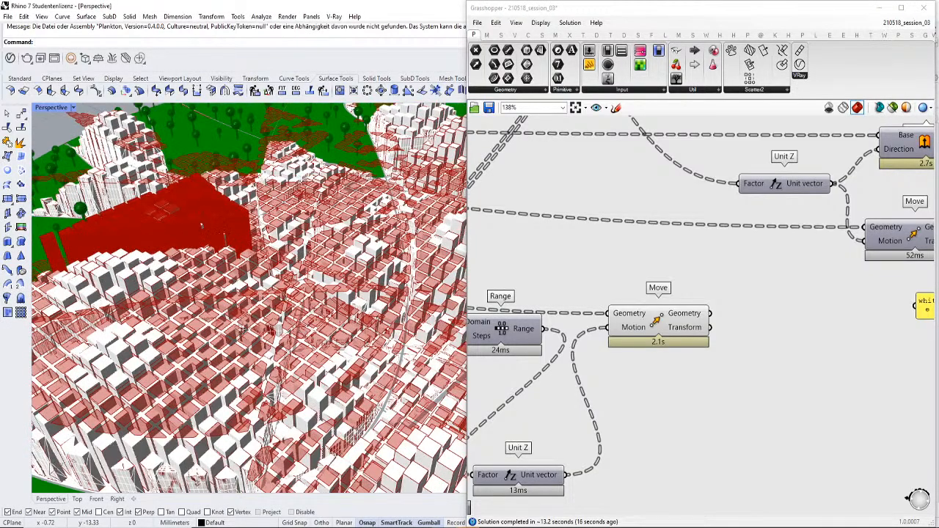
{"action": "right_click_drag", "start_coordinate": [238, 323], "coordinate": [360, 320]}
{"action": "right_click_drag", "start_coordinate": [738, 300], "coordinate": [704, 297]}
{"action": "left_click", "coordinate": [629, 324]}
{"action": "scroll", "coordinate": [629, 323], "scroll_direction": "down", "scroll_amount": 2}
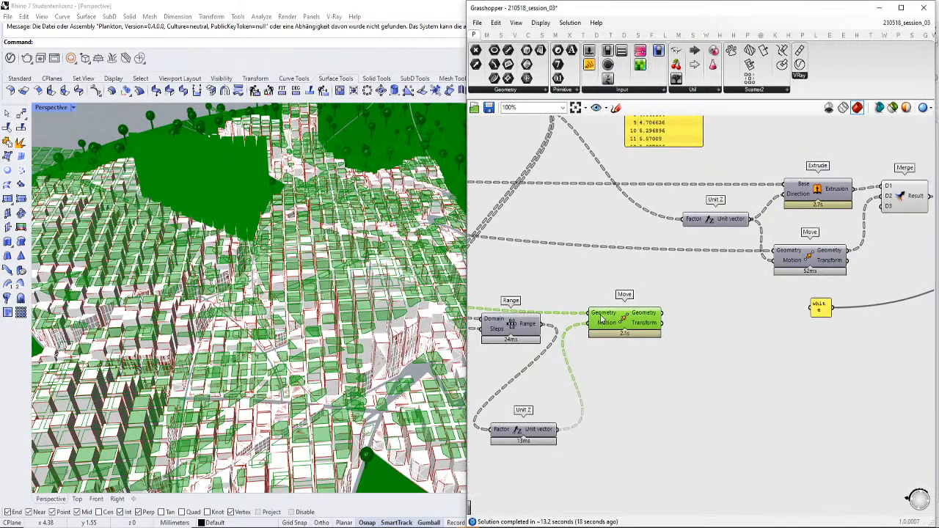
{"action": "mouse_move", "coordinate": [602, 321]}
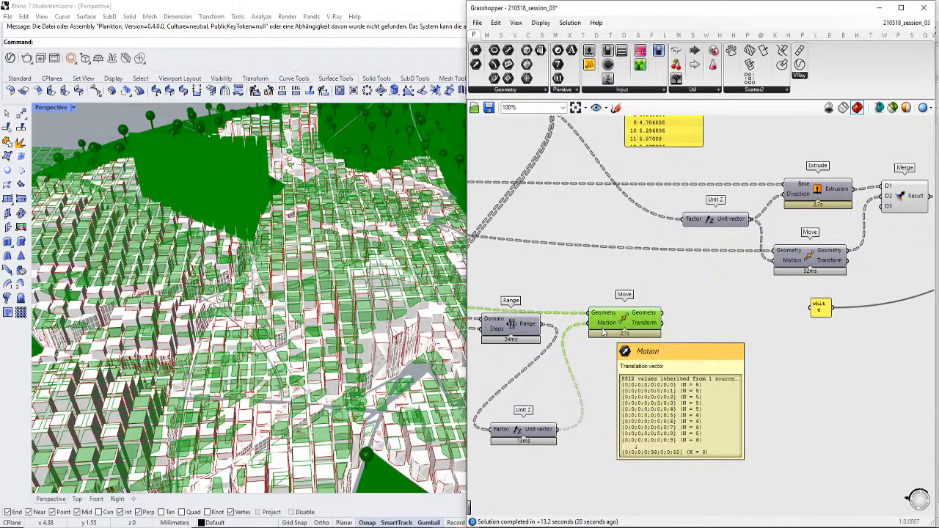
{"action": "right_click", "coordinate": [607, 311]}
{"action": "left_click", "coordinate": [665, 399]}
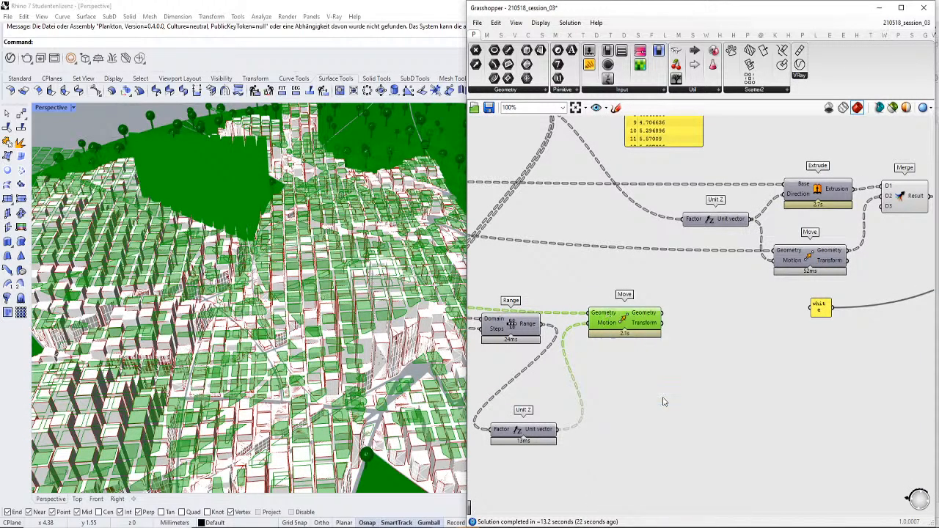
{"action": "left_click_drag", "start_coordinate": [622, 333], "coordinate": [653, 349]}
{"action": "left_click", "coordinate": [705, 380]}
Set the Perspective viewport's display mode to Rendered with the buildings viewed from close up.
{"action": "right_click_drag", "start_coordinate": [367, 341], "coordinate": [343, 334]}
{"action": "left_click", "coordinate": [51, 108]}
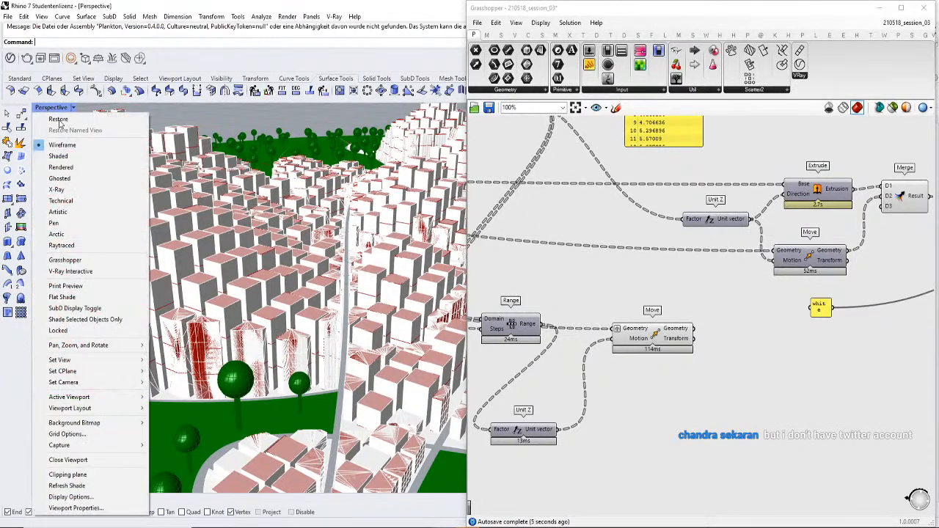
{"action": "left_click", "coordinate": [76, 169]}
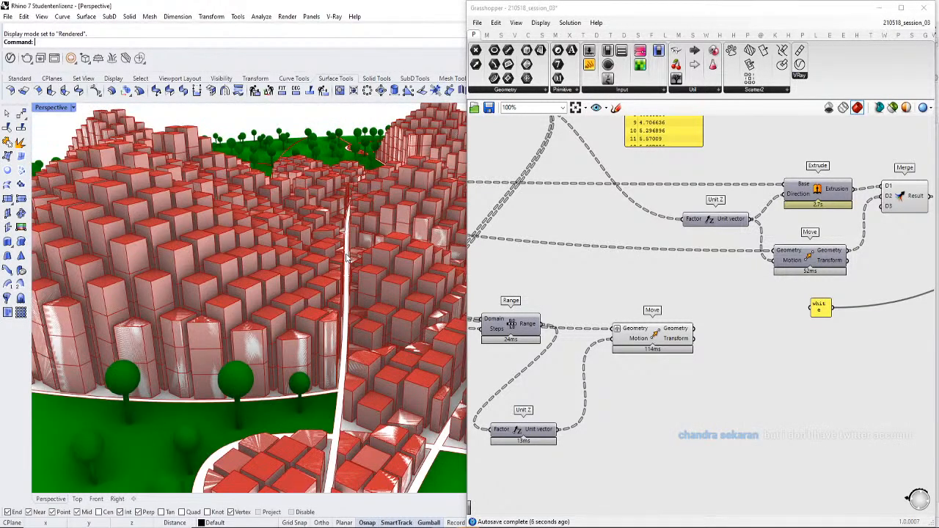
{"action": "scroll", "coordinate": [330, 303], "scroll_direction": "up", "scroll_amount": 2}
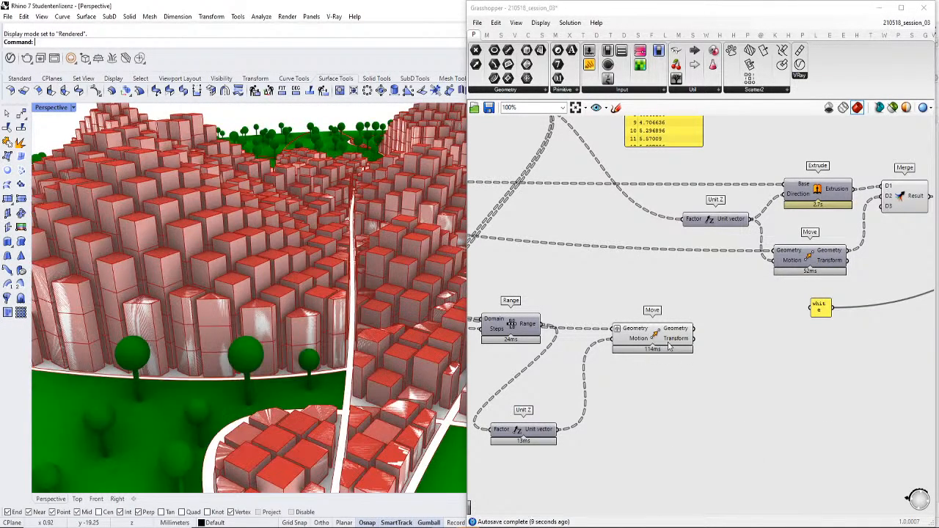
Examine the floor lines on the rendered buildings and the data structure of the grafted Move component's Motion input and Transform output.
{"action": "mouse_move", "coordinate": [669, 347]}
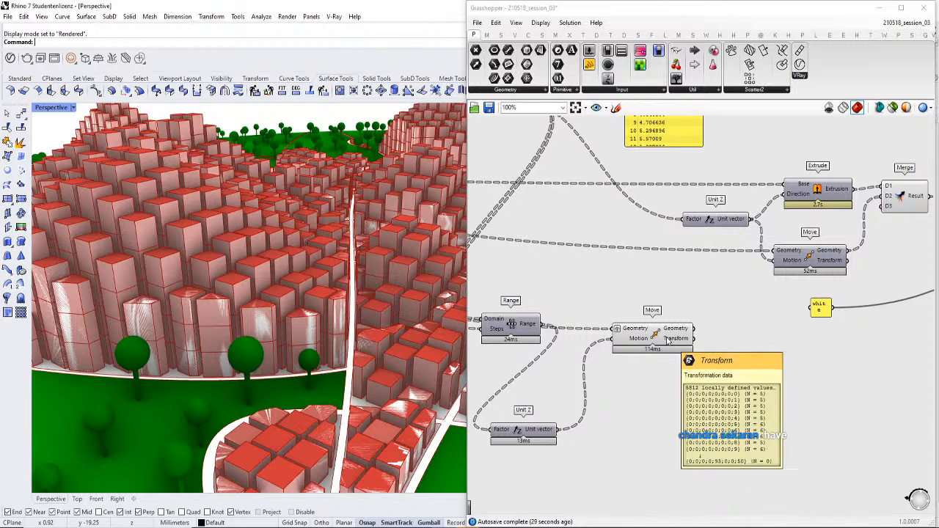
{"action": "scroll", "coordinate": [639, 348], "scroll_direction": "up", "scroll_amount": 3}
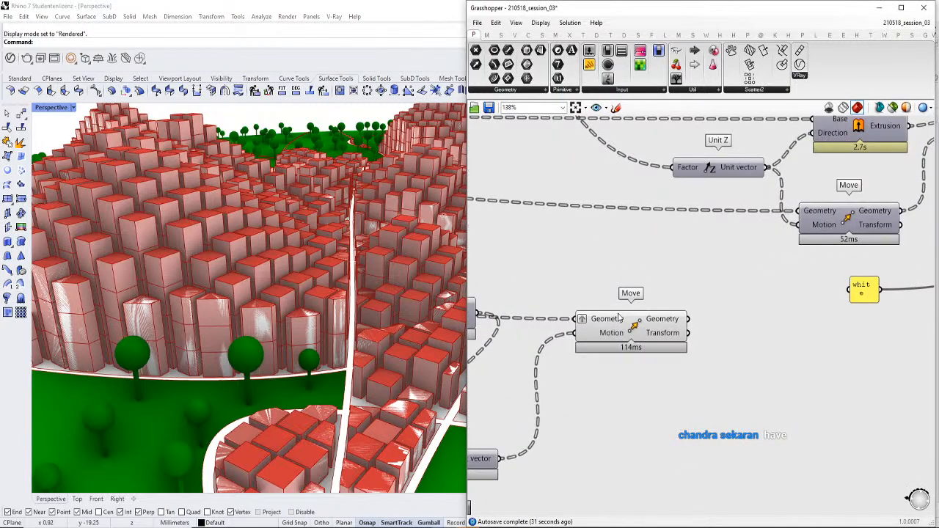
{"action": "left_click", "coordinate": [632, 304]}
{"action": "scroll", "coordinate": [631, 303], "scroll_direction": "down", "scroll_amount": 3}
{"action": "left_click", "coordinate": [658, 357]}
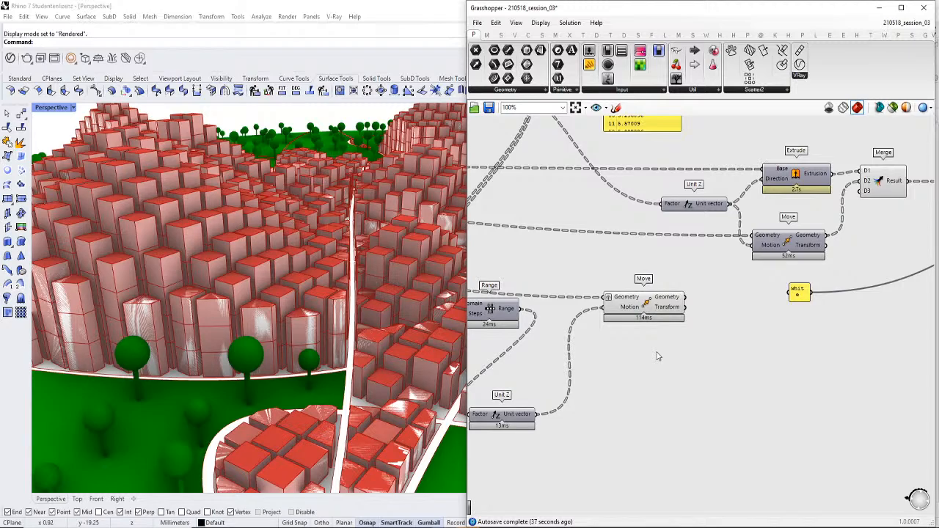
{"action": "scroll", "coordinate": [658, 357], "scroll_direction": "up", "scroll_amount": 3}
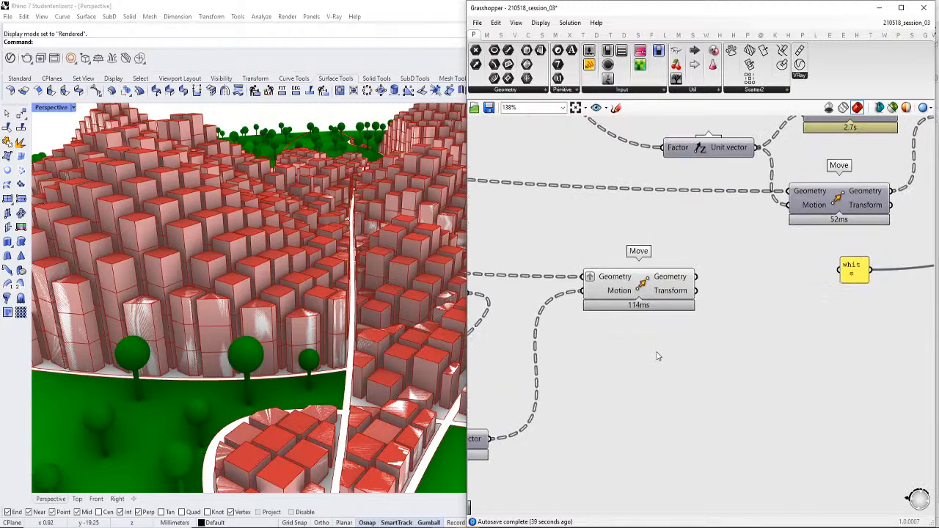
{"action": "mouse_move", "coordinate": [690, 289]}
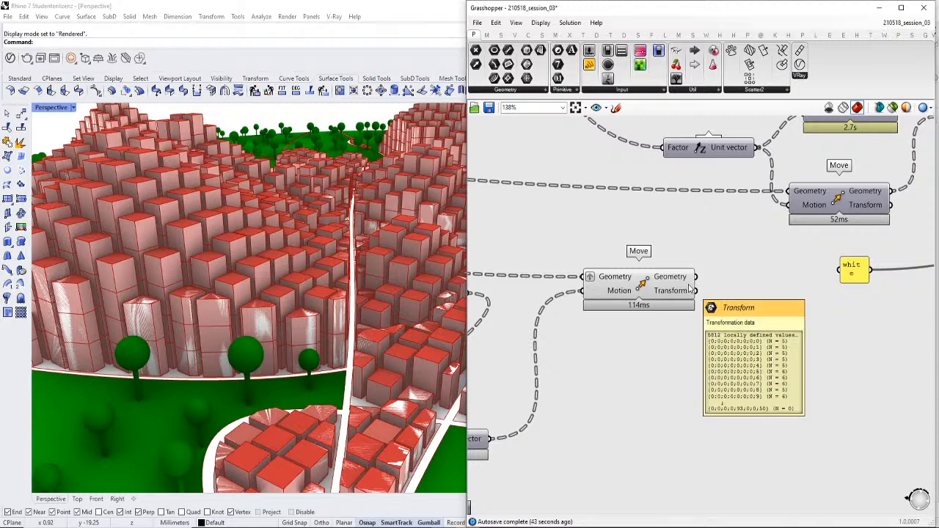
{"action": "left_click_drag", "start_coordinate": [692, 283], "coordinate": [688, 286]}
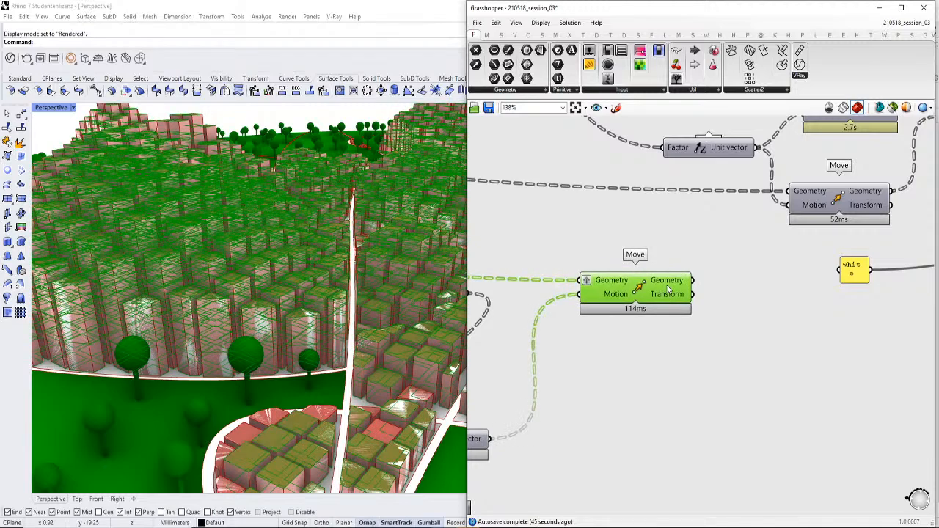
{"action": "left_click", "coordinate": [663, 359]}
{"action": "right_click_drag", "start_coordinate": [296, 331], "coordinate": [323, 327]}
{"action": "right_click_drag", "start_coordinate": [242, 302], "coordinate": [260, 296]}
{"action": "mouse_move", "coordinate": [613, 297]}
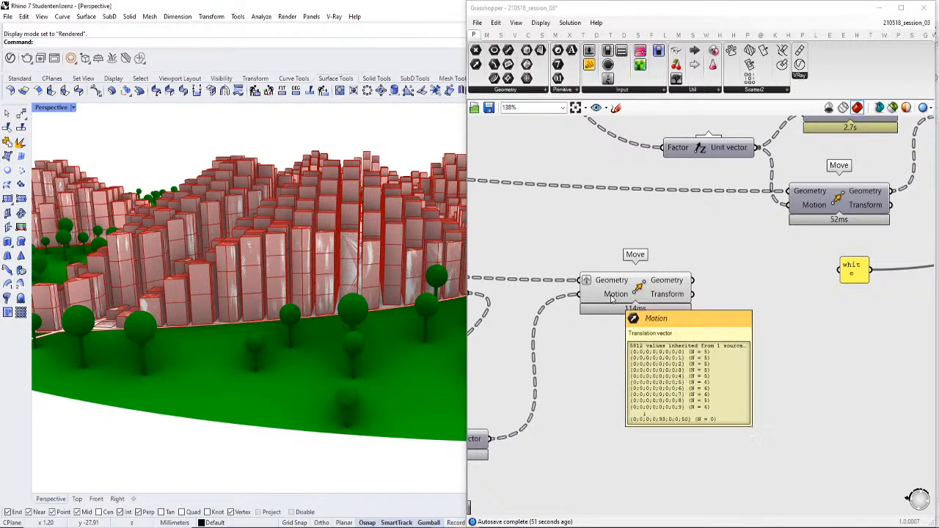
{"action": "right_click_drag", "start_coordinate": [613, 297], "coordinate": [772, 327]}
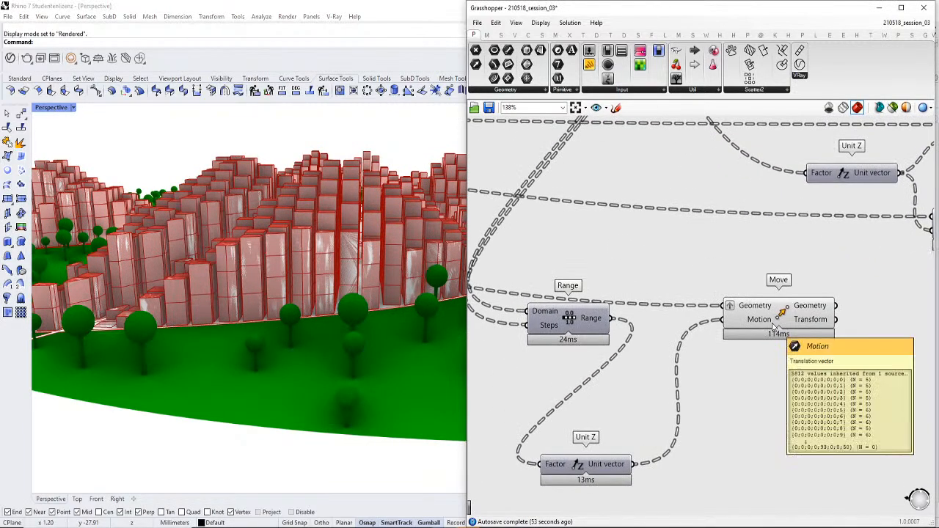
{"action": "right_click_drag", "start_coordinate": [279, 345], "coordinate": [301, 412]}
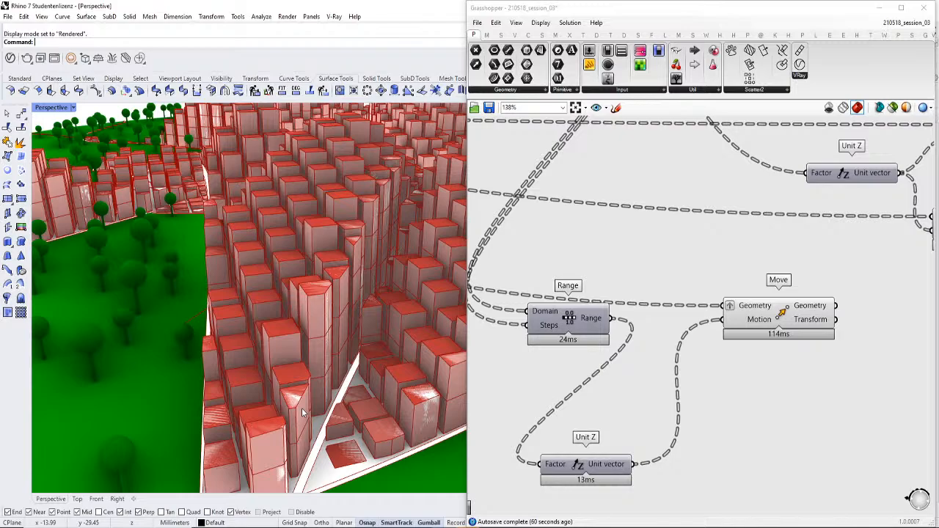
Add a Multiplication component before the Range component and feed the cluster's Mapped output into its A input.
{"action": "left_click", "coordinate": [734, 365]}
{"action": "scroll", "coordinate": [707, 372], "scroll_direction": "down", "scroll_amount": 3}
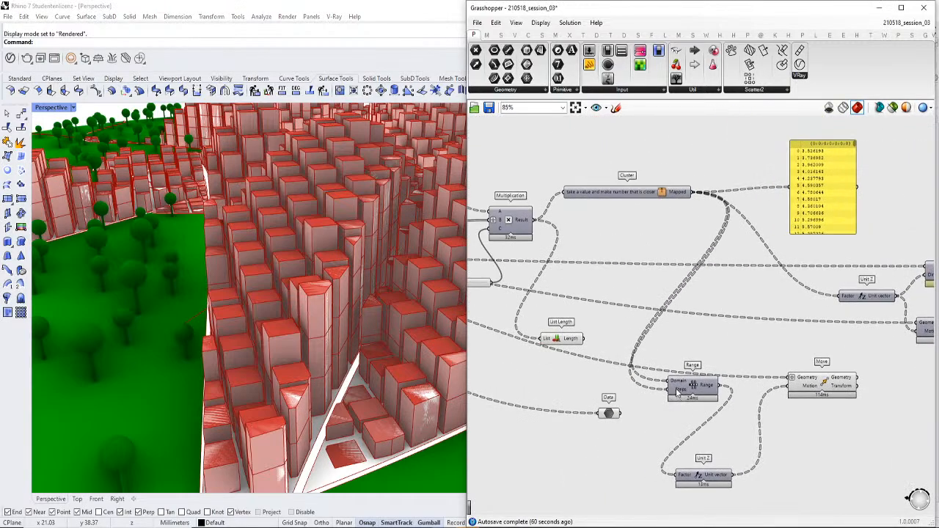
{"action": "scroll", "coordinate": [677, 392], "scroll_direction": "up", "scroll_amount": 3}
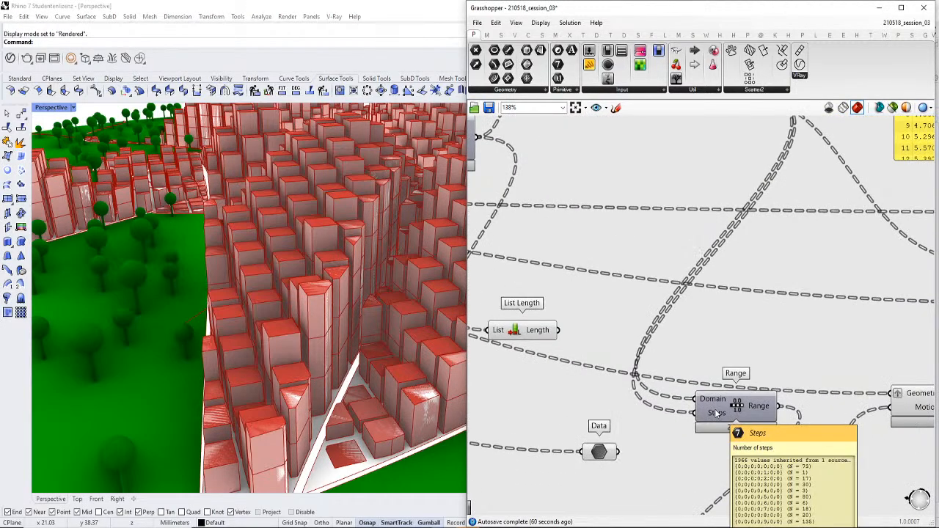
{"action": "scroll", "coordinate": [717, 414], "scroll_direction": "down", "scroll_amount": 3}
{"action": "scroll", "coordinate": [683, 316], "scroll_direction": "up", "scroll_amount": 3}
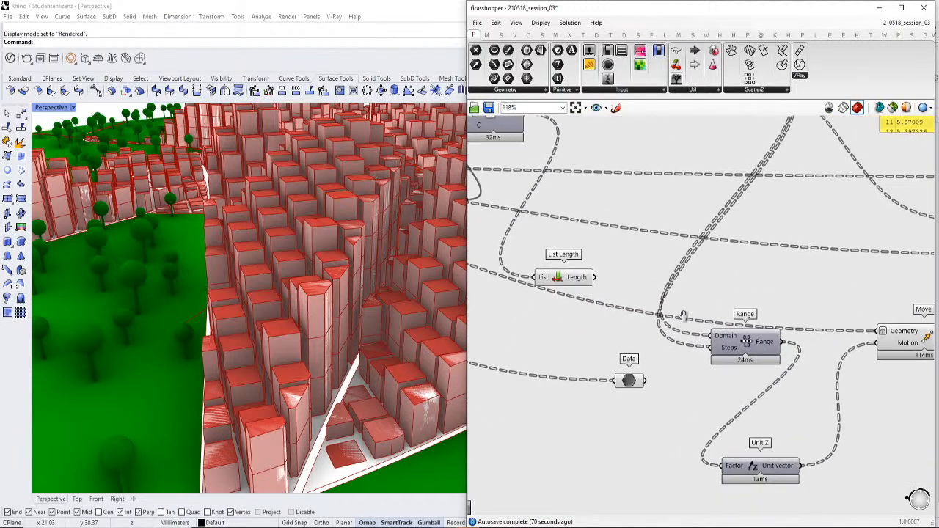
{"action": "right_click_drag", "start_coordinate": [683, 316], "coordinate": [674, 334]}
{"action": "double_click", "coordinate": [598, 322]}
{"action": "type", "text": "mul"}
{"action": "left_click", "coordinate": [612, 282]}
{"action": "scroll", "coordinate": [673, 334], "scroll_direction": "down", "scroll_amount": 1}
{"action": "right_click_drag", "start_coordinate": [783, 201], "coordinate": [749, 252]}
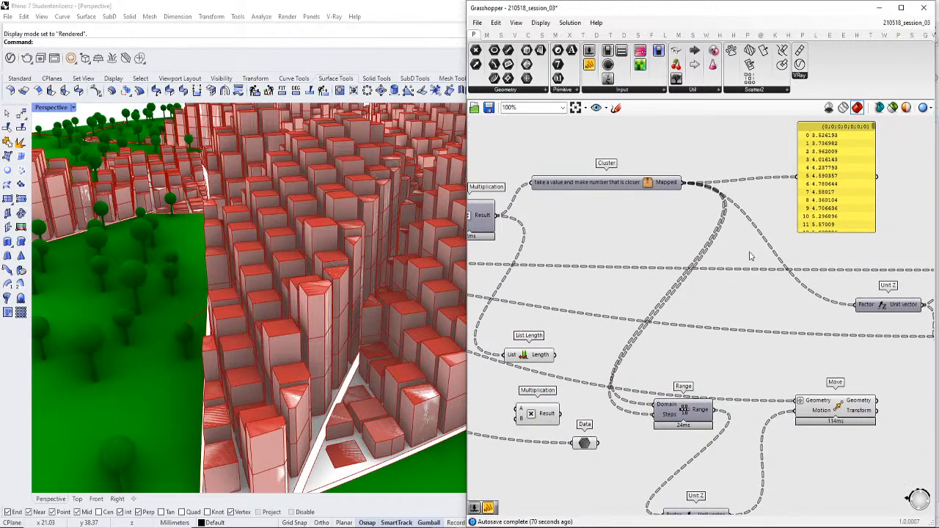
{"action": "left_click_drag", "start_coordinate": [682, 183], "coordinate": [589, 410]}
Add a number slider set to 2.00 as the Multiplication's B input and connect the Result to the Range's Steps input.
{"action": "double_click", "coordinate": [500, 423]}
{"action": "type", "text": "2"}
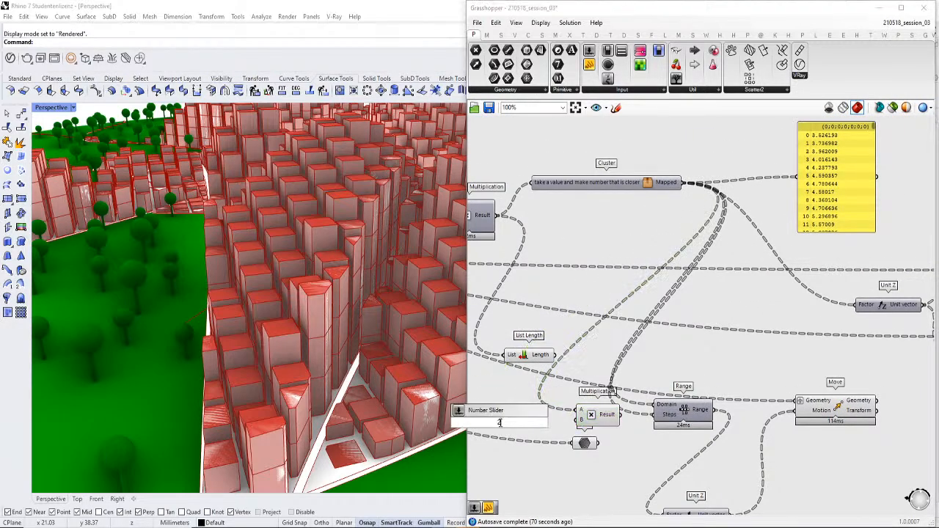
{"action": "key", "text": "Return"}
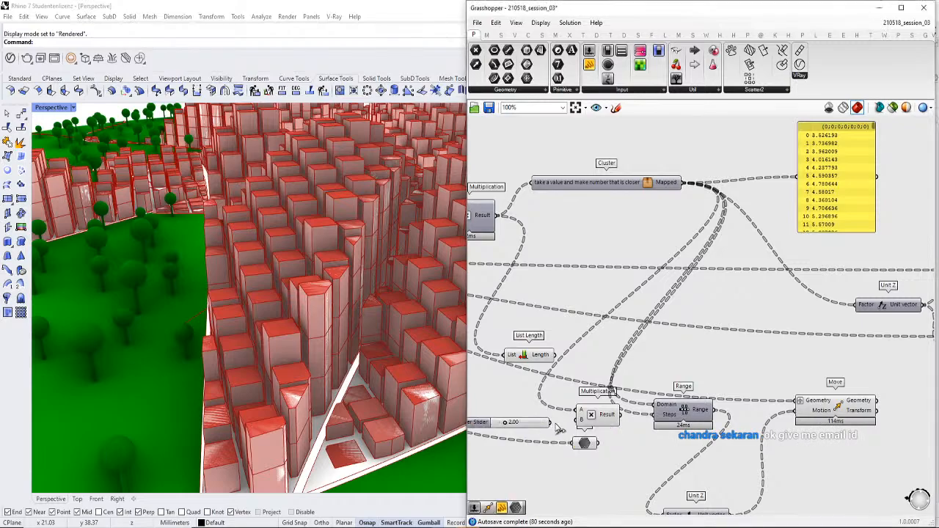
{"action": "left_click_drag", "start_coordinate": [552, 423], "coordinate": [663, 415]}
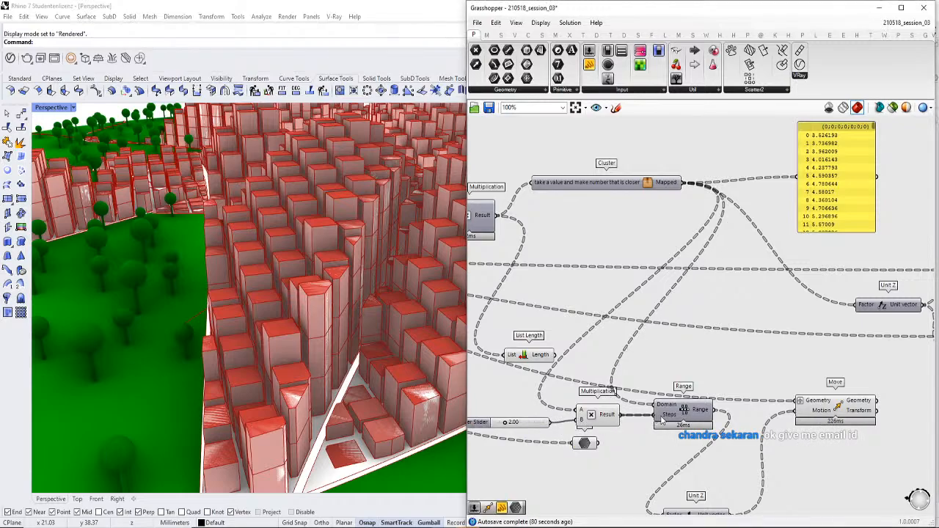
{"action": "mouse_move", "coordinate": [663, 418]}
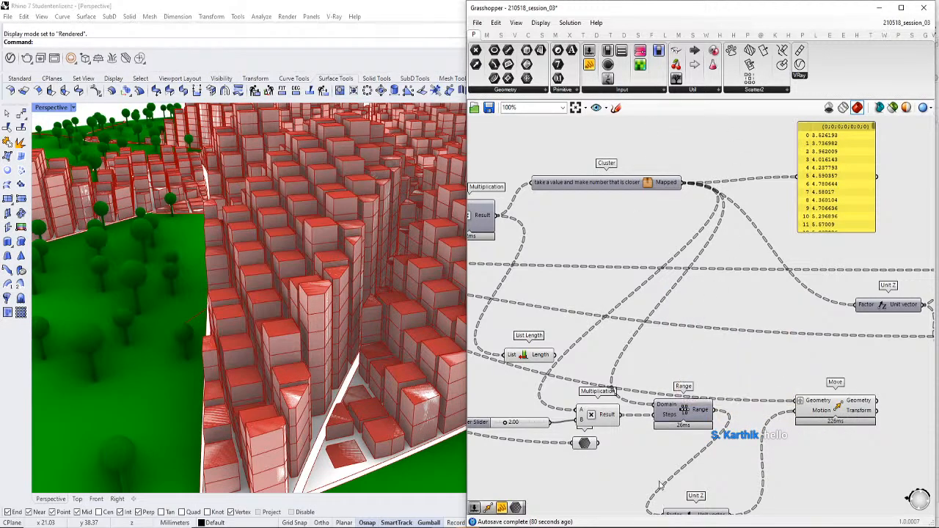
Highlight the floor-line Move component's geometry and examine the floor lines on the rendered buildings from afar and close up.
{"action": "right_click_drag", "start_coordinate": [667, 430], "coordinate": [653, 416]}
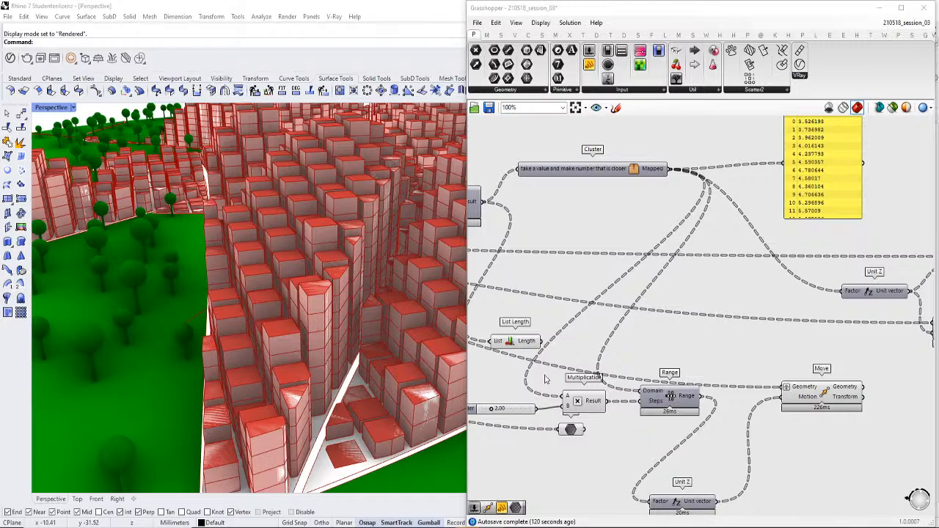
{"action": "right_click_drag", "start_coordinate": [840, 374], "coordinate": [697, 362]}
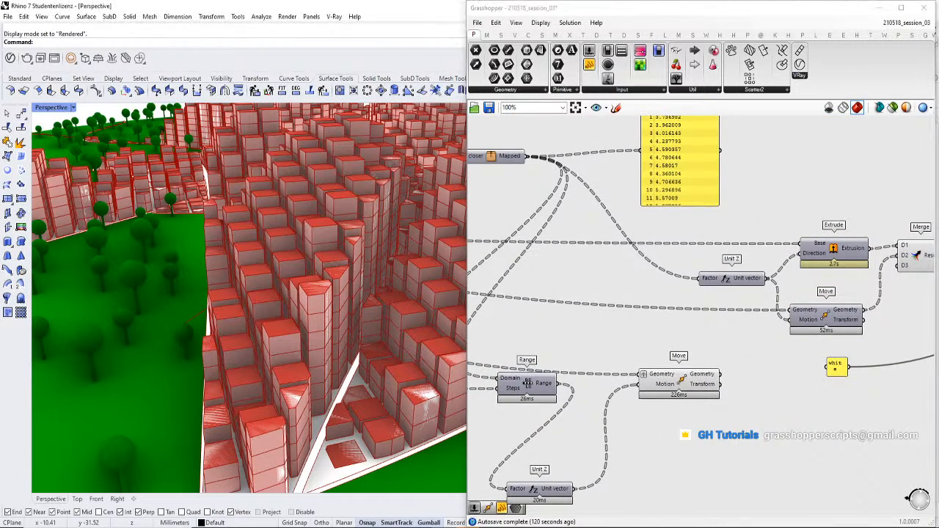
{"action": "right_click_drag", "start_coordinate": [731, 336], "coordinate": [677, 279]}
{"action": "scroll", "coordinate": [675, 283], "scroll_direction": "up", "scroll_amount": 2}
{"action": "left_click", "coordinate": [624, 330]}
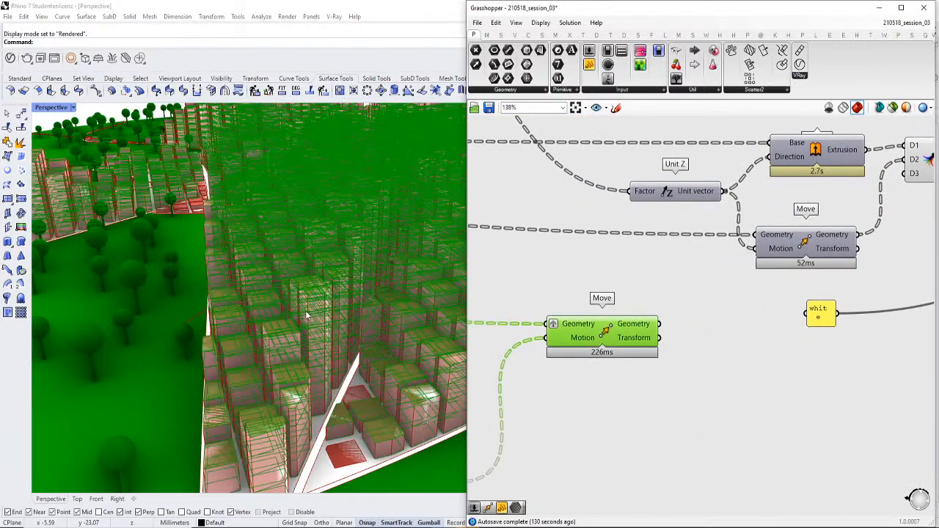
{"action": "scroll", "coordinate": [308, 316], "scroll_direction": "down", "scroll_amount": 5}
{"action": "right_click_drag", "start_coordinate": [323, 313], "coordinate": [337, 311]}
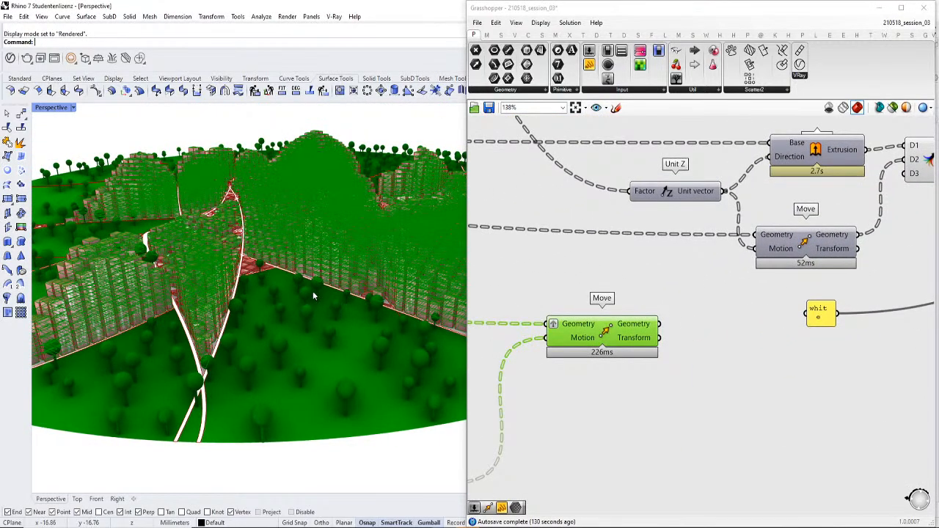
{"action": "scroll", "coordinate": [312, 290], "scroll_direction": "up", "scroll_amount": 8}
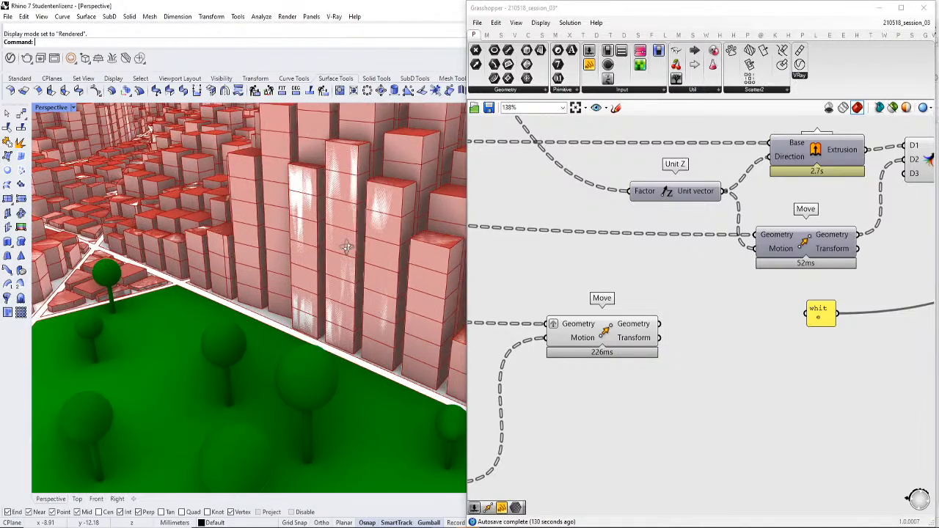
{"action": "right_click_drag", "start_coordinate": [346, 248], "coordinate": [270, 318]}
{"action": "scroll", "coordinate": [257, 319], "scroll_direction": "down", "scroll_amount": 5}
{"action": "scroll", "coordinate": [366, 238], "scroll_direction": "down", "scroll_amount": 1}
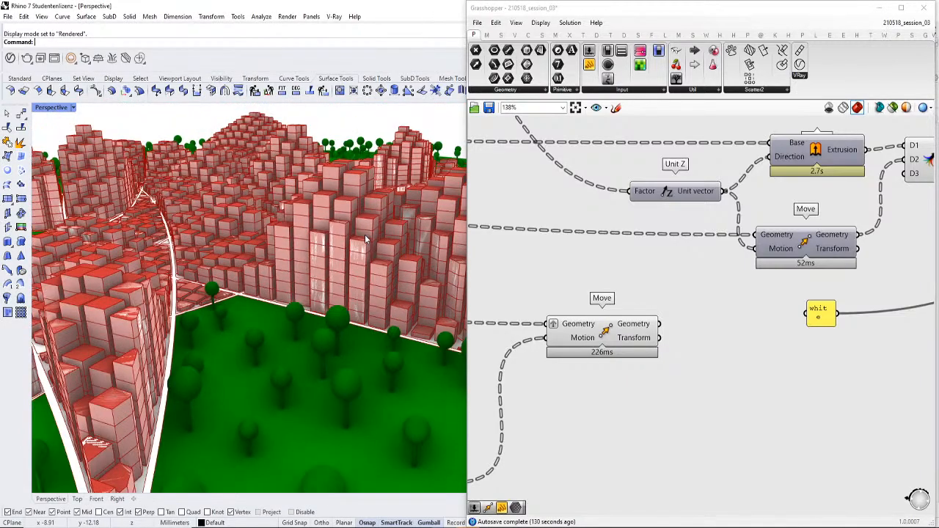
{"action": "scroll", "coordinate": [367, 239], "scroll_direction": "up", "scroll_amount": 5}
{"action": "mouse_move", "coordinate": [363, 255]}
{"action": "right_mouse_down"}
{"action": "mouse_move", "coordinate": [375, 251]}
{"action": "mouse_move", "coordinate": [376, 262]}
{"action": "right_mouse_up"}
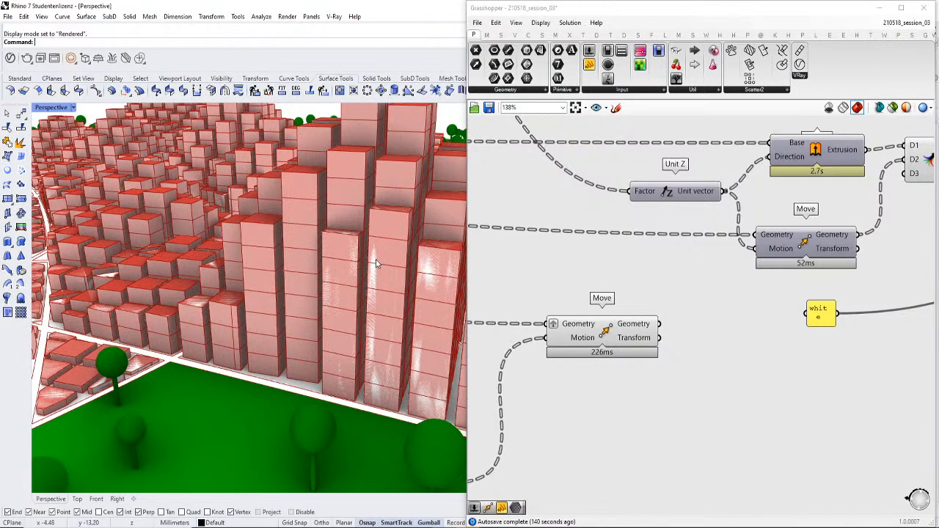
{"action": "scroll", "coordinate": [376, 263], "scroll_direction": "down", "scroll_amount": 5}
{"action": "scroll", "coordinate": [176, 345], "scroll_direction": "up", "scroll_amount": 5}
Compare the highlighted floor lines with the building volumes and check the data structure of the floor-line Move component's Geometry output.
{"action": "left_click", "coordinate": [608, 335]}
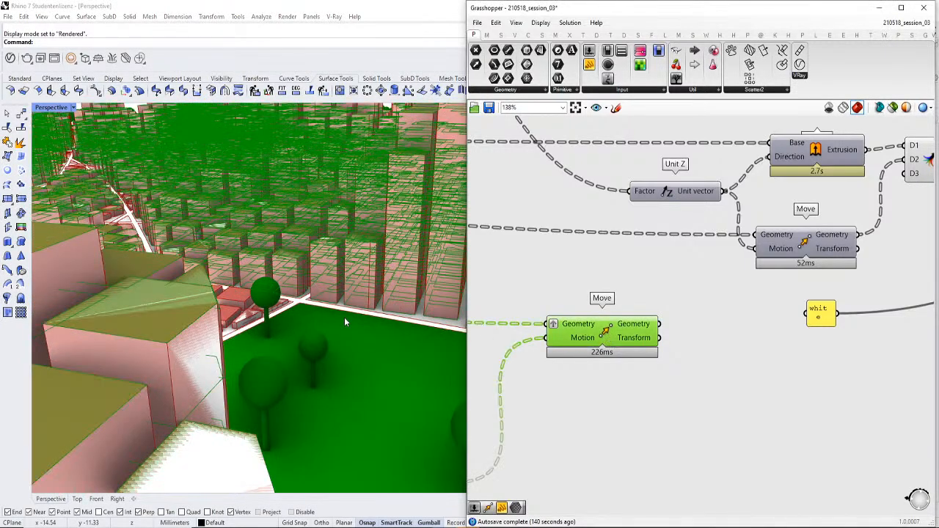
{"action": "right_click_drag", "start_coordinate": [345, 321], "coordinate": [335, 328]}
{"action": "scroll", "coordinate": [610, 318], "scroll_direction": "down", "scroll_amount": 4}
{"action": "right_click_drag", "start_coordinate": [869, 257], "coordinate": [742, 302]}
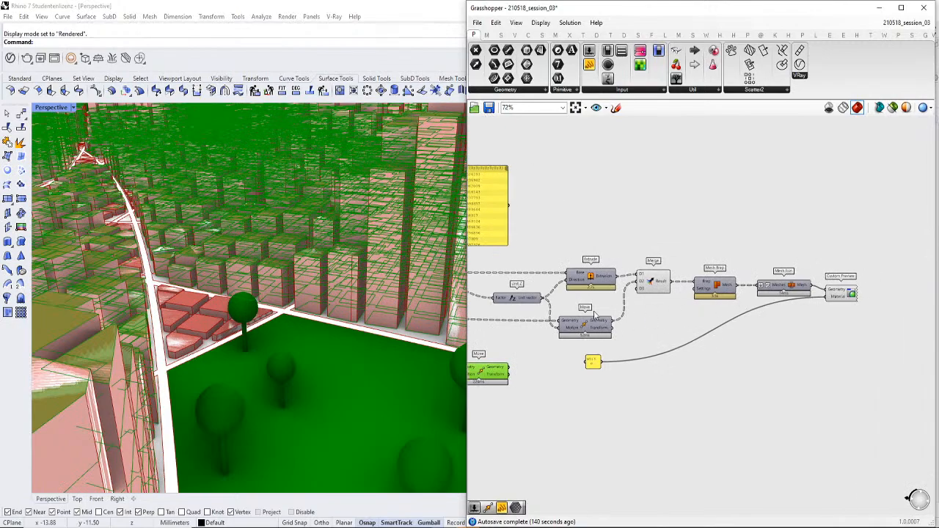
{"action": "scroll", "coordinate": [591, 366], "scroll_direction": "up", "scroll_amount": 3}
{"action": "mouse_move", "coordinate": [633, 350]}
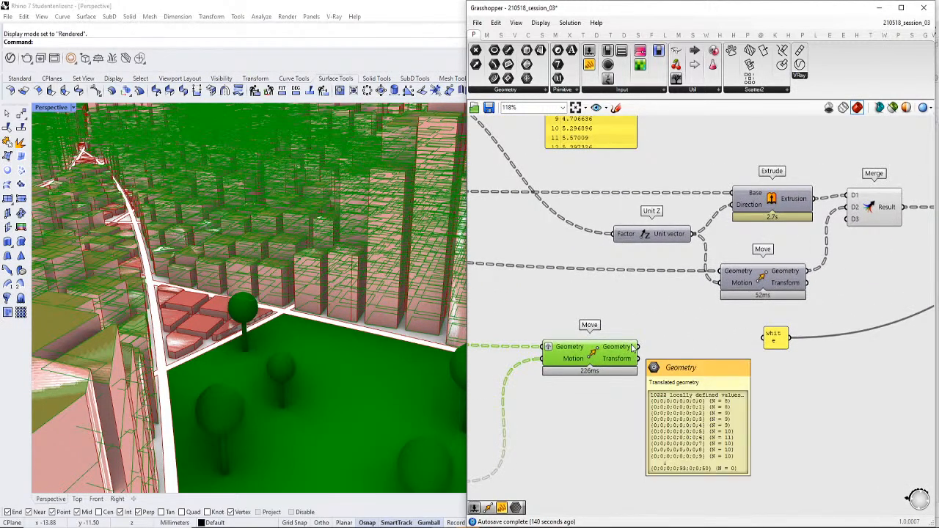
{"action": "scroll", "coordinate": [635, 347], "scroll_direction": "down", "scroll_amount": 1}
{"action": "right_click_drag", "start_coordinate": [669, 339], "coordinate": [803, 330]}
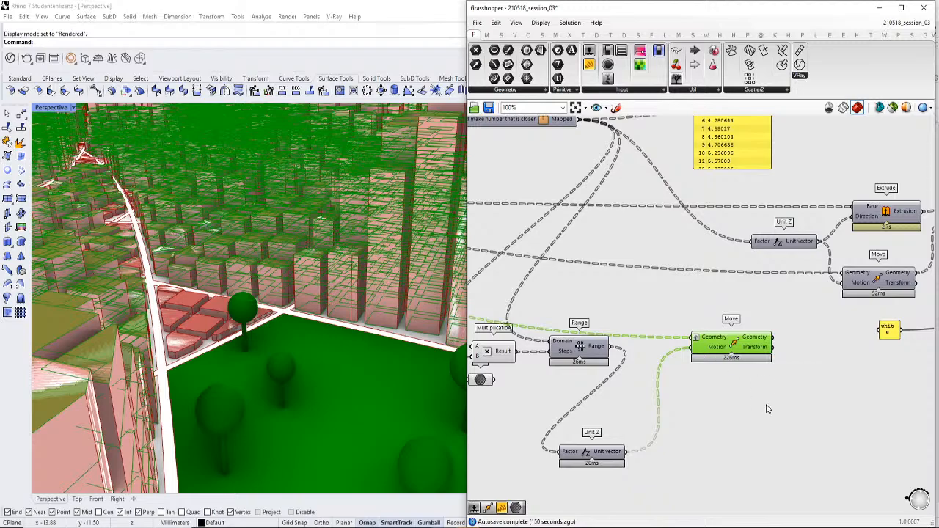
{"action": "left_click", "coordinate": [804, 426]}
{"action": "right_click_drag", "start_coordinate": [357, 353], "coordinate": [341, 359]}
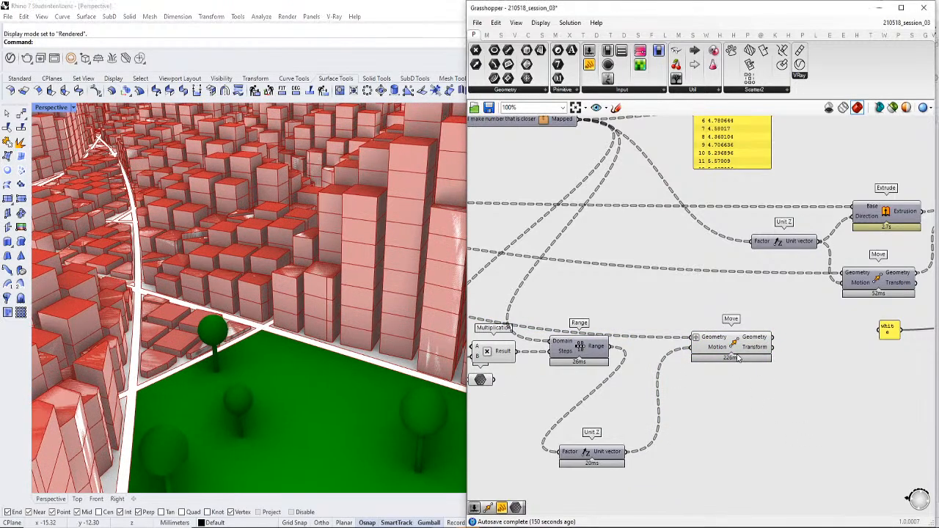
{"action": "left_click", "coordinate": [737, 357]}
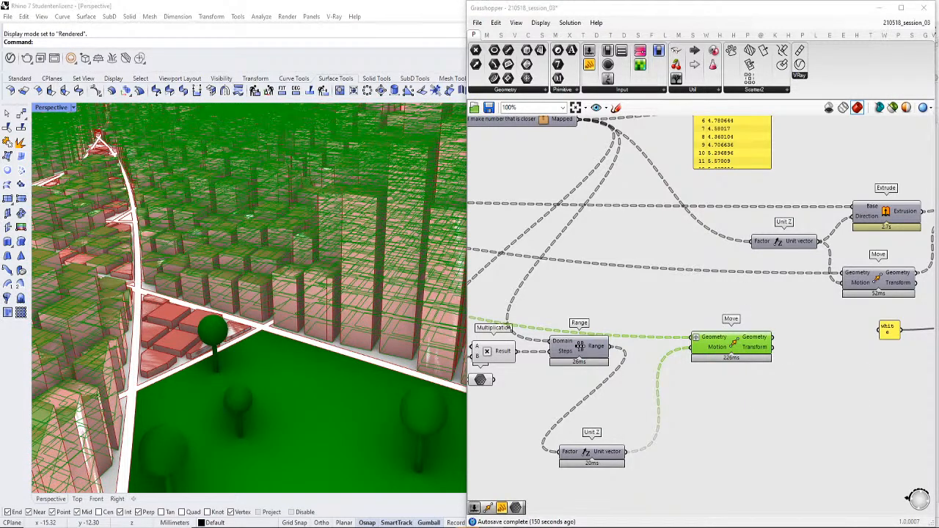
{"action": "key", "text": "super+d"}
{"action": "key", "text": "super+d"}
{"action": "left_click", "coordinate": [749, 400]}
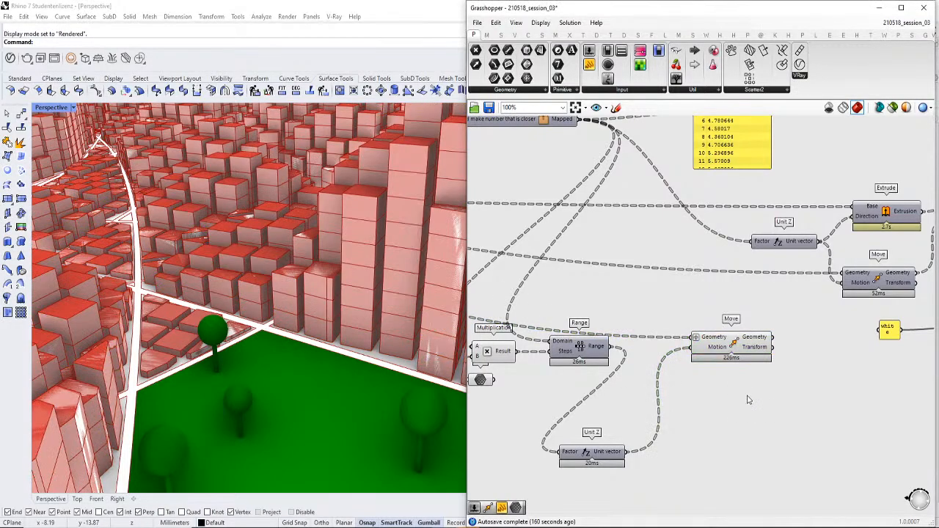
{"action": "left_click", "coordinate": [715, 343]}
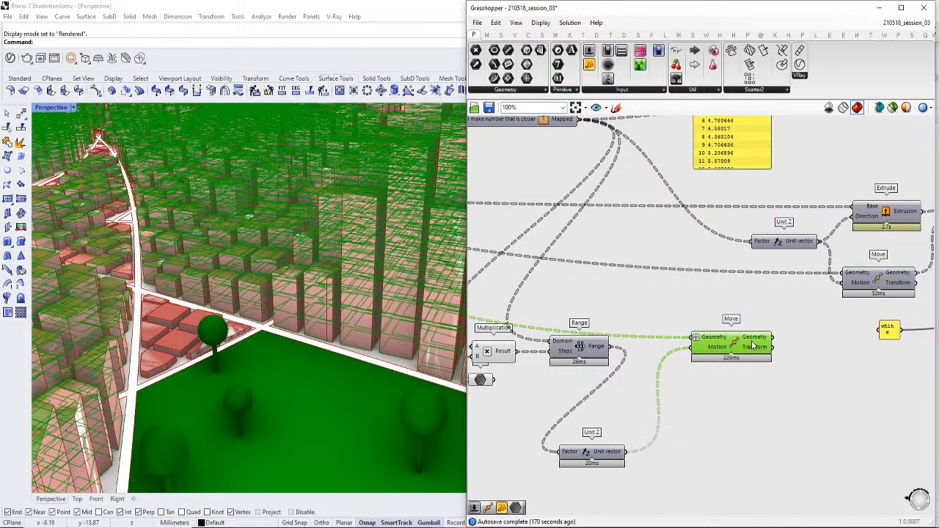
{"action": "scroll", "coordinate": [753, 346], "scroll_direction": "up", "scroll_amount": 5}
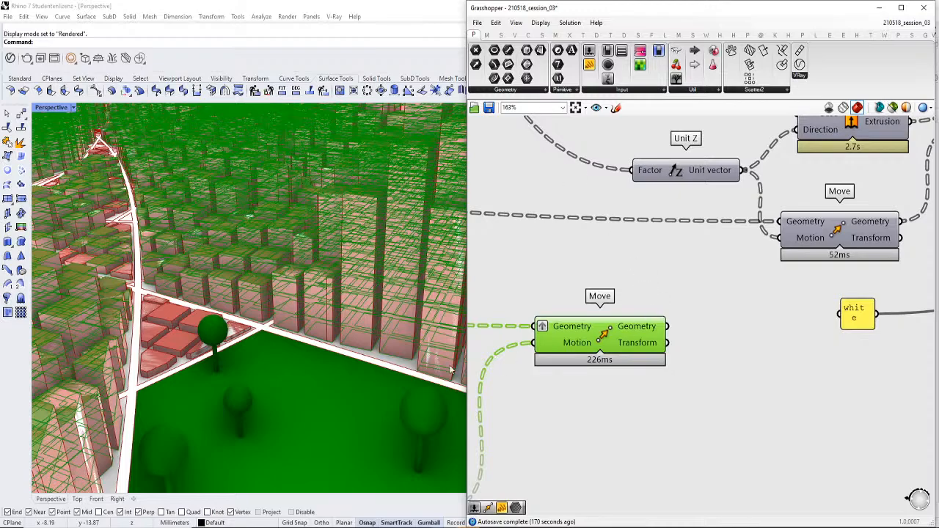
{"action": "right_click_drag", "start_coordinate": [677, 282], "coordinate": [602, 285]}
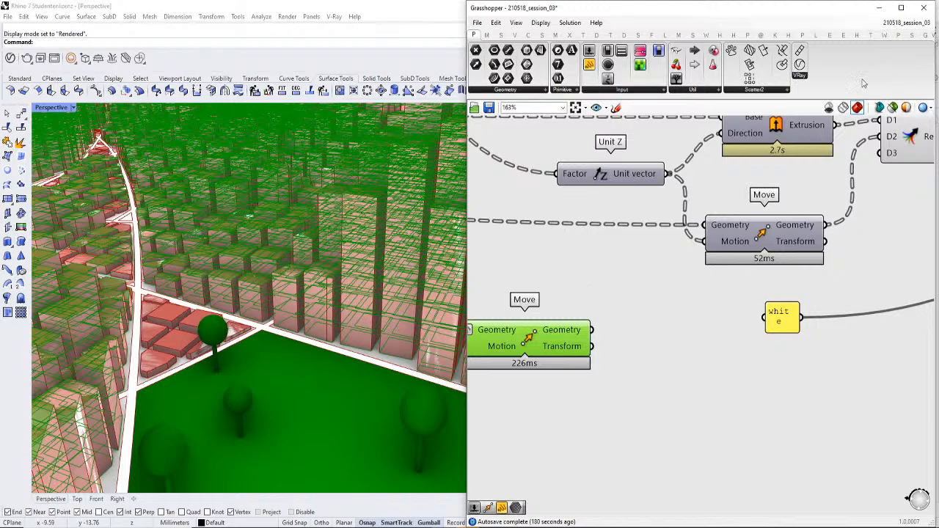
Examine the highlighted floor lines on the low buildings around the street junction from above and close up.
{"action": "right_click_drag", "start_coordinate": [363, 347], "coordinate": [326, 396]}
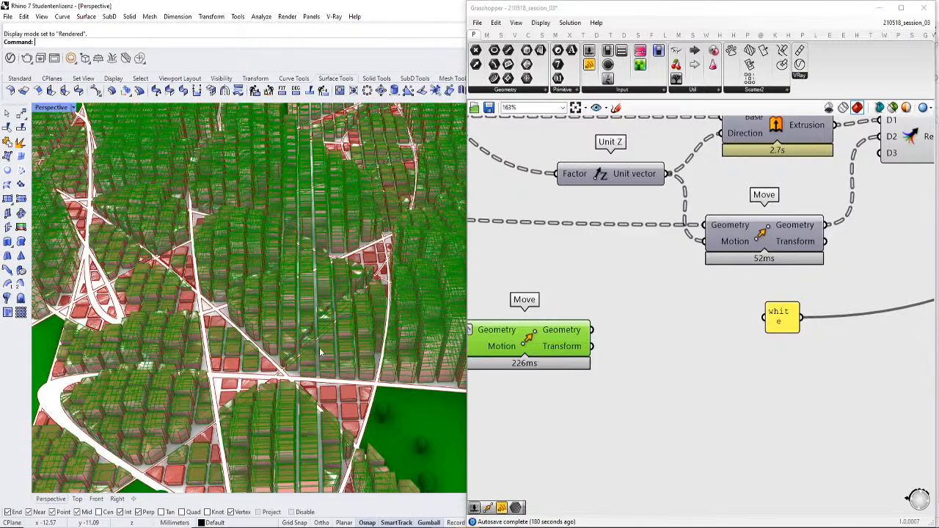
{"action": "scroll", "coordinate": [323, 308], "scroll_direction": "up", "scroll_amount": 8}
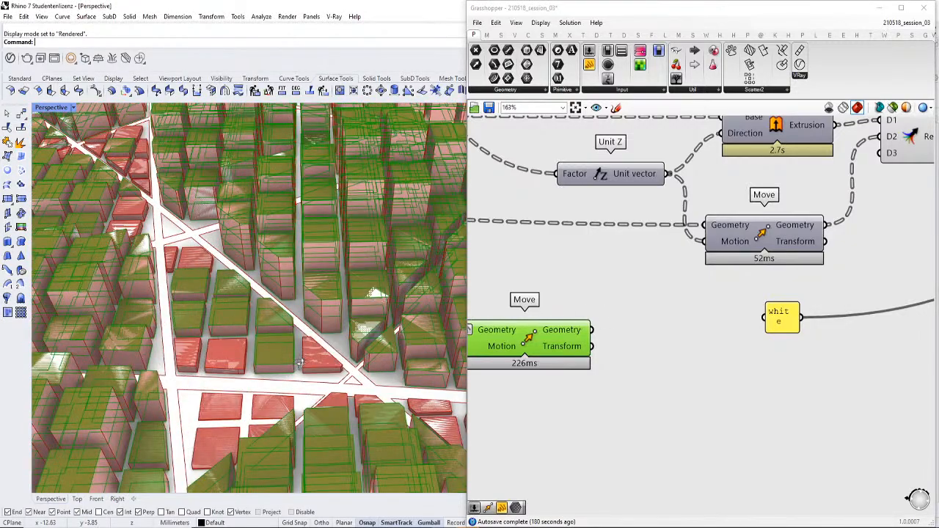
{"action": "scroll", "coordinate": [302, 366], "scroll_direction": "up", "scroll_amount": 5}
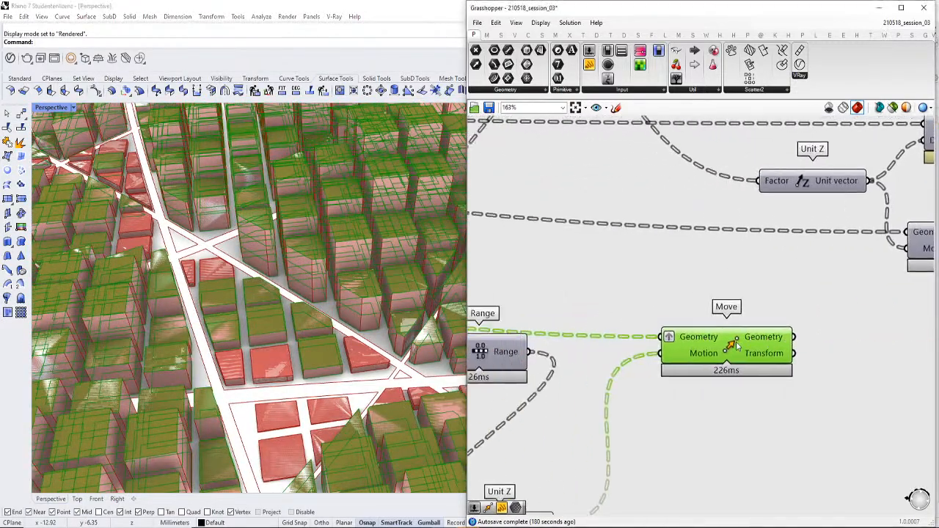
{"action": "scroll", "coordinate": [738, 346], "scroll_direction": "down", "scroll_amount": 4}
{"action": "right_click_drag", "start_coordinate": [738, 346], "coordinate": [889, 383]}
{"action": "scroll", "coordinate": [308, 376], "scroll_direction": "up", "scroll_amount": 2}
{"action": "scroll", "coordinate": [308, 376], "scroll_direction": "up", "scroll_amount": 6}
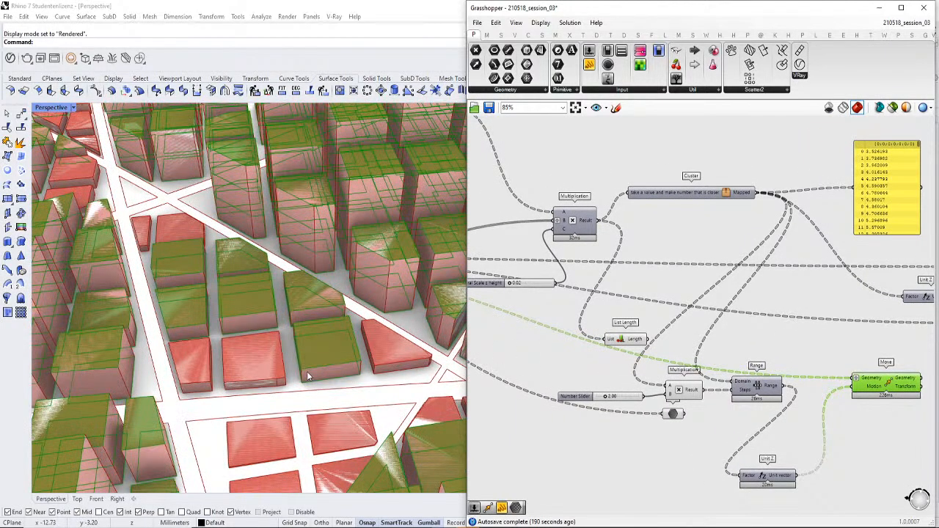
{"action": "scroll", "coordinate": [312, 366], "scroll_direction": "down", "scroll_amount": 8}
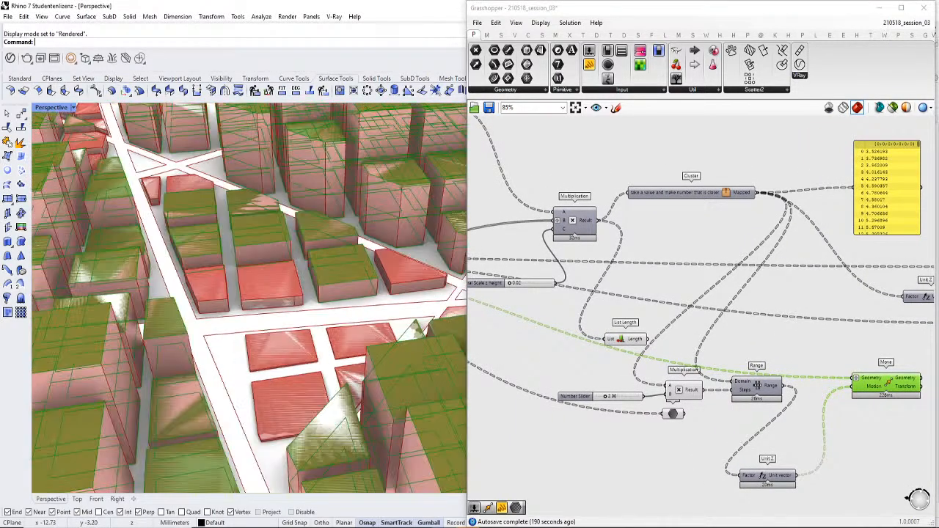
Zoom the Perspective viewport with a window and inspect the highlighted floor lines on the buildings along the street.
{"action": "left_click", "coordinate": [20, 79]}
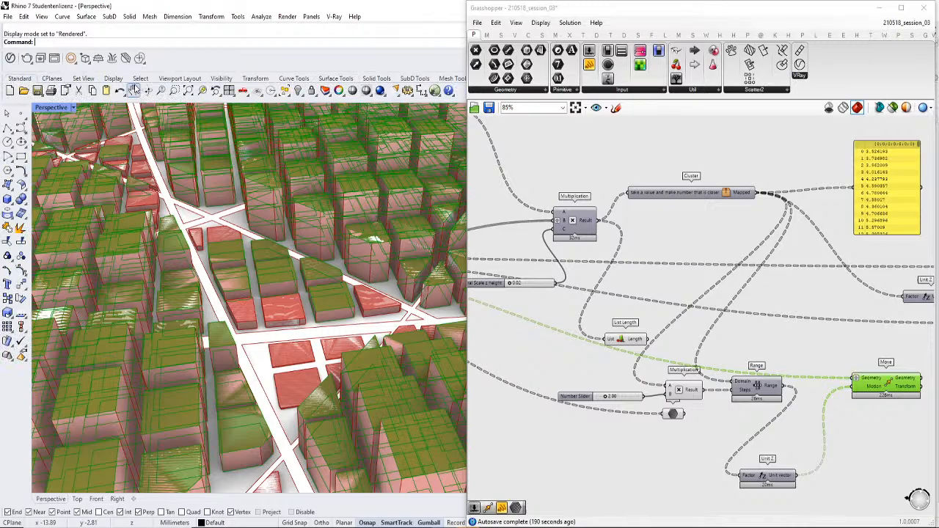
{"action": "left_click", "coordinate": [174, 89]}
{"action": "scroll", "coordinate": [308, 311], "scroll_direction": "down", "scroll_amount": 2}
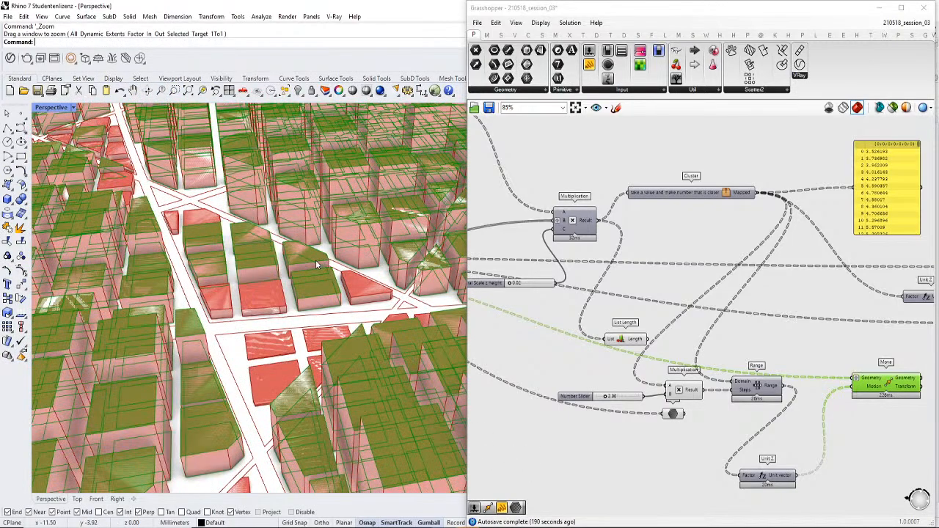
{"action": "right_click_drag", "start_coordinate": [318, 265], "coordinate": [324, 355]}
{"action": "scroll", "coordinate": [171, 400], "scroll_direction": "up", "scroll_amount": 5}
{"action": "scroll", "coordinate": [149, 392], "scroll_direction": "up", "scroll_amount": 3}
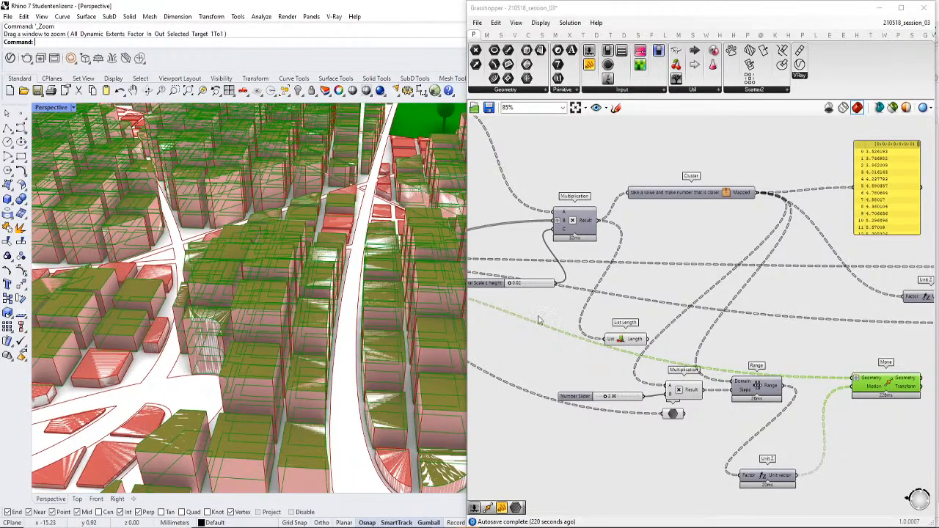
{"action": "right_click_drag", "start_coordinate": [842, 342], "coordinate": [703, 340]}
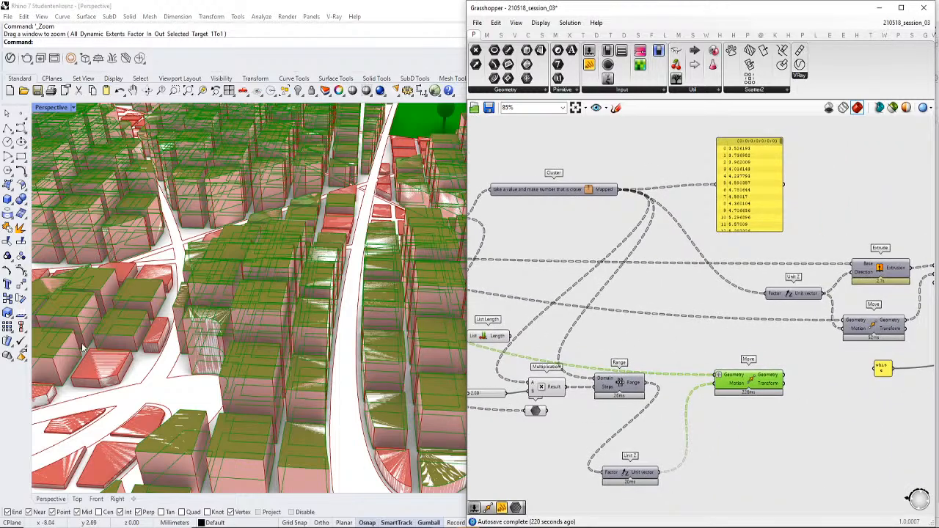
{"action": "scroll", "coordinate": [79, 349], "scroll_direction": "up", "scroll_amount": 3}
{"action": "scroll", "coordinate": [712, 367], "scroll_direction": "up", "scroll_amount": 3}
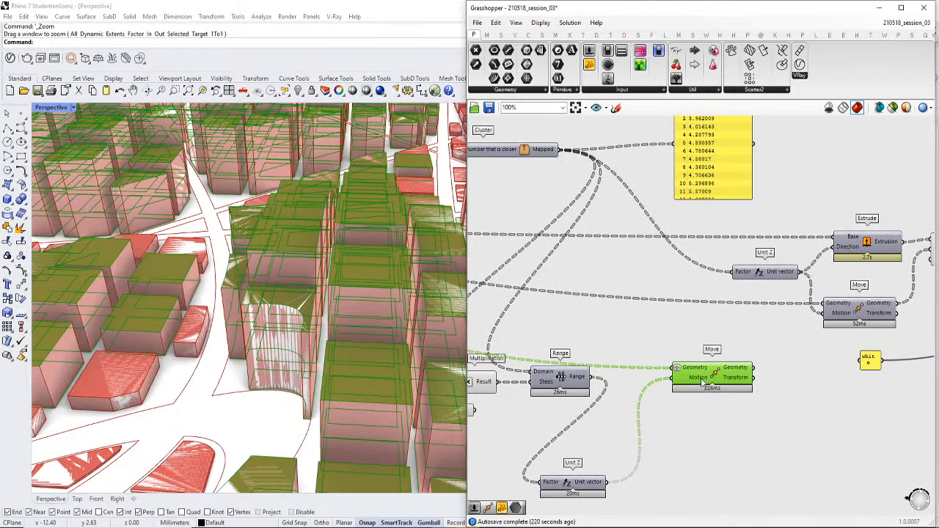
Check the data structures of the floor-line Move's Motion input, the Range's Domain input and the floor-count Multiplication's Result output.
{"action": "mouse_move", "coordinate": [701, 381]}
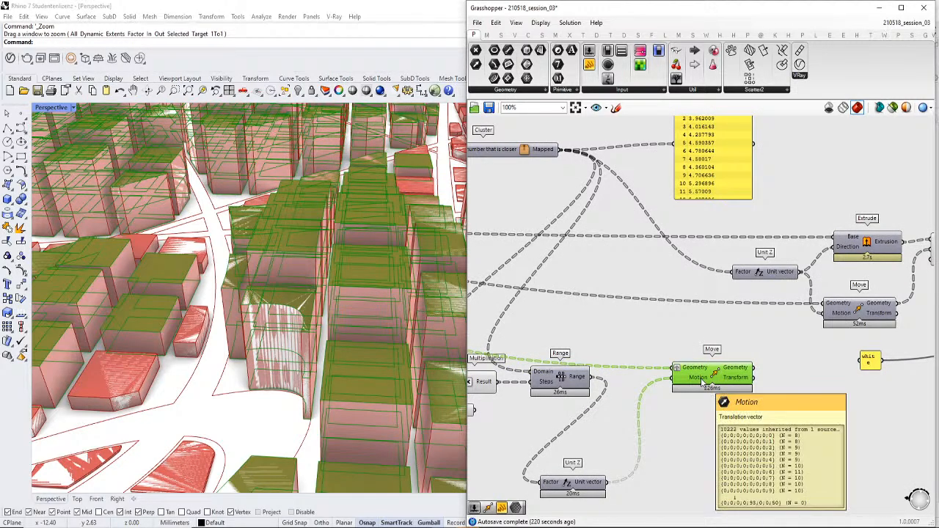
{"action": "right_click_drag", "start_coordinate": [638, 375], "coordinate": [696, 353]}
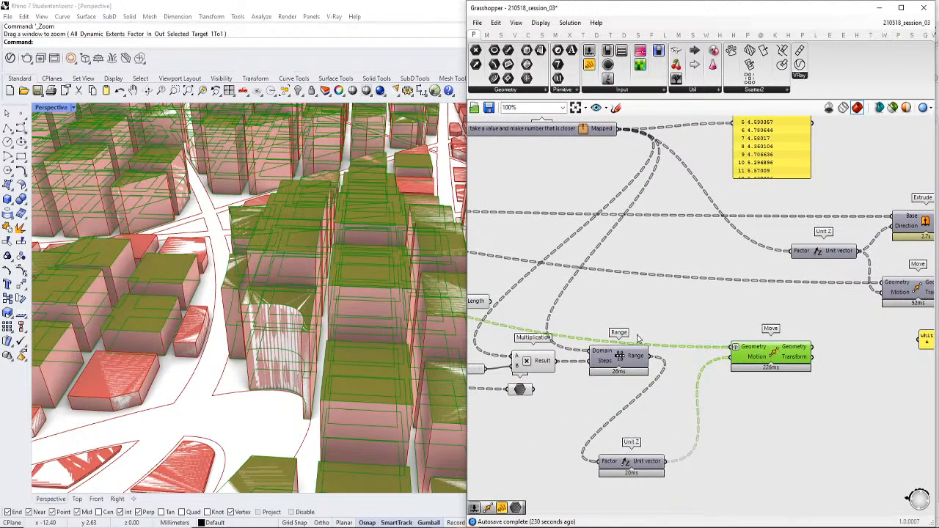
{"action": "right_click_drag", "start_coordinate": [637, 336], "coordinate": [676, 377]}
{"action": "mouse_move", "coordinate": [638, 396]}
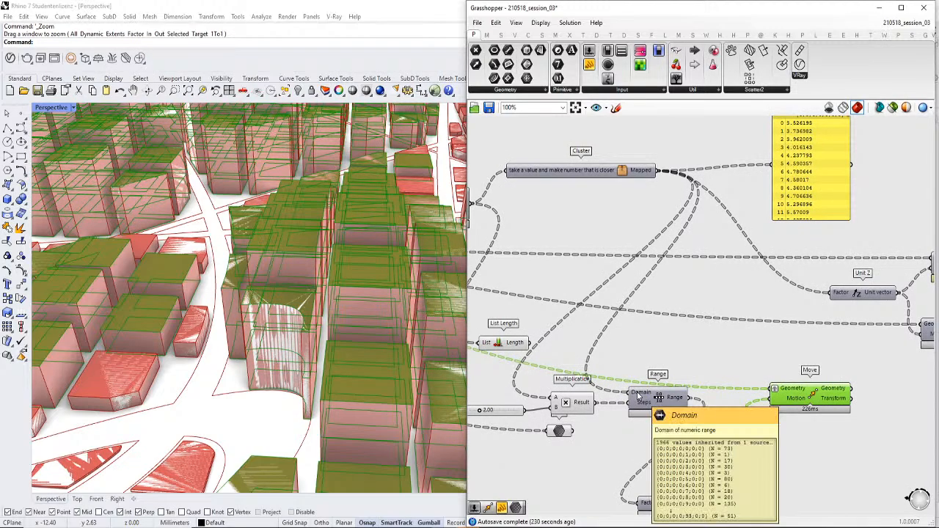
{"action": "right_click_drag", "start_coordinate": [587, 406], "coordinate": [640, 382]}
{"action": "mouse_move", "coordinate": [640, 381]}
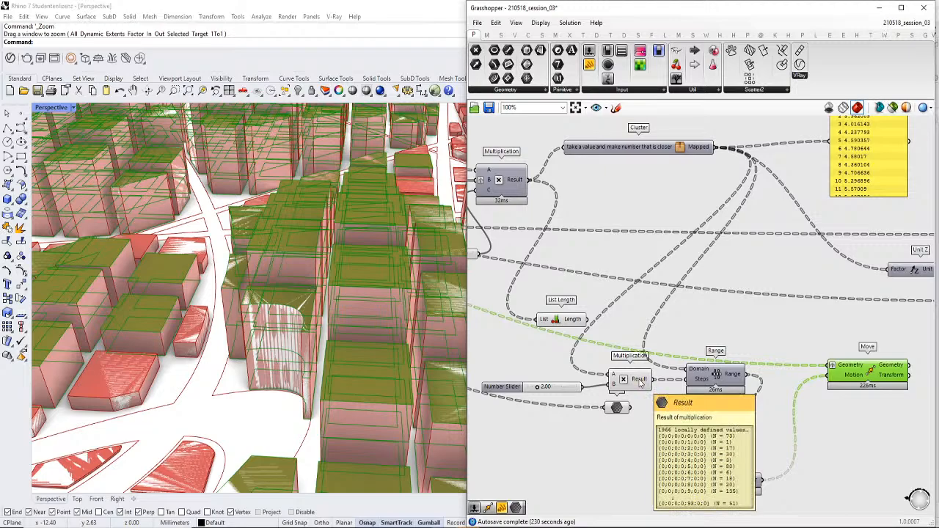
Add a Round component between the floor-count Multiplication and the Range, feeding the rounded Ceiling value into the Range's Steps.
{"action": "double_click", "coordinate": [653, 431]}
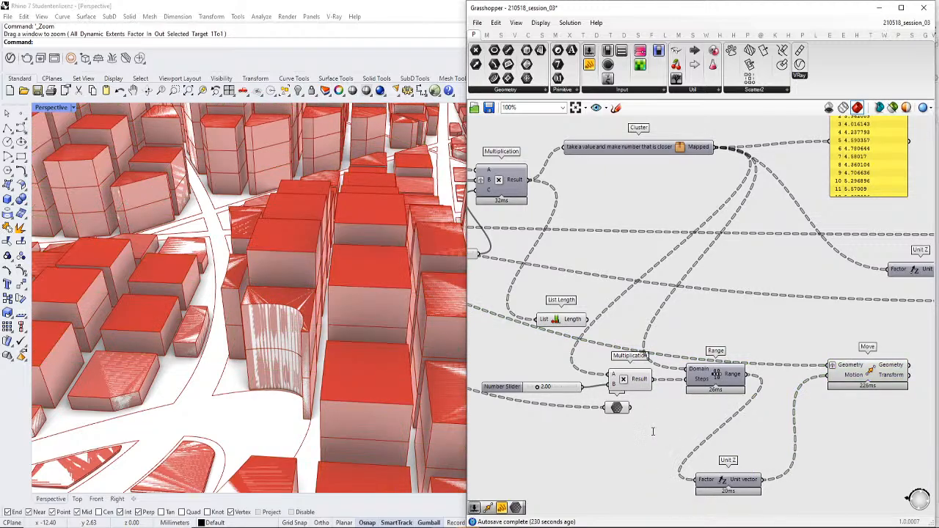
{"action": "type", "text": "round"}
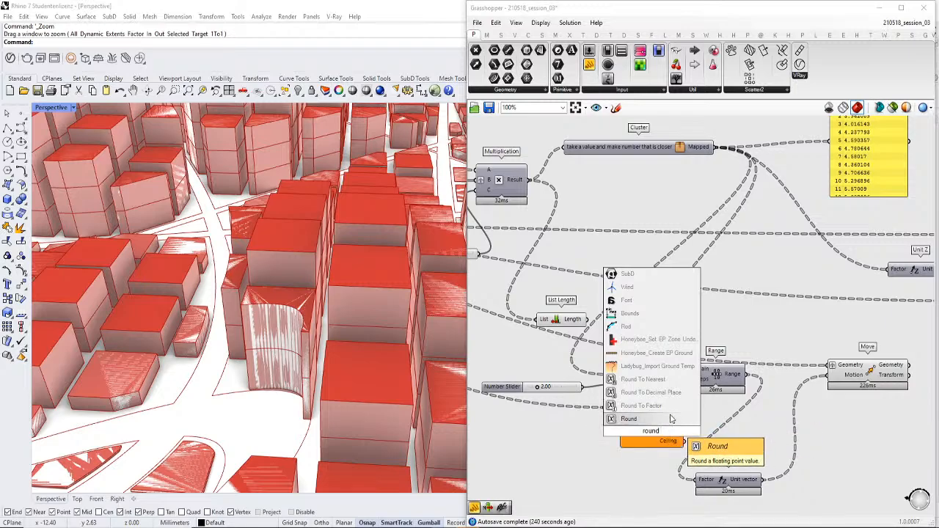
{"action": "left_click", "coordinate": [693, 417]}
{"action": "left_click_drag", "start_coordinate": [653, 379], "coordinate": [620, 432]}
{"action": "left_click_drag", "start_coordinate": [684, 441], "coordinate": [496, 385]}
Move the Data parameter aside and line up the floor-count Multiplication and Round components directly before the Range.
{"action": "left_click", "coordinate": [884, 376]}
{"action": "left_click", "coordinate": [557, 389]}
{"action": "left_click_drag", "start_coordinate": [618, 408], "coordinate": [513, 413]}
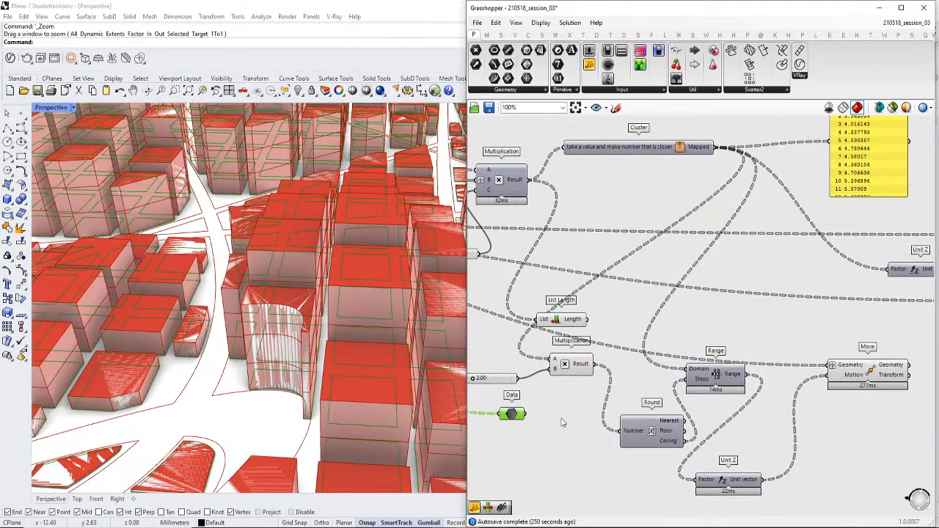
{"action": "left_click", "coordinate": [639, 431]}
{"action": "left_click_drag", "start_coordinate": [639, 431], "coordinate": [627, 368]}
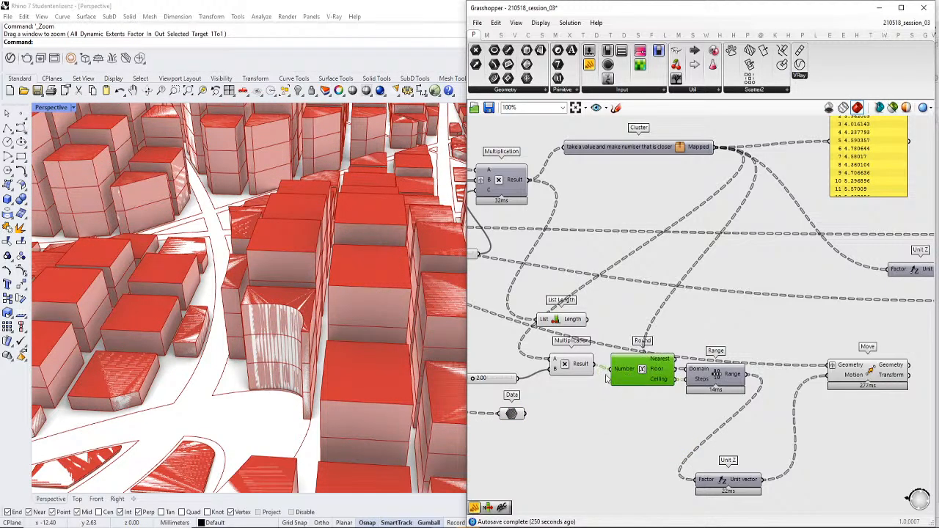
{"action": "left_click", "coordinate": [569, 372]}
{"action": "mouse_move", "coordinate": [568, 373]}
{"action": "left_mouse_down"}
{"action": "mouse_move", "coordinate": [540, 372]}
{"action": "mouse_move", "coordinate": [556, 374]}
{"action": "left_mouse_up"}
{"action": "left_click_drag", "start_coordinate": [645, 373], "coordinate": [622, 373]}
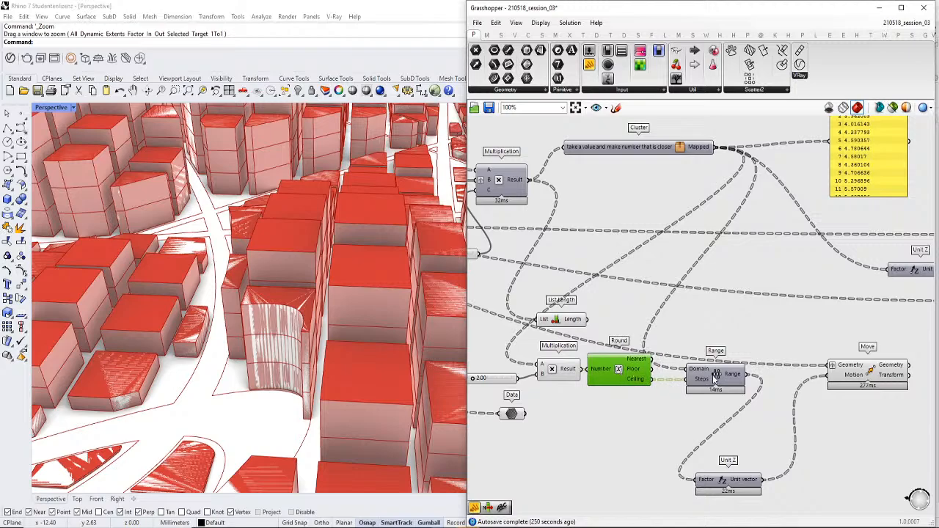
Place the floor-line Unit Z component in line between the Range and the Move, and shift the Move to make room.
{"action": "right_click_drag", "start_coordinate": [739, 386], "coordinate": [665, 385]}
{"action": "left_click_drag", "start_coordinate": [668, 486], "coordinate": [726, 382]}
{"action": "left_click_drag", "start_coordinate": [784, 384], "coordinate": [816, 378]}
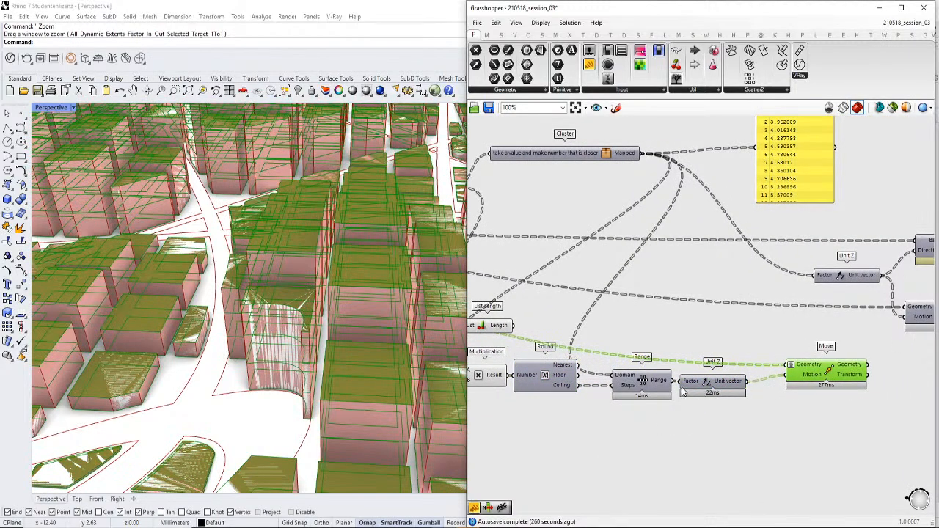
{"action": "left_click_drag", "start_coordinate": [683, 391], "coordinate": [695, 391]}
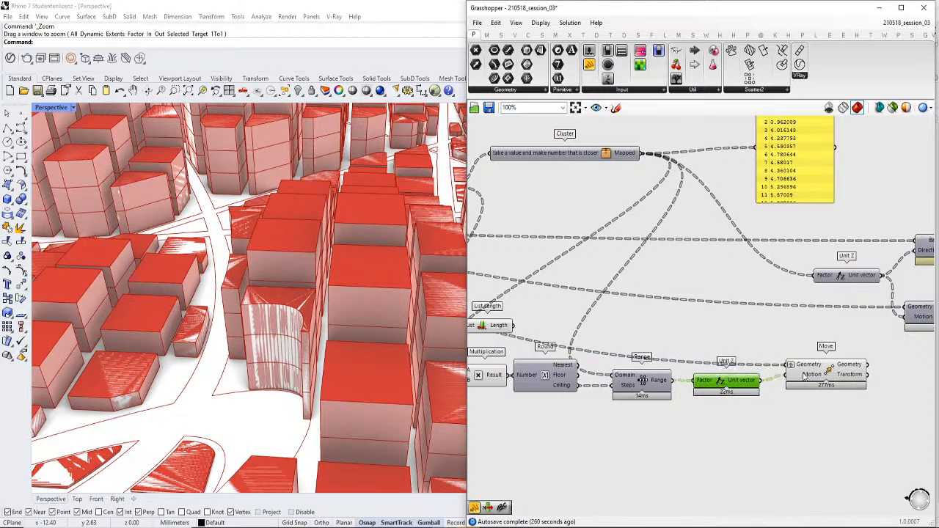
{"action": "left_click_drag", "start_coordinate": [805, 376], "coordinate": [820, 379]}
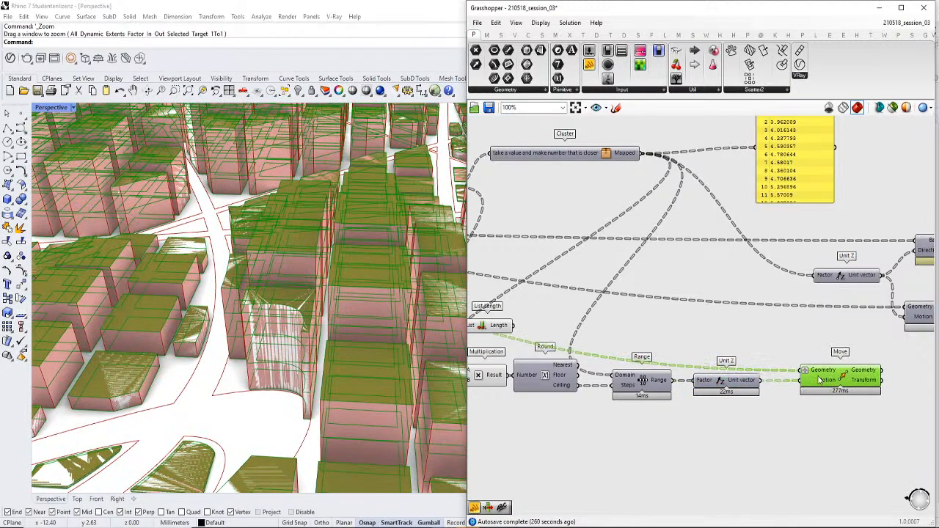
Highlight the floor-line Move, check its Geometry output, and examine the resulting floor lines and buildings from different angles.
{"action": "left_click", "coordinate": [776, 349]}
{"action": "left_click", "coordinate": [840, 376]}
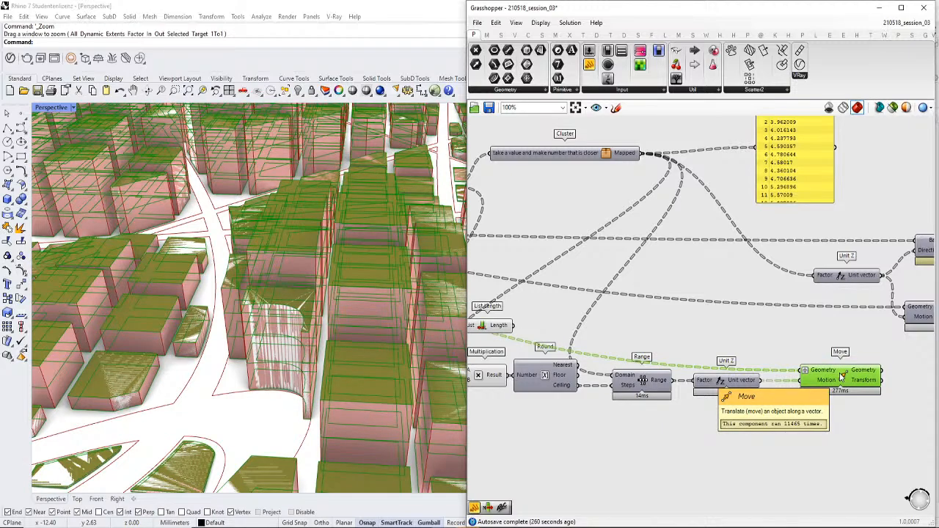
{"action": "right_click_drag", "start_coordinate": [842, 376], "coordinate": [728, 371]}
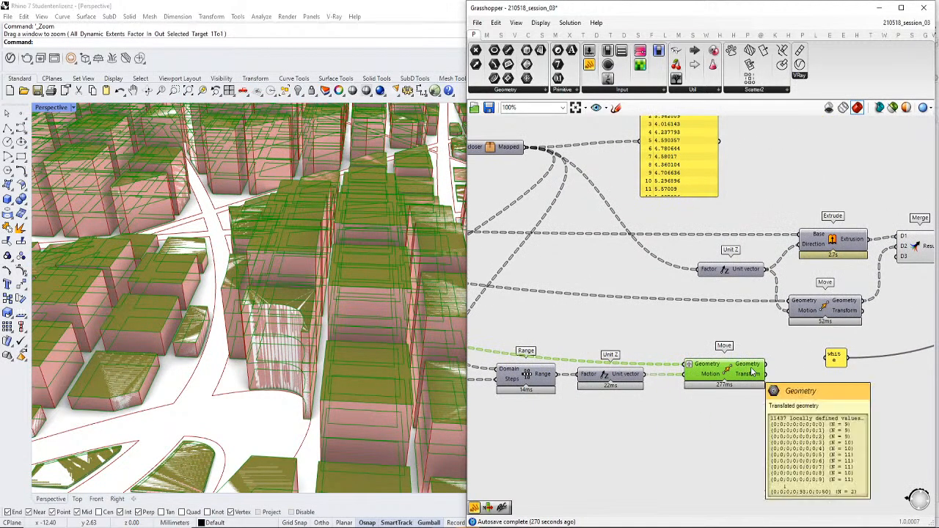
{"action": "scroll", "coordinate": [308, 342], "scroll_direction": "down", "scroll_amount": 4}
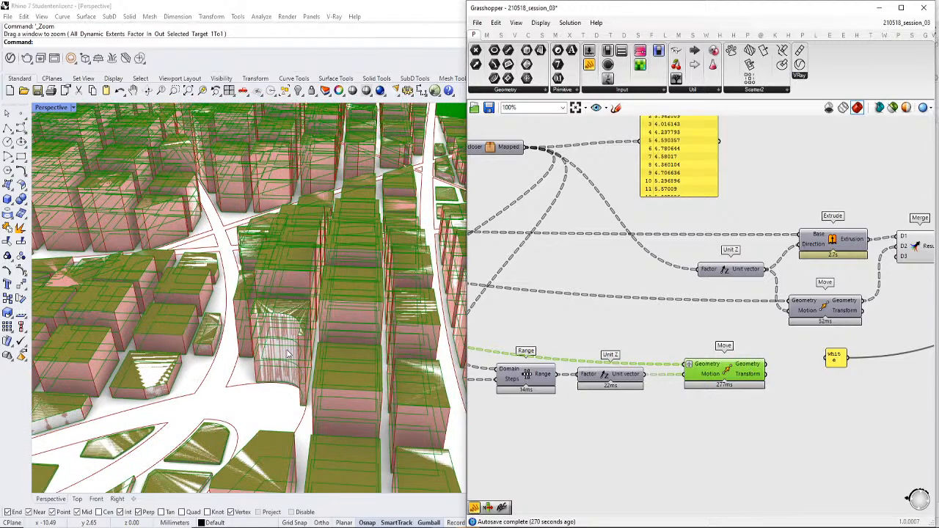
{"action": "right_click_drag", "start_coordinate": [312, 338], "coordinate": [270, 378]}
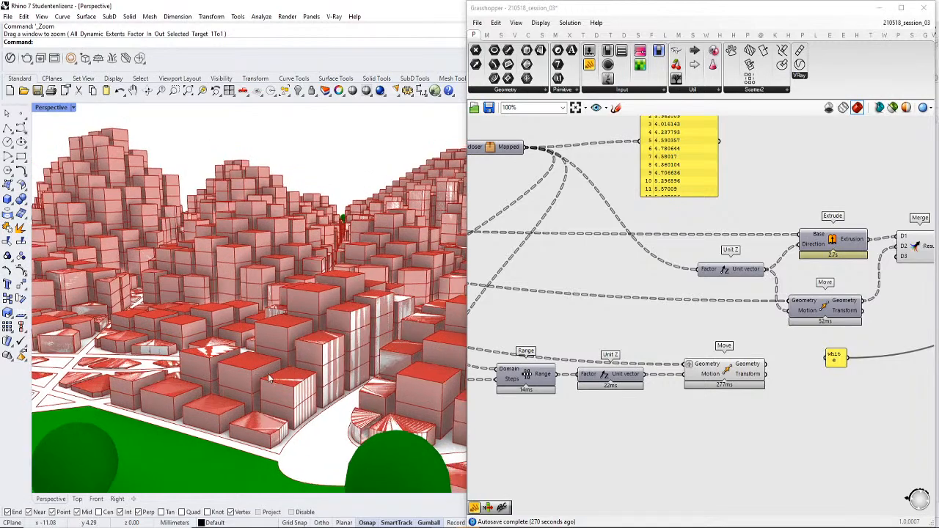
{"action": "scroll", "coordinate": [825, 327], "scroll_direction": "down", "scroll_amount": 3}
Disable the Custom Preview component that renders the white building meshes and inspect the buildings without it.
{"action": "right_click_drag", "start_coordinate": [825, 323], "coordinate": [696, 322]}
{"action": "left_click", "coordinate": [830, 320]}
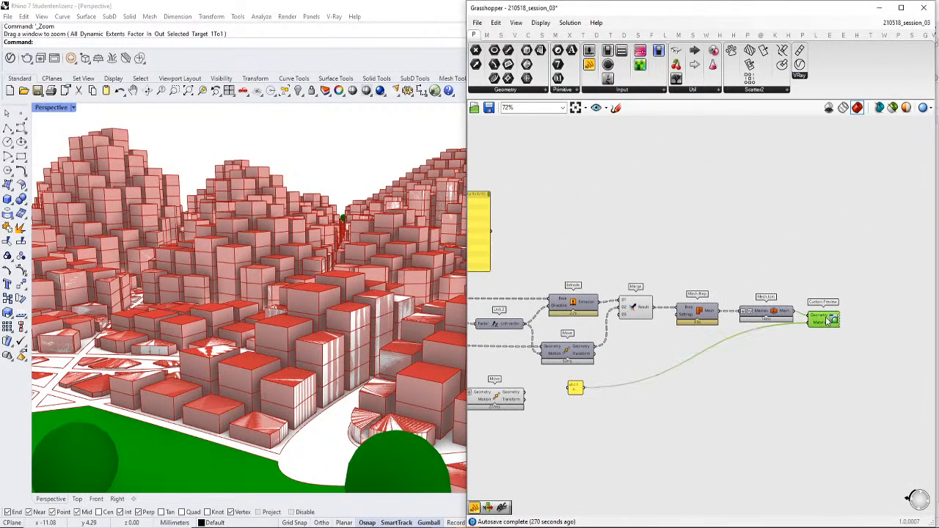
{"action": "middle_click", "coordinate": [827, 317]}
{"action": "left_click", "coordinate": [872, 318]}
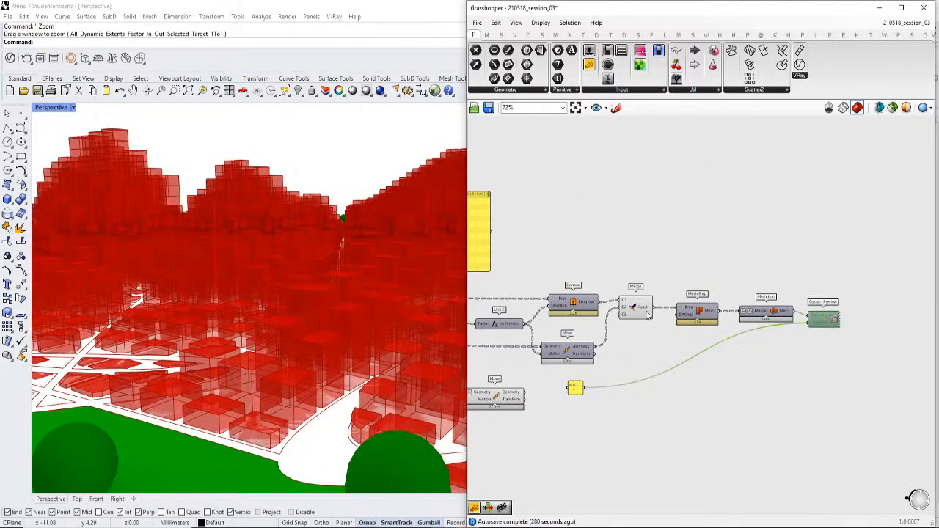
{"action": "right_click_drag", "start_coordinate": [370, 353], "coordinate": [330, 391]}
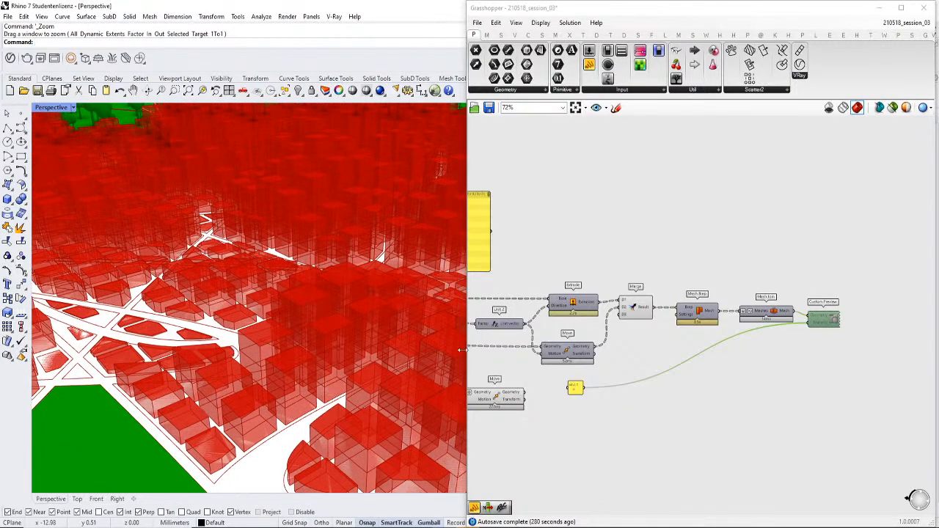
{"action": "scroll", "coordinate": [646, 312], "scroll_direction": "up", "scroll_amount": 2}
Try disabling the Merge component that joins the extrusions and the moved roof surfaces.
{"action": "left_click", "coordinate": [649, 314]}
{"action": "middle_click", "coordinate": [647, 315]}
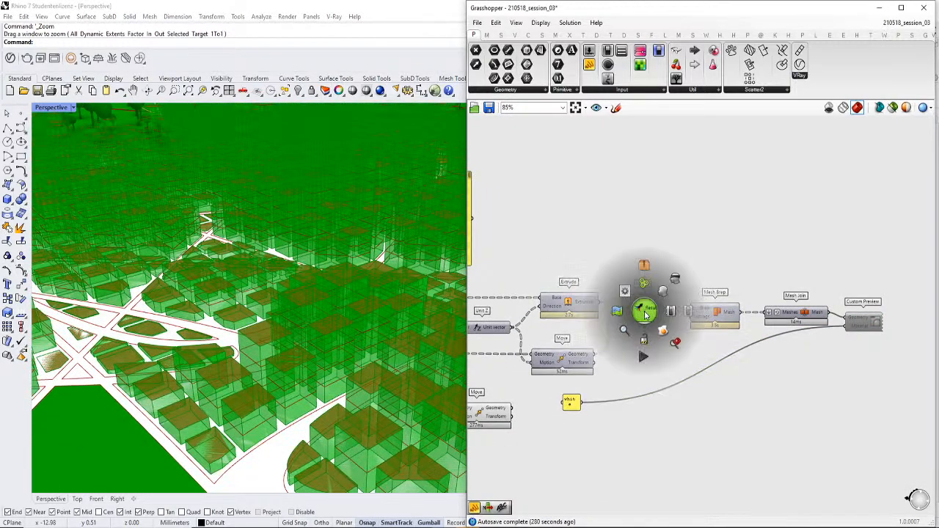
{"action": "left_click", "coordinate": [687, 315]}
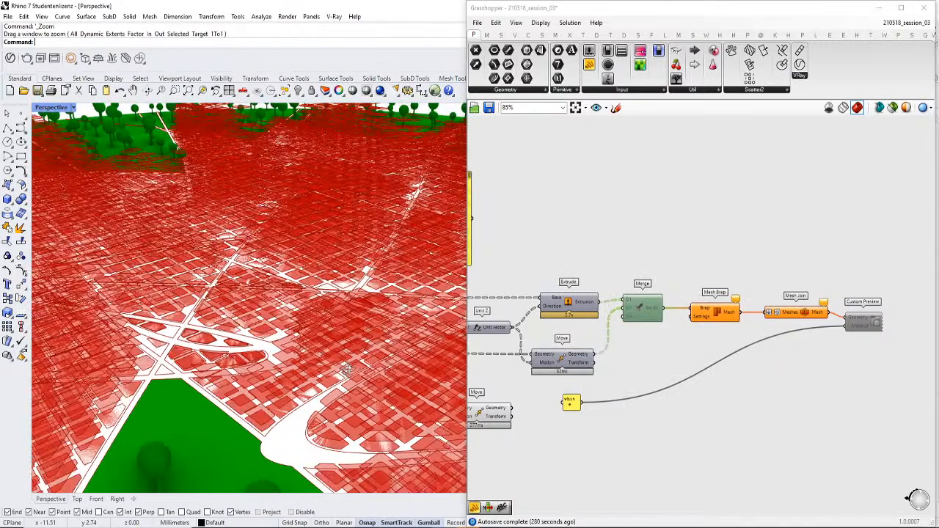
{"action": "middle_click", "coordinate": [651, 311]}
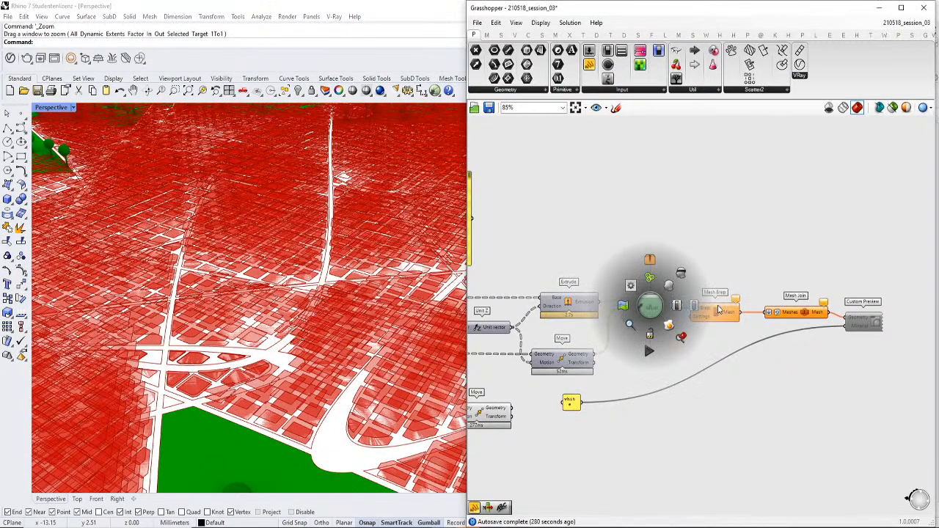
{"action": "left_click", "coordinate": [678, 305]}
Disable the Mesh Brep, Mesh Join and Custom Preview components together, and re-enable the Merge component.
{"action": "left_click_drag", "start_coordinate": [917, 248], "coordinate": [701, 369]}
{"action": "middle_click", "coordinate": [721, 299]}
{"action": "left_click", "coordinate": [764, 298]}
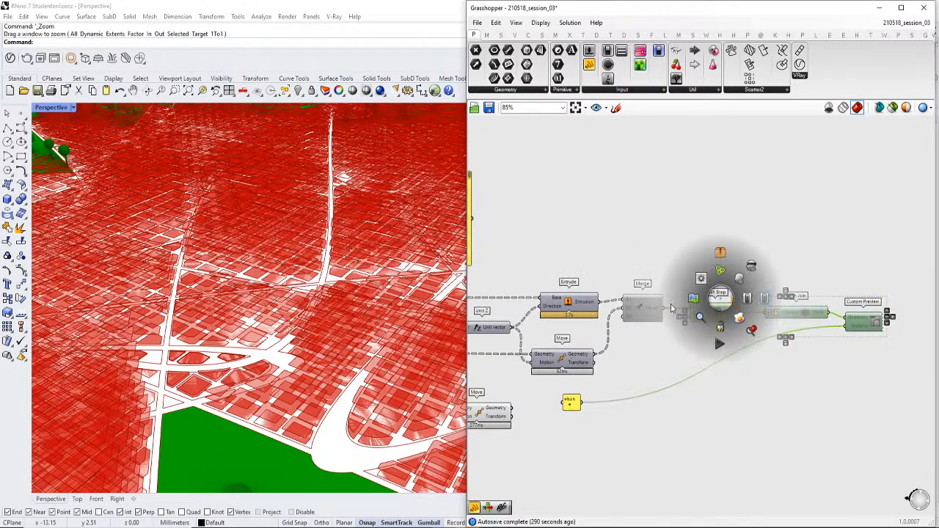
{"action": "left_click", "coordinate": [648, 312]}
{"action": "middle_click", "coordinate": [637, 309]}
{"action": "left_click", "coordinate": [670, 307]}
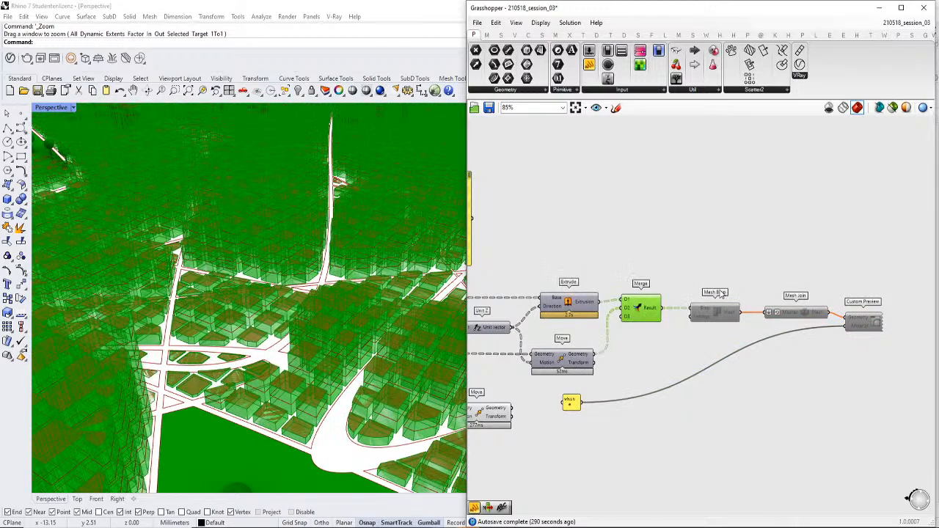
{"action": "left_click", "coordinate": [695, 264]}
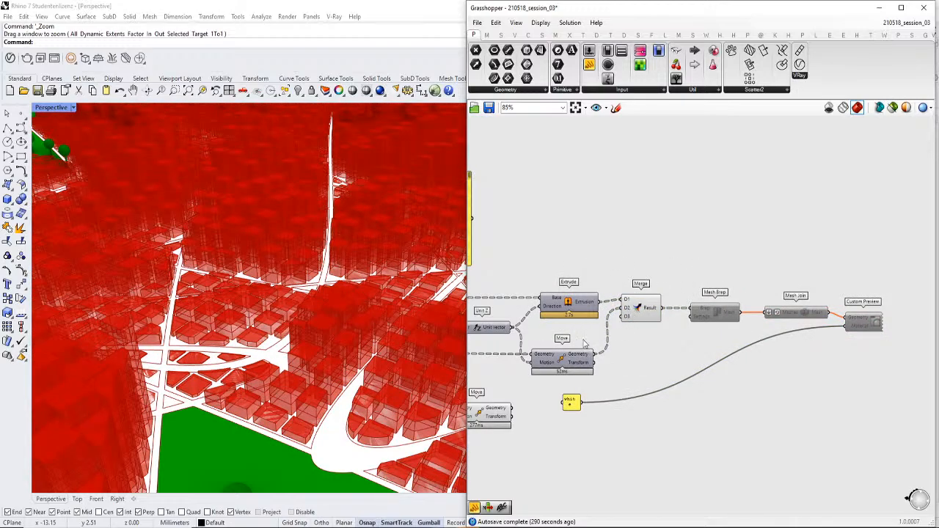
Highlight the floor-line Move on the low buildings beside the park and check the data structure of its Geometry output.
{"action": "left_click", "coordinate": [375, 365]}
{"action": "right_click_drag", "start_coordinate": [375, 365], "coordinate": [262, 303]}
{"action": "right_click_drag", "start_coordinate": [276, 365], "coordinate": [198, 376]}
{"action": "right_click_drag", "start_coordinate": [558, 350], "coordinate": [724, 321]}
{"action": "scroll", "coordinate": [724, 321], "scroll_direction": "up", "scroll_amount": 3}
{"action": "left_click", "coordinate": [642, 372]}
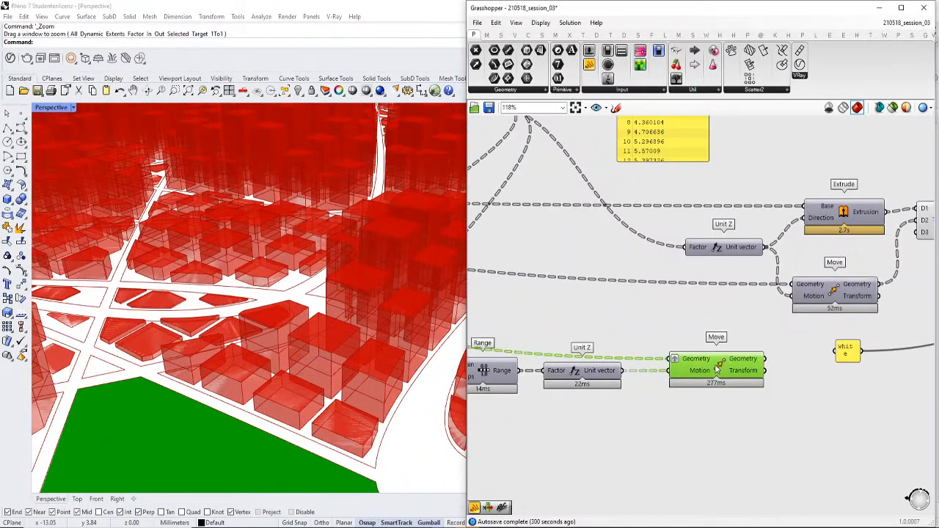
{"action": "right_click_drag", "start_coordinate": [658, 364], "coordinate": [684, 346]}
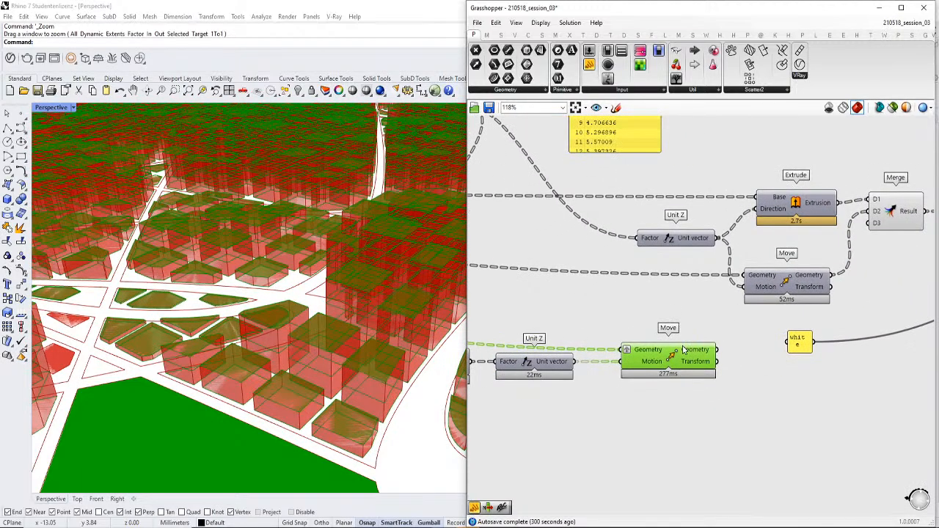
{"action": "mouse_move", "coordinate": [704, 356]}
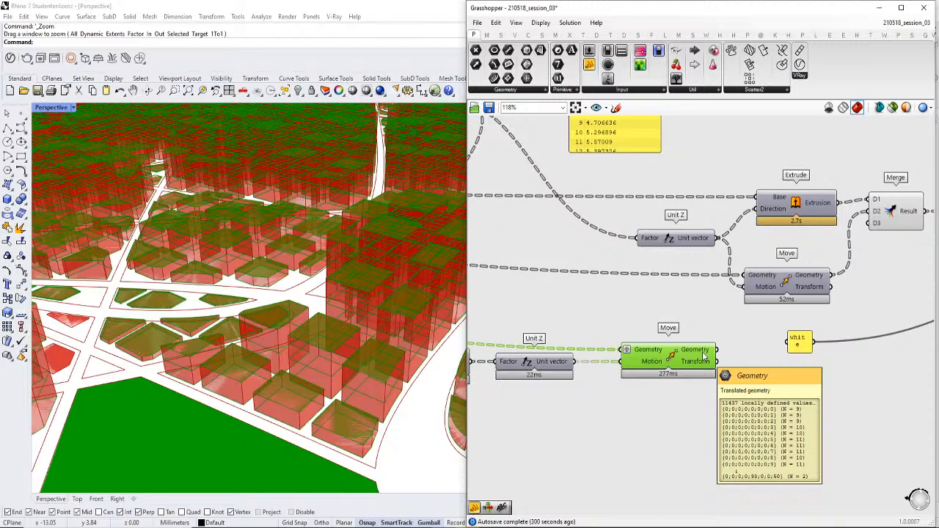
Add a Cull Index component fed by the floor-line Move's Geometry, with a panel of 0 connected to its Indices.
{"action": "double_click", "coordinate": [722, 425]}
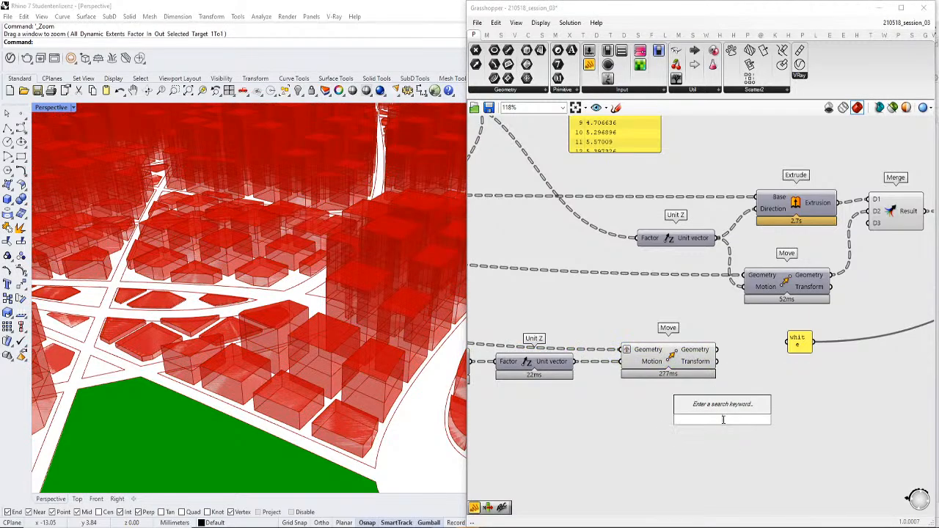
{"action": "type", "text": "cul ind"}
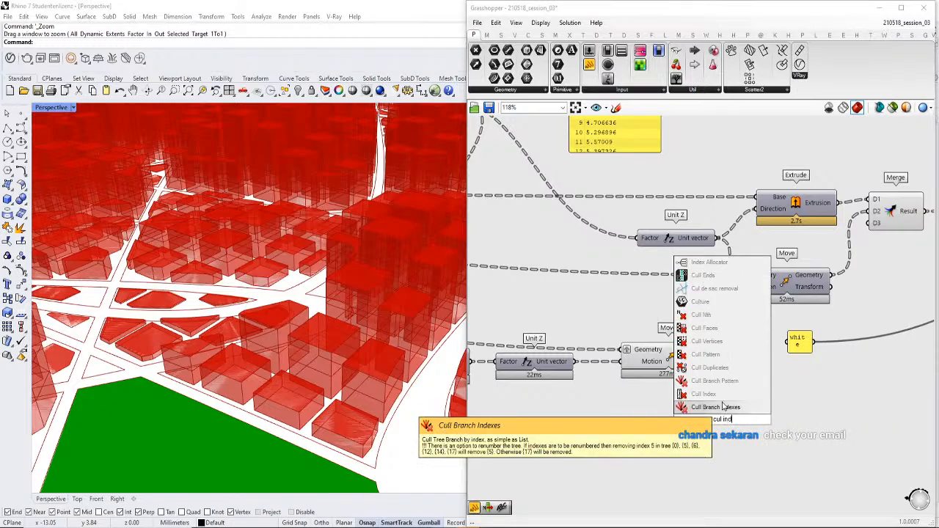
{"action": "left_click", "coordinate": [722, 397]}
{"action": "left_click_drag", "start_coordinate": [718, 351], "coordinate": [692, 408]}
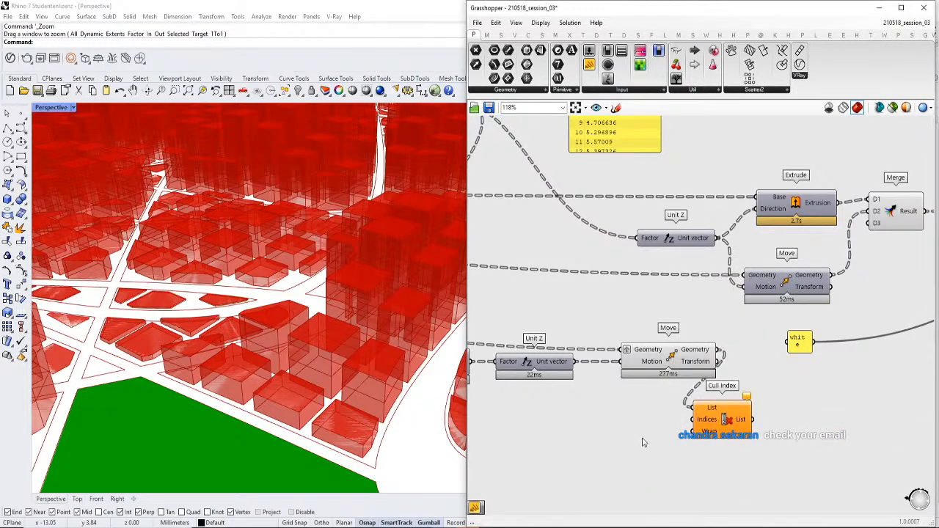
{"action": "double_click", "coordinate": [642, 434]}
{"action": "type", "text": "//0"}
{"action": "key", "text": "Return"}
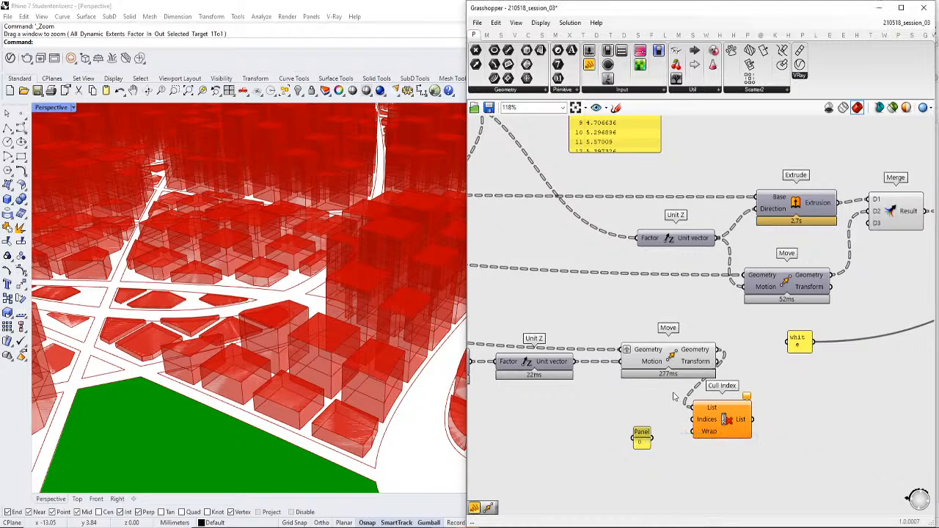
{"action": "left_click_drag", "start_coordinate": [694, 420], "coordinate": [651, 439]}
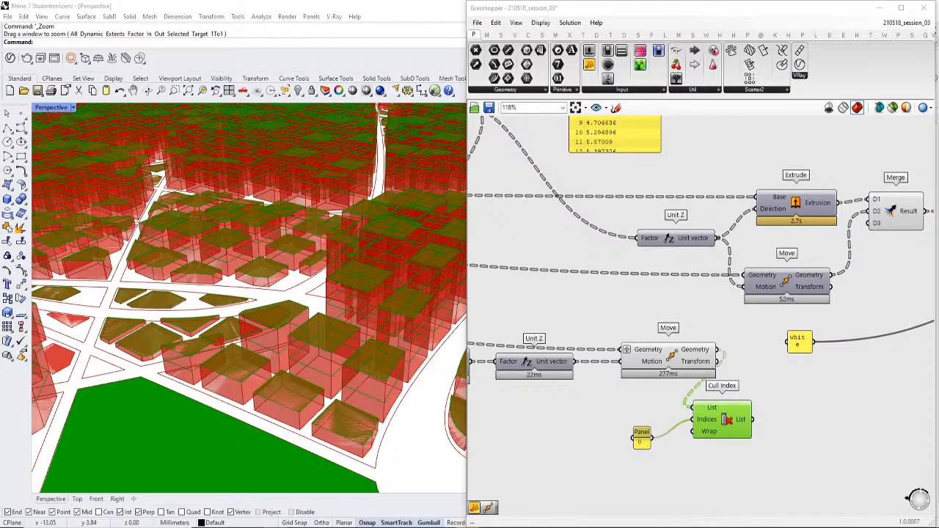
Reposition the Cull Index component beside the floor-line Move and examine its List output and the remaining floor lines.
{"action": "left_click", "coordinate": [563, 312]}
{"action": "right_click_drag", "start_coordinate": [721, 401], "coordinate": [638, 356]}
{"action": "left_click_drag", "start_coordinate": [638, 358], "coordinate": [699, 359]}
{"action": "mouse_move", "coordinate": [719, 376]}
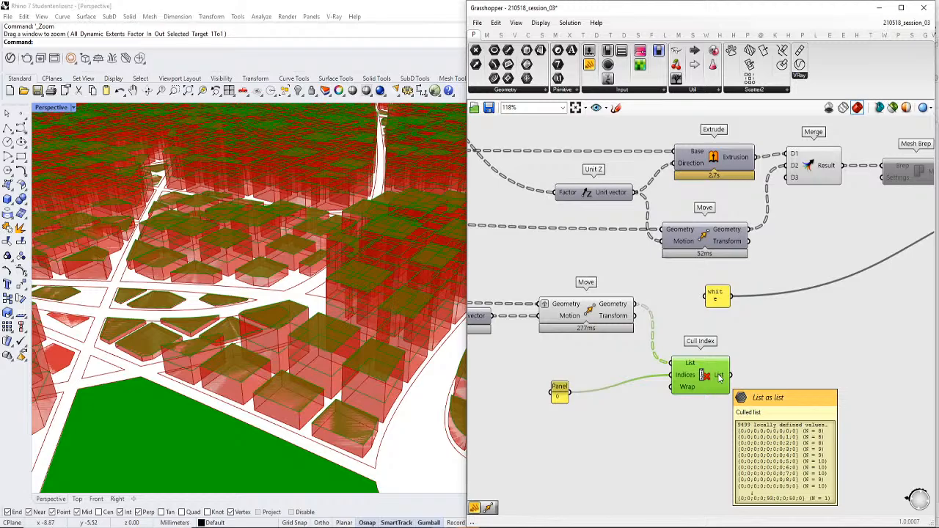
{"action": "scroll", "coordinate": [291, 393], "scroll_direction": "up", "scroll_amount": 3}
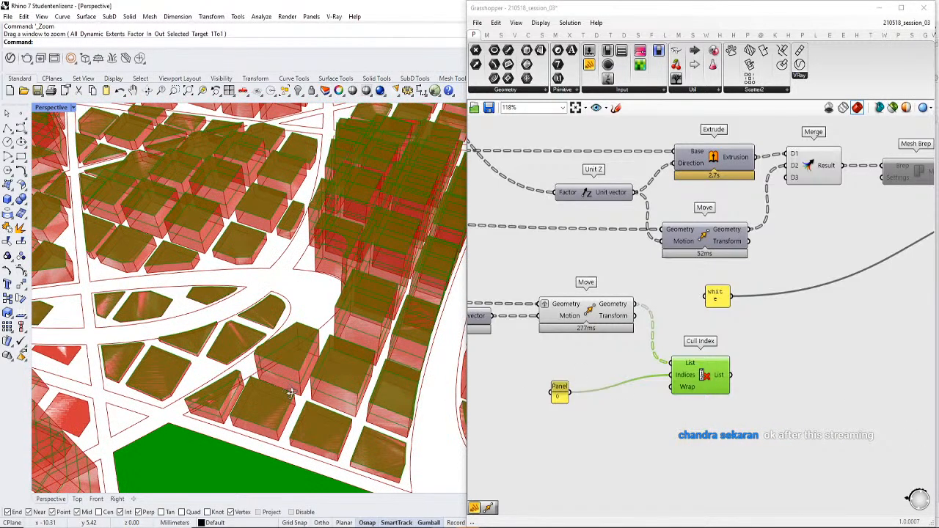
Examine the remaining floor lines across the city and on the towers beside the park, with and without the Cull Index component highlighted.
{"action": "right_click_drag", "start_coordinate": [232, 369], "coordinate": [224, 367]}
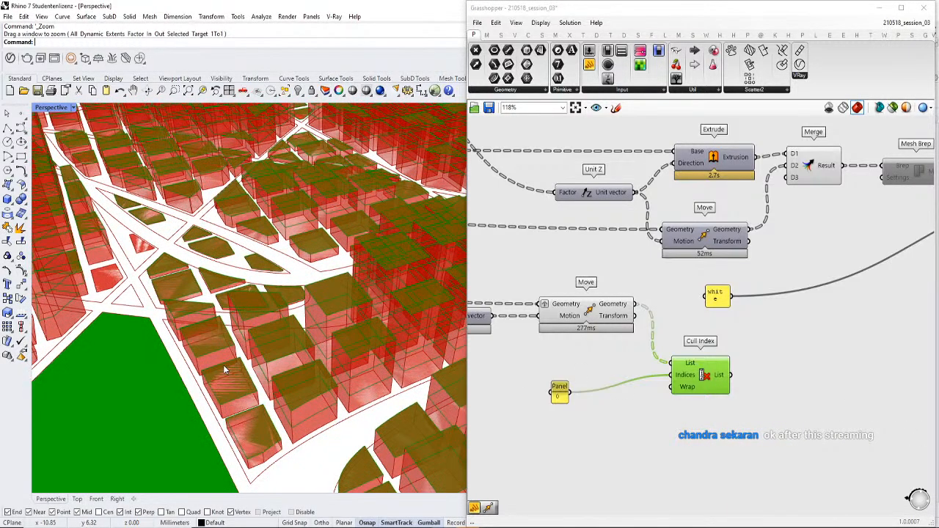
{"action": "scroll", "coordinate": [261, 330], "scroll_direction": "down", "scroll_amount": 6}
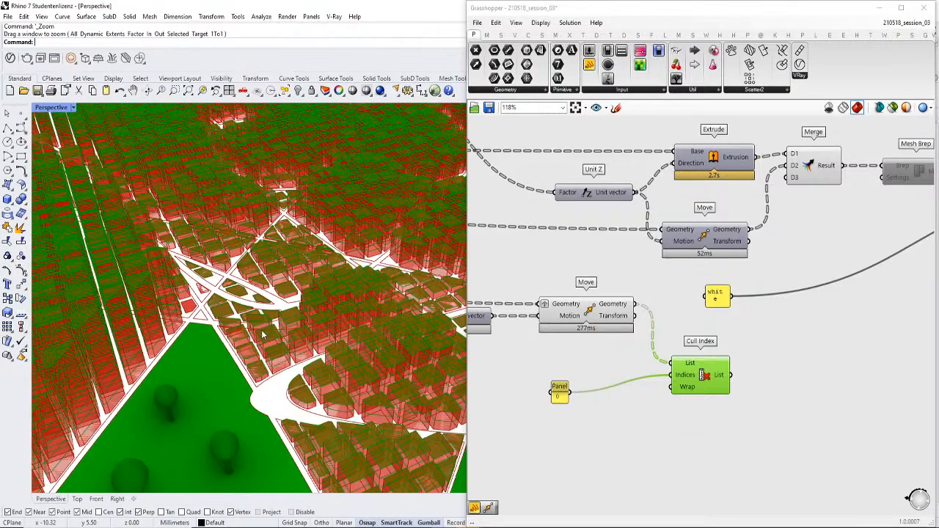
{"action": "right_click_drag", "start_coordinate": [287, 317], "coordinate": [287, 316]}
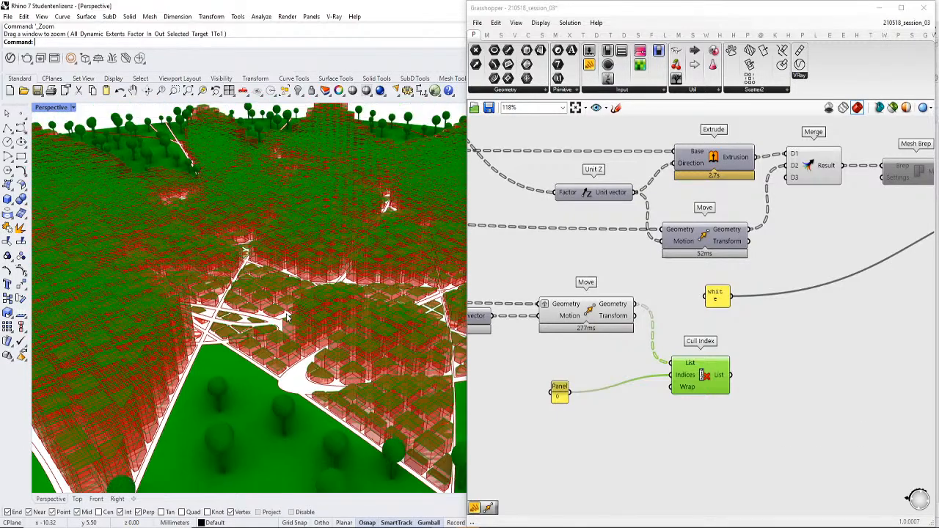
{"action": "left_click", "coordinate": [842, 345]}
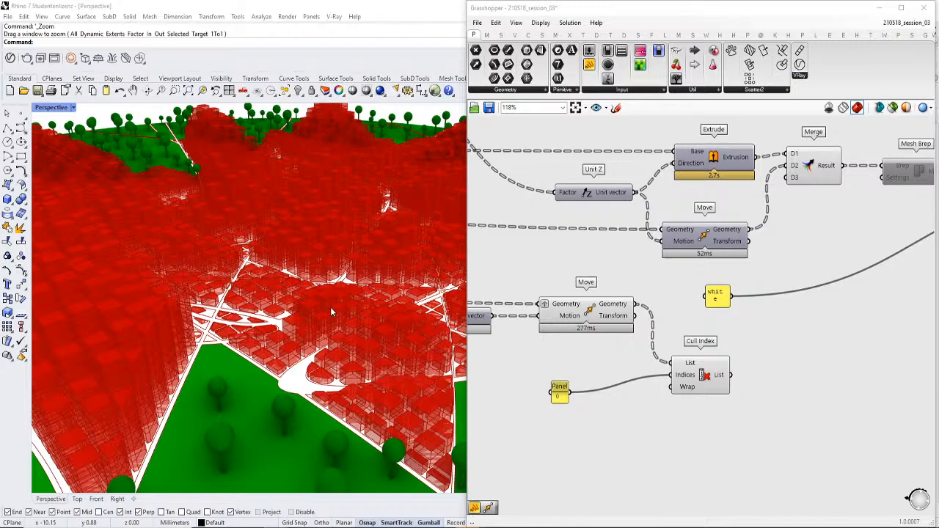
{"action": "right_click_drag", "start_coordinate": [296, 301], "coordinate": [235, 312]}
{"action": "scroll", "coordinate": [176, 318], "scroll_direction": "up", "scroll_amount": 2}
{"action": "left_click", "coordinate": [713, 377]}
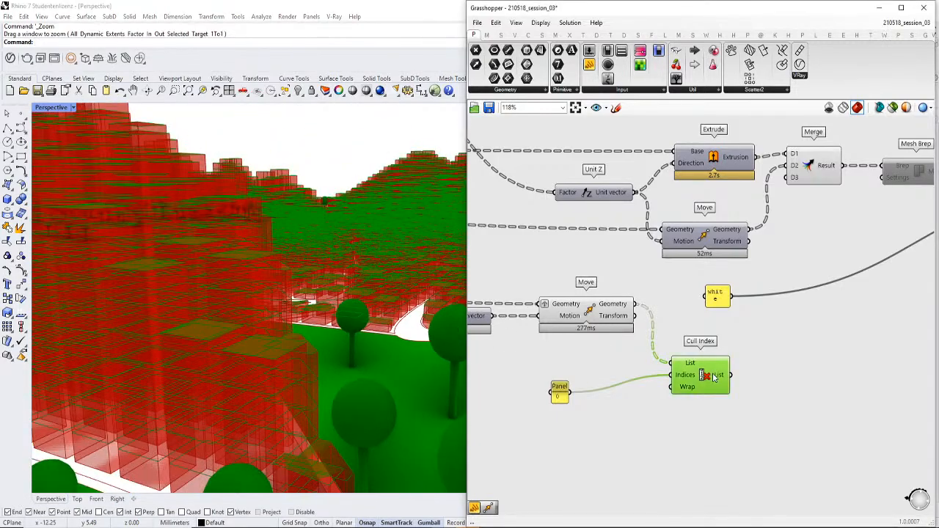
{"action": "left_click", "coordinate": [706, 353]}
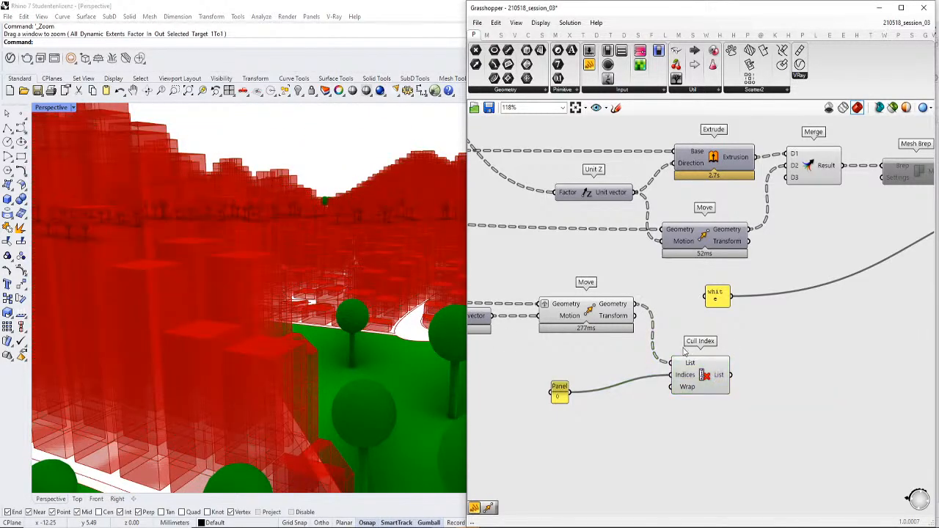
Start a freehand canvas sketch and draw a four-sided building footprint in perspective in the empty area below the Cull Index component.
{"action": "right_click_drag", "start_coordinate": [749, 371], "coordinate": [709, 245]}
{"action": "scroll", "coordinate": [718, 352], "scroll_direction": "down", "scroll_amount": 2}
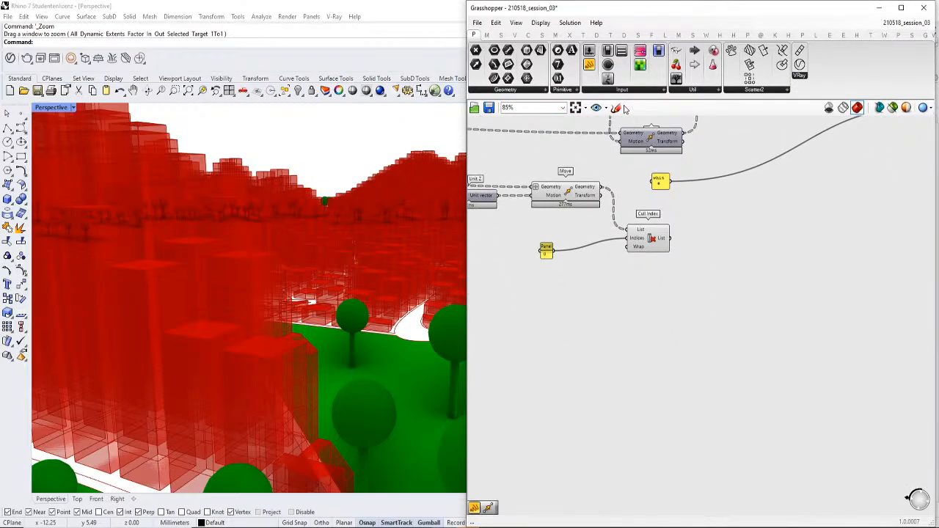
{"action": "left_click", "coordinate": [618, 108]}
{"action": "scroll", "coordinate": [716, 356], "scroll_direction": "down", "scroll_amount": 1}
{"action": "scroll", "coordinate": [637, 350], "scroll_direction": "up", "scroll_amount": 3}
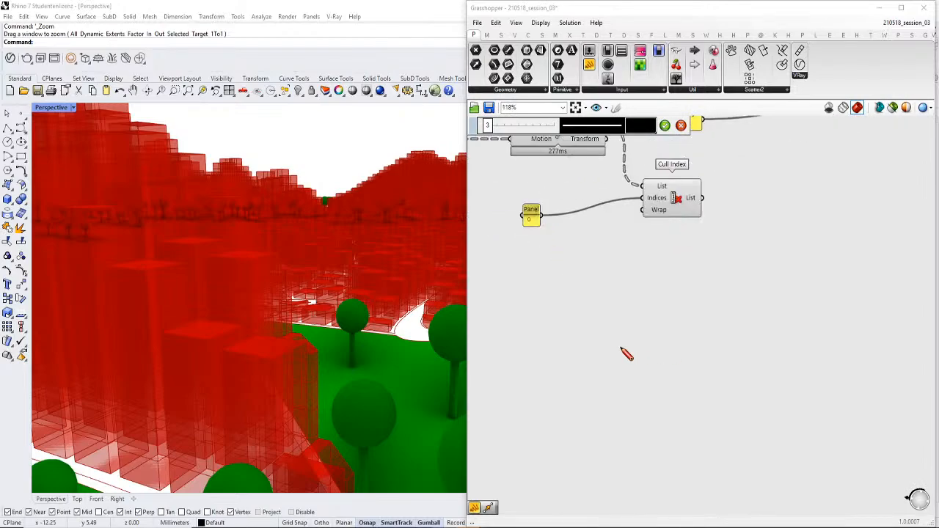
{"action": "mouse_move", "coordinate": [568, 391]}
{"action": "left_mouse_down"}
{"action": "mouse_move", "coordinate": [624, 339]}
{"action": "mouse_move", "coordinate": [742, 350]}
{"action": "mouse_move", "coordinate": [725, 445]}
{"action": "mouse_move", "coordinate": [580, 412]}
{"action": "left_mouse_up"}
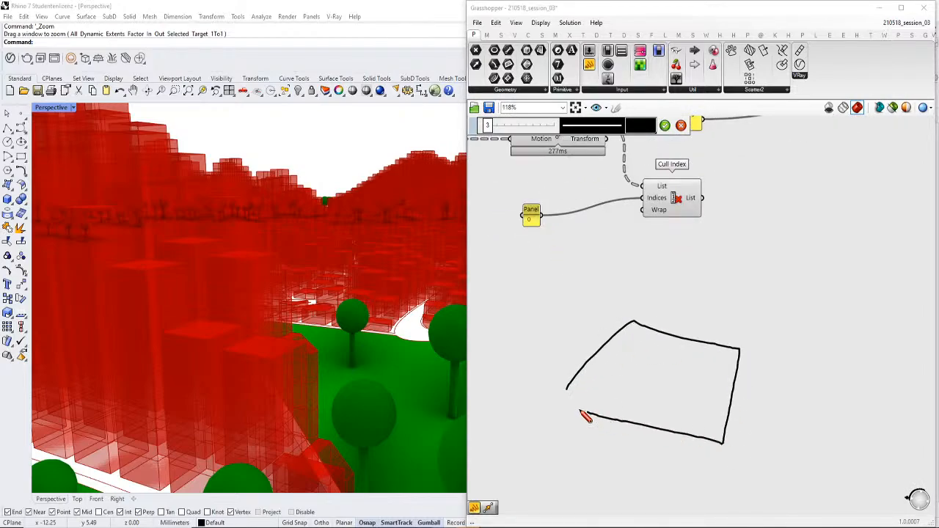
{"action": "left_click", "coordinate": [669, 138]}
{"action": "left_click", "coordinate": [617, 109]}
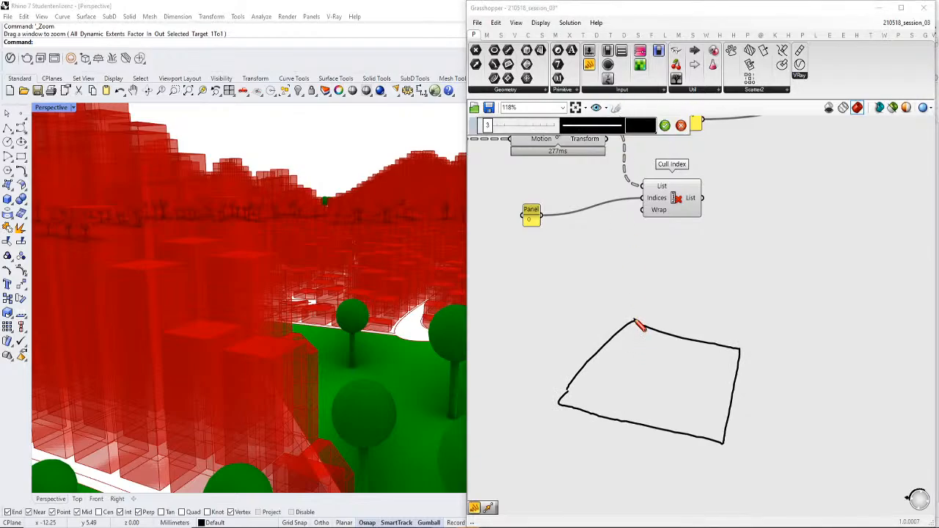
Extend the sketched footprint into a rough building box by drawing its vertical corner edges and roof outline.
{"action": "mouse_move", "coordinate": [635, 321]}
{"action": "left_mouse_down"}
{"action": "mouse_move", "coordinate": [636, 242]}
{"action": "mouse_move", "coordinate": [598, 283]}
{"action": "mouse_move", "coordinate": [569, 405]}
{"action": "left_mouse_up"}
{"action": "mouse_move", "coordinate": [567, 312]}
{"action": "left_mouse_down"}
{"action": "mouse_move", "coordinate": [725, 337]}
{"action": "mouse_move", "coordinate": [735, 440]}
{"action": "left_mouse_up"}
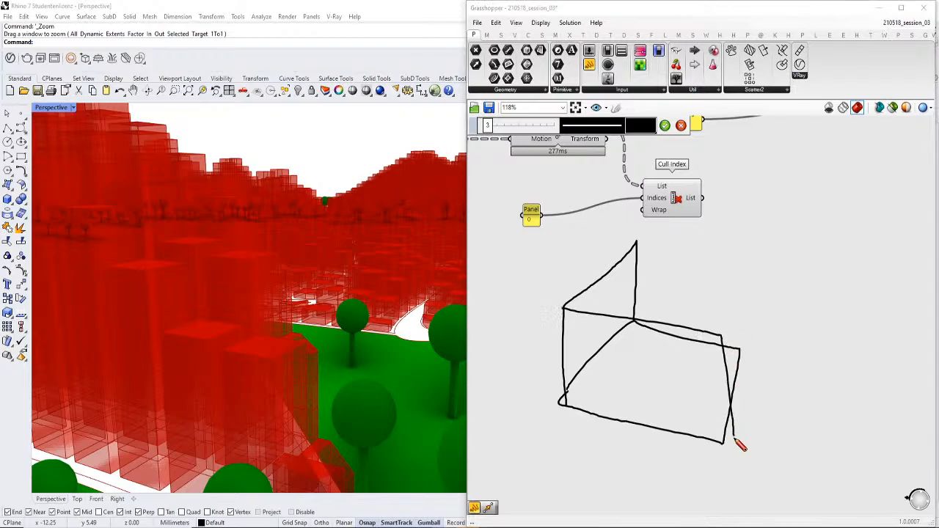
{"action": "mouse_move", "coordinate": [718, 339]}
{"action": "left_mouse_down"}
{"action": "mouse_move", "coordinate": [756, 326]}
{"action": "mouse_move", "coordinate": [751, 362]}
{"action": "left_mouse_up"}
{"action": "left_click_drag", "start_coordinate": [636, 242], "coordinate": [780, 276]}
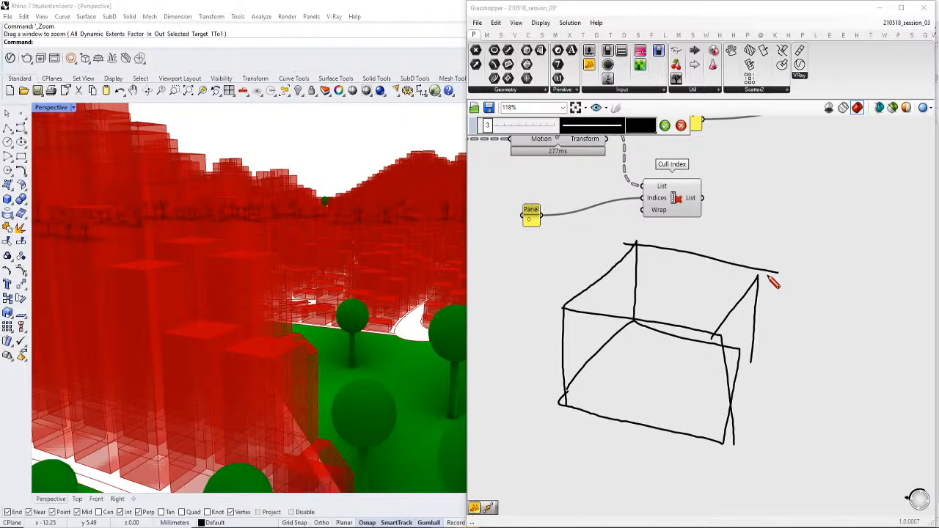
Review the floor-line chain from the cluster's Mapped output through Multiplication and Round to the Range component's Domain and Steps inputs.
{"action": "scroll", "coordinate": [763, 308], "scroll_direction": "down", "scroll_amount": 5}
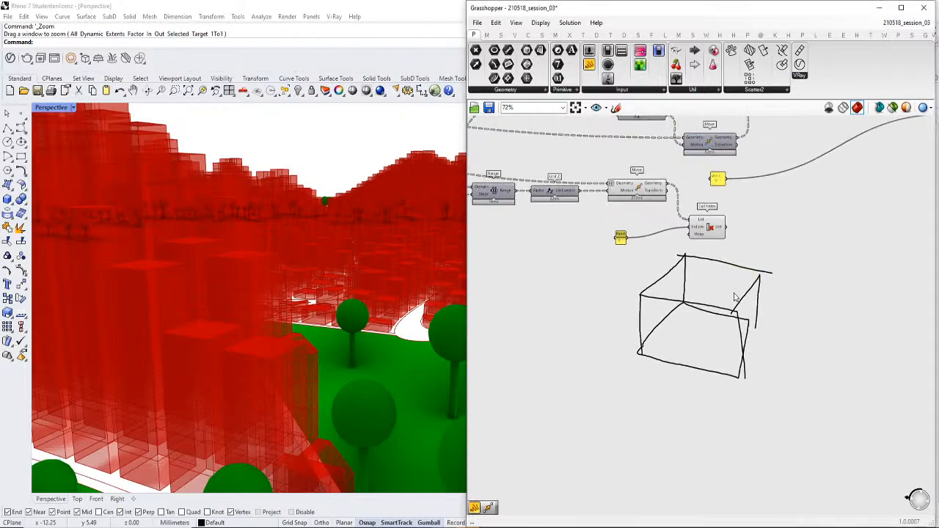
{"action": "scroll", "coordinate": [646, 266], "scroll_direction": "up", "scroll_amount": 4}
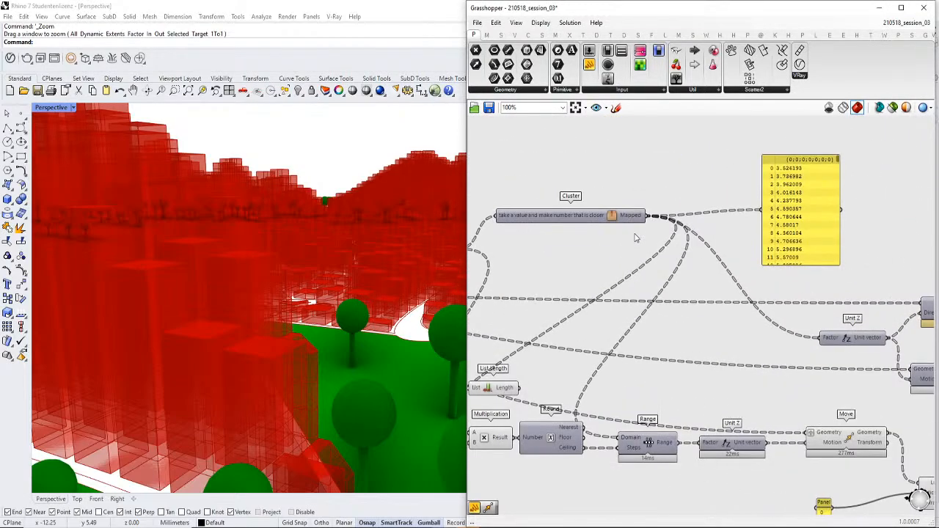
{"action": "mouse_move", "coordinate": [636, 222]}
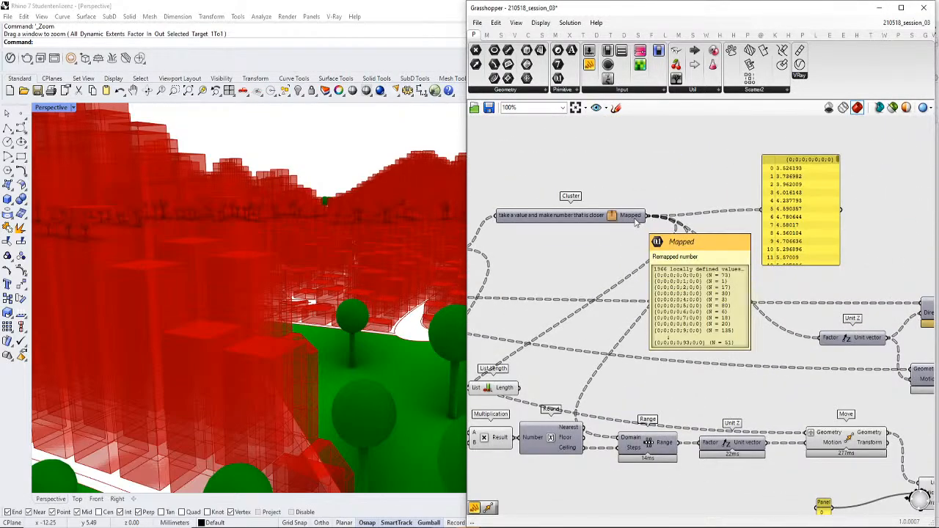
{"action": "scroll", "coordinate": [636, 223], "scroll_direction": "down", "scroll_amount": 2}
{"action": "right_click_drag", "start_coordinate": [604, 314], "coordinate": [661, 307]}
{"action": "scroll", "coordinate": [626, 337], "scroll_direction": "up", "scroll_amount": 2}
{"action": "right_click_drag", "start_coordinate": [627, 337], "coordinate": [646, 342]}
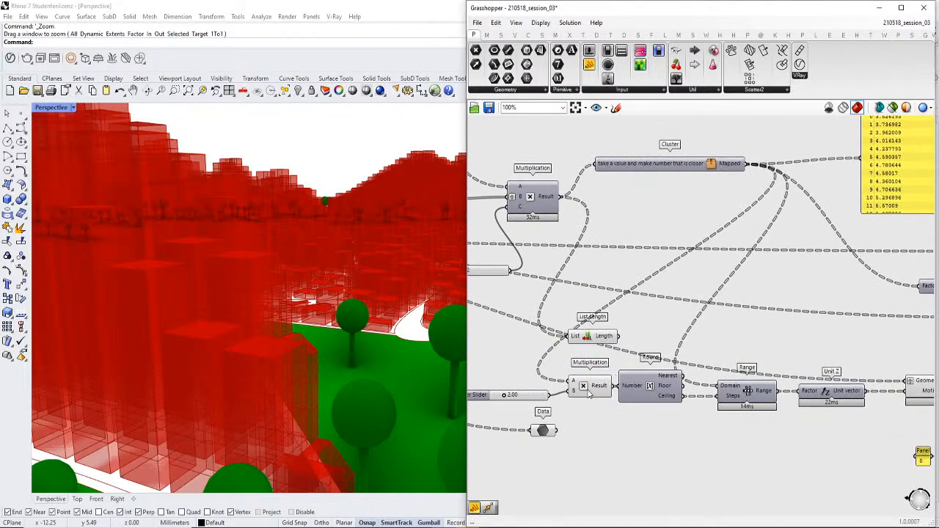
{"action": "right_click_drag", "start_coordinate": [731, 390], "coordinate": [650, 382]}
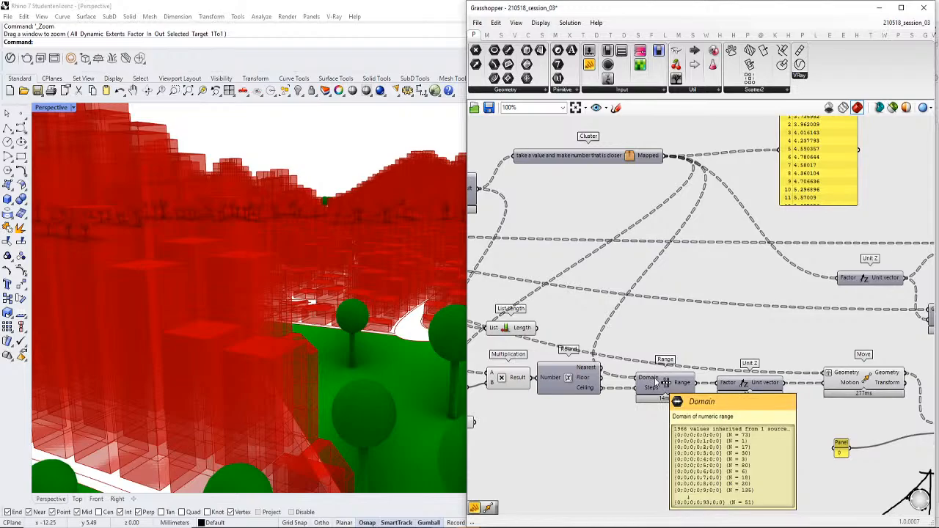
{"action": "mouse_move", "coordinate": [656, 389]}
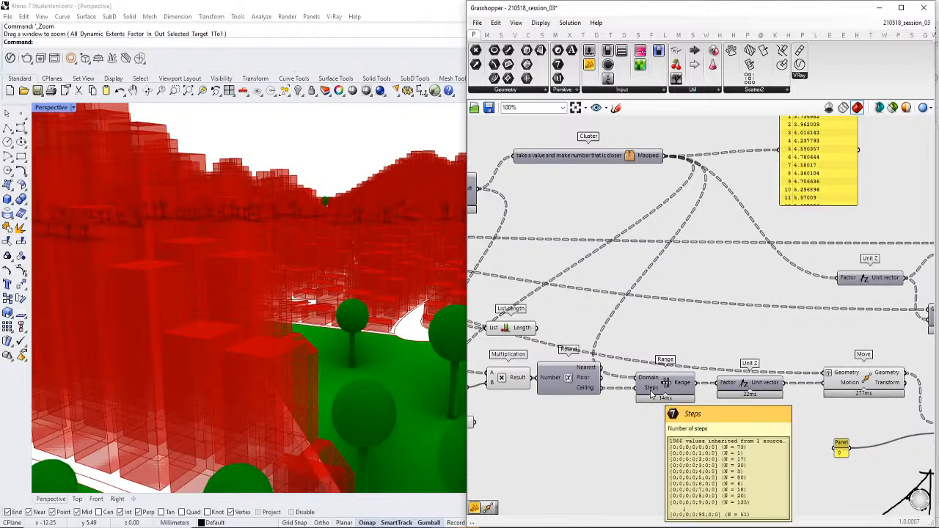
{"action": "right_click_drag", "start_coordinate": [651, 394], "coordinate": [619, 370]}
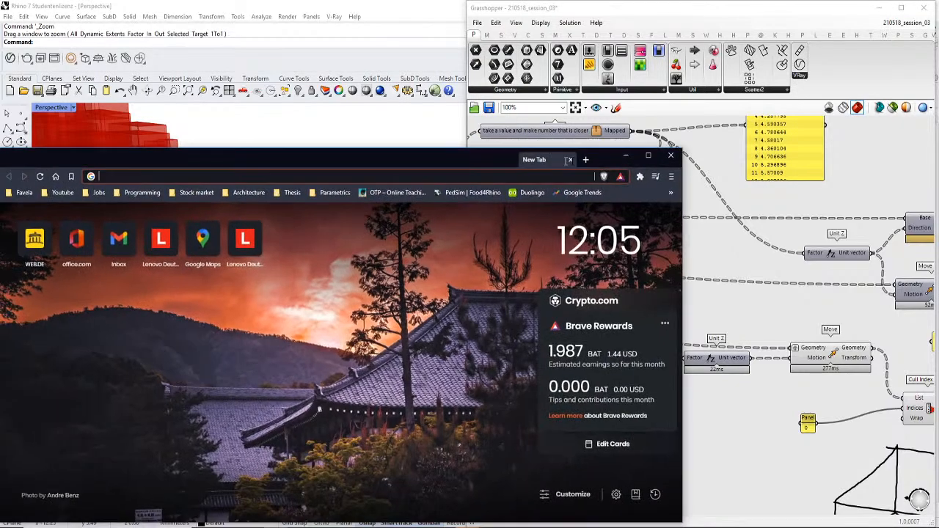
Switch to the Brave browser, search Google for "futuristic cities" in a maximized window and show the image results.
{"action": "type", "text": "futurs"}
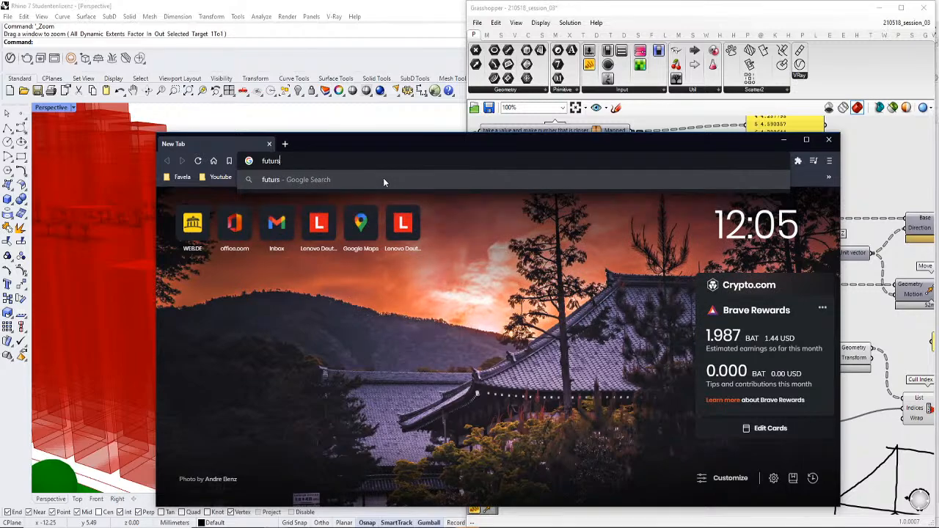
{"action": "key", "text": "BackSpace"}
{"action": "type", "text": "istic cities"}
{"action": "key", "text": "Return"}
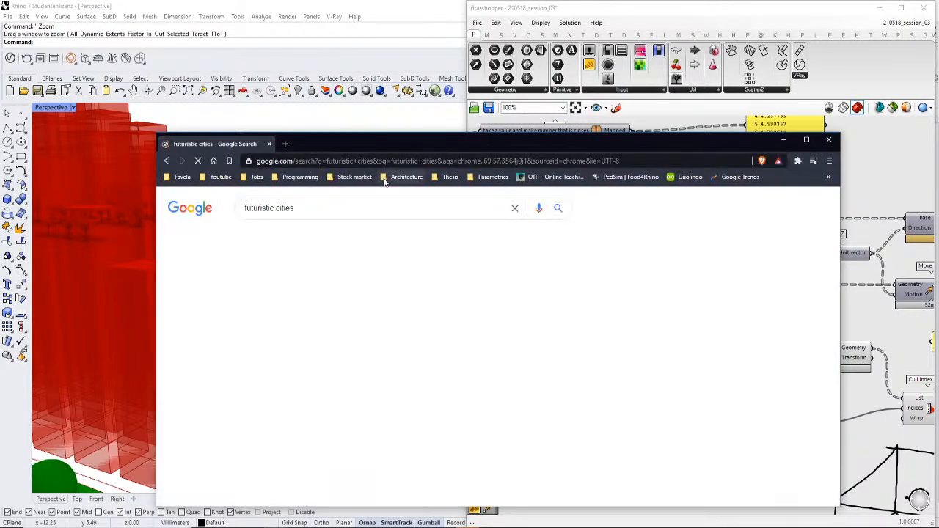
{"action": "left_click", "coordinate": [799, 141]}
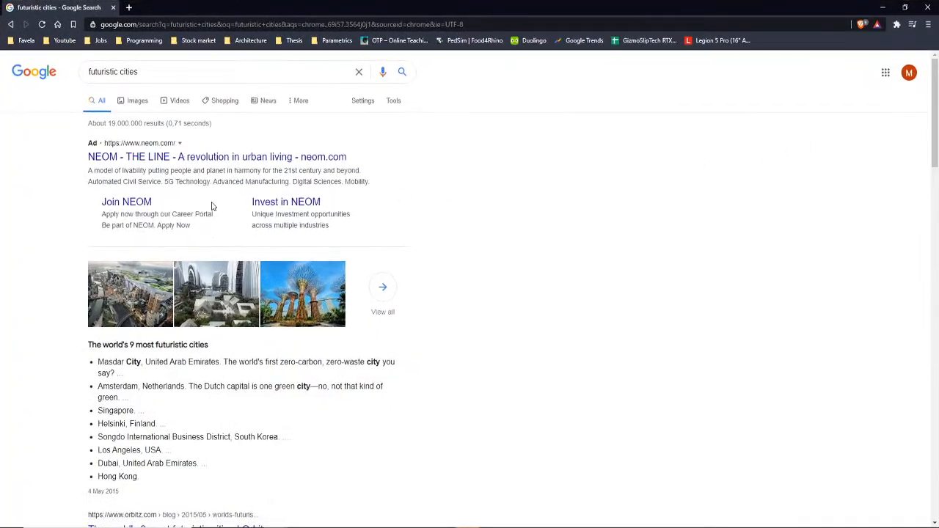
{"action": "left_click", "coordinate": [135, 103]}
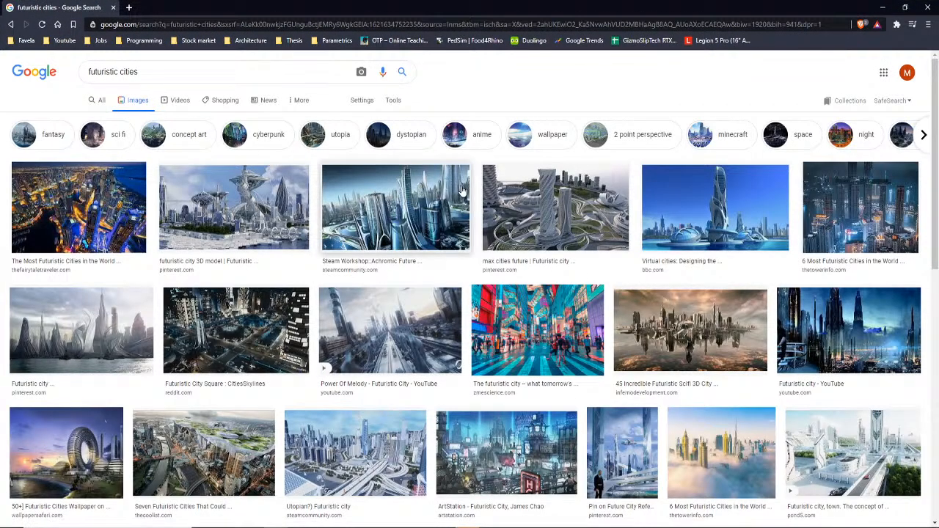
Preview the "Miniature Semi Futuristic City : Minecraft" image and the ArtStation "futuristic Cities Environments painting" among the results.
{"action": "scroll", "coordinate": [303, 293], "scroll_direction": "down", "scroll_amount": 2}
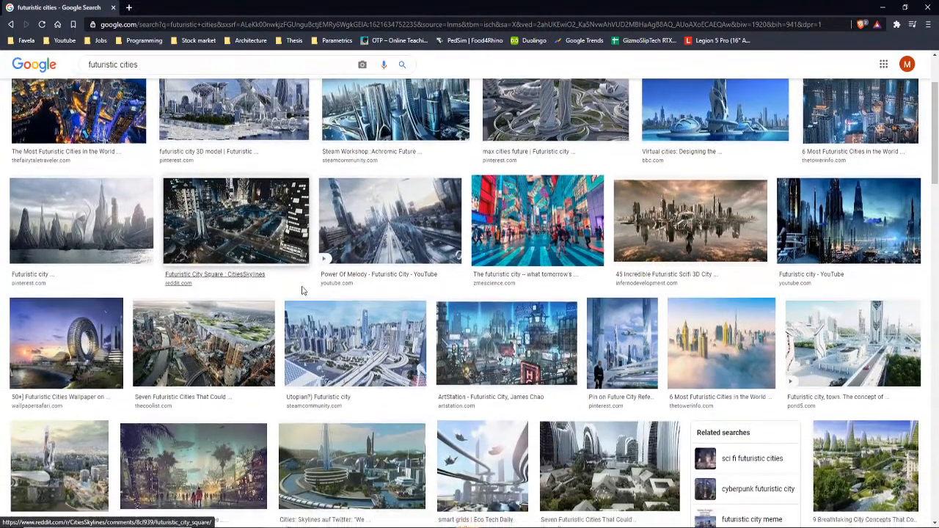
{"action": "scroll", "coordinate": [303, 293], "scroll_direction": "down", "scroll_amount": 3}
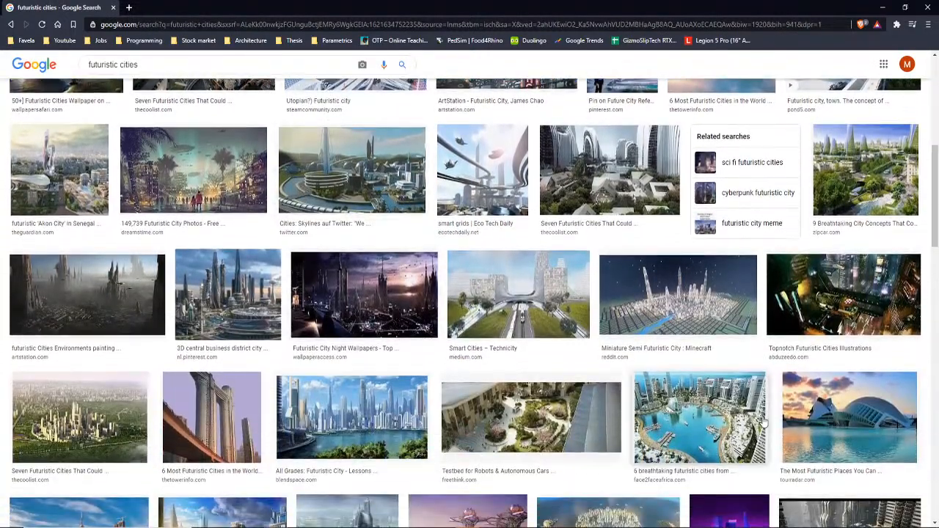
{"action": "left_click", "coordinate": [677, 325]}
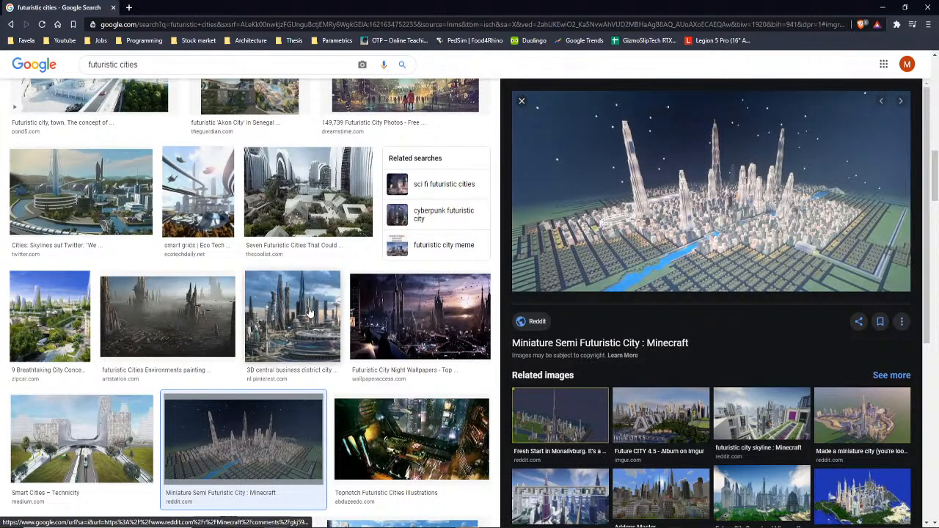
{"action": "scroll", "coordinate": [228, 298], "scroll_direction": "down", "scroll_amount": 1}
{"action": "left_click", "coordinate": [159, 273]}
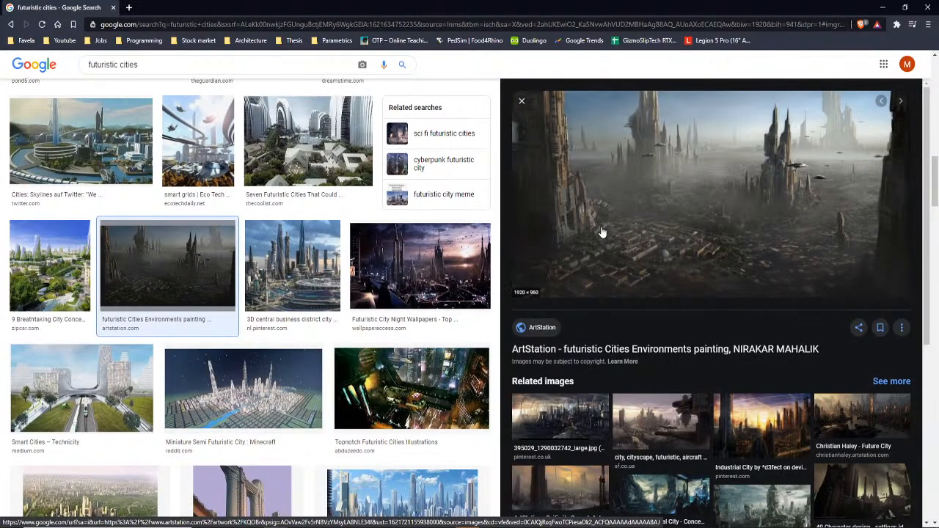
Look further through the futuristic city images and preview the YouTube result "Futuristic city in Cities Skylines game".
{"action": "scroll", "coordinate": [173, 338], "scroll_direction": "down", "scroll_amount": 4}
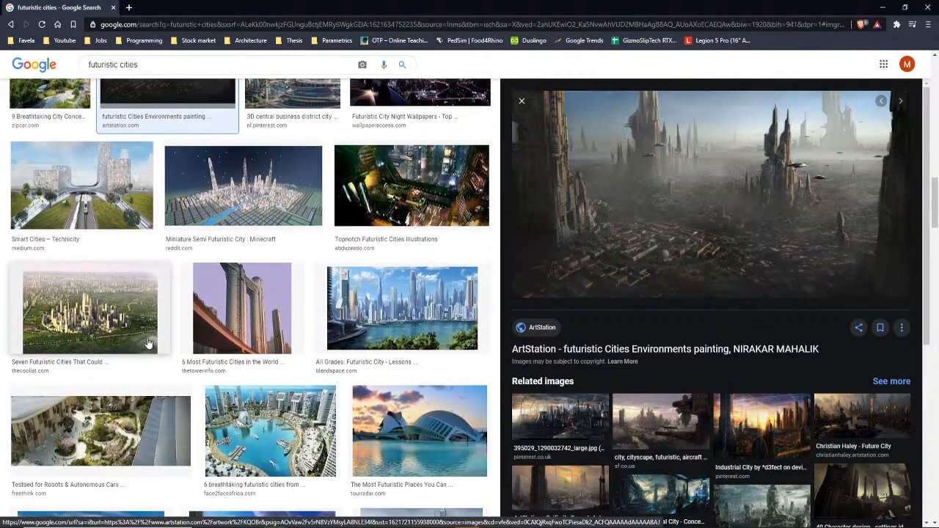
{"action": "scroll", "coordinate": [229, 341], "scroll_direction": "down", "scroll_amount": 8}
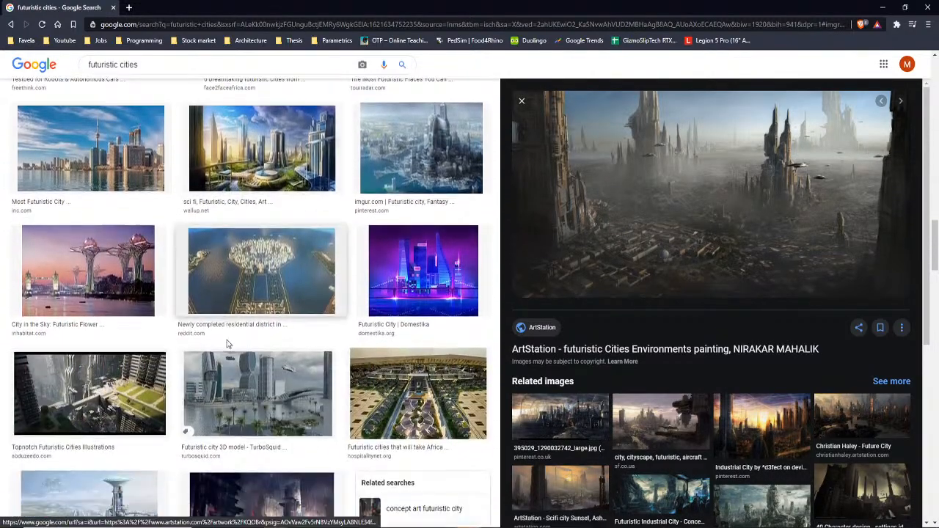
{"action": "scroll", "coordinate": [228, 345], "scroll_direction": "down", "scroll_amount": 1}
{"action": "scroll", "coordinate": [228, 346], "scroll_direction": "down", "scroll_amount": 3}
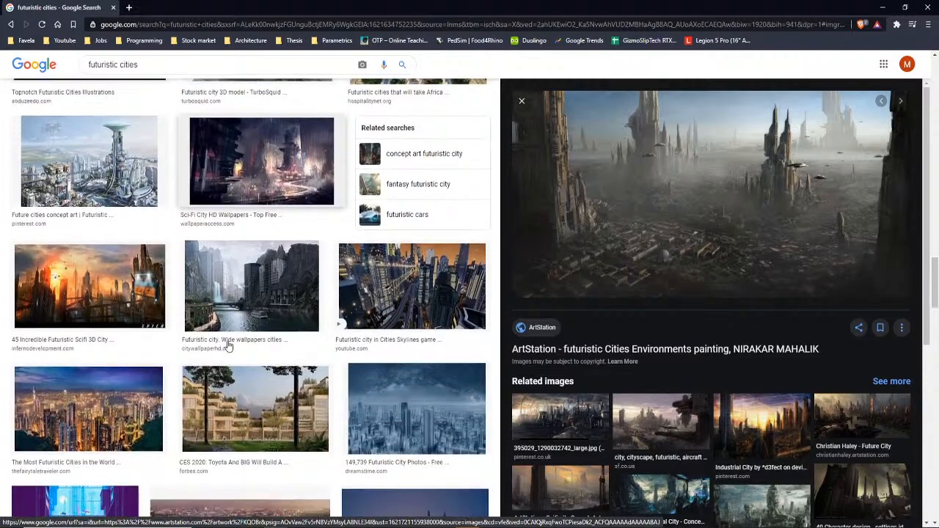
{"action": "left_click", "coordinate": [373, 303]}
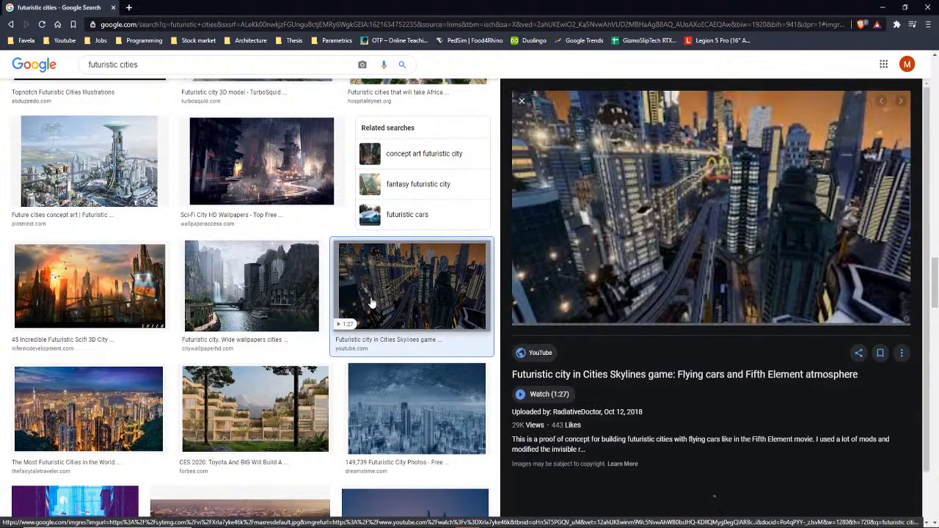
Preview the Inferno Development result "45 Incredible Futuristic Scifi 3D City Illustrations" and look through more futuristic city images.
{"action": "scroll", "coordinate": [373, 303], "scroll_direction": "down", "scroll_amount": 5}
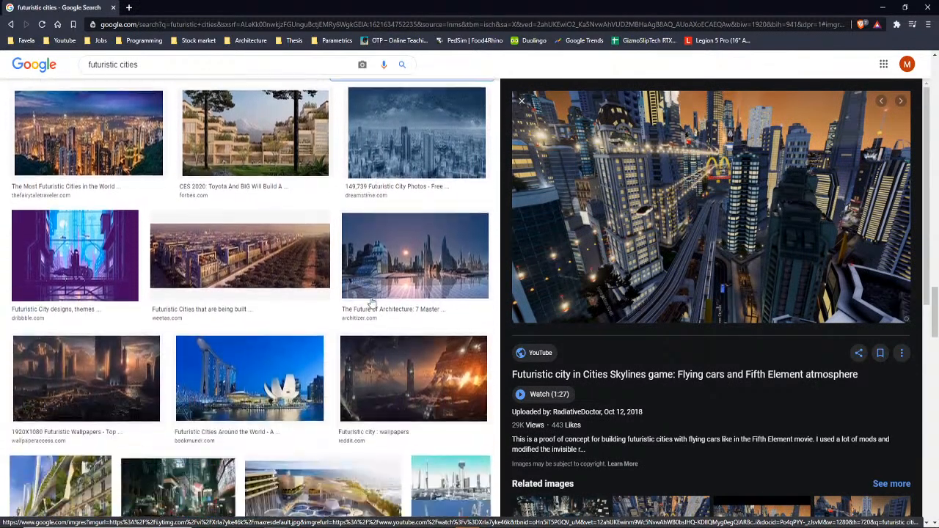
{"action": "scroll", "coordinate": [372, 303], "scroll_direction": "down", "scroll_amount": 3}
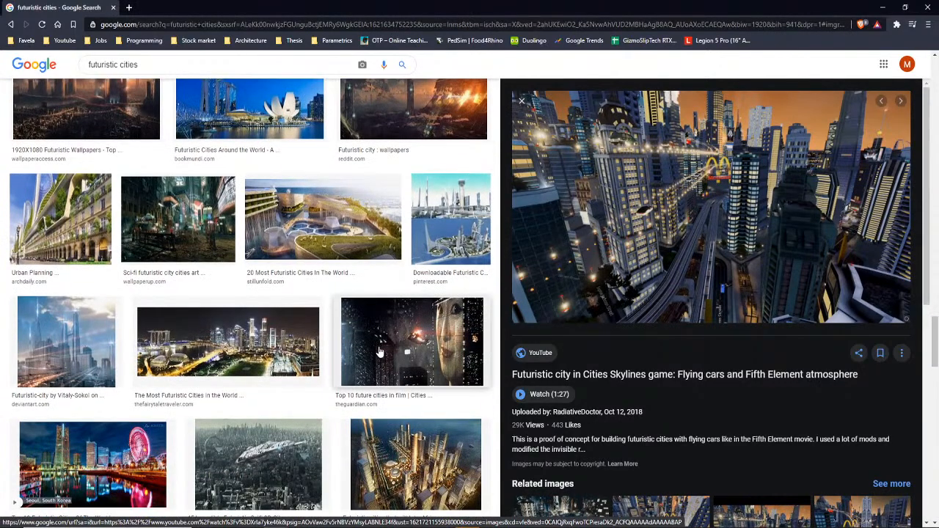
{"action": "scroll", "coordinate": [380, 353], "scroll_direction": "down", "scroll_amount": 2}
{"action": "left_click", "coordinate": [290, 311]}
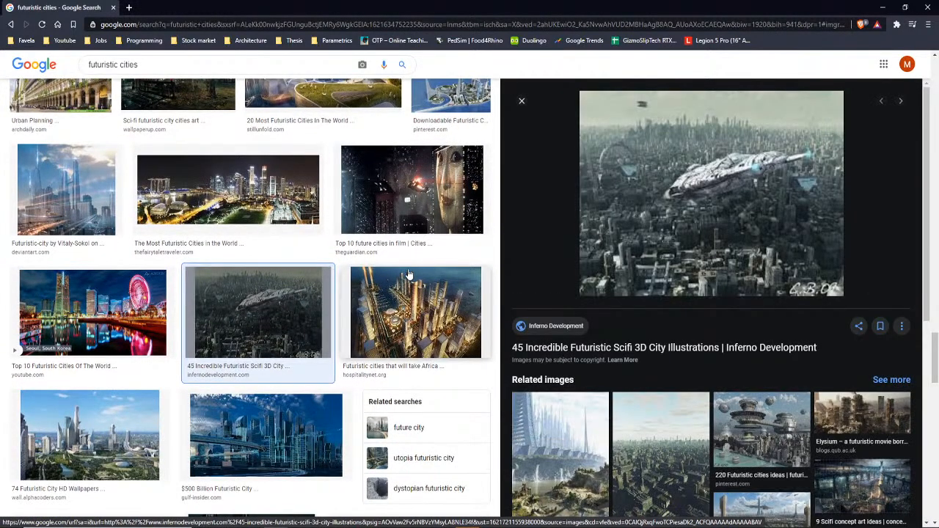
{"action": "scroll", "coordinate": [410, 274], "scroll_direction": "down", "scroll_amount": 7}
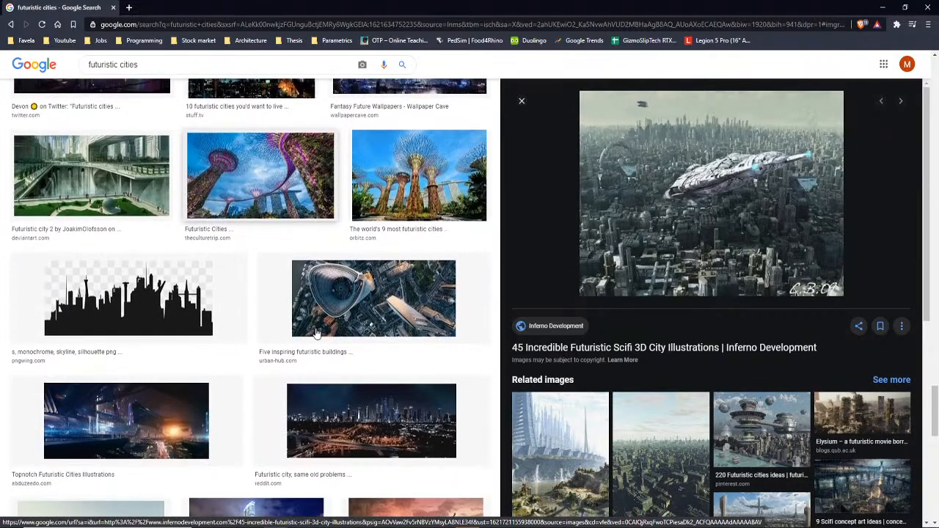
Preview the Reddit "Futuristic city, same old problems", sotech-optima "Futuristic cities - architecture" and Depositphotos "Futuristic city Stock Photos" images among the results.
{"action": "scroll", "coordinate": [317, 334], "scroll_direction": "down", "scroll_amount": 2}
{"action": "left_click", "coordinate": [383, 275]}
{"action": "scroll", "coordinate": [382, 279], "scroll_direction": "down", "scroll_amount": 2}
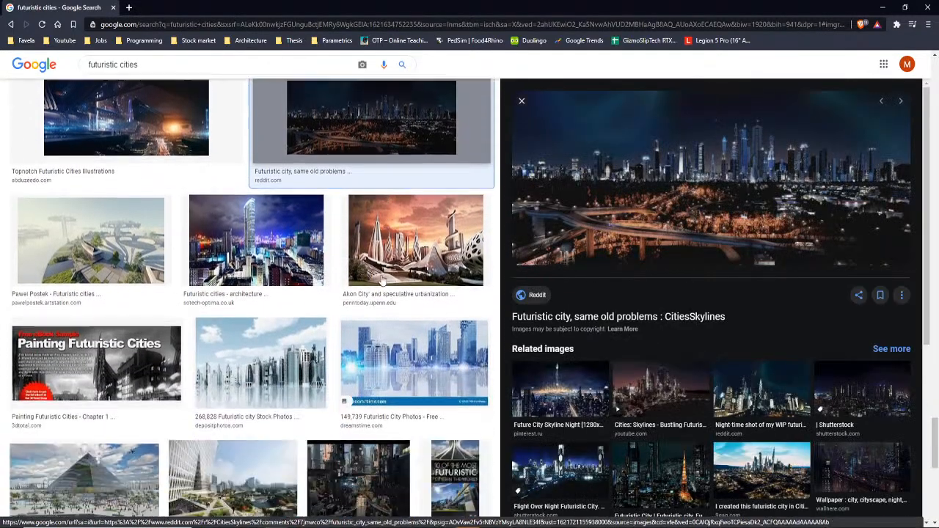
{"action": "left_click", "coordinate": [257, 240]}
{"action": "left_click", "coordinate": [261, 364]}
{"action": "scroll", "coordinate": [363, 289], "scroll_direction": "down", "scroll_amount": 3}
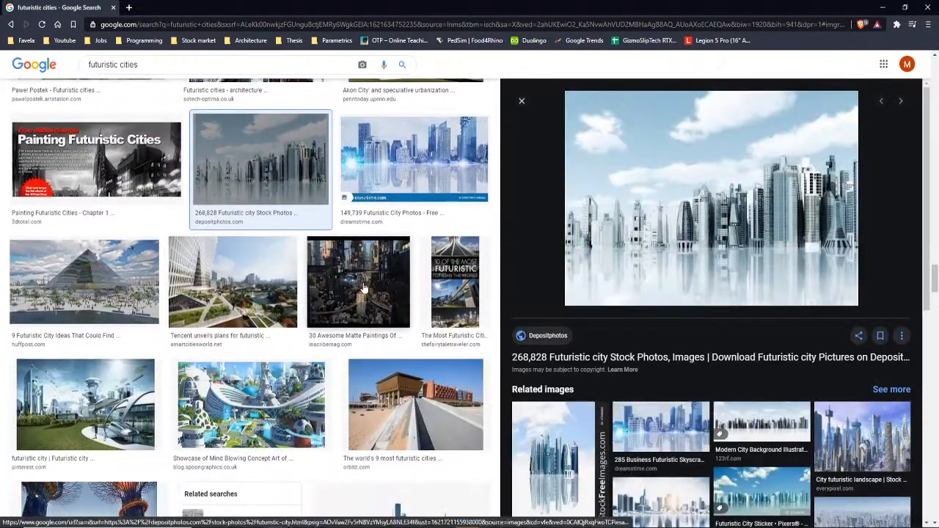
Preview the Inscribe Mag result "30 Awesome Matte Paintings Of Futuristic Cities For Your Inspiration" and look through more futuristic city images.
{"action": "left_click", "coordinate": [363, 289]}
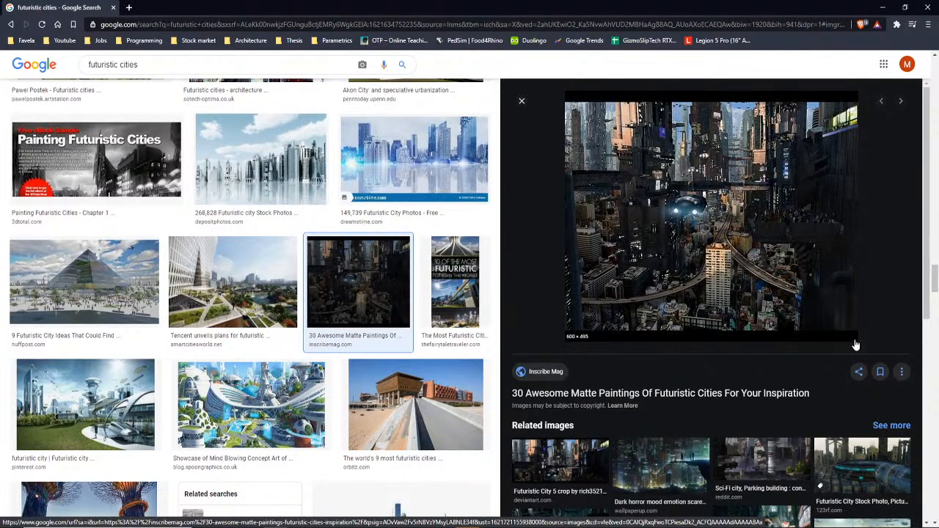
{"action": "scroll", "coordinate": [300, 323], "scroll_direction": "down", "scroll_amount": 4}
{"action": "scroll", "coordinate": [323, 308], "scroll_direction": "down", "scroll_amount": 3}
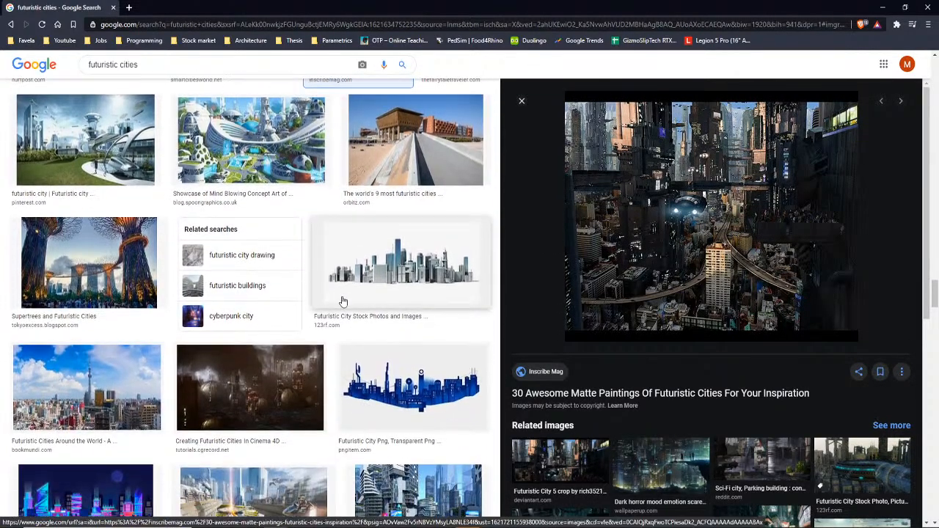
{"action": "scroll", "coordinate": [342, 309], "scroll_direction": "down", "scroll_amount": 1}
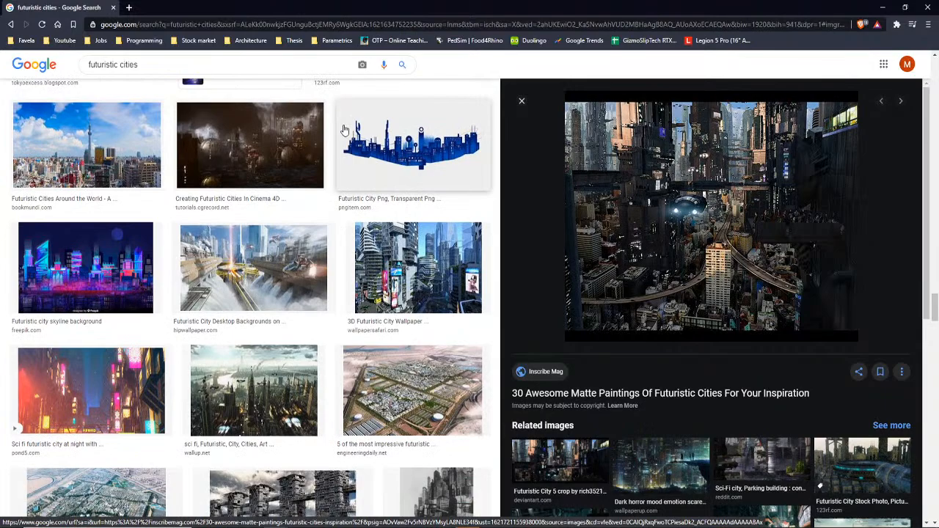
Open instagram.com in the current tab and look through the posts in the home feed.
{"action": "left_click", "coordinate": [251, 24]}
{"action": "type", "text": "insta"}
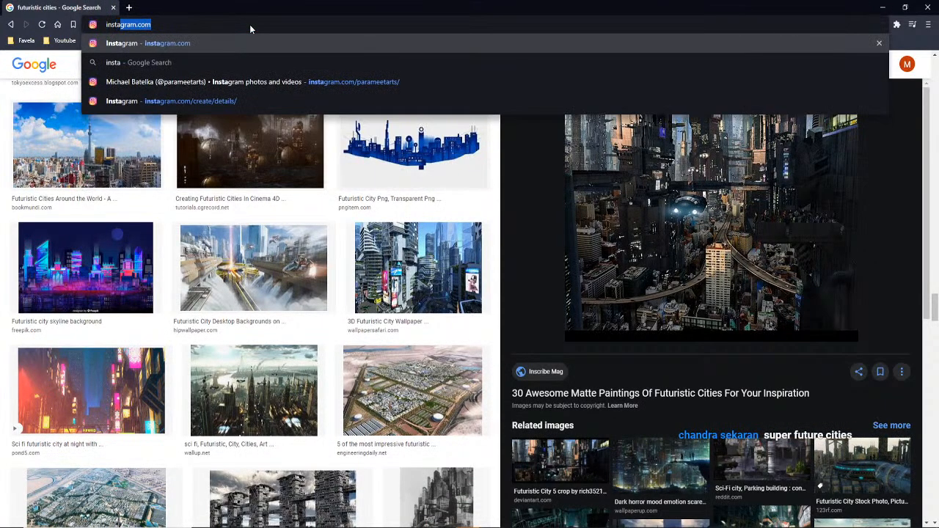
{"action": "key", "text": "Return"}
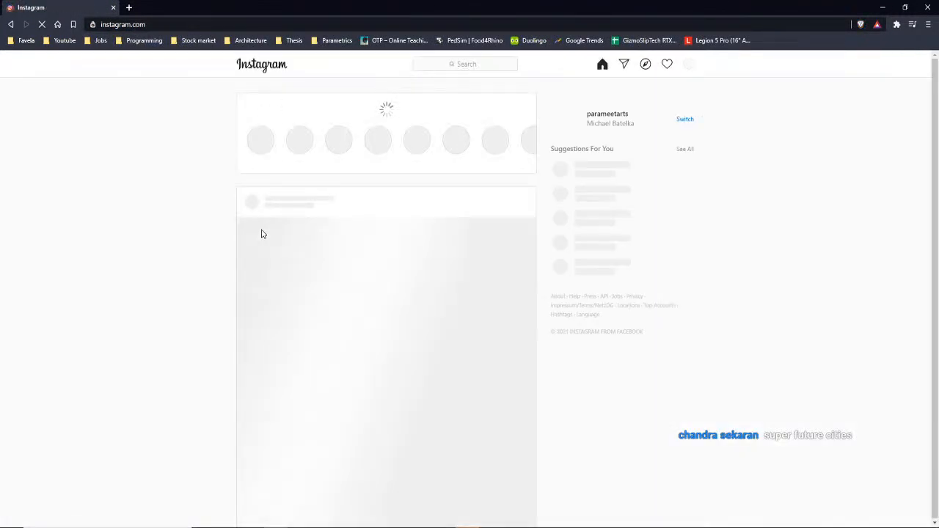
{"action": "scroll", "coordinate": [217, 260], "scroll_direction": "down", "scroll_amount": 5}
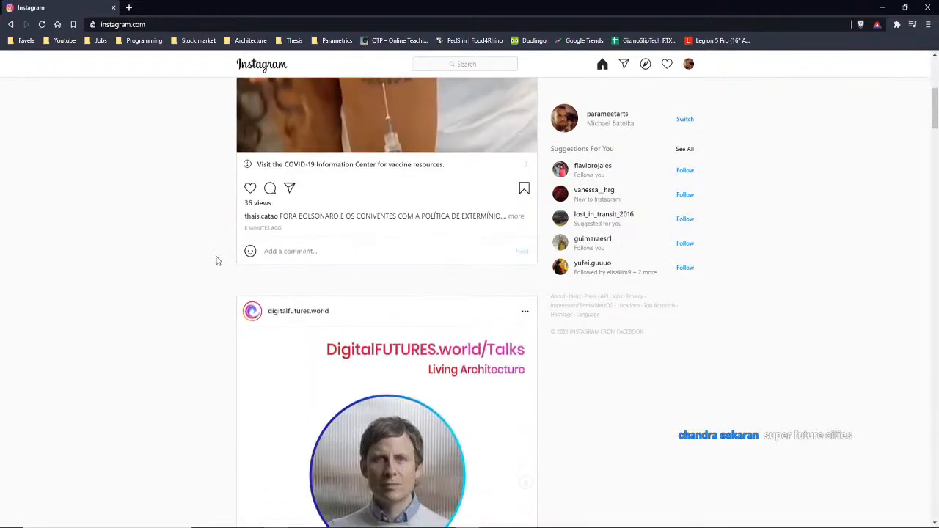
{"action": "scroll", "coordinate": [216, 262], "scroll_direction": "down", "scroll_amount": 3}
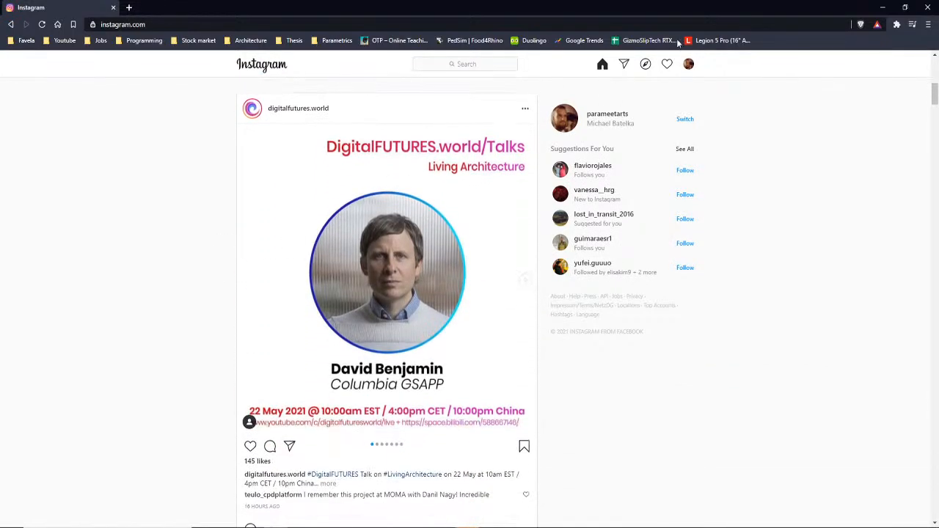
{"action": "scroll", "coordinate": [365, 251], "scroll_direction": "down", "scroll_amount": 5}
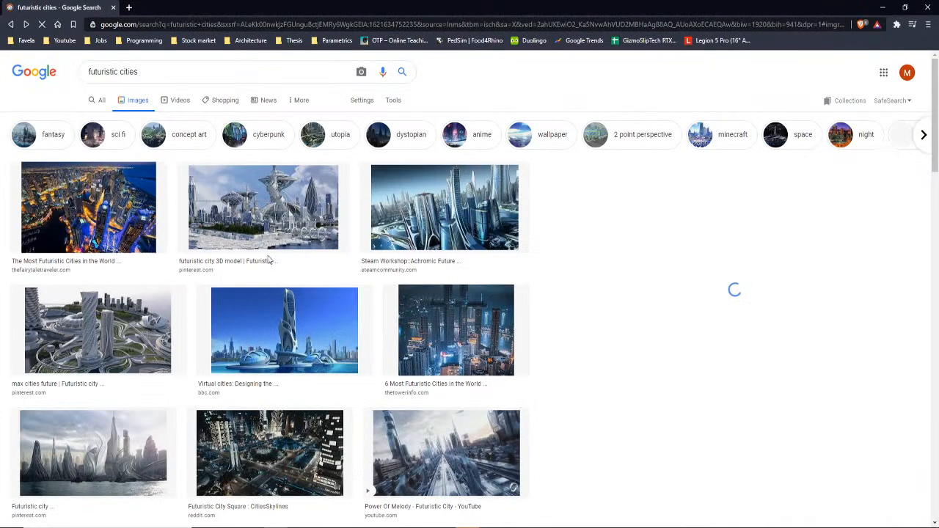
Return to the Google image results for "futuristic cities" and look further through the reference images.
{"action": "scroll", "coordinate": [734, 289], "scroll_direction": "down", "scroll_amount": 3}
{"action": "left_click", "coordinate": [455, 126]}
{"action": "scroll", "coordinate": [260, 268], "scroll_direction": "down", "scroll_amount": 15}
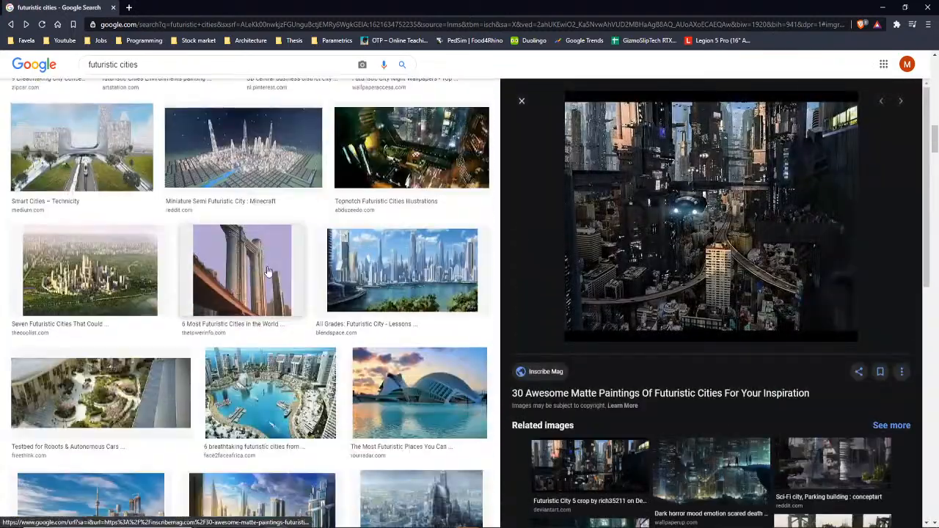
{"action": "scroll", "coordinate": [269, 276], "scroll_direction": "down", "scroll_amount": 7}
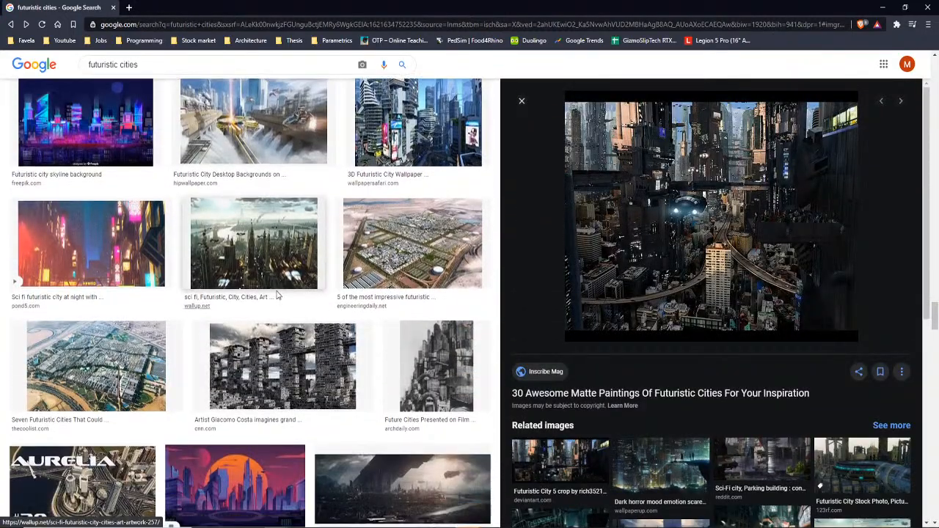
Look through the futuristic cities image results, previewing aerial, skyline and night city pictures as visual references.
{"action": "left_click", "coordinate": [261, 280]}
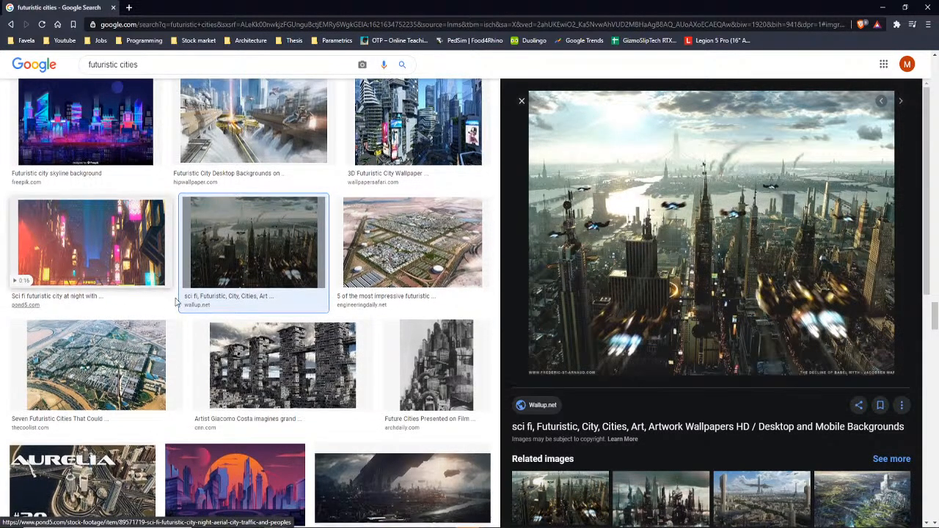
{"action": "scroll", "coordinate": [88, 264], "scroll_direction": "down", "scroll_amount": 1}
{"action": "left_click", "coordinate": [88, 257]}
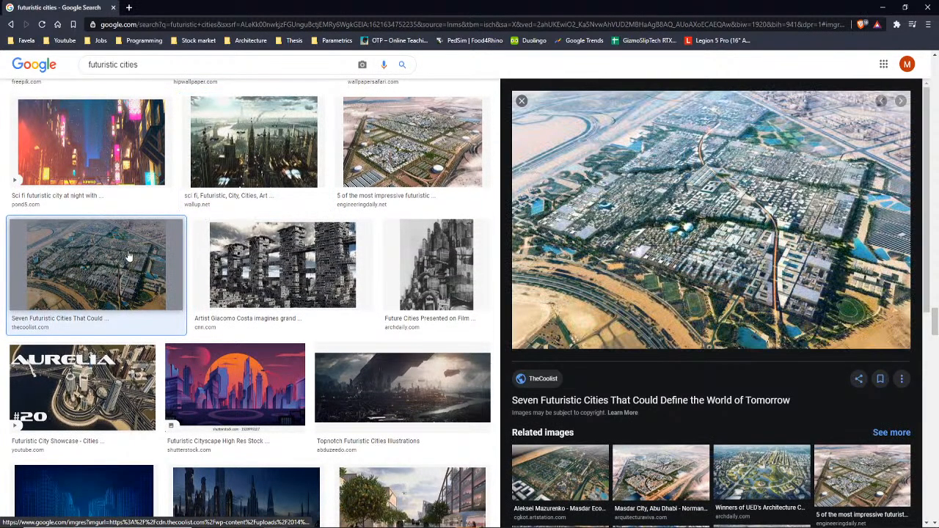
{"action": "scroll", "coordinate": [191, 323], "scroll_direction": "down", "scroll_amount": 5}
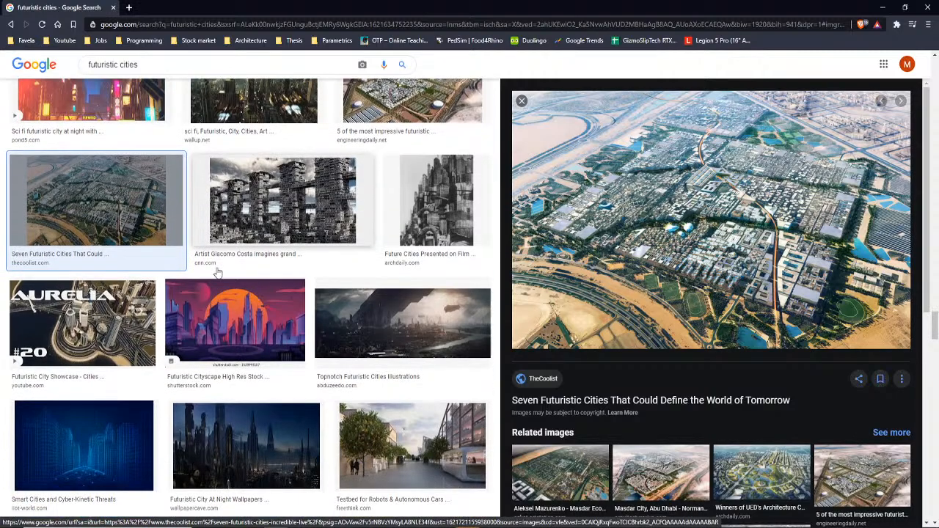
{"action": "scroll", "coordinate": [192, 341], "scroll_direction": "down", "scroll_amount": 8}
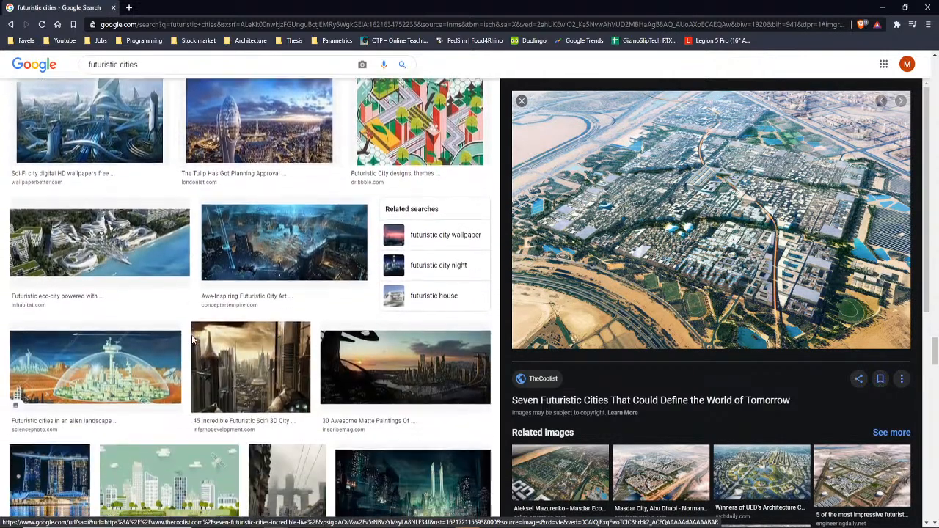
{"action": "scroll", "coordinate": [193, 340], "scroll_direction": "down", "scroll_amount": 6}
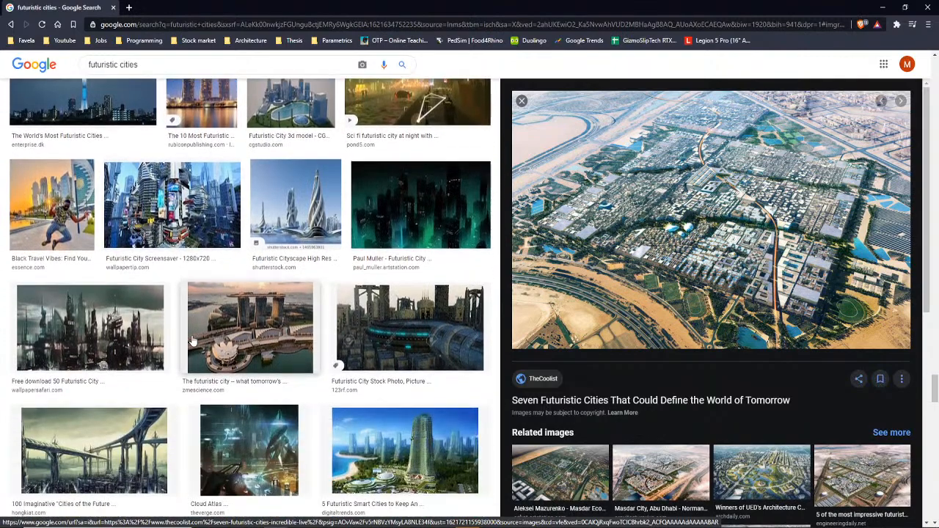
{"action": "scroll", "coordinate": [237, 294], "scroll_direction": "down", "scroll_amount": 1}
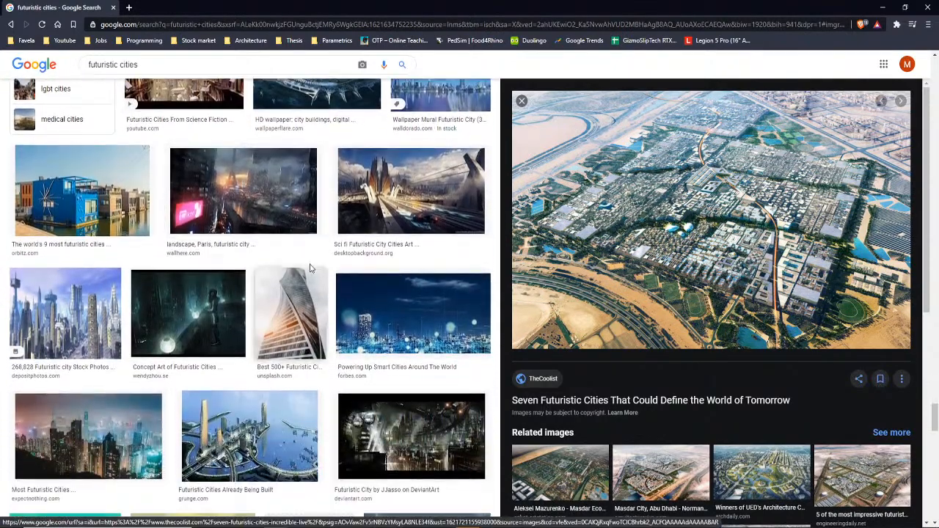
{"action": "left_click", "coordinate": [395, 211]}
{"action": "left_click", "coordinate": [410, 321]}
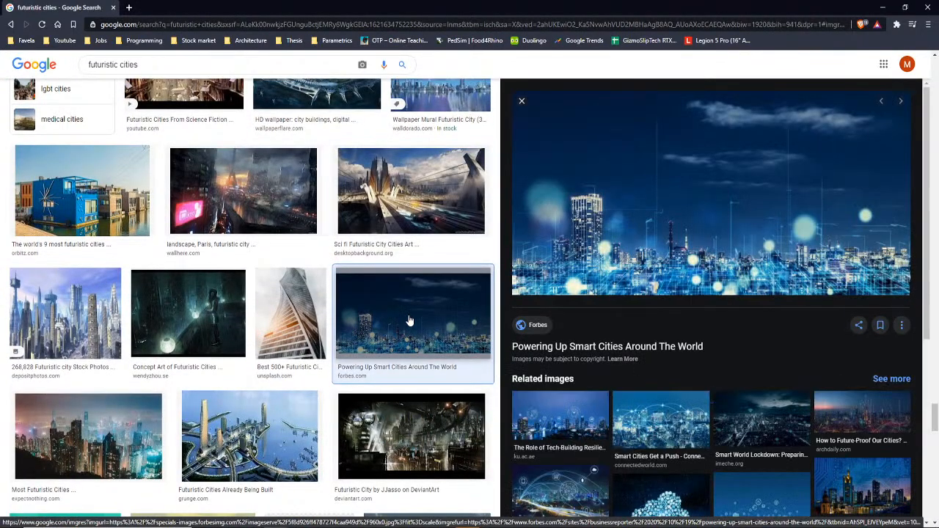
{"action": "scroll", "coordinate": [402, 320], "scroll_direction": "down", "scroll_amount": 1}
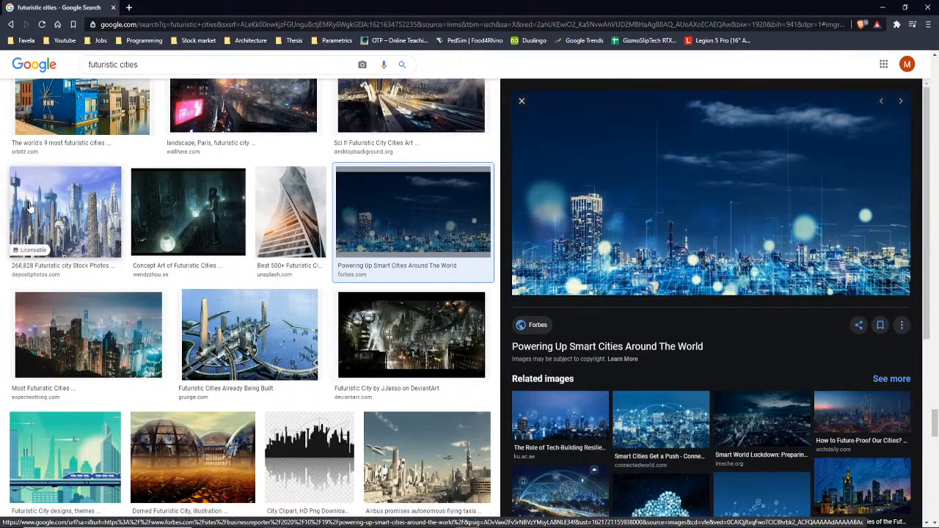
{"action": "left_click", "coordinate": [74, 220]}
{"action": "left_click", "coordinate": [93, 321]}
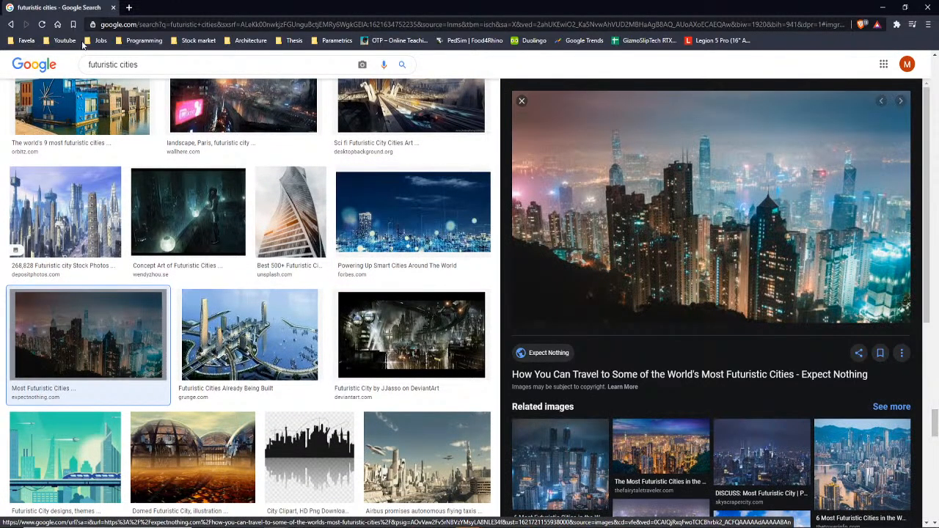
Search the images for "super futuristic cities".
{"action": "left_click", "coordinate": [114, 64]}
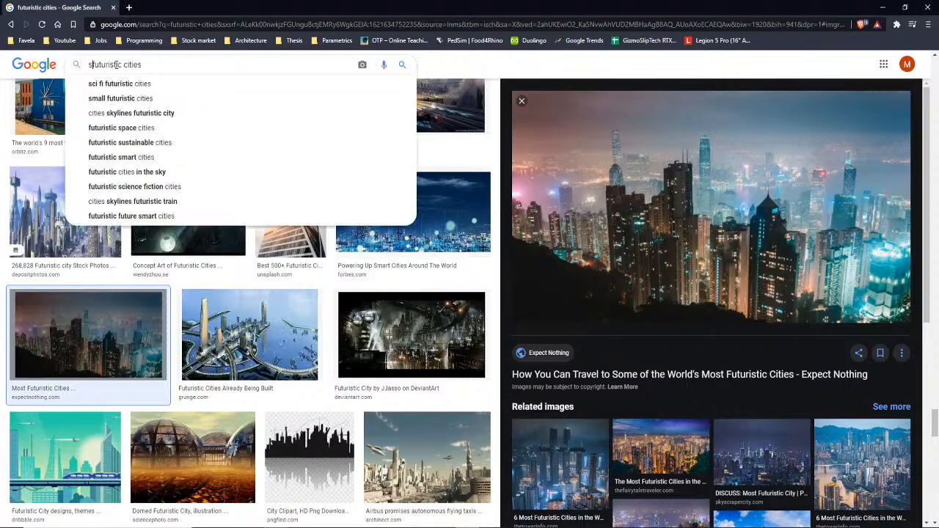
{"action": "key", "text": "Home"}
{"action": "type", "text": "super"}
{"action": "key", "text": "Return"}
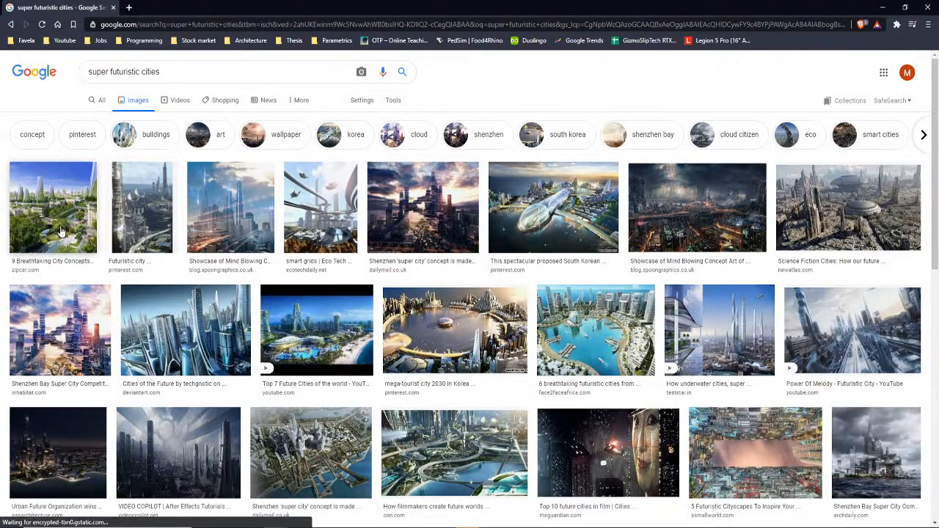
Preview several of the super futuristic city images and examine the dark Spoon Graphics concept art cityscape enlarged.
{"action": "left_click", "coordinate": [266, 245]}
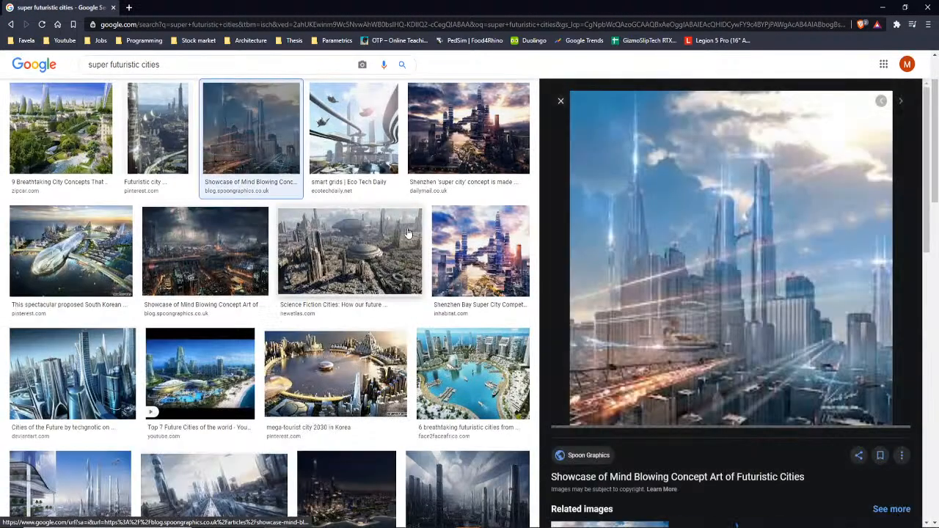
{"action": "left_click", "coordinate": [376, 254]}
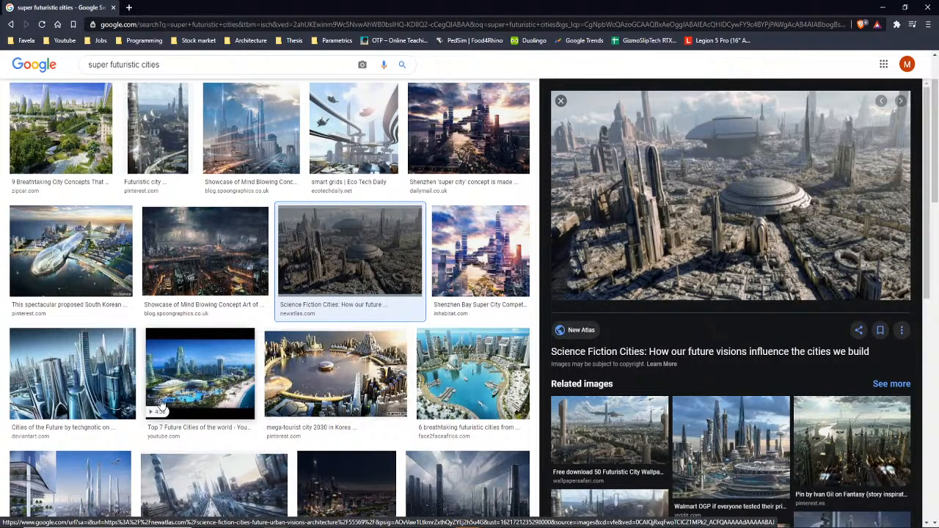
{"action": "left_click", "coordinate": [73, 250]}
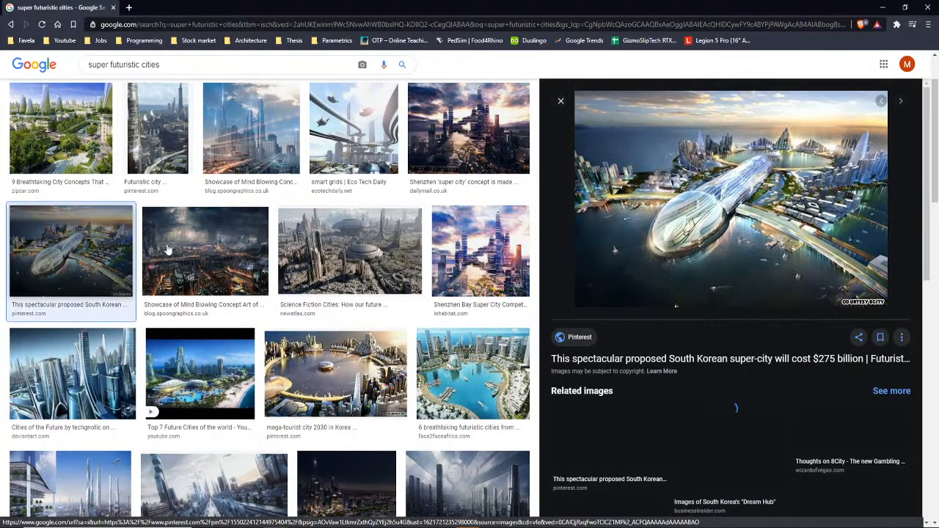
{"action": "left_click", "coordinate": [208, 254]}
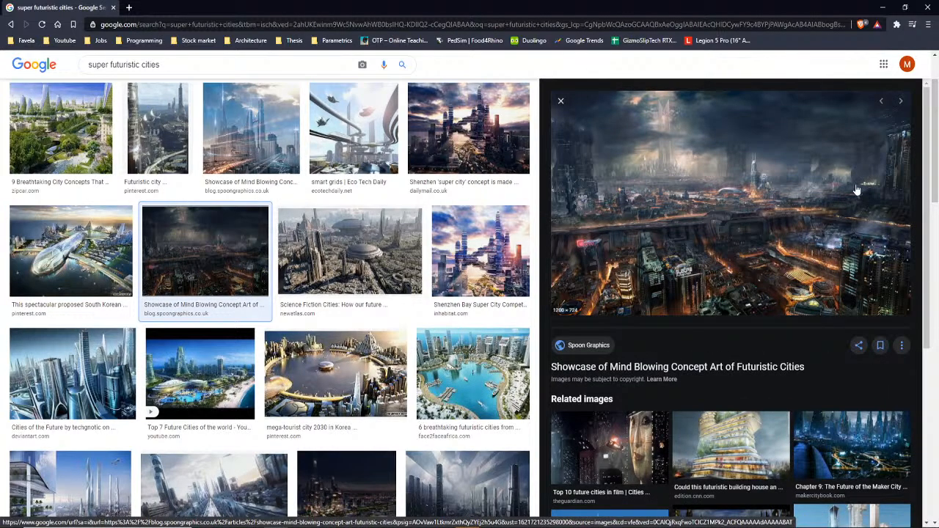
{"action": "scroll", "coordinate": [857, 190], "scroll_direction": "up", "scroll_amount": 5, "text": "ctrl"}
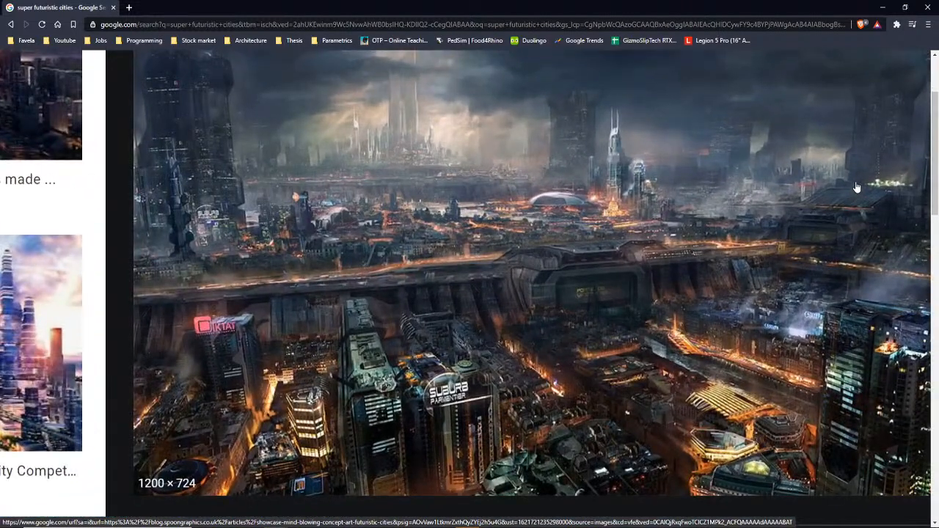
{"action": "left_click", "coordinate": [858, 188]}
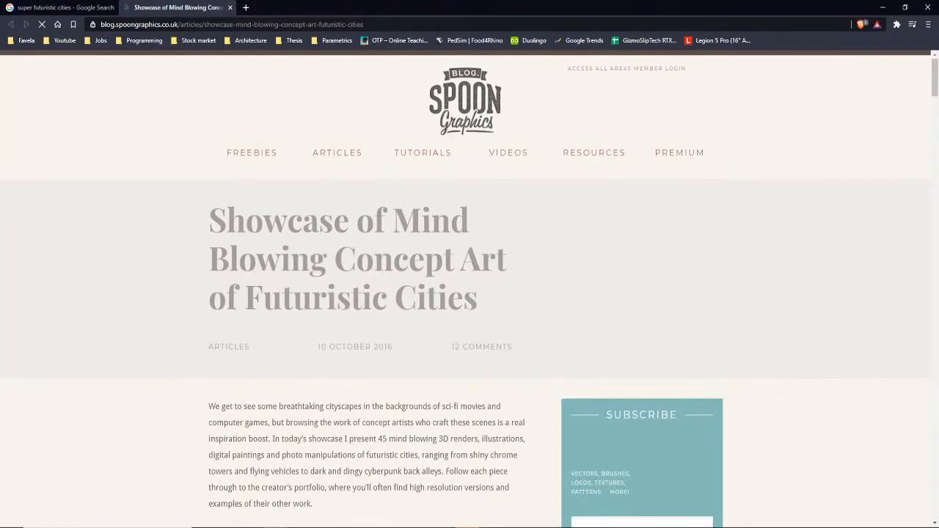
{"action": "left_click", "coordinate": [62, 7]}
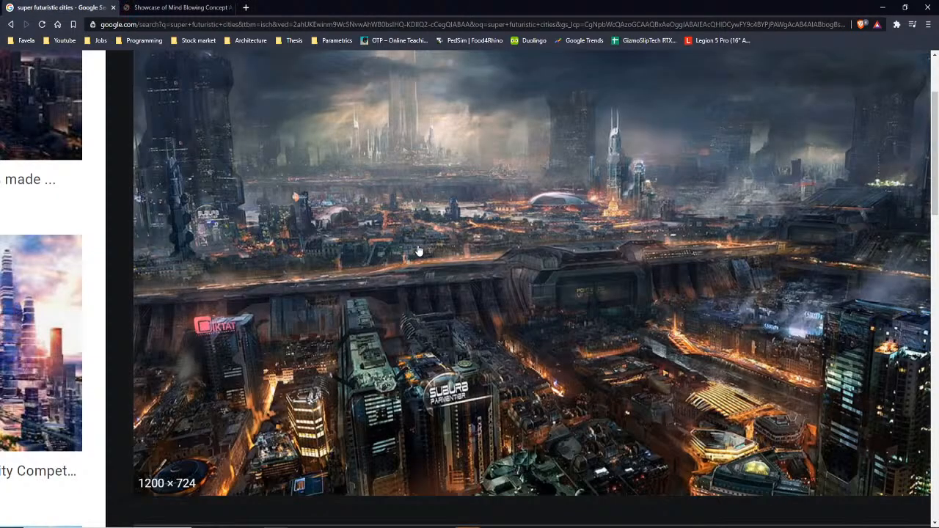
{"action": "scroll", "coordinate": [418, 251], "scroll_direction": "down", "scroll_amount": 1}
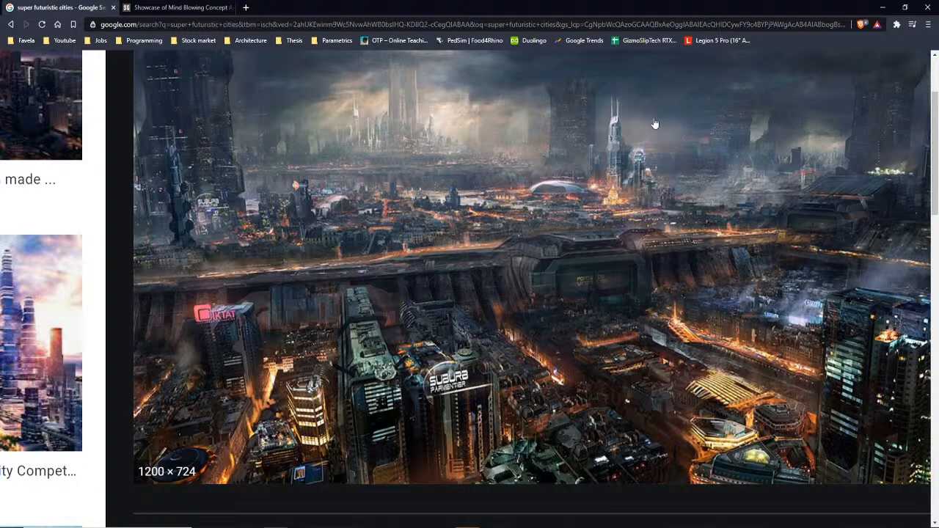
Switch to Rhino and Grasshopper, then examine the floor curves from the lower Move component and the Range component's Domain input.
{"action": "left_click", "coordinate": [883, 7]}
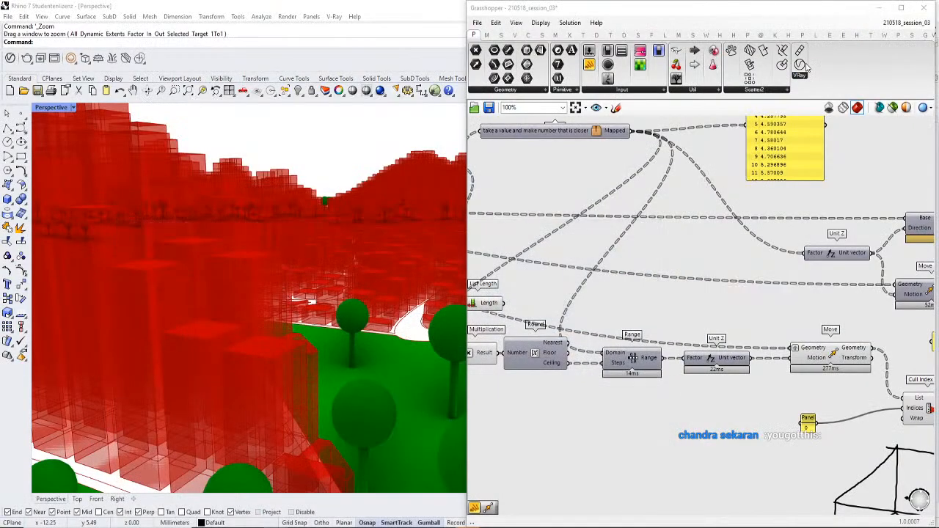
{"action": "right_click_drag", "start_coordinate": [631, 284], "coordinate": [629, 296]}
{"action": "right_click_drag", "start_coordinate": [762, 329], "coordinate": [741, 296]}
{"action": "left_click", "coordinate": [802, 315]}
{"action": "right_click_drag", "start_coordinate": [803, 316], "coordinate": [784, 298]}
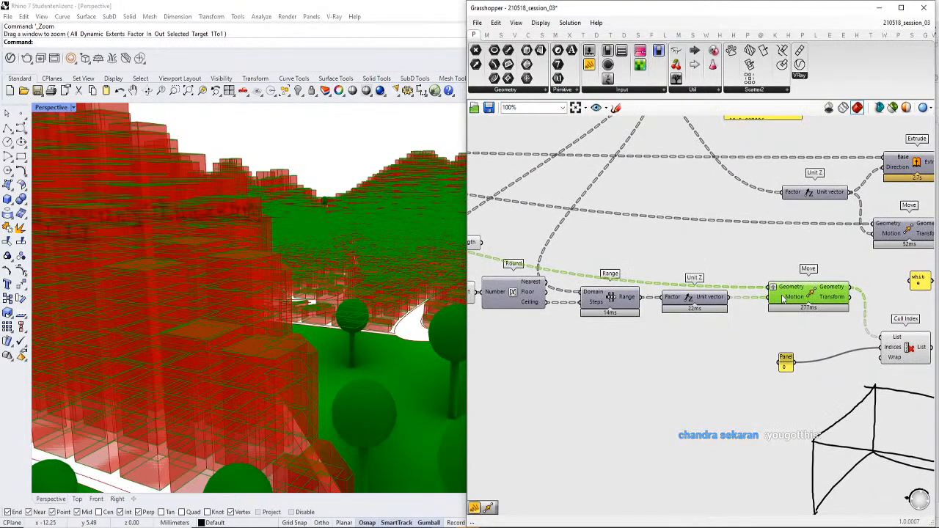
{"action": "mouse_move", "coordinate": [784, 298]}
{"action": "right_click_drag", "start_coordinate": [782, 299], "coordinate": [728, 288]}
{"action": "scroll", "coordinate": [699, 288], "scroll_direction": "down", "scroll_amount": 2}
{"action": "scroll", "coordinate": [706, 296], "scroll_direction": "up", "scroll_amount": 1}
{"action": "right_click_drag", "start_coordinate": [618, 287], "coordinate": [641, 323]}
{"action": "mouse_move", "coordinate": [667, 292]}
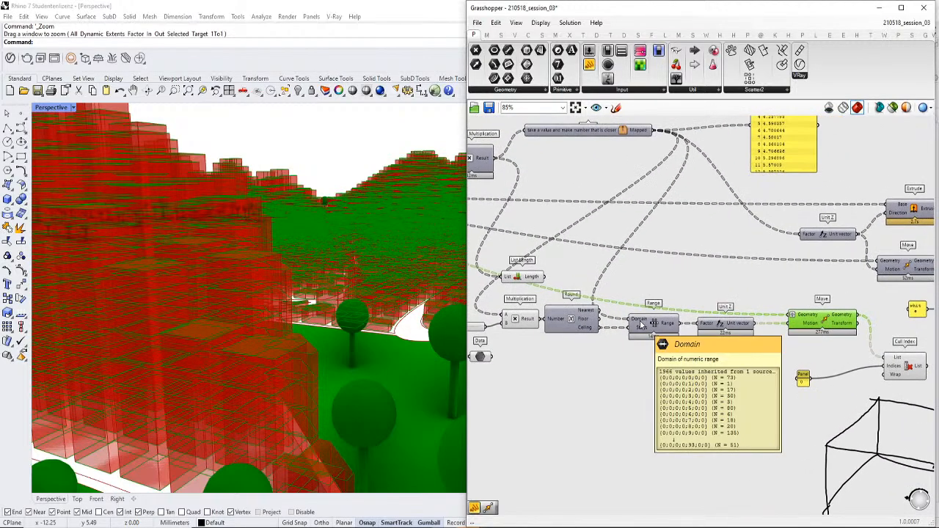
Add a Division component below Range, wiring the Mapped output to A and the Round component's Ceiling output to B.
{"action": "double_click", "coordinate": [677, 389]}
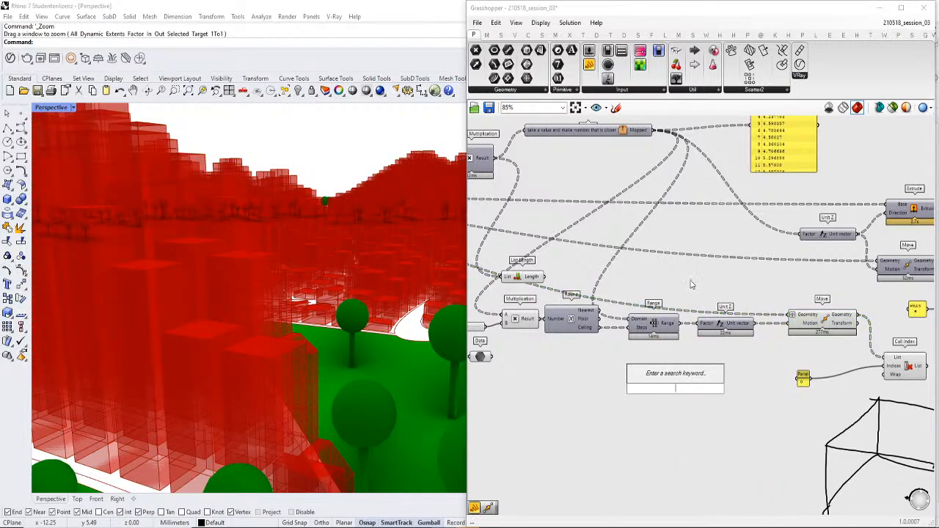
{"action": "type", "text": "divsi"}
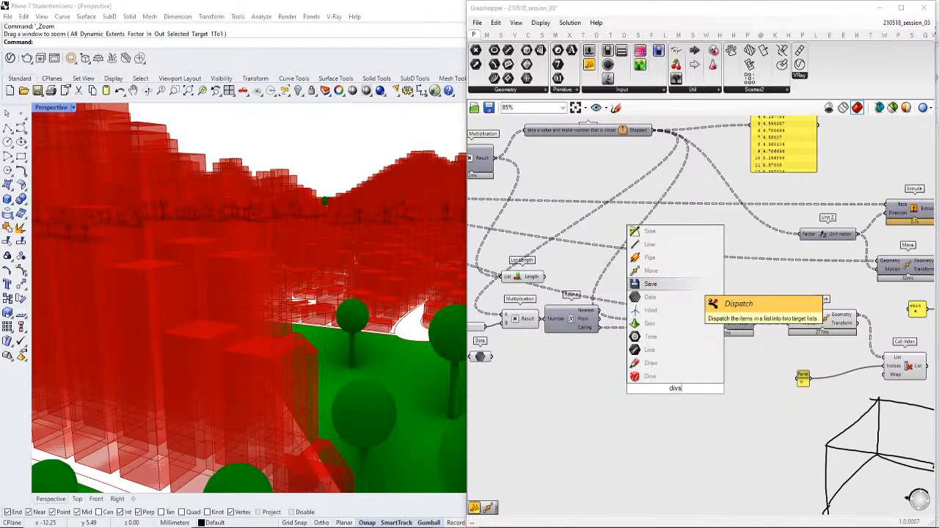
{"action": "key", "text": "BackSpace"}
{"action": "key", "text": "BackSpace"}
{"action": "type", "text": "ision"}
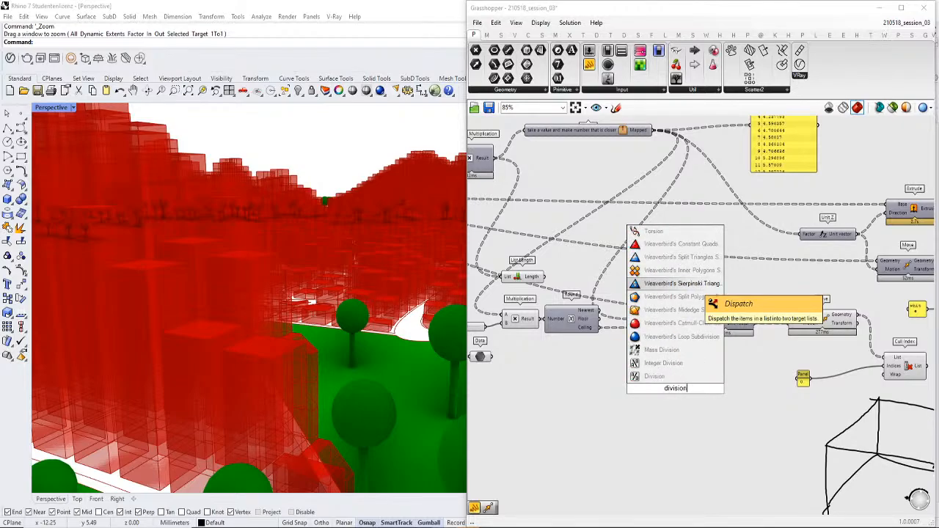
{"action": "left_click", "coordinate": [654, 377]}
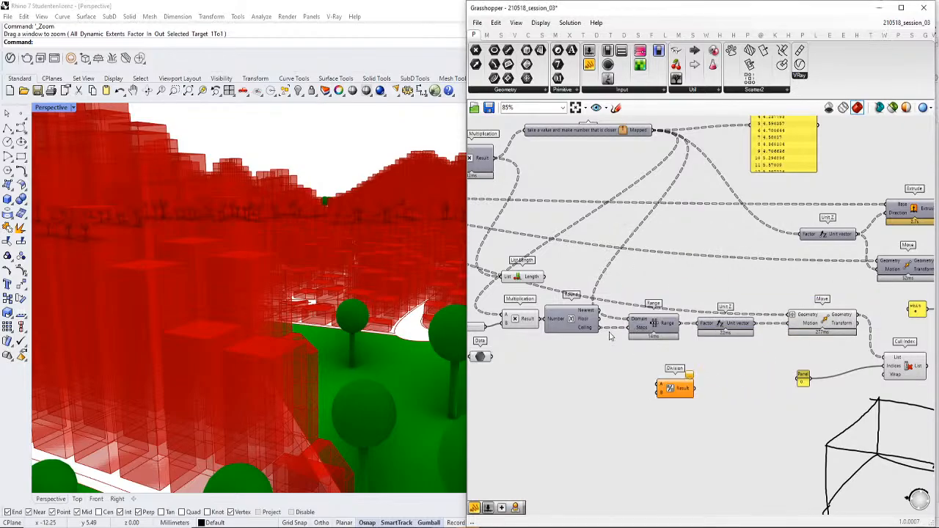
{"action": "left_click_drag", "start_coordinate": [626, 364], "coordinate": [658, 393]}
{"action": "left_click_drag", "start_coordinate": [656, 384], "coordinate": [651, 135]}
{"action": "scroll", "coordinate": [866, 367], "scroll_direction": "up", "scroll_amount": 3}
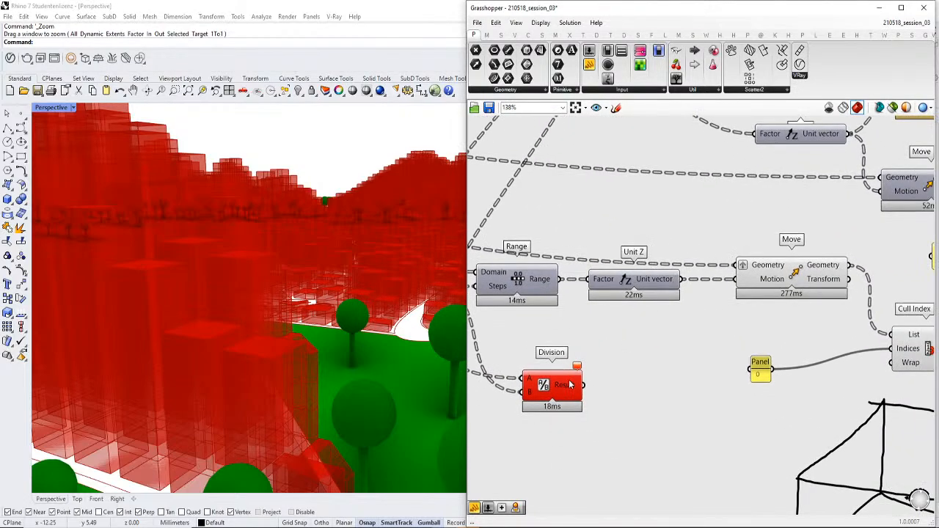
Check the error reported on the Division component and the data in its Result output.
{"action": "scroll", "coordinate": [566, 374], "scroll_direction": "down", "scroll_amount": 2}
{"action": "left_click", "coordinate": [659, 376]}
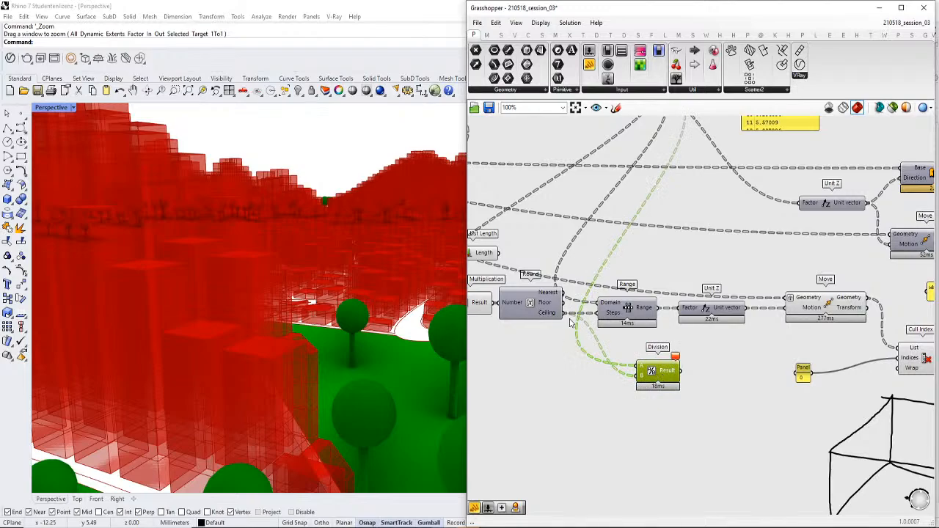
{"action": "mouse_move", "coordinate": [676, 364]}
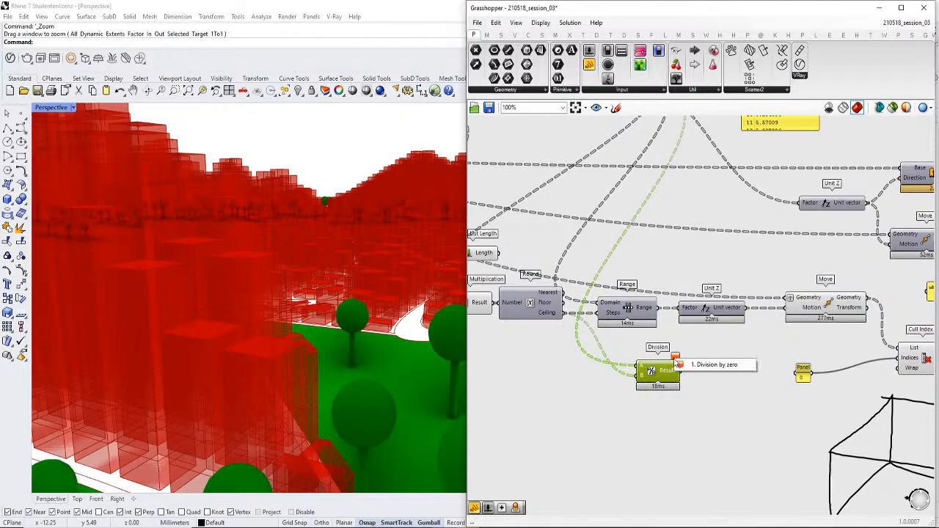
{"action": "left_click", "coordinate": [671, 345]}
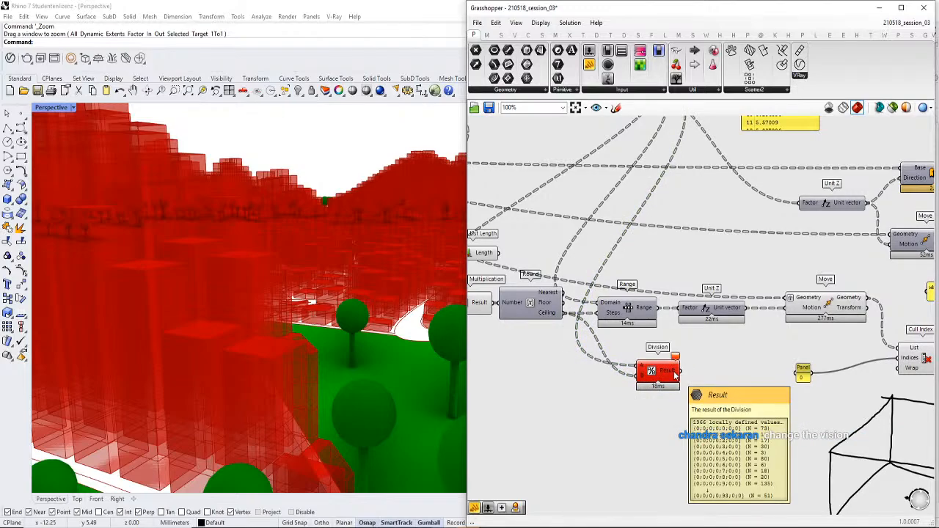
Add a panel beside Division, connect the Result output to it, enlarge it and look through the listed values.
{"action": "right_click_drag", "start_coordinate": [675, 372], "coordinate": [646, 372]}
{"action": "double_click", "coordinate": [664, 403]}
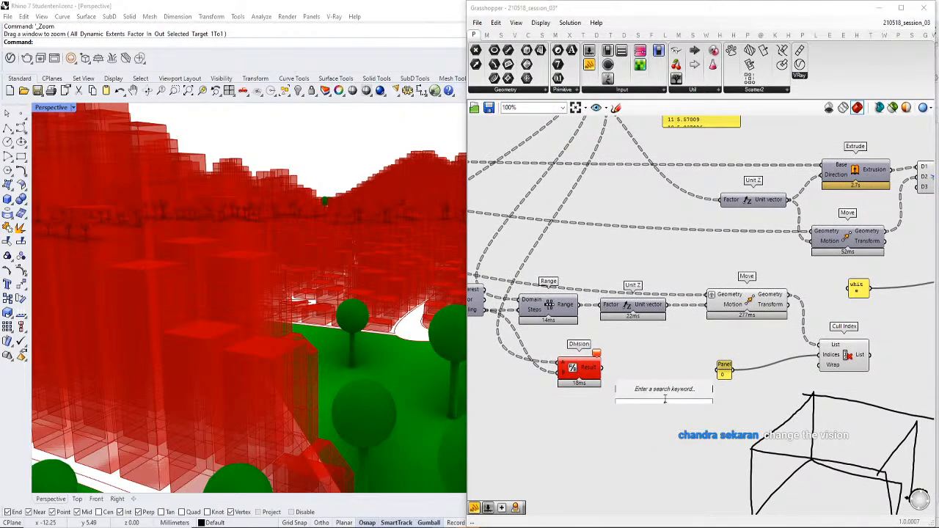
{"action": "type", "text": "panel"}
{"action": "key", "text": "Return"}
{"action": "left_click_drag", "start_coordinate": [603, 368], "coordinate": [626, 400]}
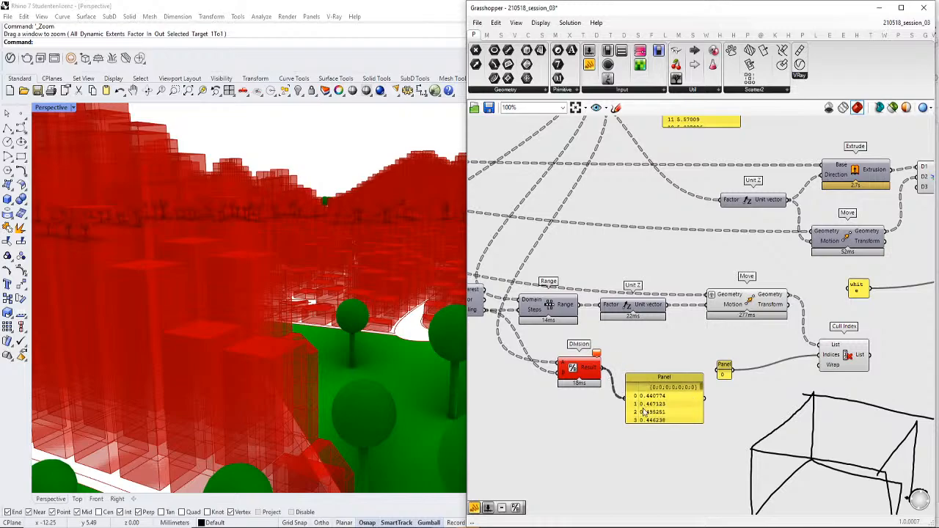
{"action": "left_click_drag", "start_coordinate": [664, 423], "coordinate": [670, 495]}
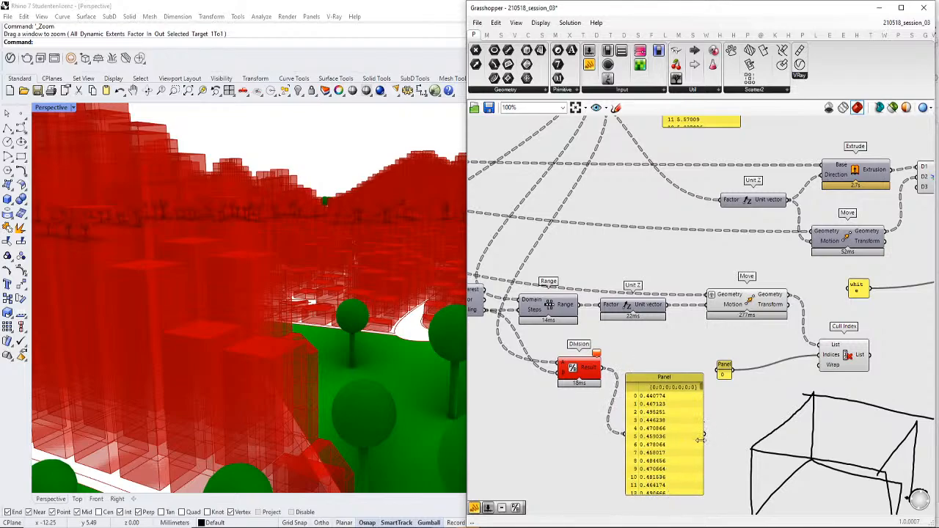
{"action": "scroll", "coordinate": [703, 394], "scroll_direction": "down", "scroll_amount": 3}
{"action": "scroll", "coordinate": [703, 394], "scroll_direction": "down", "scroll_amount": 6}
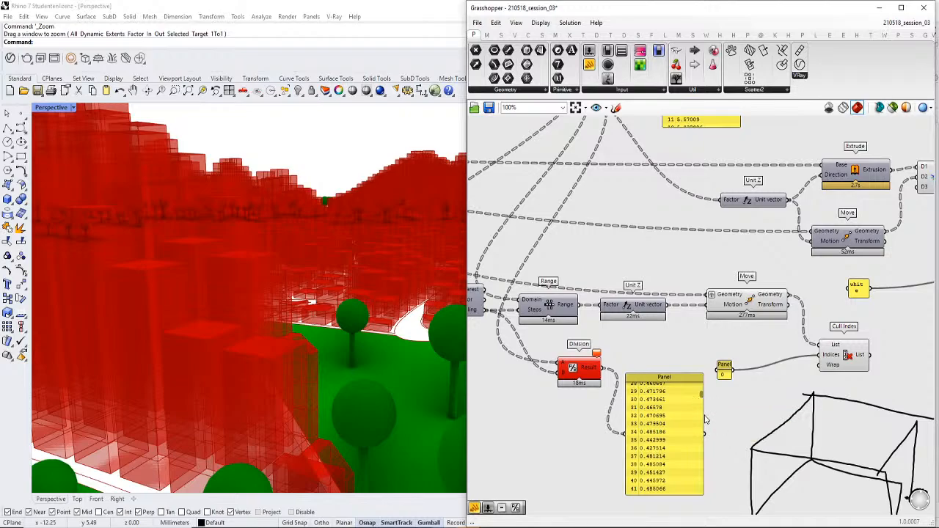
Delete the panel attached to the Division component's Result output.
{"action": "left_click", "coordinate": [698, 417]}
{"action": "key", "text": "Delete"}
{"action": "right_click_drag", "start_coordinate": [378, 257], "coordinate": [329, 325]}
{"action": "right_click_drag", "start_coordinate": [896, 258], "coordinate": [707, 304]}
{"action": "scroll", "coordinate": [707, 304], "scroll_direction": "down", "scroll_amount": 2}
{"action": "right_click_drag", "start_coordinate": [896, 261], "coordinate": [809, 249]}
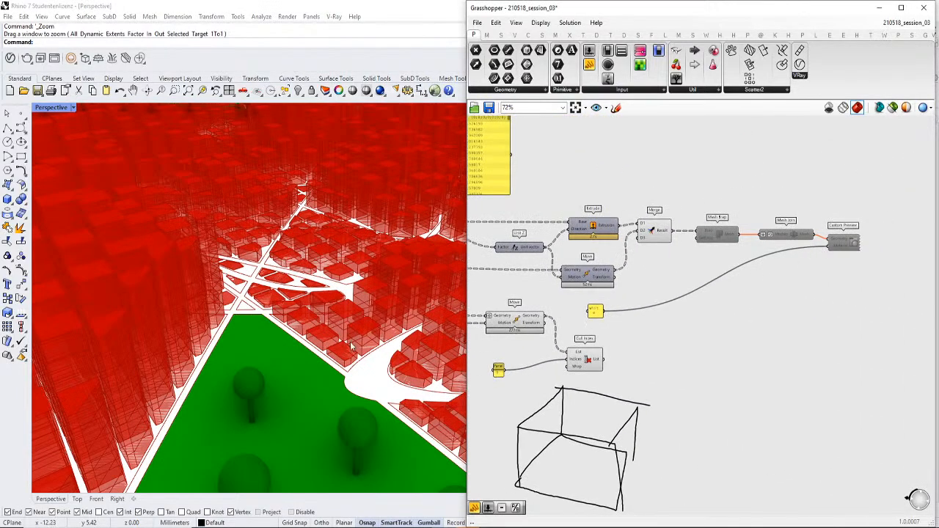
Wire Cull Index's List output into Custom Preview's Geometry input and enable the Custom Preview component to inspect the floor slabs.
{"action": "left_click", "coordinate": [57, 110]}
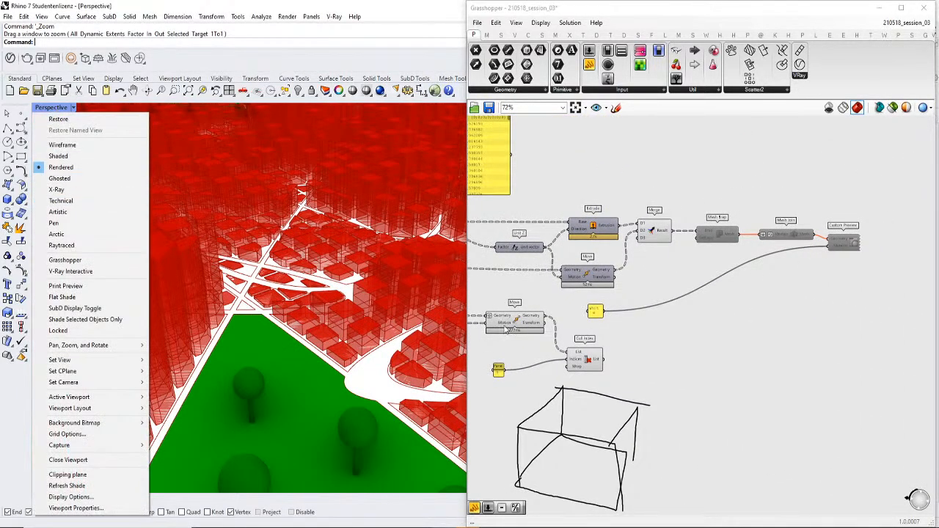
{"action": "right_click_drag", "start_coordinate": [646, 320], "coordinate": [710, 292]}
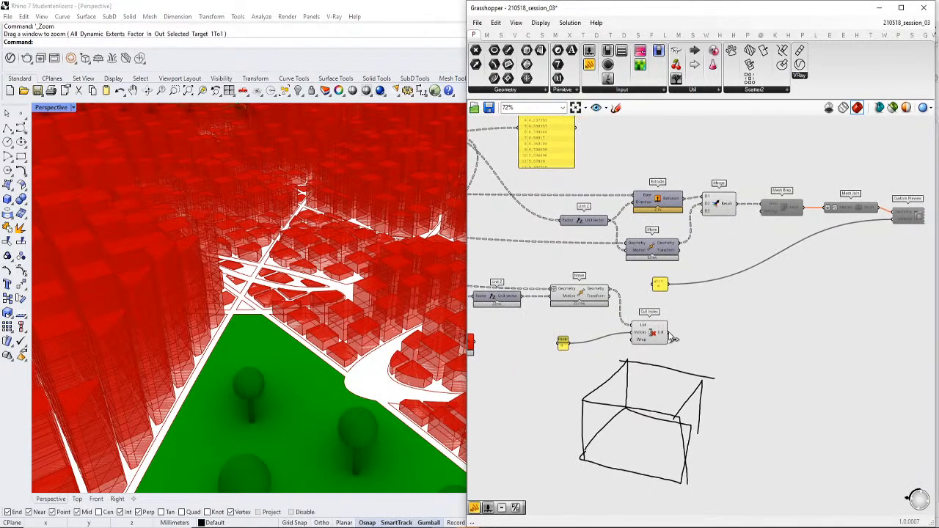
{"action": "left_click_drag", "start_coordinate": [665, 332], "coordinate": [898, 215]}
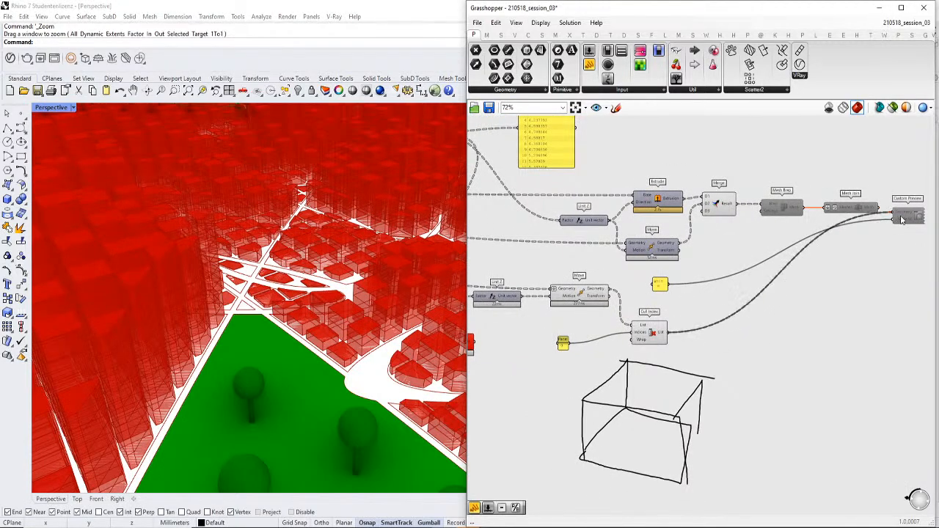
{"action": "left_click", "coordinate": [911, 216]}
{"action": "middle_click", "coordinate": [911, 217]}
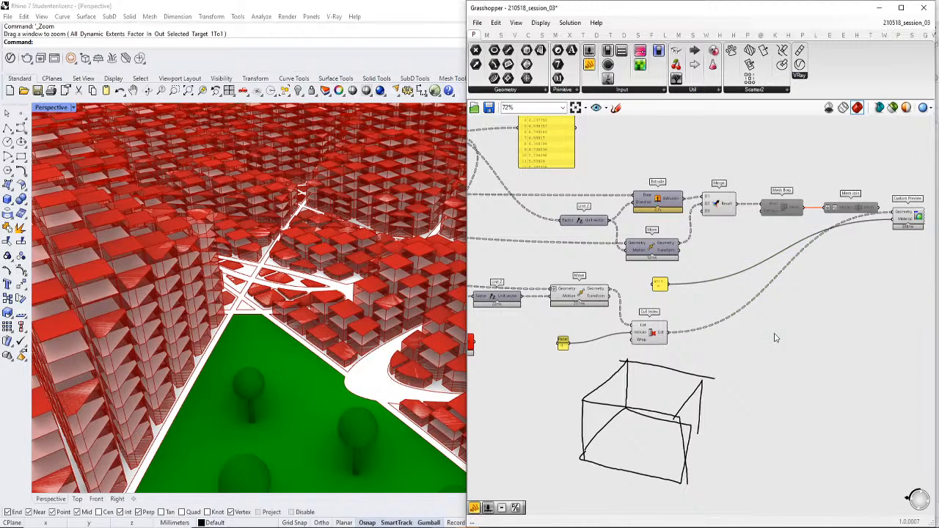
{"action": "right_click_drag", "start_coordinate": [301, 360], "coordinate": [286, 346]}
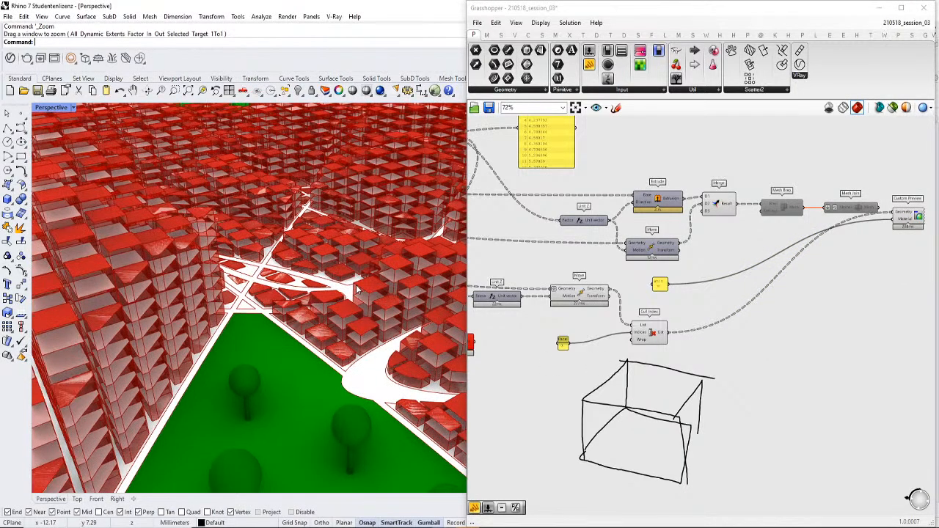
{"action": "scroll", "coordinate": [356, 285], "scroll_direction": "down", "scroll_amount": 2}
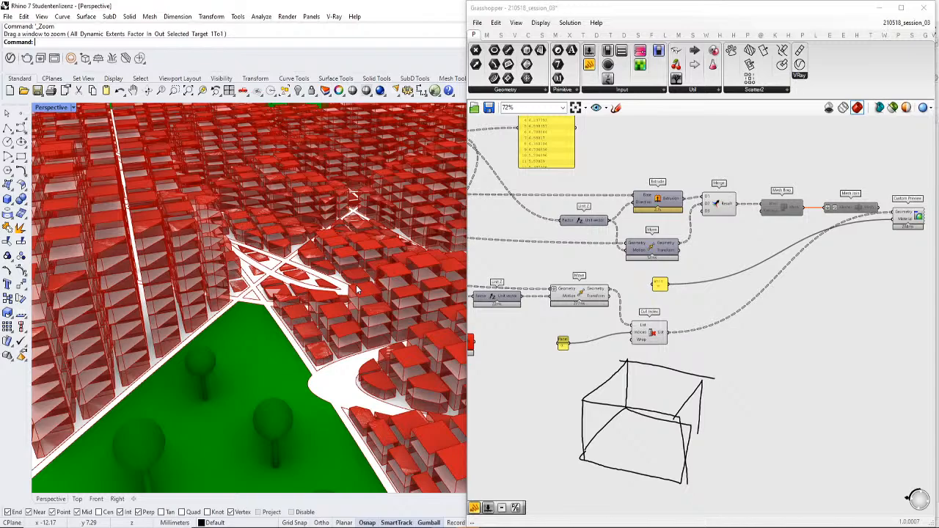
{"action": "scroll", "coordinate": [358, 289], "scroll_direction": "down", "scroll_amount": 4}
Add a Mesh Brep component on the free canvas beside Cull Index.
{"action": "right_click_drag", "start_coordinate": [817, 292], "coordinate": [799, 298]}
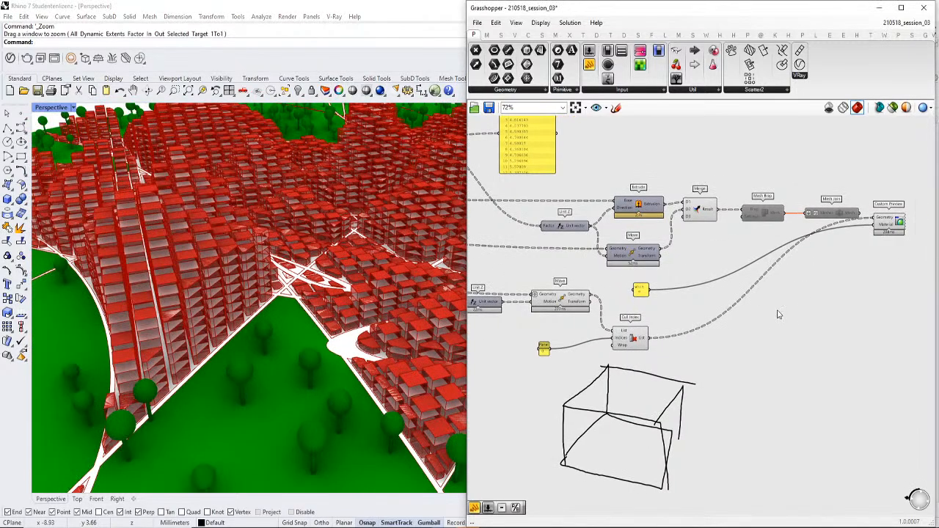
{"action": "double_click", "coordinate": [739, 350]}
{"action": "type", "text": "me"}
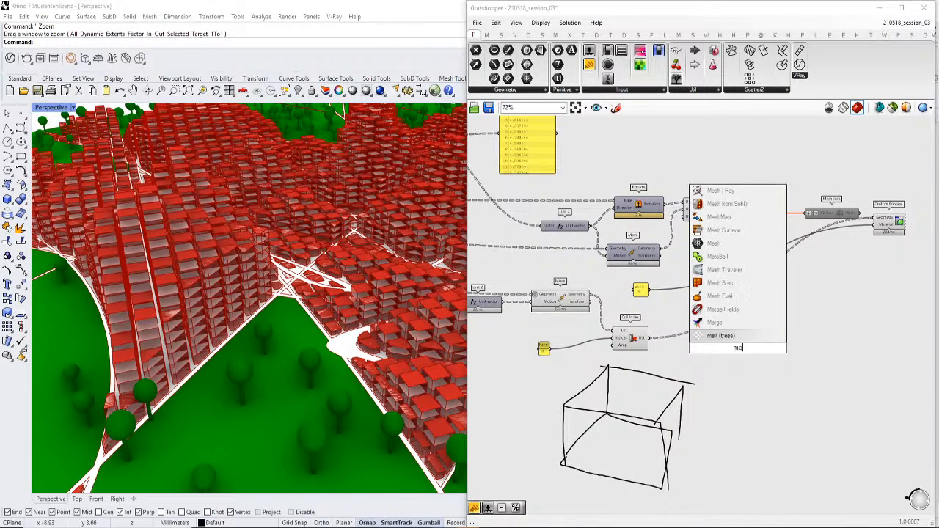
{"action": "type", "text": "sh"}
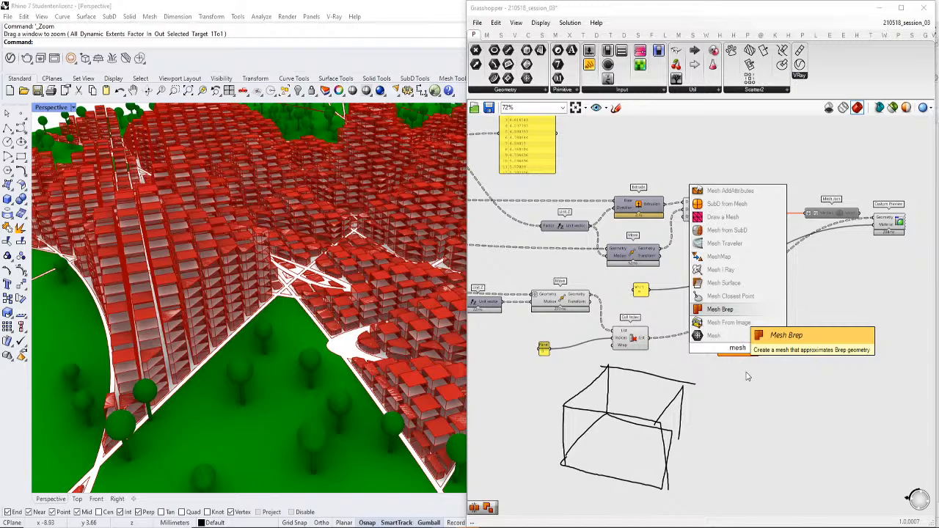
{"action": "key", "text": "Return"}
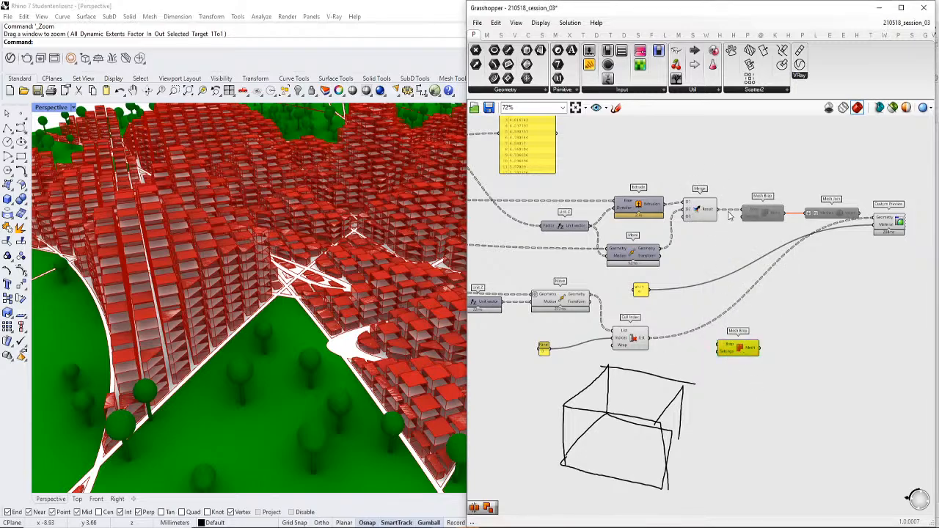
Feed Cull Index's List output into the existing upper Mesh Brep, replacing Merge, and connect Mesh Join's output to Custom Preview's Geometry input.
{"action": "left_click_drag", "start_coordinate": [742, 213], "coordinate": [648, 338]}
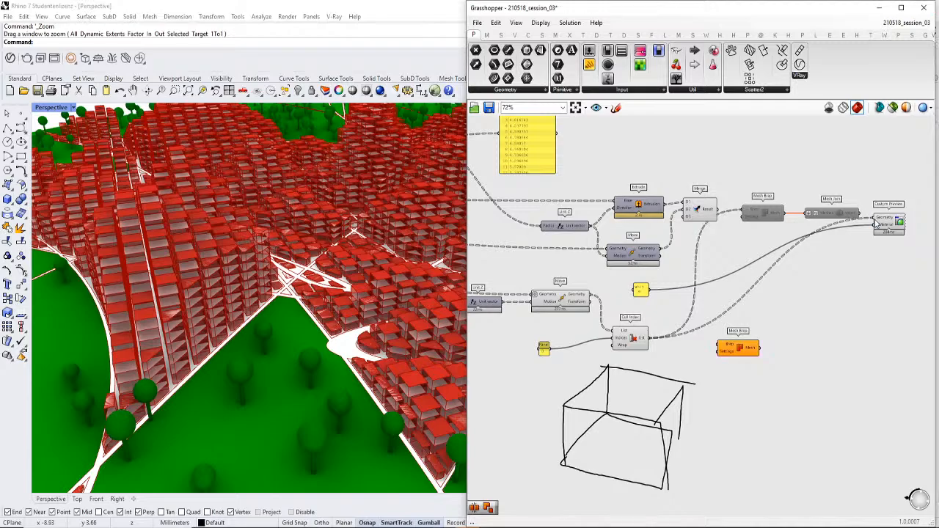
{"action": "left_click_drag", "start_coordinate": [776, 167], "coordinate": [891, 275]}
{"action": "left_click_drag", "start_coordinate": [875, 224], "coordinate": [876, 223]}
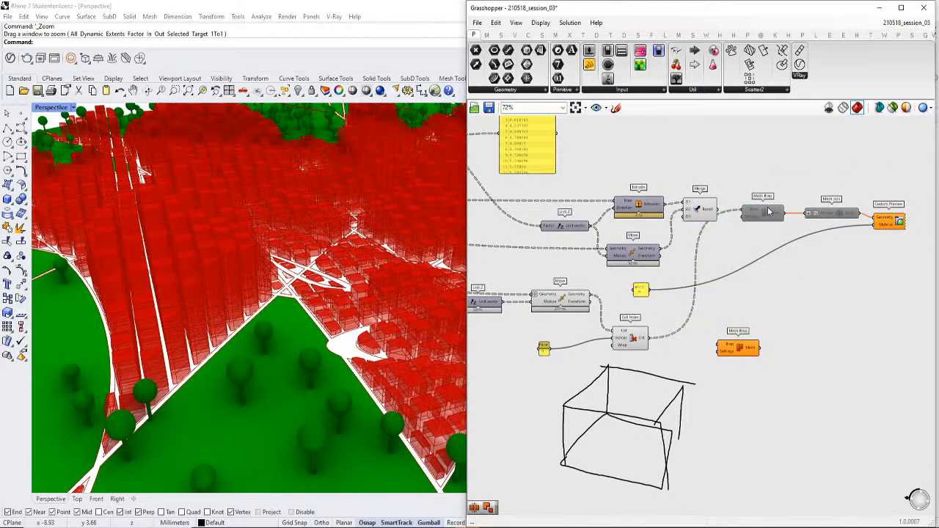
Enable the upper Mesh Brep and Mesh Join components and hide their own previews.
{"action": "middle_click", "coordinate": [761, 209]}
{"action": "left_click", "coordinate": [785, 210]}
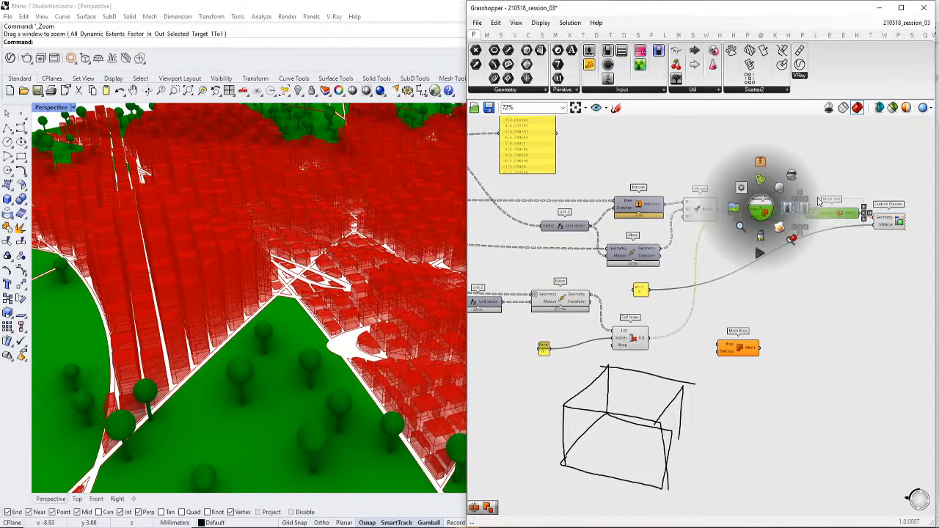
{"action": "scroll", "coordinate": [395, 292], "scroll_direction": "up", "scroll_amount": 3}
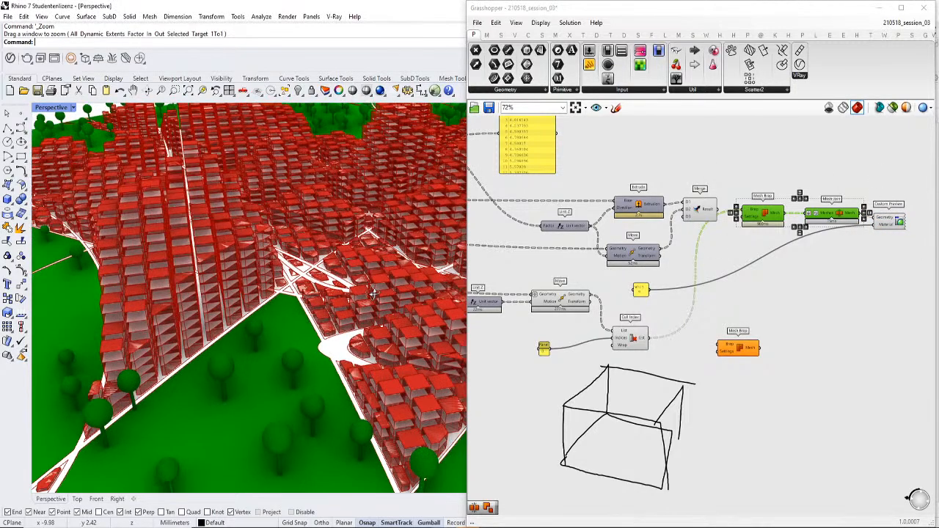
{"action": "left_click", "coordinate": [871, 254]}
Hide the previews of Cull Index, Merge and the lower Move component so only the custom preview shows.
{"action": "left_click", "coordinate": [637, 337]}
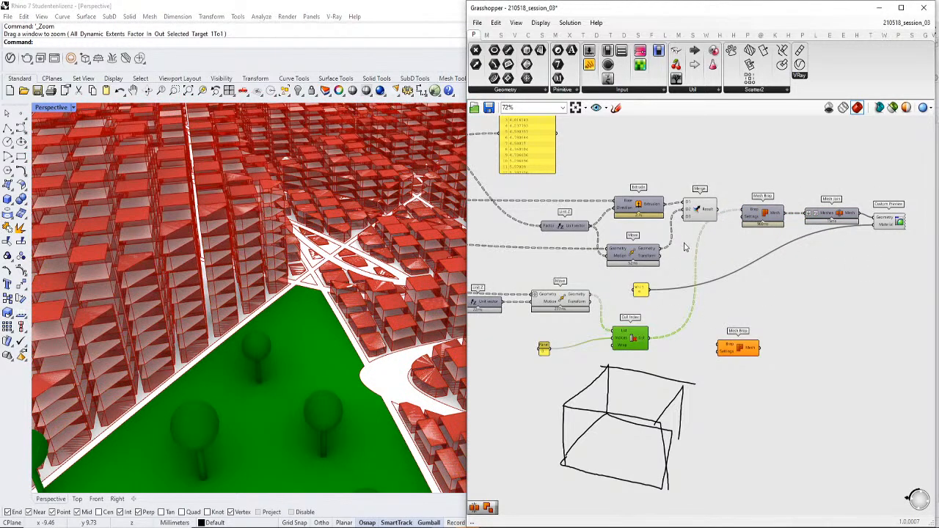
{"action": "left_click", "coordinate": [699, 210]}
{"action": "right_click_drag", "start_coordinate": [345, 294], "coordinate": [269, 321]}
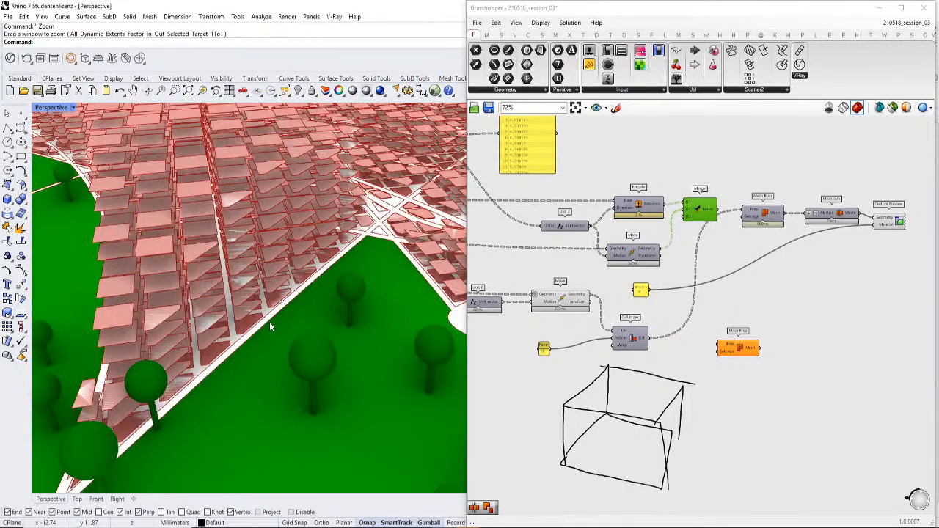
{"action": "scroll", "coordinate": [270, 321], "scroll_direction": "up", "scroll_amount": 1}
{"action": "scroll", "coordinate": [203, 318], "scroll_direction": "up", "scroll_amount": 3}
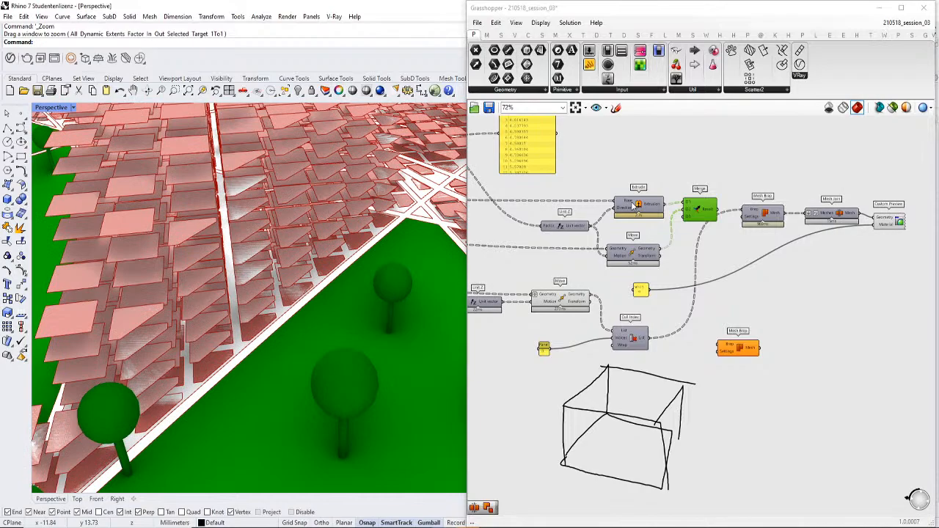
{"action": "left_click", "coordinate": [565, 301]}
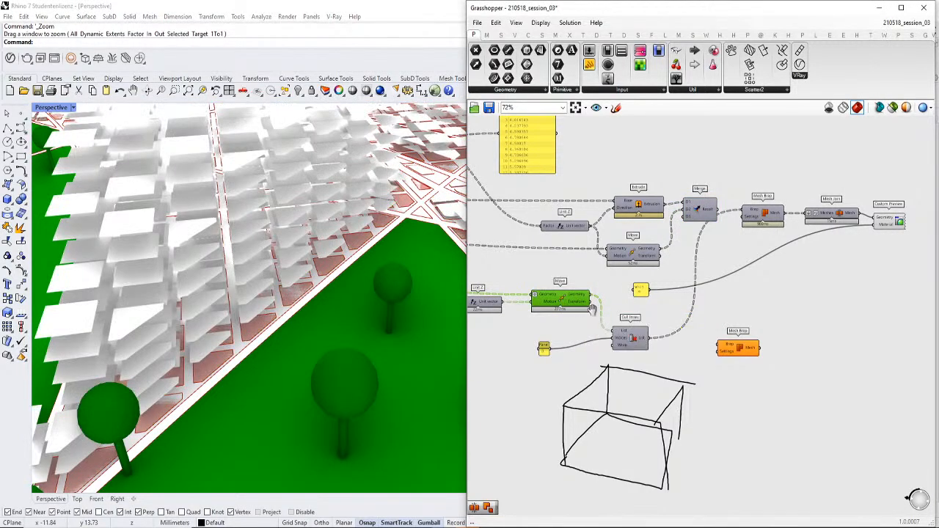
Add an Extrude component near Division and connect the lower Move's Geometry output to its Base input.
{"action": "right_click_drag", "start_coordinate": [587, 323], "coordinate": [721, 361]}
{"action": "scroll", "coordinate": [299, 325], "scroll_direction": "down", "scroll_amount": 3}
{"action": "scroll", "coordinate": [710, 334], "scroll_direction": "up", "scroll_amount": 2}
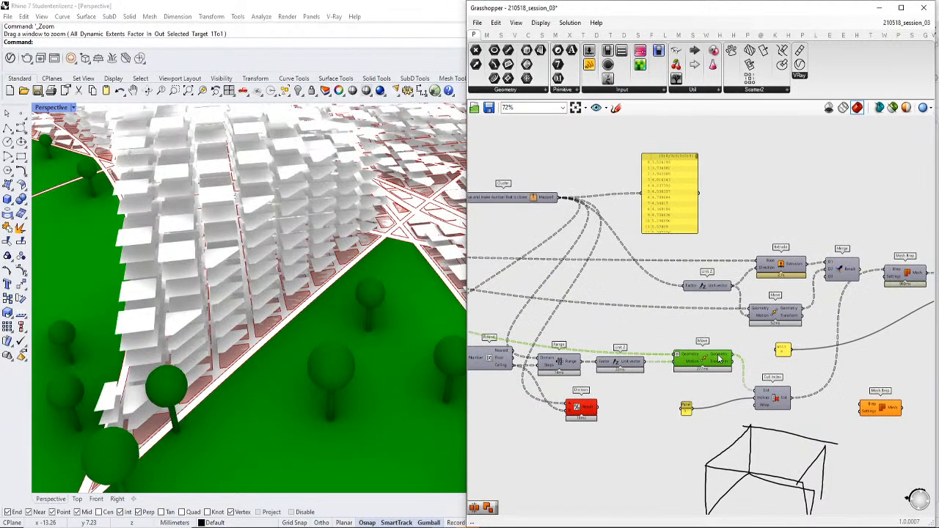
{"action": "double_click", "coordinate": [642, 410]}
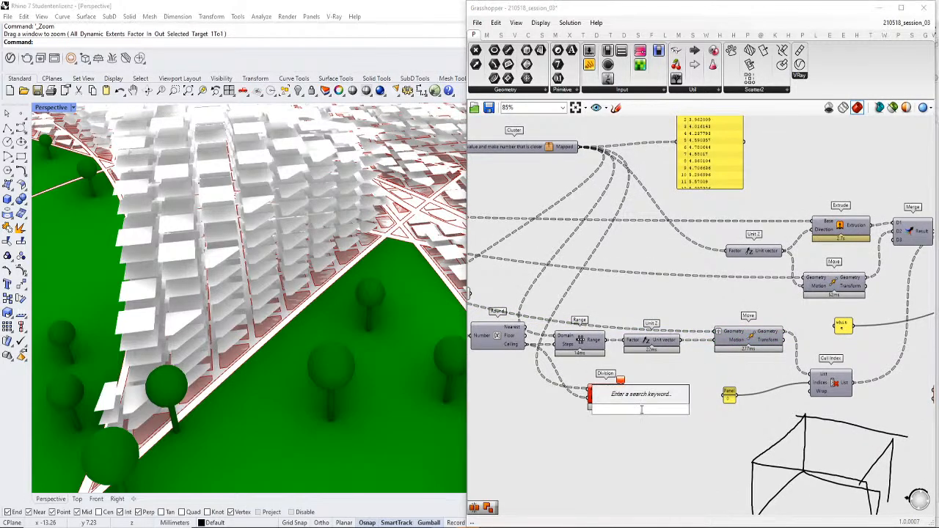
{"action": "type", "text": "extru"}
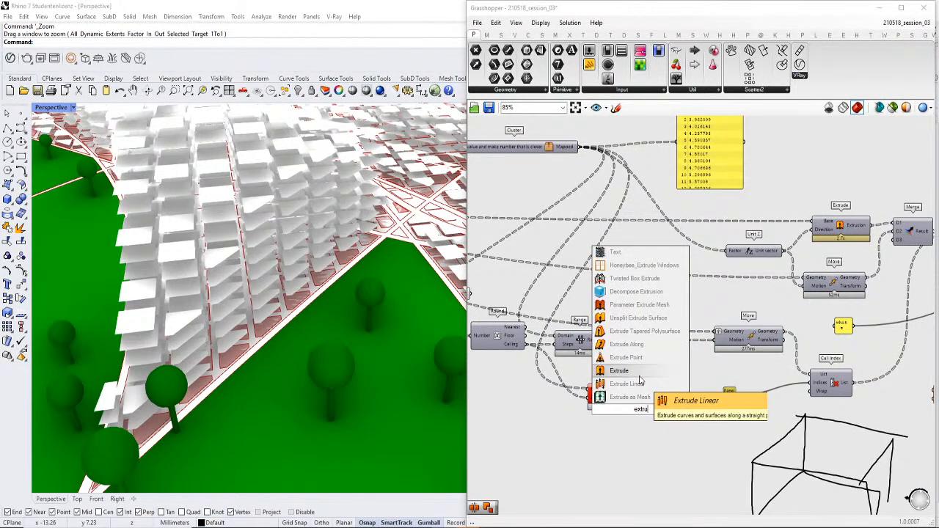
{"action": "left_click", "coordinate": [621, 371]}
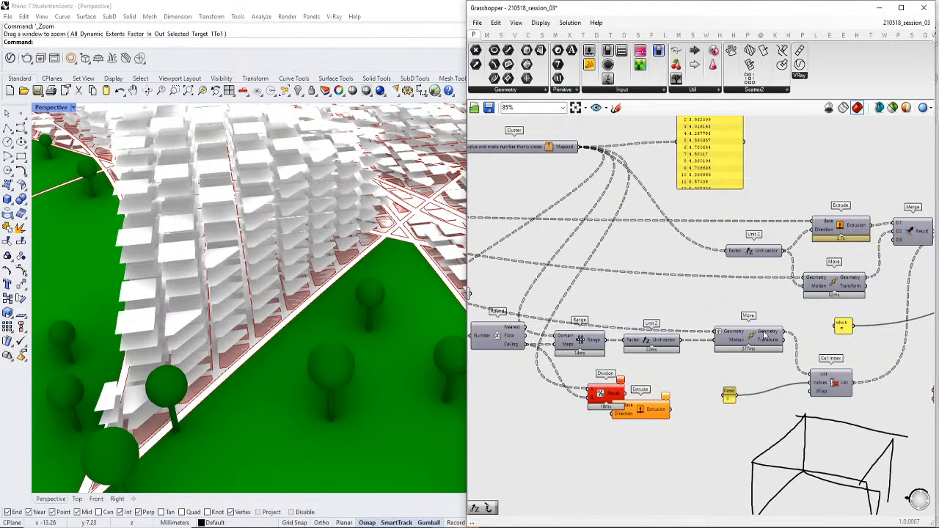
{"action": "left_click", "coordinate": [766, 335]}
{"action": "left_click_drag", "start_coordinate": [785, 335], "coordinate": [676, 433]}
Add a Unit Z component below the new Extrude, wiring Division's Result to its Factor and its Unit vector to Extrude's Direction.
{"action": "double_click", "coordinate": [648, 433]}
{"action": "type", "text": "z"}
{"action": "left_click", "coordinate": [648, 424]}
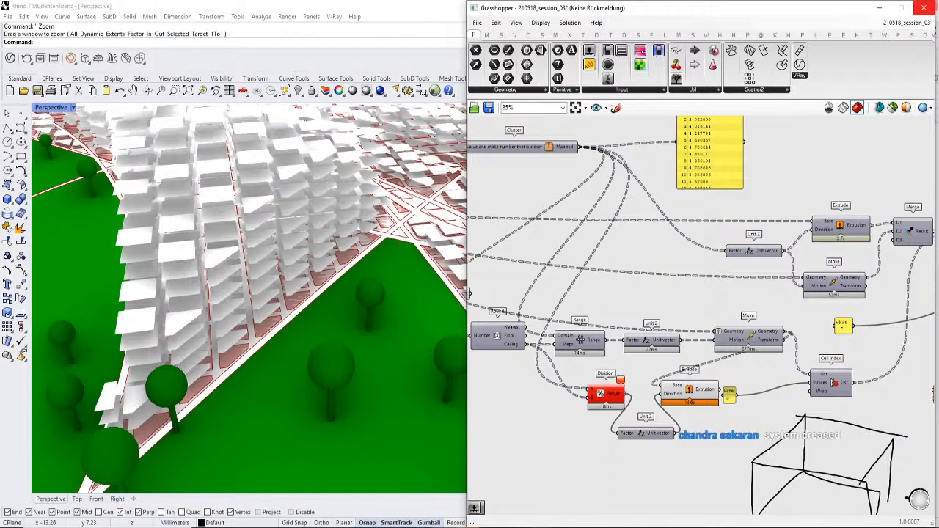
Switch to Task Manager, check the memory and CPU performance and the running processes, and minimize it.
{"action": "left_click", "coordinate": [540, 527]}
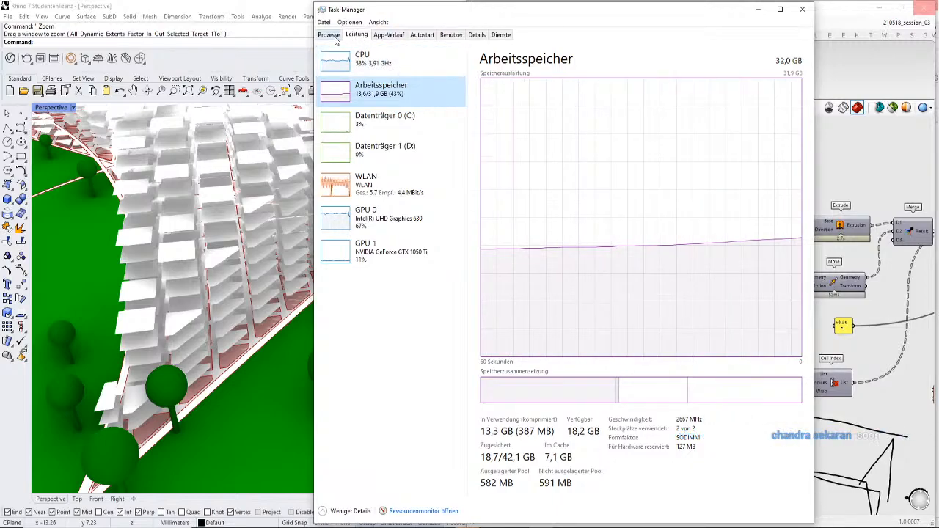
{"action": "left_click", "coordinate": [358, 62]}
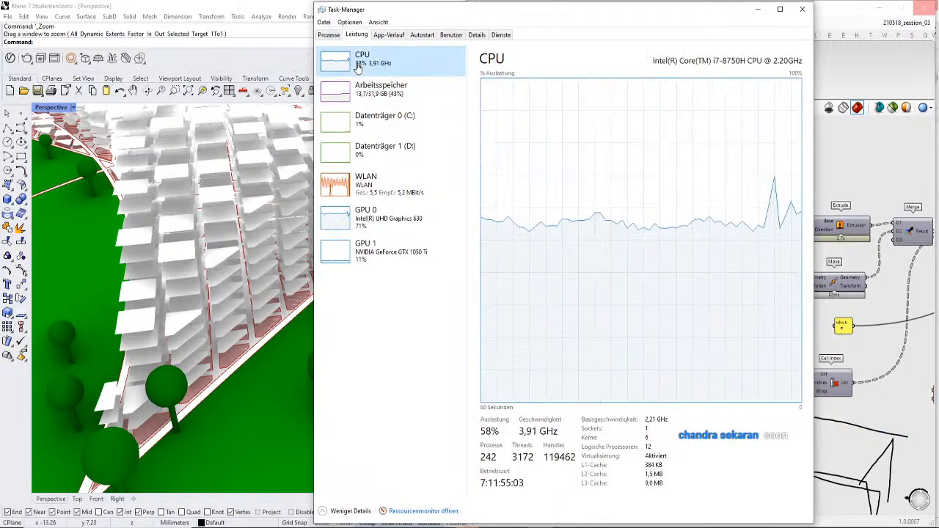
{"action": "left_click", "coordinate": [330, 36]}
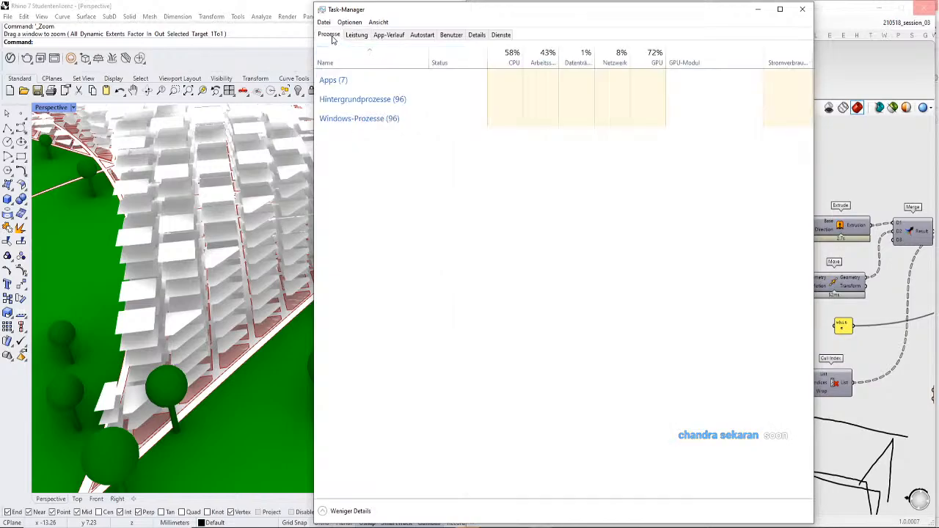
{"action": "left_click", "coordinate": [756, 10]}
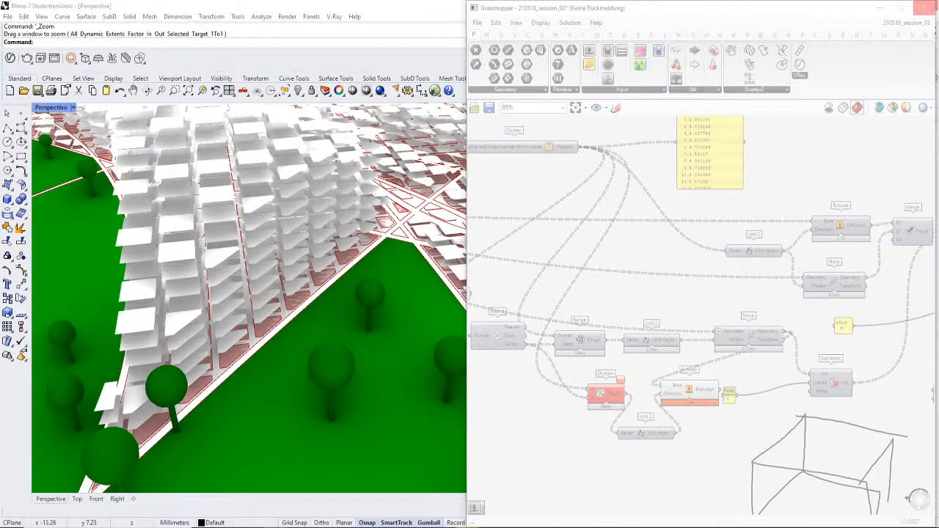
Reopen Task Manager, check the CPU load again and minimize the window.
{"action": "key", "text": "ctrl+shift+Escape"}
{"action": "left_click", "coordinate": [358, 37]}
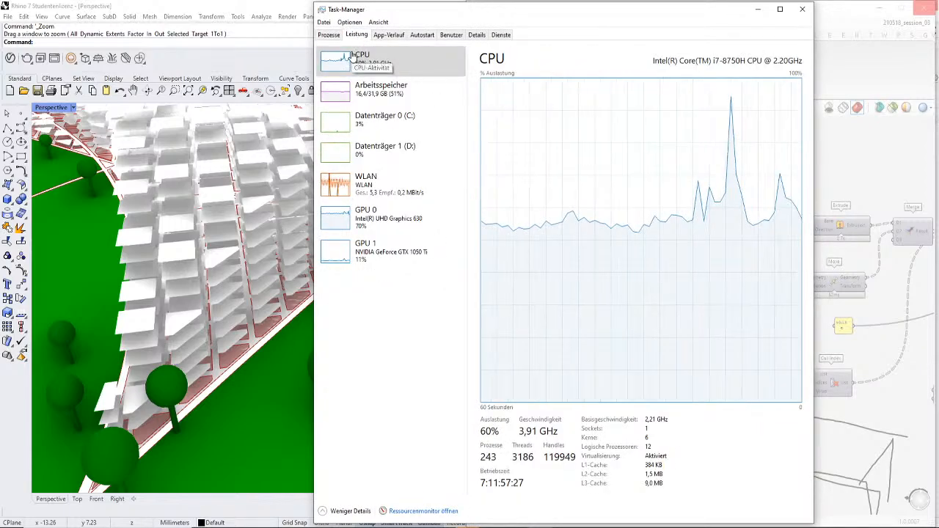
{"action": "left_click", "coordinate": [758, 10]}
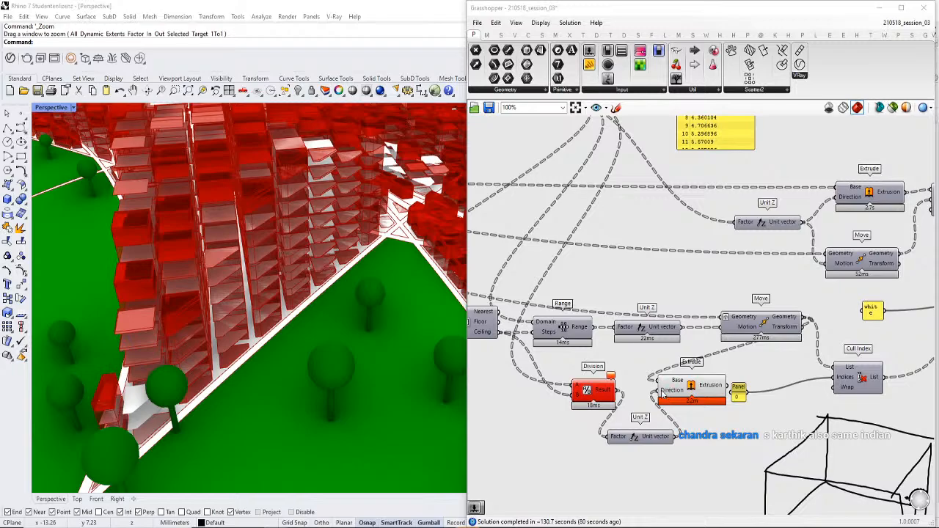
Disconnect the Unit Z vector from the new Extrude's Direction input and save the definition.
{"action": "mouse_move", "coordinate": [662, 394]}
{"action": "left_click_drag", "start_coordinate": [662, 395], "coordinate": [679, 441]}
{"action": "right_click_drag", "start_coordinate": [695, 438], "coordinate": [664, 421]}
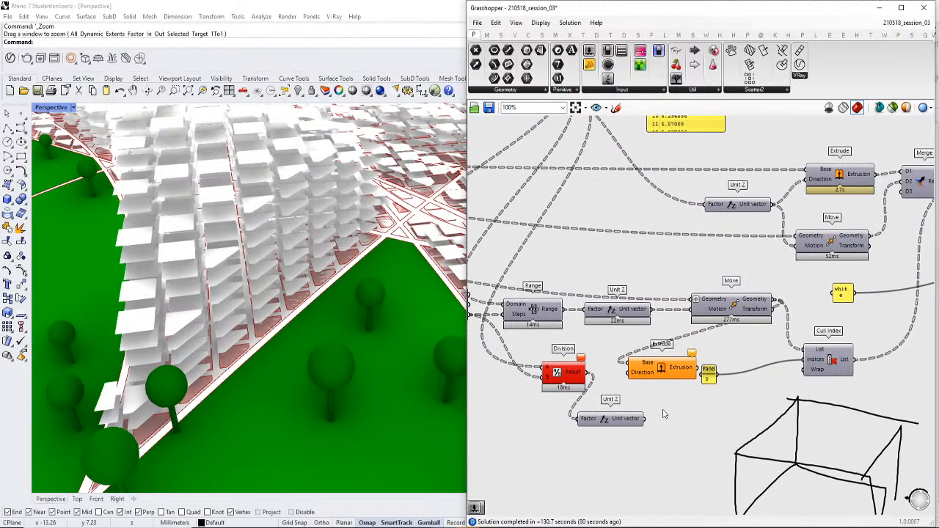
{"action": "scroll", "coordinate": [620, 345], "scroll_direction": "down", "scroll_amount": 5}
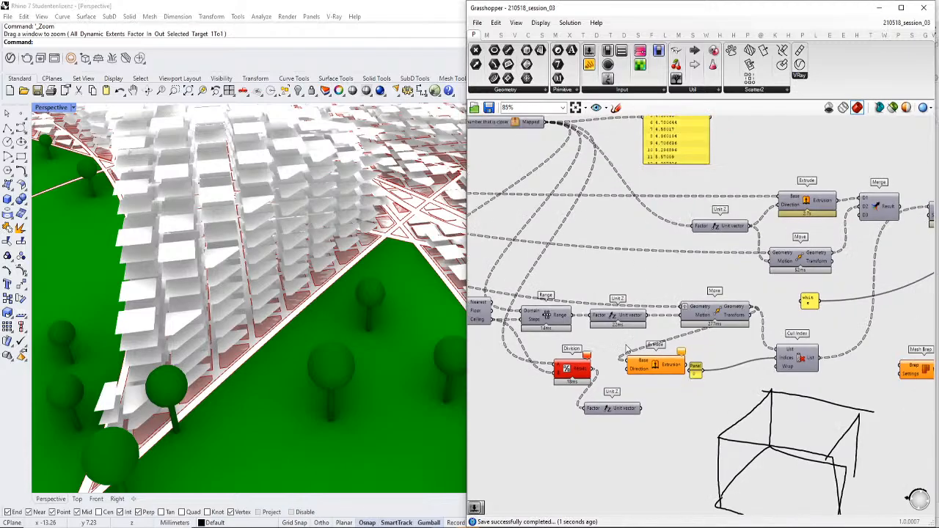
Set the Number Slider feeding the Circle's Radius and the Rectangle's sizes to 10.
{"action": "scroll", "coordinate": [639, 298], "scroll_direction": "down", "scroll_amount": 3}
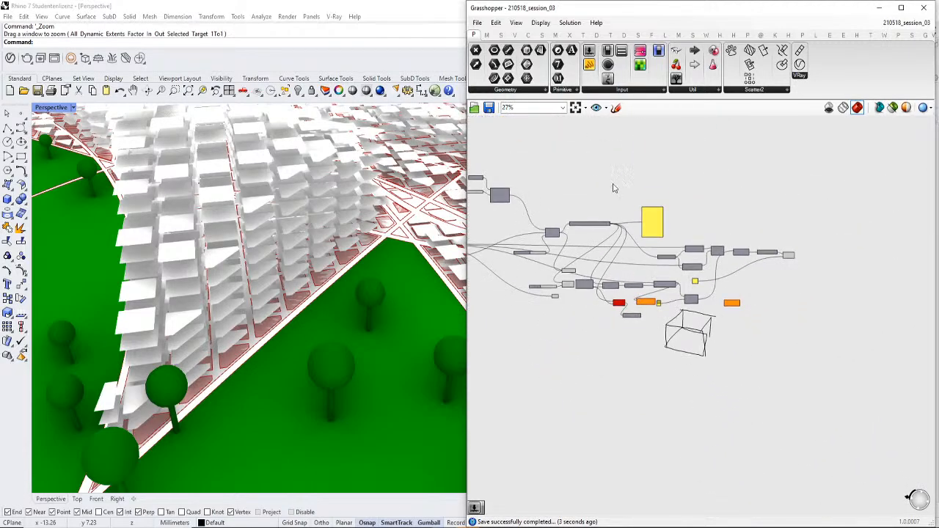
{"action": "scroll", "coordinate": [697, 283], "scroll_direction": "down", "scroll_amount": 2}
{"action": "scroll", "coordinate": [697, 282], "scroll_direction": "up", "scroll_amount": 6}
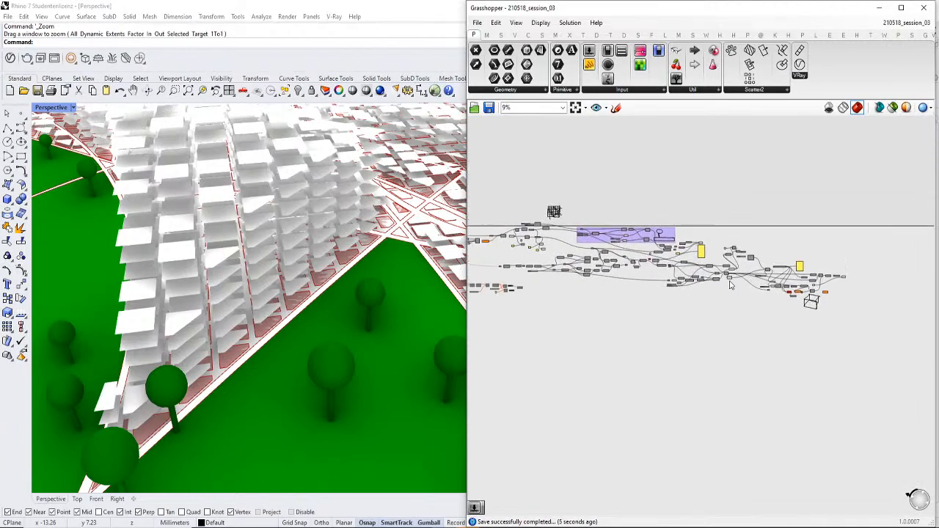
{"action": "scroll", "coordinate": [658, 239], "scroll_direction": "up", "scroll_amount": 8}
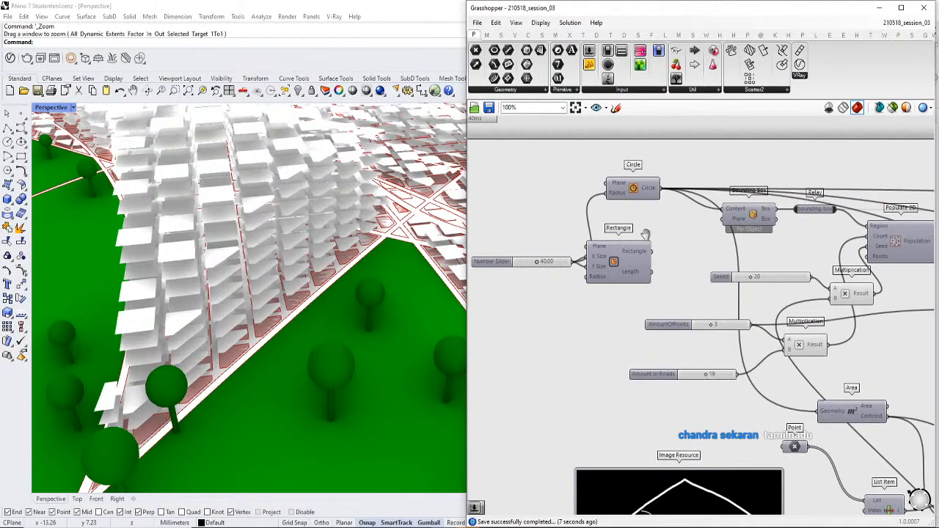
{"action": "double_click", "coordinate": [655, 247]}
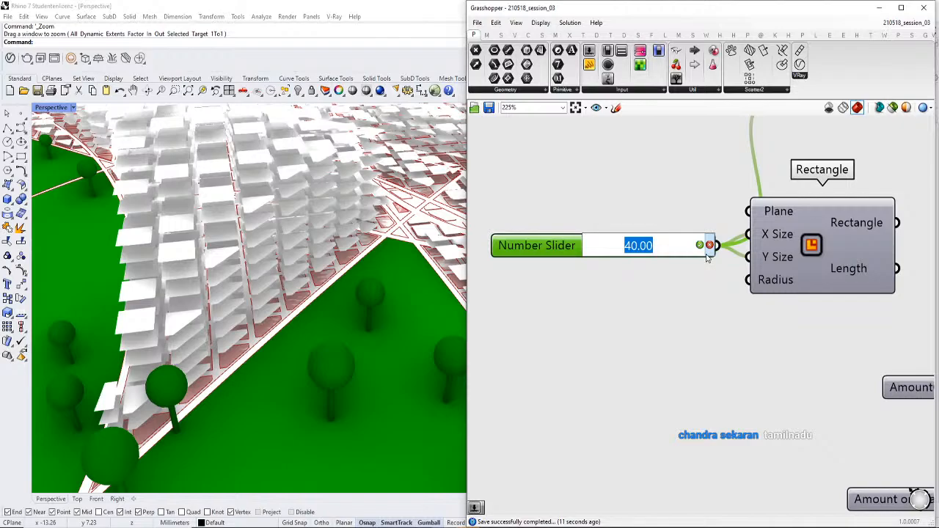
{"action": "type", "text": "10"}
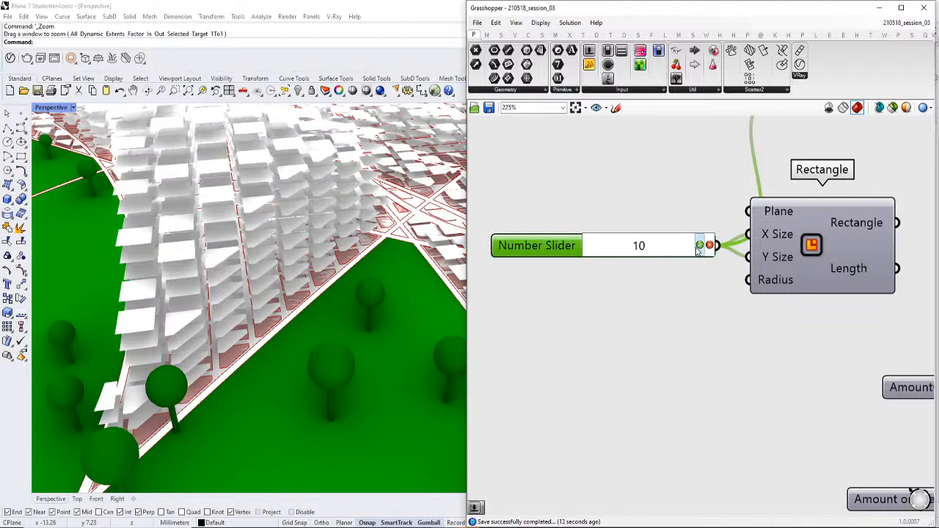
{"action": "key", "text": "Return"}
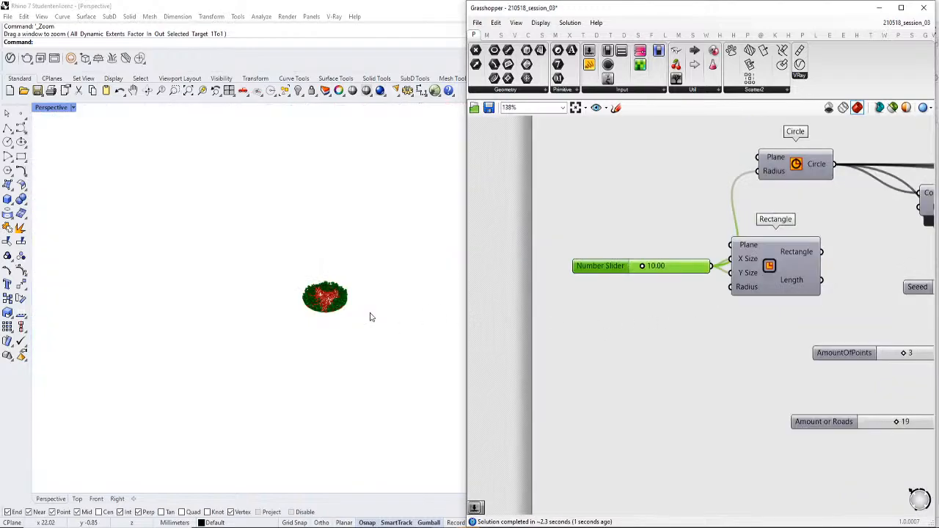
{"action": "scroll", "coordinate": [254, 276], "scroll_direction": "up", "scroll_amount": 5}
{"action": "scroll", "coordinate": [254, 276], "scroll_direction": "up", "scroll_amount": 2}
{"action": "right_click_drag", "start_coordinate": [254, 277], "coordinate": [253, 311]}
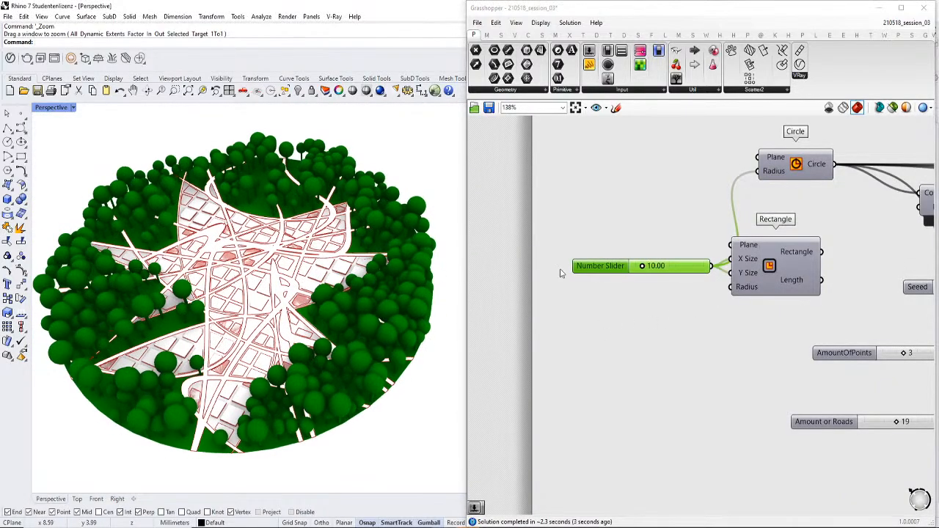
Reduce the Tree Amount slider that feeds the Count of the trees' Populate 2D component.
{"action": "scroll", "coordinate": [714, 265], "scroll_direction": "down", "scroll_amount": 4}
{"action": "right_click_drag", "start_coordinate": [814, 261], "coordinate": [740, 280]}
{"action": "scroll", "coordinate": [792, 290], "scroll_direction": "down", "scroll_amount": 3}
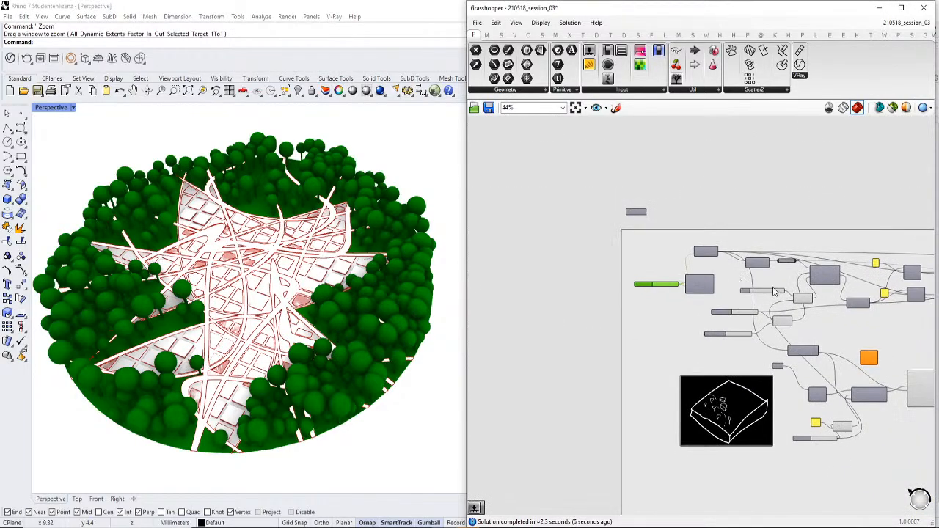
{"action": "scroll", "coordinate": [783, 291], "scroll_direction": "down", "scroll_amount": 2}
{"action": "scroll", "coordinate": [802, 297], "scroll_direction": "up", "scroll_amount": 3}
{"action": "right_click_drag", "start_coordinate": [803, 298], "coordinate": [729, 278]}
{"action": "scroll", "coordinate": [730, 278], "scroll_direction": "down", "scroll_amount": 3}
{"action": "right_click_drag", "start_coordinate": [926, 268], "coordinate": [763, 259]}
{"action": "scroll", "coordinate": [808, 257], "scroll_direction": "down", "scroll_amount": 1}
{"action": "right_click_drag", "start_coordinate": [873, 255], "coordinate": [514, 265]}
{"action": "scroll", "coordinate": [837, 236], "scroll_direction": "up", "scroll_amount": 2}
{"action": "scroll", "coordinate": [587, 200], "scroll_direction": "up", "scroll_amount": 8}
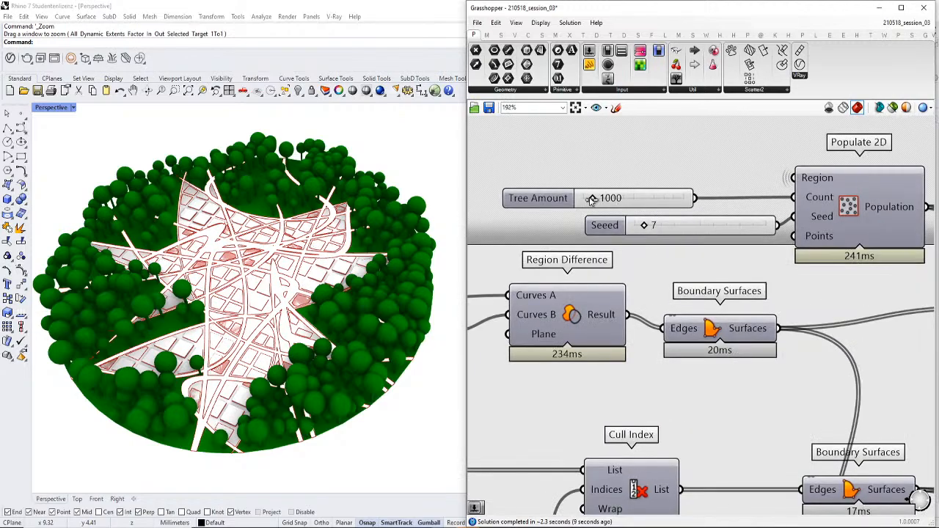
{"action": "left_click_drag", "start_coordinate": [591, 200], "coordinate": [577, 202]}
Set the GrideSizes slider to 0.42 and check the finer building grid in the viewport.
{"action": "scroll", "coordinate": [764, 237], "scroll_direction": "down", "scroll_amount": 11}
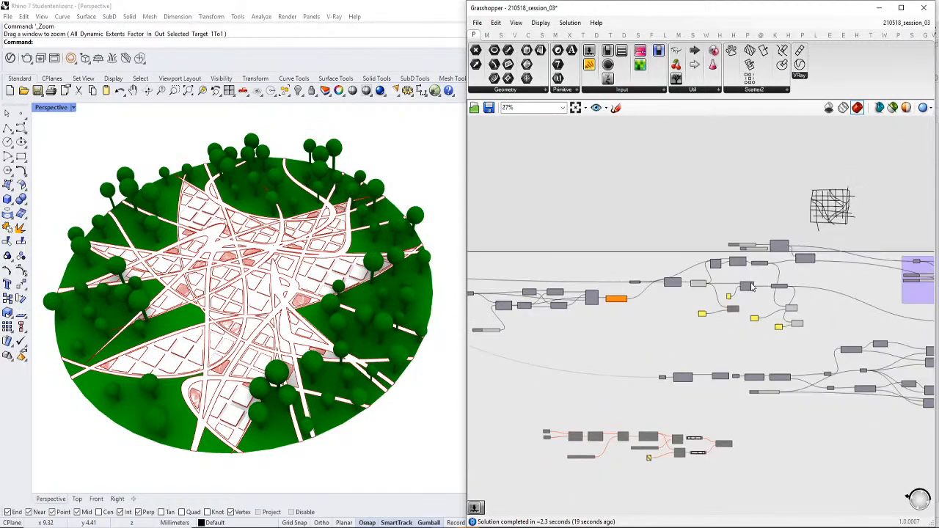
{"action": "scroll", "coordinate": [656, 399], "scroll_direction": "up", "scroll_amount": 5}
{"action": "right_click_drag", "start_coordinate": [692, 325], "coordinate": [531, 288]}
{"action": "scroll", "coordinate": [765, 341], "scroll_direction": "up", "scroll_amount": 8}
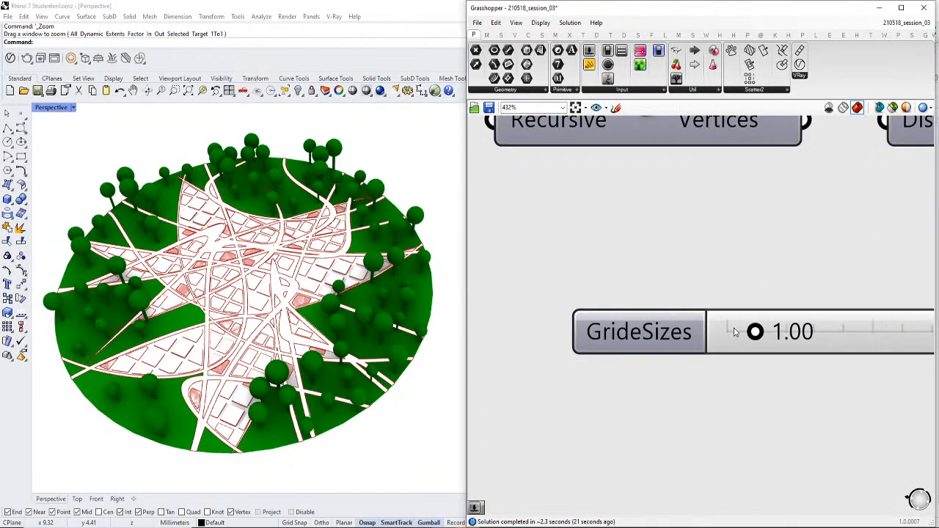
{"action": "left_click_drag", "start_coordinate": [750, 334], "coordinate": [746, 334]}
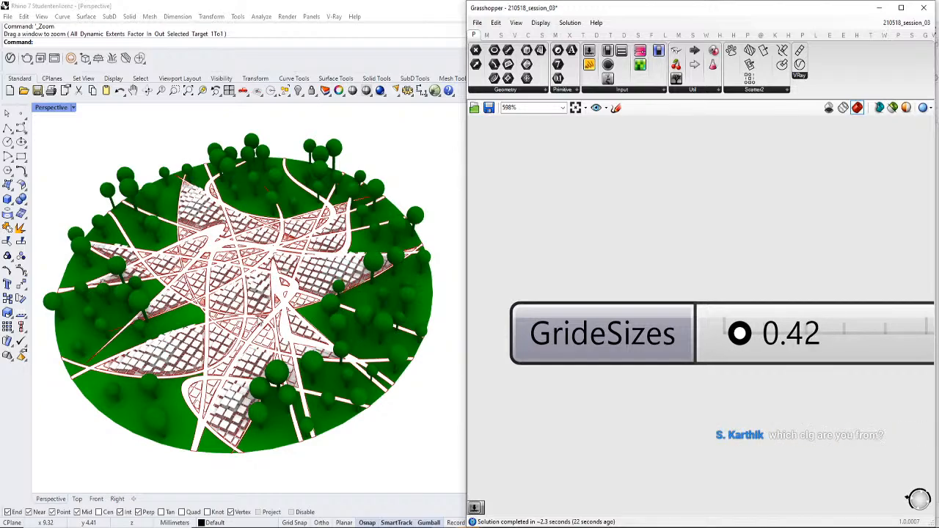
{"action": "scroll", "coordinate": [258, 319], "scroll_direction": "up", "scroll_amount": 5}
{"action": "right_click_drag", "start_coordinate": [318, 290], "coordinate": [317, 247]}
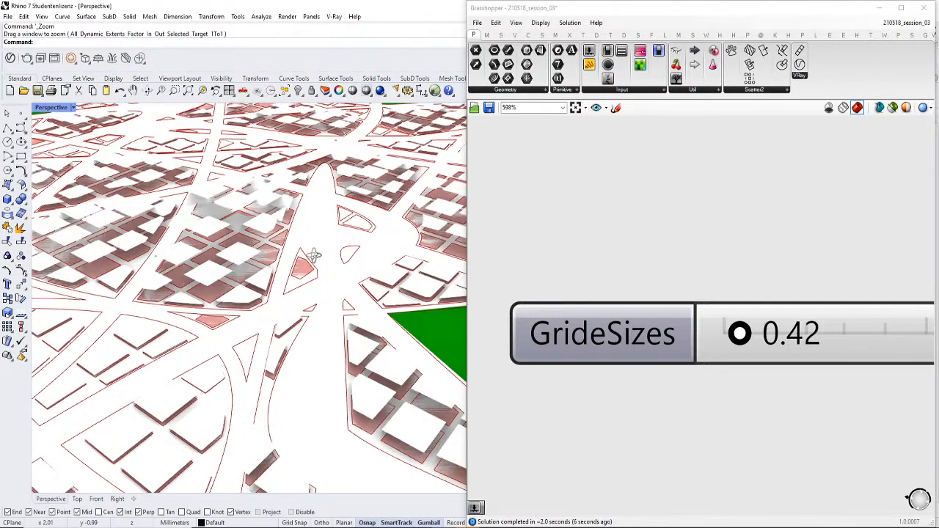
Set the Number Slider feeding B of the Multiplication before the Round component to 1.82.
{"action": "scroll", "coordinate": [727, 319], "scroll_direction": "down", "scroll_amount": 10}
{"action": "scroll", "coordinate": [727, 319], "scroll_direction": "up", "scroll_amount": 5}
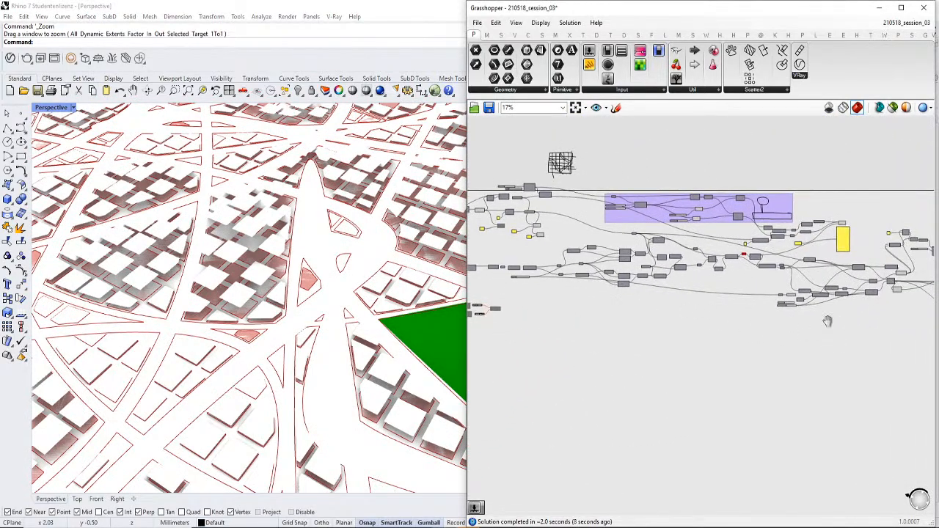
{"action": "scroll", "coordinate": [738, 307], "scroll_direction": "up", "scroll_amount": 4}
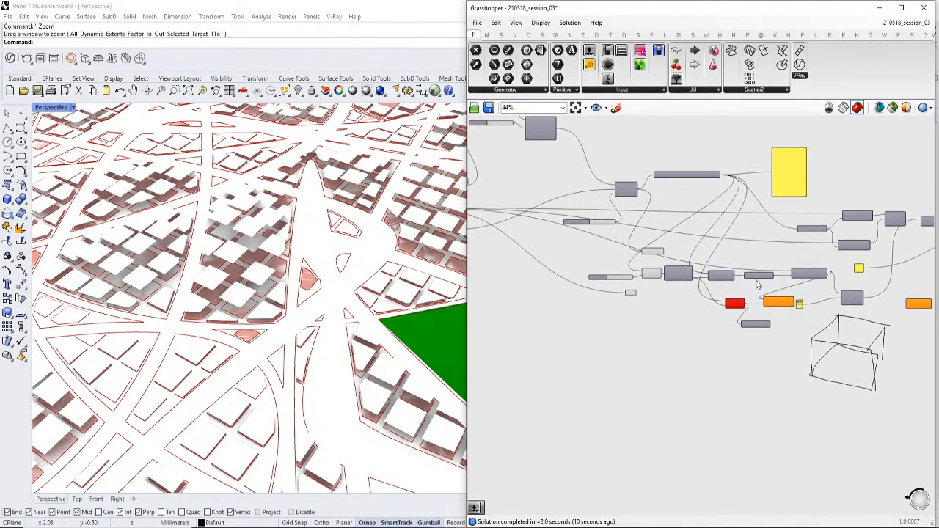
{"action": "right_click_drag", "start_coordinate": [767, 338], "coordinate": [739, 346]}
{"action": "scroll", "coordinate": [739, 346], "scroll_direction": "down", "scroll_amount": 2}
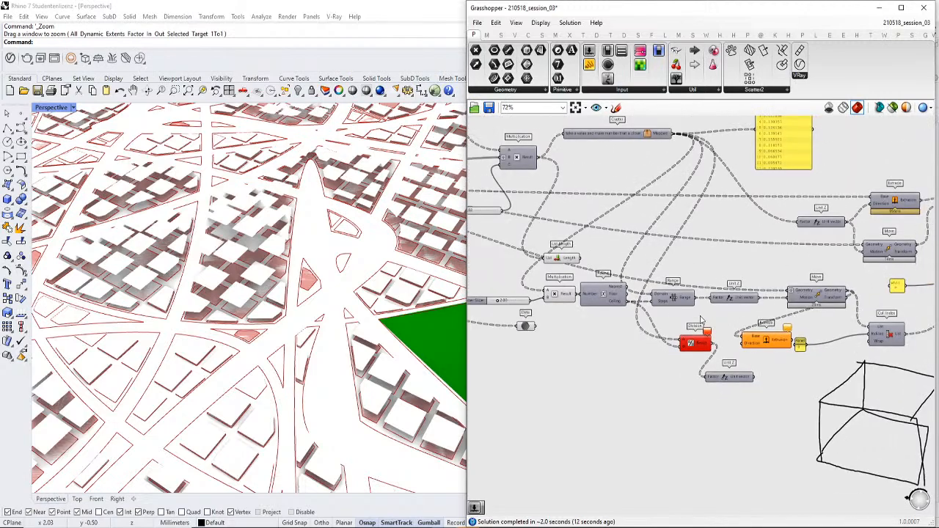
{"action": "scroll", "coordinate": [634, 311], "scroll_direction": "up", "scroll_amount": 2}
{"action": "right_click_drag", "start_coordinate": [634, 311], "coordinate": [823, 305]}
{"action": "scroll", "coordinate": [658, 297], "scroll_direction": "up", "scroll_amount": 3}
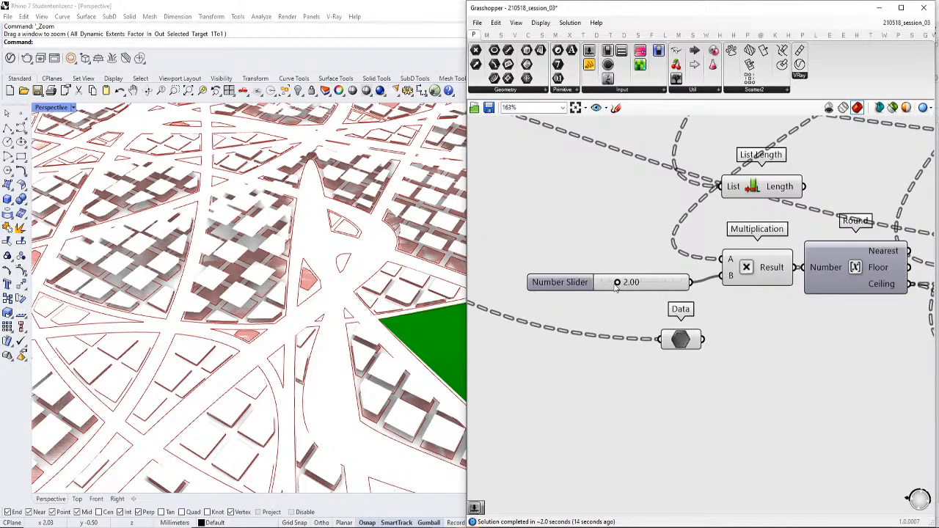
{"action": "mouse_move", "coordinate": [620, 286]}
{"action": "left_mouse_down"}
{"action": "mouse_move", "coordinate": [638, 285]}
{"action": "mouse_move", "coordinate": [613, 285]}
{"action": "left_mouse_up"}
Set the General Scale z height slider to 0.12 and check the building heights in the viewport.
{"action": "scroll", "coordinate": [613, 285], "scroll_direction": "down", "scroll_amount": 2}
{"action": "scroll", "coordinate": [724, 267], "scroll_direction": "up", "scroll_amount": 2}
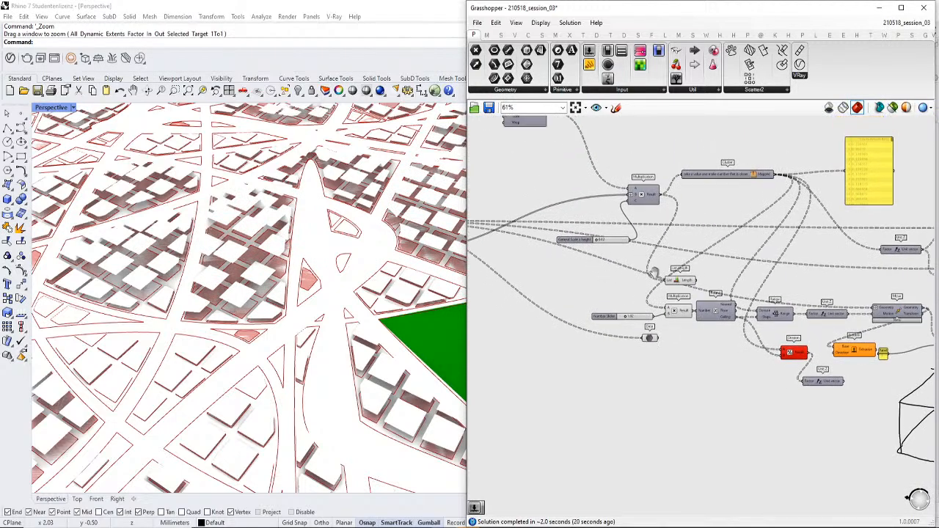
{"action": "scroll", "coordinate": [723, 267], "scroll_direction": "up", "scroll_amount": 1}
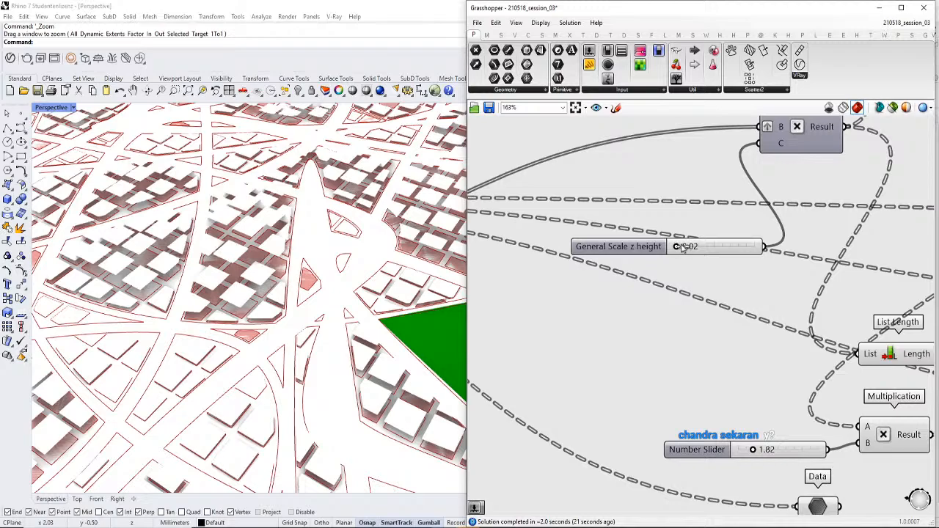
{"action": "left_click_drag", "start_coordinate": [683, 248], "coordinate": [687, 248]}
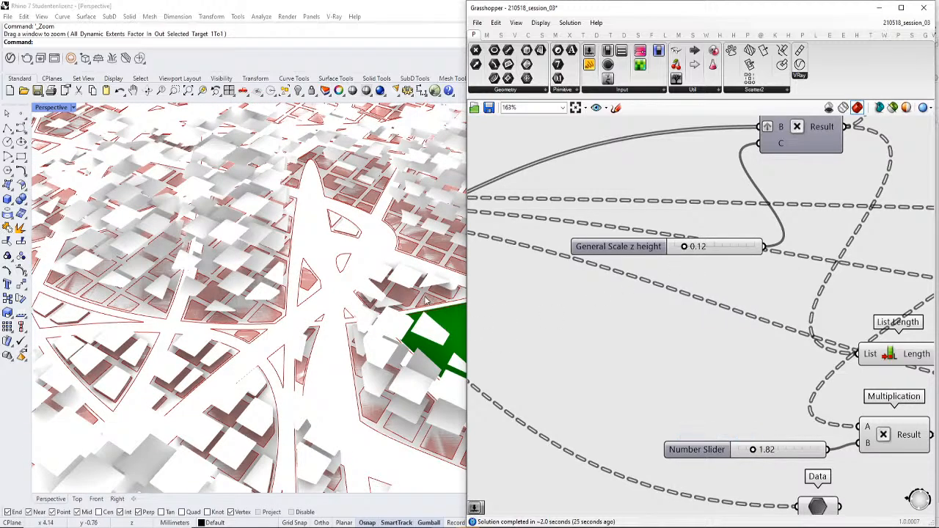
{"action": "scroll", "coordinate": [426, 301], "scroll_direction": "down", "scroll_amount": 6}
{"action": "right_click_drag", "start_coordinate": [396, 288], "coordinate": [295, 242]}
{"action": "scroll", "coordinate": [741, 289], "scroll_direction": "down", "scroll_amount": 5}
Preview the extruded buildings by wiring Merge's Result into Mesh Brep's Brep input, and reconnect Cull Index's List to that input.
{"action": "right_click_drag", "start_coordinate": [749, 287], "coordinate": [522, 264]}
{"action": "right_click_drag", "start_coordinate": [796, 257], "coordinate": [728, 253]}
{"action": "scroll", "coordinate": [729, 253], "scroll_direction": "up", "scroll_amount": 3}
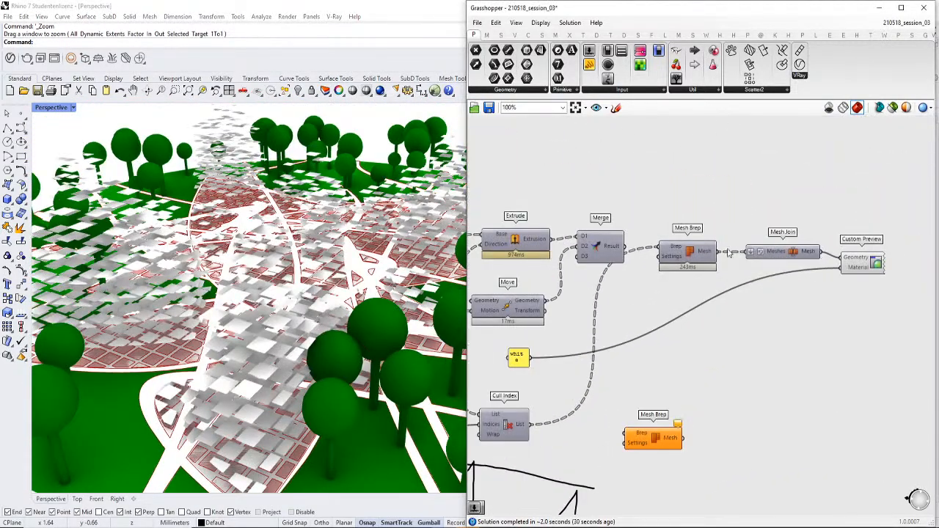
{"action": "right_click_drag", "start_coordinate": [671, 254], "coordinate": [699, 261]}
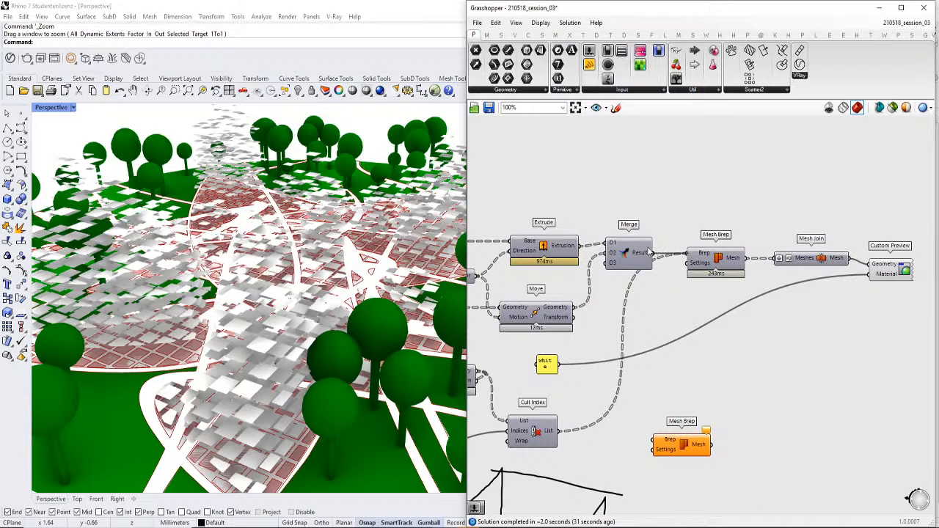
{"action": "right_click_drag", "start_coordinate": [340, 287], "coordinate": [418, 310]}
{"action": "right_click_drag", "start_coordinate": [611, 258], "coordinate": [706, 256]}
{"action": "right_click_drag", "start_coordinate": [780, 258], "coordinate": [796, 236]}
{"action": "scroll", "coordinate": [800, 232], "scroll_direction": "down", "scroll_amount": 1}
{"action": "left_click_drag", "start_coordinate": [798, 232], "coordinate": [693, 380]}
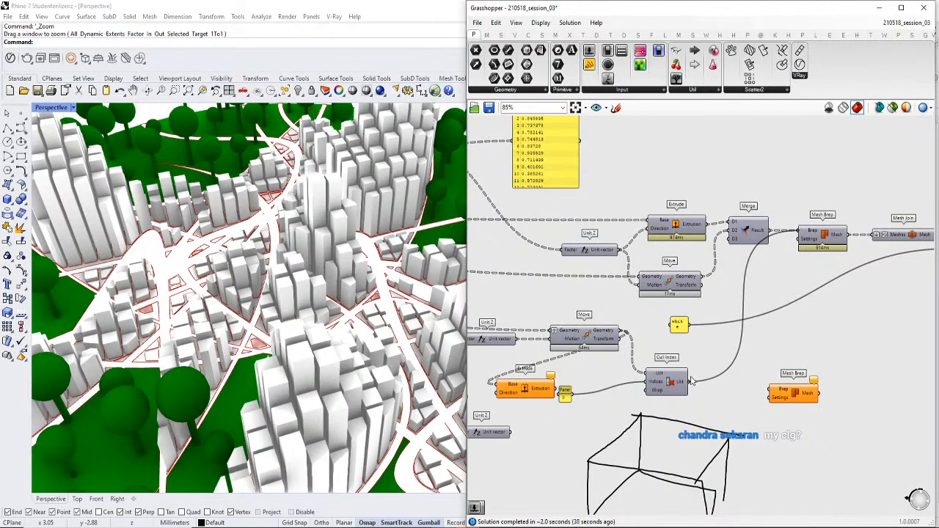
Examine the stacked floor slabs across the city from several angles and compare them with the Extrude and Mesh Brep components.
{"action": "scroll", "coordinate": [305, 294], "scroll_direction": "down", "scroll_amount": 6}
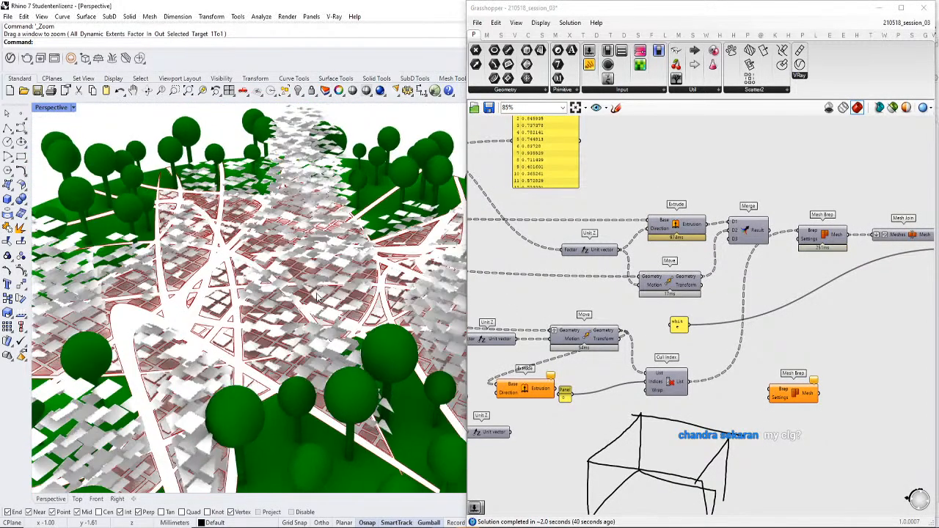
{"action": "scroll", "coordinate": [233, 298], "scroll_direction": "up", "scroll_amount": 6}
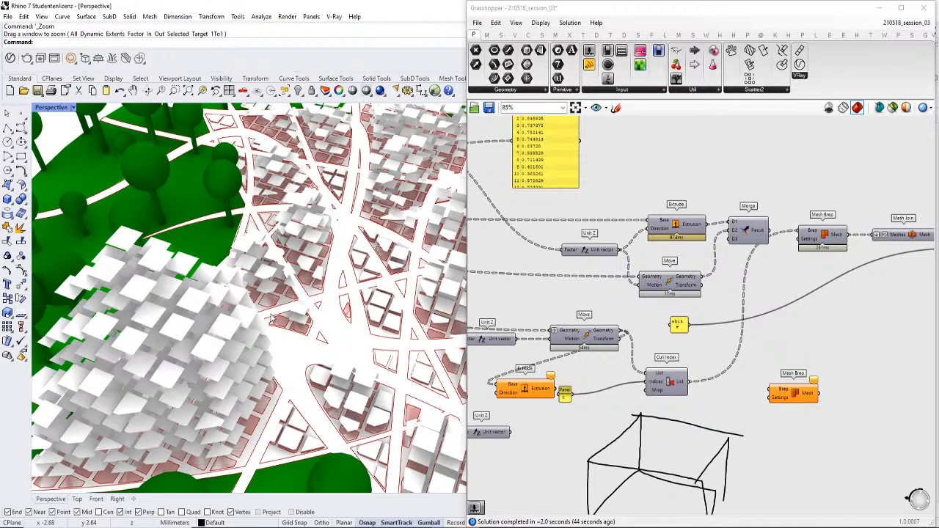
{"action": "scroll", "coordinate": [558, 382], "scroll_direction": "up", "scroll_amount": 3}
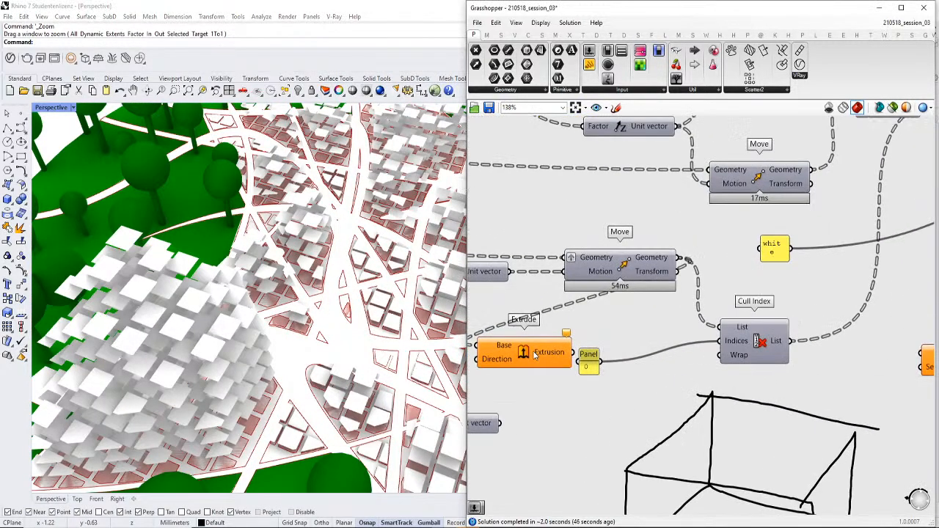
{"action": "scroll", "coordinate": [535, 354], "scroll_direction": "down", "scroll_amount": 3}
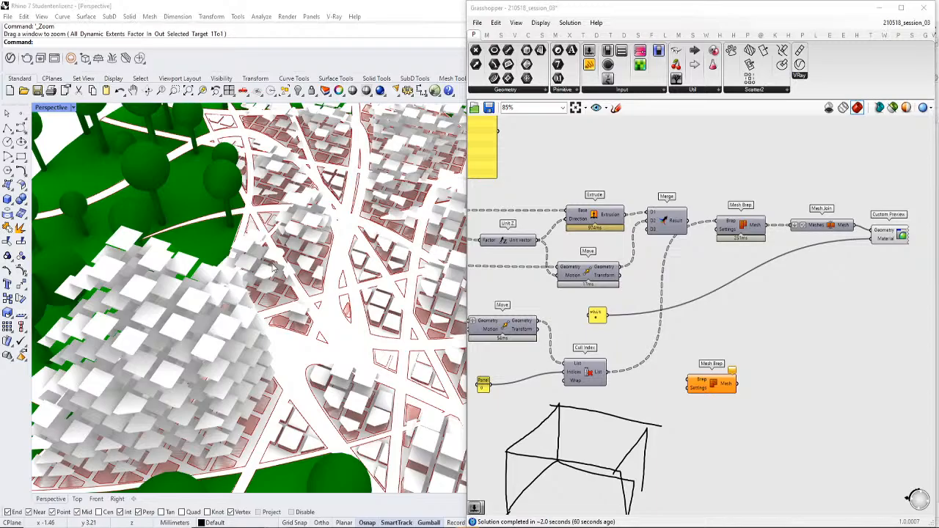
{"action": "right_click_drag", "start_coordinate": [272, 268], "coordinate": [302, 268]}
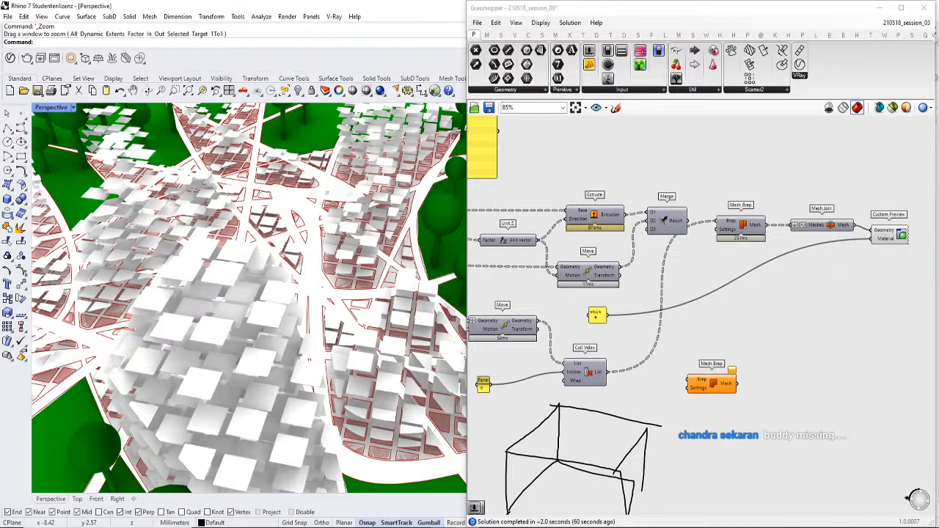
{"action": "right_click_drag", "start_coordinate": [205, 280], "coordinate": [265, 257]}
{"action": "scroll", "coordinate": [312, 301], "scroll_direction": "up", "scroll_amount": 3}
{"action": "scroll", "coordinate": [674, 379], "scroll_direction": "down", "scroll_amount": 2}
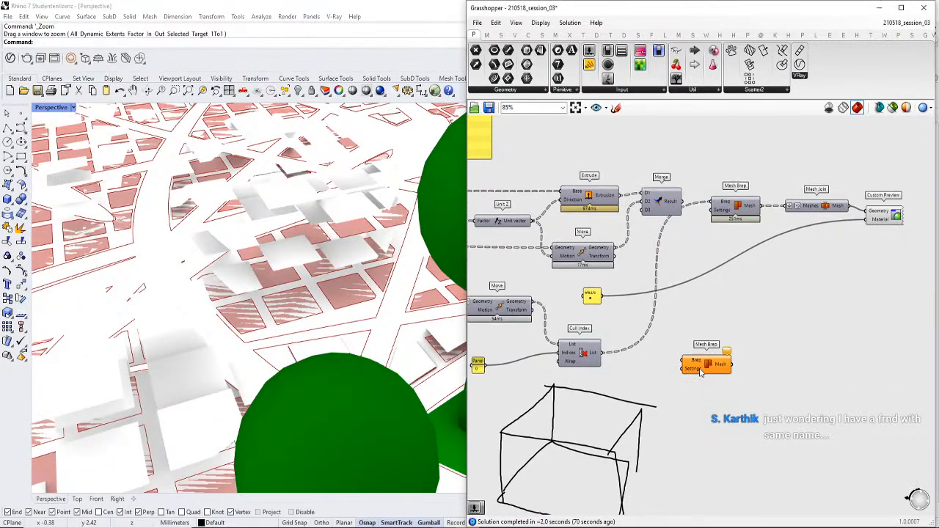
Toggle the viewport preview of the Cull Index component.
{"action": "scroll", "coordinate": [669, 355], "scroll_direction": "up", "scroll_amount": 3}
{"action": "left_click", "coordinate": [649, 353]}
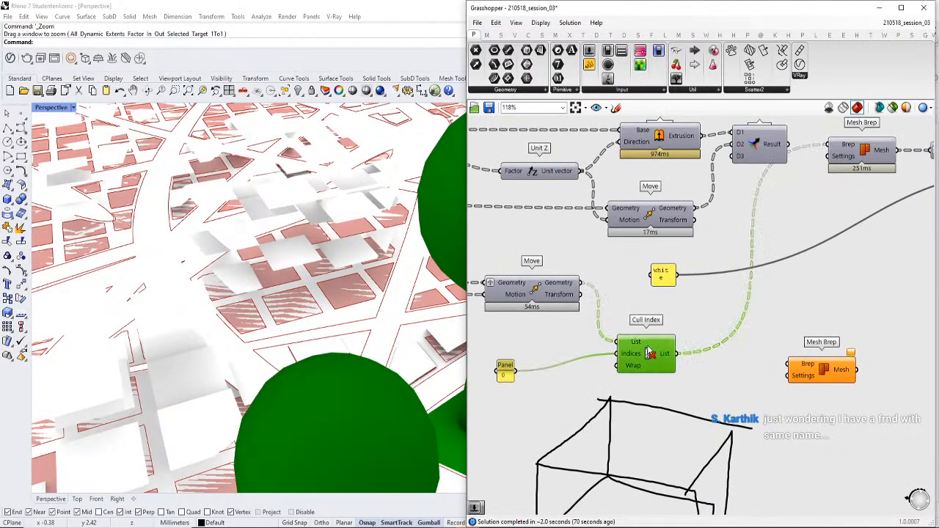
{"action": "key", "text": "ctrl+q"}
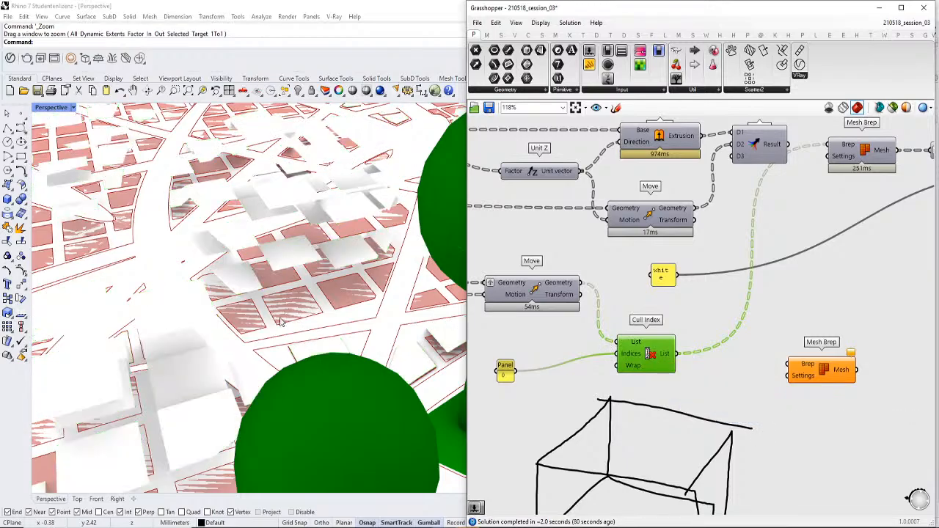
Inspect the floor slabs from afar and up close, and read the data in Cull Index's List output.
{"action": "scroll", "coordinate": [301, 308], "scroll_direction": "down", "scroll_amount": 3}
{"action": "right_click_drag", "start_coordinate": [301, 319], "coordinate": [334, 323]}
{"action": "scroll", "coordinate": [338, 318], "scroll_direction": "down", "scroll_amount": 5}
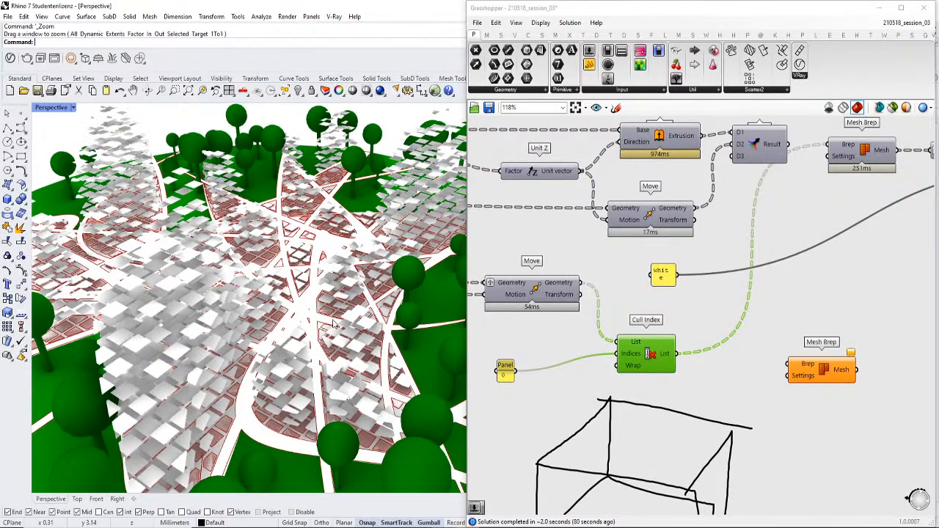
{"action": "scroll", "coordinate": [334, 323], "scroll_direction": "up", "scroll_amount": 5}
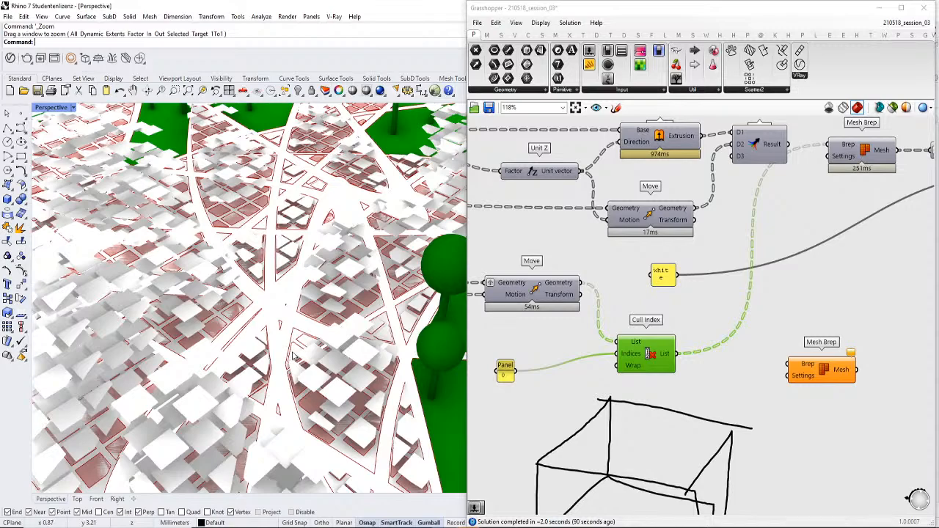
{"action": "right_click_drag", "start_coordinate": [292, 356], "coordinate": [317, 282]}
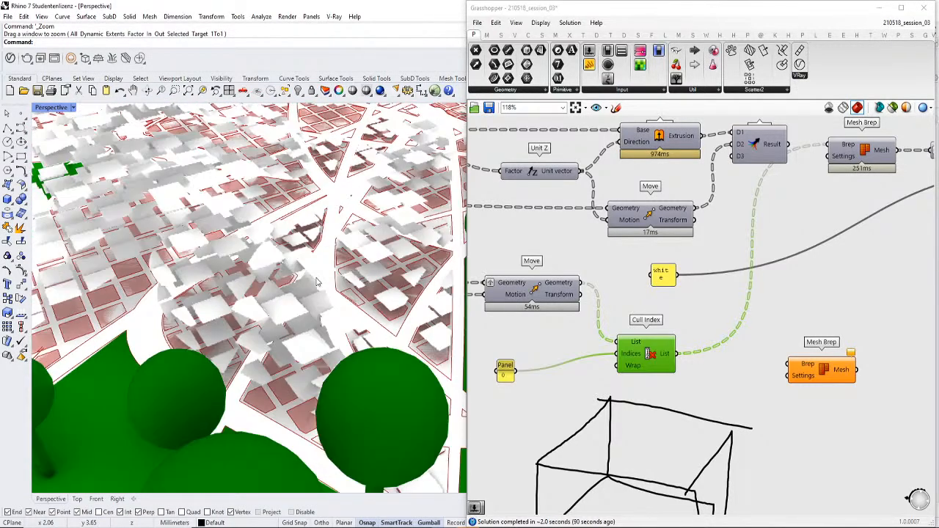
{"action": "right_click_drag", "start_coordinate": [650, 346], "coordinate": [636, 371]}
{"action": "mouse_move", "coordinate": [637, 378]}
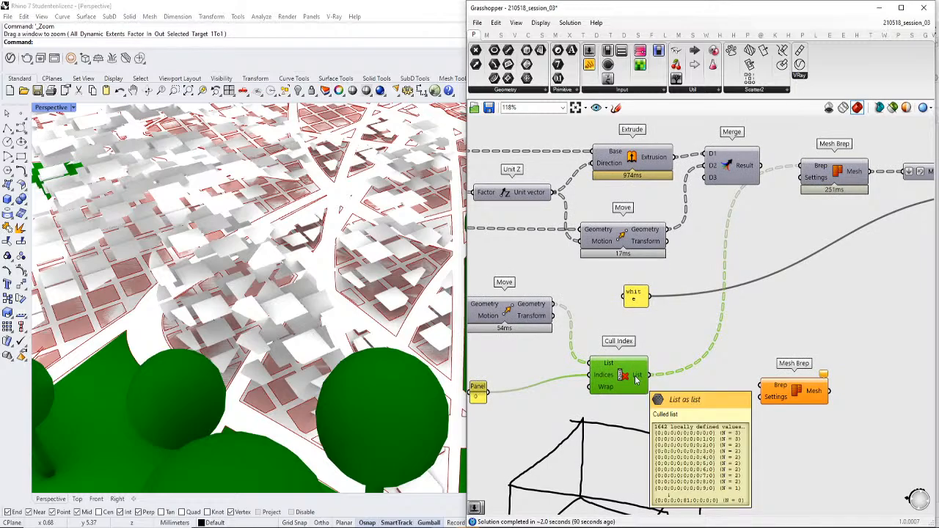
Hide the viewport preview of the Cull Index component.
{"action": "right_click_drag", "start_coordinate": [763, 194], "coordinate": [736, 220]}
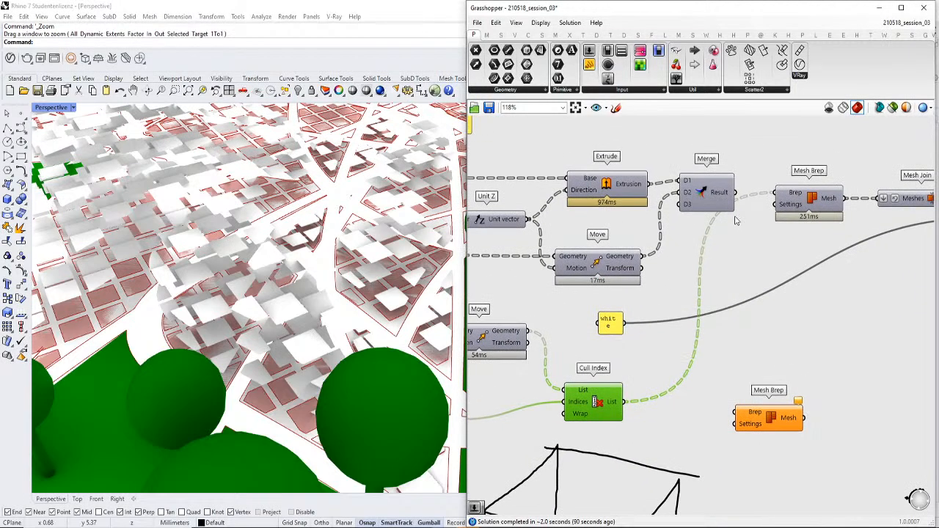
{"action": "right_click_drag", "start_coordinate": [256, 355], "coordinate": [260, 359]}
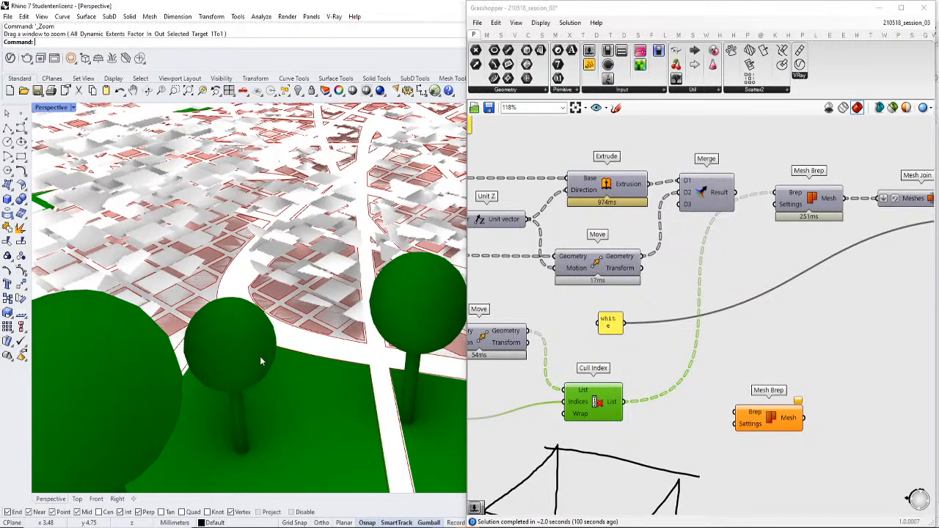
{"action": "left_click", "coordinate": [613, 405]}
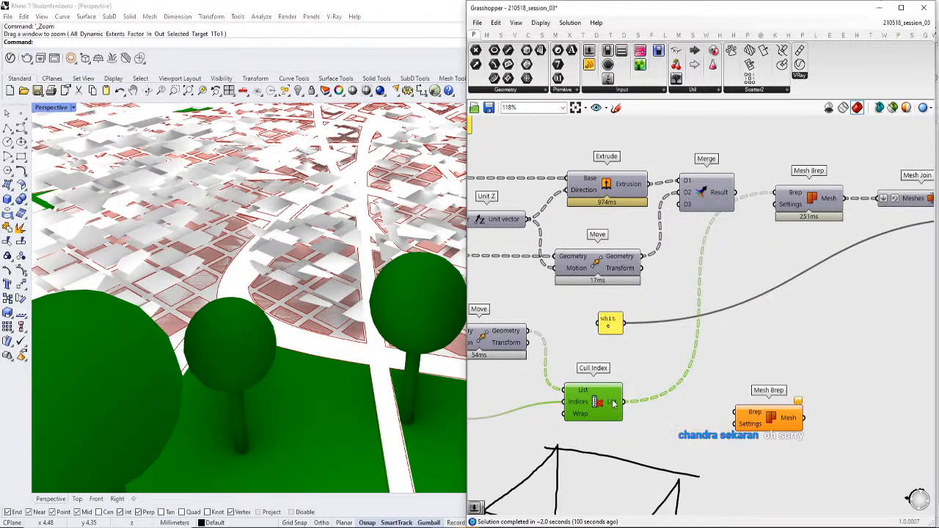
{"action": "key", "text": "ctrl+q"}
Move the freehand box sketch further down the canvas to free space below Cull Index.
{"action": "scroll", "coordinate": [619, 383], "scroll_direction": "down", "scroll_amount": 1}
{"action": "right_click_drag", "start_coordinate": [620, 383], "coordinate": [765, 385]}
{"action": "scroll", "coordinate": [766, 404], "scroll_direction": "down", "scroll_amount": 1}
{"action": "right_click_drag", "start_coordinate": [766, 415], "coordinate": [716, 343]}
{"action": "left_click", "coordinate": [771, 384]}
{"action": "left_click", "coordinate": [771, 383]}
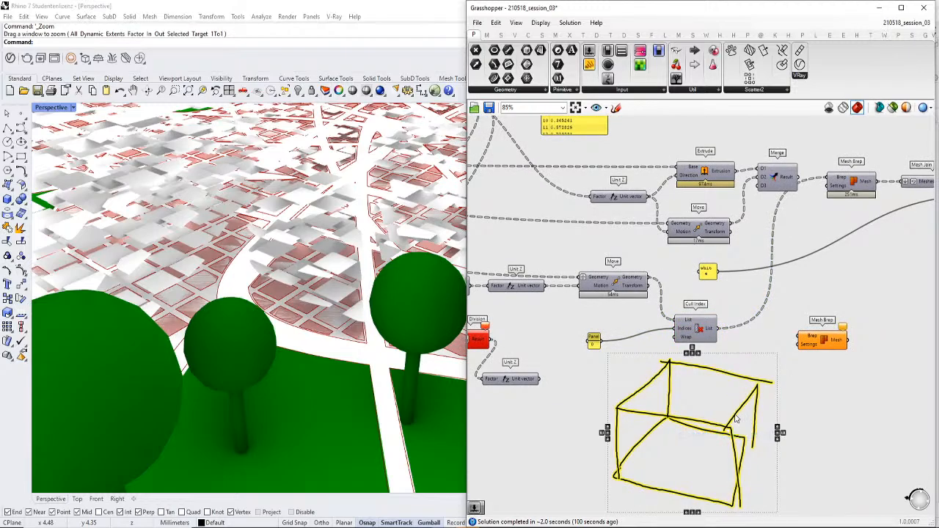
{"action": "left_click_drag", "start_coordinate": [736, 420], "coordinate": [760, 511]}
Add an Extrude component in the free space below Cull Index.
{"action": "double_click", "coordinate": [717, 374]}
{"action": "type", "text": "m"}
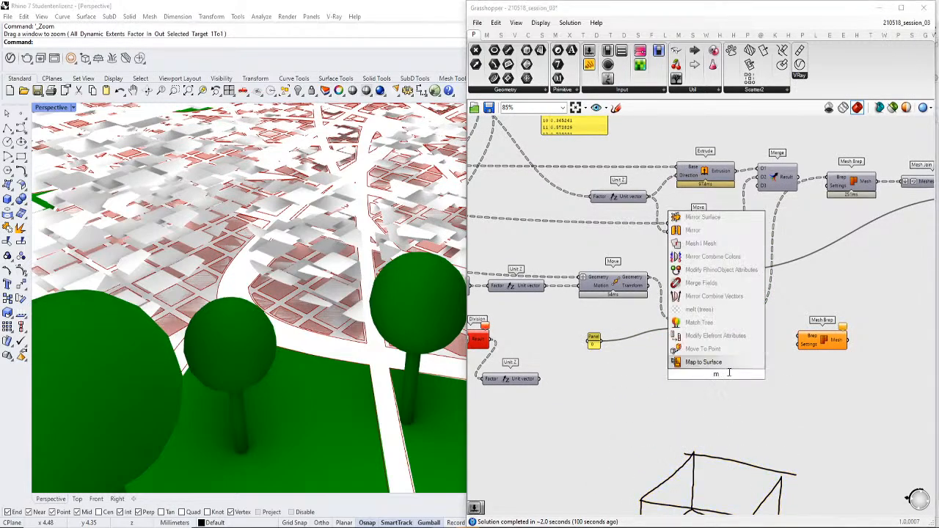
{"action": "type", "text": "extr"}
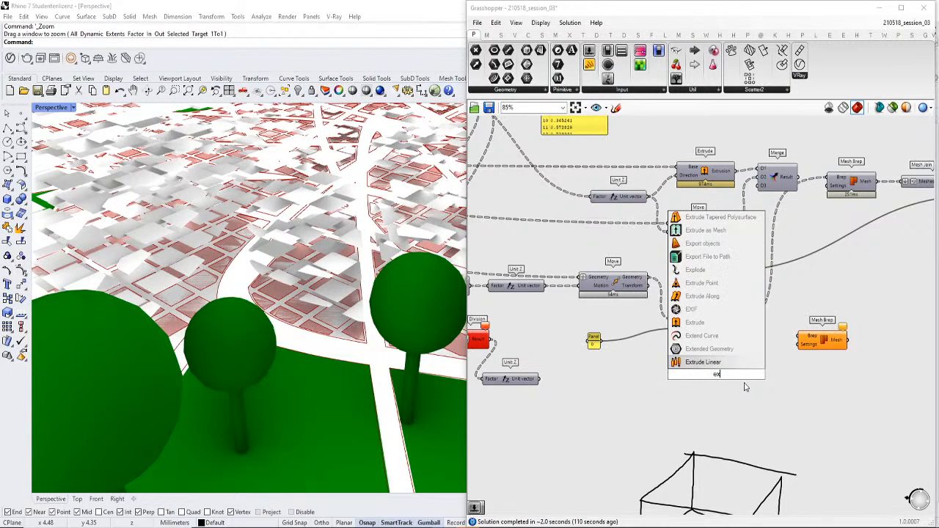
{"action": "left_click", "coordinate": [734, 368]}
{"action": "scroll", "coordinate": [677, 388], "scroll_direction": "up", "scroll_amount": 1}
Add a Unit Z component feeding the new Extrude's Direction, and connect Cull Index's List to its Base.
{"action": "double_click", "coordinate": [659, 397]}
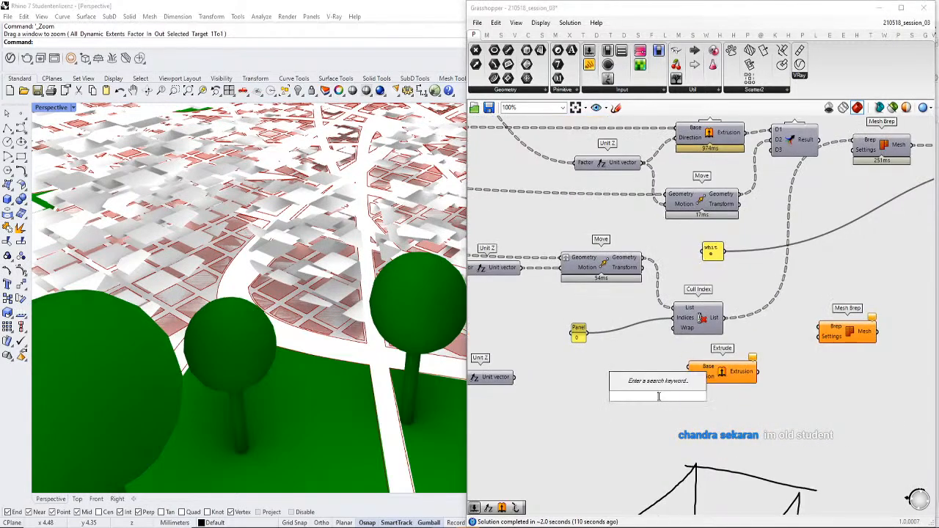
{"action": "type", "text": "z"}
{"action": "left_click", "coordinate": [659, 390]}
{"action": "right_click_drag", "start_coordinate": [705, 348], "coordinate": [763, 339]}
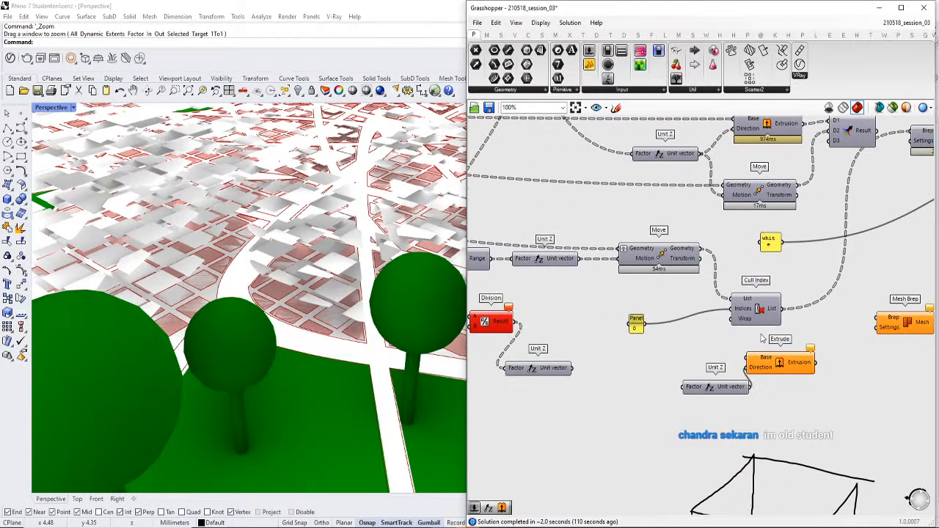
{"action": "left_click_drag", "start_coordinate": [783, 311], "coordinate": [765, 359]}
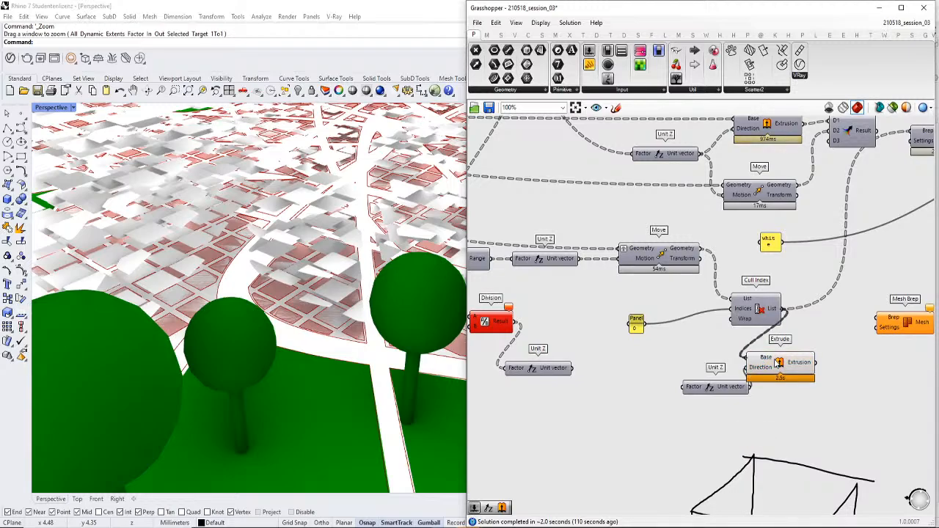
Feed the Division-driven Unit Z vector into the new Extrude's Direction in place of the added one, and graft that input.
{"action": "right_click_drag", "start_coordinate": [722, 356], "coordinate": [756, 358]}
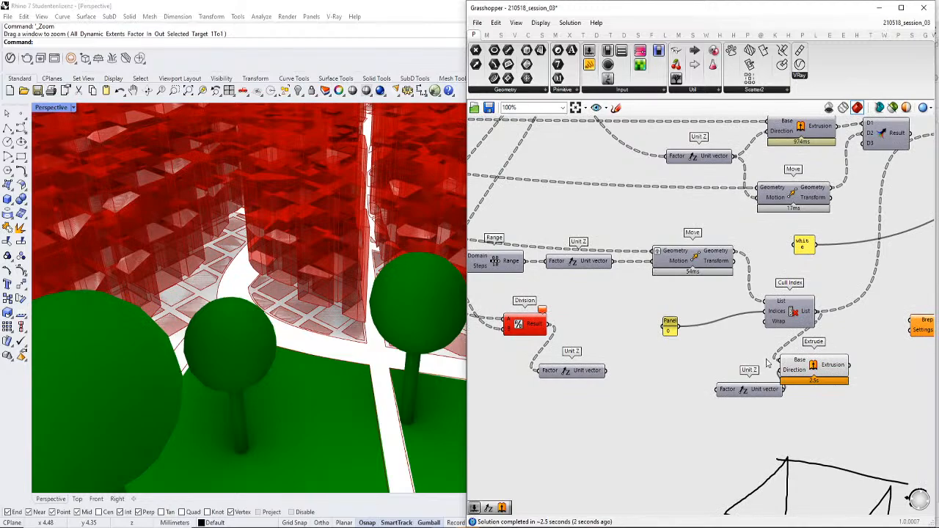
{"action": "scroll", "coordinate": [767, 362], "scroll_direction": "up", "scroll_amount": 1}
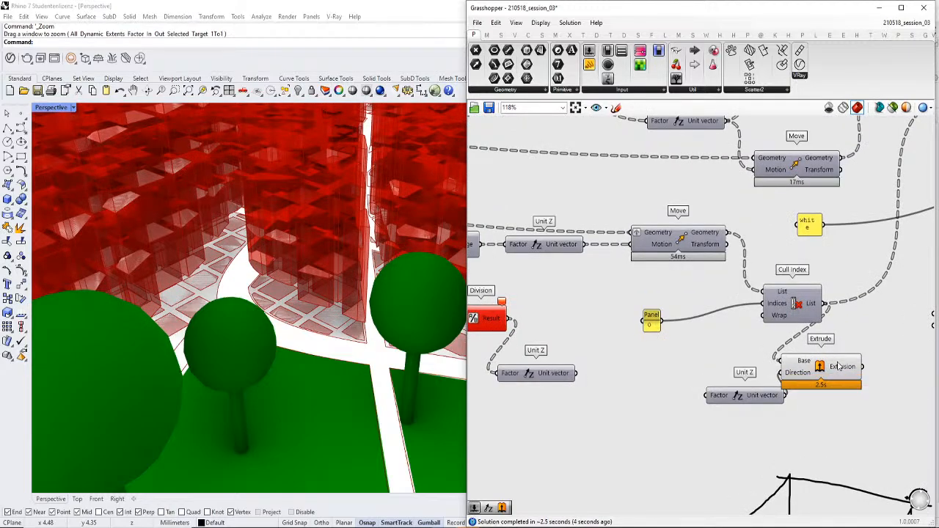
{"action": "mouse_move", "coordinate": [803, 362]}
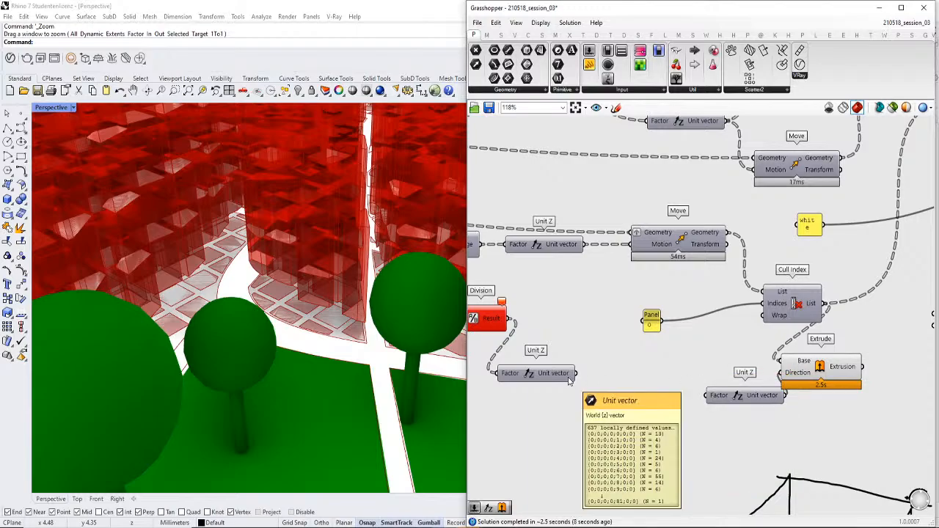
{"action": "right_click", "coordinate": [793, 374]}
{"action": "left_click", "coordinate": [812, 410]}
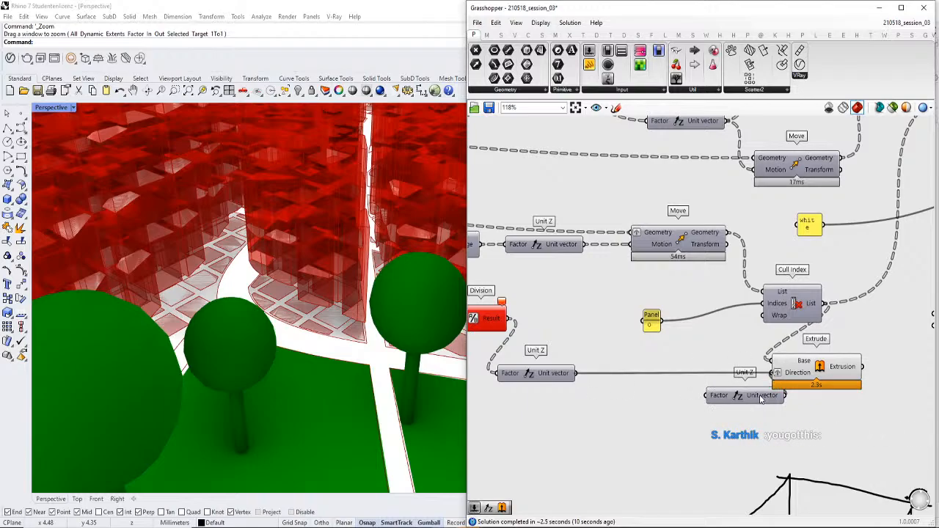
Examine the extruded floor volumes from above and up close, comparing the Extrude component selected and deselected.
{"action": "left_click", "coordinate": [807, 372]}
{"action": "right_click_drag", "start_coordinate": [382, 345], "coordinate": [411, 345]}
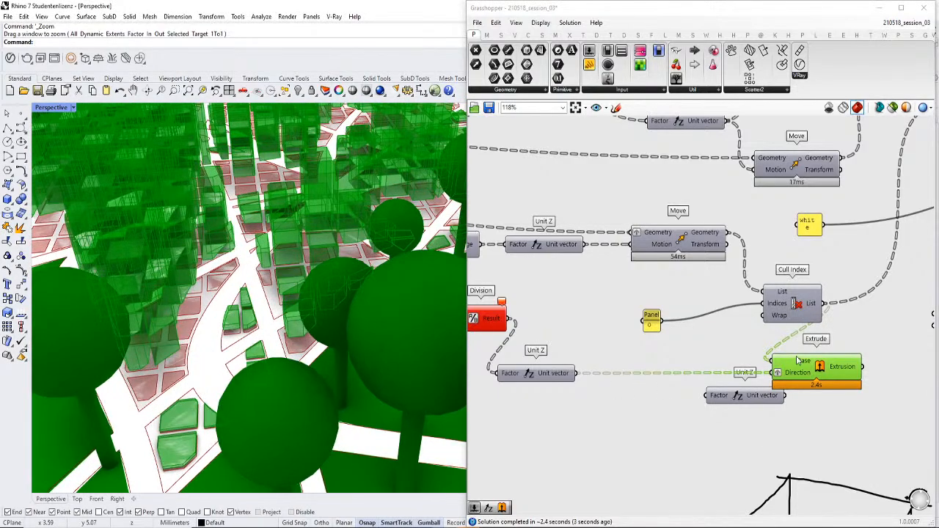
{"action": "right_click_drag", "start_coordinate": [292, 330], "coordinate": [371, 324]}
{"action": "scroll", "coordinate": [359, 329], "scroll_direction": "up", "scroll_amount": 4}
{"action": "left_click", "coordinate": [698, 357]}
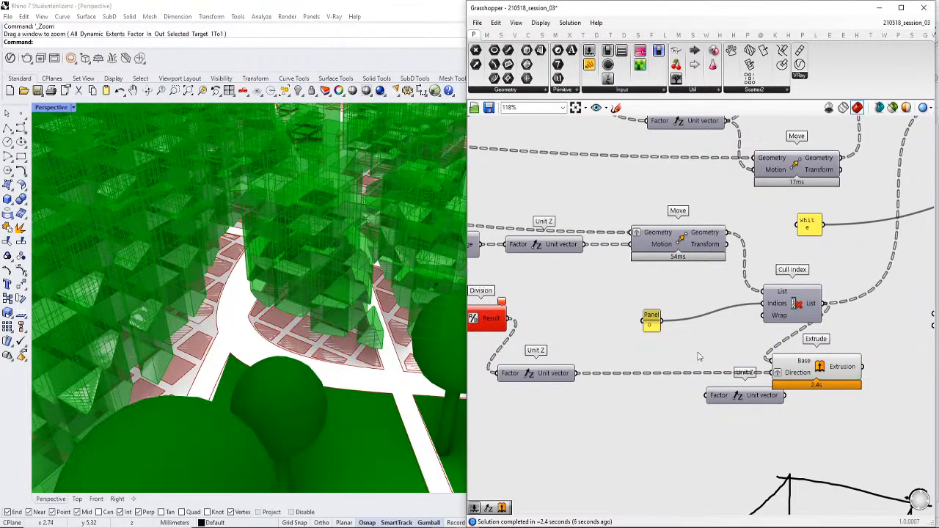
{"action": "scroll", "coordinate": [364, 353], "scroll_direction": "up", "scroll_amount": 2}
{"action": "left_click", "coordinate": [808, 362]}
{"action": "scroll", "coordinate": [356, 307], "scroll_direction": "up", "scroll_amount": 4}
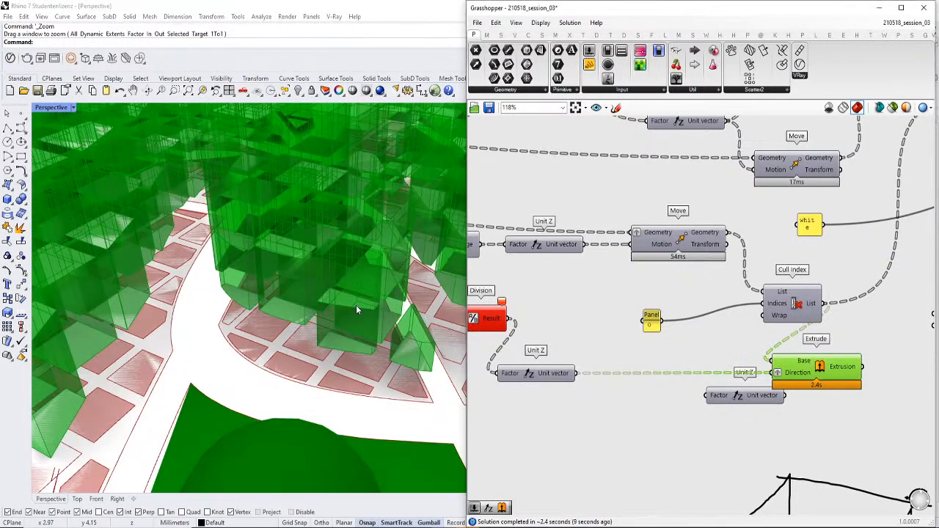
{"action": "left_click", "coordinate": [810, 347]}
{"action": "left_click", "coordinate": [823, 367]}
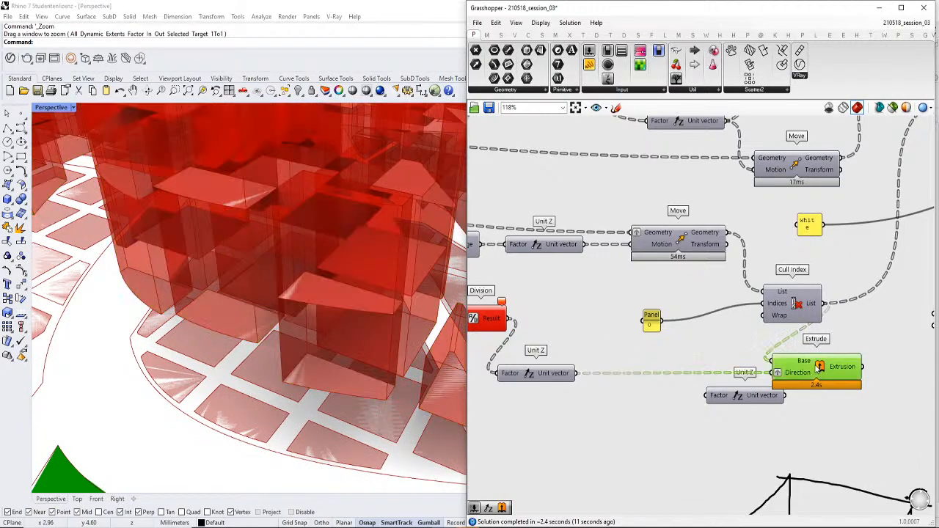
Wire the new Extrude's Extrusion into the Brep input of the Mesh Brep feeding Mesh Join, and inspect the mesh it generates.
{"action": "right_click_drag", "start_coordinate": [844, 369], "coordinate": [614, 428]}
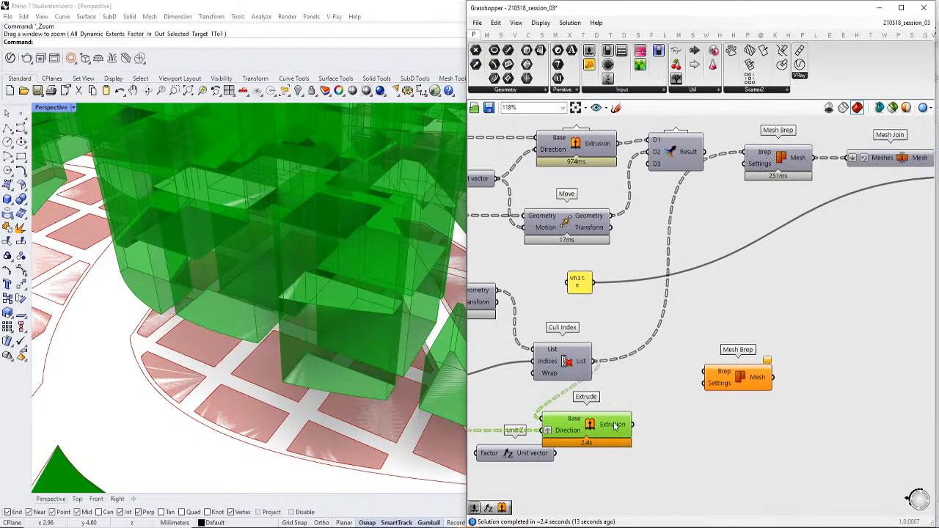
{"action": "scroll", "coordinate": [614, 427], "scroll_direction": "down", "scroll_amount": 1}
{"action": "left_click_drag", "start_coordinate": [725, 200], "coordinate": [636, 424]}
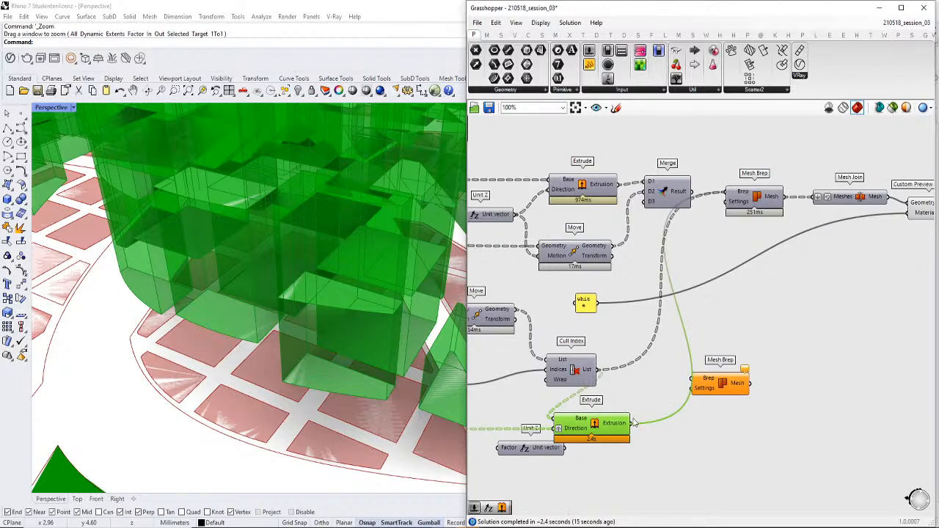
{"action": "scroll", "coordinate": [644, 405], "scroll_direction": "down", "scroll_amount": 1}
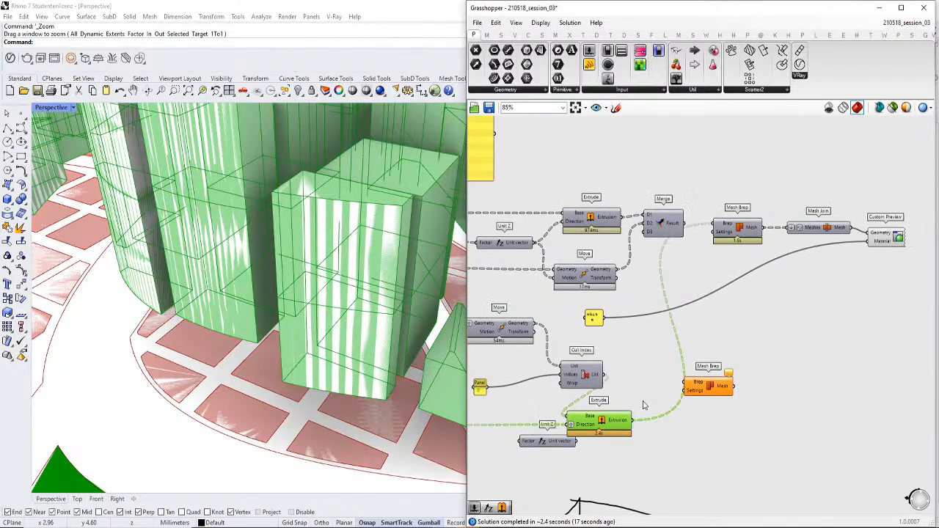
{"action": "left_click", "coordinate": [729, 329]}
{"action": "left_click", "coordinate": [727, 233]}
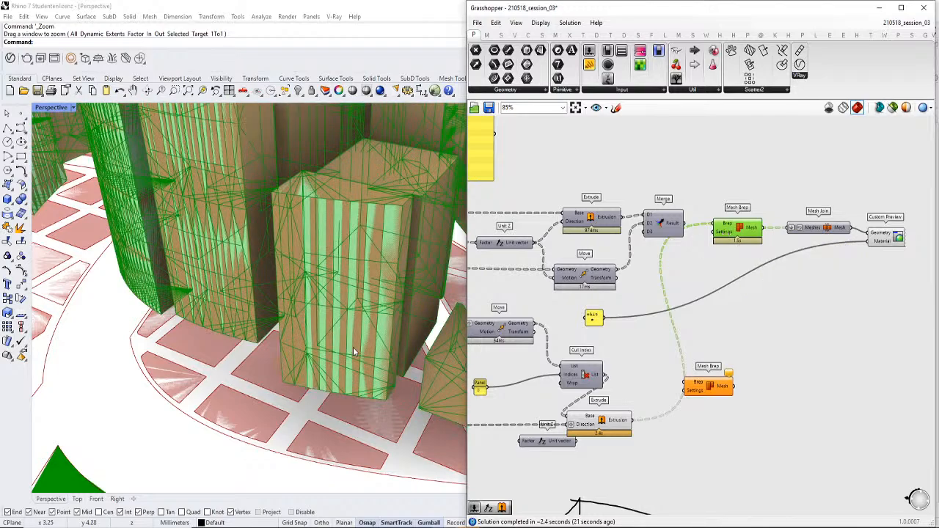
{"action": "right_click_drag", "start_coordinate": [353, 347], "coordinate": [334, 349]}
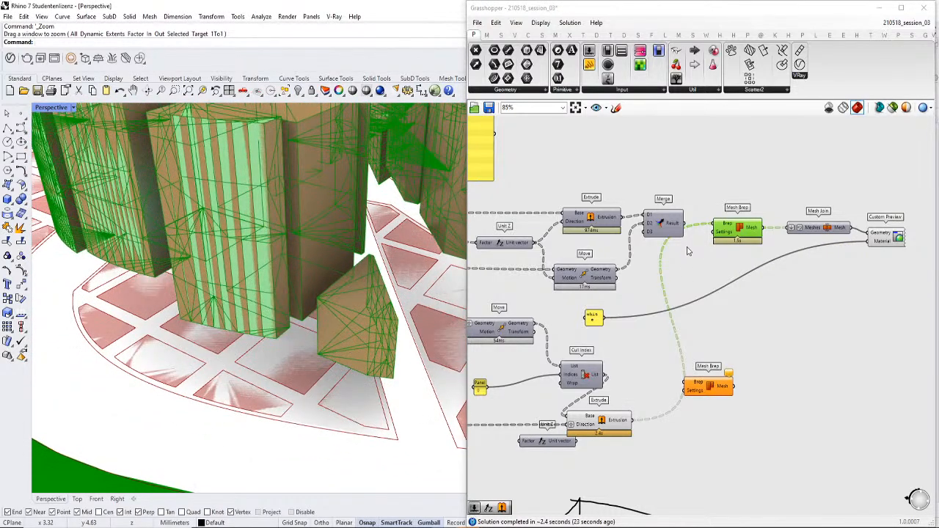
{"action": "left_click", "coordinate": [710, 311]}
Shift the new Extrude component slightly toward the unused Mesh Brep and disable it.
{"action": "left_click_drag", "start_coordinate": [606, 424], "coordinate": [626, 411]}
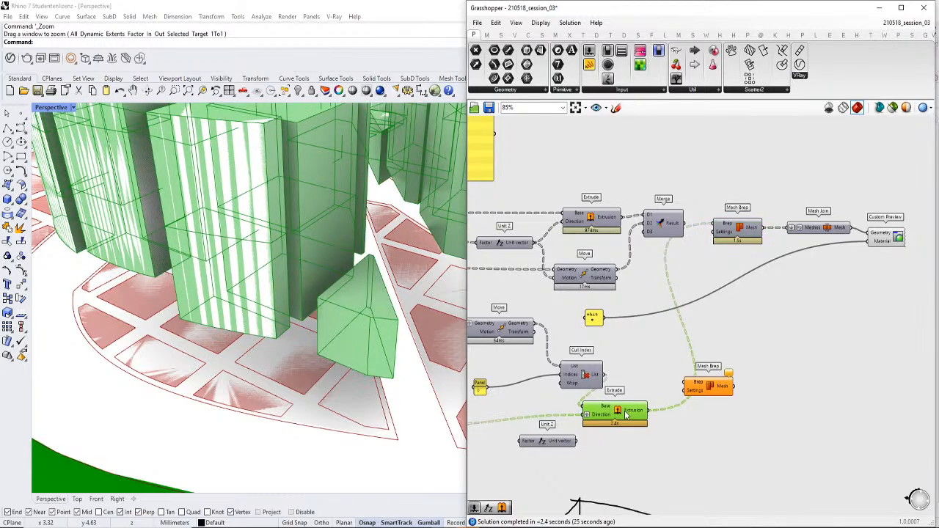
{"action": "middle_click", "coordinate": [626, 408]}
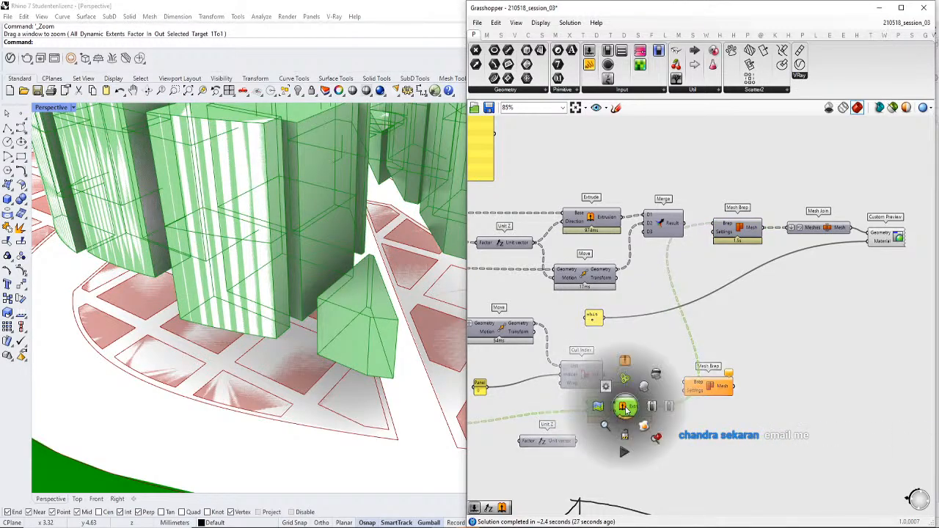
{"action": "left_click", "coordinate": [669, 409]}
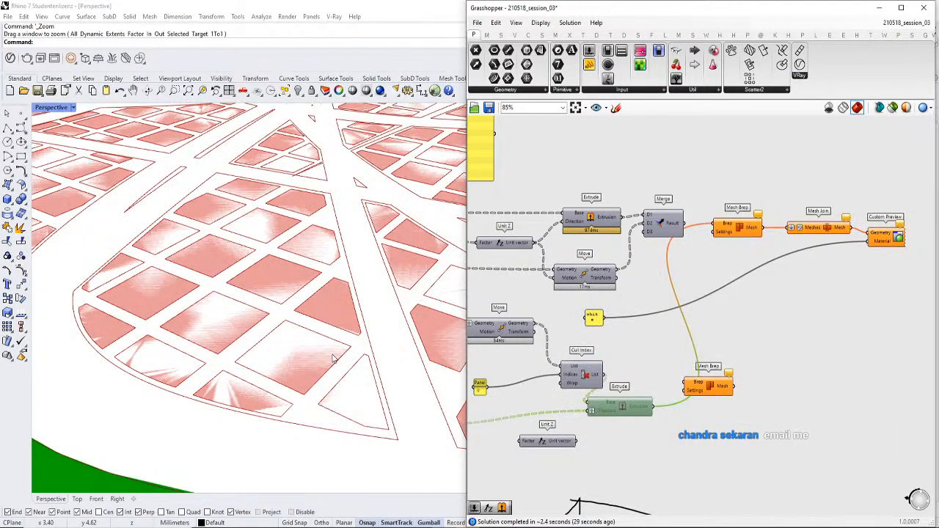
Show Cull Index's preview and inspect the floor slabs from several distances and angles.
{"action": "left_click", "coordinate": [587, 374]}
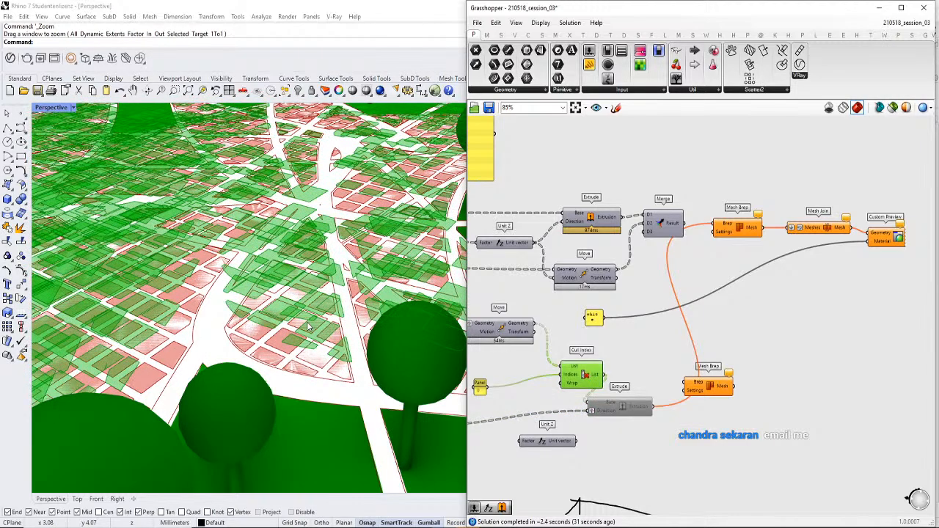
{"action": "scroll", "coordinate": [317, 333], "scroll_direction": "up", "scroll_amount": 5}
{"action": "scroll", "coordinate": [317, 333], "scroll_direction": "down", "scroll_amount": 4}
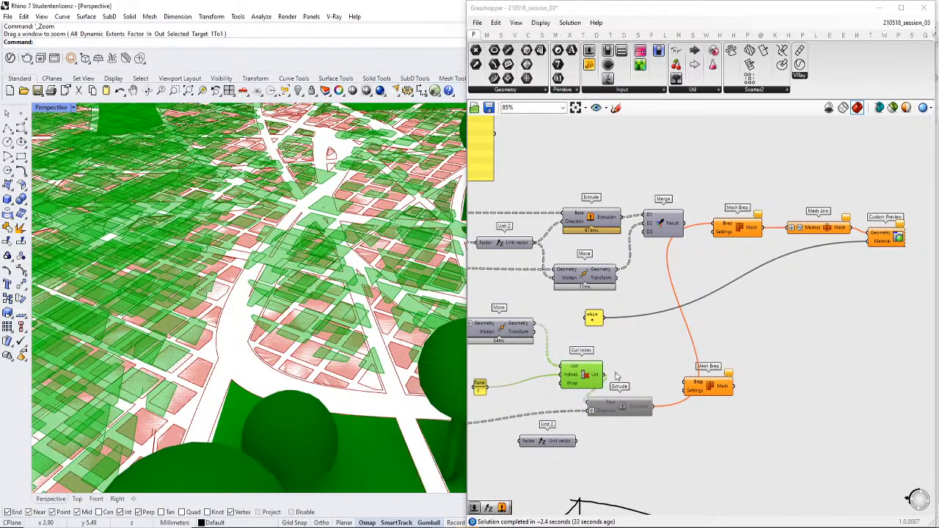
{"action": "scroll", "coordinate": [616, 376], "scroll_direction": "up", "scroll_amount": 1}
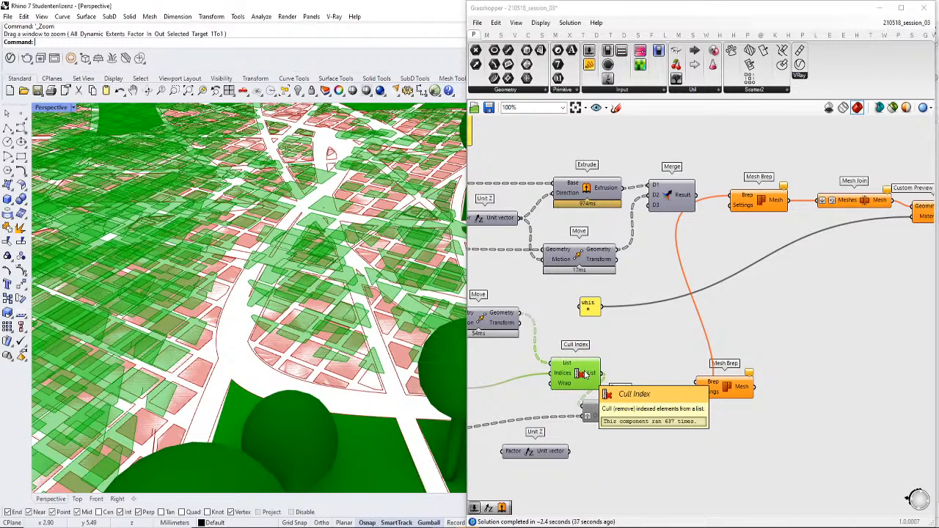
{"action": "right_click_drag", "start_coordinate": [279, 323], "coordinate": [360, 294]}
Connect Cull Index's List to the Brep input of the Mesh Brep feeding Mesh Join, and hide Cull Index's preview.
{"action": "left_click_drag", "start_coordinate": [601, 373], "coordinate": [732, 198]}
{"action": "left_click", "coordinate": [745, 324]}
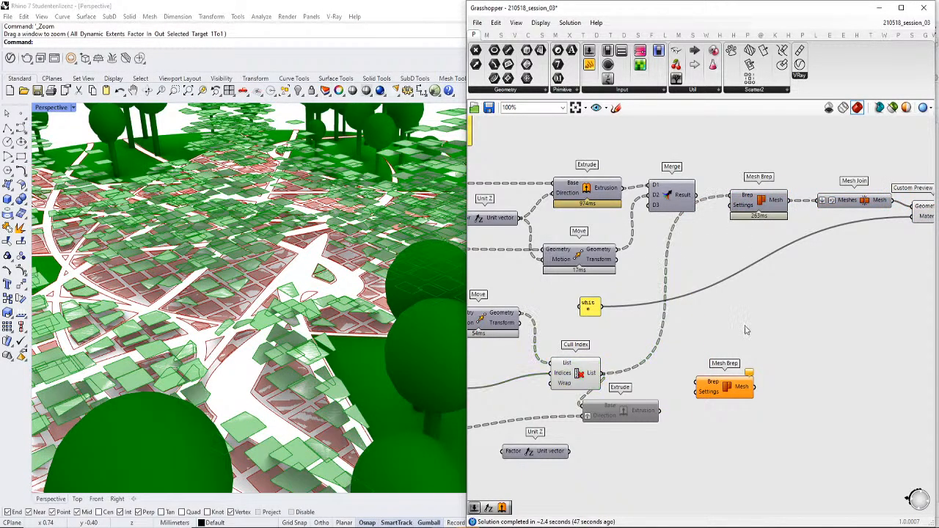
{"action": "left_click", "coordinate": [585, 367]}
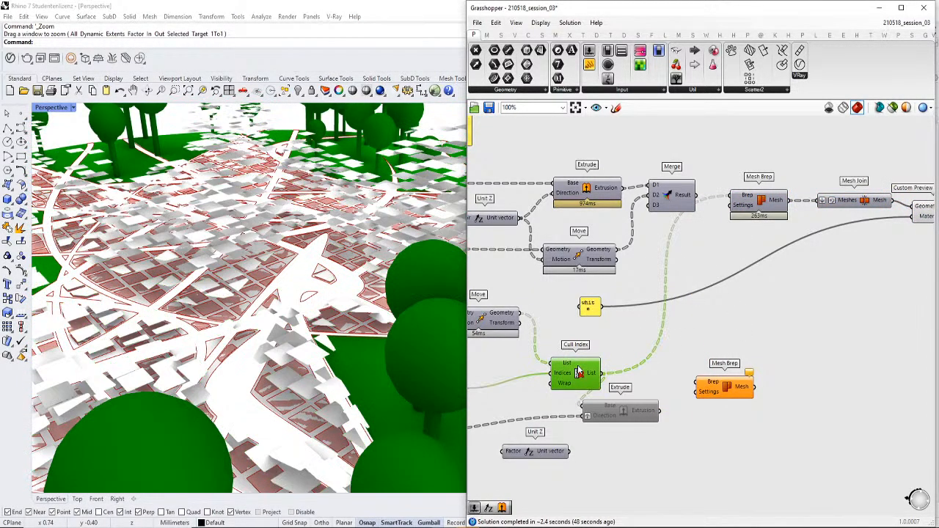
Examine the white floor slabs across the city from above, at street level and from afar.
{"action": "right_click_drag", "start_coordinate": [198, 296], "coordinate": [121, 325]}
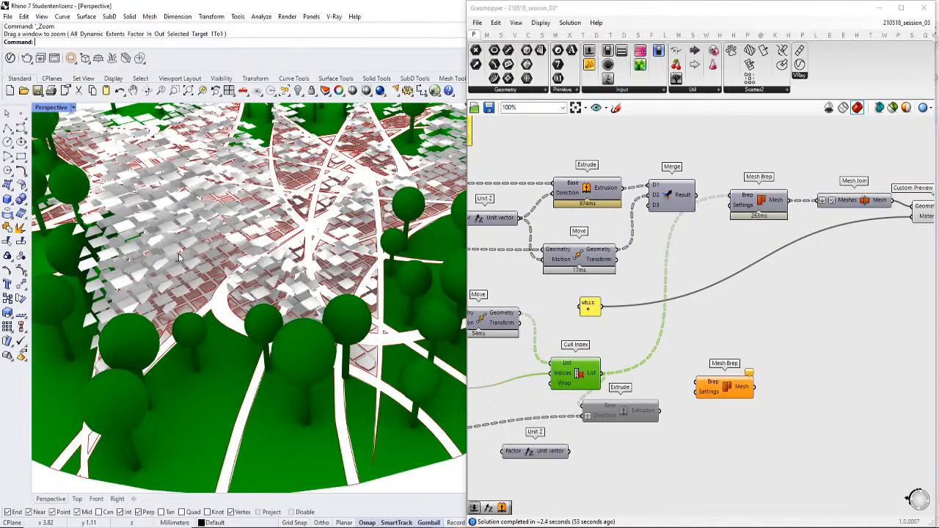
{"action": "scroll", "coordinate": [197, 261], "scroll_direction": "up", "scroll_amount": 3}
{"action": "right_click_drag", "start_coordinate": [291, 276], "coordinate": [212, 273]}
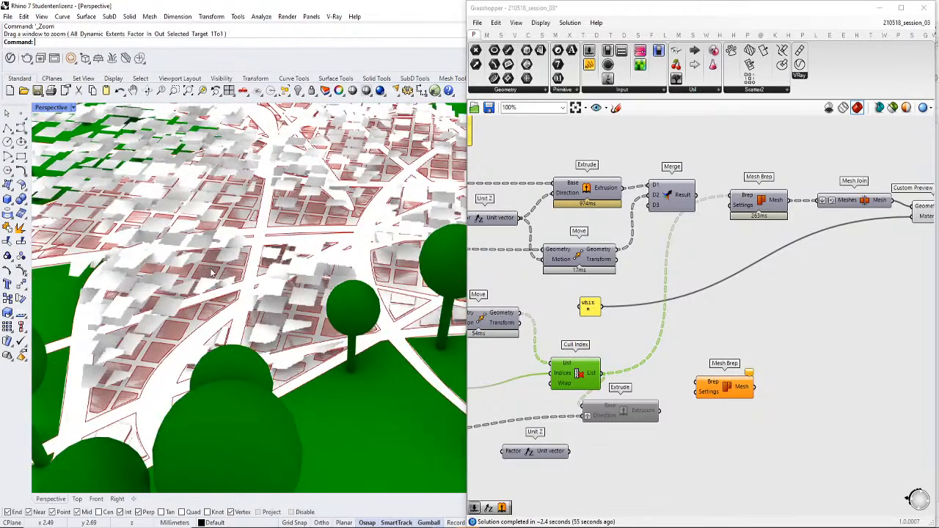
{"action": "right_click_drag", "start_coordinate": [304, 274], "coordinate": [334, 194]}
{"action": "scroll", "coordinate": [339, 186], "scroll_direction": "down", "scroll_amount": 5}
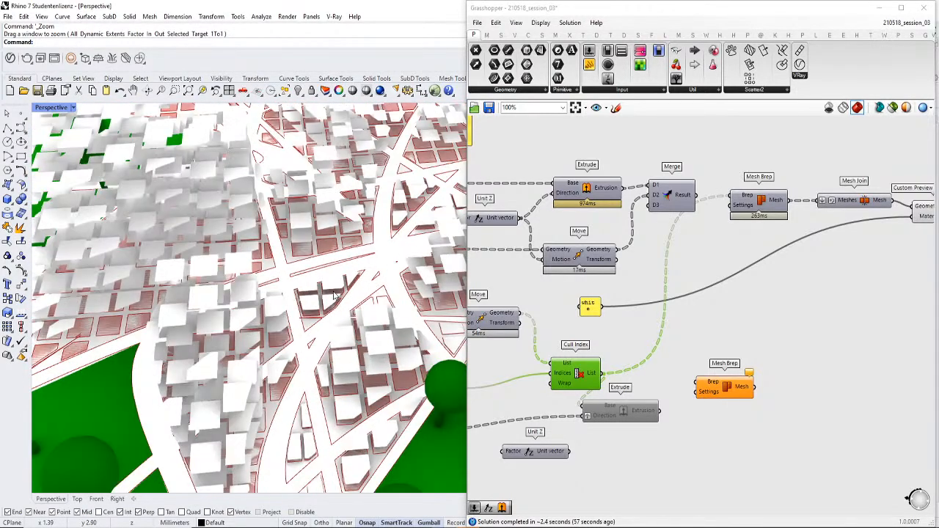
{"action": "scroll", "coordinate": [339, 188], "scroll_direction": "up", "scroll_amount": 5}
{"action": "right_click_drag", "start_coordinate": [339, 187], "coordinate": [336, 253]}
{"action": "scroll", "coordinate": [336, 254], "scroll_direction": "down", "scroll_amount": 3}
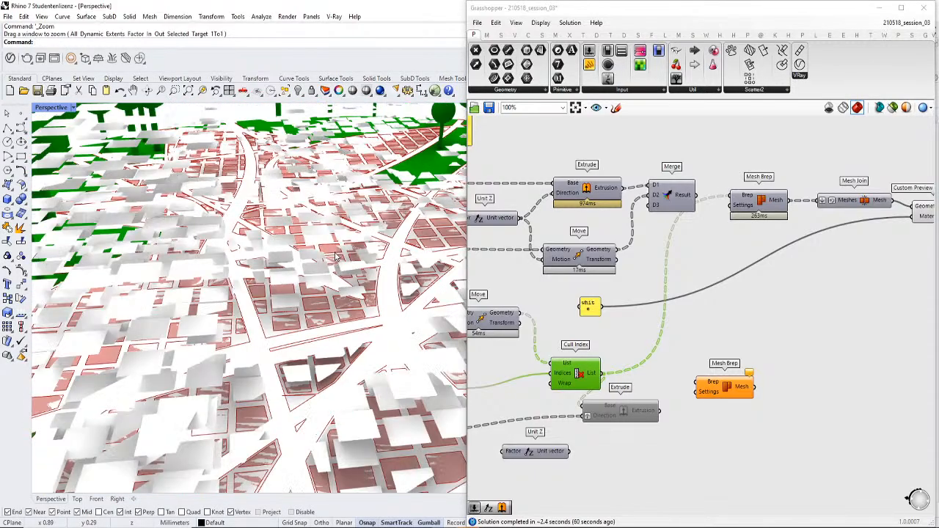
{"action": "right_click_drag", "start_coordinate": [748, 221], "coordinate": [725, 226]}
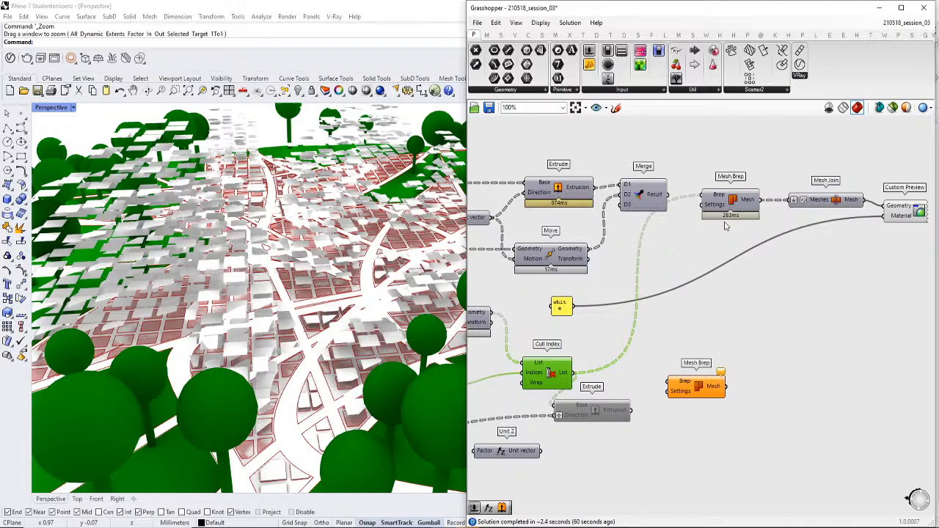
Compare the white floor slabs among the trees at close range and from farther away, turning around the city.
{"action": "mouse_move", "coordinate": [308, 271]}
{"action": "right_mouse_down"}
{"action": "mouse_move", "coordinate": [352, 275]}
{"action": "mouse_move", "coordinate": [320, 279]}
{"action": "right_mouse_up"}
{"action": "scroll", "coordinate": [321, 279], "scroll_direction": "down", "scroll_amount": 3}
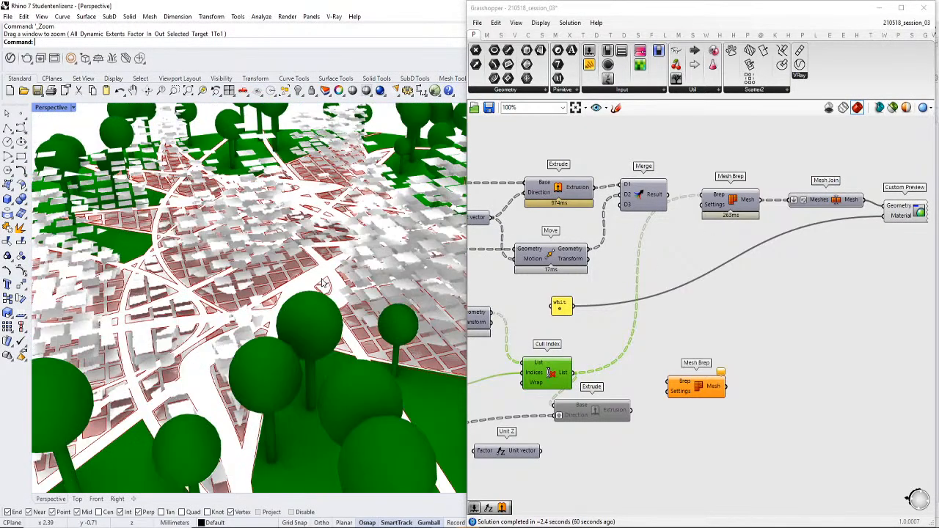
{"action": "scroll", "coordinate": [238, 266], "scroll_direction": "up", "scroll_amount": 3}
{"action": "scroll", "coordinate": [237, 269], "scroll_direction": "up", "scroll_amount": 2}
{"action": "scroll", "coordinate": [246, 269], "scroll_direction": "up", "scroll_amount": 2}
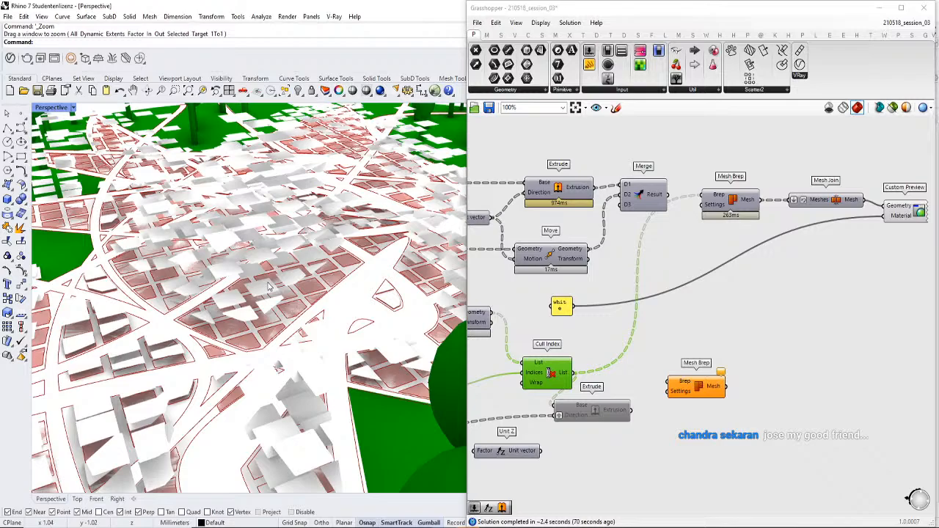
{"action": "scroll", "coordinate": [270, 286], "scroll_direction": "down", "scroll_amount": 4}
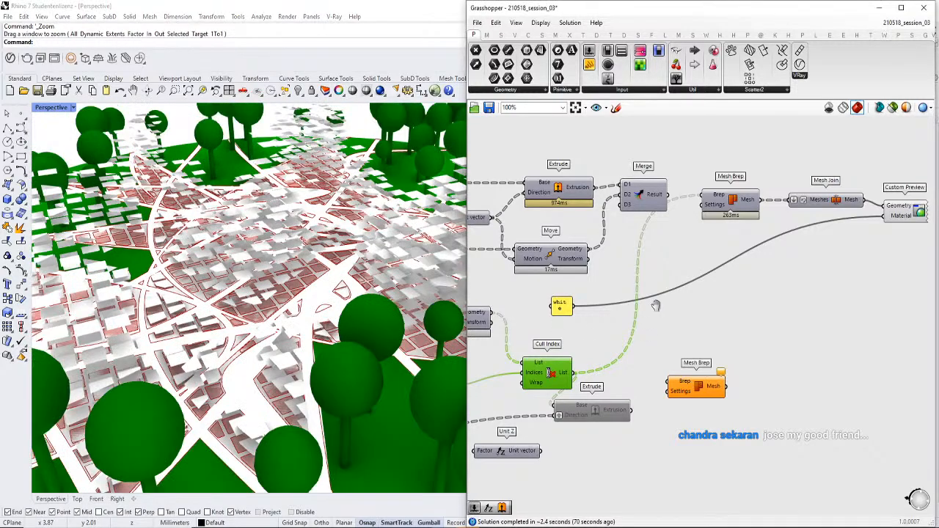
{"action": "scroll", "coordinate": [678, 305], "scroll_direction": "down", "scroll_amount": 4}
{"action": "right_click_drag", "start_coordinate": [678, 305], "coordinate": [713, 260]}
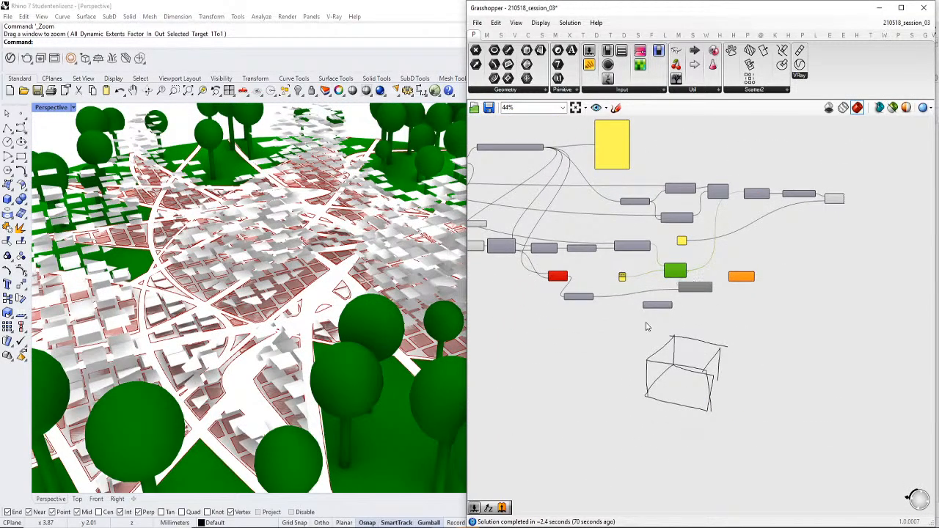
{"action": "right_click_drag", "start_coordinate": [308, 323], "coordinate": [353, 316]}
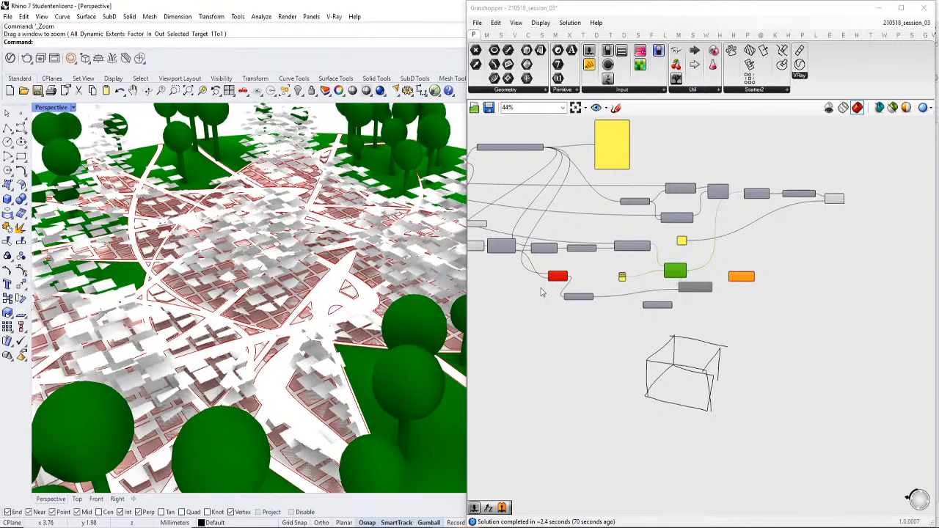
Review the components from Division through Cull Index, and briefly toggle Cull Index's preview to identify its slabs.
{"action": "right_click_drag", "start_coordinate": [585, 266], "coordinate": [648, 257]}
{"action": "scroll", "coordinate": [648, 256], "scroll_direction": "up", "scroll_amount": 3}
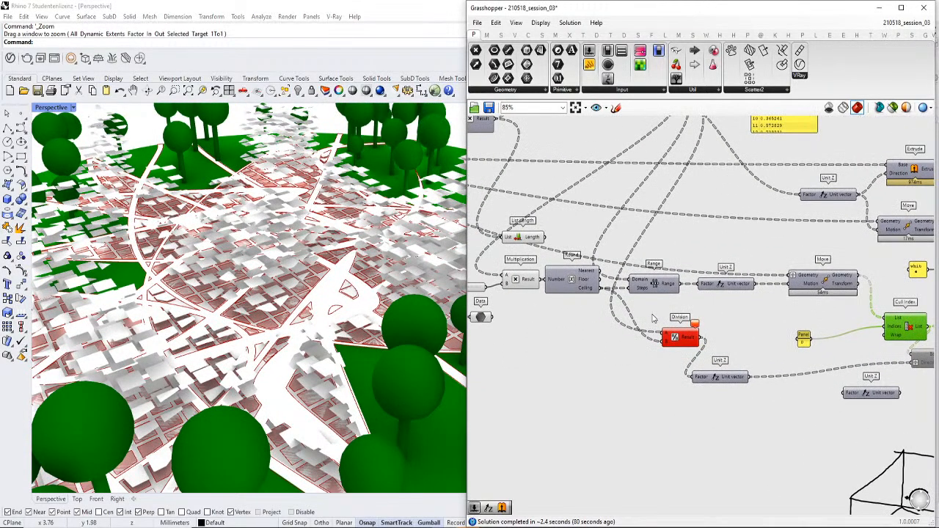
{"action": "scroll", "coordinate": [653, 319], "scroll_direction": "down", "scroll_amount": 2}
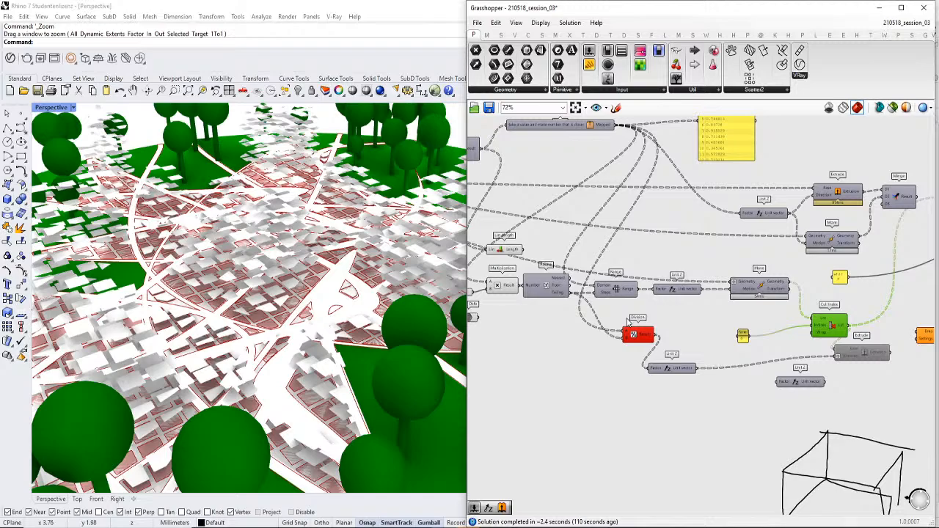
{"action": "right_click_drag", "start_coordinate": [682, 318], "coordinate": [593, 294]}
{"action": "scroll", "coordinate": [734, 313], "scroll_direction": "down", "scroll_amount": 1}
{"action": "right_click_drag", "start_coordinate": [734, 314], "coordinate": [619, 312]}
{"action": "scroll", "coordinate": [619, 312], "scroll_direction": "up", "scroll_amount": 2}
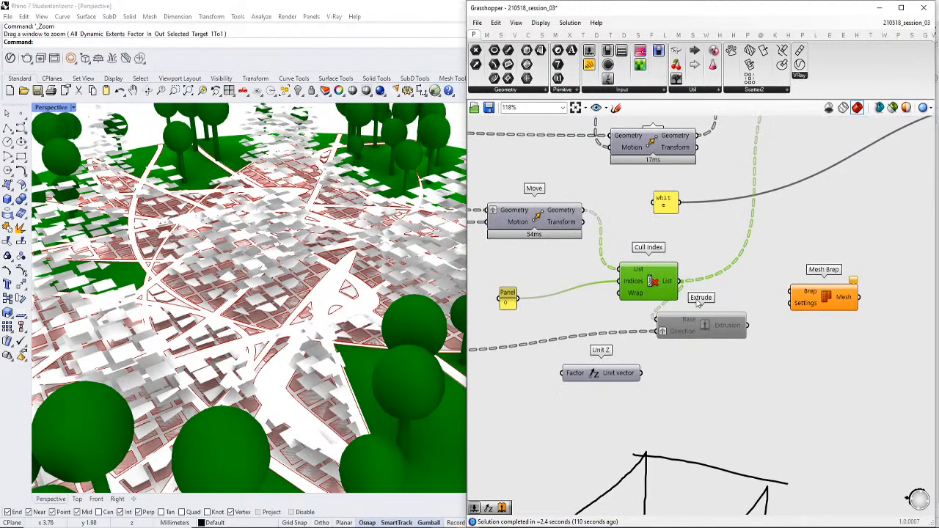
{"action": "scroll", "coordinate": [727, 305], "scroll_direction": "up", "scroll_amount": 2}
{"action": "scroll", "coordinate": [679, 277], "scroll_direction": "down", "scroll_amount": 2}
{"action": "right_click_drag", "start_coordinate": [607, 284], "coordinate": [690, 235]}
{"action": "scroll", "coordinate": [683, 318], "scroll_direction": "up", "scroll_amount": 2}
{"action": "key", "text": "ctrl+q"}
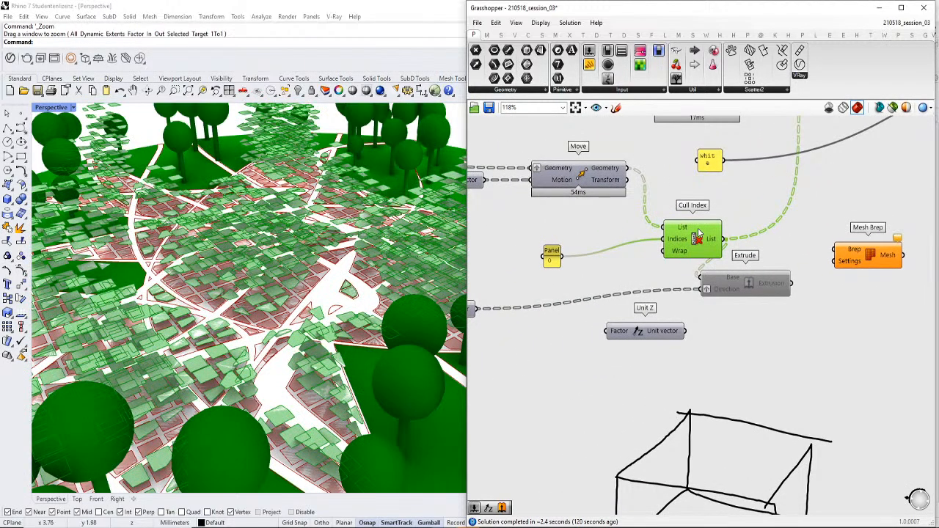
{"action": "key", "text": "ctrl+q"}
{"action": "right_click_drag", "start_coordinate": [769, 192], "coordinate": [711, 231]}
{"action": "left_click", "coordinate": [703, 239]}
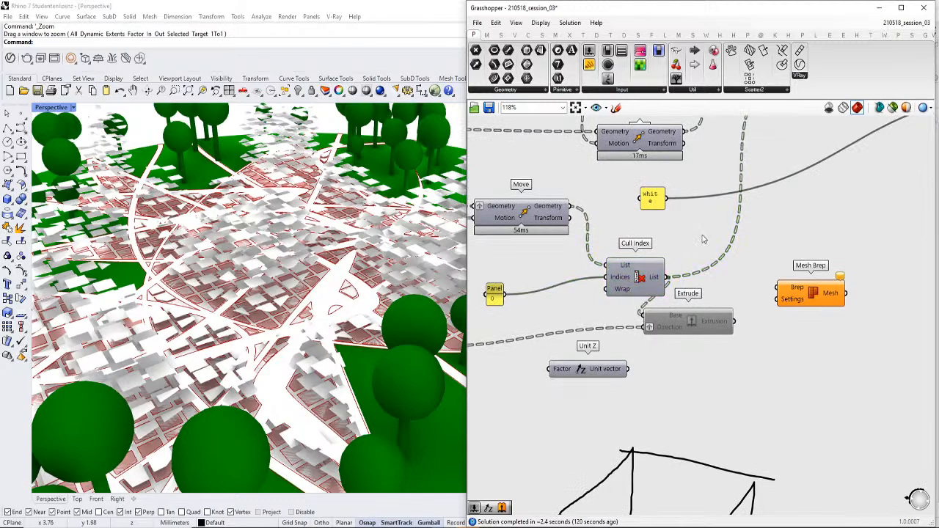
Add a 1.00 Number Slider to the spare Unit Z's Factor and wire its vector into the disabled Extrude's Direction, replacing the existing wire.
{"action": "right_click_drag", "start_coordinate": [660, 340], "coordinate": [679, 329]}
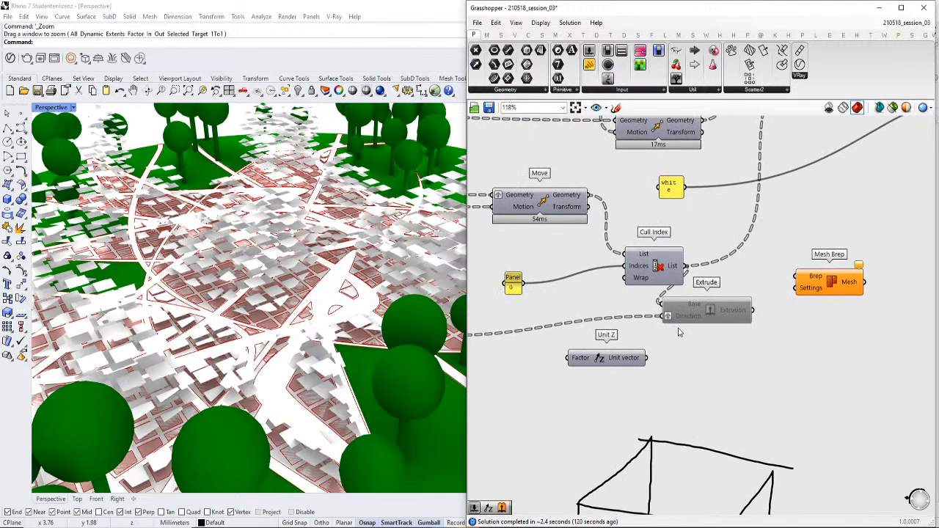
{"action": "double_click", "coordinate": [619, 335]}
{"action": "type", "text": "20"}
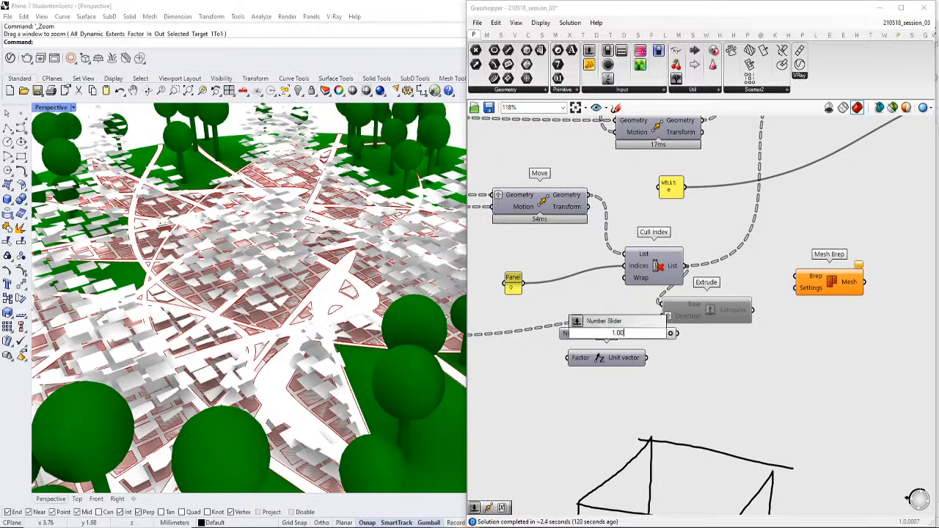
{"action": "key", "text": "Return"}
{"action": "left_click_drag", "start_coordinate": [609, 359], "coordinate": [650, 357]}
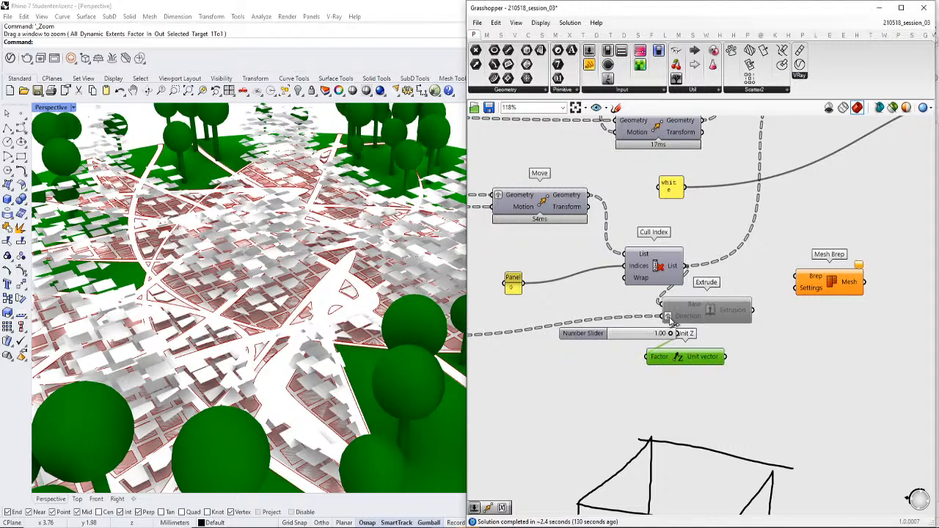
{"action": "left_click_drag", "start_coordinate": [663, 316], "coordinate": [725, 357]}
{"action": "left_click_drag", "start_coordinate": [692, 319], "coordinate": [724, 319]}
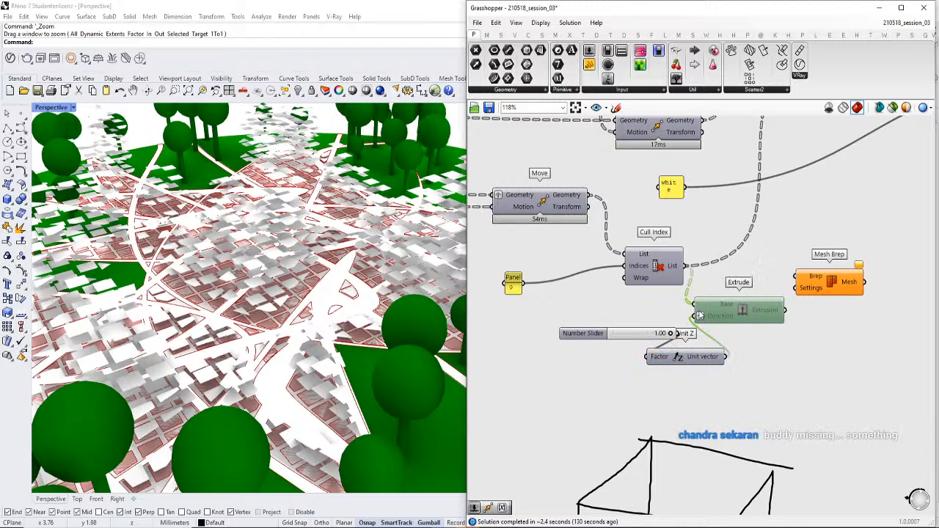
Set the floor-height slider to 0.46, enable the floor Extrude and inspect the extruded floors up close.
{"action": "left_click_drag", "start_coordinate": [670, 334], "coordinate": [640, 334]}
{"action": "scroll", "coordinate": [730, 308], "scroll_direction": "up", "scroll_amount": 1}
{"action": "middle_click", "coordinate": [728, 306]}
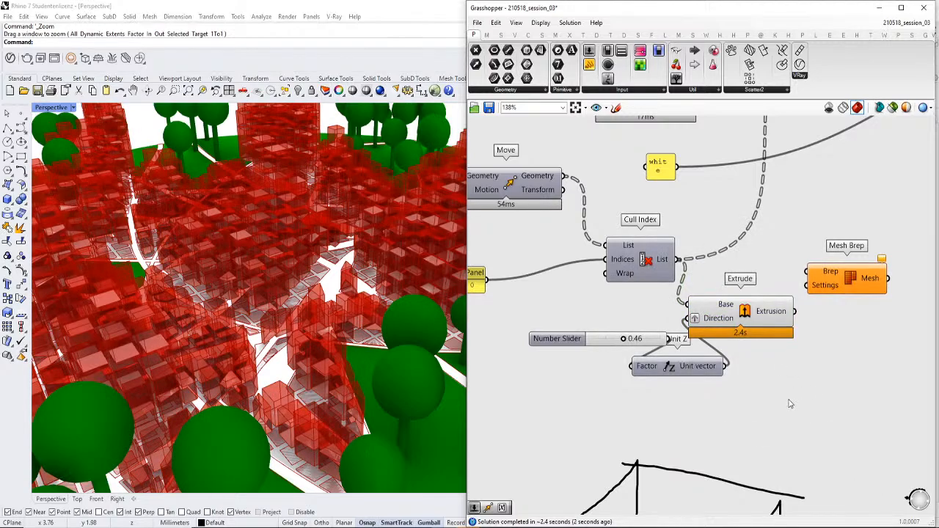
{"action": "left_click", "coordinate": [745, 323]}
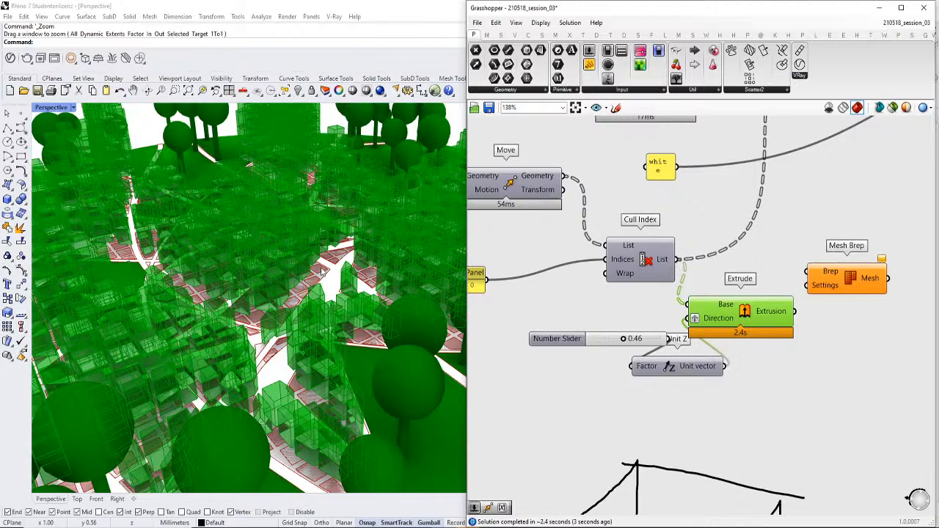
{"action": "scroll", "coordinate": [312, 264], "scroll_direction": "up", "scroll_amount": 5}
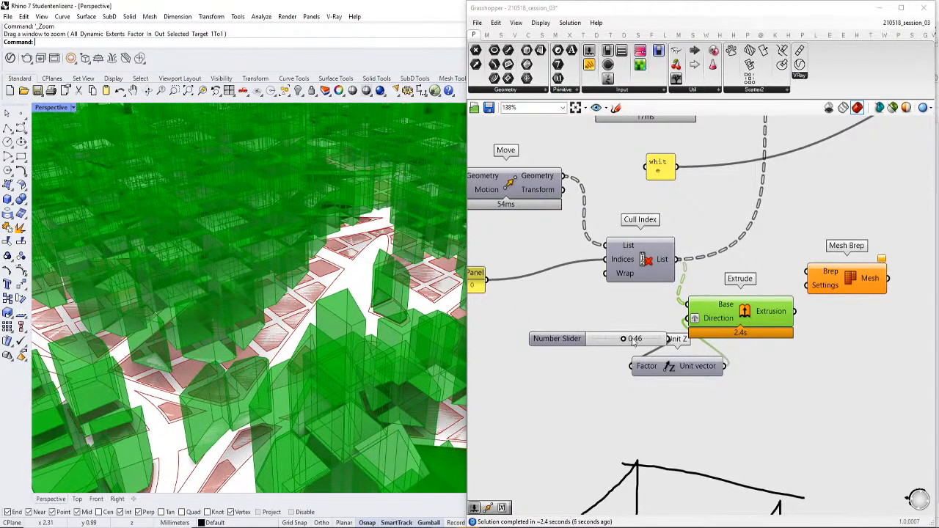
Set the floor-height slider to 0.06 and check the thinner floor slabs.
{"action": "left_click", "coordinate": [637, 340]}
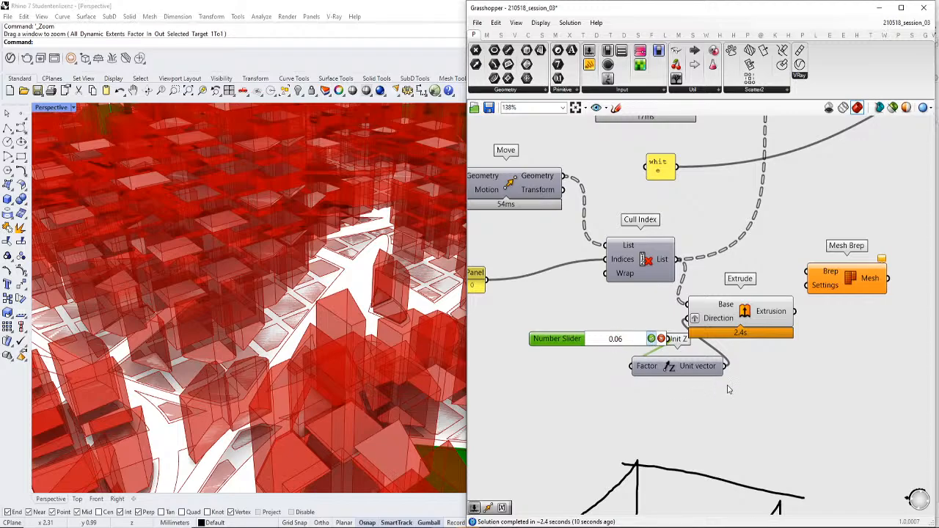
{"action": "left_click", "coordinate": [765, 318]}
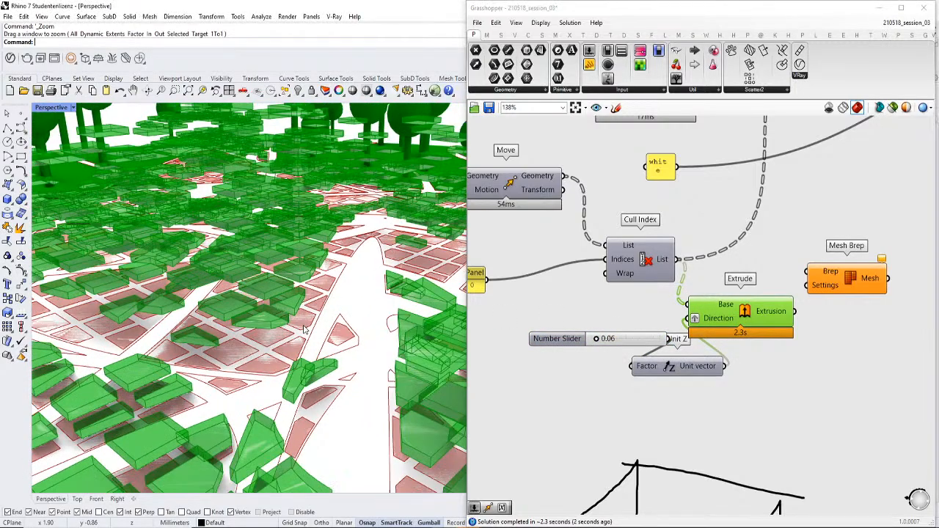
{"action": "left_click", "coordinate": [729, 350]}
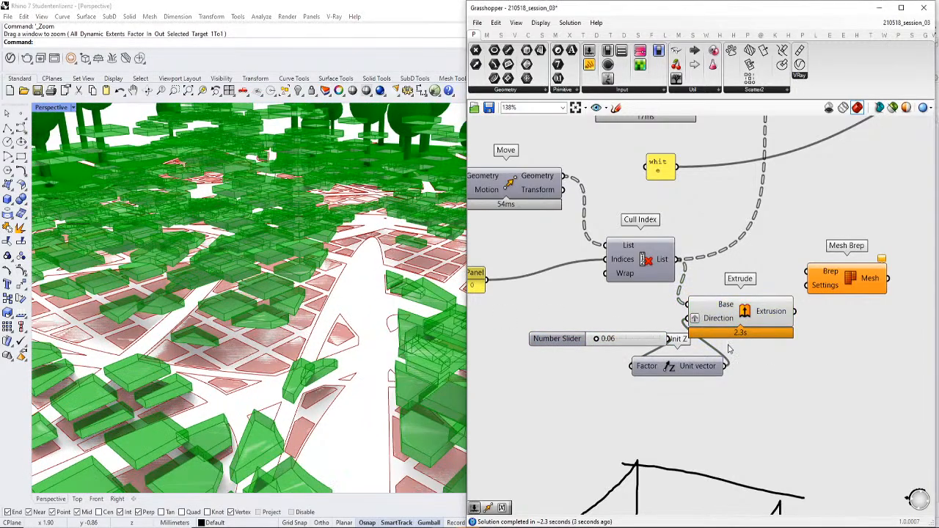
Connect the floor Extrude's Extrusion to the Mesh Brep feeding Mesh Join, replacing Cull Index, and hide the Extrude's preview.
{"action": "scroll", "coordinate": [729, 350], "scroll_direction": "down", "scroll_amount": 3}
{"action": "left_click", "coordinate": [763, 286]}
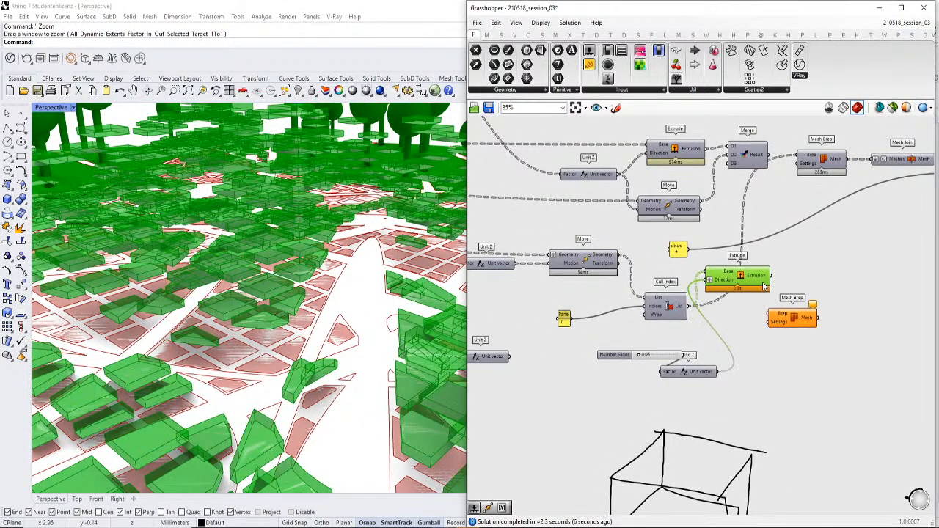
{"action": "left_click_drag", "start_coordinate": [763, 287], "coordinate": [802, 157]}
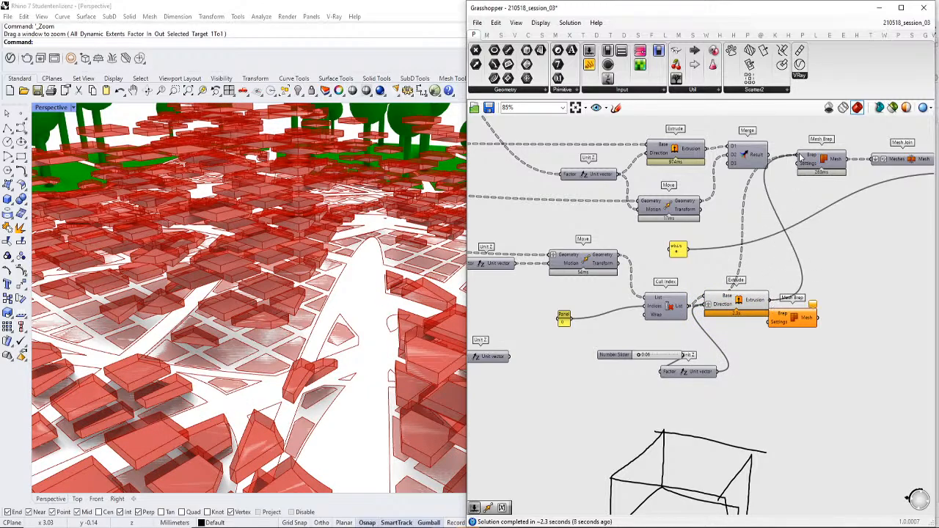
{"action": "left_click_drag", "start_coordinate": [748, 302], "coordinate": [751, 315]}
{"action": "scroll", "coordinate": [751, 315], "scroll_direction": "up", "scroll_amount": 1}
{"action": "middle_click", "coordinate": [750, 314]}
{"action": "scroll", "coordinate": [750, 315], "scroll_direction": "down", "scroll_amount": 1}
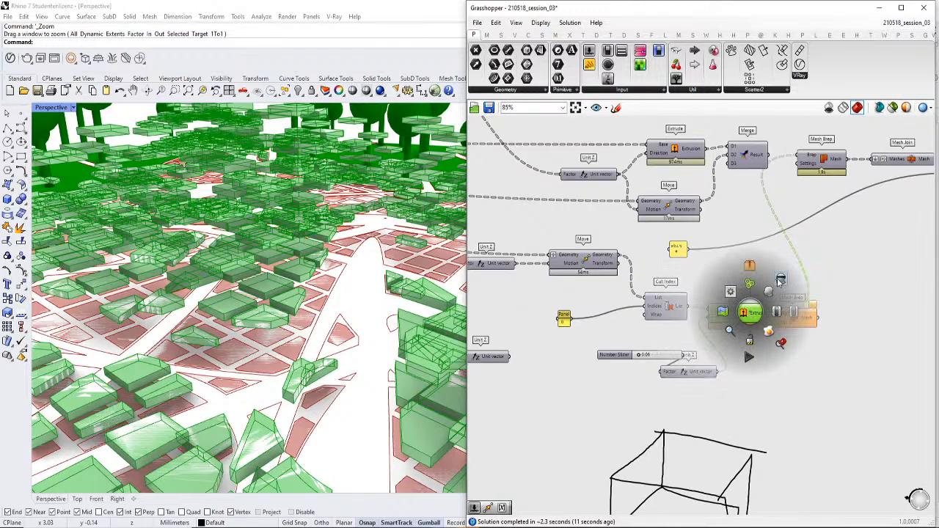
{"action": "left_click", "coordinate": [780, 281]}
Examine the solid white floor slabs rendered through Custom Preview from afar and up close.
{"action": "right_click_drag", "start_coordinate": [332, 275], "coordinate": [320, 340]}
{"action": "scroll", "coordinate": [311, 319], "scroll_direction": "down", "scroll_amount": 4}
{"action": "scroll", "coordinate": [342, 365], "scroll_direction": "down", "scroll_amount": 4}
{"action": "scroll", "coordinate": [341, 337], "scroll_direction": "up", "scroll_amount": 5}
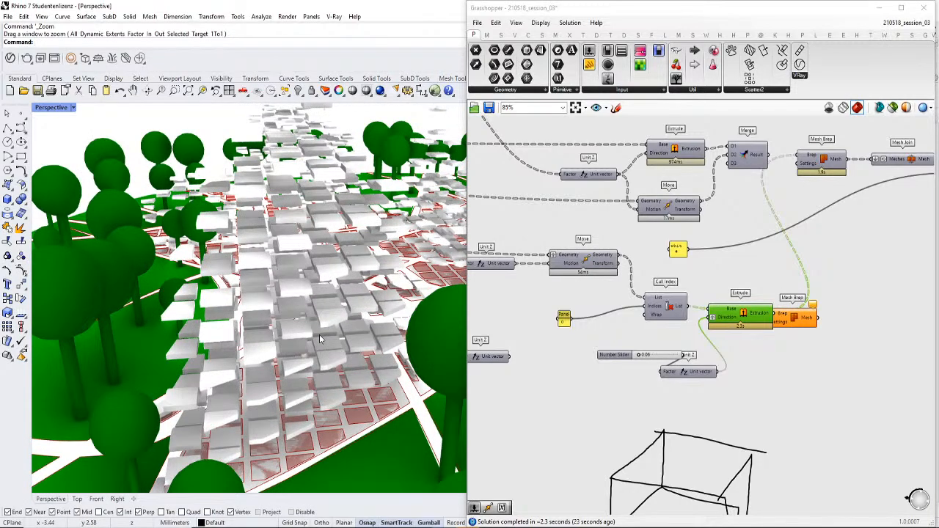
{"action": "scroll", "coordinate": [760, 293], "scroll_direction": "down", "scroll_amount": 2}
{"action": "right_click_drag", "start_coordinate": [759, 294], "coordinate": [632, 330]}
{"action": "scroll", "coordinate": [765, 254], "scroll_direction": "up", "scroll_amount": 2}
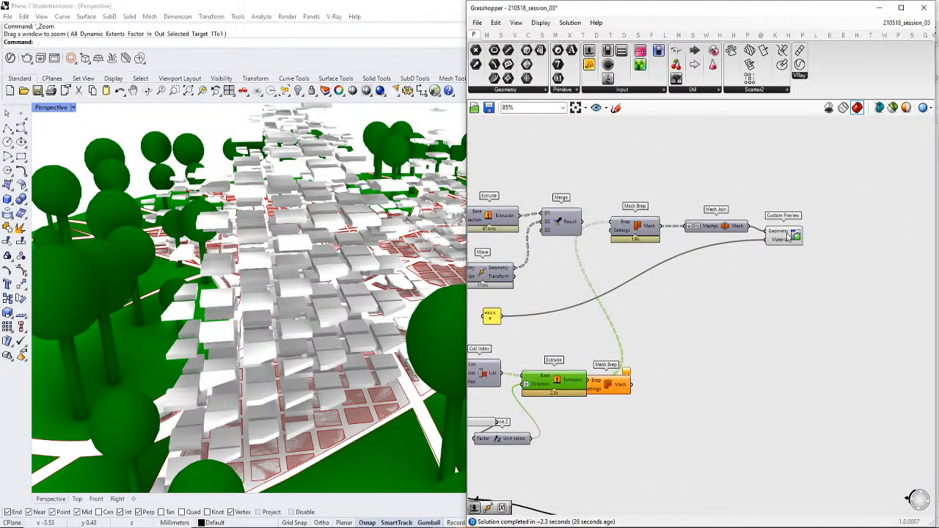
{"action": "mouse_move", "coordinate": [792, 234]}
{"action": "right_click_drag", "start_coordinate": [391, 323], "coordinate": [240, 336]}
{"action": "scroll", "coordinate": [217, 338], "scroll_direction": "up", "scroll_amount": 6}
{"action": "scroll", "coordinate": [240, 335], "scroll_direction": "up", "scroll_amount": 4}
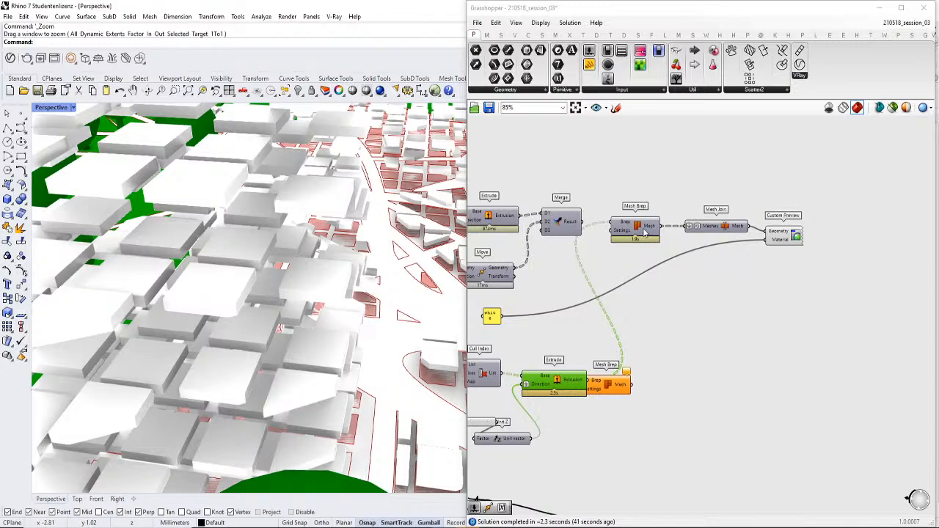
Check the data trees and previews of the building Extrude's Extrusion and the upstream Merge's Result.
{"action": "scroll", "coordinate": [645, 232], "scroll_direction": "up", "scroll_amount": 1}
{"action": "right_click_drag", "start_coordinate": [471, 226], "coordinate": [667, 245]}
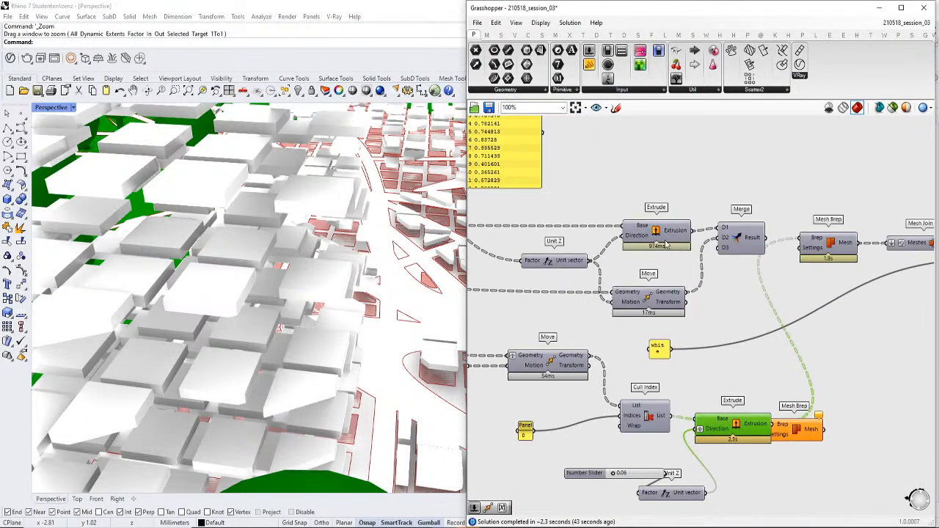
{"action": "left_click", "coordinate": [666, 240]}
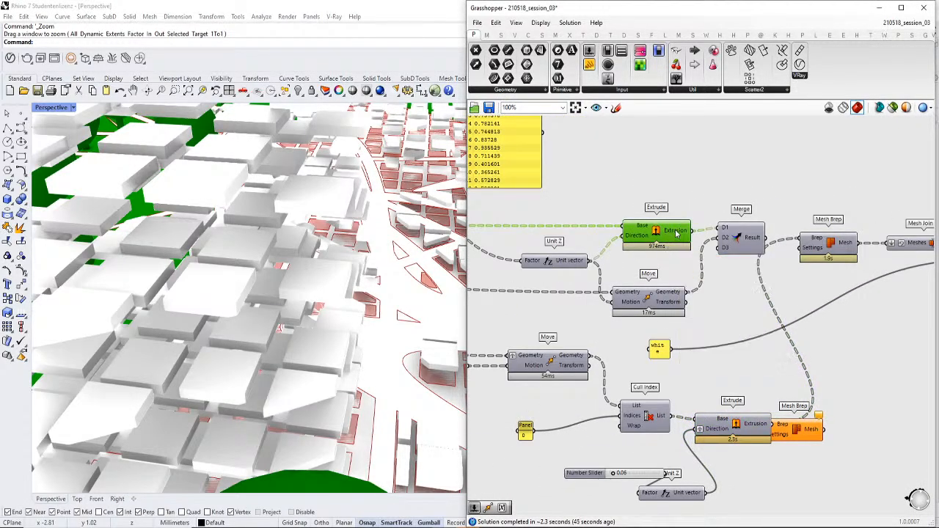
{"action": "mouse_move", "coordinate": [676, 233]}
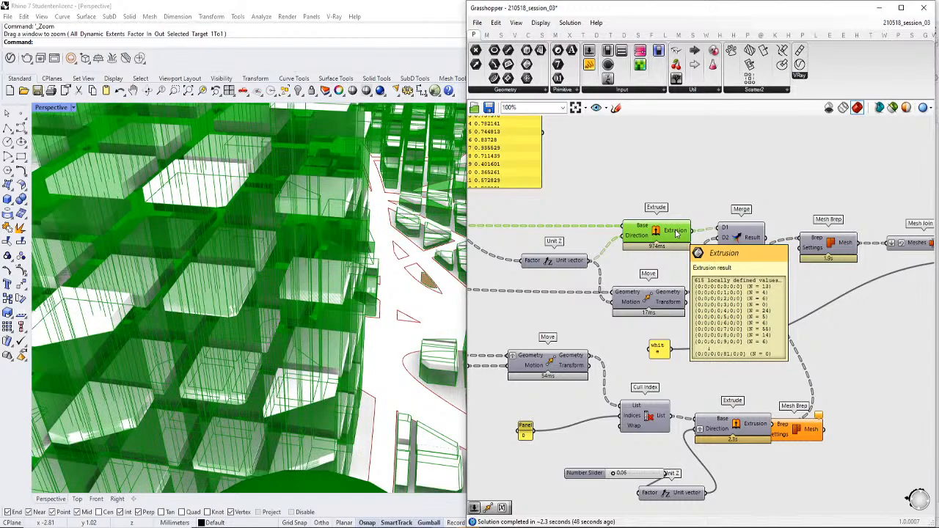
{"action": "mouse_move", "coordinate": [677, 234]}
{"action": "right_mouse_down"}
{"action": "mouse_move", "coordinate": [654, 266]}
{"action": "mouse_move", "coordinate": [738, 264]}
{"action": "right_mouse_up"}
{"action": "scroll", "coordinate": [668, 252], "scroll_direction": "down", "scroll_amount": 1}
{"action": "scroll", "coordinate": [663, 266], "scroll_direction": "up", "scroll_amount": 1}
{"action": "scroll", "coordinate": [663, 265], "scroll_direction": "up", "scroll_amount": 1}
{"action": "scroll", "coordinate": [663, 266], "scroll_direction": "down", "scroll_amount": 3}
{"action": "mouse_move", "coordinate": [566, 257]}
{"action": "right_mouse_down"}
{"action": "mouse_move", "coordinate": [932, 272]}
{"action": "mouse_move", "coordinate": [727, 263]}
{"action": "right_mouse_up"}
{"action": "right_click_drag", "start_coordinate": [608, 253], "coordinate": [654, 258]}
{"action": "scroll", "coordinate": [654, 258], "scroll_direction": "up", "scroll_amount": 2}
{"action": "left_click", "coordinate": [592, 269]}
{"action": "mouse_move", "coordinate": [589, 270]}
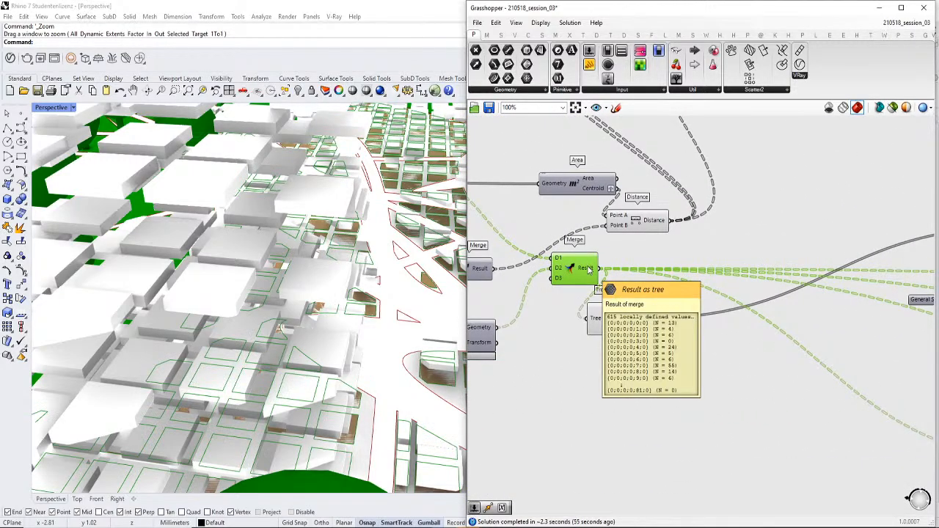
{"action": "key", "text": "ctrl+q"}
Trace the wires around the upstream Merge back to the lower Scale component and its inputs.
{"action": "scroll", "coordinate": [589, 270], "scroll_direction": "down", "scroll_amount": 3}
{"action": "right_click_drag", "start_coordinate": [820, 263], "coordinate": [721, 263]}
{"action": "scroll", "coordinate": [721, 263], "scroll_direction": "down", "scroll_amount": 2}
{"action": "right_click_drag", "start_coordinate": [892, 261], "coordinate": [933, 241]}
{"action": "scroll", "coordinate": [606, 246], "scroll_direction": "up", "scroll_amount": 6}
{"action": "scroll", "coordinate": [576, 261], "scroll_direction": "down", "scroll_amount": 1}
{"action": "right_click_drag", "start_coordinate": [554, 261], "coordinate": [697, 299]}
{"action": "left_click", "coordinate": [695, 340]}
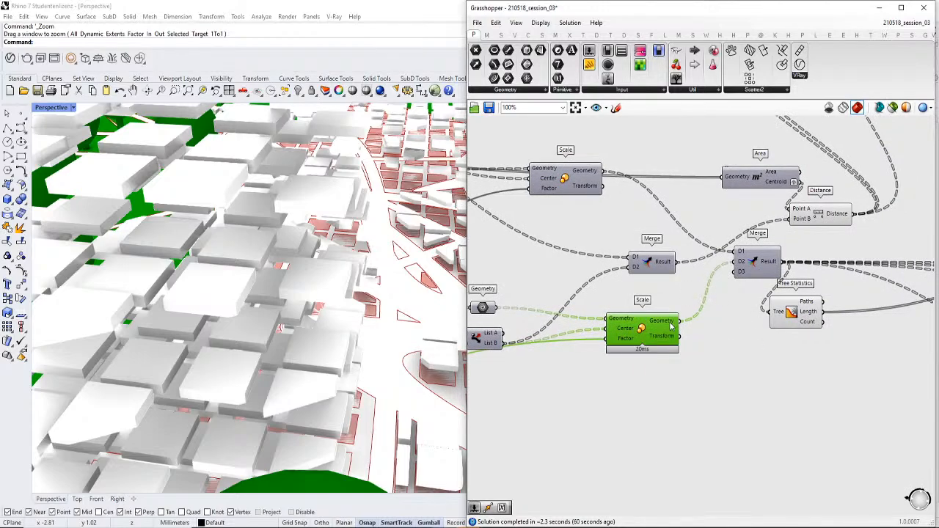
{"action": "right_click_drag", "start_coordinate": [629, 338], "coordinate": [731, 304]}
{"action": "right_click_drag", "start_coordinate": [801, 357], "coordinate": [738, 367]}
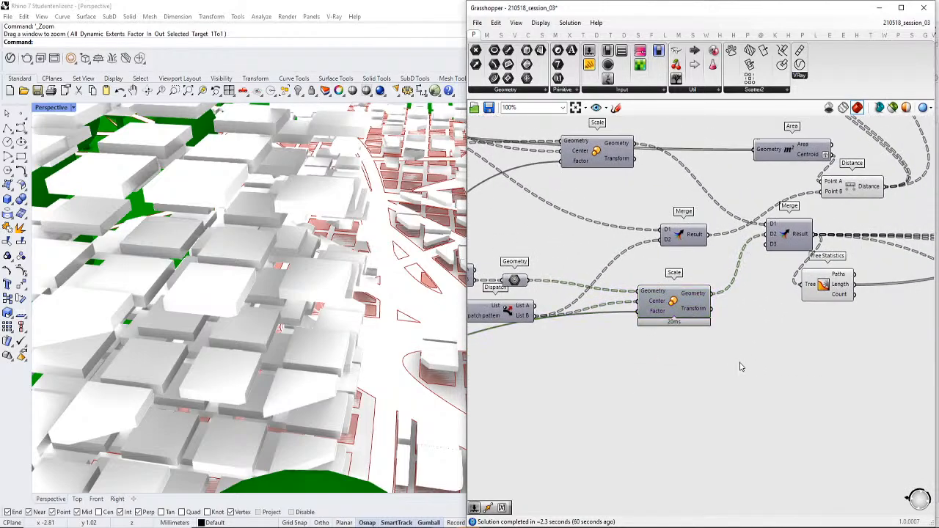
Add a Merge component combining the upper Area's Centroid in D1 with the lower Dispatch's List B in D2.
{"action": "double_click", "coordinate": [739, 363]}
{"action": "type", "text": "merge"}
{"action": "key", "text": "Return"}
{"action": "right_click_drag", "start_coordinate": [580, 307], "coordinate": [690, 296]}
{"action": "scroll", "coordinate": [690, 295], "scroll_direction": "down", "scroll_amount": 1}
{"action": "left_click", "coordinate": [614, 299]}
{"action": "right_click_drag", "start_coordinate": [526, 180], "coordinate": [575, 210]}
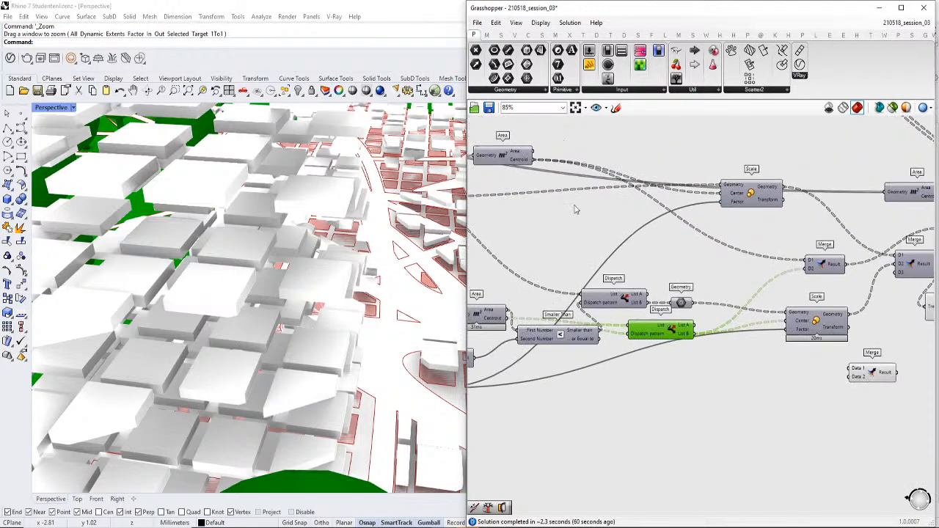
{"action": "left_click_drag", "start_coordinate": [535, 161], "coordinate": [700, 336]}
{"action": "right_click_drag", "start_coordinate": [699, 336], "coordinate": [499, 329]}
Move the new centroid Merge component downstream, past the Tree Statistics component, into free canvas space.
{"action": "left_click_drag", "start_coordinate": [684, 372], "coordinate": [717, 343]}
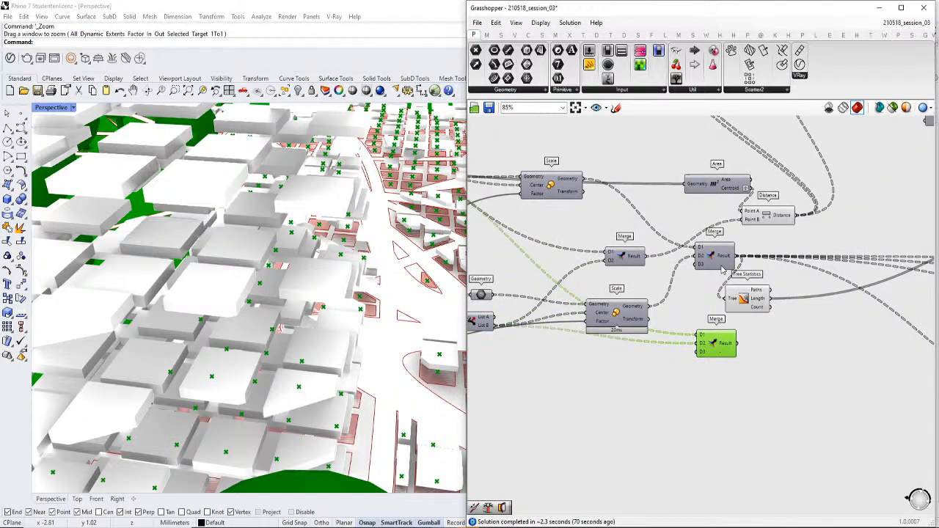
{"action": "right_click_drag", "start_coordinate": [740, 326], "coordinate": [626, 309]}
{"action": "scroll", "coordinate": [626, 315], "scroll_direction": "down", "scroll_amount": 5}
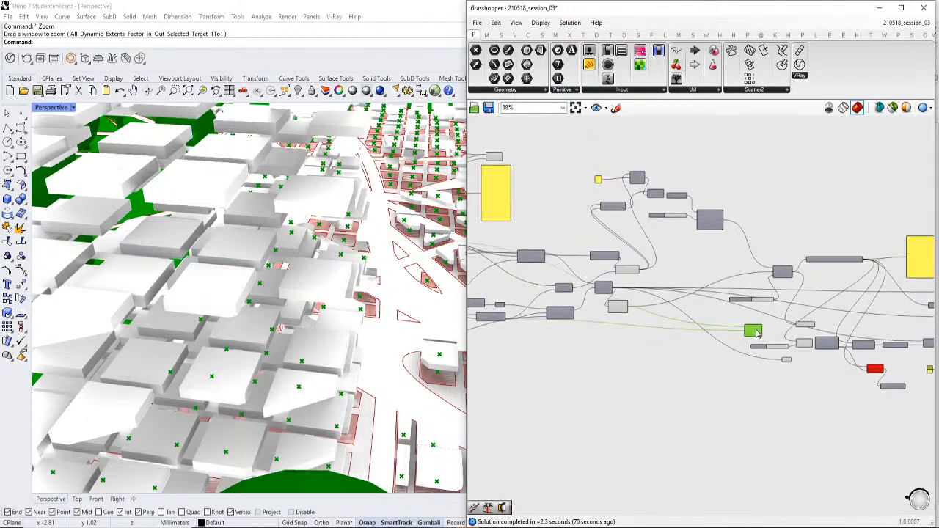
{"action": "left_click_drag", "start_coordinate": [750, 330], "coordinate": [677, 360]}
{"action": "scroll", "coordinate": [678, 361], "scroll_direction": "up", "scroll_amount": 3}
Add a Geometry parameter and feed it the Result of the upstream Merge that combines the scaled plots.
{"action": "double_click", "coordinate": [671, 319]}
{"action": "type", "text": "geom"}
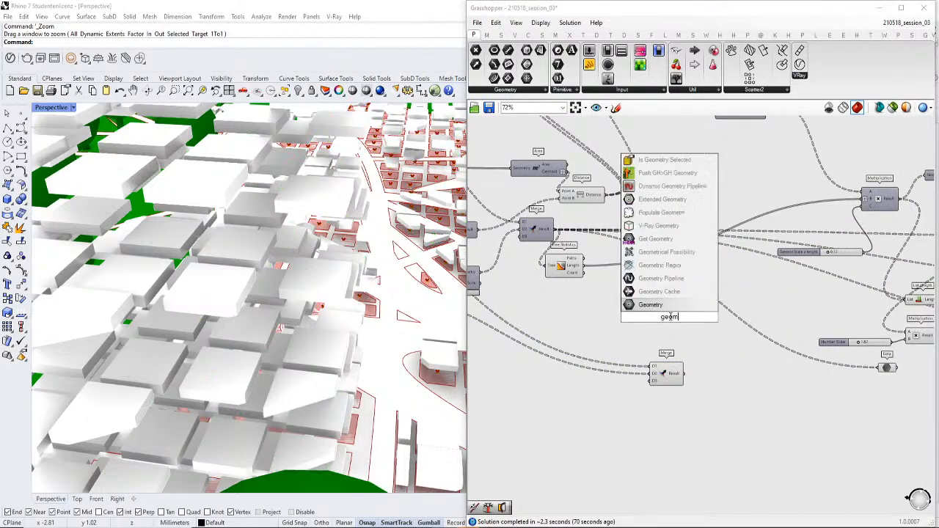
{"action": "left_click", "coordinate": [666, 308]}
{"action": "left_click", "coordinate": [552, 229]}
{"action": "left_click_drag", "start_coordinate": [555, 230], "coordinate": [630, 407]}
{"action": "left_click", "coordinate": [669, 374], "text": "shift"}
{"action": "left_click", "coordinate": [681, 329]}
Move the Geometry parameter and the centroid Merge to the free area just above the building Extrude.
{"action": "scroll", "coordinate": [608, 367], "scroll_direction": "down", "scroll_amount": 6}
{"action": "left_click_drag", "start_coordinate": [667, 368], "coordinate": [689, 311]}
{"action": "scroll", "coordinate": [759, 330], "scroll_direction": "up", "scroll_amount": 7}
{"action": "left_click", "coordinate": [764, 245]}
{"action": "left_click_drag", "start_coordinate": [618, 295], "coordinate": [547, 190]}
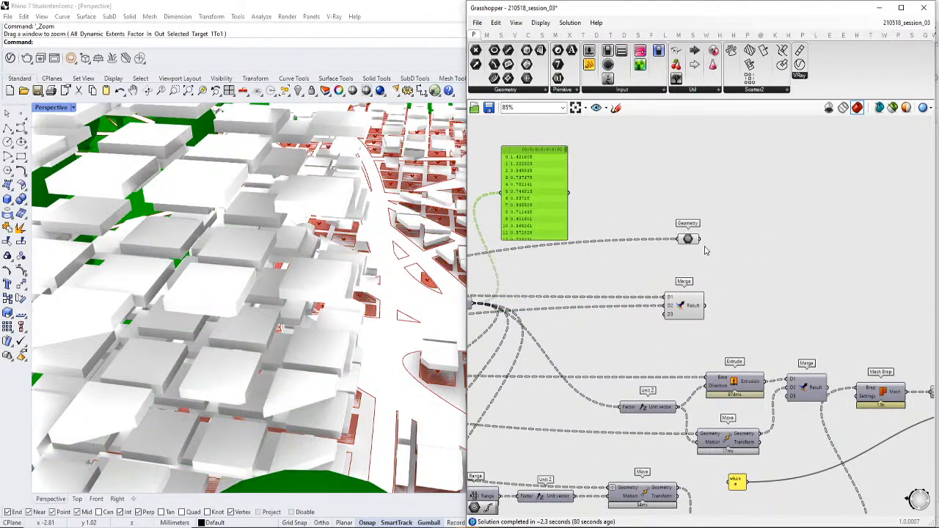
{"action": "scroll", "coordinate": [706, 250], "scroll_direction": "up", "scroll_amount": 2}
{"action": "left_click_drag", "start_coordinate": [683, 327], "coordinate": [640, 359]}
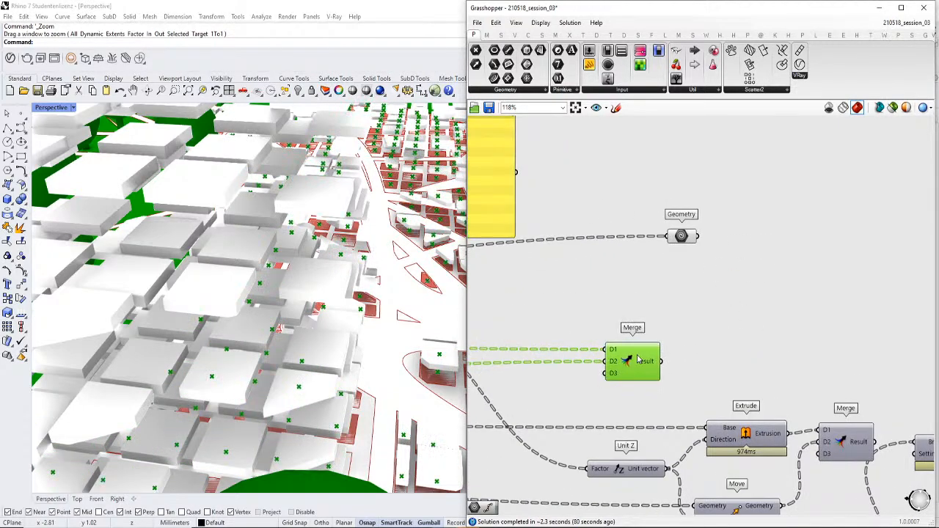
{"action": "left_click_drag", "start_coordinate": [678, 238], "coordinate": [623, 265]}
Add a Scale component with the Geometry parameter as its Geometry and the centroid Merge's Result as its Center.
{"action": "double_click", "coordinate": [678, 307]}
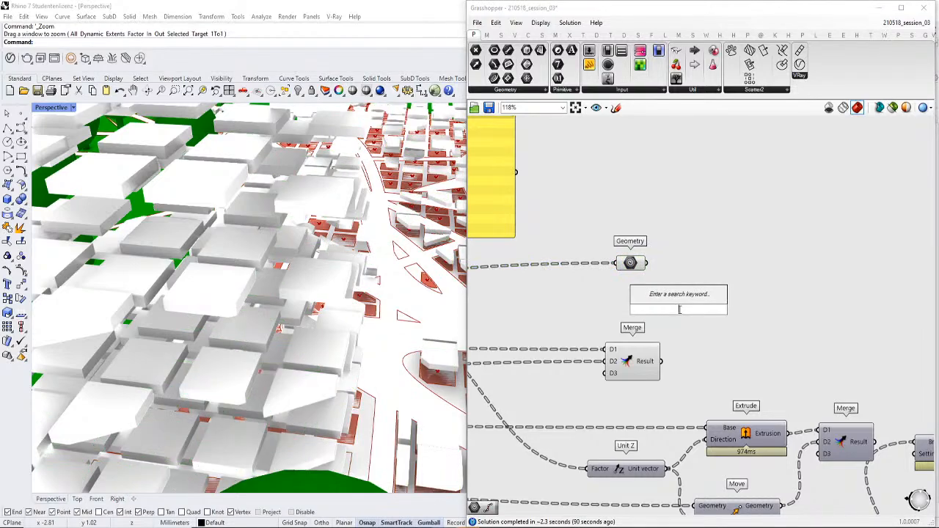
{"action": "type", "text": "sc"}
{"action": "left_click", "coordinate": [671, 285]}
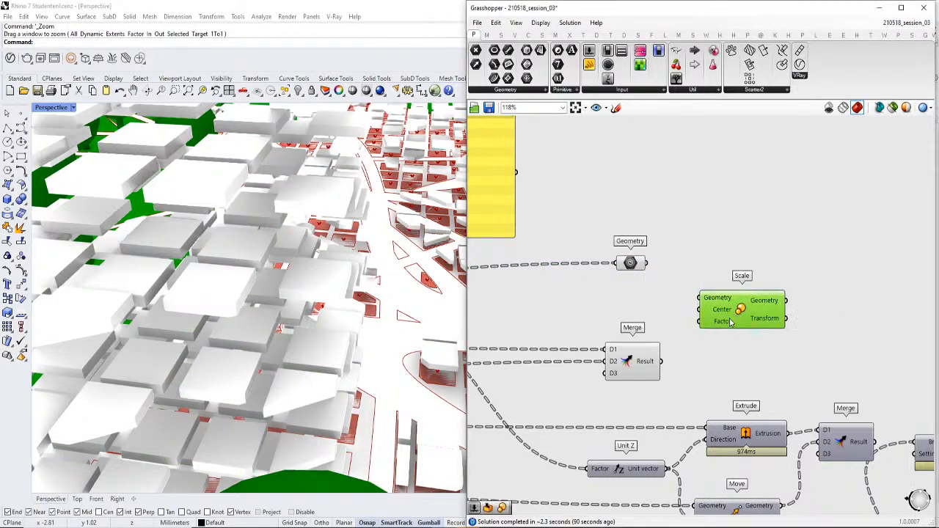
{"action": "left_click_drag", "start_coordinate": [661, 361], "coordinate": [701, 299]}
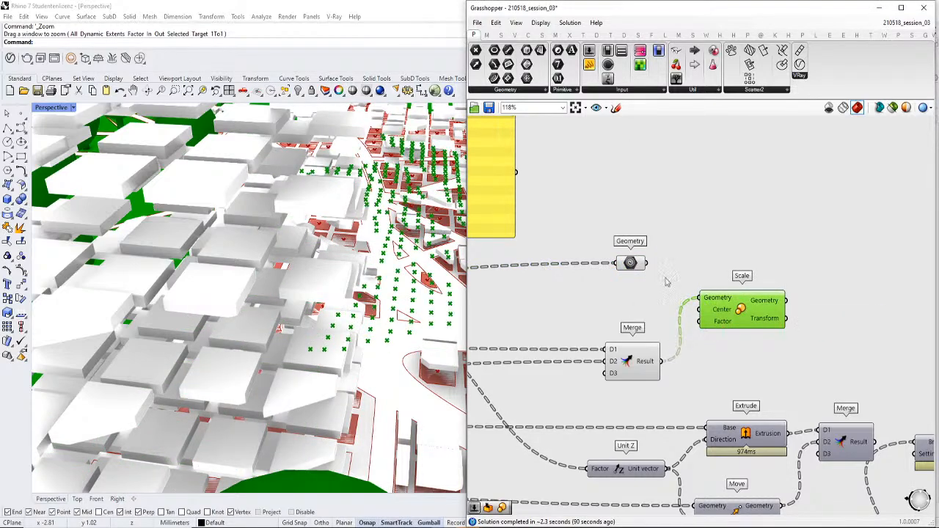
{"action": "left_click_drag", "start_coordinate": [648, 262], "coordinate": [701, 309]}
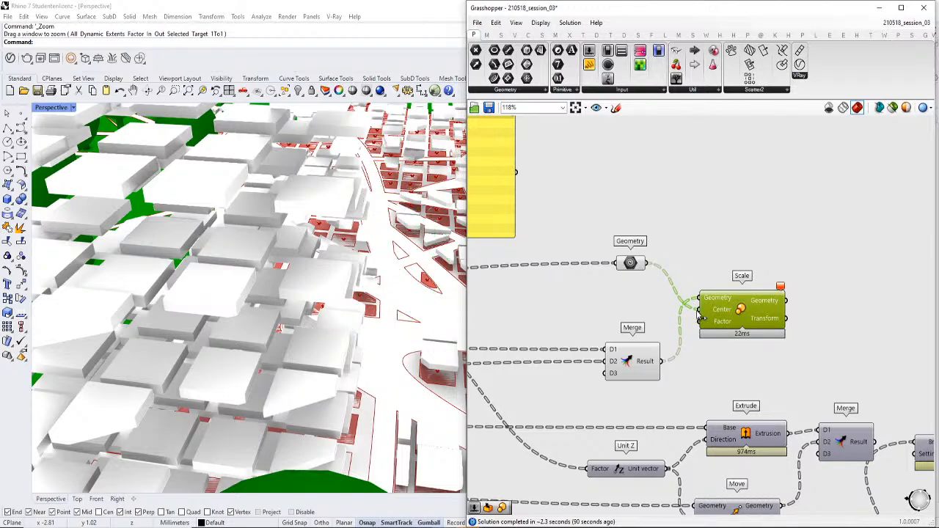
{"action": "left_click", "coordinate": [633, 268]}
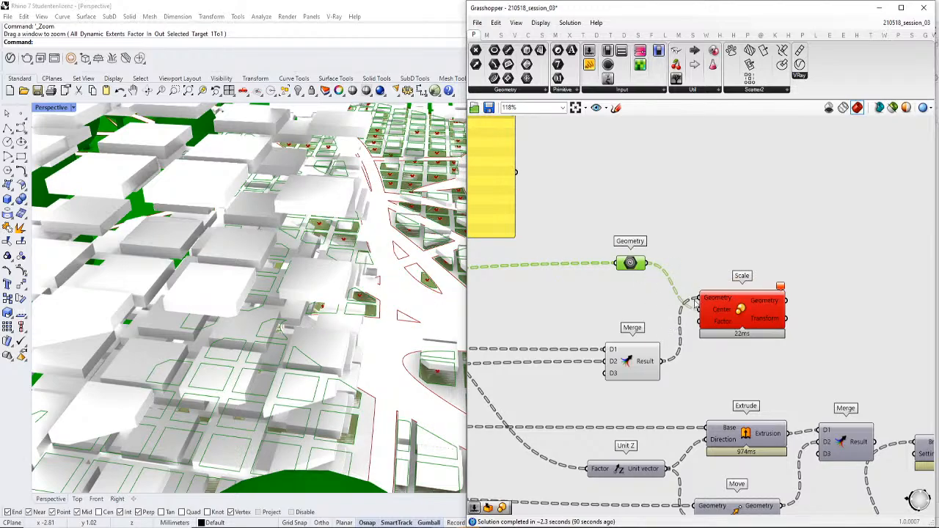
{"action": "left_click_drag", "start_coordinate": [703, 310], "coordinate": [647, 267]}
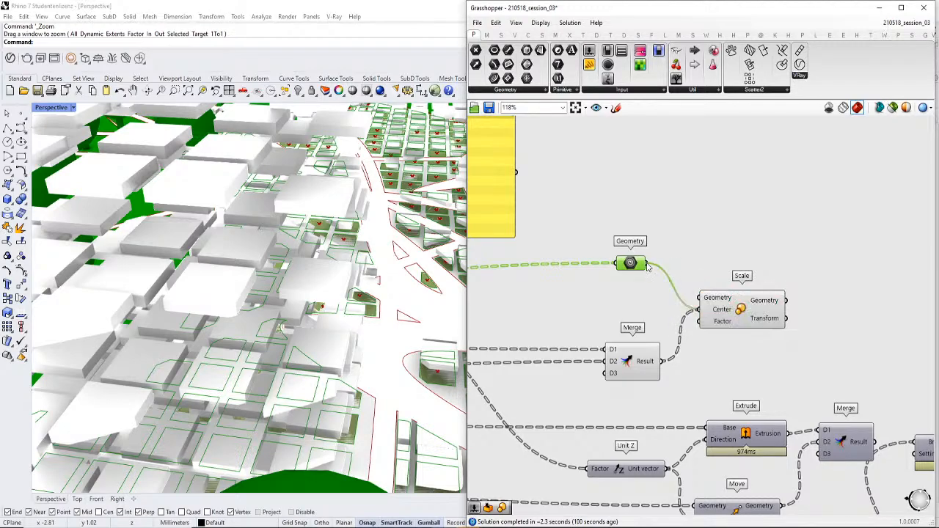
{"action": "left_click", "coordinate": [703, 316]}
Add a 0.2 number slider named Core Size and connect it to the new Scale component's Factor.
{"action": "double_click", "coordinate": [642, 318]}
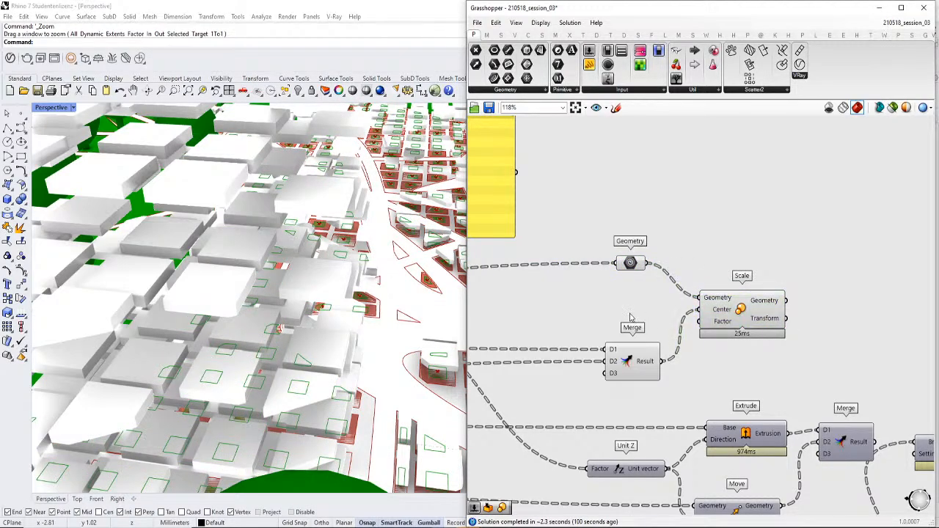
{"action": "type", "text": "0"}
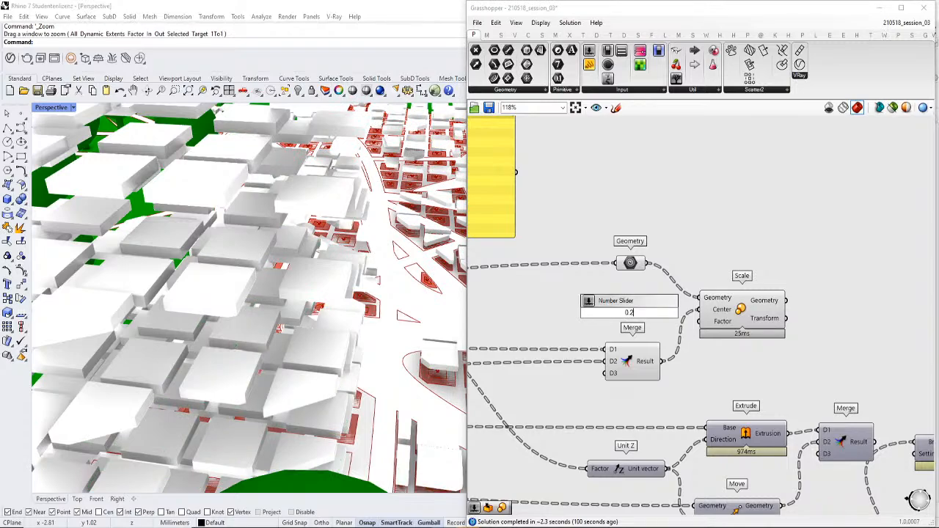
{"action": "type", "text": ".2"}
{"action": "key", "text": "Return"}
{"action": "left_click", "coordinate": [598, 313]}
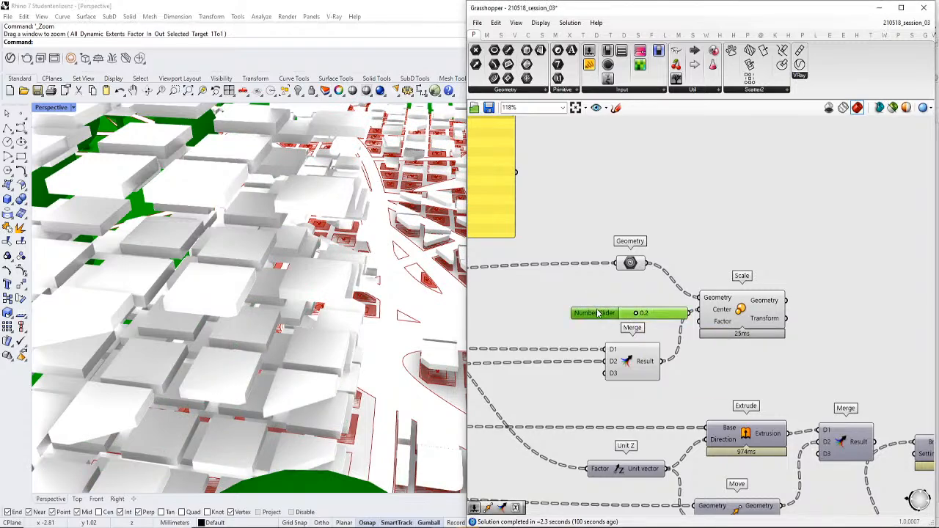
{"action": "double_click", "coordinate": [598, 314]}
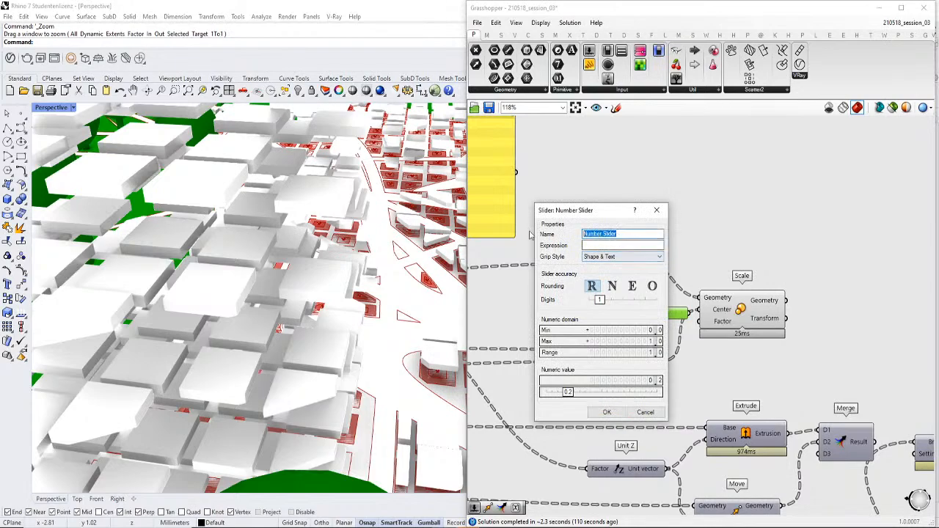
{"action": "type", "text": "Core Size"}
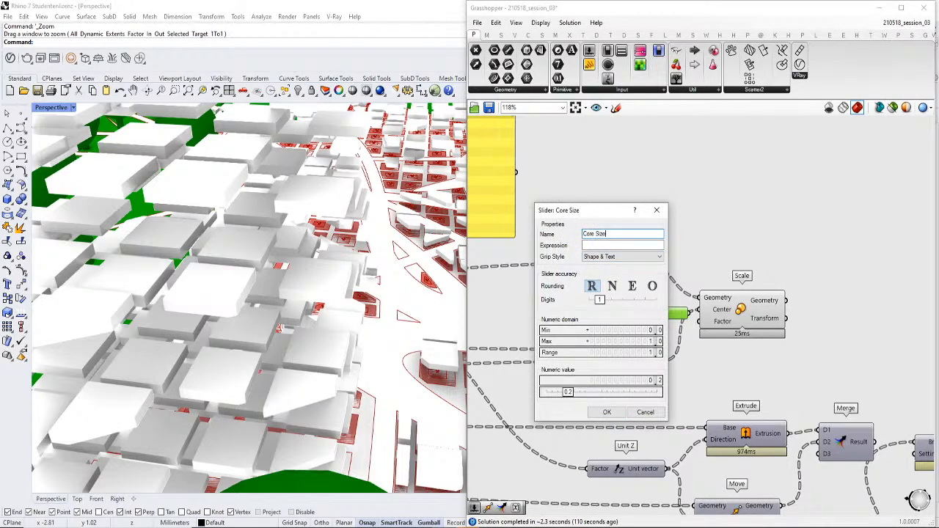
{"action": "key", "text": "Return"}
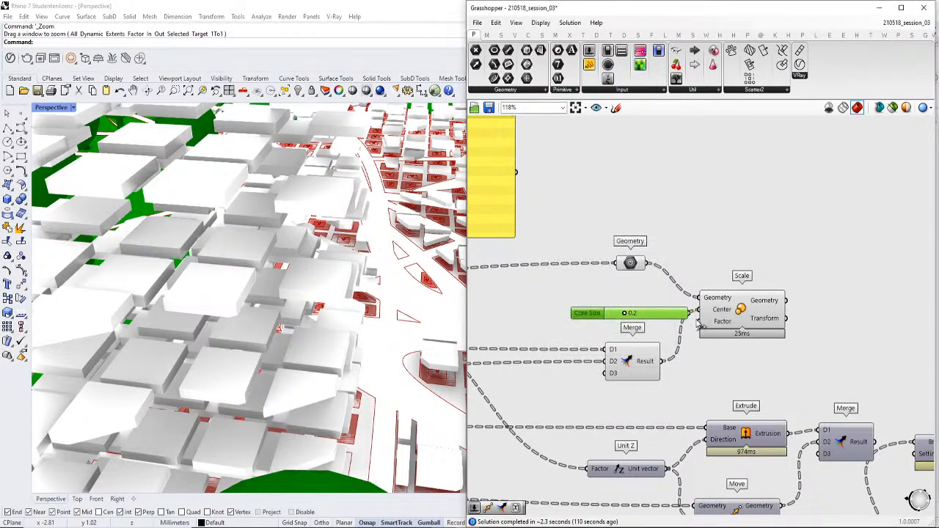
{"action": "right_click_drag", "start_coordinate": [777, 337], "coordinate": [693, 278]}
{"action": "left_click", "coordinate": [715, 299]}
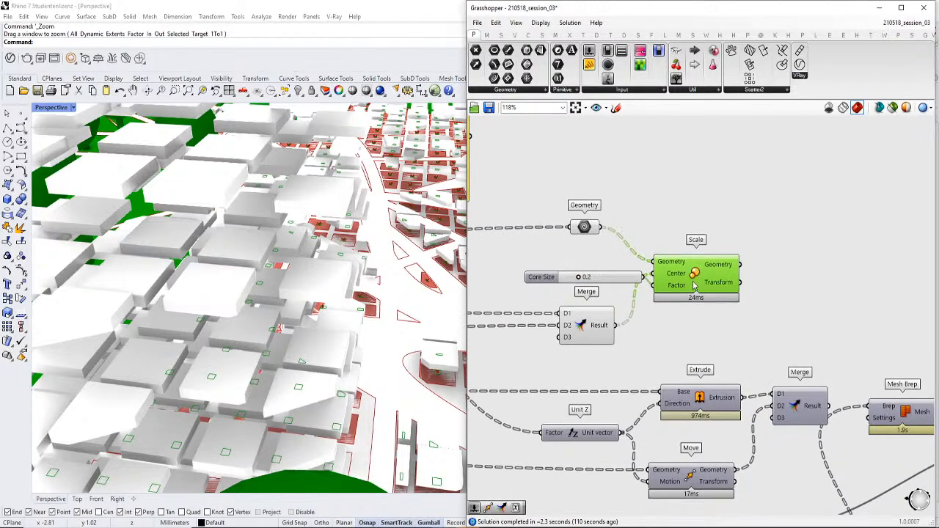
Replace the building Extrude's Base input with the Geometry output of the Core Size Scale component.
{"action": "right_click_drag", "start_coordinate": [776, 288], "coordinate": [725, 257]}
{"action": "left_click", "coordinate": [748, 257]}
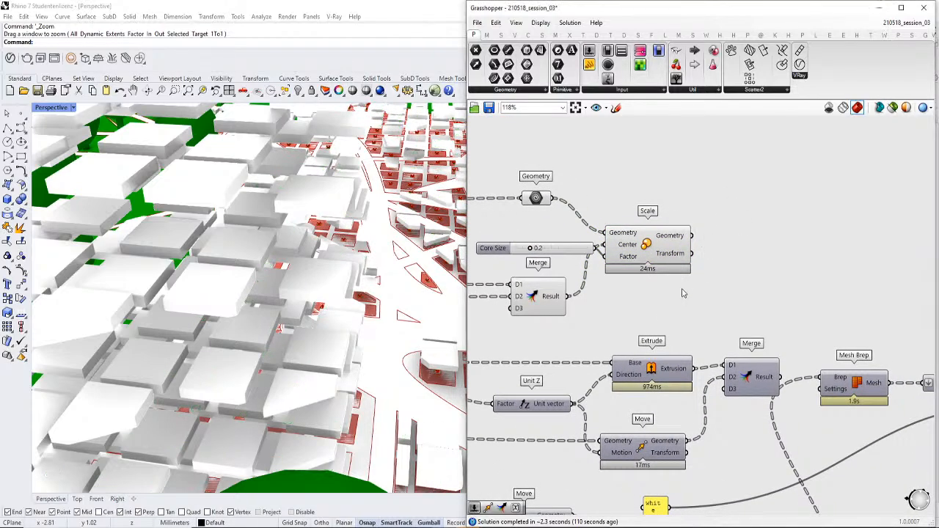
{"action": "left_click_drag", "start_coordinate": [693, 241], "coordinate": [627, 365]}
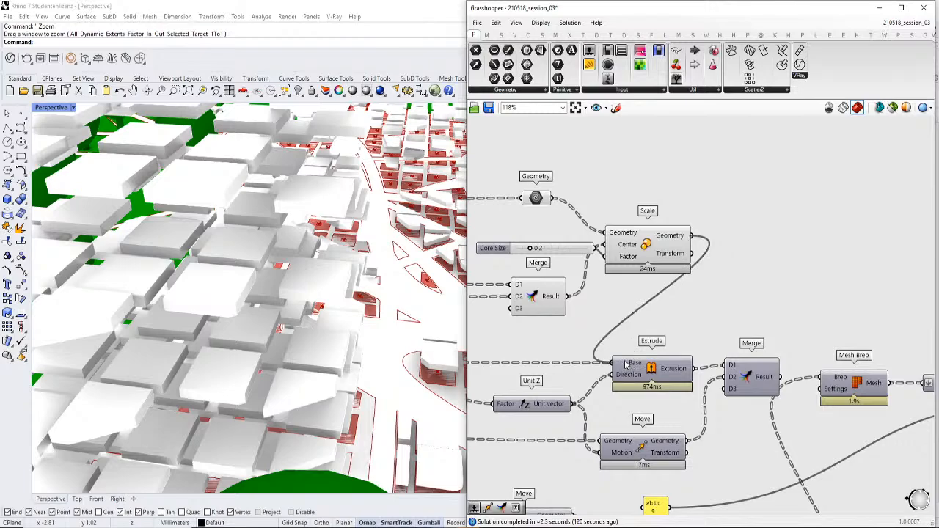
{"action": "right_click_drag", "start_coordinate": [750, 336], "coordinate": [664, 323]}
{"action": "left_click", "coordinate": [565, 355]}
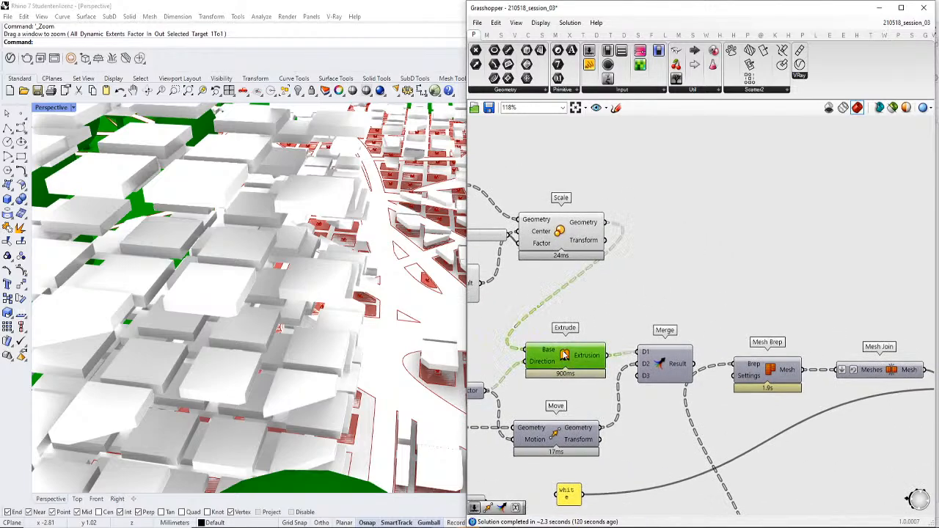
{"action": "left_click", "coordinate": [701, 358]}
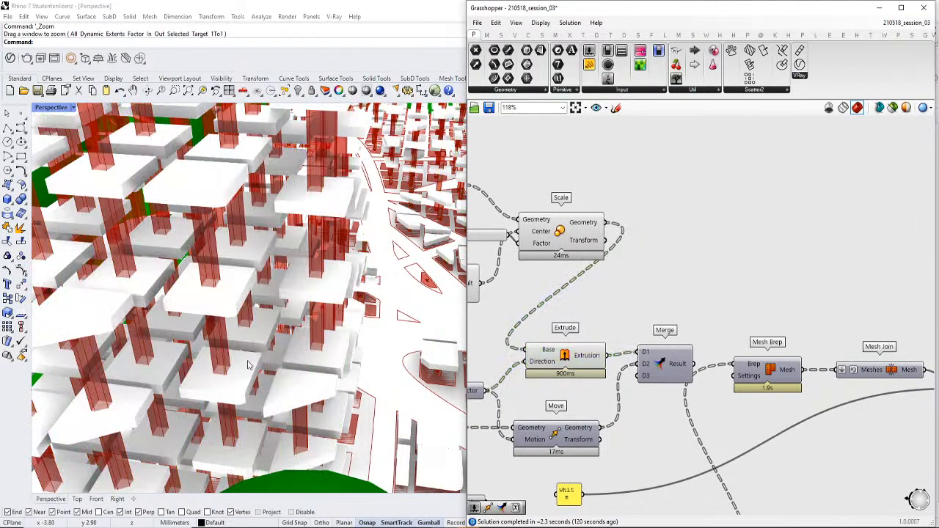
Examine the extruded building cores between the floor slabs across the city, from afar and up close.
{"action": "scroll", "coordinate": [257, 359], "scroll_direction": "down", "scroll_amount": 10}
{"action": "mouse_move", "coordinate": [257, 359]}
{"action": "right_mouse_down"}
{"action": "mouse_move", "coordinate": [295, 328]}
{"action": "mouse_move", "coordinate": [262, 343]}
{"action": "right_mouse_up"}
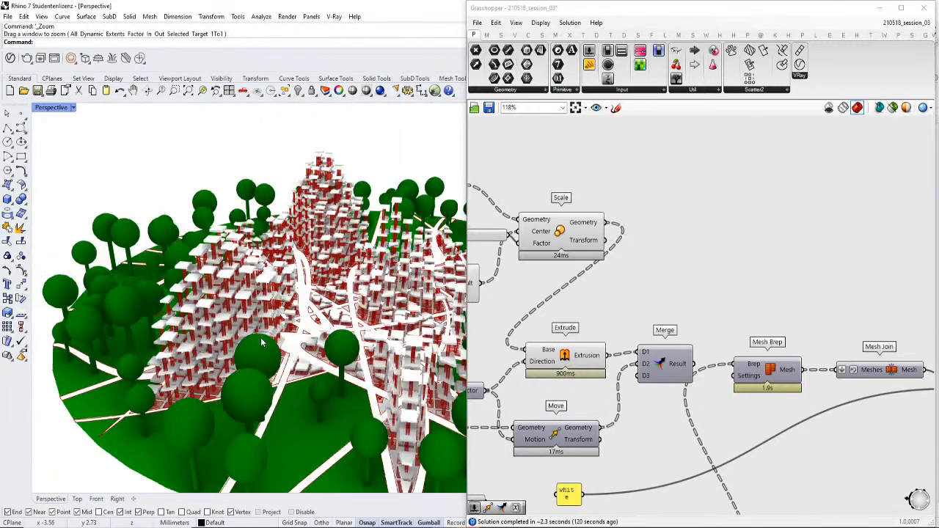
{"action": "scroll", "coordinate": [316, 298], "scroll_direction": "up", "scroll_amount": 4}
{"action": "scroll", "coordinate": [316, 298], "scroll_direction": "up", "scroll_amount": 6}
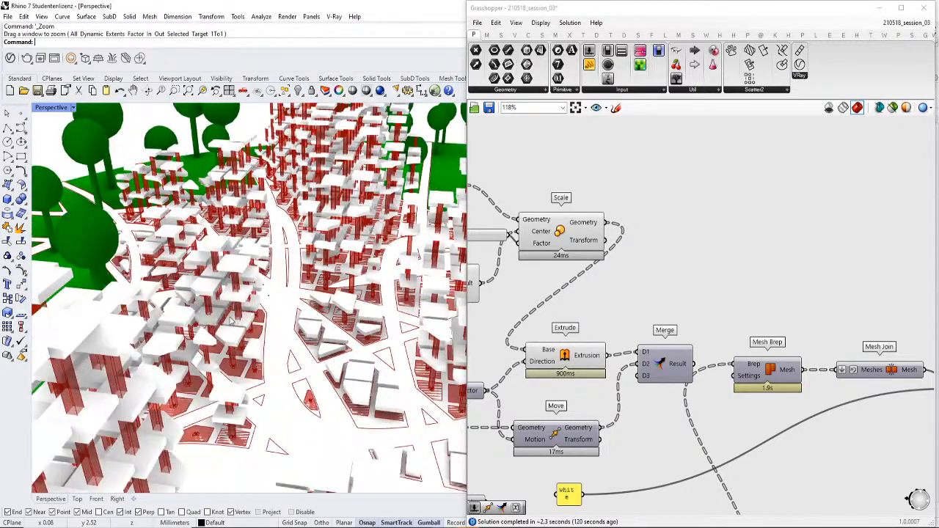
{"action": "scroll", "coordinate": [228, 331], "scroll_direction": "up", "scroll_amount": 3}
{"action": "scroll", "coordinate": [227, 330], "scroll_direction": "down", "scroll_amount": 8}
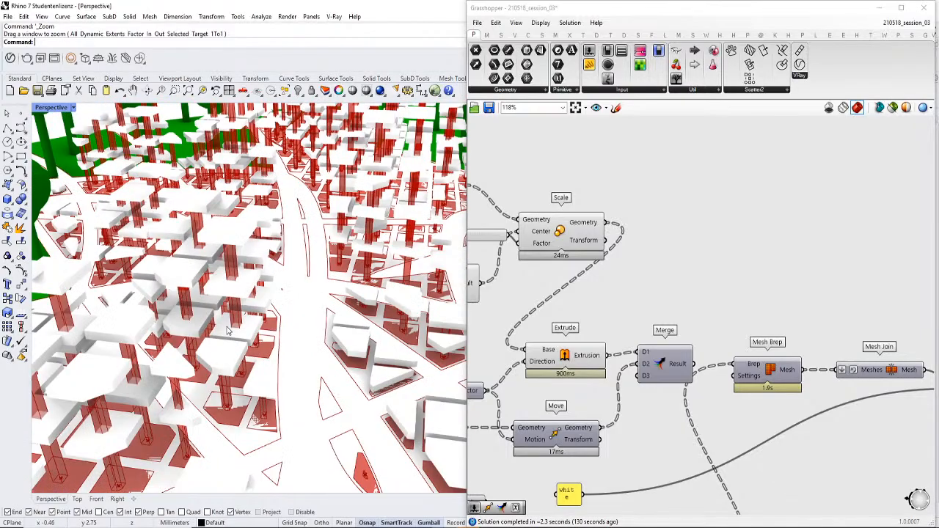
{"action": "scroll", "coordinate": [227, 330], "scroll_direction": "down", "scroll_amount": 3}
{"action": "mouse_move", "coordinate": [227, 331]}
{"action": "right_mouse_down"}
{"action": "mouse_move", "coordinate": [257, 283]}
{"action": "mouse_move", "coordinate": [228, 290]}
{"action": "mouse_move", "coordinate": [228, 330]}
{"action": "right_mouse_up"}
{"action": "scroll", "coordinate": [229, 330], "scroll_direction": "up", "scroll_amount": 5}
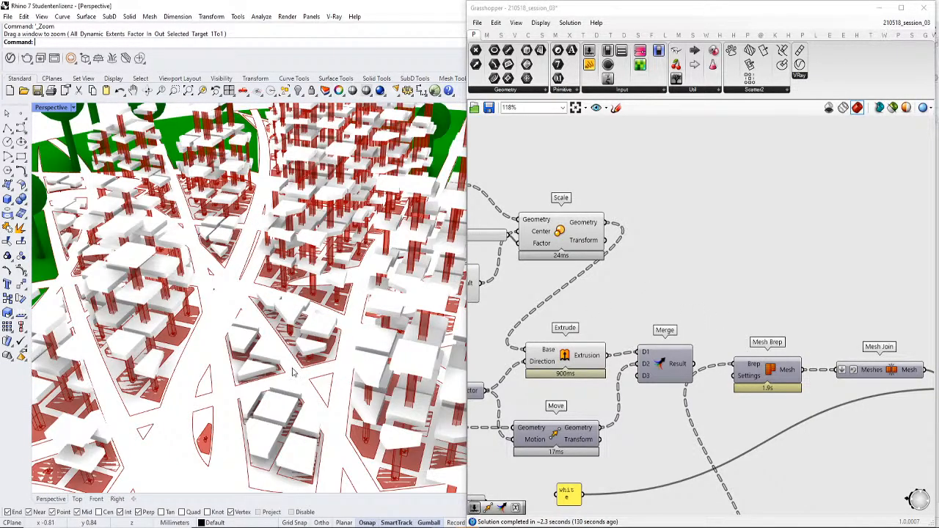
{"action": "scroll", "coordinate": [295, 373], "scroll_direction": "down", "scroll_amount": 6}
{"action": "right_click_drag", "start_coordinate": [323, 351], "coordinate": [323, 351]}
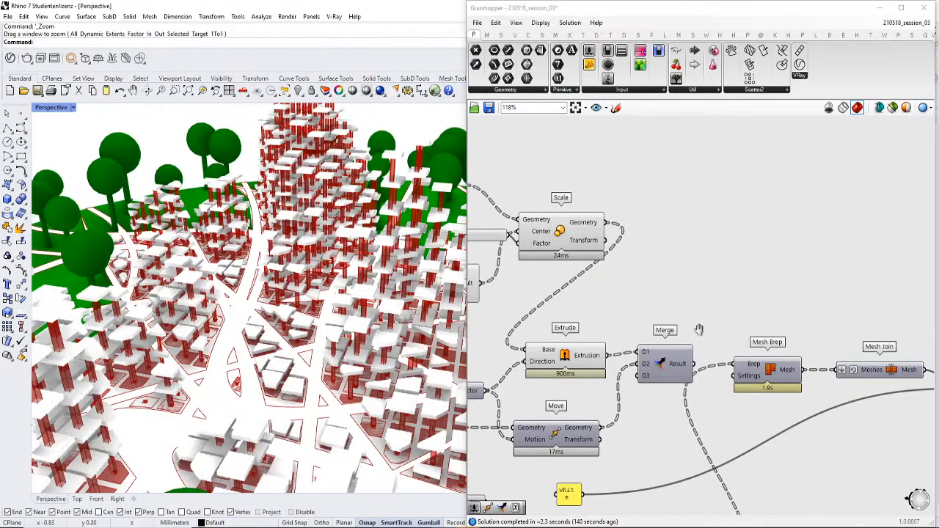
Add a Pipe component above the Core Size Scale component.
{"action": "right_click_drag", "start_coordinate": [632, 336], "coordinate": [765, 293]}
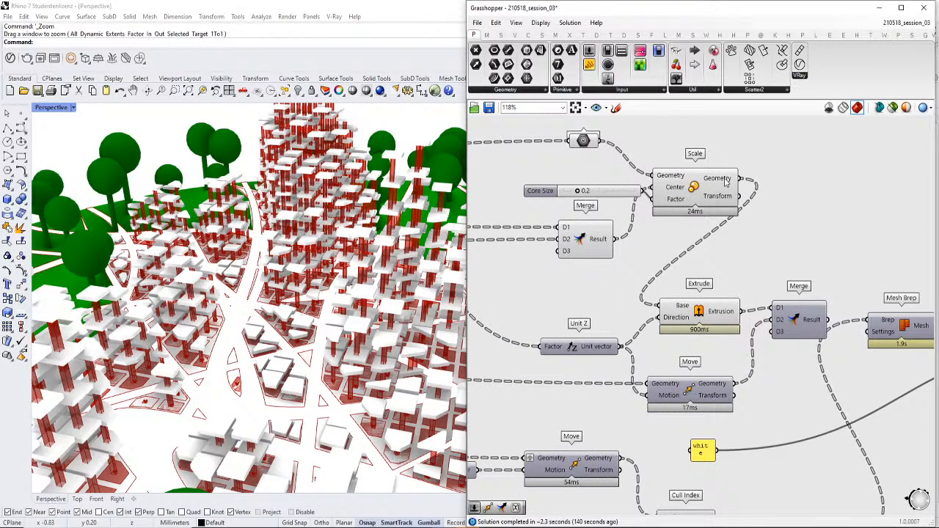
{"action": "left_click", "coordinate": [725, 182]}
{"action": "right_click_drag", "start_coordinate": [726, 182], "coordinate": [726, 248]}
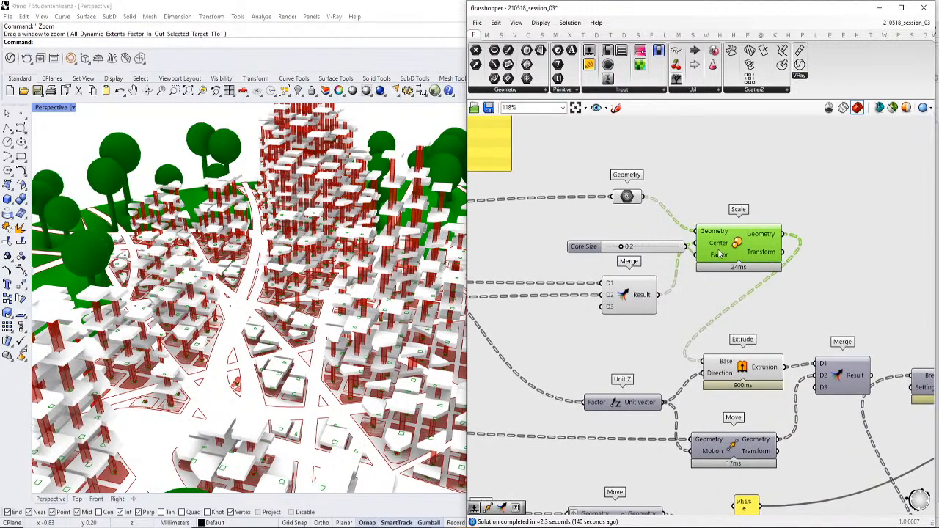
{"action": "right_click_drag", "start_coordinate": [774, 268], "coordinate": [717, 278]}
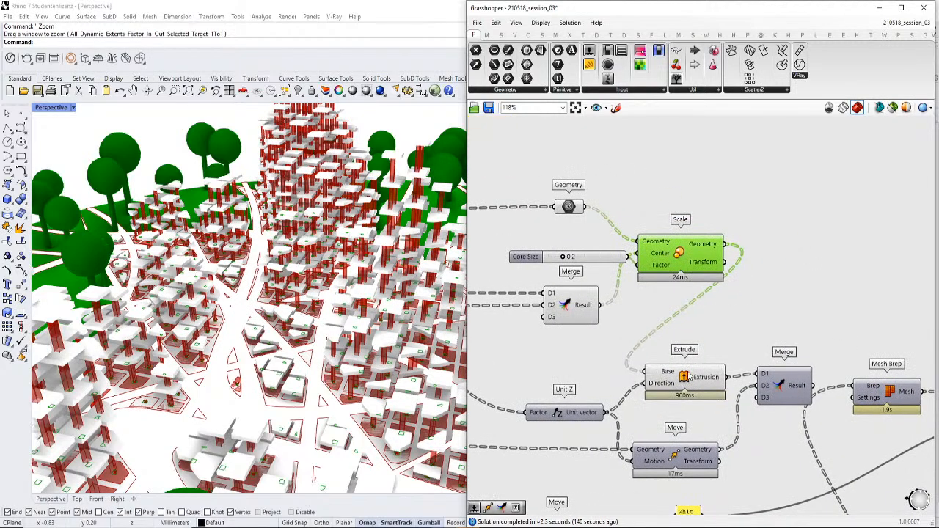
{"action": "right_click_drag", "start_coordinate": [670, 197], "coordinate": [653, 241]}
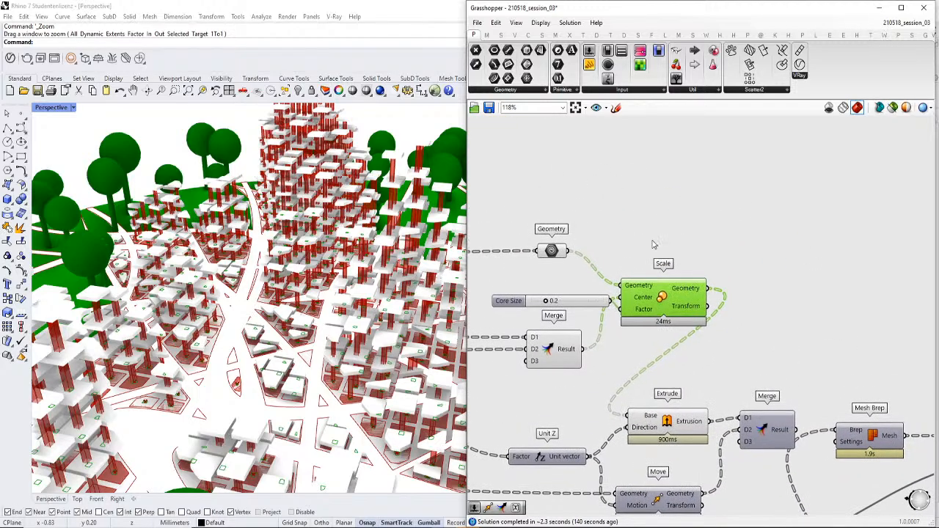
{"action": "double_click", "coordinate": [652, 240]}
{"action": "type", "text": "pipe"}
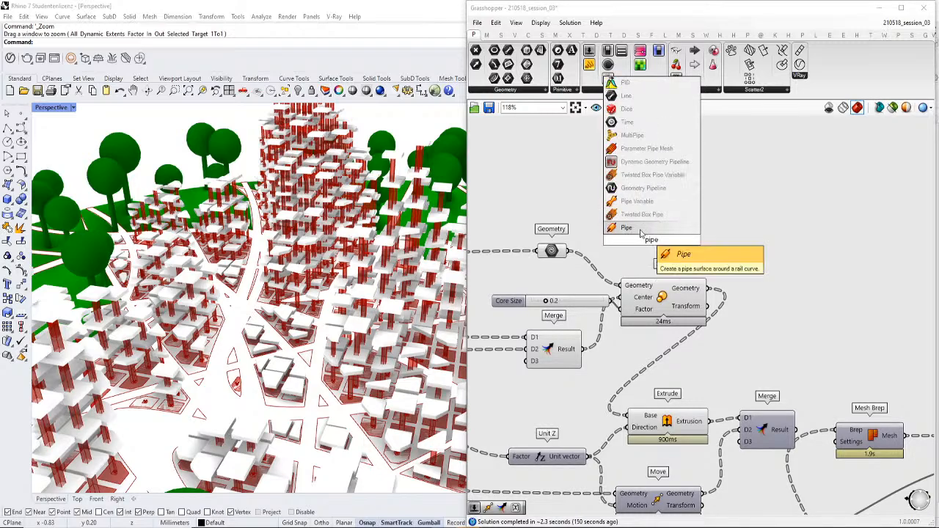
{"action": "left_click", "coordinate": [638, 228]}
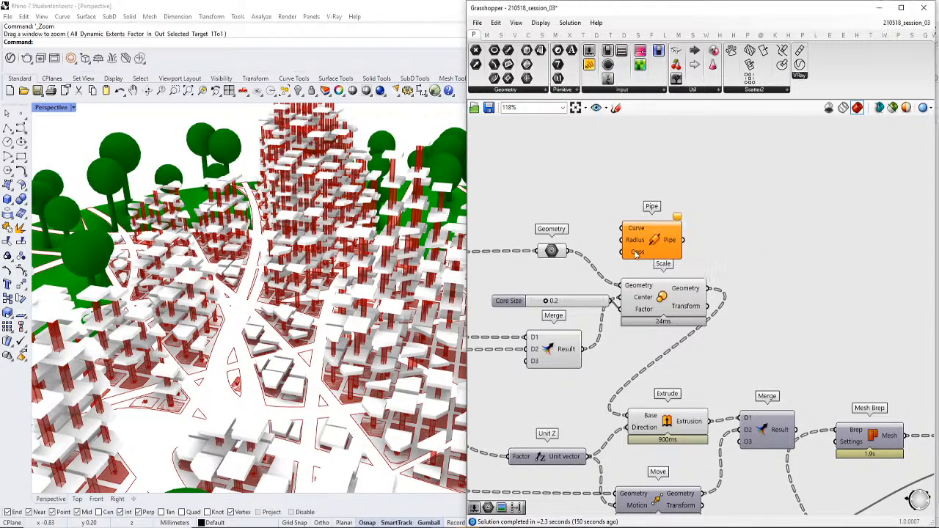
{"action": "left_click_drag", "start_coordinate": [636, 253], "coordinate": [679, 234]}
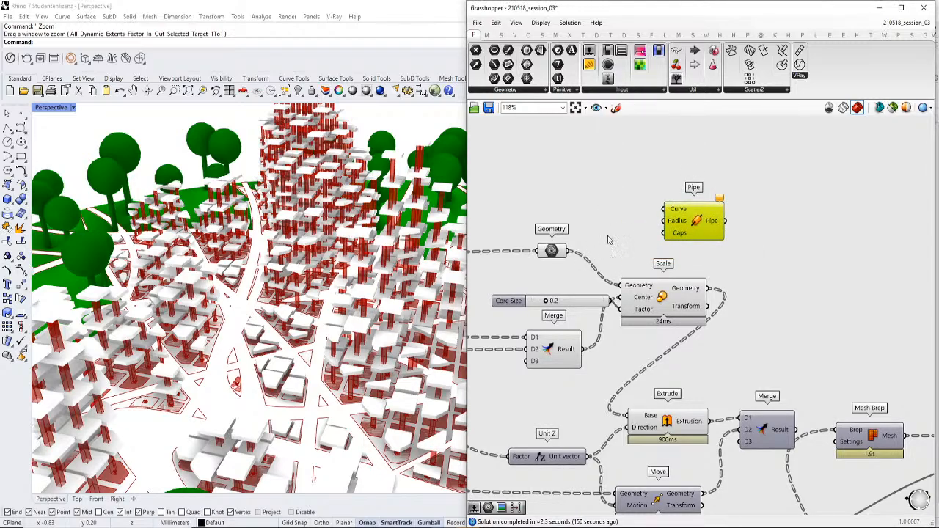
{"action": "left_click", "coordinate": [552, 253]}
{"action": "left_click", "coordinate": [563, 247]}
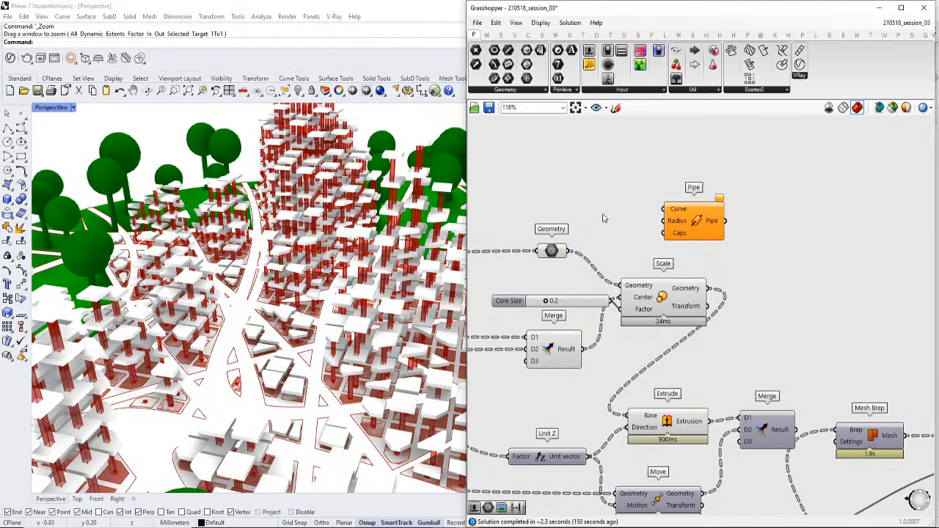
Add an Explode component above the Geometry parameter and connect the Geometry output to its Curve input.
{"action": "double_click", "coordinate": [603, 214]}
{"action": "type", "text": "explode"}
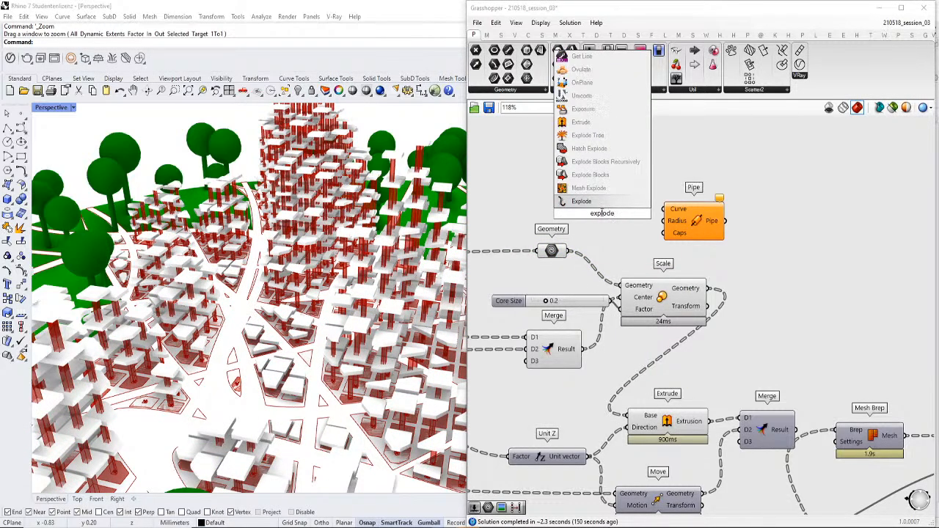
{"action": "key", "text": "Return"}
{"action": "left_click_drag", "start_coordinate": [570, 250], "coordinate": [559, 208]}
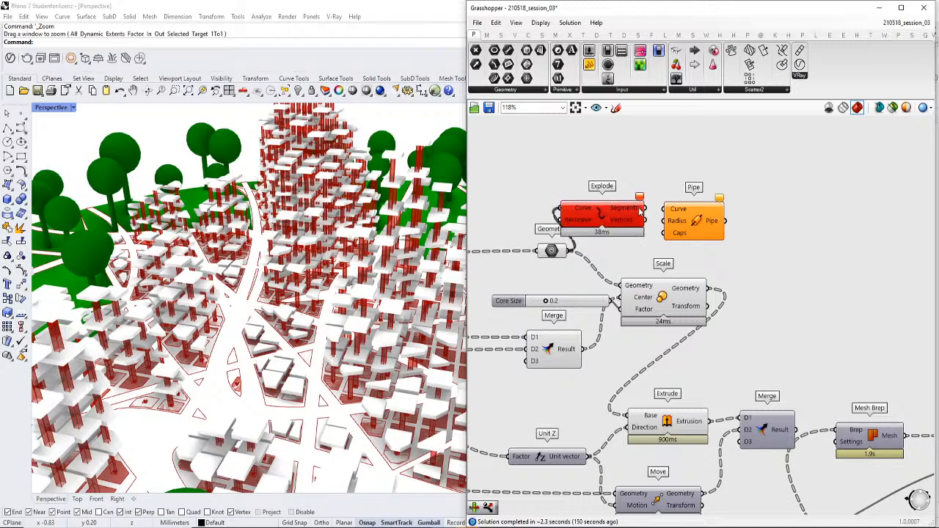
{"action": "left_click_drag", "start_coordinate": [637, 218], "coordinate": [637, 203]}
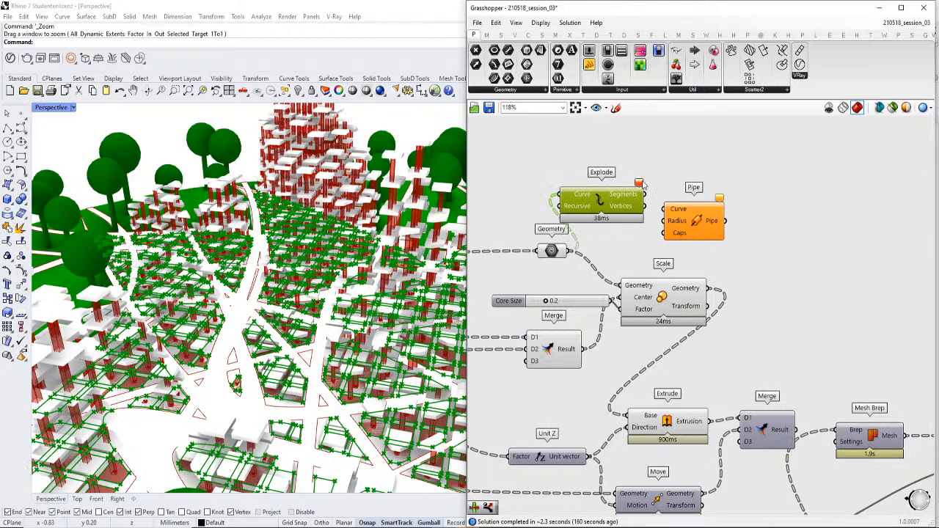
{"action": "left_click", "coordinate": [666, 183]}
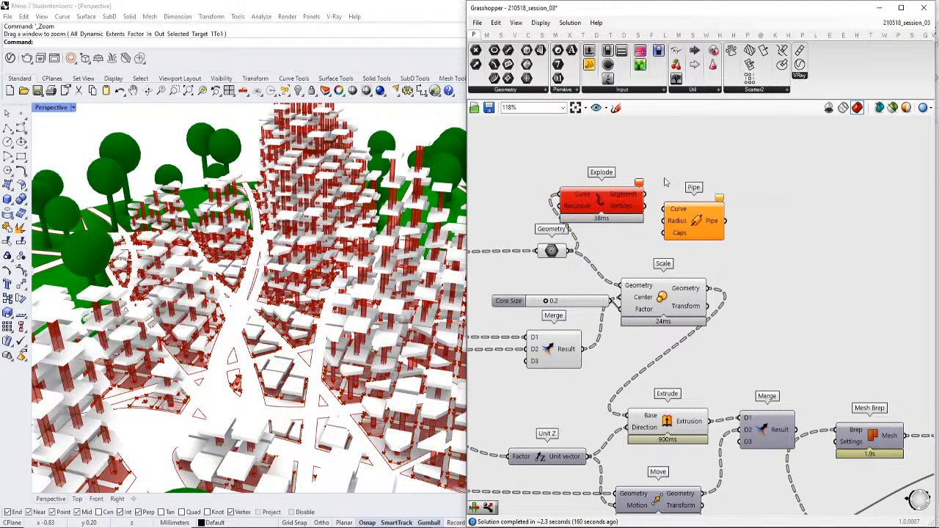
Add a Line SDL component starting at Explode's Vertices, with the Unit Z vector connected to its Direction and Length inputs.
{"action": "left_click_drag", "start_coordinate": [682, 214], "coordinate": [716, 211]}
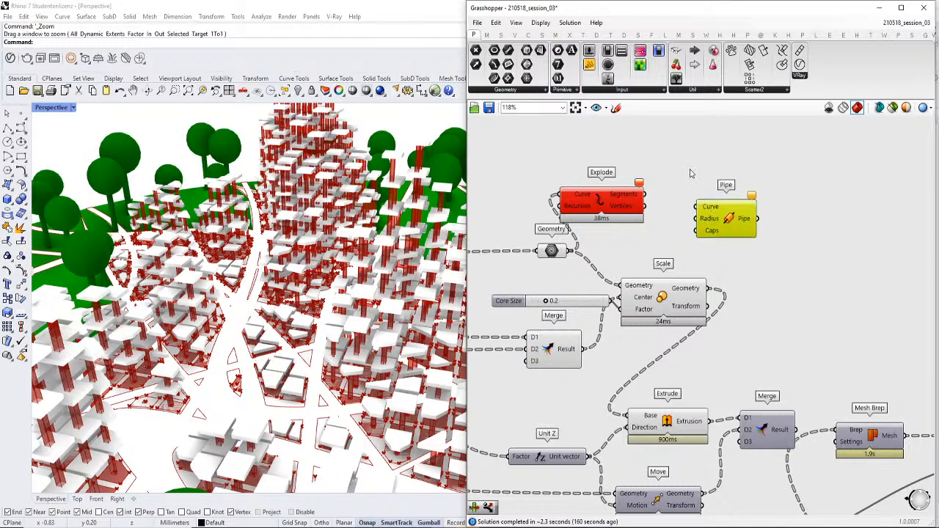
{"action": "double_click", "coordinate": [690, 168]}
{"action": "type", "text": "sdl"}
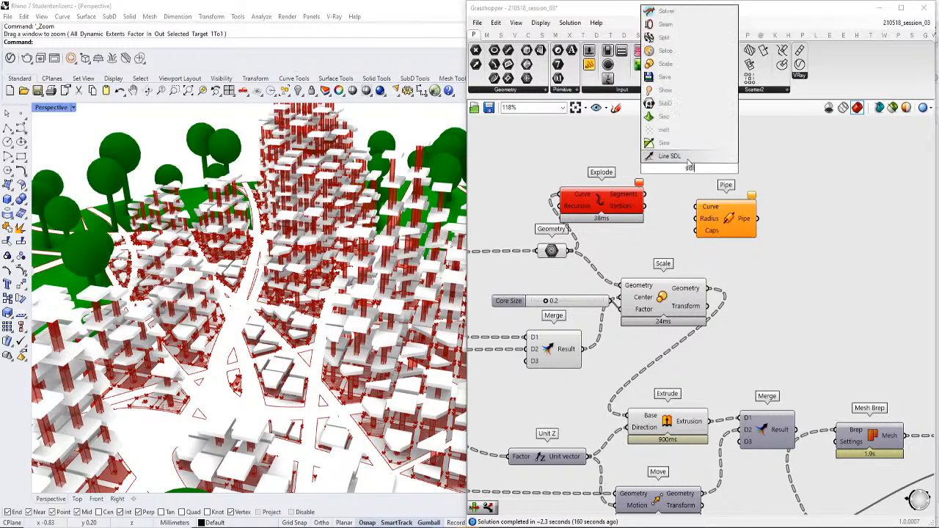
{"action": "left_click", "coordinate": [687, 157]}
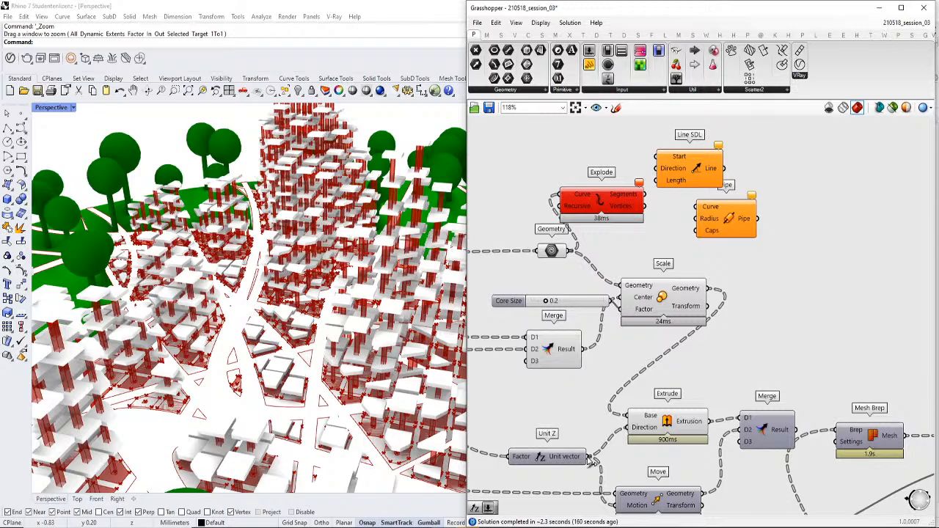
{"action": "left_click_drag", "start_coordinate": [589, 458], "coordinate": [647, 207]}
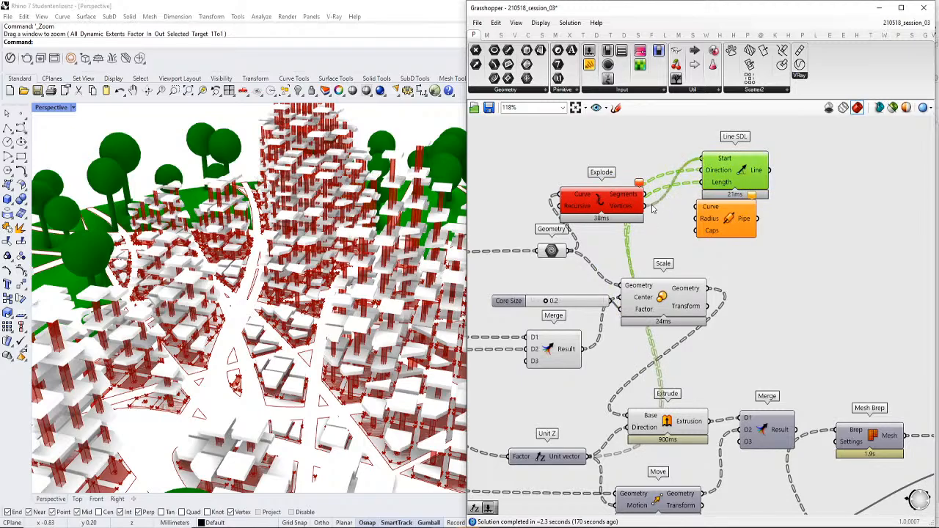
{"action": "right_click_drag", "start_coordinate": [302, 291], "coordinate": [311, 316]}
{"action": "scroll", "coordinate": [312, 363], "scroll_direction": "down", "scroll_amount": 5}
{"action": "right_click_drag", "start_coordinate": [649, 215], "coordinate": [668, 199]}
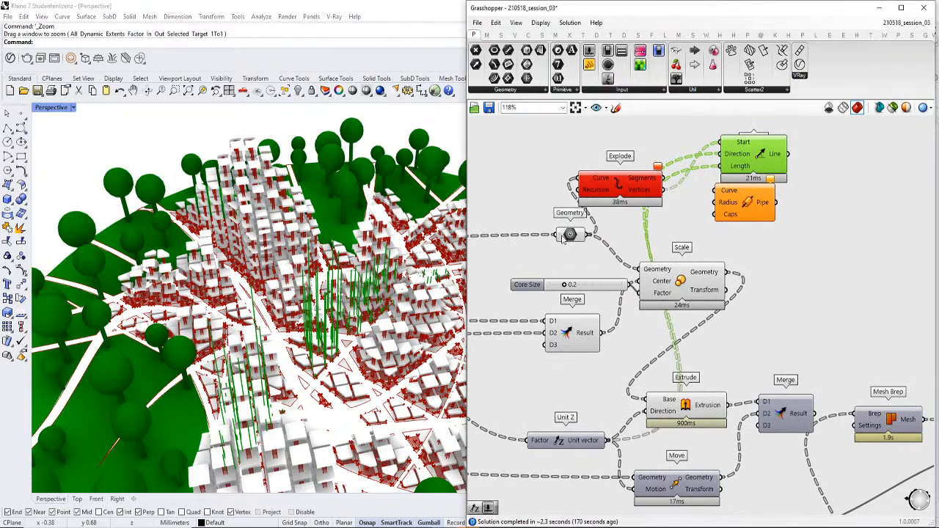
Move the Geometry parameter aside and connect it to a new Brep Edges component's Brep input.
{"action": "left_click_drag", "start_coordinate": [569, 234], "coordinate": [536, 237]}
{"action": "mouse_move", "coordinate": [659, 170]}
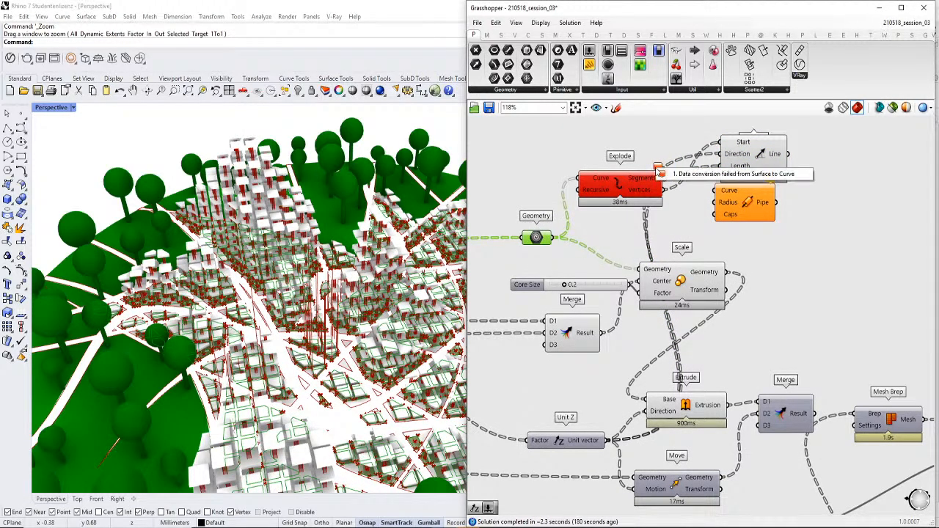
{"action": "double_click", "coordinate": [523, 167]}
{"action": "type", "text": "brep e"}
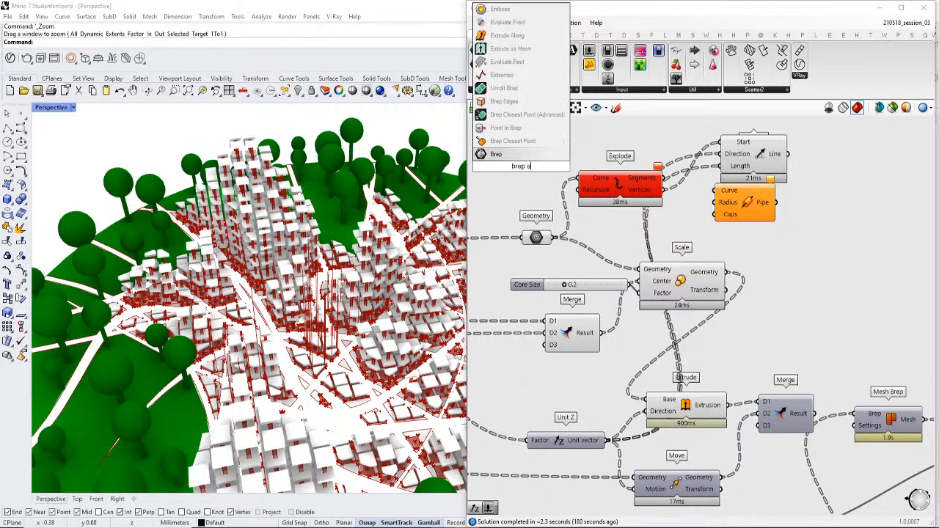
{"action": "type", "text": "d"}
{"action": "left_click", "coordinate": [506, 143]}
{"action": "left_click_drag", "start_coordinate": [552, 237], "coordinate": [481, 166]}
Add a Join Curves component for the brep edges, feed it into Explode's Curve input, and move Line SDL farther from Explode.
{"action": "double_click", "coordinate": [588, 133]}
{"action": "type", "text": "jo"}
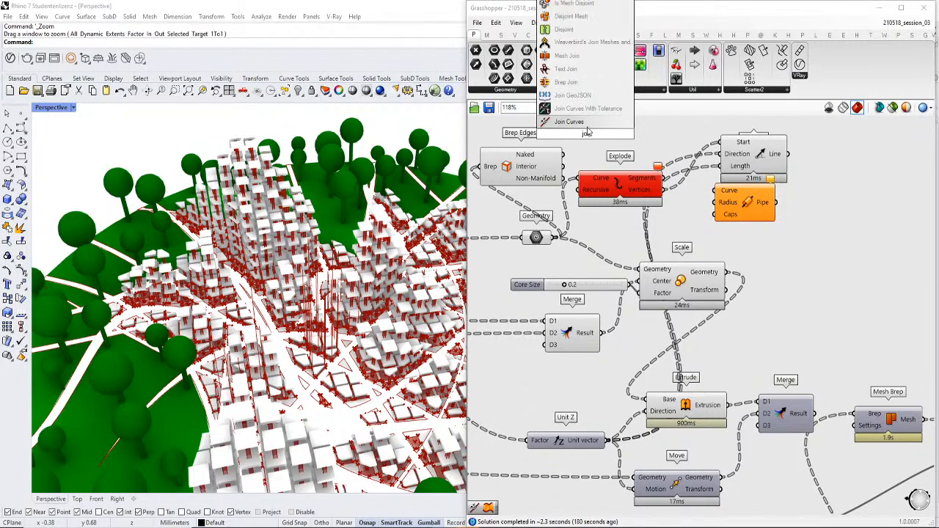
{"action": "left_click", "coordinate": [570, 122]}
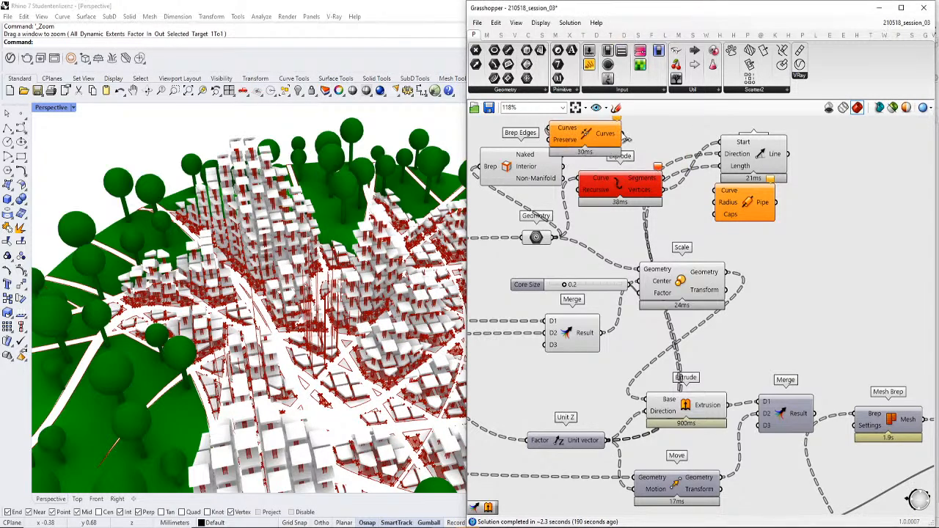
{"action": "left_click_drag", "start_coordinate": [623, 135], "coordinate": [654, 185]}
{"action": "right_click_drag", "start_coordinate": [654, 184], "coordinate": [648, 194]}
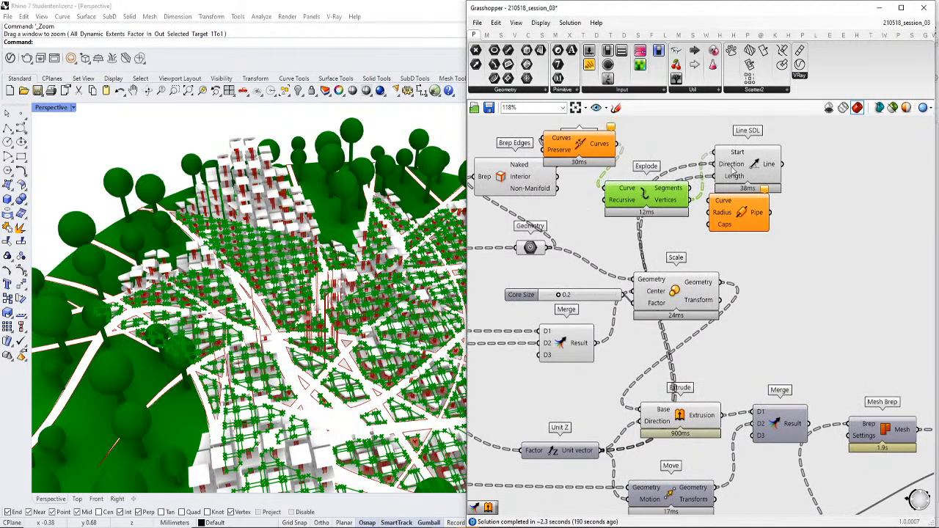
{"action": "left_click_drag", "start_coordinate": [734, 170], "coordinate": [750, 220]}
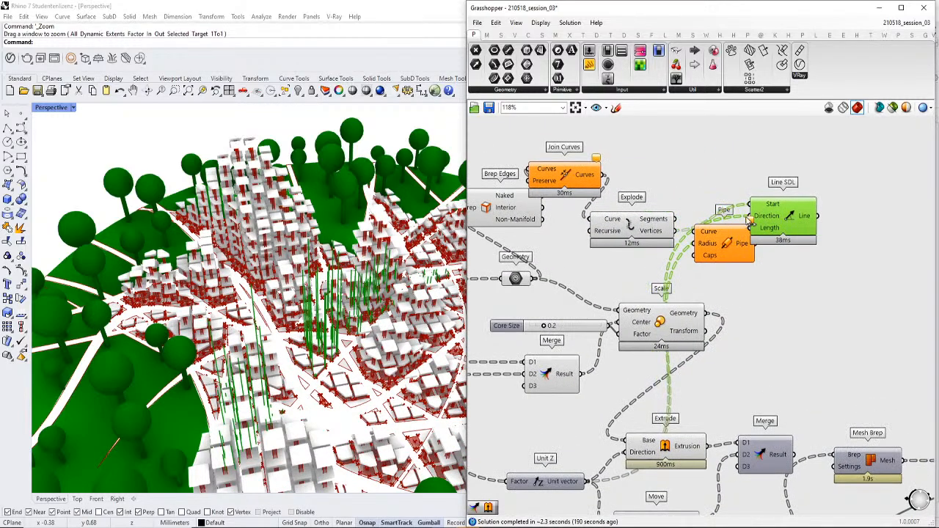
{"action": "left_click", "coordinate": [685, 185]}
{"action": "double_click", "coordinate": [685, 185]}
{"action": "type", "text": "trim"}
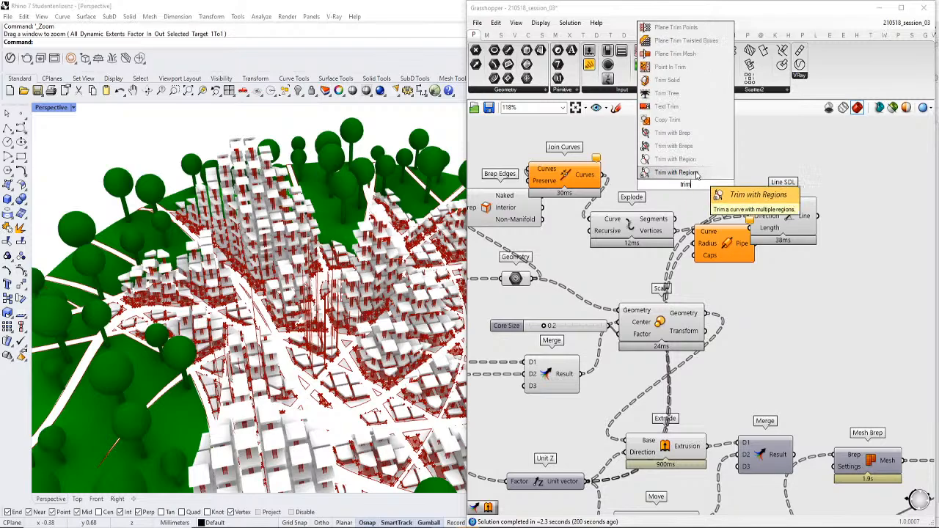
{"action": "left_click", "coordinate": [711, 201]}
Reposition the Line SDL component above Pipe and inspect the data tree of its Direction input.
{"action": "left_click", "coordinate": [787, 210]}
{"action": "left_click_drag", "start_coordinate": [789, 213], "coordinate": [791, 189]}
{"action": "mouse_move", "coordinate": [769, 196]}
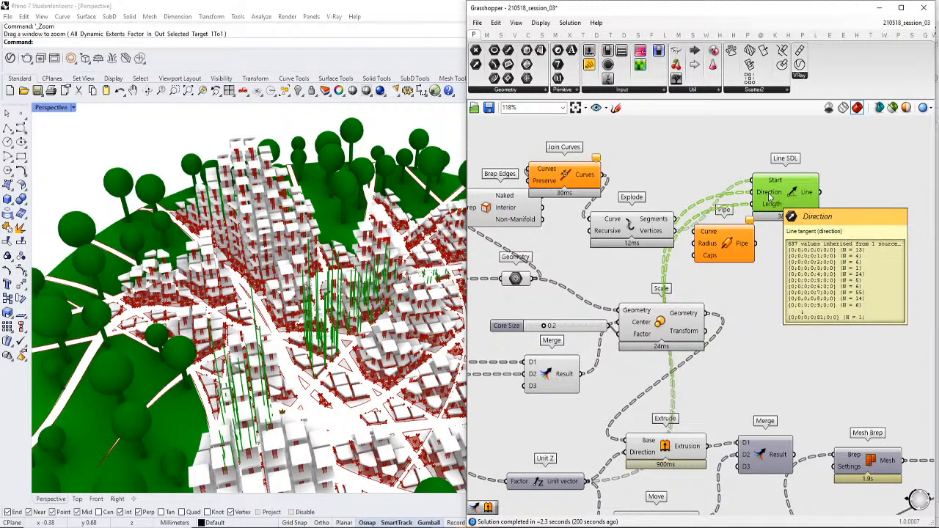
Add a Trim Tree component and route Explode's Vertices through it into Line SDL's Start input.
{"action": "left_click", "coordinate": [640, 155]}
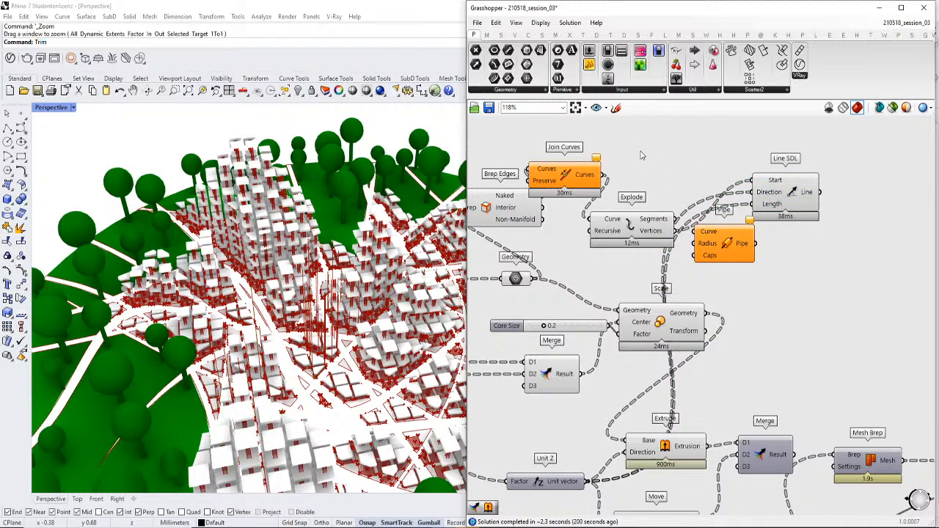
{"action": "double_click", "coordinate": [640, 155]}
{"action": "type", "text": "trim t"}
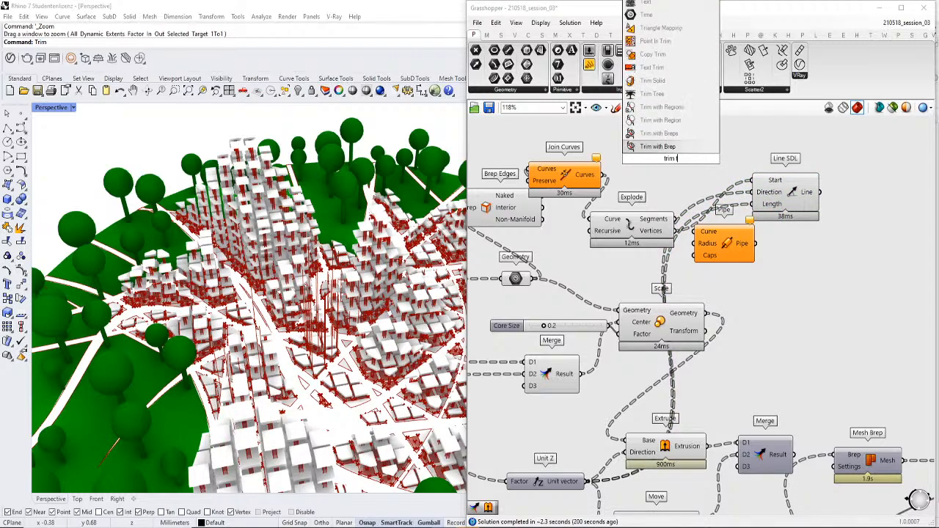
{"action": "type", "text": "ree"}
{"action": "left_click", "coordinate": [671, 149]}
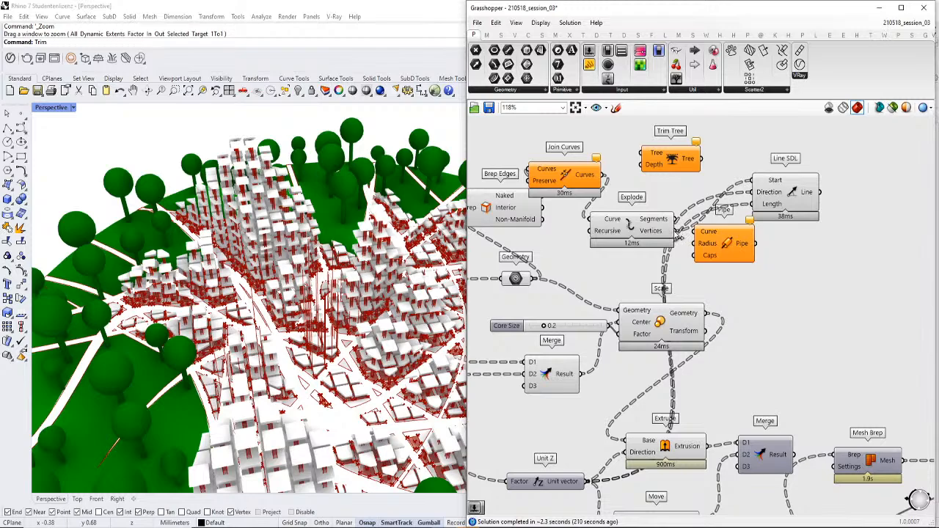
{"action": "left_click_drag", "start_coordinate": [676, 231], "coordinate": [637, 154]}
{"action": "left_click_drag", "start_coordinate": [701, 159], "coordinate": [756, 182]}
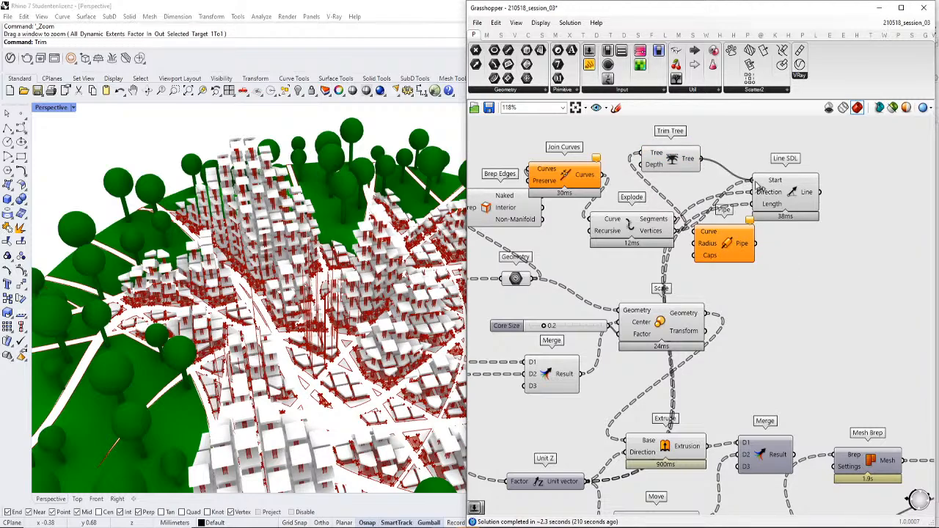
Add a number slider set to 3 and connect it to Trim Tree's Depth input.
{"action": "left_click", "coordinate": [795, 193]}
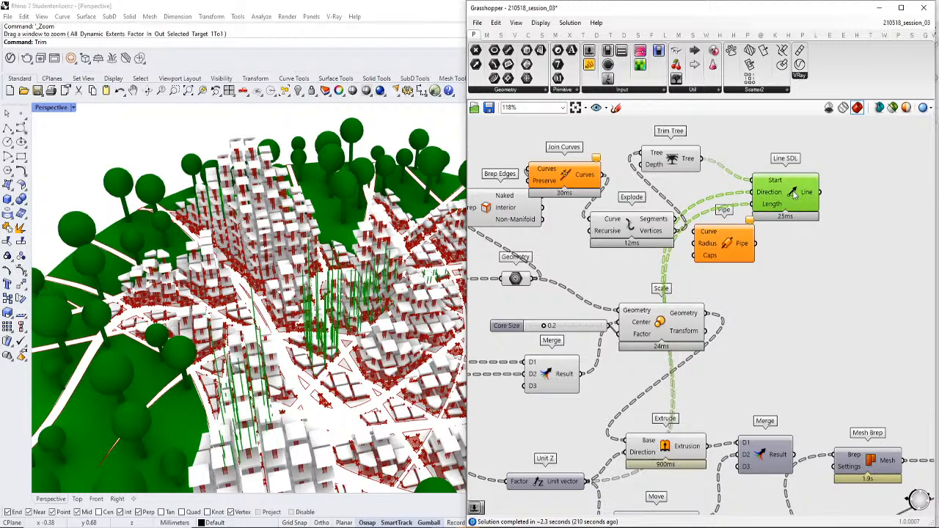
{"action": "double_click", "coordinate": [604, 128]}
{"action": "type", "text": "3"}
{"action": "key", "text": "Return"}
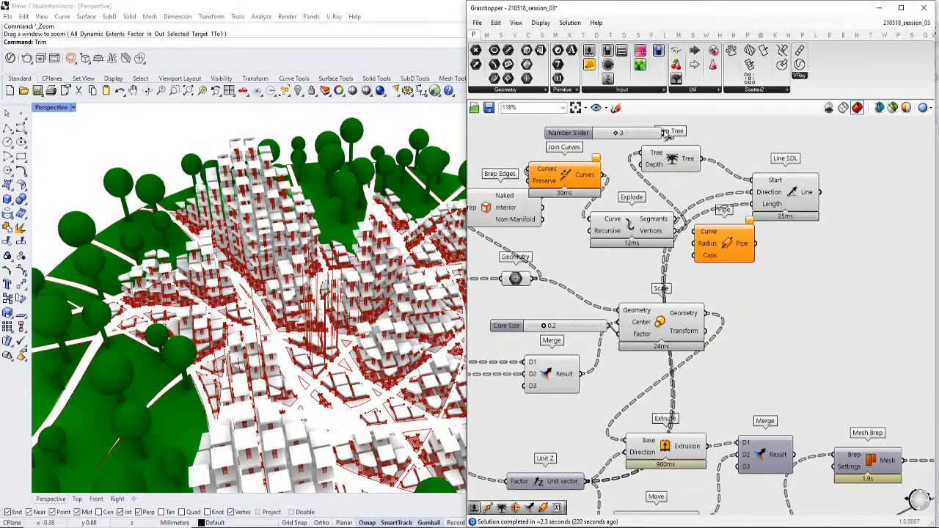
{"action": "left_click_drag", "start_coordinate": [661, 133], "coordinate": [642, 165]}
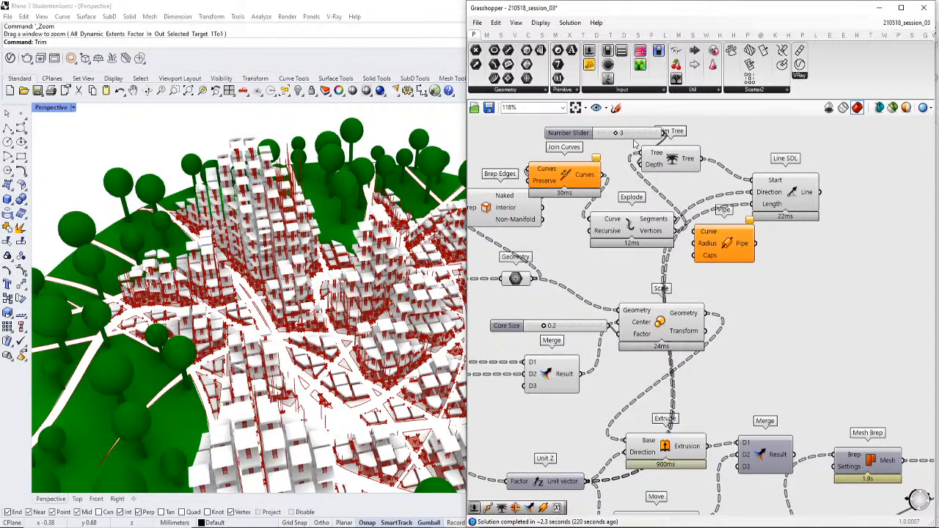
Examine the vertical Line SDL lines over the city plots from afar and up close.
{"action": "left_click", "coordinate": [797, 214]}
{"action": "mouse_move", "coordinate": [250, 293]}
{"action": "right_mouse_down"}
{"action": "mouse_move", "coordinate": [327, 293]}
{"action": "mouse_move", "coordinate": [263, 300]}
{"action": "right_mouse_up"}
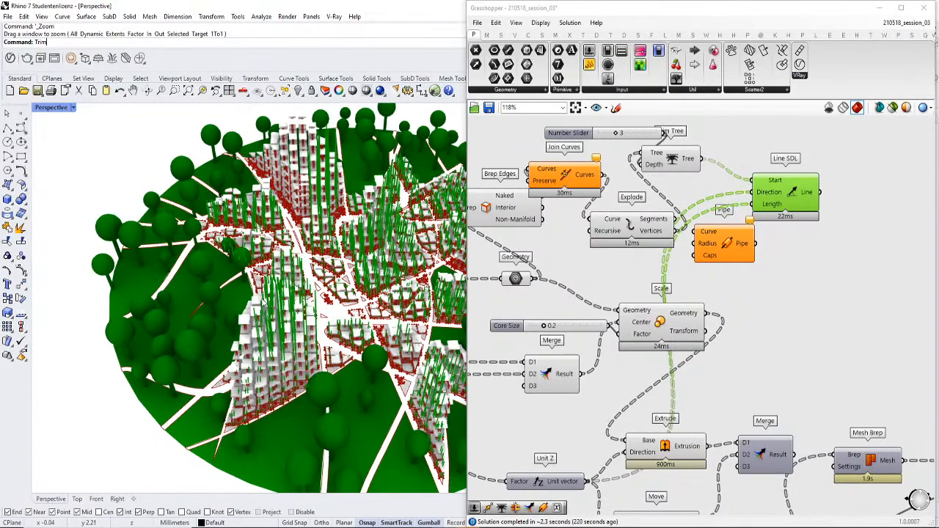
{"action": "right_click_drag", "start_coordinate": [274, 236], "coordinate": [285, 218]}
{"action": "scroll", "coordinate": [264, 220], "scroll_direction": "up", "scroll_amount": 3}
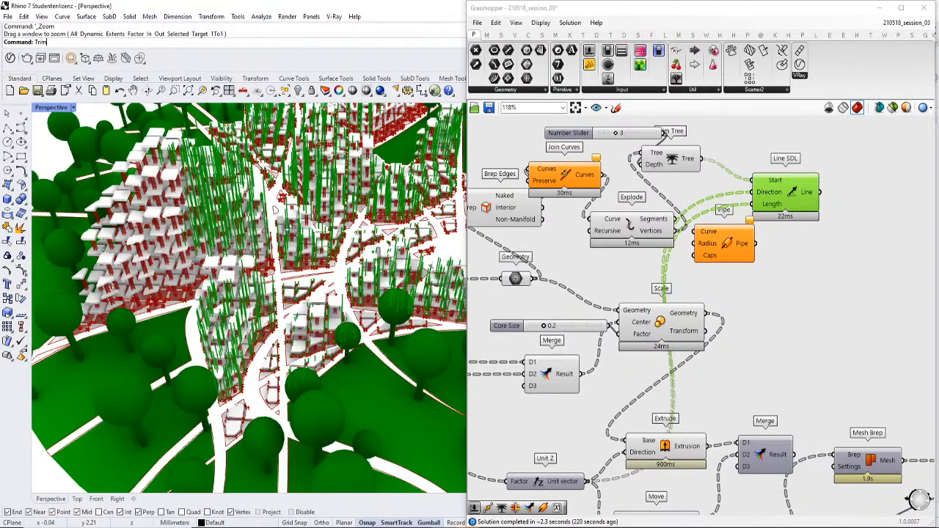
{"action": "scroll", "coordinate": [289, 228], "scroll_direction": "down", "scroll_amount": 2}
Check the Join Curves and Explode previews and compare the data trees of Line SDL's Direction and Start inputs.
{"action": "right_click_drag", "start_coordinate": [547, 183], "coordinate": [616, 198]}
{"action": "left_click", "coordinate": [615, 198]}
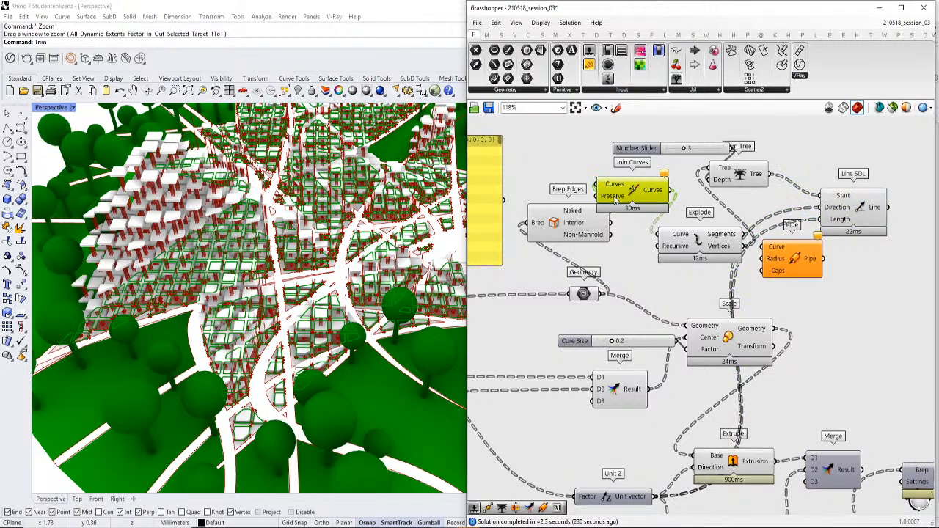
{"action": "left_click", "coordinate": [683, 238]}
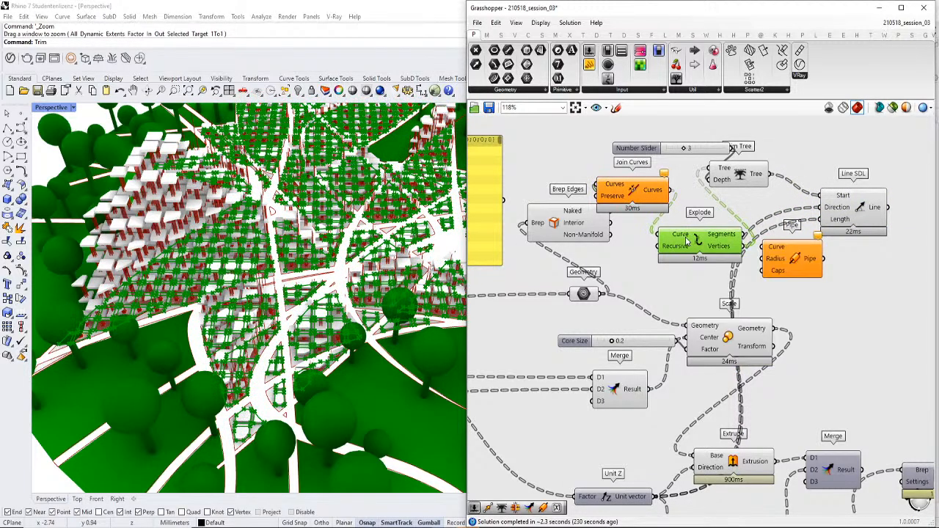
{"action": "left_click_drag", "start_coordinate": [740, 246], "coordinate": [720, 243]}
{"action": "left_click", "coordinate": [800, 158]}
{"action": "right_click_drag", "start_coordinate": [823, 193], "coordinate": [776, 208]}
{"action": "mouse_move", "coordinate": [791, 229]}
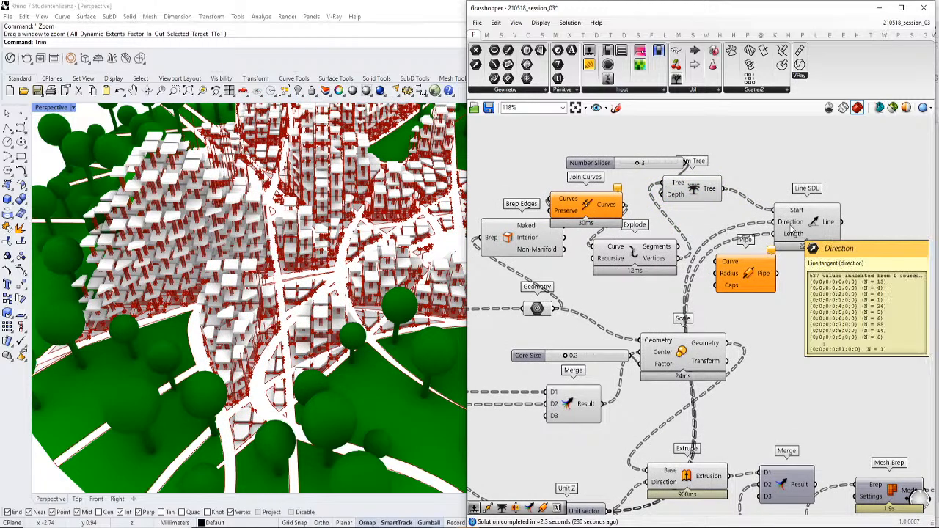
{"action": "mouse_move", "coordinate": [790, 212]}
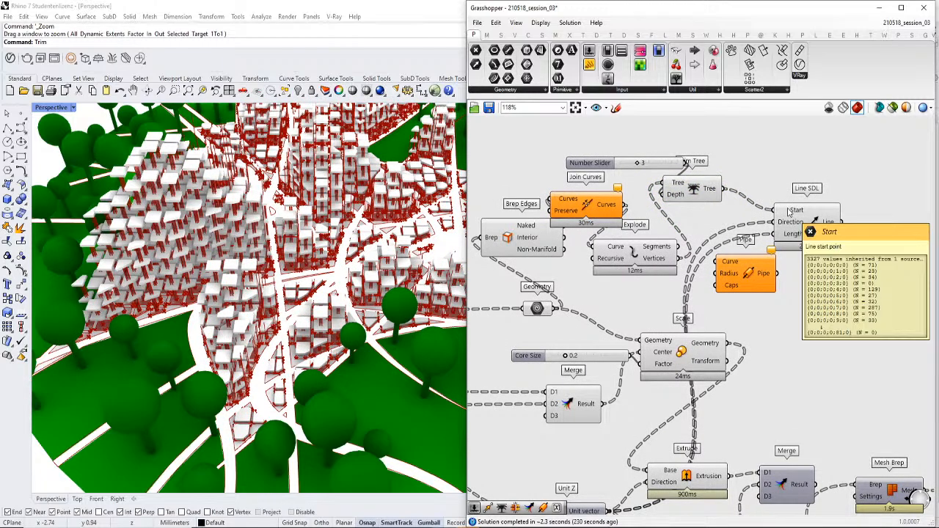
Try grafting and flattening Line SDL's Direction input, and clear the modifier again.
{"action": "right_click", "coordinate": [789, 222]}
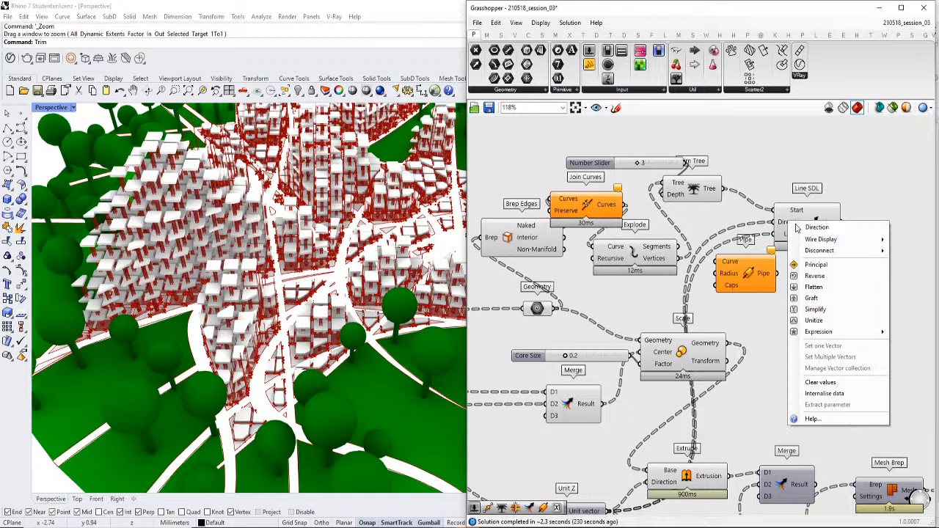
{"action": "left_click", "coordinate": [810, 298]}
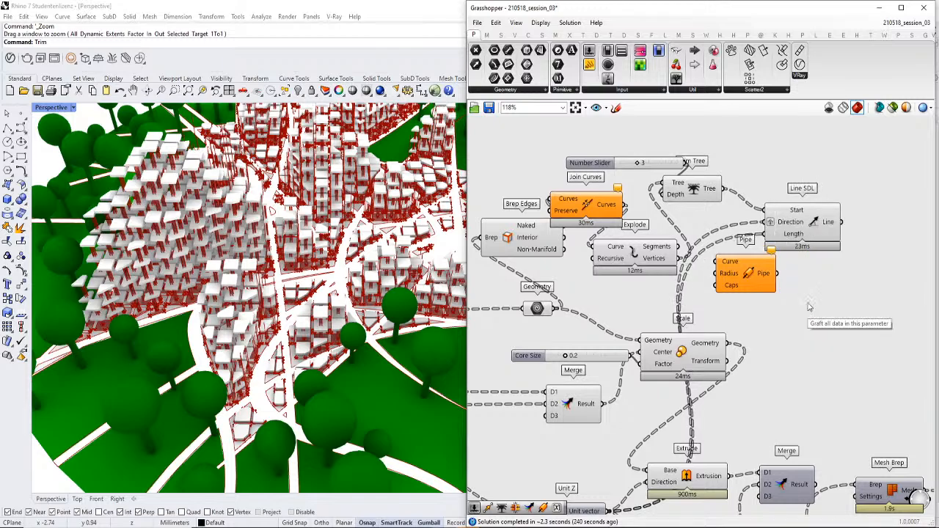
{"action": "right_click", "coordinate": [777, 220]}
{"action": "left_click", "coordinate": [811, 291]}
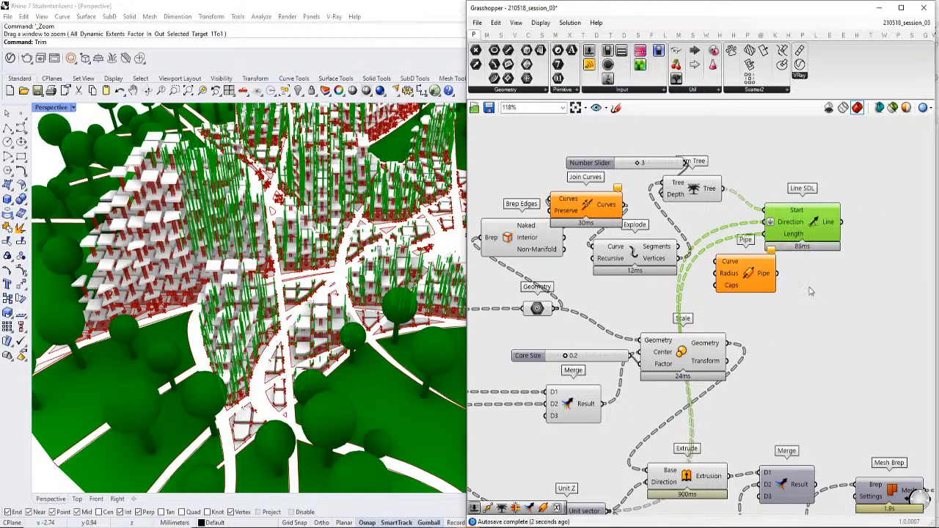
{"action": "scroll", "coordinate": [810, 250], "scroll_direction": "up", "scroll_amount": 2}
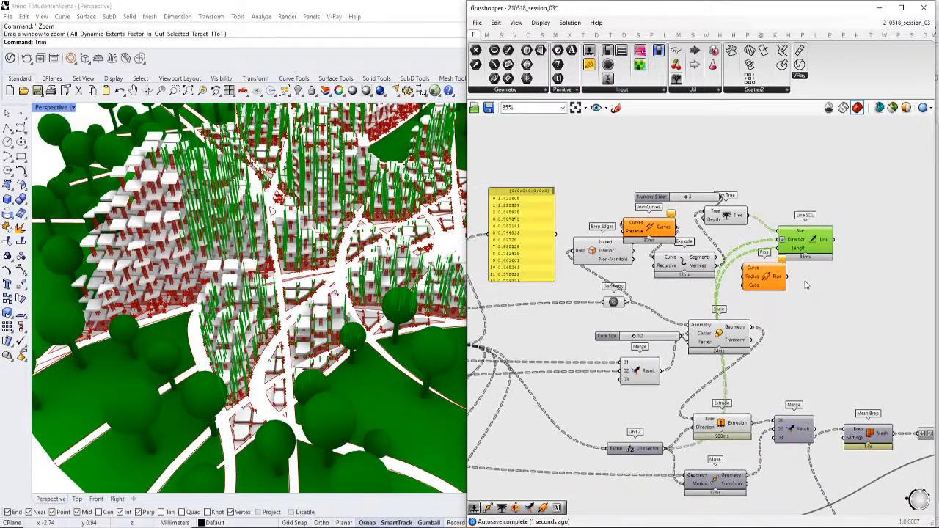
{"action": "right_click", "coordinate": [779, 220]}
{"action": "left_click", "coordinate": [816, 296]}
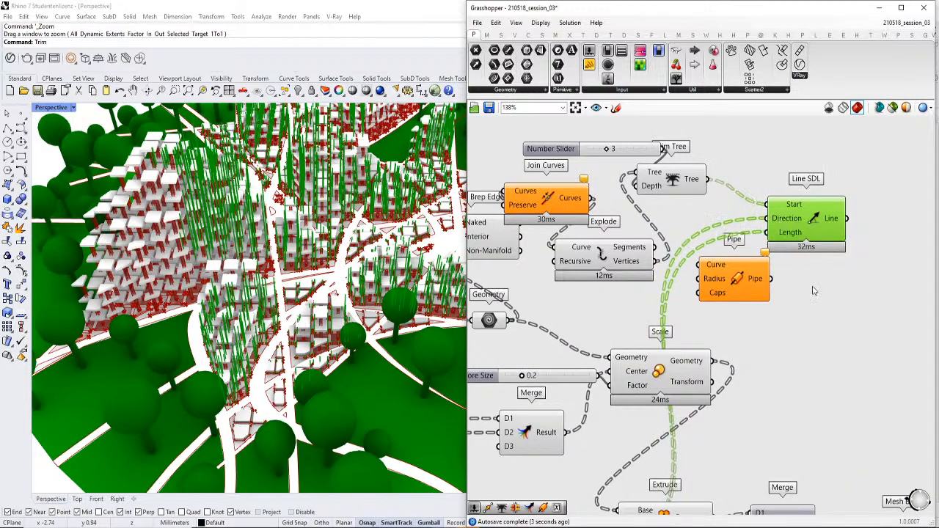
Add a Unit Z component and connect its Unit vector output to Line SDL's Direction, replacing the previous source.
{"action": "scroll", "coordinate": [778, 234], "scroll_direction": "down", "scroll_amount": 2}
{"action": "scroll", "coordinate": [779, 242], "scroll_direction": "up", "scroll_amount": 3}
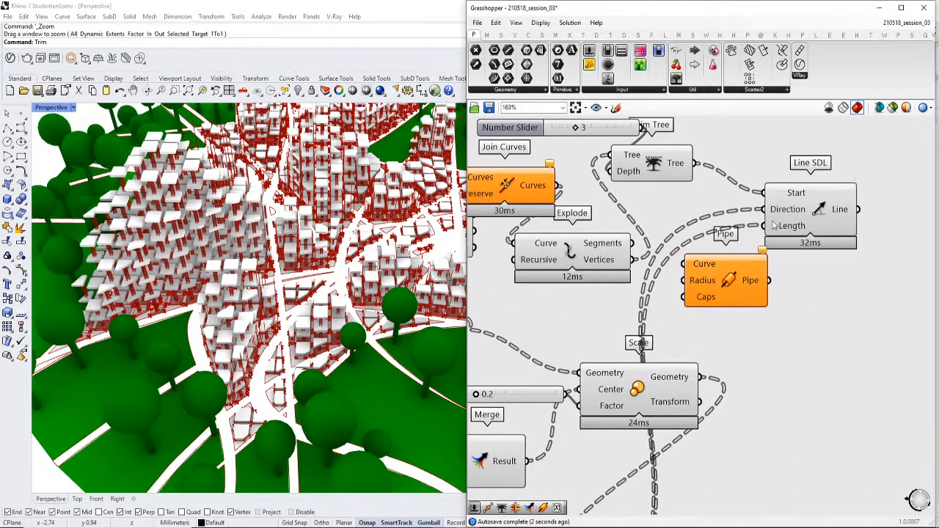
{"action": "double_click", "coordinate": [750, 154]}
{"action": "type", "text": "unit z"}
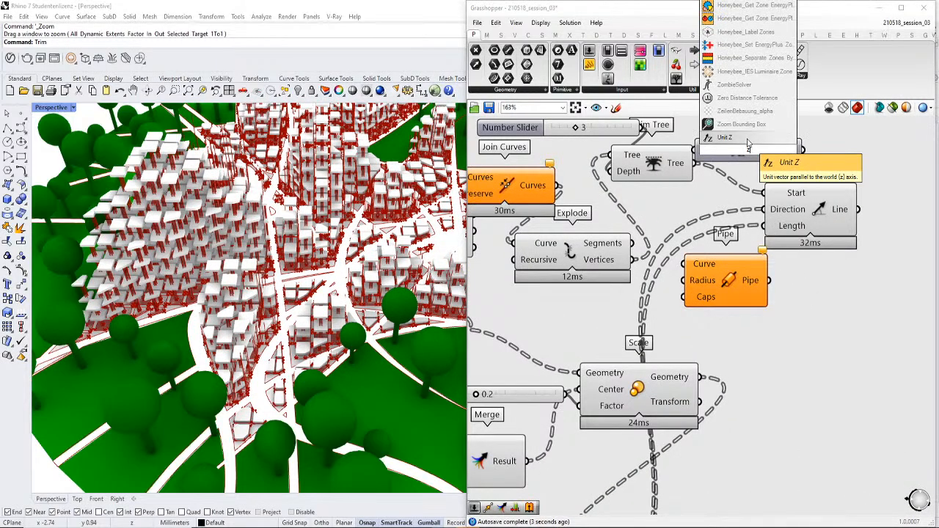
{"action": "key", "text": "Return"}
{"action": "left_click_drag", "start_coordinate": [803, 150], "coordinate": [818, 218]}
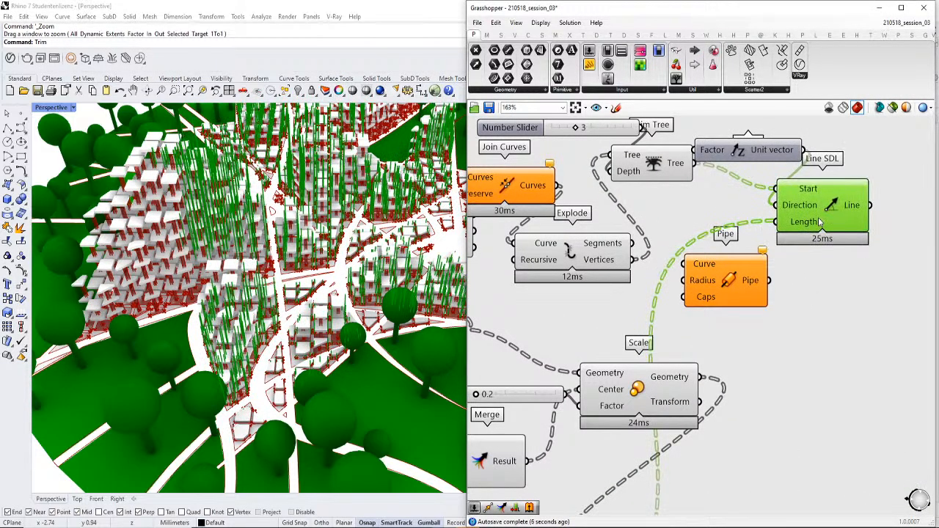
Feed Explode's Vertices output directly into Line SDL's Start instead of the trimmed tree, and graft the Length input.
{"action": "right_click_drag", "start_coordinate": [770, 233], "coordinate": [778, 267]}
{"action": "mouse_move", "coordinate": [805, 228]}
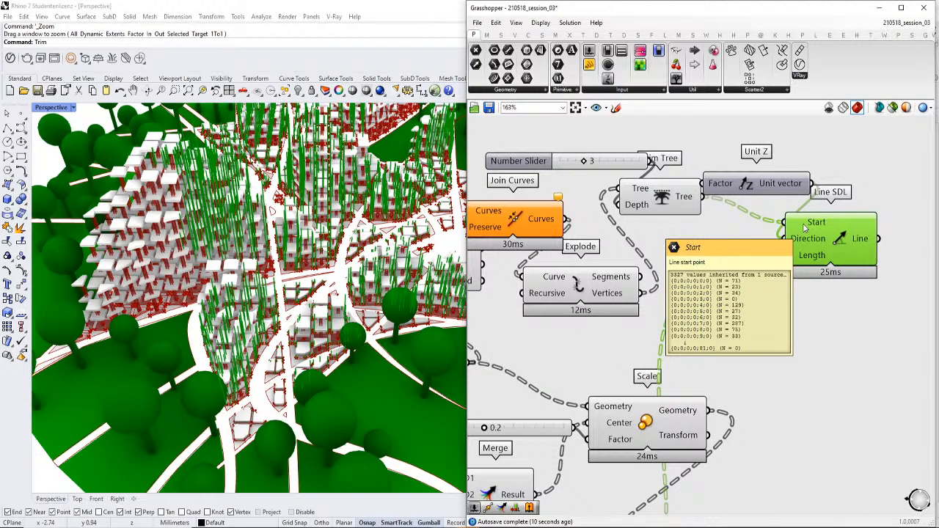
{"action": "mouse_move", "coordinate": [809, 256]}
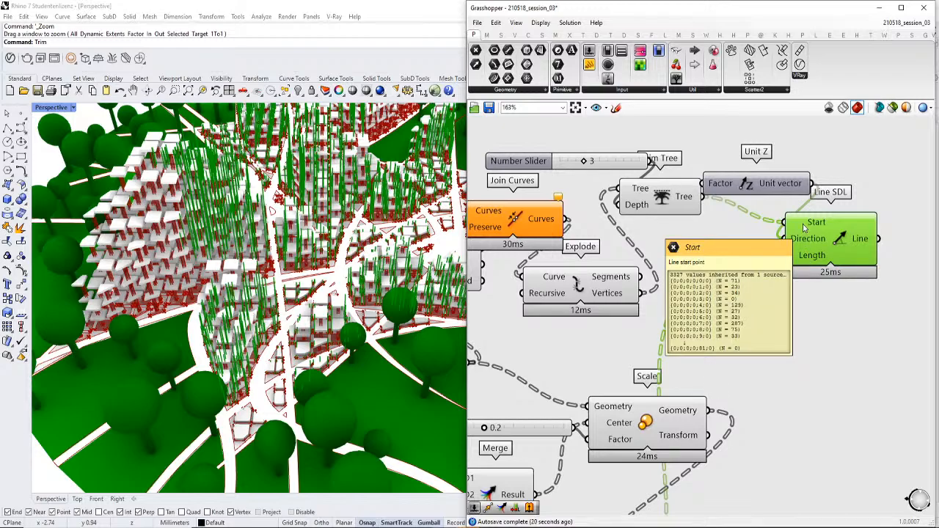
{"action": "left_click_drag", "start_coordinate": [646, 297], "coordinate": [799, 240]}
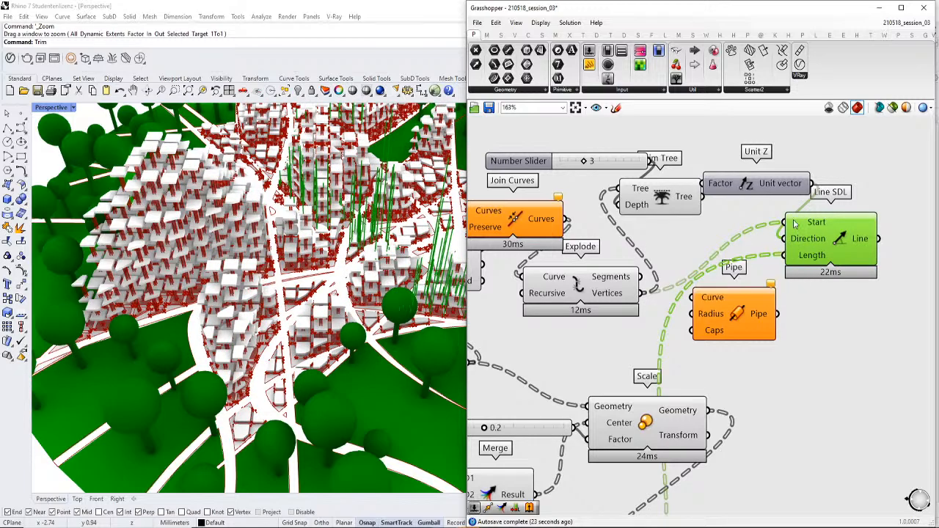
{"action": "mouse_move", "coordinate": [794, 224]}
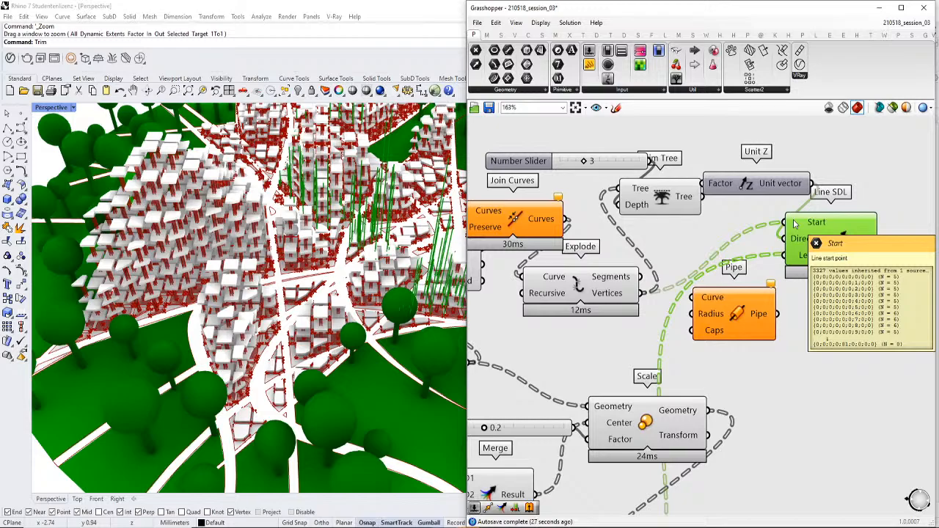
{"action": "right_click", "coordinate": [798, 253]}
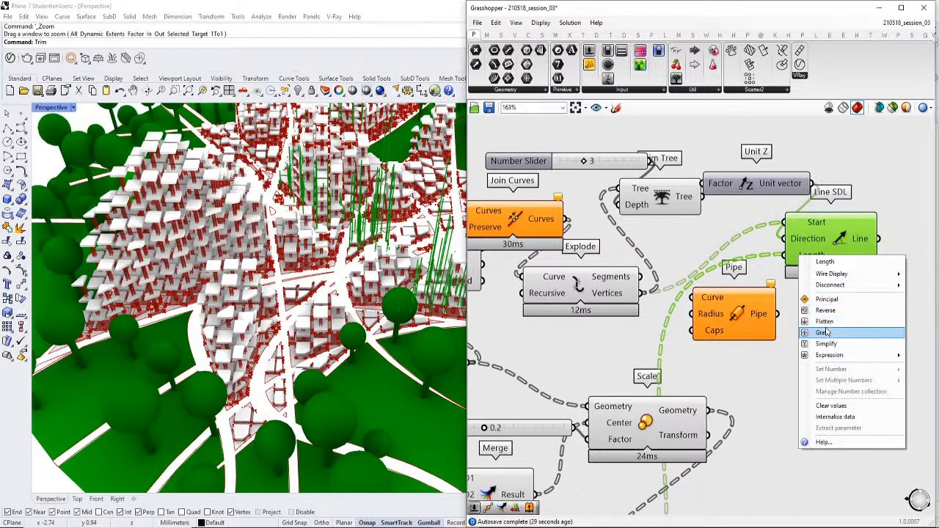
{"action": "left_click", "coordinate": [823, 332]}
Examine the vertical Line SDL lines across the city and up close at the plot corners.
{"action": "right_click_drag", "start_coordinate": [323, 294], "coordinate": [375, 359]}
{"action": "scroll", "coordinate": [374, 352], "scroll_direction": "down", "scroll_amount": 2}
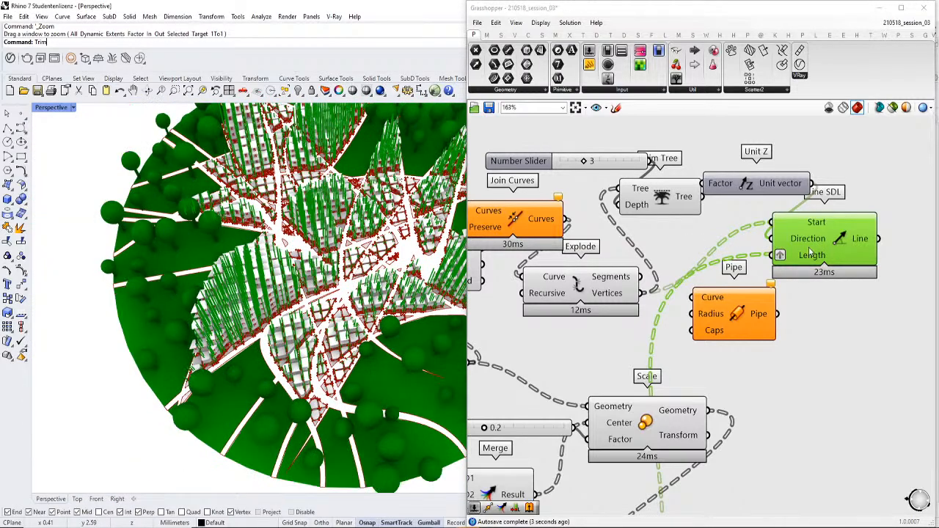
{"action": "mouse_move", "coordinate": [822, 231]}
{"action": "right_click_drag", "start_coordinate": [369, 315], "coordinate": [325, 333]}
{"action": "scroll", "coordinate": [310, 355], "scroll_direction": "up", "scroll_amount": 6}
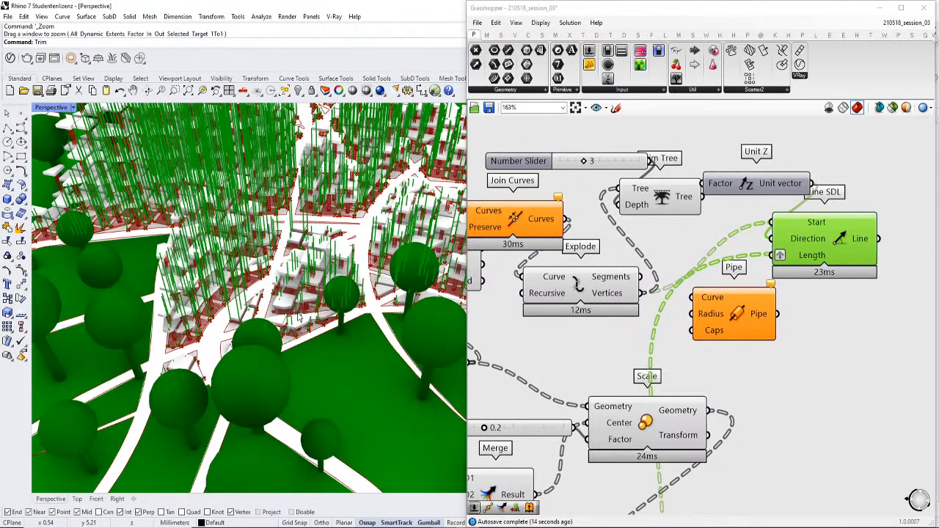
{"action": "scroll", "coordinate": [301, 315], "scroll_direction": "up", "scroll_amount": 5}
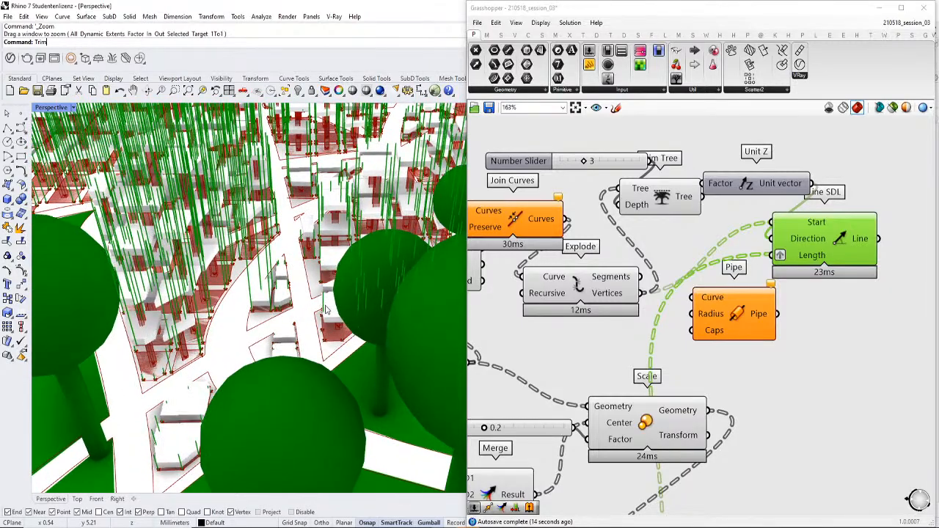
{"action": "scroll", "coordinate": [326, 311], "scroll_direction": "up", "scroll_amount": 5}
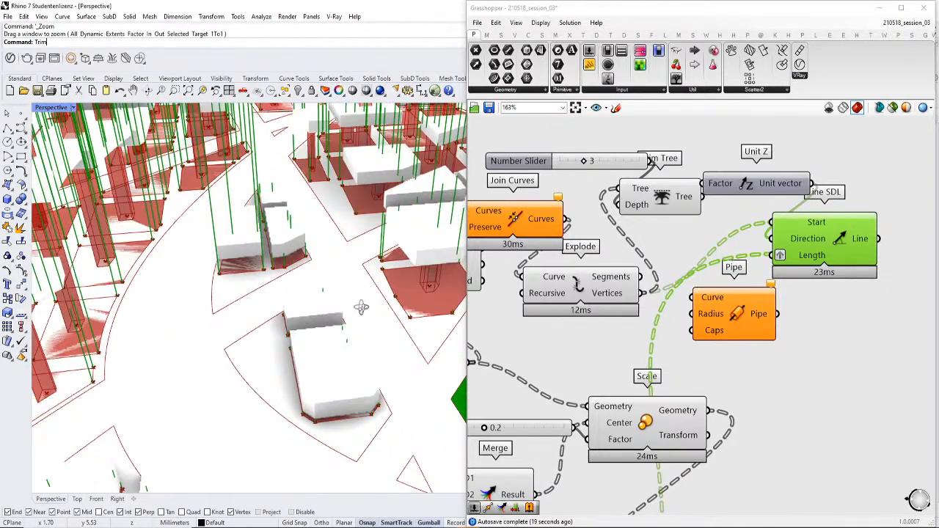
{"action": "right_click_drag", "start_coordinate": [361, 307], "coordinate": [353, 301]}
{"action": "right_click_drag", "start_coordinate": [345, 303], "coordinate": [365, 322]}
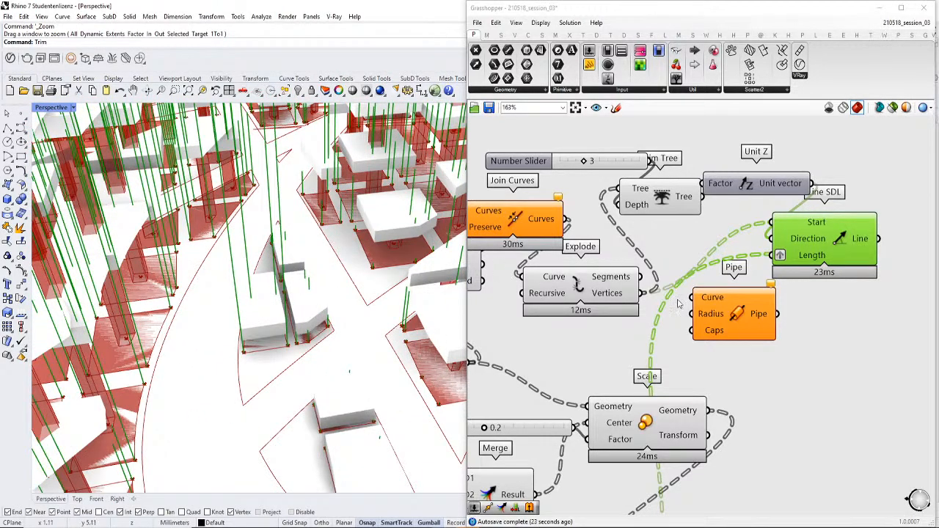
Inspect the core Extrude component and its route through Merge and Mesh Brep to the Custom Preview.
{"action": "scroll", "coordinate": [755, 253], "scroll_direction": "down", "scroll_amount": 2}
{"action": "scroll", "coordinate": [291, 302], "scroll_direction": "down", "scroll_amount": 5}
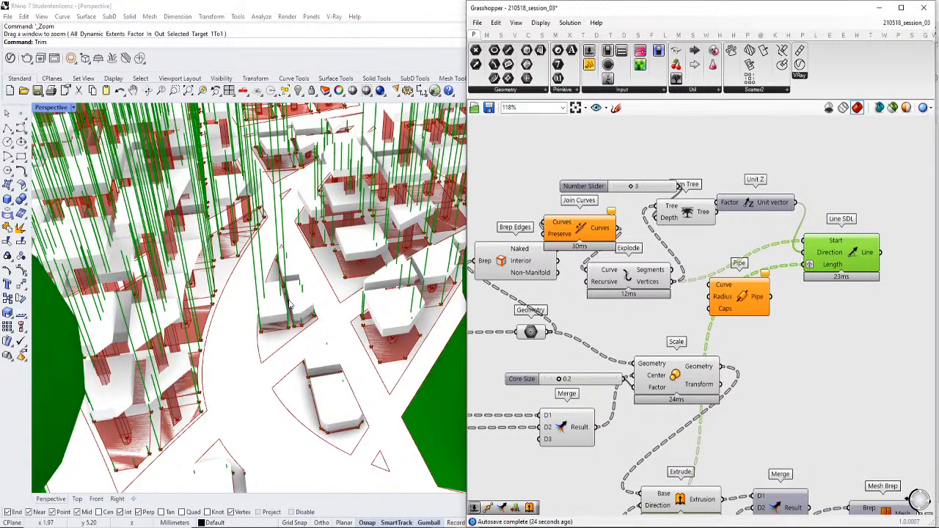
{"action": "scroll", "coordinate": [643, 285], "scroll_direction": "down", "scroll_amount": 3}
{"action": "scroll", "coordinate": [757, 351], "scroll_direction": "up", "scroll_amount": 3}
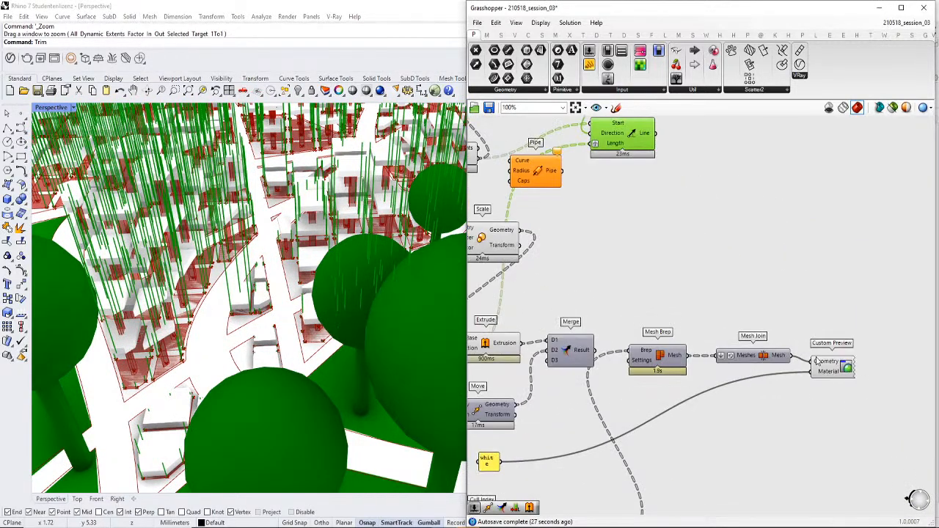
{"action": "left_click", "coordinate": [843, 368]}
{"action": "scroll", "coordinate": [702, 337], "scroll_direction": "down", "scroll_amount": 2}
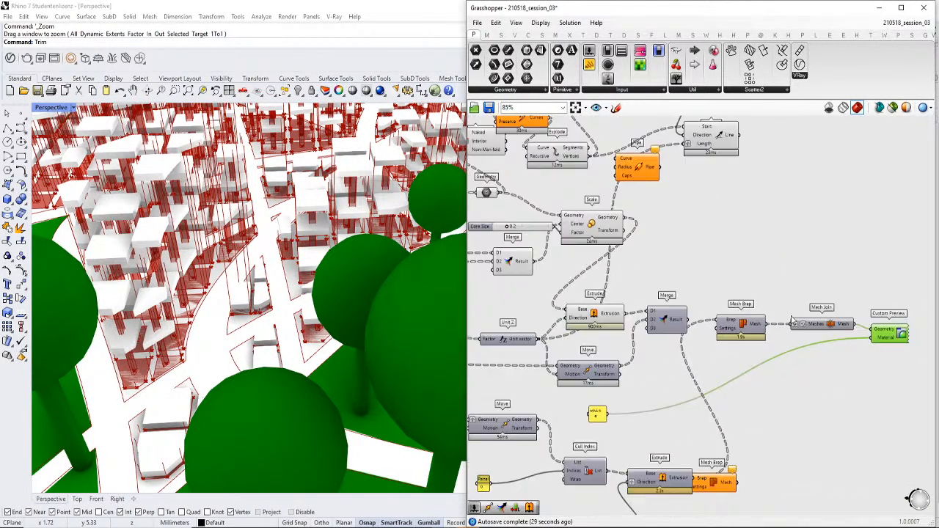
{"action": "left_click", "coordinate": [615, 330]}
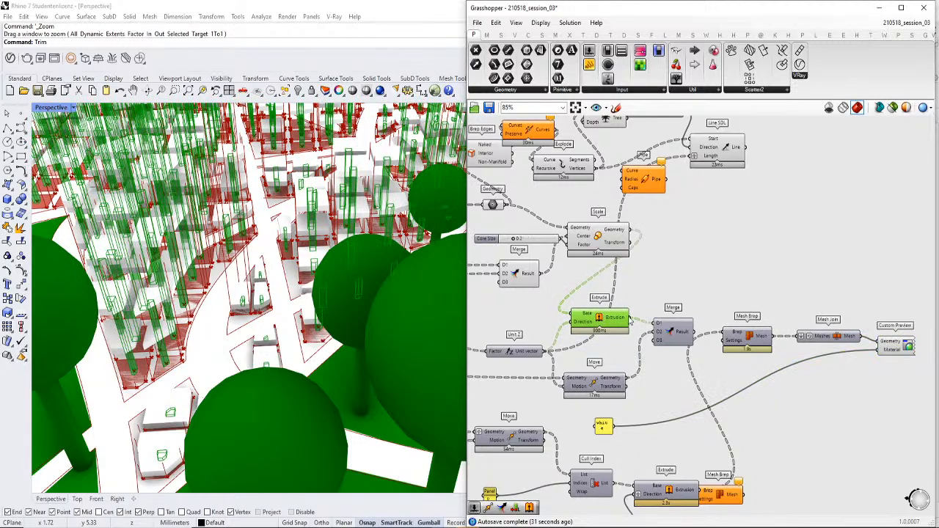
{"action": "scroll", "coordinate": [657, 326], "scroll_direction": "up", "scroll_amount": 1}
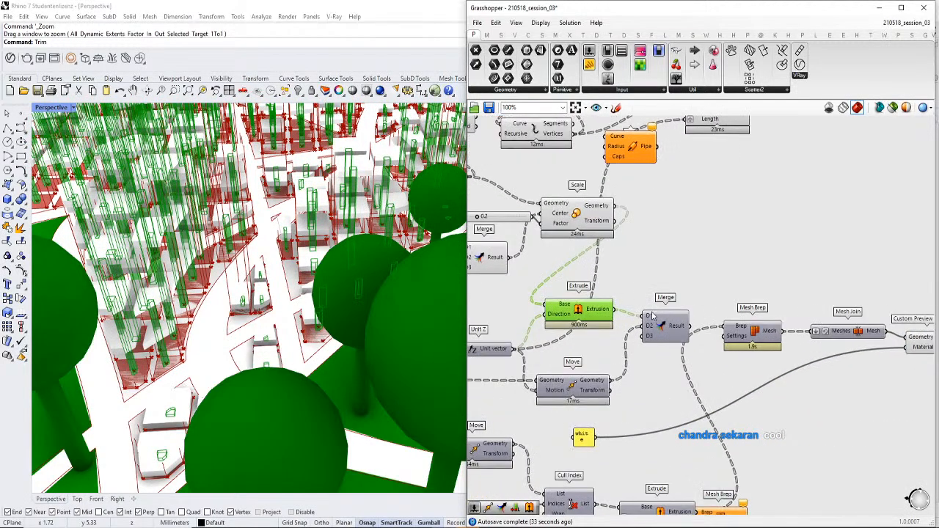
{"action": "right_click_drag", "start_coordinate": [738, 350], "coordinate": [689, 318]}
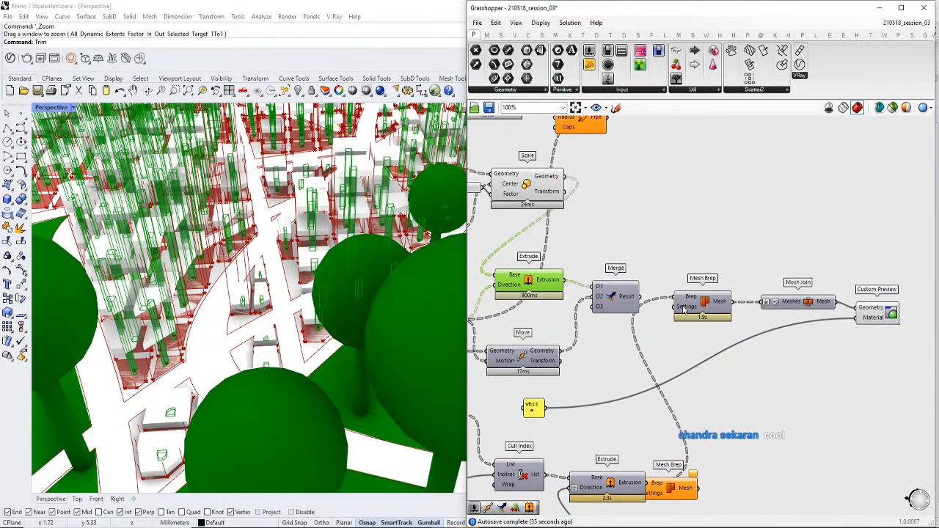
Add a new Merge component above Mesh Brep.
{"action": "double_click", "coordinate": [691, 244]}
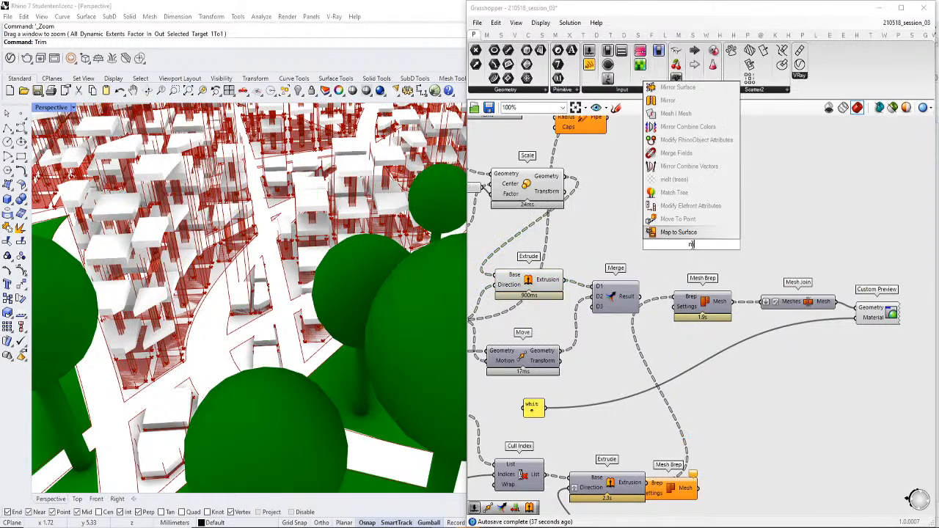
{"action": "type", "text": "merge"}
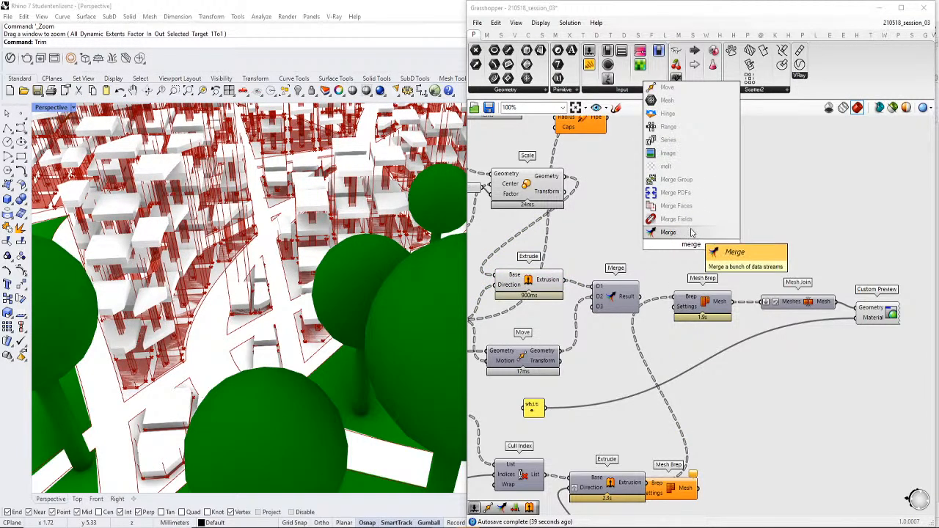
{"action": "key", "text": "Return"}
Move the Pipe component into the free space just after Line SDL's output.
{"action": "scroll", "coordinate": [257, 300], "scroll_direction": "down", "scroll_amount": 3}
{"action": "scroll", "coordinate": [666, 243], "scroll_direction": "down", "scroll_amount": 2}
{"action": "right_click_drag", "start_coordinate": [654, 210], "coordinate": [668, 313]}
{"action": "scroll", "coordinate": [680, 262], "scroll_direction": "up", "scroll_amount": 3}
{"action": "left_click", "coordinate": [579, 242]}
{"action": "left_click_drag", "start_coordinate": [578, 242], "coordinate": [791, 237]}
Add a 0.0100 number slider for Pipe's Radius and connect Line SDL's Line output to Pipe's Curve input.
{"action": "double_click", "coordinate": [676, 269]}
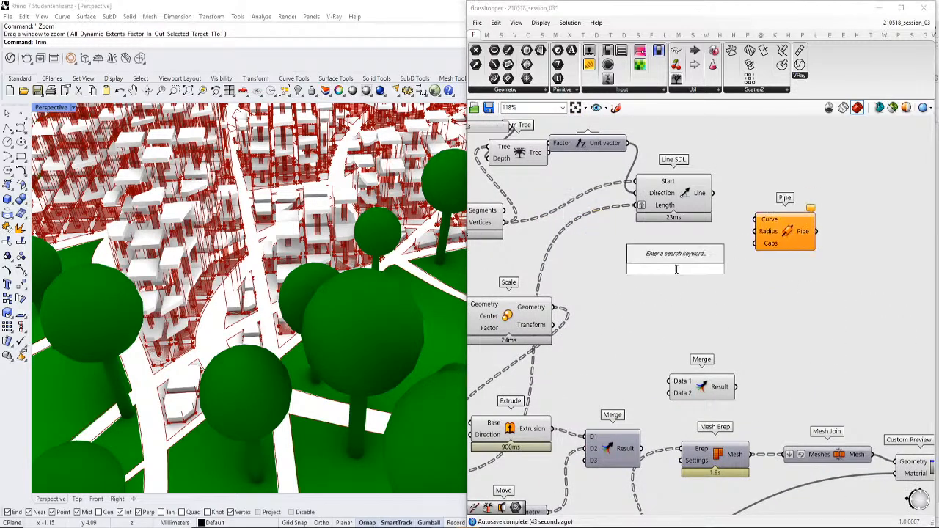
{"action": "type", "text": "1"}
{"action": "key", "text": "BackSpace"}
{"action": "type", "text": "0.1"}
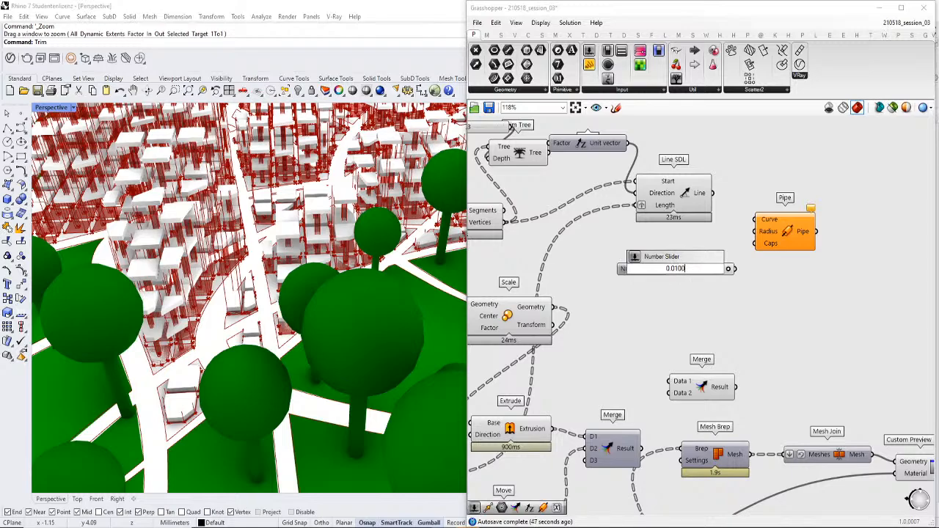
{"action": "key", "text": "Return"}
{"action": "scroll", "coordinate": [728, 221], "scroll_direction": "up", "scroll_amount": 2}
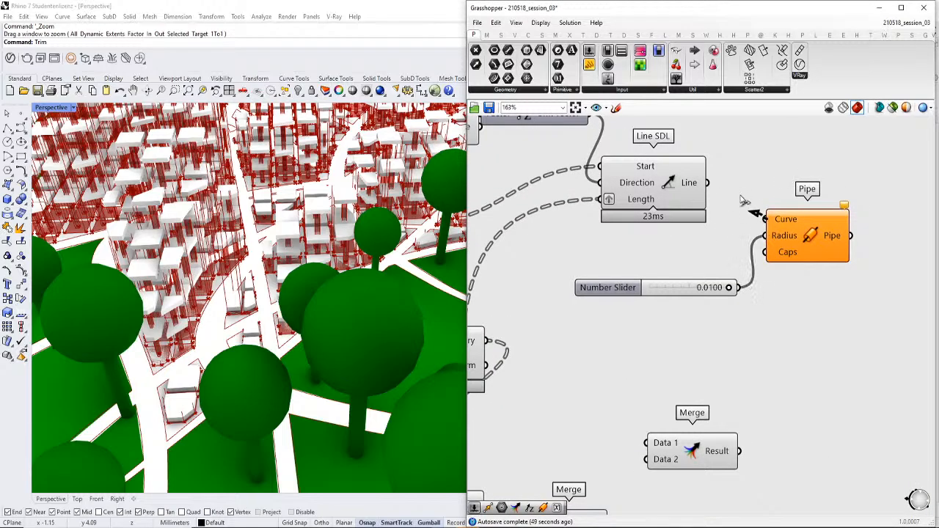
{"action": "left_click_drag", "start_coordinate": [723, 185], "coordinate": [719, 184]}
Examine the thickness of the generated pipes against the building plots and floors from close up.
{"action": "left_click", "coordinate": [801, 243]}
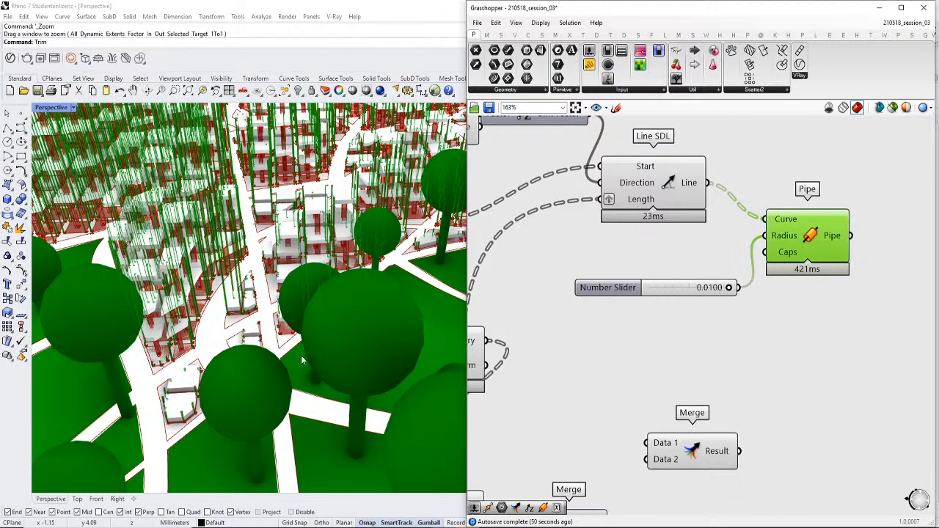
{"action": "right_click_drag", "start_coordinate": [301, 355], "coordinate": [328, 361]}
{"action": "left_click", "coordinate": [532, 418]}
{"action": "scroll", "coordinate": [329, 360], "scroll_direction": "down", "scroll_amount": 4}
{"action": "scroll", "coordinate": [229, 251], "scroll_direction": "up", "scroll_amount": 5}
{"action": "right_click_drag", "start_coordinate": [239, 247], "coordinate": [262, 214]}
{"action": "scroll", "coordinate": [260, 213], "scroll_direction": "up", "scroll_amount": 3}
{"action": "scroll", "coordinate": [261, 214], "scroll_direction": "up", "scroll_amount": 4}
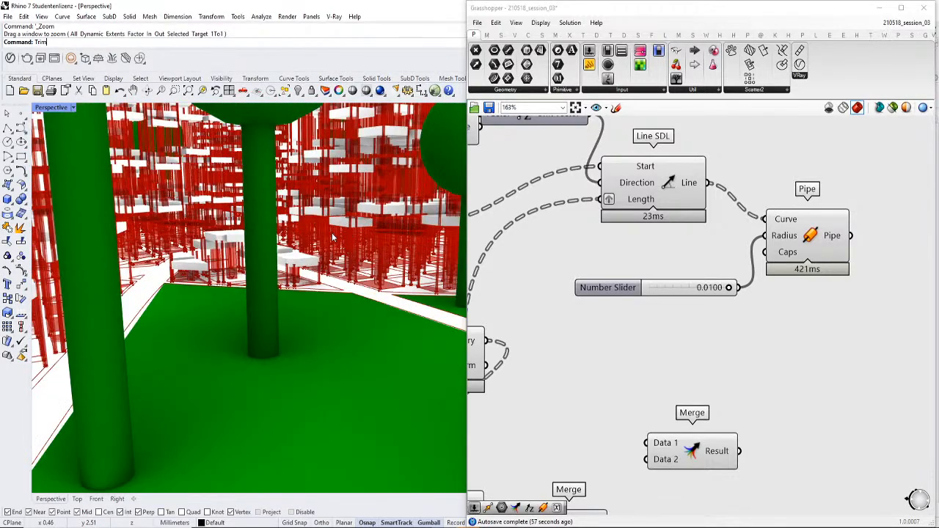
{"action": "scroll", "coordinate": [332, 233], "scroll_direction": "up", "scroll_amount": 7}
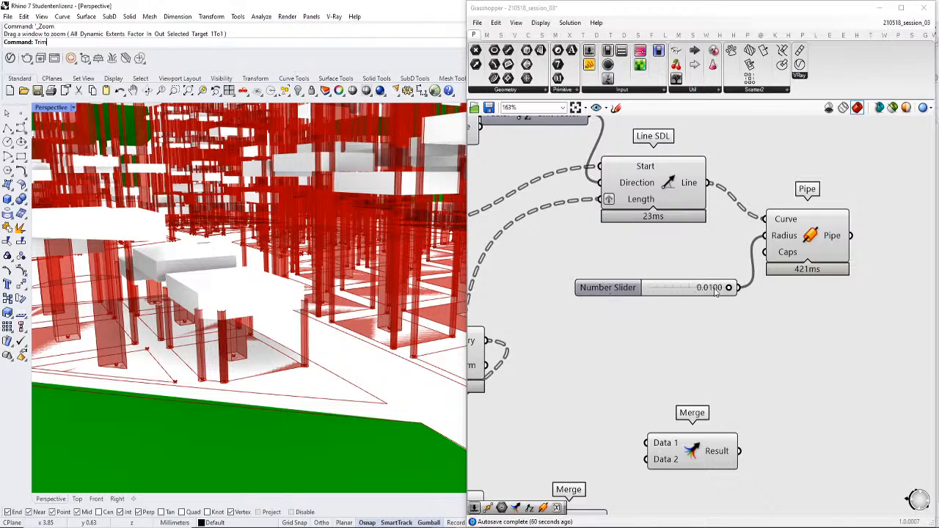
Set the Pipe radius slider to 0.0010 and check the thinner pipes around the buildings.
{"action": "double_click", "coordinate": [697, 289]}
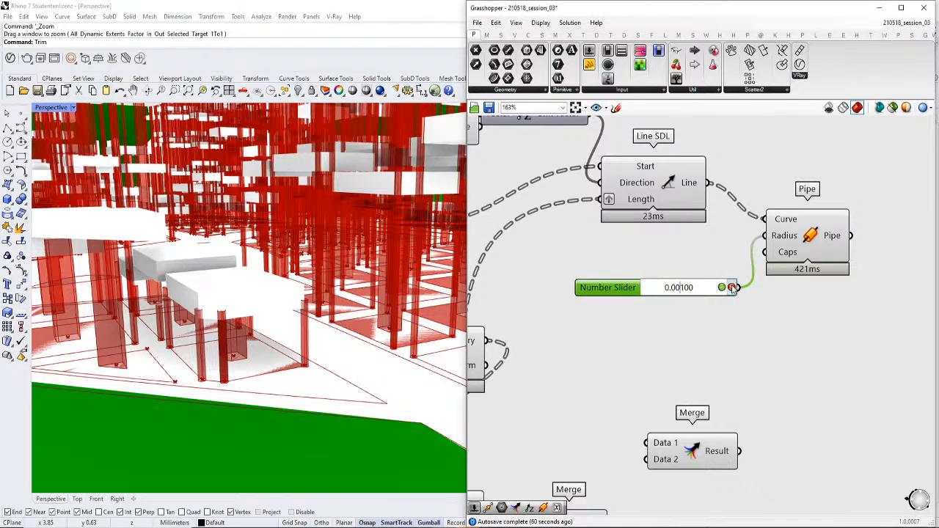
{"action": "left_click", "coordinate": [725, 289]}
{"action": "left_click", "coordinate": [811, 246]}
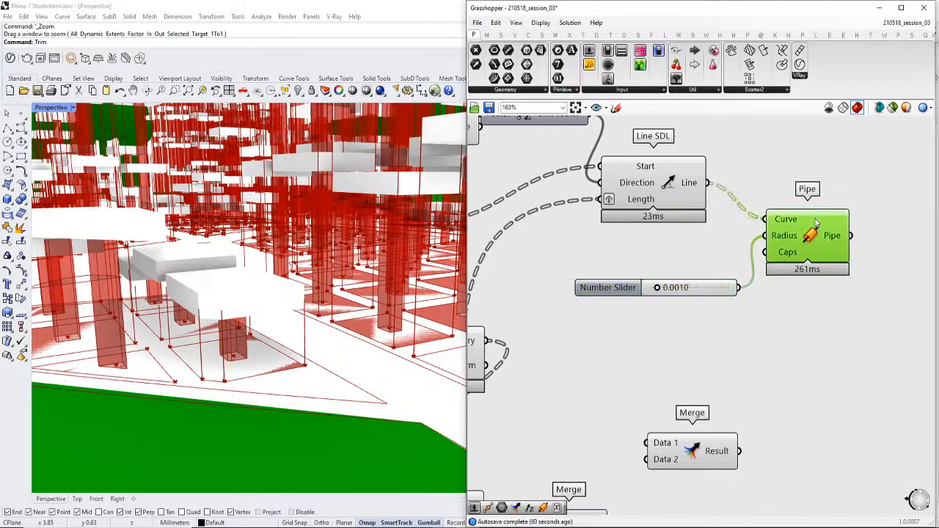
{"action": "right_click_drag", "start_coordinate": [293, 296], "coordinate": [373, 306]}
{"action": "scroll", "coordinate": [373, 305], "scroll_direction": "down", "scroll_amount": 3}
Disable the Pipe component.
{"action": "left_click", "coordinate": [645, 179]}
{"action": "left_click", "coordinate": [796, 228]}
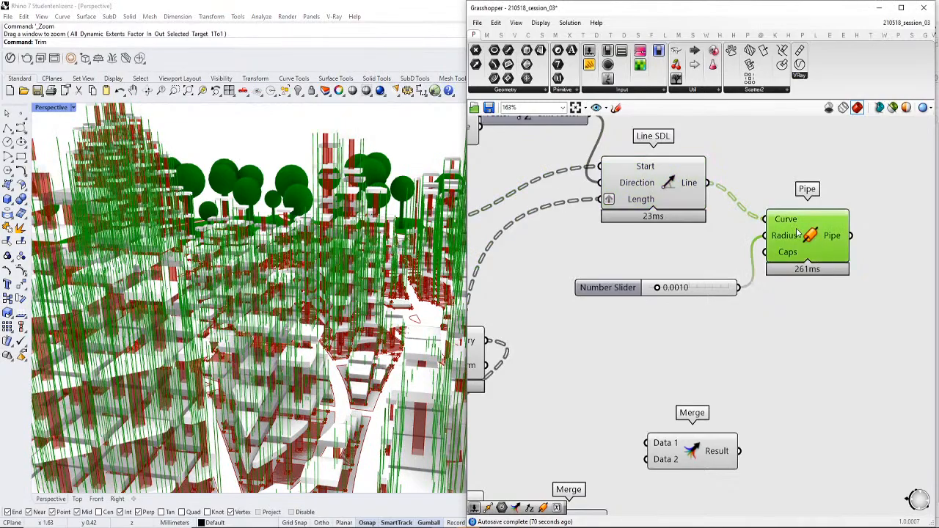
{"action": "middle_click", "coordinate": [796, 229]}
{"action": "left_click", "coordinate": [841, 229]}
Inspect the vertical lines among the building cores and floor slabs from afar and close up.
{"action": "right_click_drag", "start_coordinate": [293, 283], "coordinate": [168, 285]}
{"action": "scroll", "coordinate": [303, 266], "scroll_direction": "up", "scroll_amount": 6}
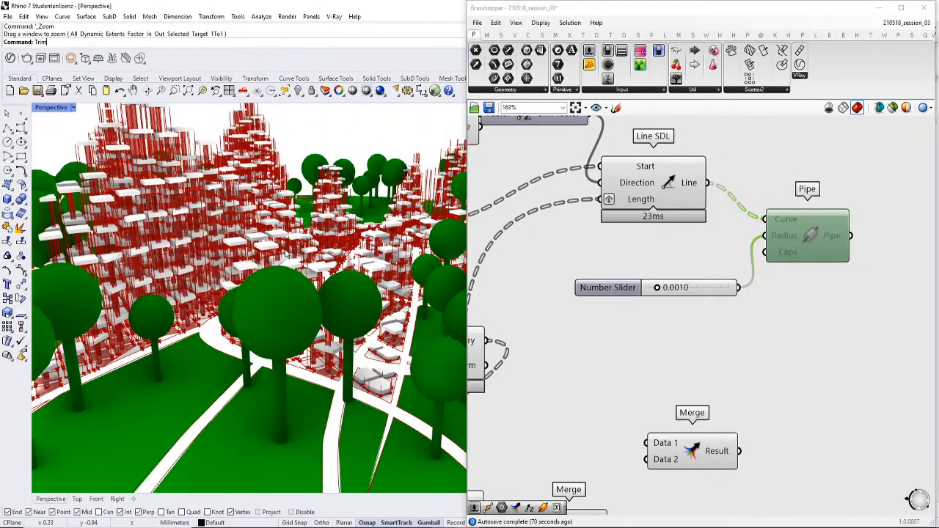
{"action": "scroll", "coordinate": [303, 266], "scroll_direction": "up", "scroll_amount": 5}
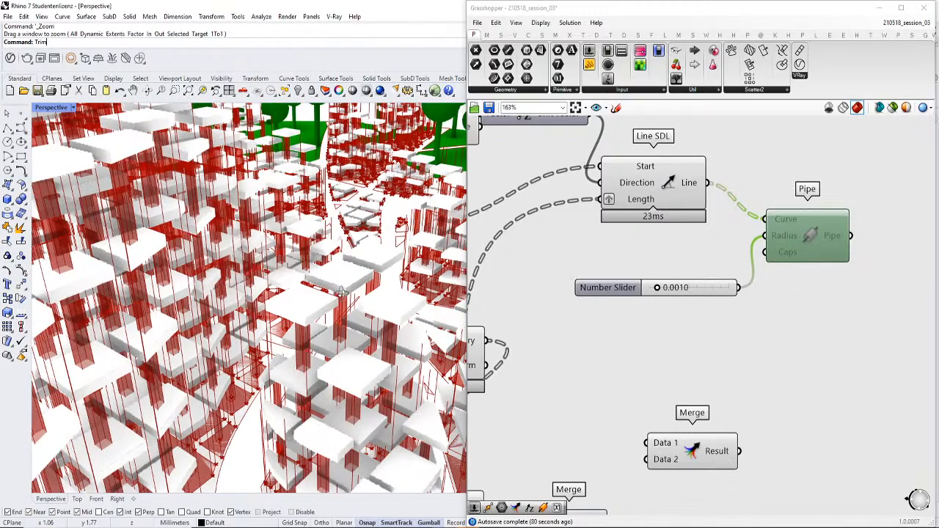
{"action": "scroll", "coordinate": [291, 314], "scroll_direction": "up", "scroll_amount": 6}
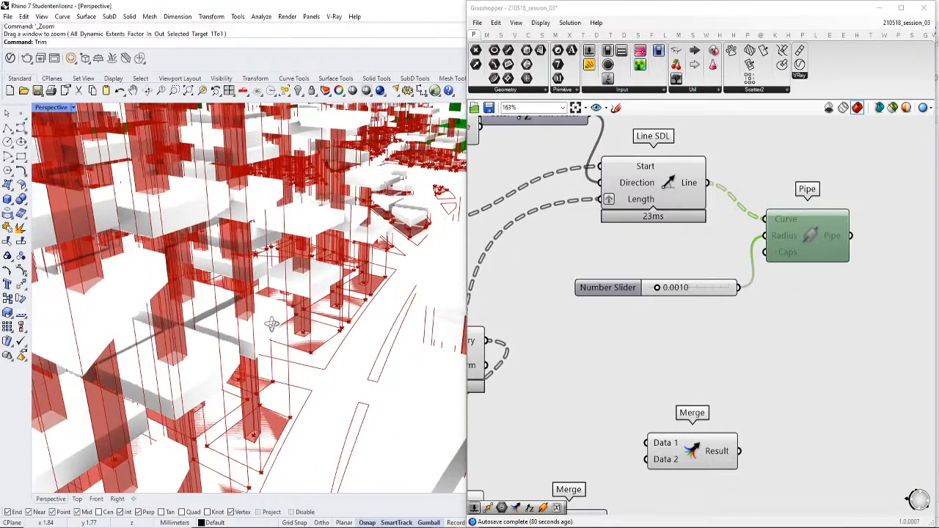
{"action": "scroll", "coordinate": [272, 312], "scroll_direction": "up", "scroll_amount": 3}
{"action": "scroll", "coordinate": [688, 276], "scroll_direction": "down", "scroll_amount": 4}
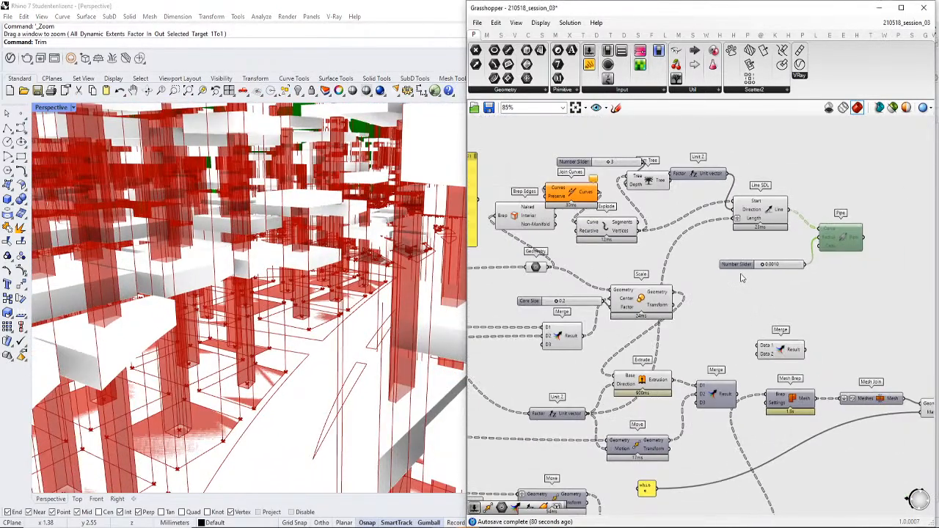
{"action": "right_click_drag", "start_coordinate": [759, 328], "coordinate": [772, 295]}
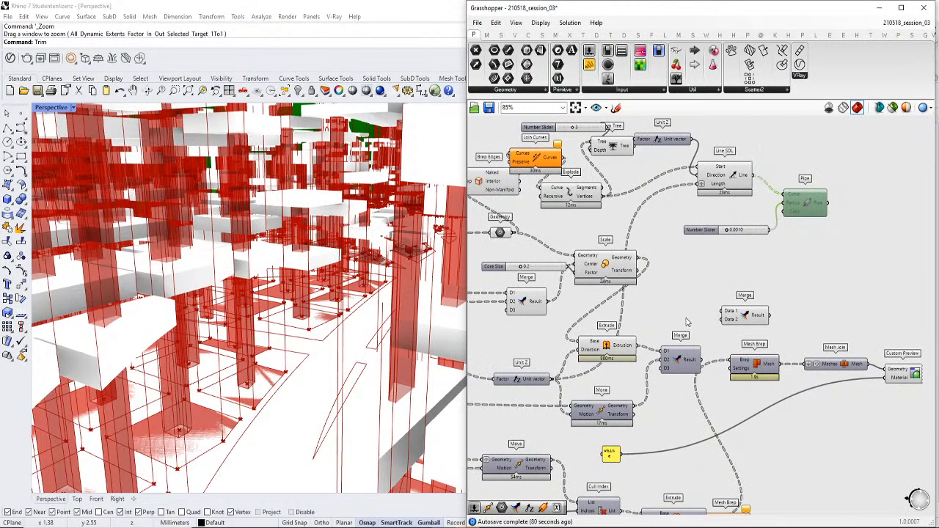
Feed the merged core extrusions into Mesh Brep for the white preview and hide the separate preview of the cores.
{"action": "left_click", "coordinate": [626, 351]}
{"action": "scroll", "coordinate": [696, 358], "scroll_direction": "up", "scroll_amount": 1}
{"action": "right_click_drag", "start_coordinate": [729, 355], "coordinate": [705, 332]}
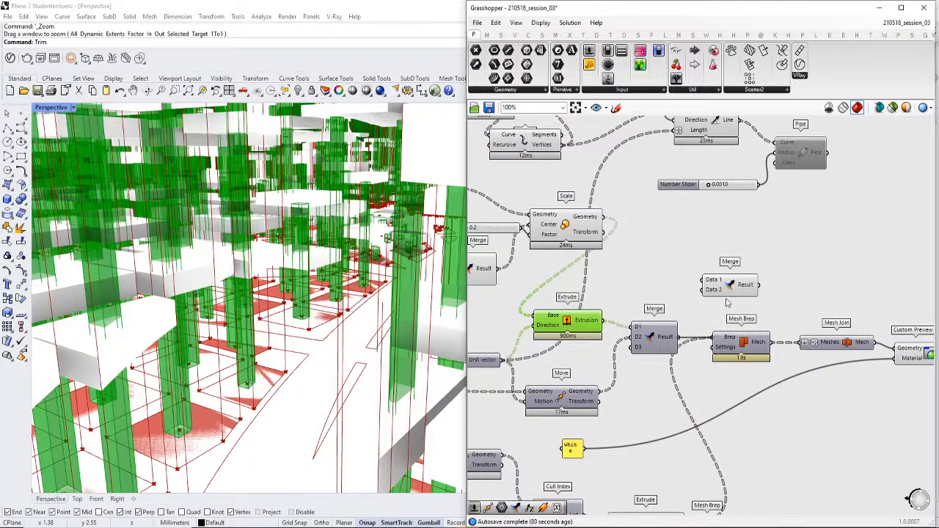
{"action": "left_click", "coordinate": [702, 354]}
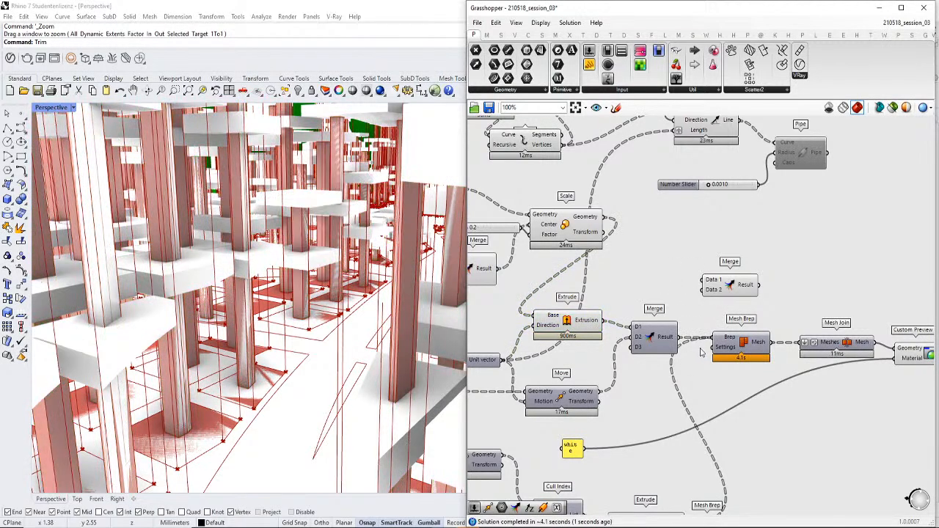
{"action": "left_click", "coordinate": [670, 336]}
{"action": "left_click", "coordinate": [580, 323]}
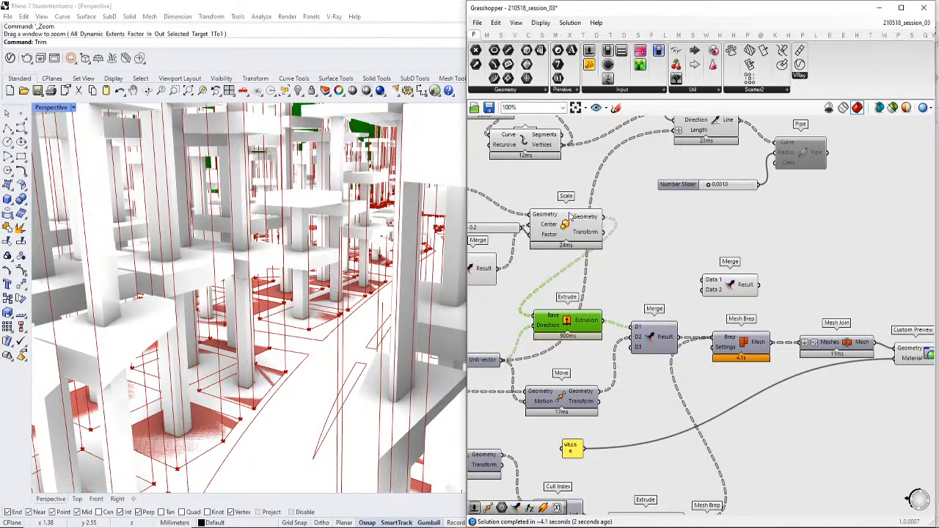
{"action": "left_click", "coordinate": [569, 229]}
Examine the white cores, floor slabs and vertical corner lines across the city and from close up.
{"action": "right_click_drag", "start_coordinate": [253, 305], "coordinate": [306, 339]}
{"action": "scroll", "coordinate": [306, 340], "scroll_direction": "down", "scroll_amount": 10}
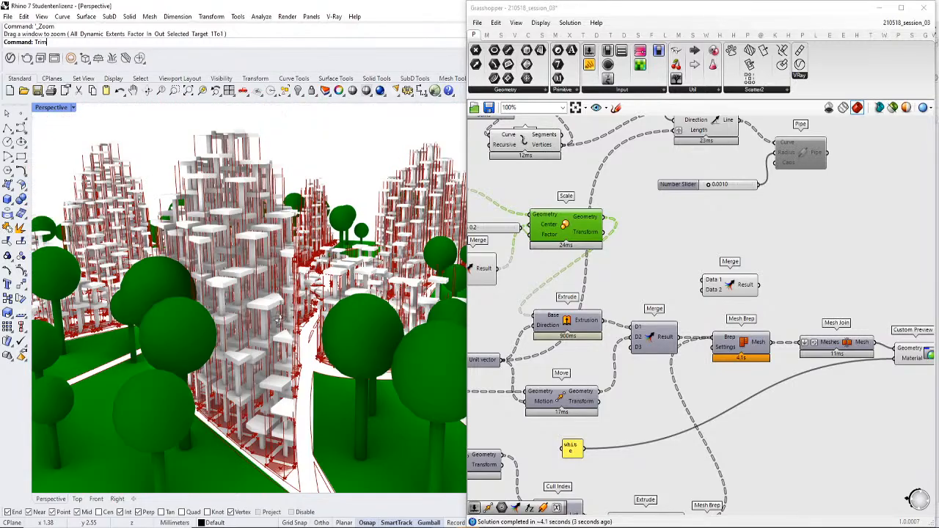
{"action": "right_click_drag", "start_coordinate": [276, 312], "coordinate": [300, 293]}
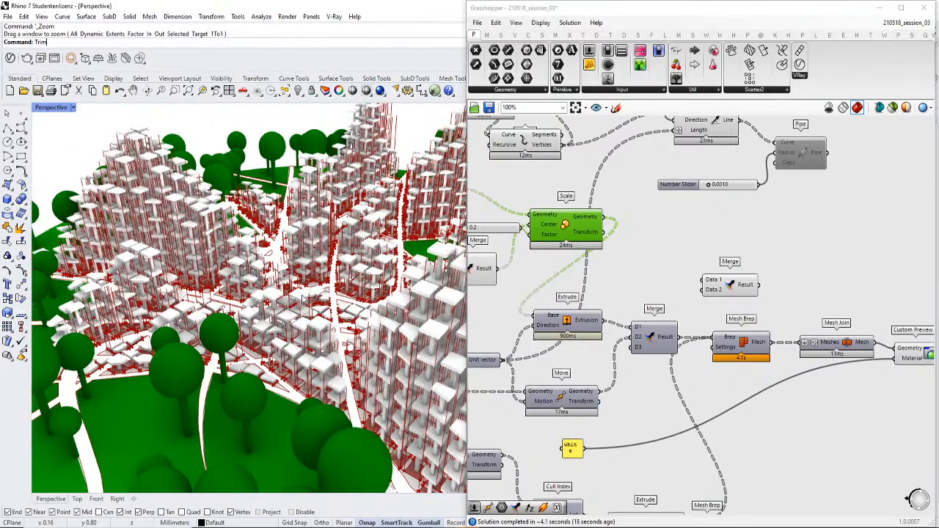
{"action": "scroll", "coordinate": [257, 348], "scroll_direction": "up", "scroll_amount": 10}
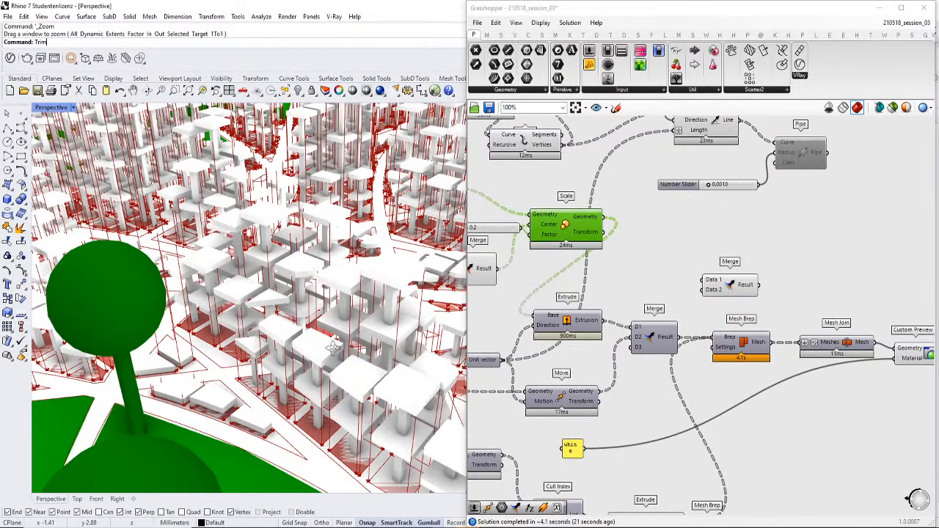
{"action": "scroll", "coordinate": [353, 343], "scroll_direction": "up", "scroll_amount": 5}
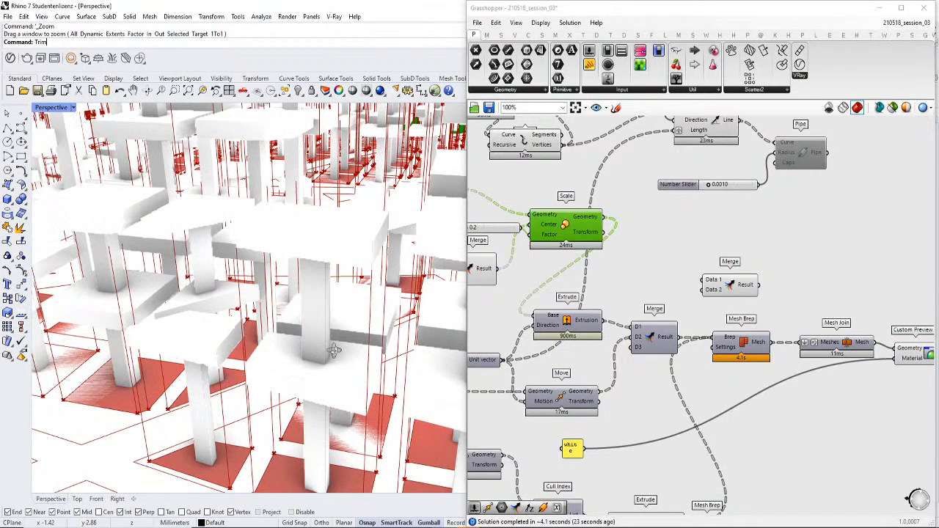
{"action": "scroll", "coordinate": [338, 340], "scroll_direction": "up", "scroll_amount": 5}
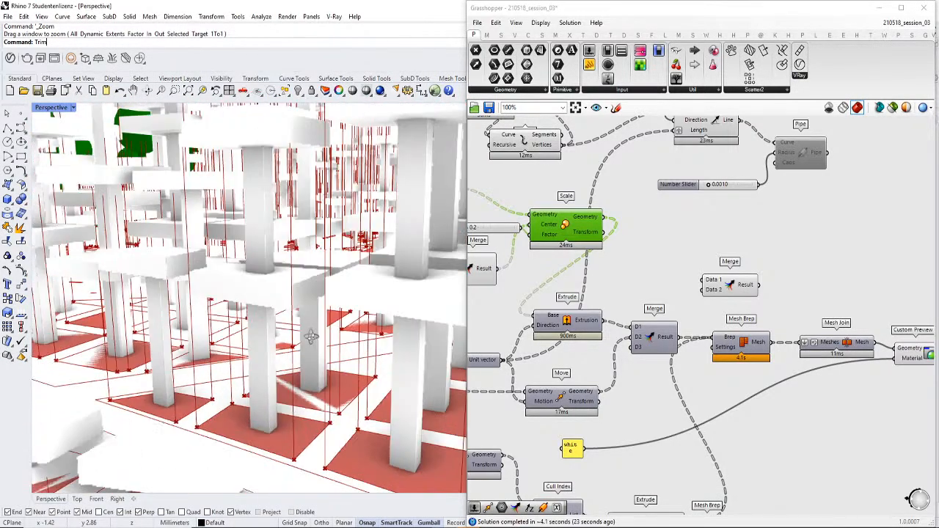
{"action": "scroll", "coordinate": [310, 342], "scroll_direction": "up", "scroll_amount": 3}
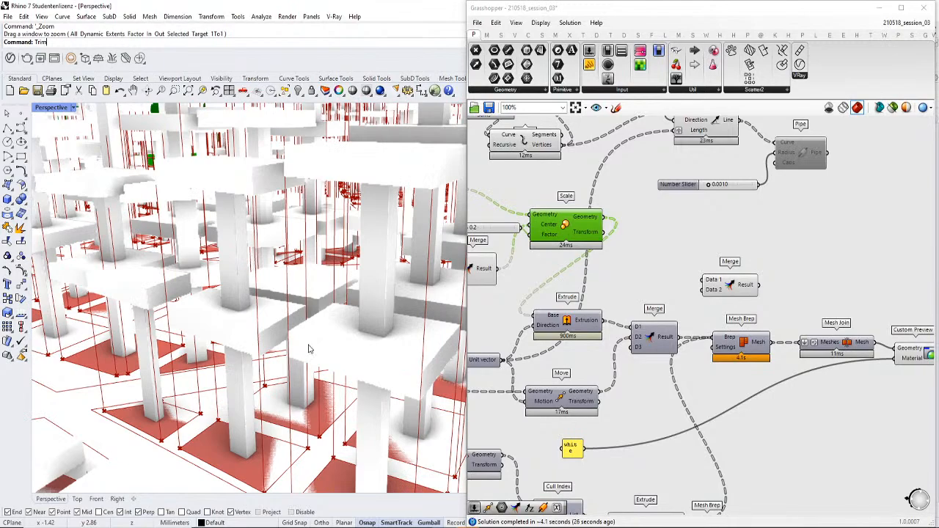
Set the Number Slider feeding the Multiplication before Round and Range to 3.00 to change the number of floors.
{"action": "scroll", "coordinate": [602, 345], "scroll_direction": "down", "scroll_amount": 3}
{"action": "right_click_drag", "start_coordinate": [602, 346], "coordinate": [844, 313]}
{"action": "right_click_drag", "start_coordinate": [590, 325], "coordinate": [853, 304]}
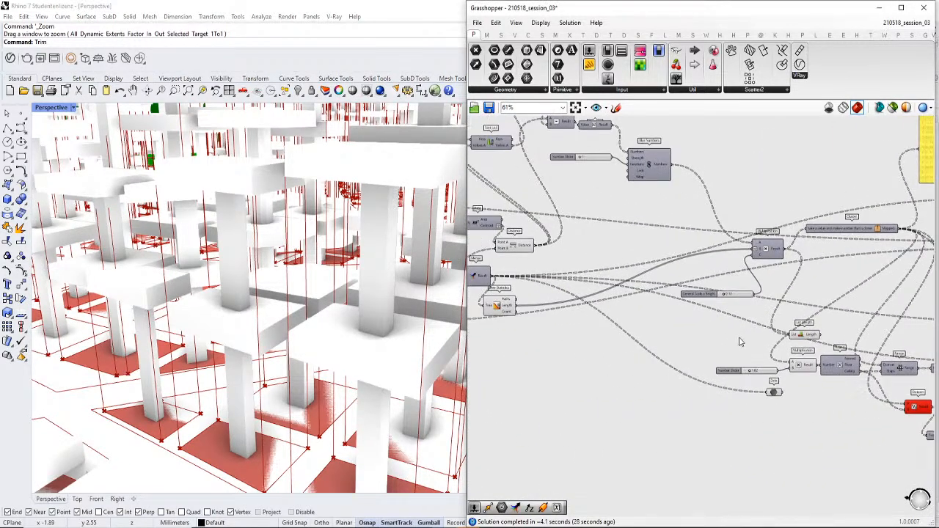
{"action": "scroll", "coordinate": [807, 378], "scroll_direction": "up", "scroll_amount": 4}
{"action": "right_click_drag", "start_coordinate": [756, 369], "coordinate": [646, 375]}
{"action": "scroll", "coordinate": [734, 363], "scroll_direction": "down", "scroll_amount": 3}
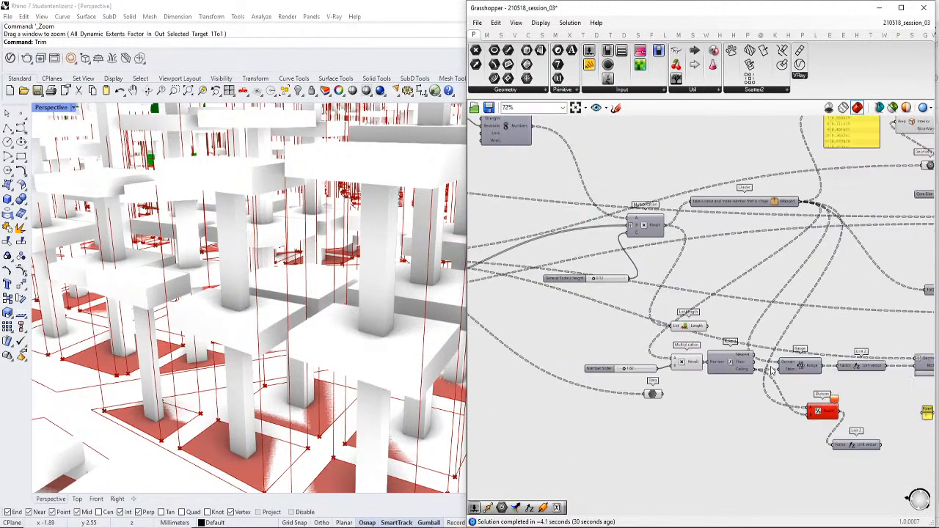
{"action": "right_click_drag", "start_coordinate": [771, 371], "coordinate": [577, 360]}
{"action": "scroll", "coordinate": [577, 359], "scroll_direction": "up", "scroll_amount": 2}
{"action": "right_click_drag", "start_coordinate": [477, 352], "coordinate": [619, 342]}
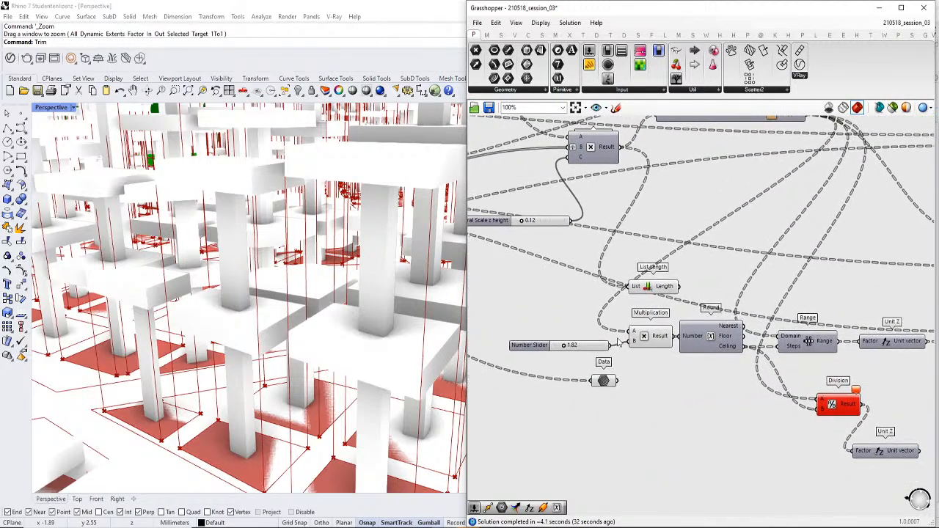
{"action": "scroll", "coordinate": [619, 342], "scroll_direction": "up", "scroll_amount": 2}
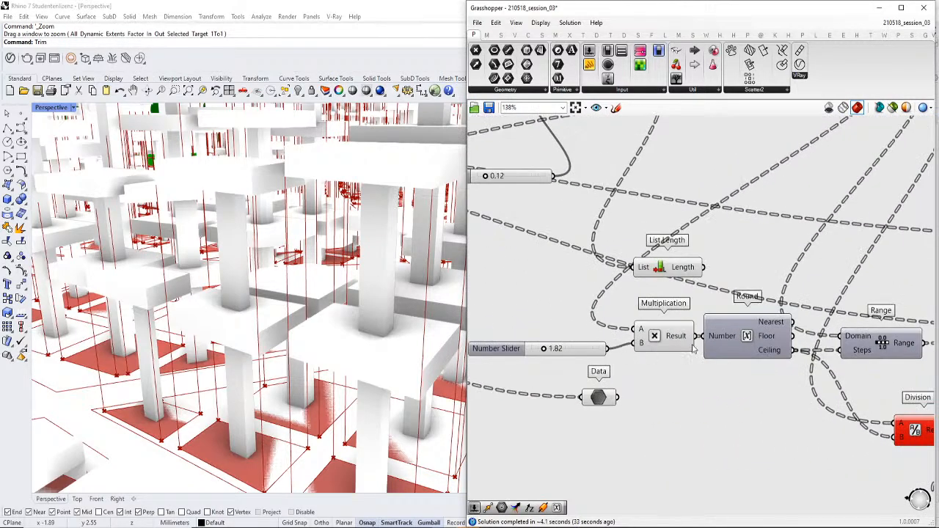
{"action": "double_click", "coordinate": [572, 350]}
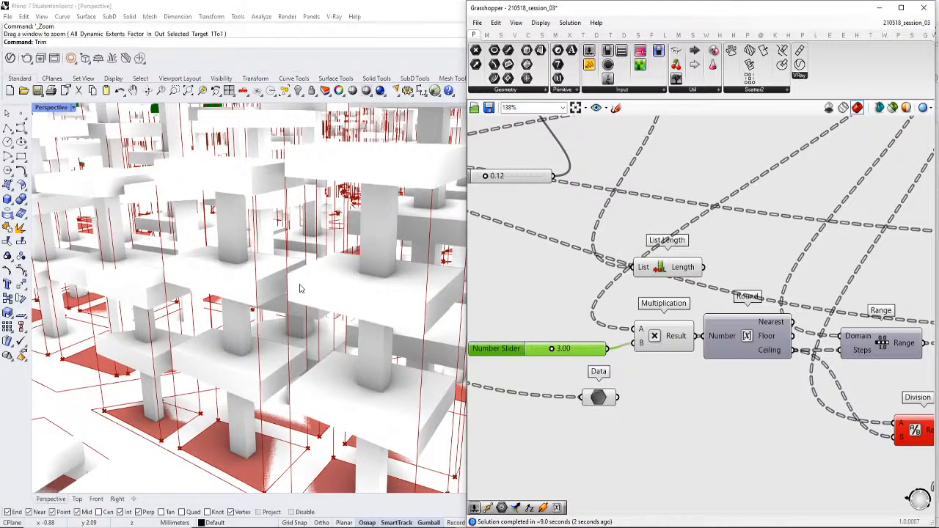
Inspect the spacing of the floor slabs across the whole city and on individual buildings.
{"action": "scroll", "coordinate": [300, 286], "scroll_direction": "down", "scroll_amount": 6}
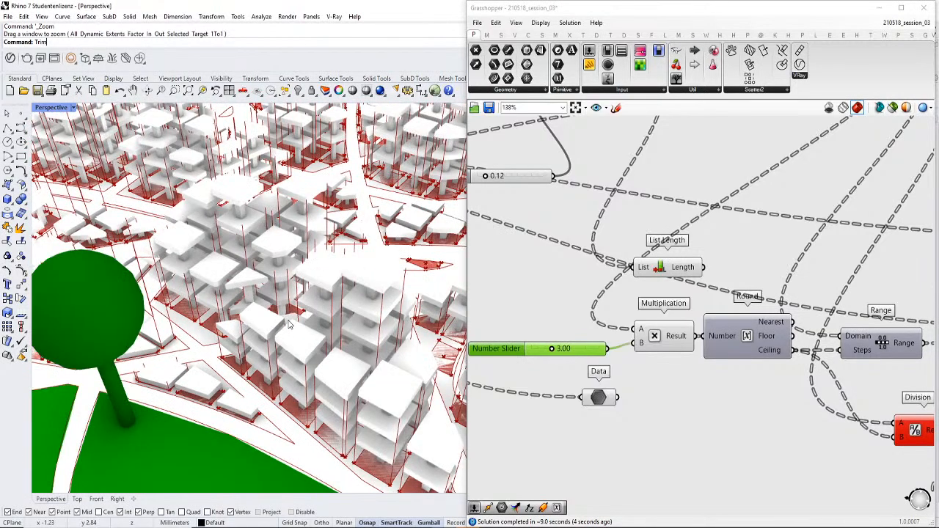
{"action": "scroll", "coordinate": [289, 324], "scroll_direction": "down", "scroll_amount": 5}
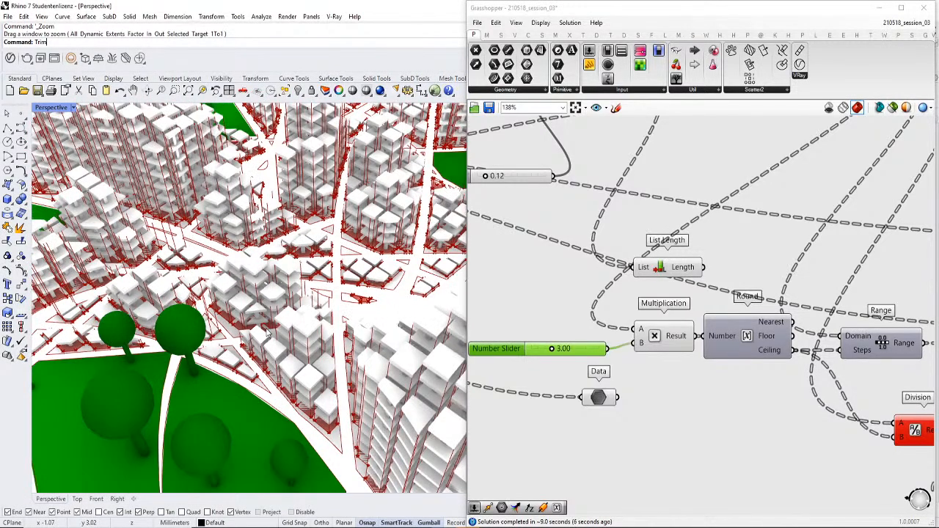
{"action": "scroll", "coordinate": [268, 334], "scroll_direction": "down", "scroll_amount": 6}
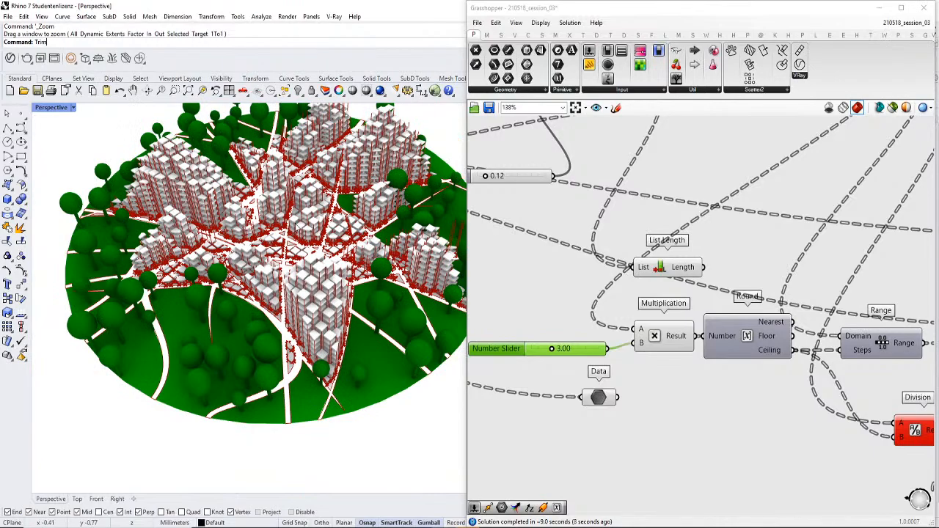
{"action": "scroll", "coordinate": [273, 273], "scroll_direction": "up", "scroll_amount": 15}
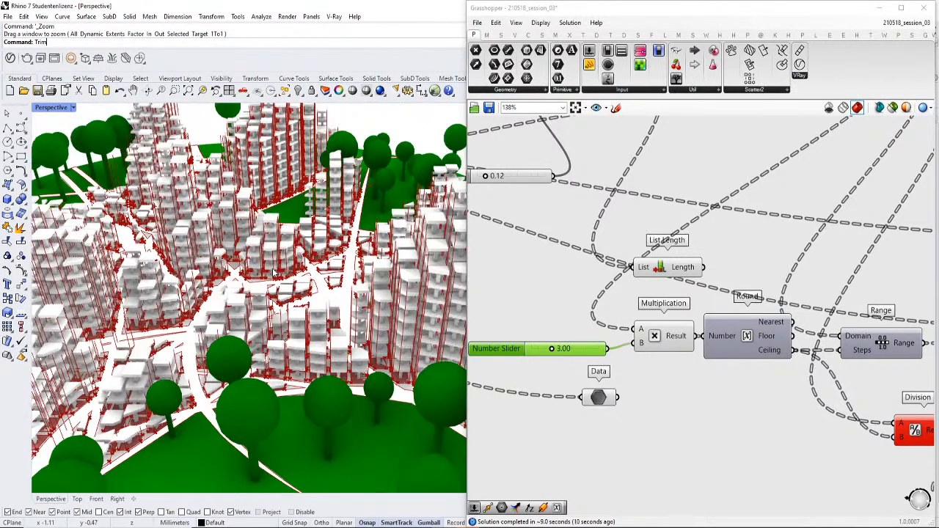
{"action": "right_click_drag", "start_coordinate": [272, 281], "coordinate": [333, 323]}
{"action": "scroll", "coordinate": [310, 344], "scroll_direction": "up", "scroll_amount": 6}
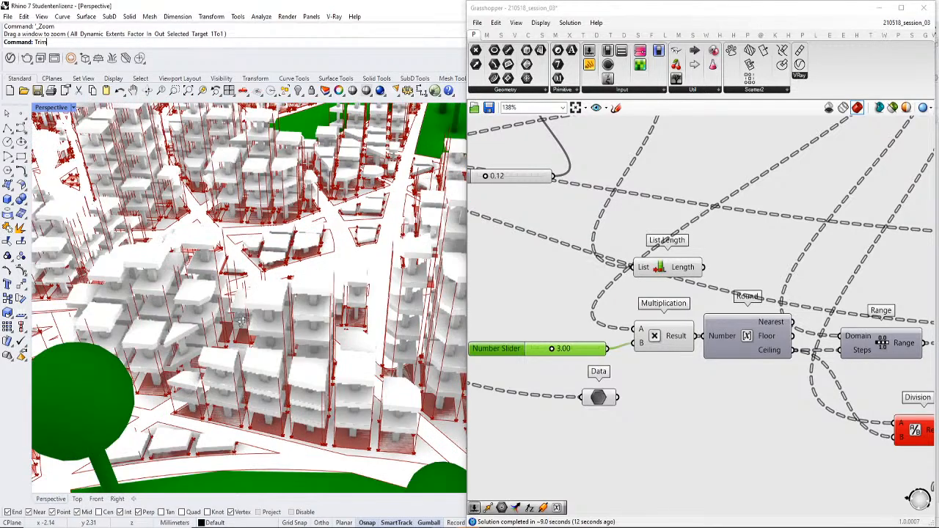
Trace the floor-generating chain through Round, Range, Unit Z and Move, and compare it with the stacked slabs.
{"action": "scroll", "coordinate": [650, 330], "scroll_direction": "down", "scroll_amount": 5}
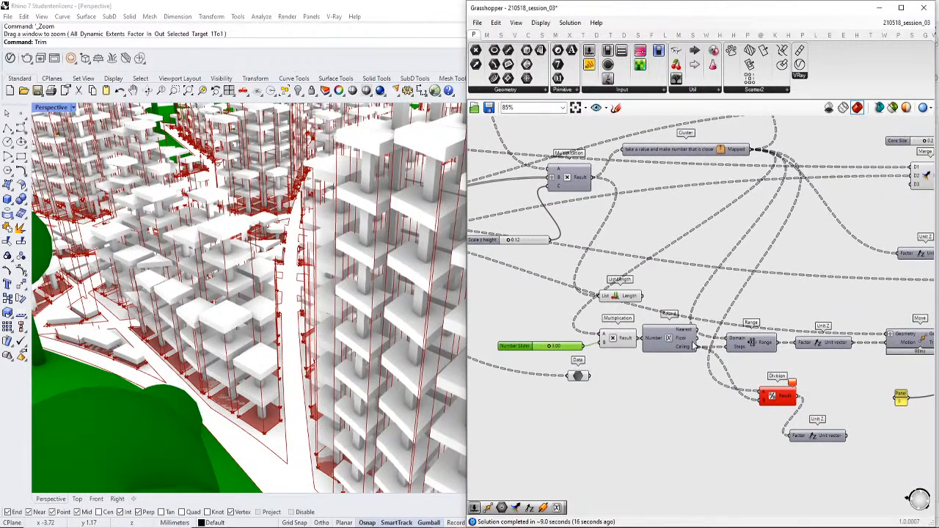
{"action": "scroll", "coordinate": [703, 358], "scroll_direction": "up", "scroll_amount": 4}
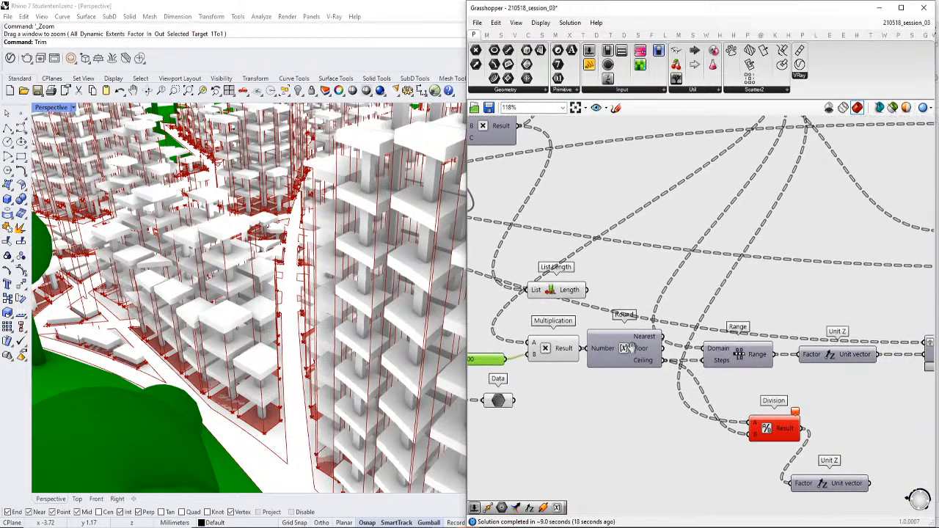
{"action": "mouse_move", "coordinate": [732, 354]}
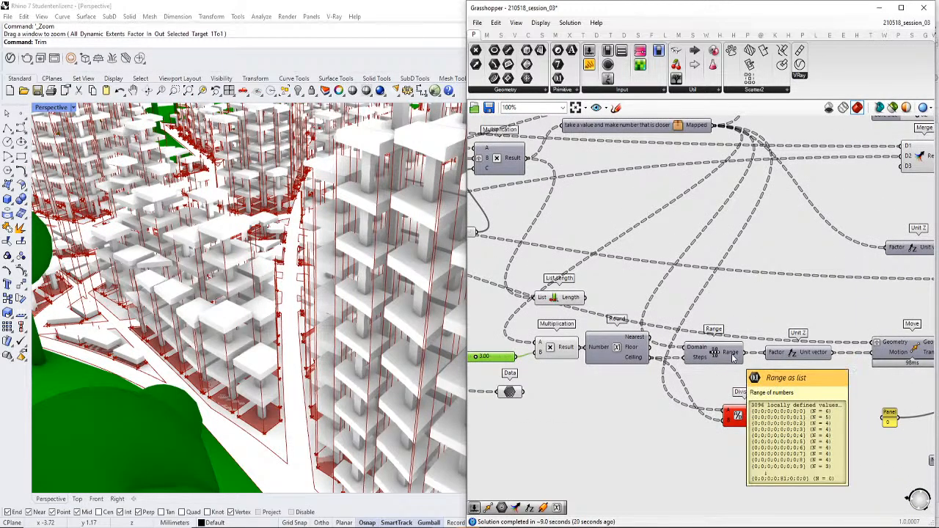
{"action": "right_click_drag", "start_coordinate": [751, 367], "coordinate": [669, 348]}
{"action": "right_click_drag", "start_coordinate": [785, 321], "coordinate": [727, 331]}
{"action": "scroll", "coordinate": [728, 331], "scroll_direction": "down", "scroll_amount": 2}
{"action": "scroll", "coordinate": [813, 264], "scroll_direction": "up", "scroll_amount": 2}
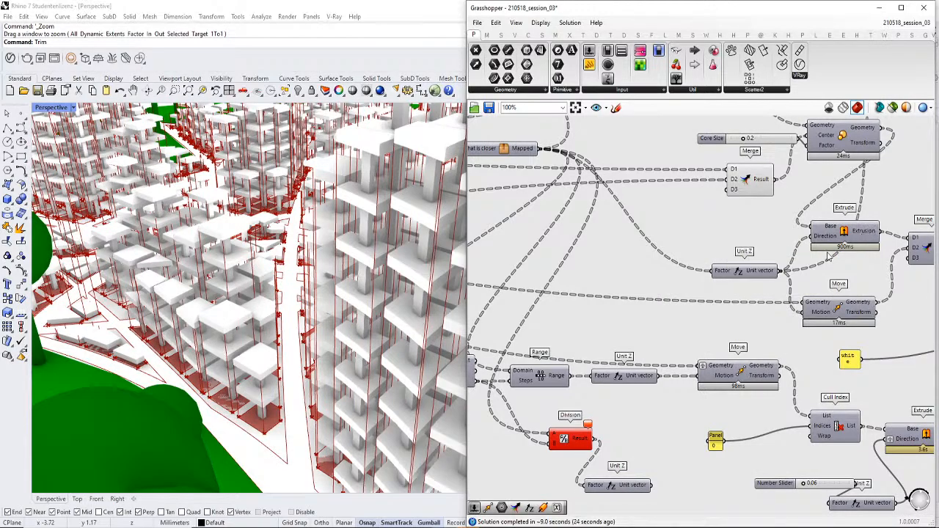
{"action": "scroll", "coordinate": [258, 298], "scroll_direction": "down", "scroll_amount": 3}
{"action": "right_click_drag", "start_coordinate": [257, 297], "coordinate": [234, 272]}
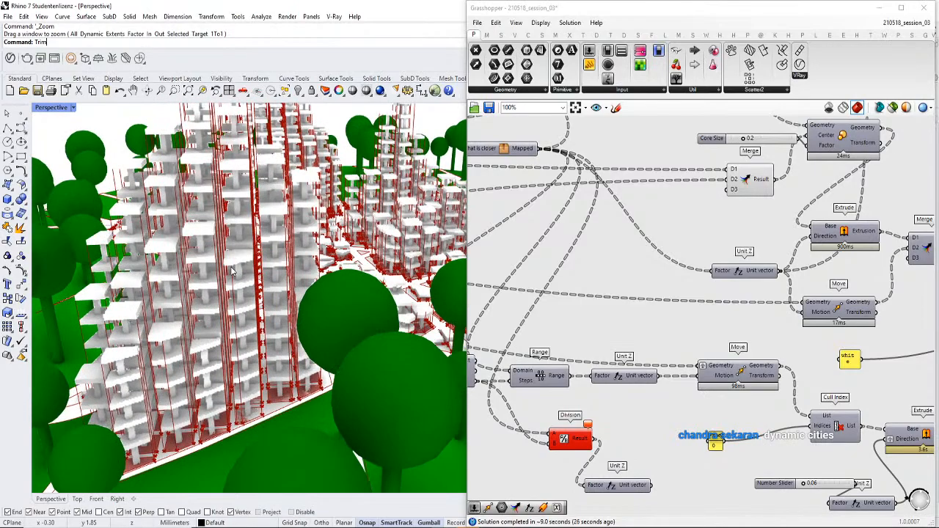
{"action": "scroll", "coordinate": [307, 238], "scroll_direction": "up", "scroll_amount": 5}
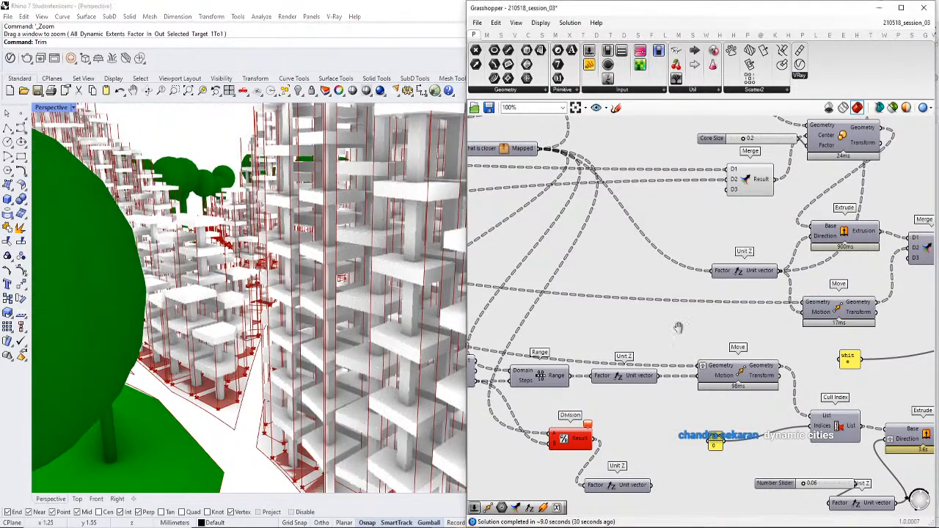
Review the floor multiplier slider and its connections toward the Range, Cull Index and Extrude components.
{"action": "scroll", "coordinate": [709, 274], "scroll_direction": "down", "scroll_amount": 2}
{"action": "right_click_drag", "start_coordinate": [710, 275], "coordinate": [714, 267]}
{"action": "scroll", "coordinate": [732, 363], "scroll_direction": "up", "scroll_amount": 2}
{"action": "scroll", "coordinate": [726, 363], "scroll_direction": "down", "scroll_amount": 2}
{"action": "right_click_drag", "start_coordinate": [690, 363], "coordinate": [915, 339]}
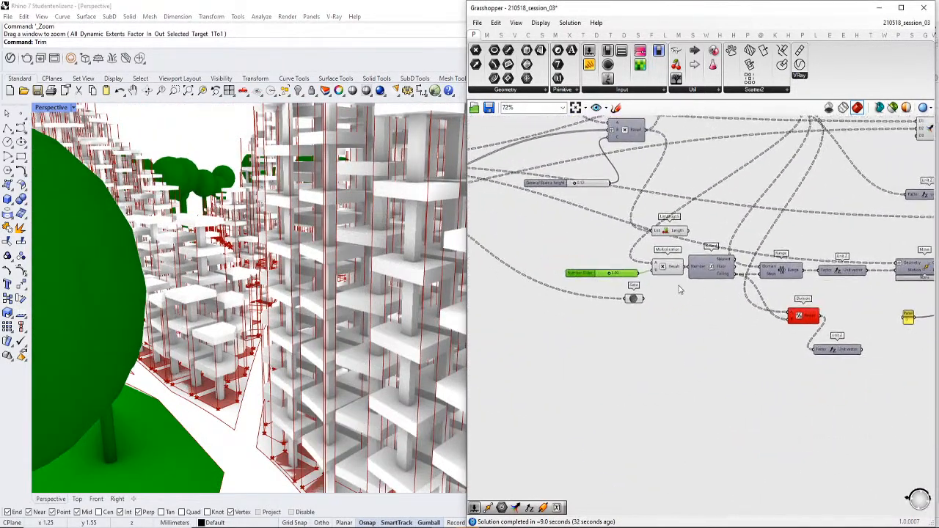
{"action": "scroll", "coordinate": [622, 274], "scroll_direction": "up", "scroll_amount": 3}
{"action": "mouse_move", "coordinate": [621, 276]}
{"action": "scroll", "coordinate": [621, 277], "scroll_direction": "down", "scroll_amount": 4}
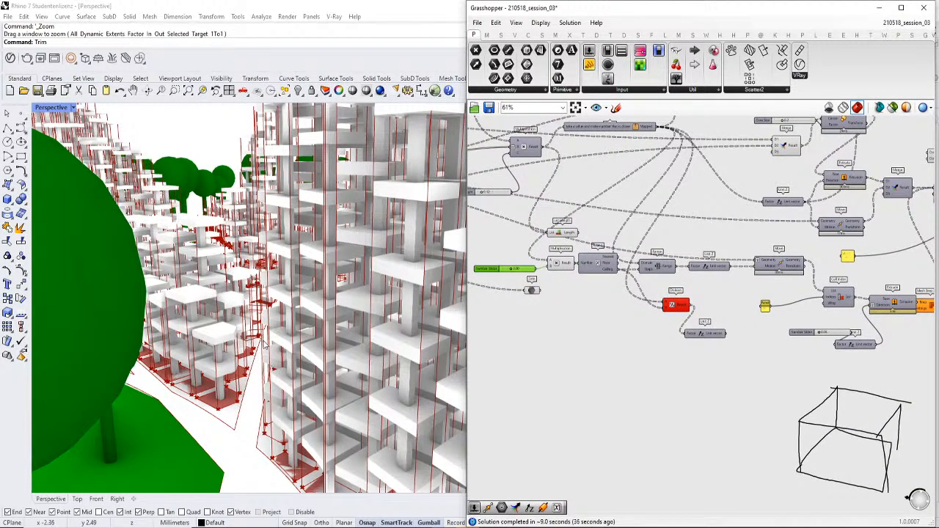
Look over the buildings, roads and trees from above and from the side of the whole city.
{"action": "right_click_drag", "start_coordinate": [265, 343], "coordinate": [281, 397]}
{"action": "scroll", "coordinate": [312, 265], "scroll_direction": "up", "scroll_amount": 2}
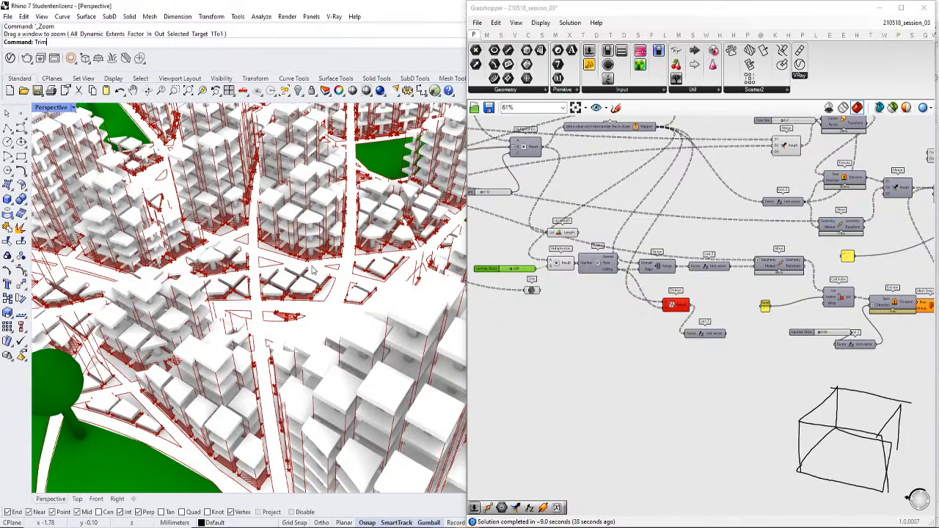
{"action": "scroll", "coordinate": [312, 270], "scroll_direction": "down", "scroll_amount": 6}
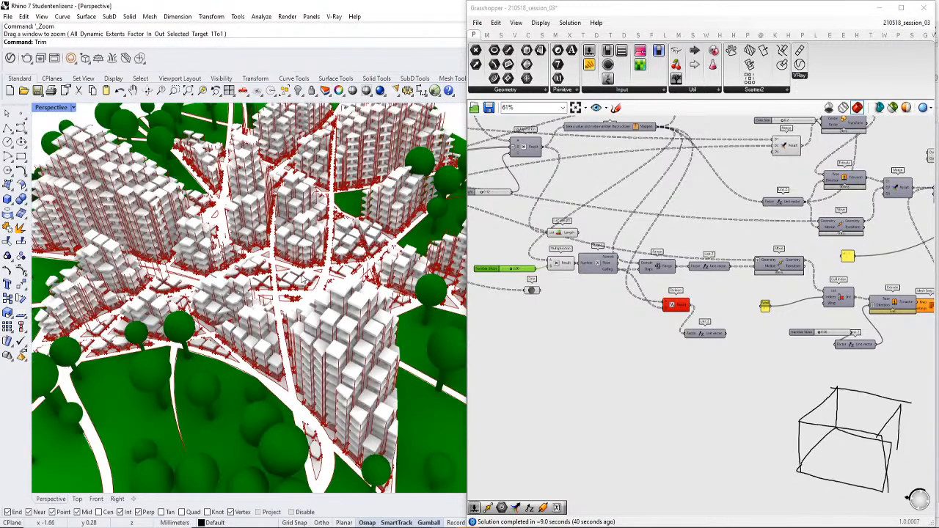
{"action": "scroll", "coordinate": [290, 289], "scroll_direction": "down", "scroll_amount": 8}
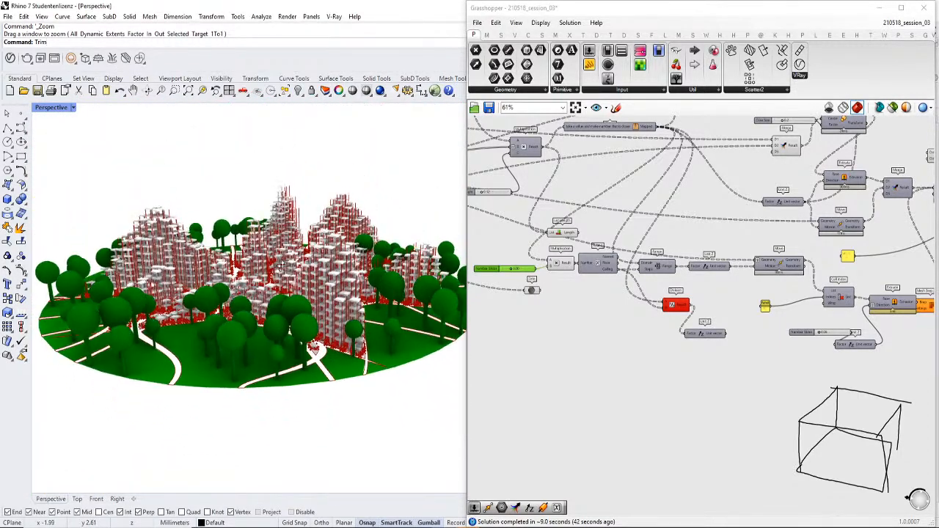
{"action": "scroll", "coordinate": [268, 293], "scroll_direction": "up", "scroll_amount": 6}
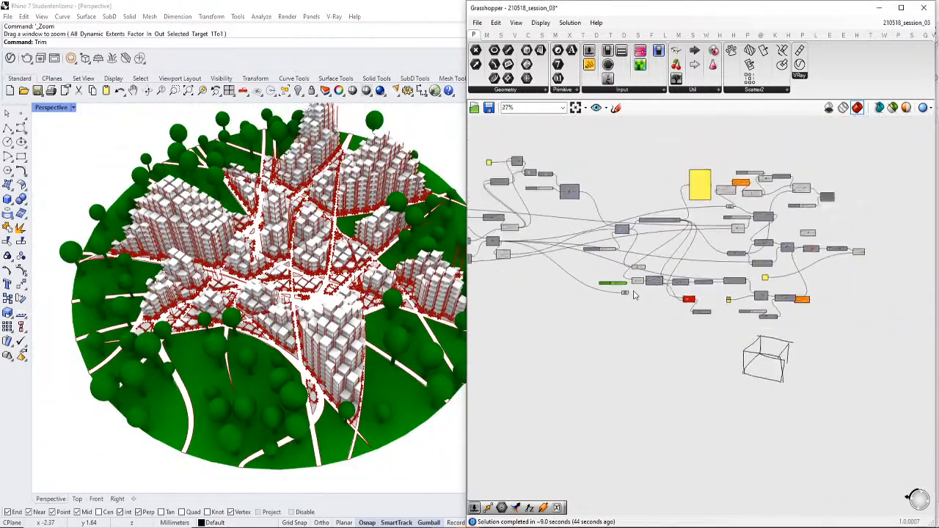
Set the Seeed slider for the Populate 2D points to 4 and inspect the regenerated city layout.
{"action": "scroll", "coordinate": [607, 294], "scroll_direction": "down", "scroll_amount": 5}
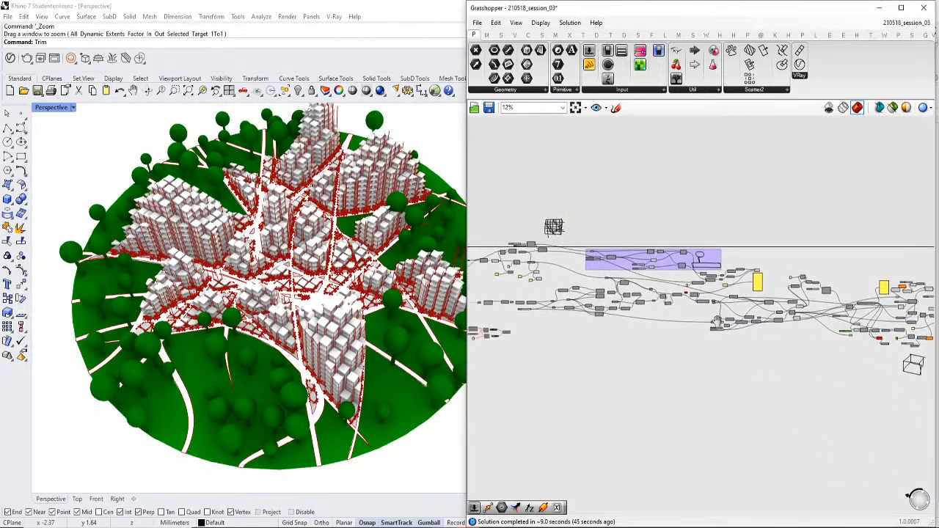
{"action": "scroll", "coordinate": [607, 294], "scroll_direction": "up", "scroll_amount": 10}
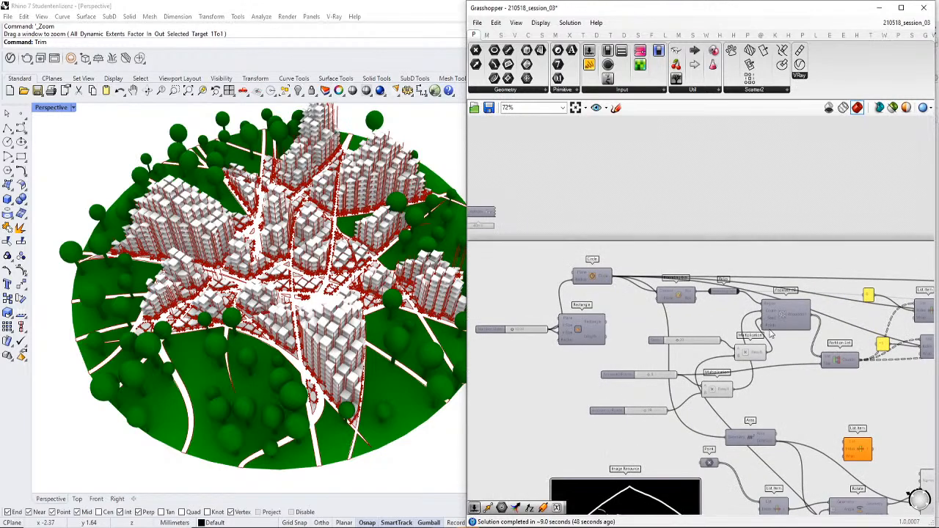
{"action": "scroll", "coordinate": [682, 255], "scroll_direction": "up", "scroll_amount": 2}
{"action": "double_click", "coordinate": [653, 293]}
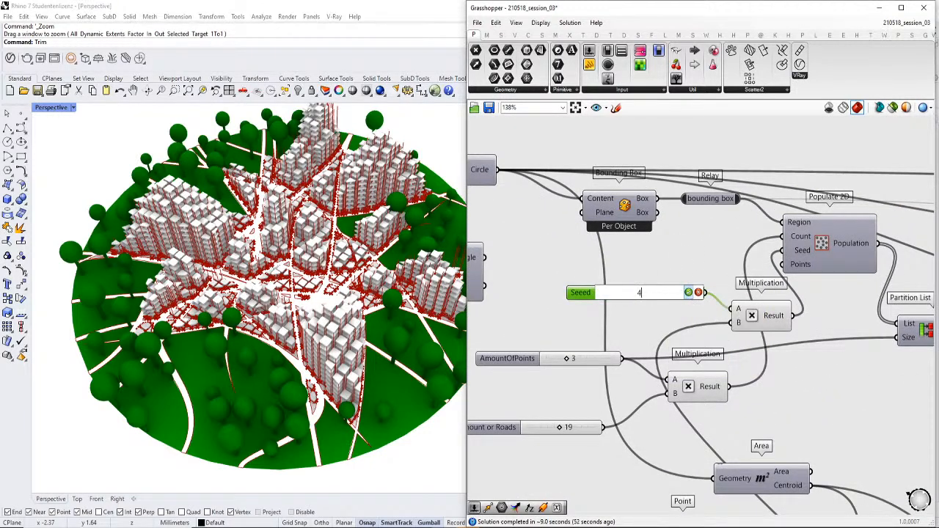
{"action": "left_click", "coordinate": [688, 293]}
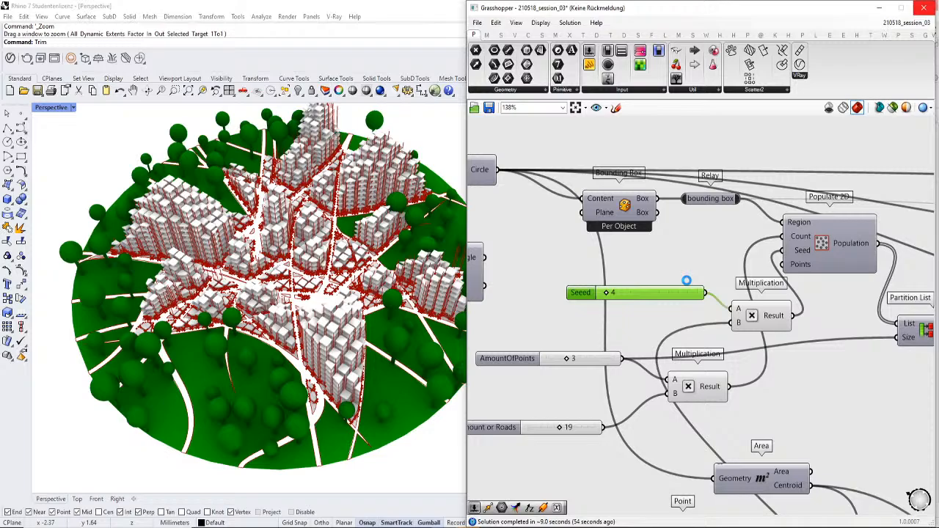
{"action": "scroll", "coordinate": [687, 283], "scroll_direction": "down", "scroll_amount": 2}
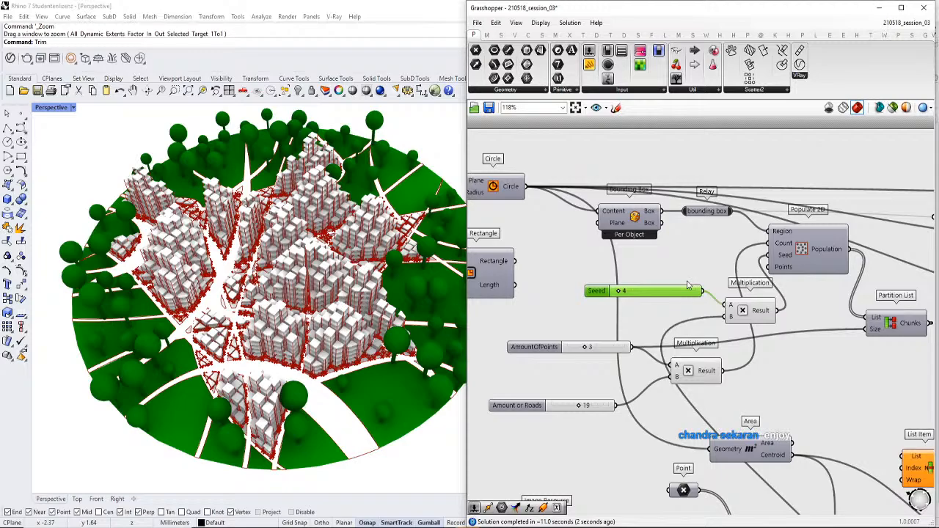
{"action": "right_click_drag", "start_coordinate": [309, 345], "coordinate": [303, 294]}
{"action": "scroll", "coordinate": [303, 293], "scroll_direction": "up", "scroll_amount": 5}
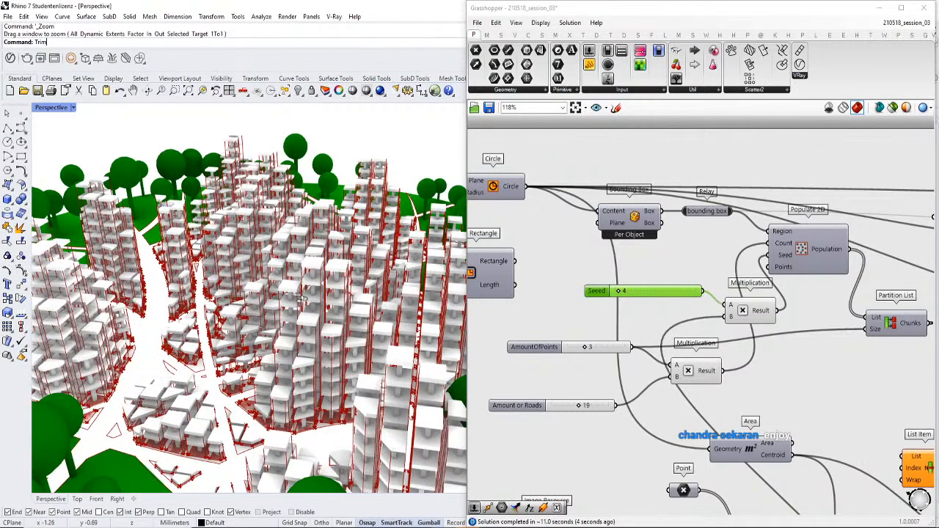
{"action": "right_click_drag", "start_coordinate": [303, 334], "coordinate": [309, 300]}
Set the Seeed slider to 2 and inspect the new city layout from afar and at street level.
{"action": "double_click", "coordinate": [627, 297]}
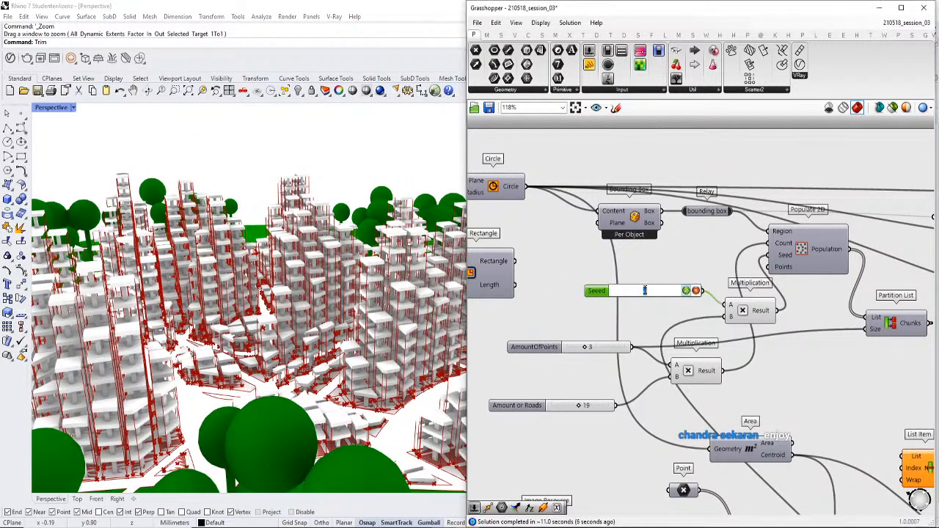
{"action": "type", "text": "2"}
{"action": "left_click", "coordinate": [687, 291]}
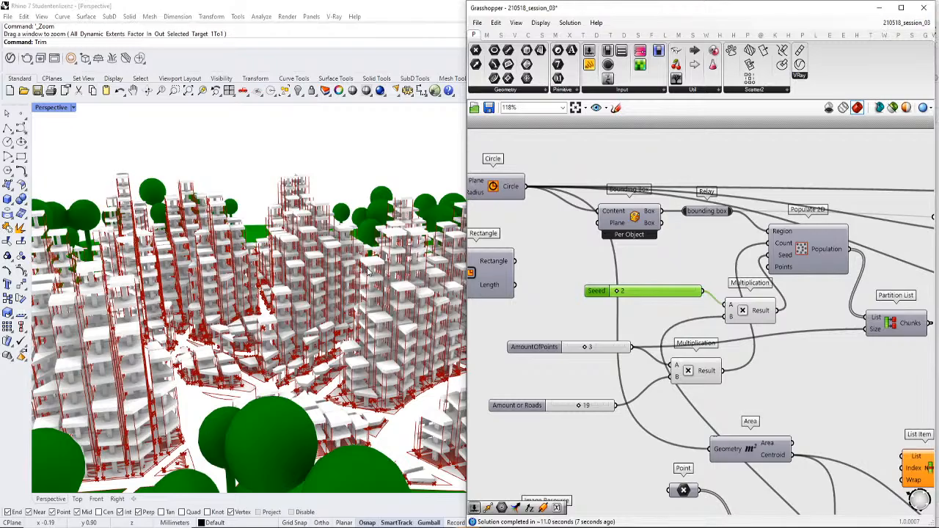
{"action": "right_click_drag", "start_coordinate": [369, 271], "coordinate": [235, 244]}
{"action": "scroll", "coordinate": [329, 308], "scroll_direction": "down", "scroll_amount": 8}
{"action": "scroll", "coordinate": [343, 285], "scroll_direction": "up", "scroll_amount": 7}
{"action": "scroll", "coordinate": [236, 245], "scroll_direction": "down", "scroll_amount": 6}
{"action": "scroll", "coordinate": [328, 289], "scroll_direction": "up", "scroll_amount": 6}
{"action": "right_click_drag", "start_coordinate": [328, 289], "coordinate": [411, 298]}
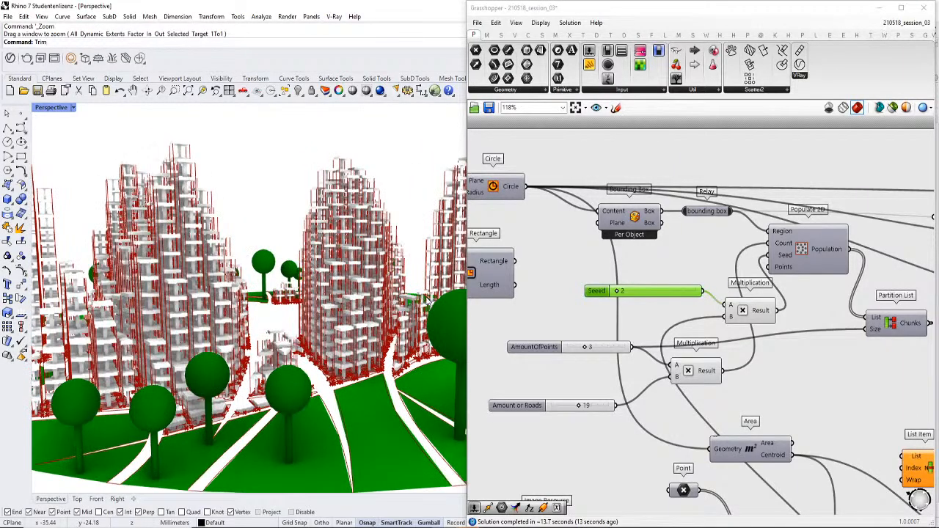
Set the Seed slider to 21 and inspect the regenerated towers in the perspective view.
{"action": "double_click", "coordinate": [668, 293]}
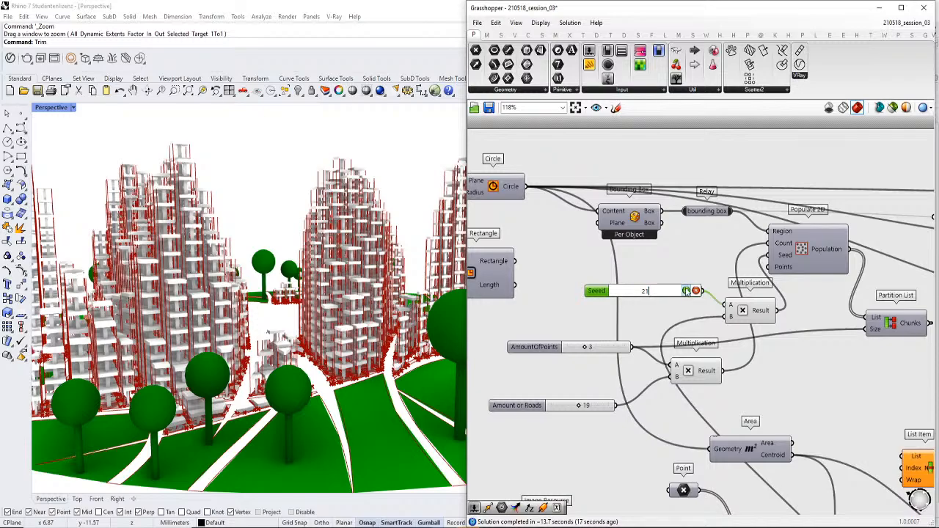
{"action": "left_click", "coordinate": [687, 291]}
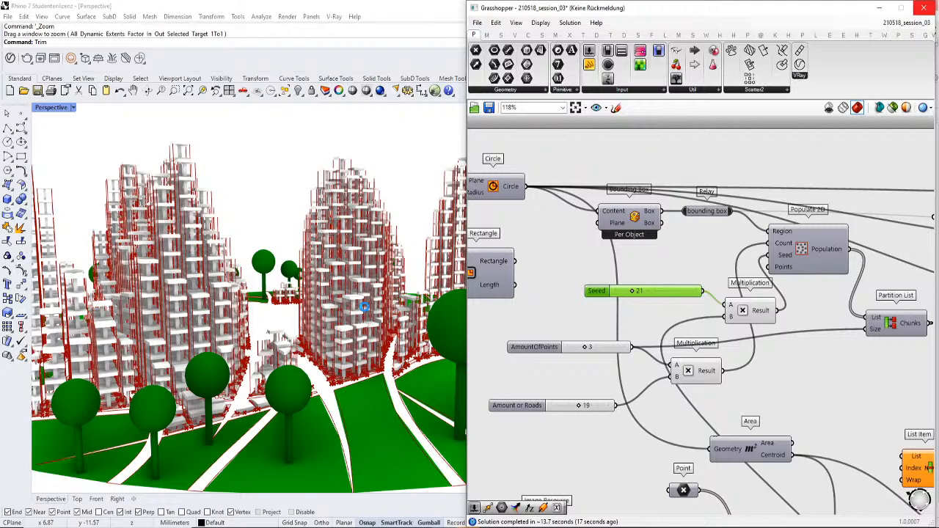
{"action": "right_click_drag", "start_coordinate": [367, 311], "coordinate": [343, 329]}
{"action": "scroll", "coordinate": [263, 362], "scroll_direction": "up", "scroll_amount": 5}
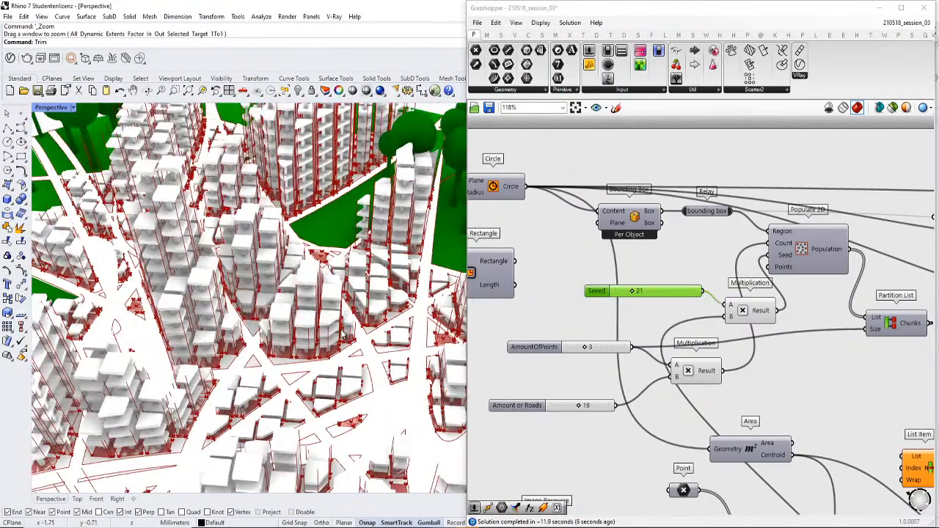
{"action": "scroll", "coordinate": [250, 373], "scroll_direction": "up", "scroll_amount": 5}
{"action": "right_click_drag", "start_coordinate": [250, 373], "coordinate": [312, 279]}
{"action": "scroll", "coordinate": [743, 323], "scroll_direction": "down", "scroll_amount": 4}
{"action": "scroll", "coordinate": [287, 329], "scroll_direction": "down", "scroll_amount": 5}
{"action": "right_click_drag", "start_coordinate": [668, 306], "coordinate": [598, 308]}
{"action": "scroll", "coordinate": [294, 312], "scroll_direction": "down", "scroll_amount": 4}
{"action": "scroll", "coordinate": [300, 319], "scroll_direction": "up", "scroll_amount": 3}
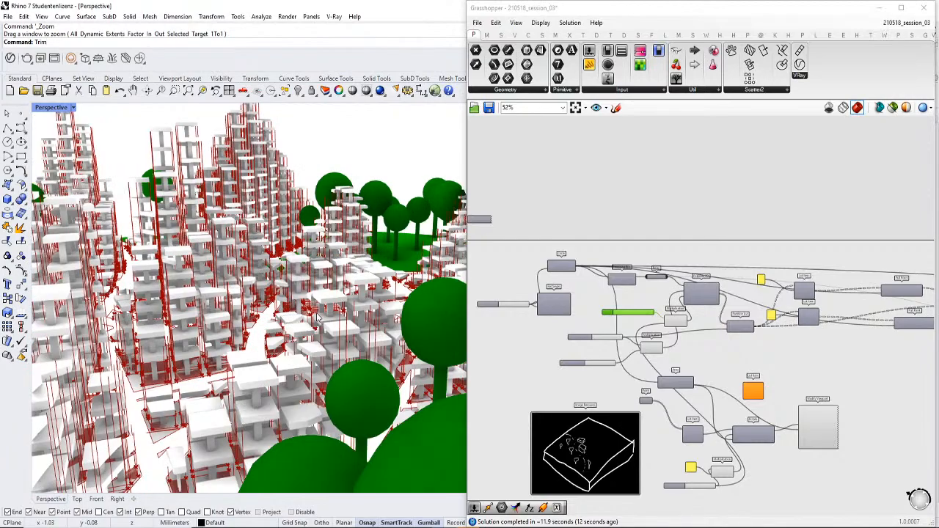
{"action": "scroll", "coordinate": [308, 318], "scroll_direction": "up", "scroll_amount": 3}
{"action": "scroll", "coordinate": [320, 317], "scroll_direction": "up", "scroll_amount": 2}
Add a panel beside the Division component and connect the Division result to it.
{"action": "scroll", "coordinate": [734, 323], "scroll_direction": "down", "scroll_amount": 8}
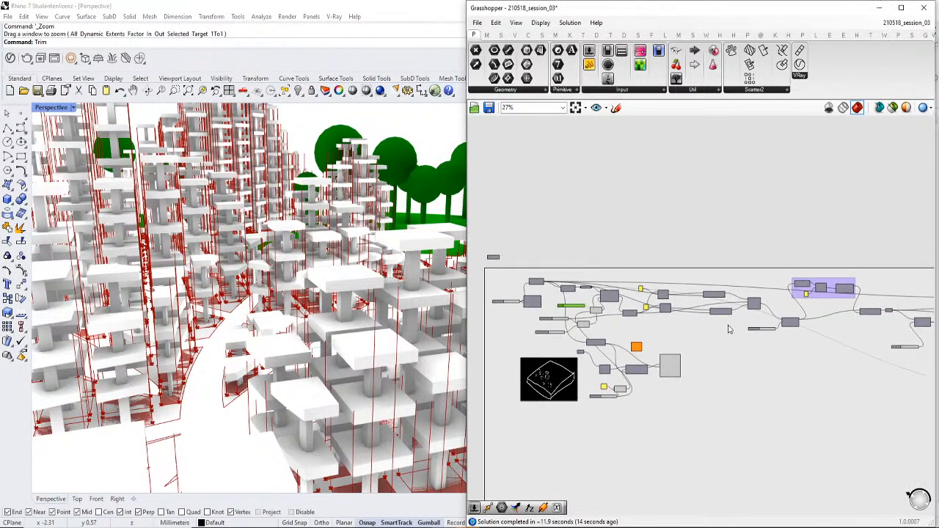
{"action": "scroll", "coordinate": [788, 321], "scroll_direction": "up", "scroll_amount": 6}
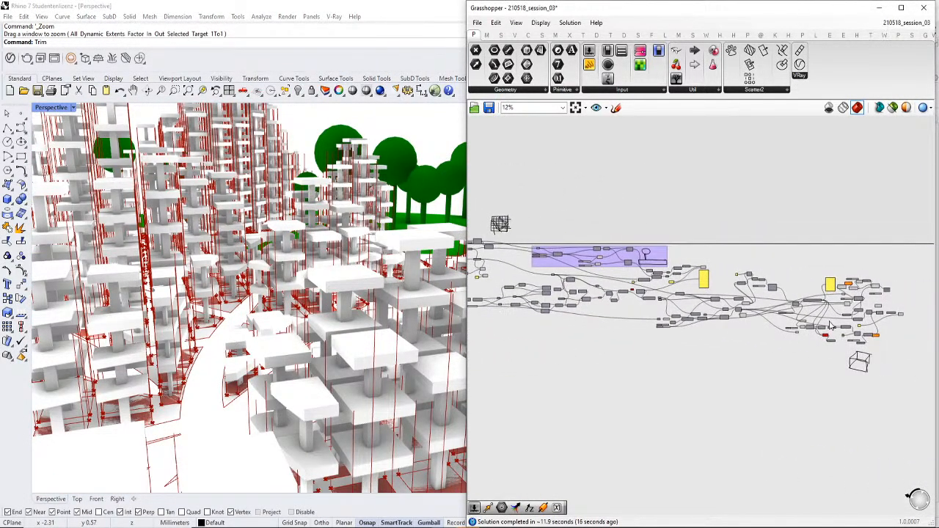
{"action": "scroll", "coordinate": [700, 323], "scroll_direction": "up", "scroll_amount": 7}
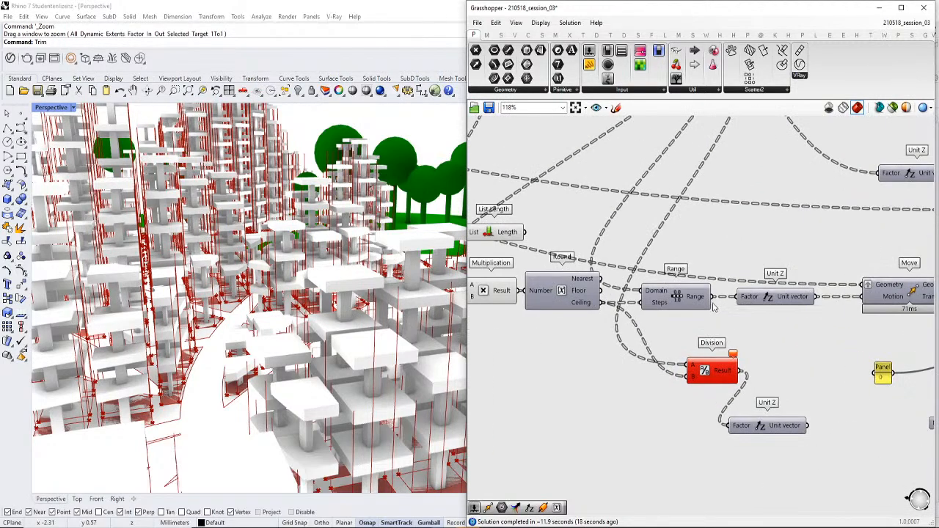
{"action": "scroll", "coordinate": [710, 309], "scroll_direction": "down", "scroll_amount": 1}
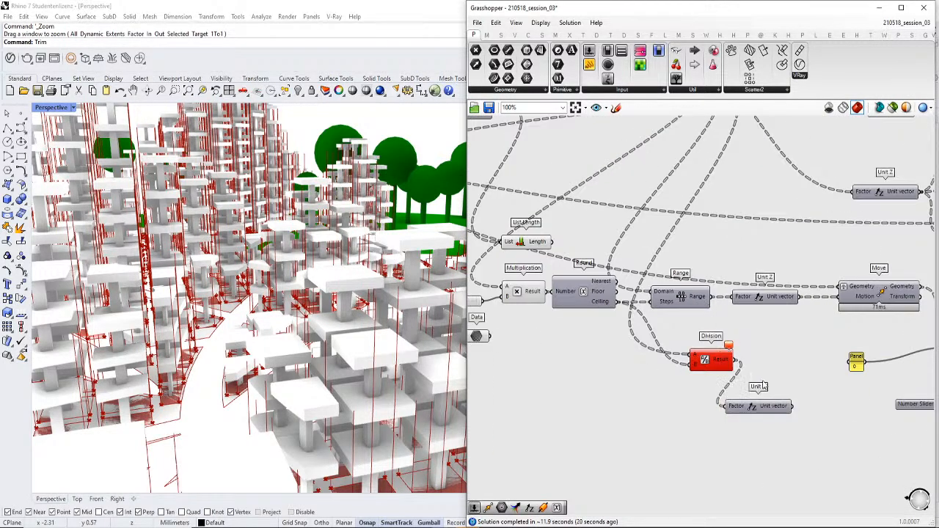
{"action": "mouse_move", "coordinate": [731, 366]}
{"action": "right_click_drag", "start_coordinate": [850, 430], "coordinate": [789, 408]}
{"action": "double_click", "coordinate": [789, 404]}
{"action": "type", "text": "panel"}
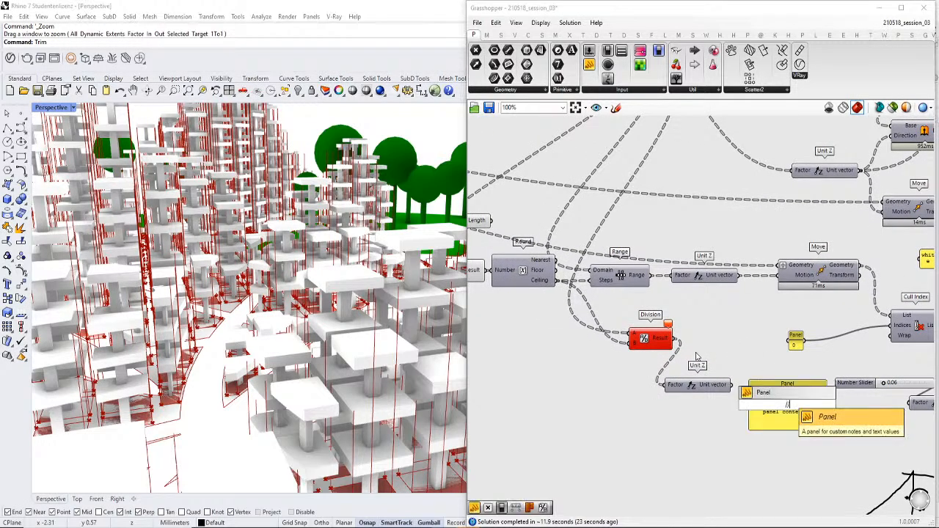
{"action": "key", "text": "Return"}
{"action": "left_click_drag", "start_coordinate": [677, 339], "coordinate": [785, 379]}
{"action": "right_click_drag", "start_coordinate": [747, 364], "coordinate": [719, 362]}
{"action": "mouse_move", "coordinate": [793, 377]}
{"action": "right_mouse_down"}
{"action": "mouse_move", "coordinate": [731, 379]}
{"action": "mouse_move", "coordinate": [771, 372]}
{"action": "right_mouse_up"}
{"action": "scroll", "coordinate": [668, 419], "scroll_direction": "up", "scroll_amount": 1}
Add a Multiplication component below the panel, feeding the 0.06 slider into A and the Division result into B.
{"action": "double_click", "coordinate": [709, 442]}
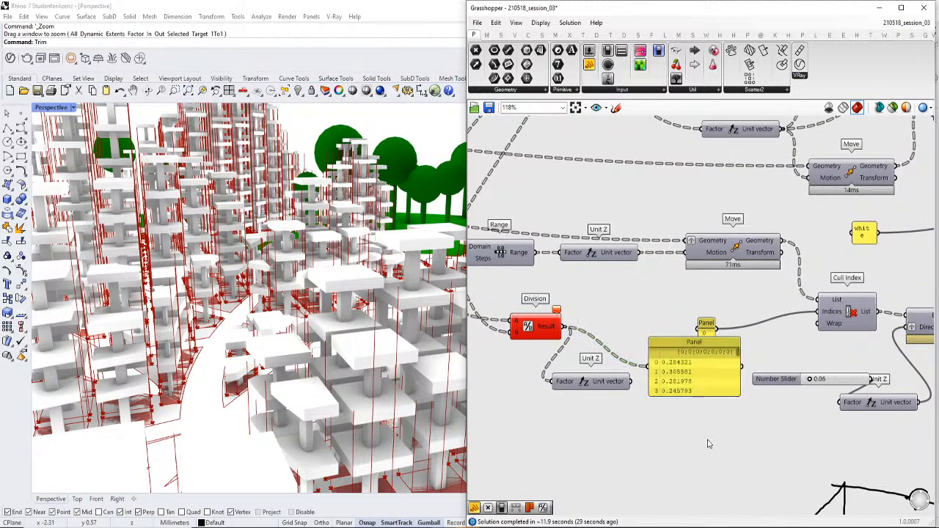
{"action": "type", "text": "mul"}
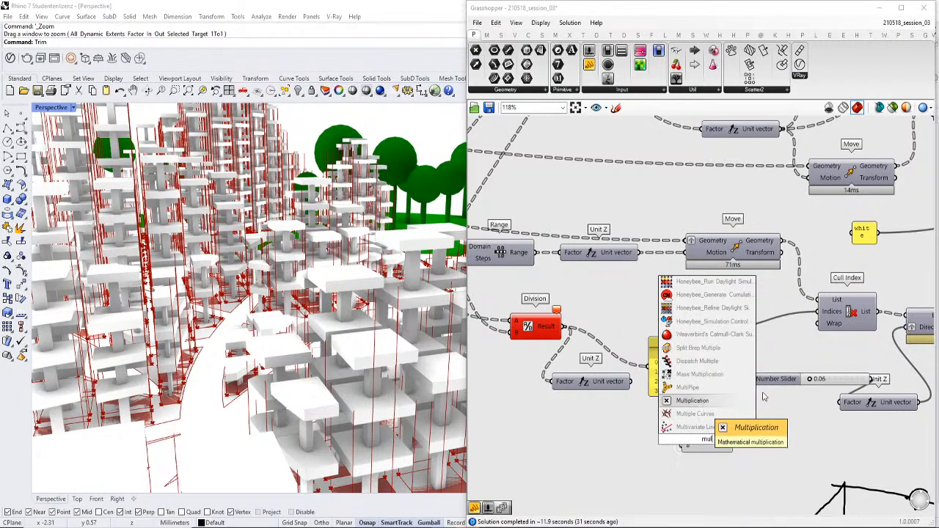
{"action": "left_click", "coordinate": [692, 401]}
{"action": "right_click_drag", "start_coordinate": [858, 381], "coordinate": [837, 381]}
{"action": "left_click_drag", "start_coordinate": [768, 377], "coordinate": [591, 417]}
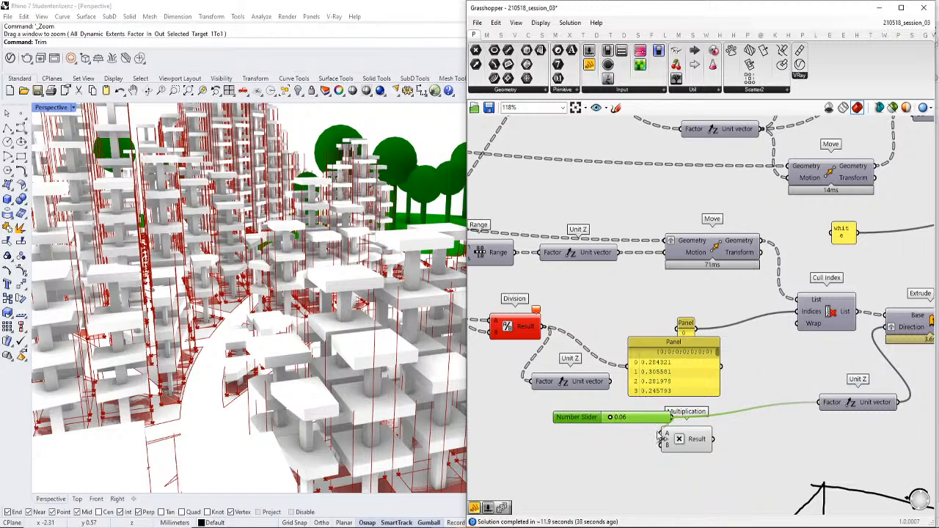
{"action": "left_click_drag", "start_coordinate": [665, 445], "coordinate": [542, 326]}
Try to feed the Multiplication result directly into the Extrude component's direction and inspect the towers.
{"action": "left_click_drag", "start_coordinate": [881, 332], "coordinate": [710, 444]}
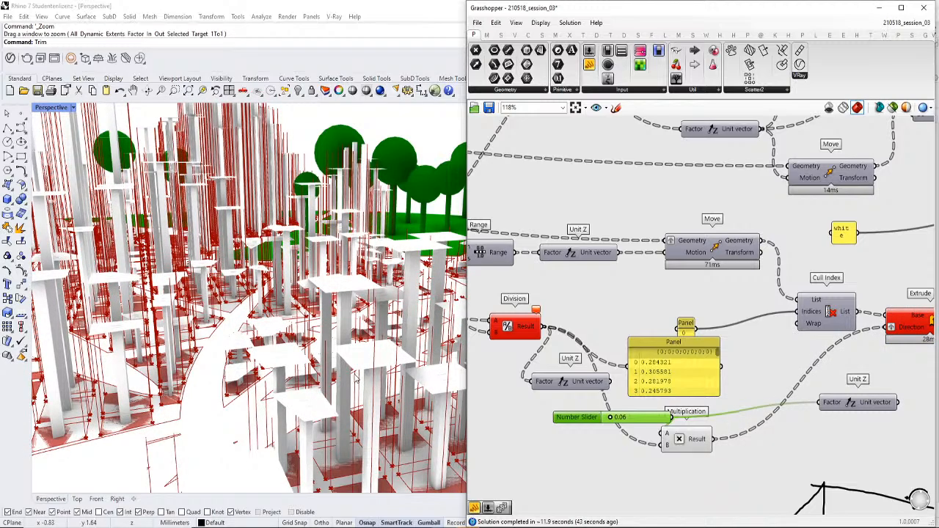
{"action": "scroll", "coordinate": [353, 374], "scroll_direction": "down", "scroll_amount": 3}
{"action": "right_click_drag", "start_coordinate": [353, 373], "coordinate": [339, 415]}
{"action": "scroll", "coordinate": [330, 382], "scroll_direction": "up", "scroll_amount": 3}
Connect the Multiplication result to the Unit Z factor and its unit vector to the Extrude direction.
{"action": "right_click_drag", "start_coordinate": [745, 366], "coordinate": [646, 352]}
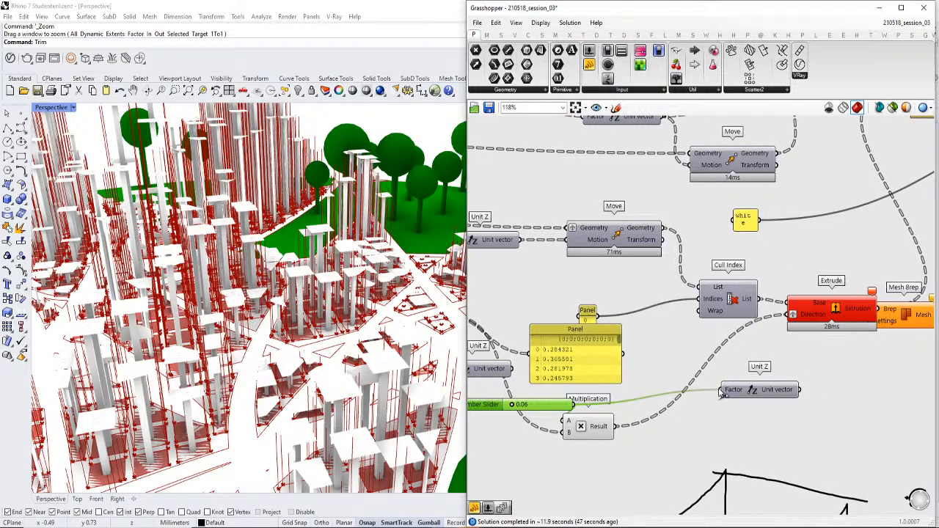
{"action": "left_click_drag", "start_coordinate": [721, 391], "coordinate": [615, 427]}
{"action": "left_click_drag", "start_coordinate": [801, 390], "coordinate": [791, 317]}
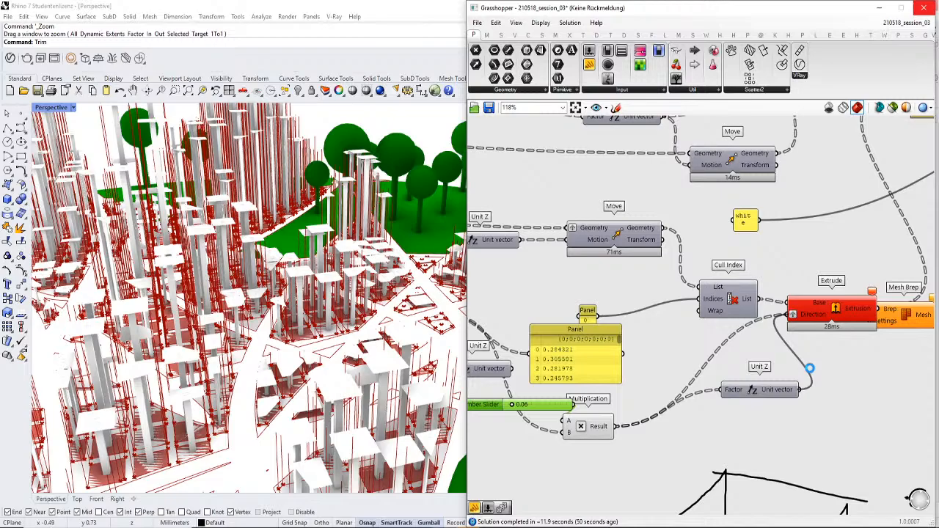
{"action": "scroll", "coordinate": [810, 369], "scroll_direction": "down", "scroll_amount": 1}
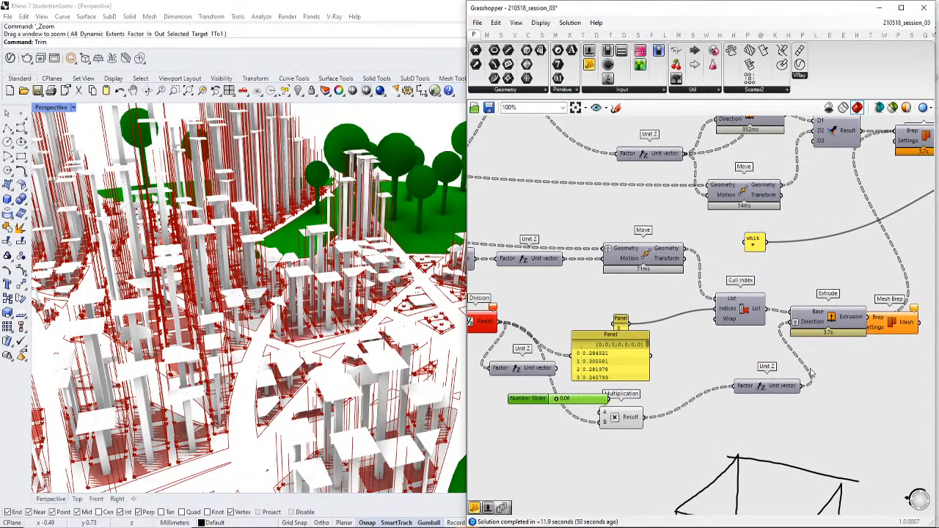
Examine the extruded floor slabs up close and across the whole city model.
{"action": "right_click_drag", "start_coordinate": [438, 315], "coordinate": [372, 321]}
{"action": "scroll", "coordinate": [339, 298], "scroll_direction": "up", "scroll_amount": 9}
{"action": "scroll", "coordinate": [371, 322], "scroll_direction": "down", "scroll_amount": 8}
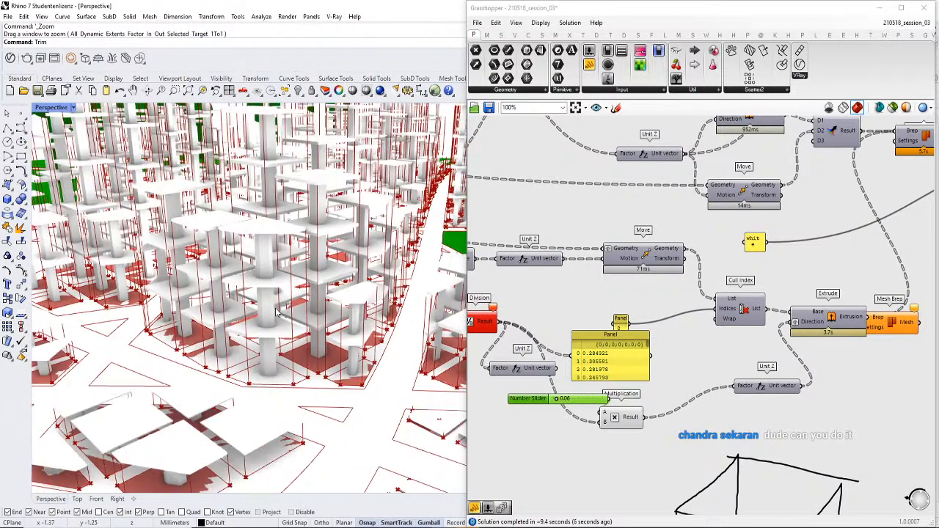
{"action": "right_click_drag", "start_coordinate": [362, 325], "coordinate": [150, 307]}
{"action": "scroll", "coordinate": [294, 276], "scroll_direction": "up", "scroll_amount": 10}
{"action": "scroll", "coordinate": [149, 305], "scroll_direction": "down", "scroll_amount": 2}
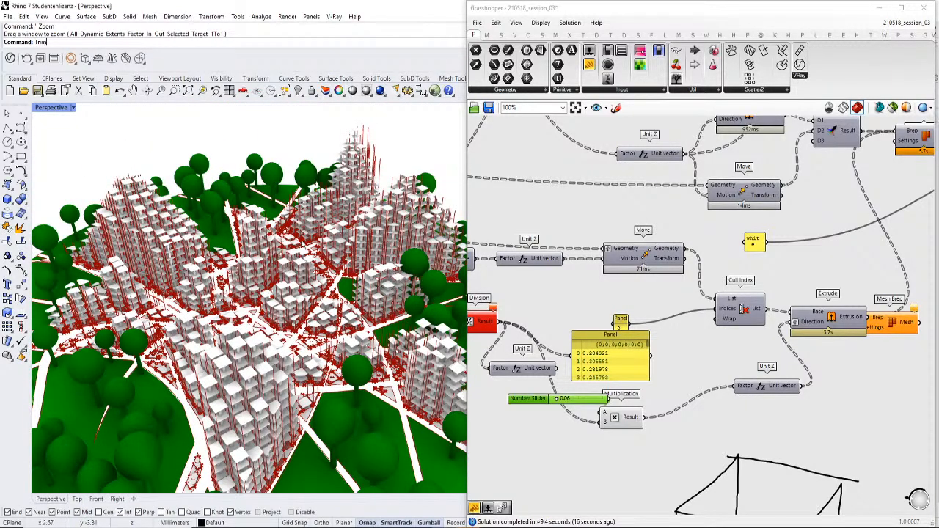
{"action": "scroll", "coordinate": [325, 321], "scroll_direction": "up", "scroll_amount": 2}
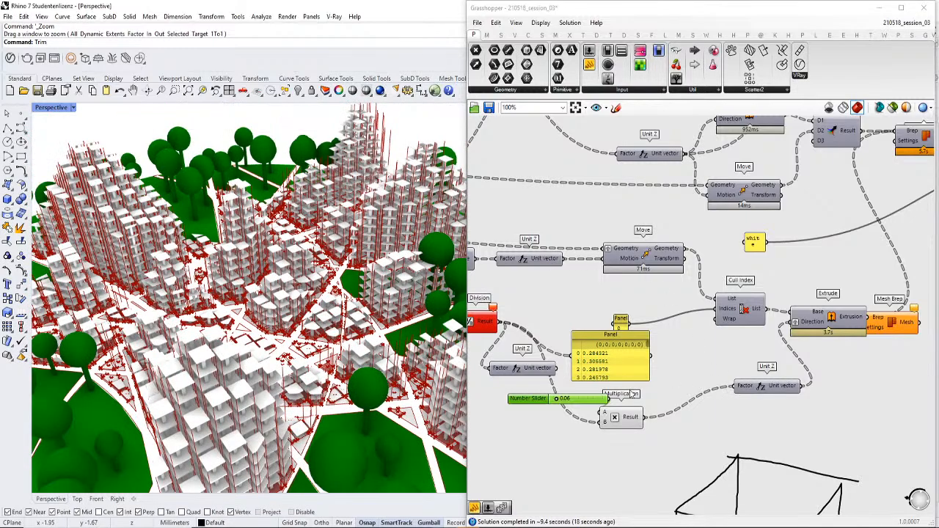
Rename the 0.06 number slider feeding the multiplication as Slab/FloorHeight Ratio.
{"action": "scroll", "coordinate": [544, 407], "scroll_direction": "up", "scroll_amount": 4}
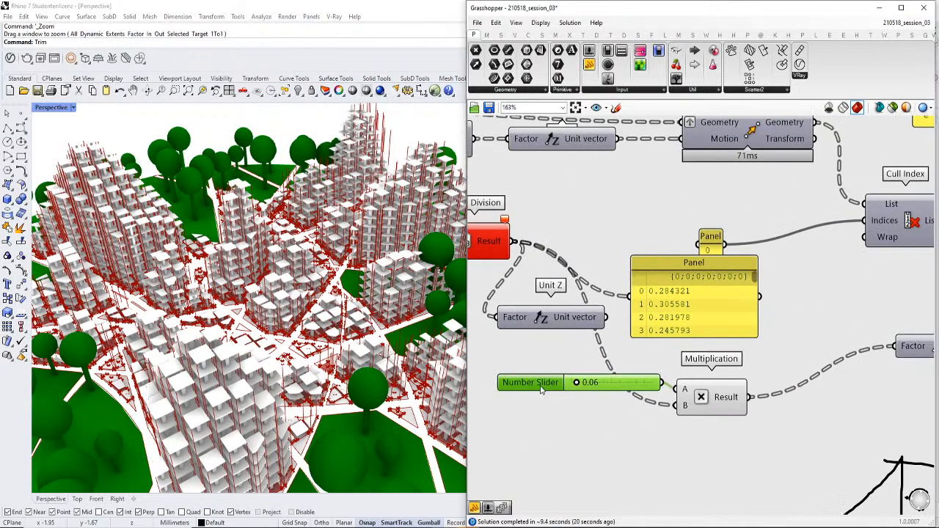
{"action": "double_click", "coordinate": [544, 388]}
{"action": "double_click", "coordinate": [543, 305]}
{"action": "type", "text": "FloorHeight Ratio"}
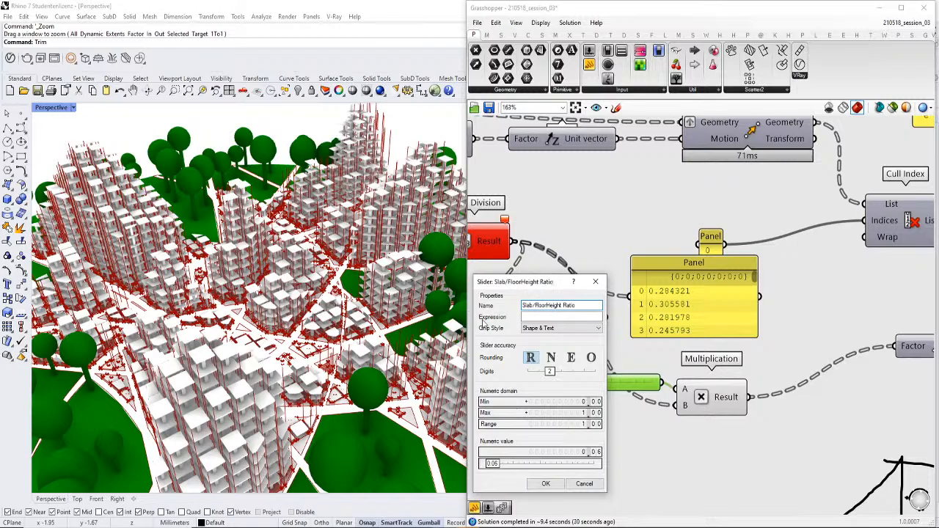
{"action": "left_click", "coordinate": [545, 484]}
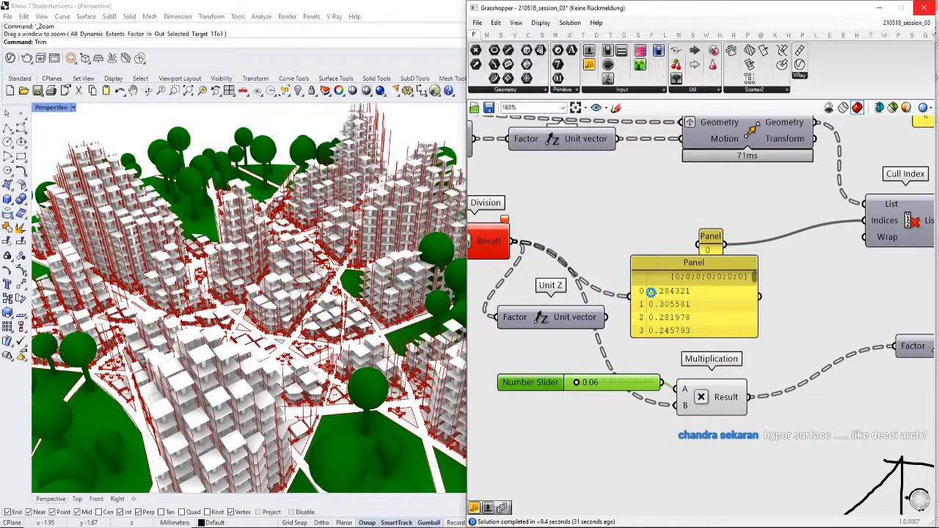
{"action": "scroll", "coordinate": [628, 389], "scroll_direction": "down", "scroll_amount": 3}
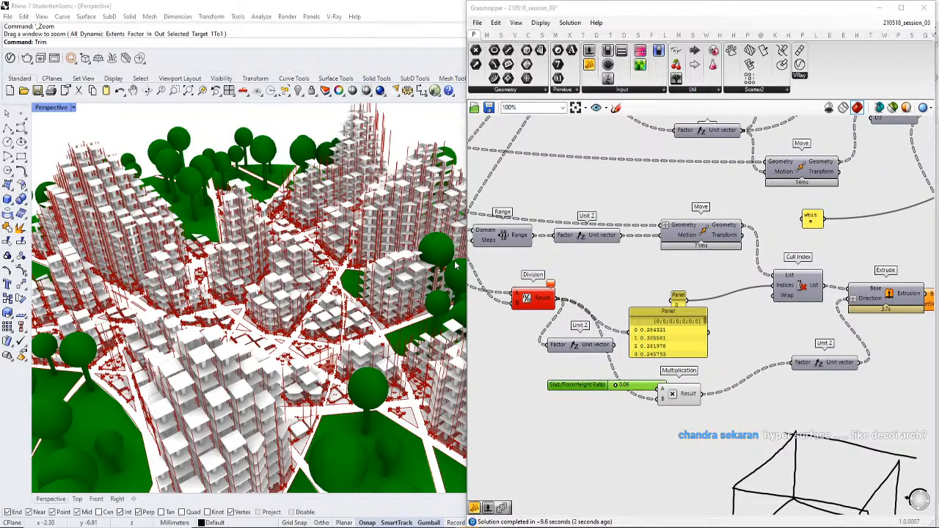
{"action": "scroll", "coordinate": [460, 257], "scroll_direction": "down", "scroll_amount": 2}
{"action": "right_click_drag", "start_coordinate": [572, 287], "coordinate": [513, 272]}
{"action": "scroll", "coordinate": [513, 272], "scroll_direction": "down", "scroll_amount": 2}
{"action": "scroll", "coordinate": [752, 263], "scroll_direction": "up", "scroll_amount": 2}
{"action": "mouse_move", "coordinate": [793, 296]}
{"action": "left_mouse_down"}
{"action": "mouse_move", "coordinate": [847, 295]}
{"action": "mouse_move", "coordinate": [802, 293]}
{"action": "left_mouse_up"}
{"action": "scroll", "coordinate": [808, 291], "scroll_direction": "down", "scroll_amount": 5}
{"action": "right_click_drag", "start_coordinate": [770, 278], "coordinate": [819, 288]}
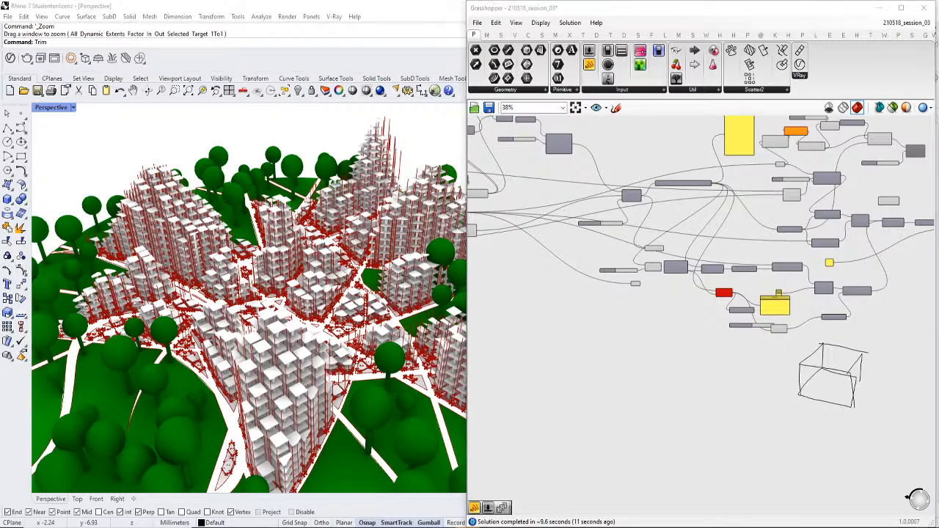
Switch to the web browser and search Google Images for "hyper surface decoi arch".
{"action": "left_click_drag", "start_coordinate": [294, 2], "coordinate": [613, 137]}
{"action": "type", "text": "h"}
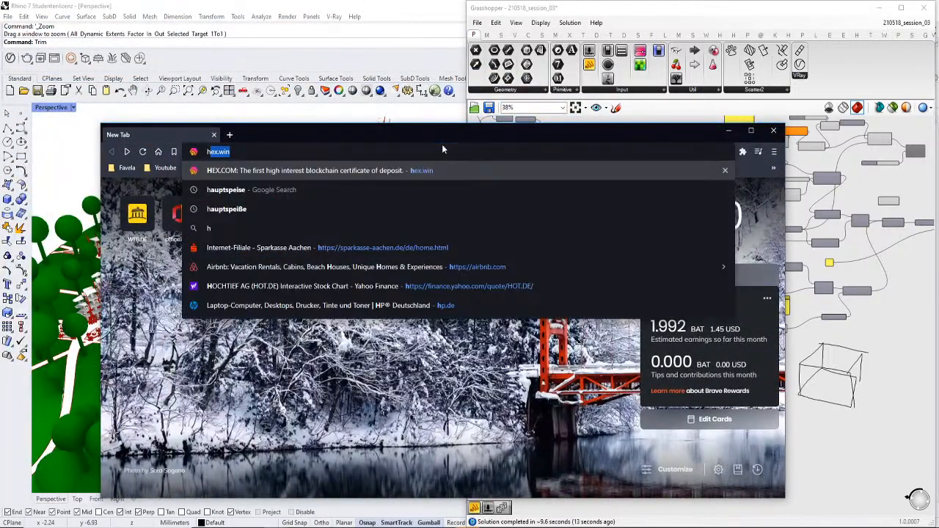
{"action": "type", "text": "yper surfac"}
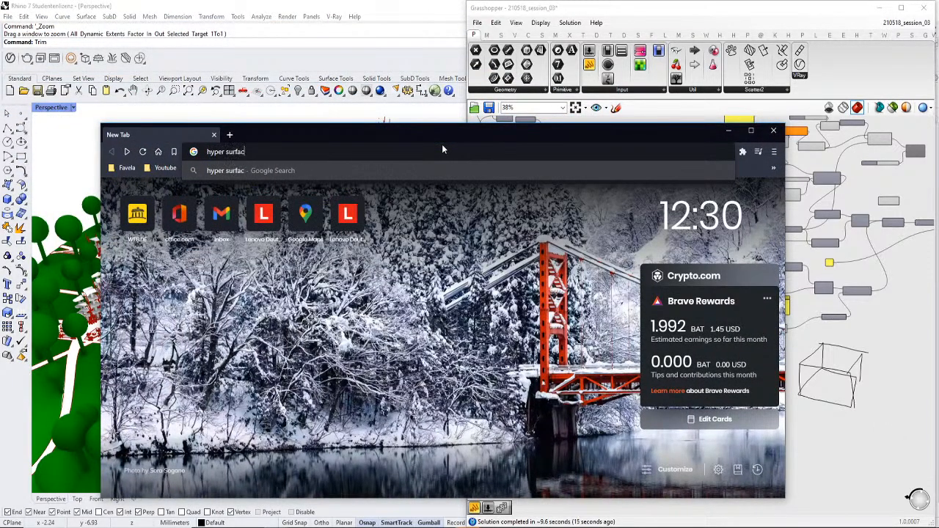
{"action": "type", "text": "e decoi arch"}
{"action": "key", "text": "Return"}
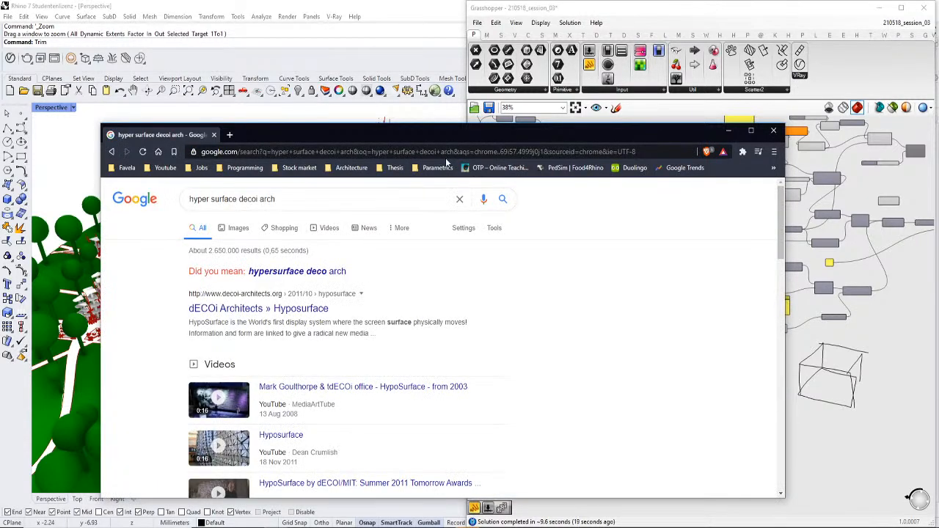
{"action": "left_click", "coordinate": [234, 226]}
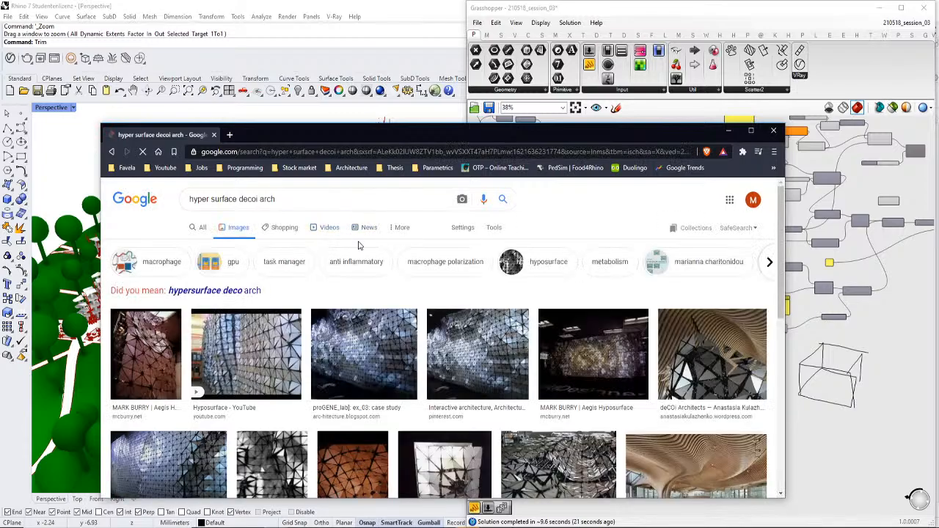
Preview the Hyposurface, proGENE_lab case study and Aegis Hyposurface images, and enlarge the browser to full screen.
{"action": "left_click", "coordinate": [365, 359]}
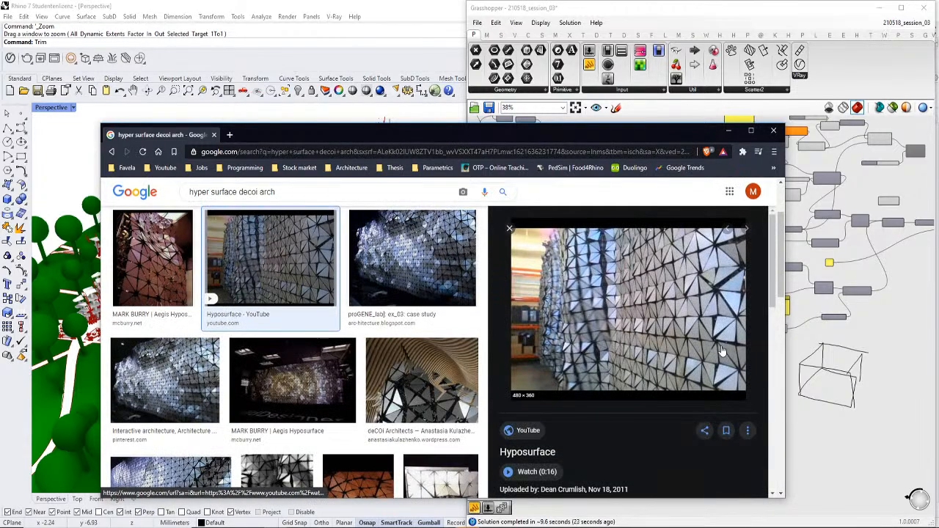
{"action": "left_click", "coordinate": [397, 262]}
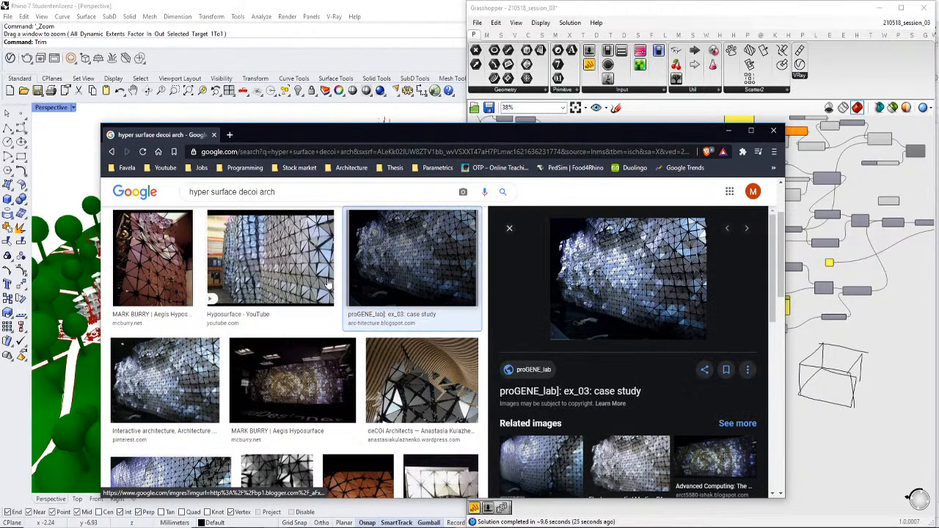
{"action": "scroll", "coordinate": [328, 282], "scroll_direction": "down", "scroll_amount": 2}
{"action": "left_click", "coordinate": [294, 297]}
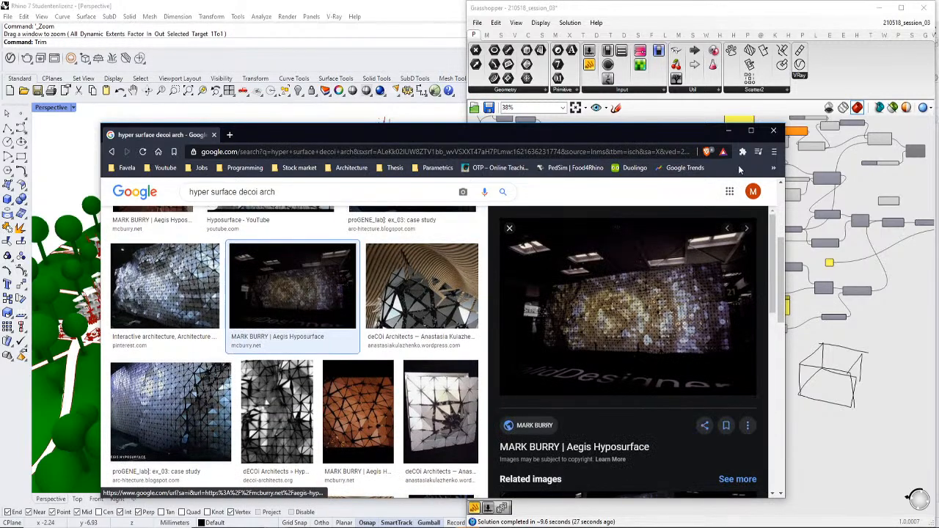
{"action": "left_click", "coordinate": [750, 130]}
{"action": "scroll", "coordinate": [332, 320], "scroll_direction": "down", "scroll_amount": 1}
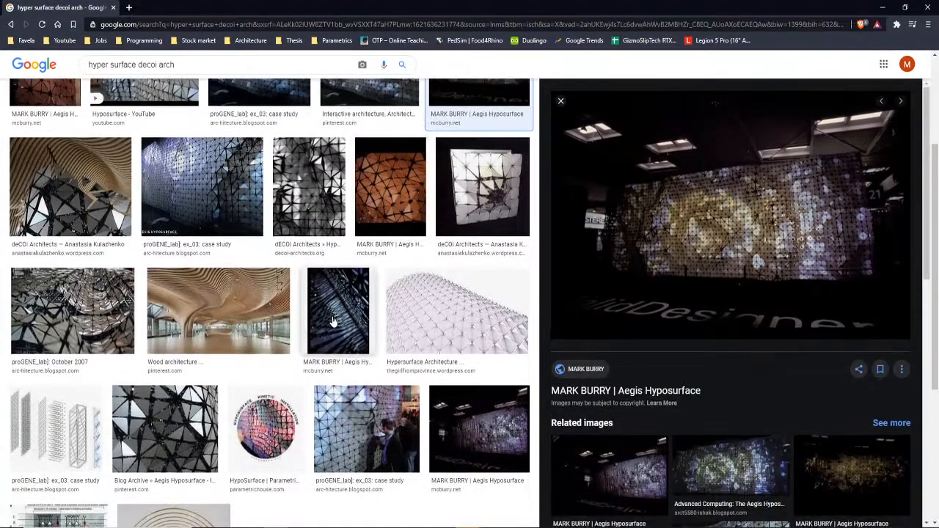
Preview the wood architecture office renovation image and the Hyposurface YouTube image.
{"action": "left_click", "coordinate": [248, 311]}
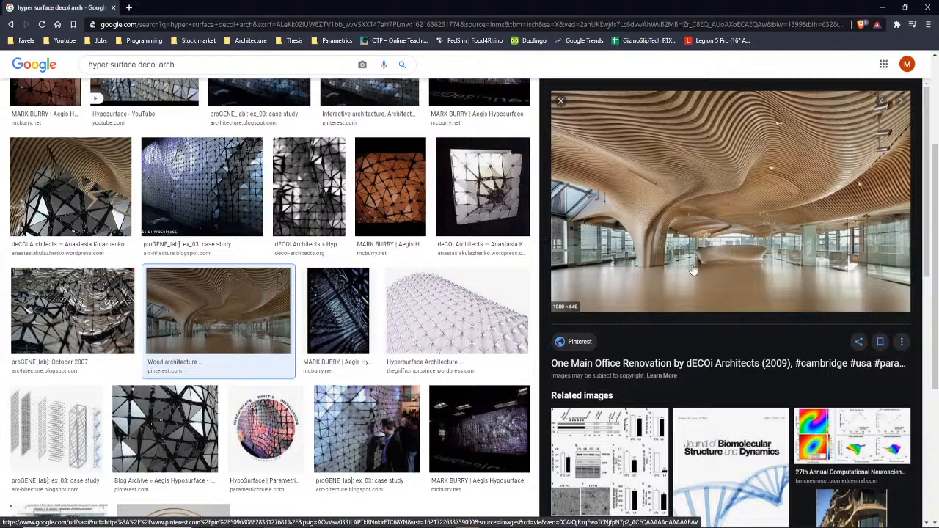
{"action": "scroll", "coordinate": [743, 203], "scroll_direction": "up", "scroll_amount": 2}
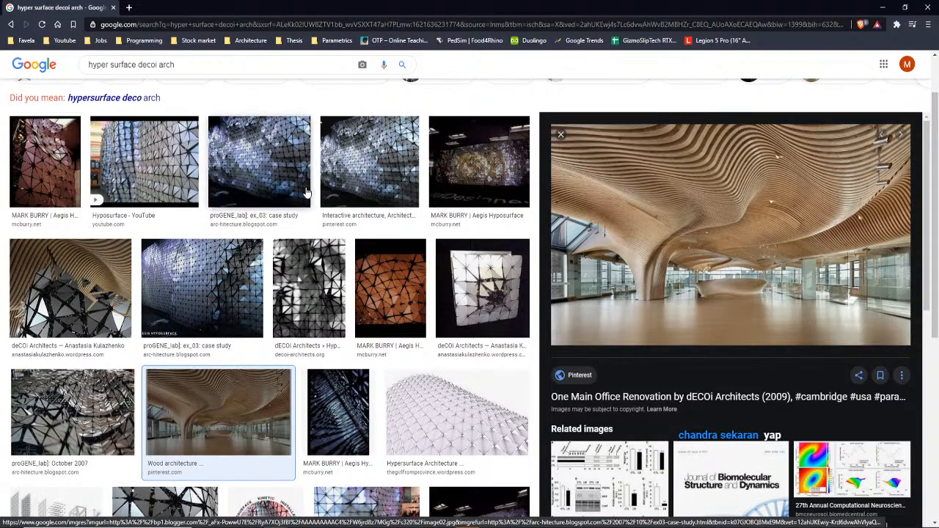
{"action": "scroll", "coordinate": [184, 213], "scroll_direction": "up", "scroll_amount": 2}
{"action": "left_click", "coordinate": [148, 213]}
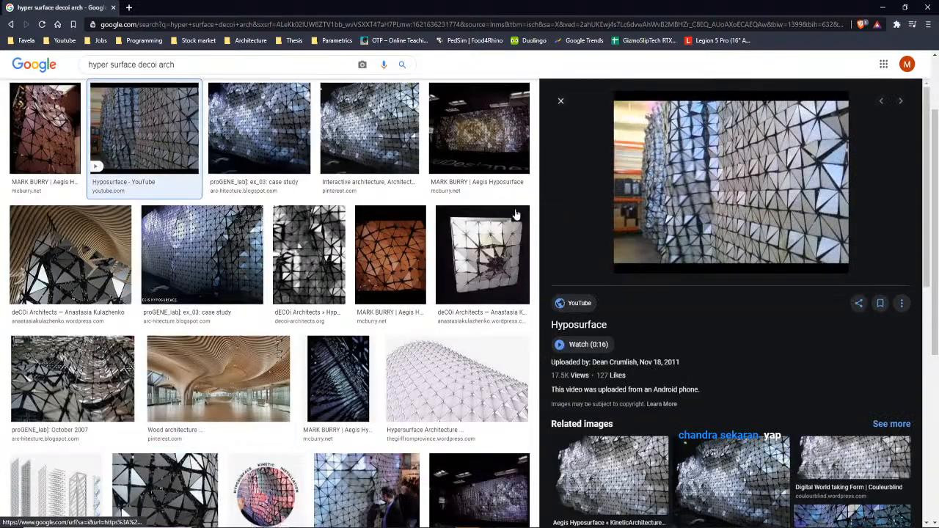
Open the Hyposurface video on YouTube, watch it with a brief pause, and replay its final seconds.
{"action": "left_click", "coordinate": [653, 217]}
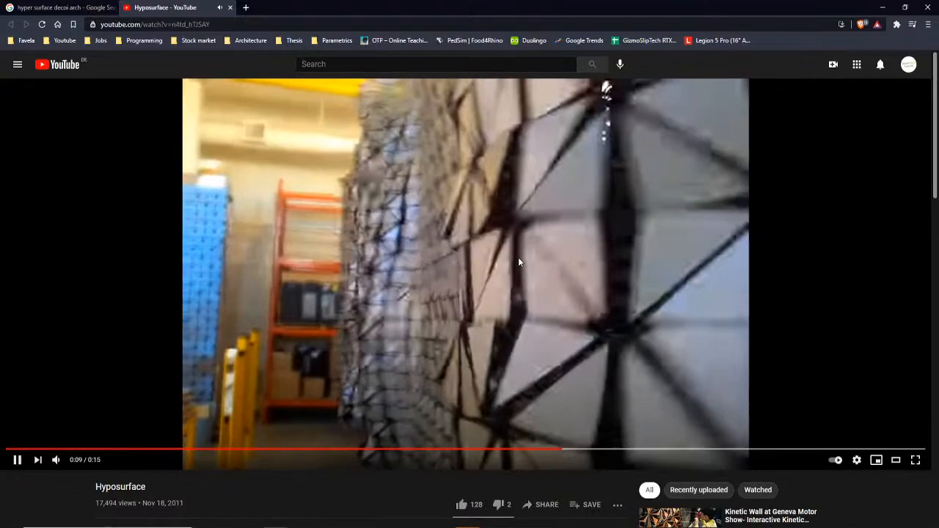
{"action": "left_click", "coordinate": [518, 259]}
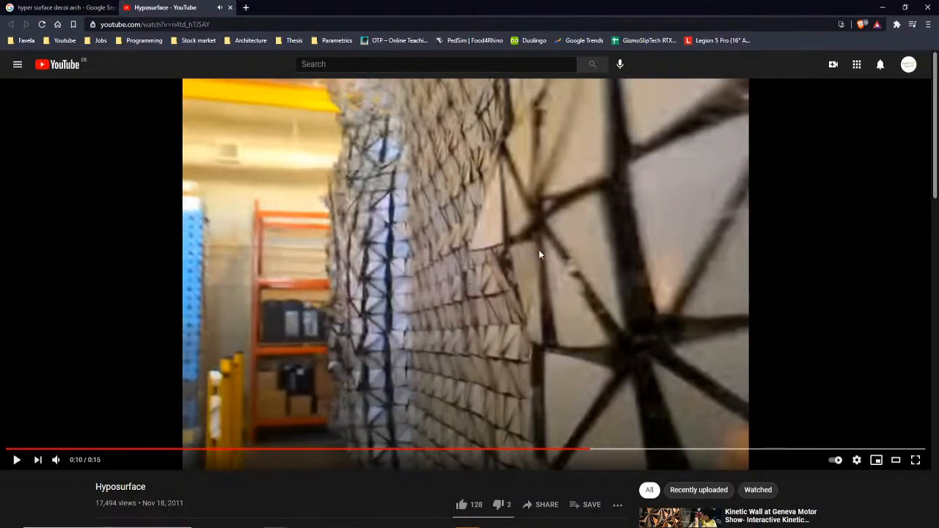
{"action": "left_click", "coordinate": [540, 254]}
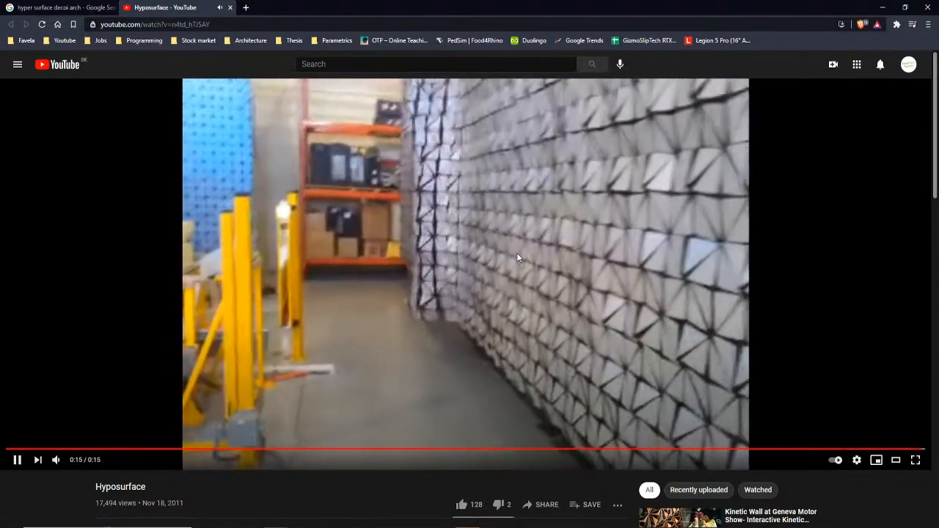
{"action": "scroll", "coordinate": [446, 415], "scroll_direction": "down", "scroll_amount": 2}
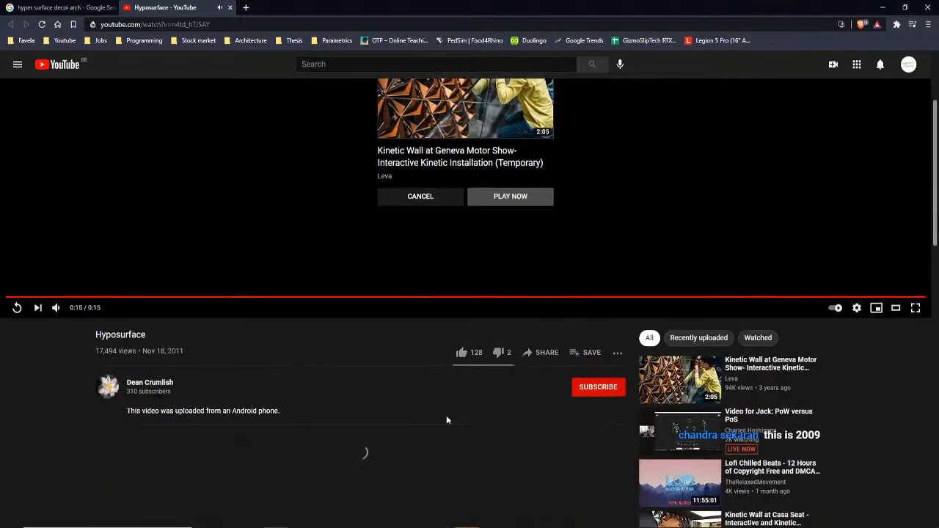
{"action": "left_click", "coordinate": [807, 298]}
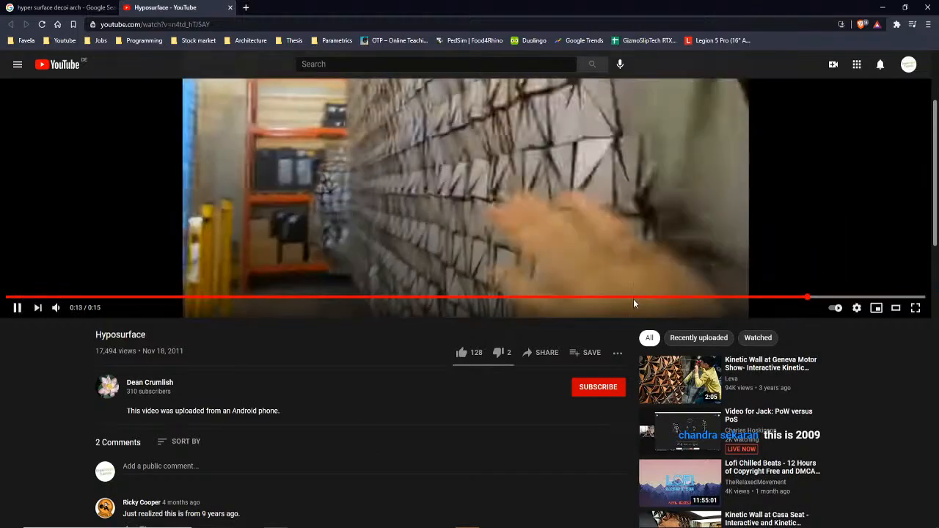
{"action": "scroll", "coordinate": [607, 301], "scroll_direction": "up", "scroll_amount": 2}
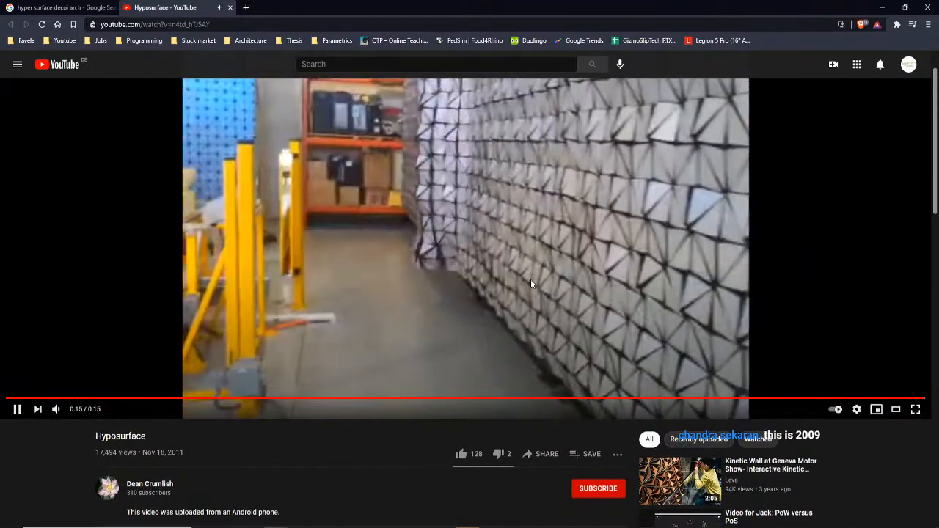
{"action": "scroll", "coordinate": [180, 363], "scroll_direction": "down", "scroll_amount": 1}
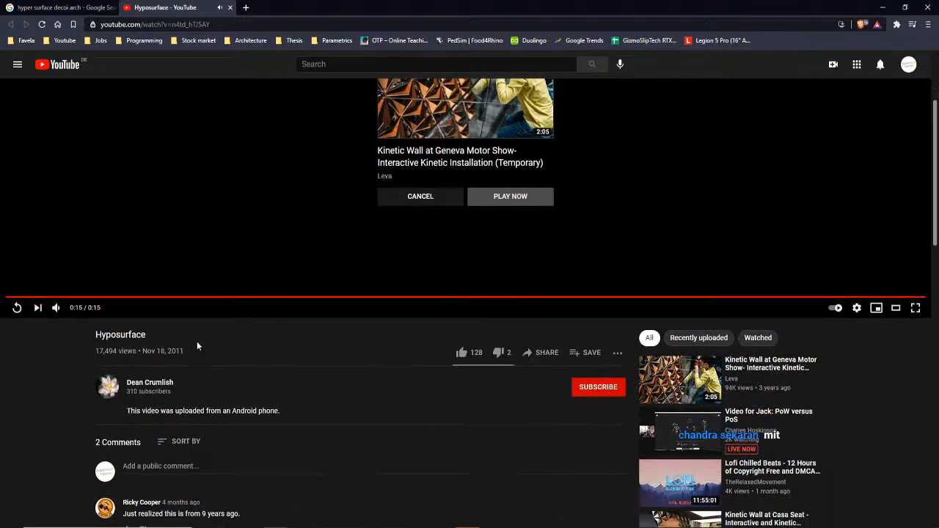
Return to the image results and preview the proGENE_lab case study, the related Pinterest Aegis Hyposurface project and the Flickr Aegis Hyposurface image.
{"action": "left_click", "coordinate": [56, 8]}
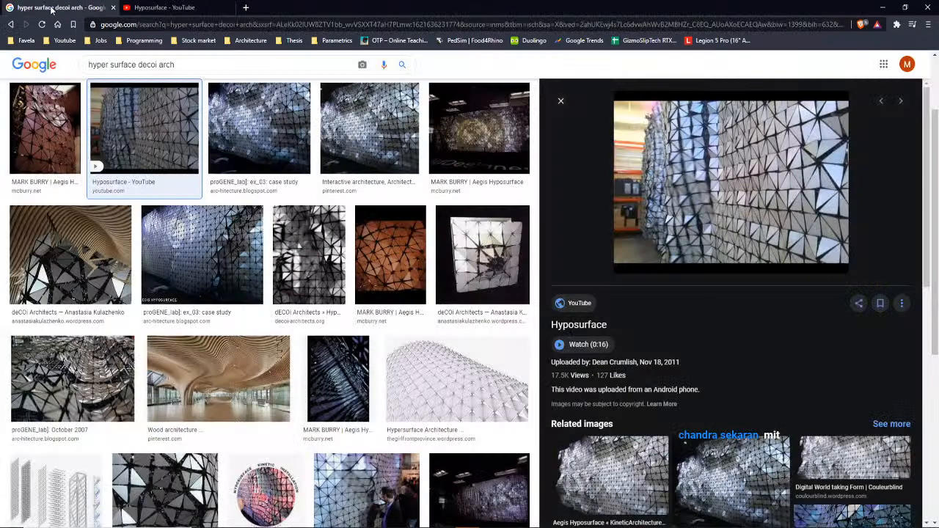
{"action": "left_click", "coordinate": [203, 259]}
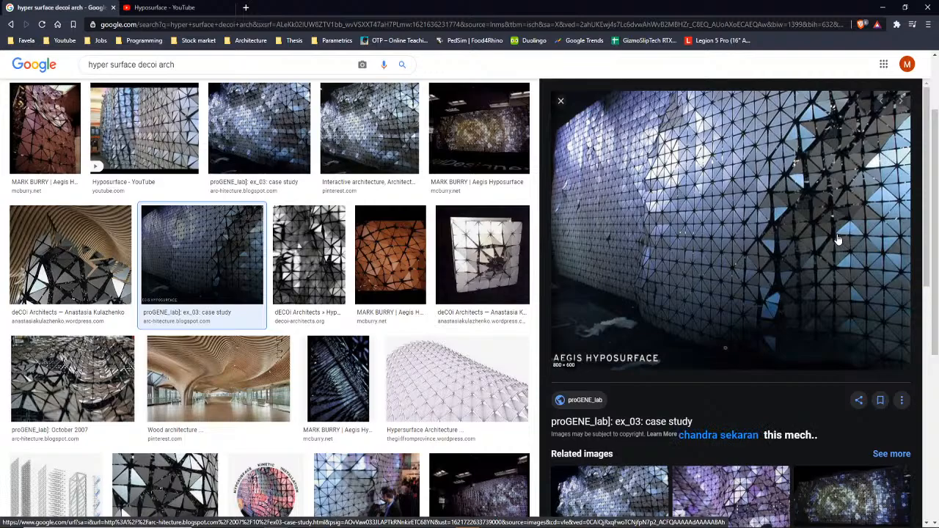
{"action": "scroll", "coordinate": [839, 240], "scroll_direction": "down", "scroll_amount": 5}
{"action": "left_click", "coordinate": [747, 320]}
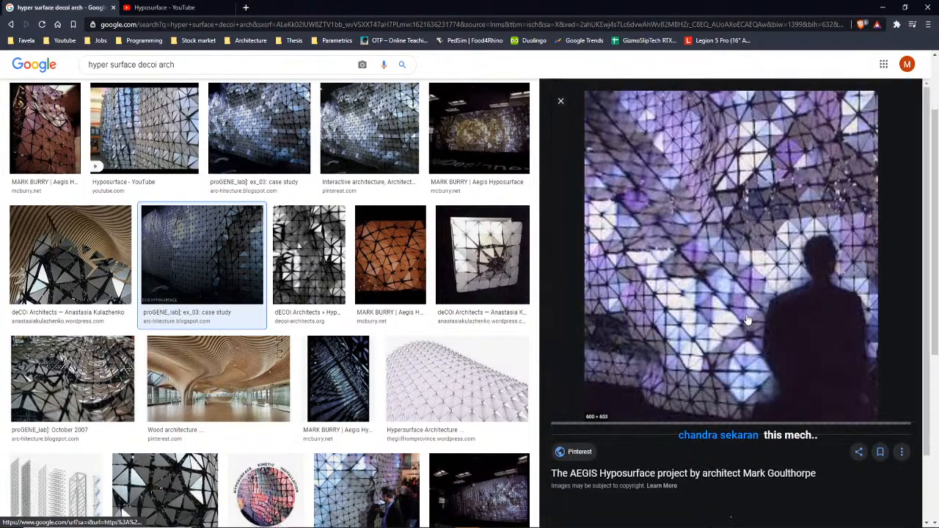
{"action": "scroll", "coordinate": [747, 320], "scroll_direction": "down", "scroll_amount": 5}
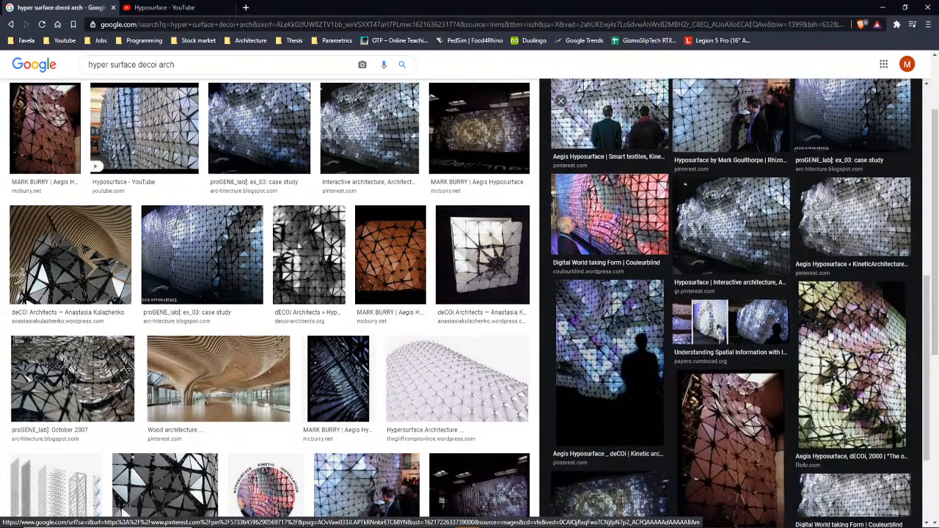
{"action": "left_click", "coordinate": [822, 327]}
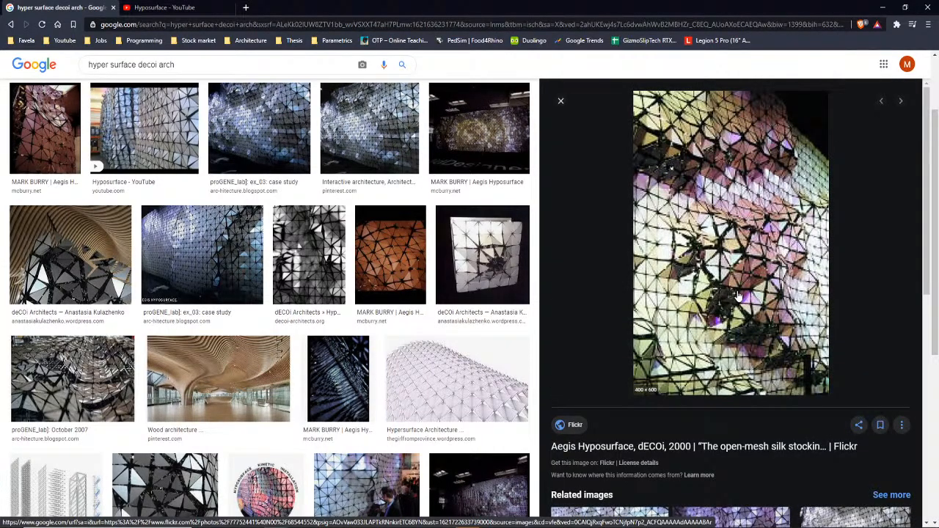
{"action": "scroll", "coordinate": [737, 296], "scroll_direction": "down", "scroll_amount": 3}
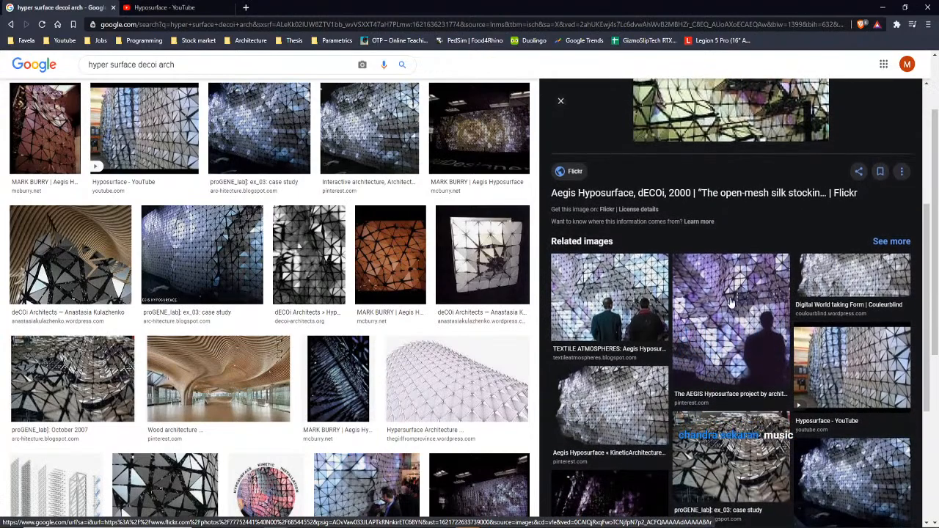
{"action": "scroll", "coordinate": [248, 314], "scroll_direction": "down", "scroll_amount": 2}
Preview the Aegis Hyposurface IMTS Chicago image from Pinterest and look over the remaining results.
{"action": "left_click", "coordinate": [189, 338]}
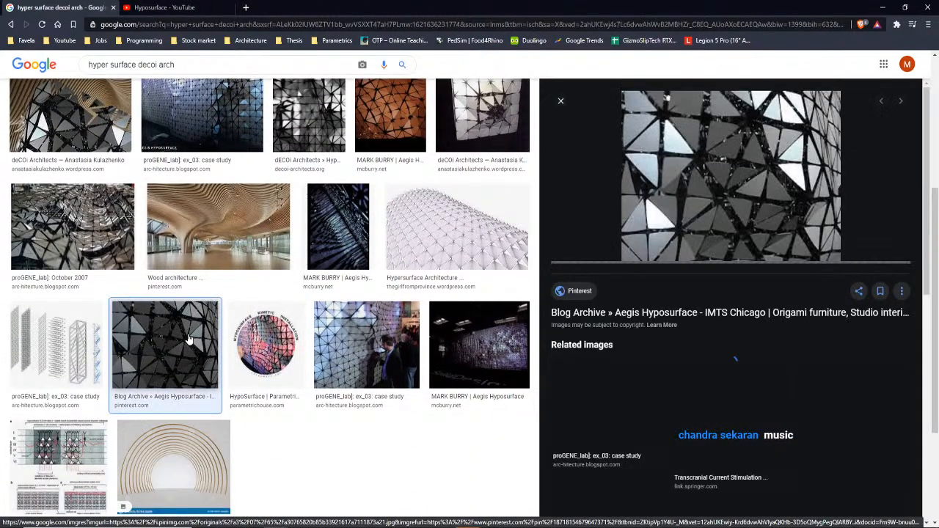
{"action": "scroll", "coordinate": [278, 323], "scroll_direction": "down", "scroll_amount": 2}
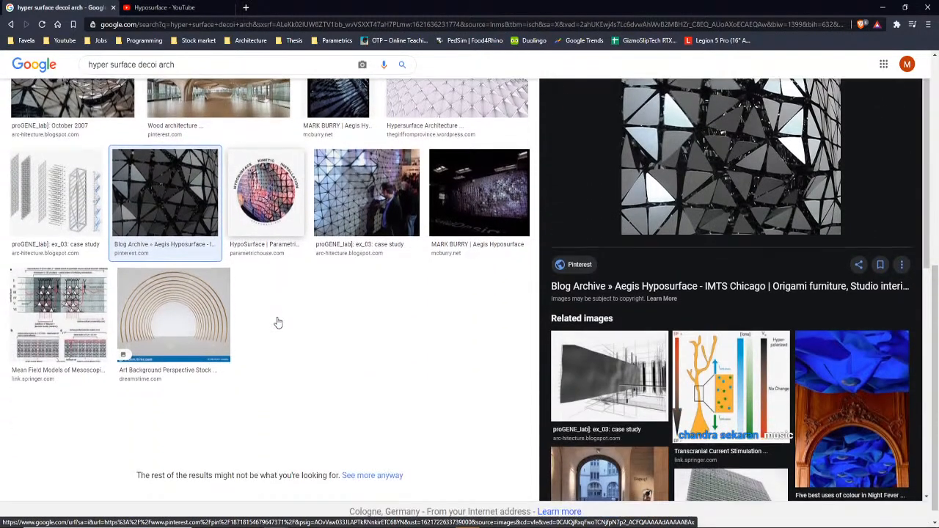
{"action": "scroll", "coordinate": [278, 322], "scroll_direction": "up", "scroll_amount": 2}
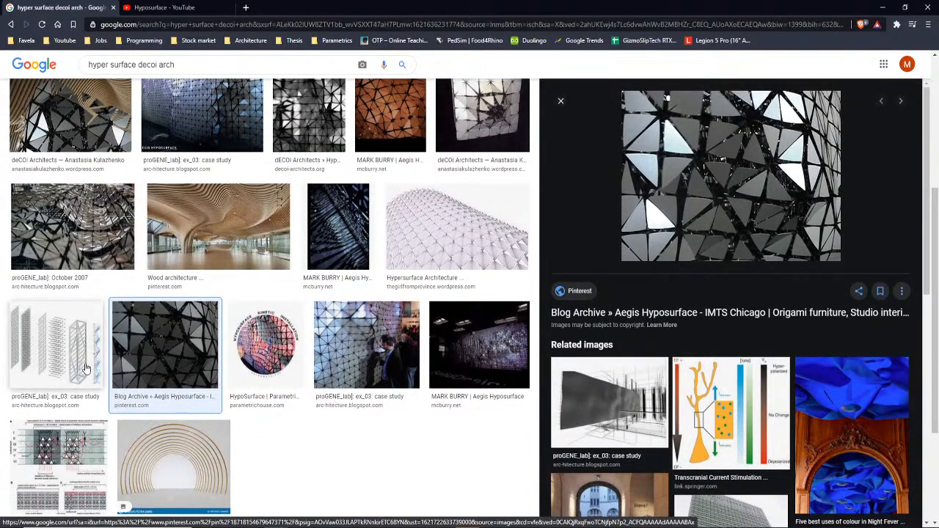
{"action": "scroll", "coordinate": [147, 345], "scroll_direction": "up", "scroll_amount": 3}
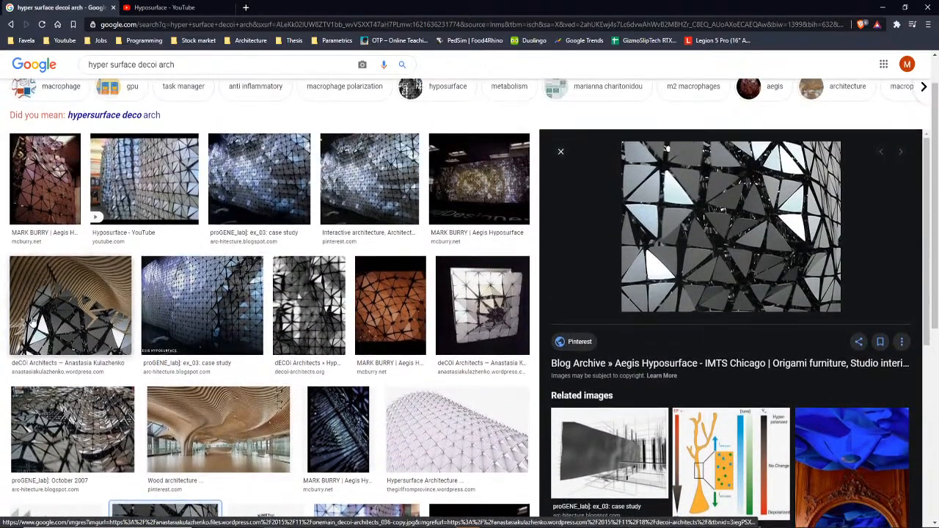
Preview the deCOi Architects image with the wooden ceiling and its related One Main Office image from ArchDaily.
{"action": "left_click", "coordinate": [33, 321]}
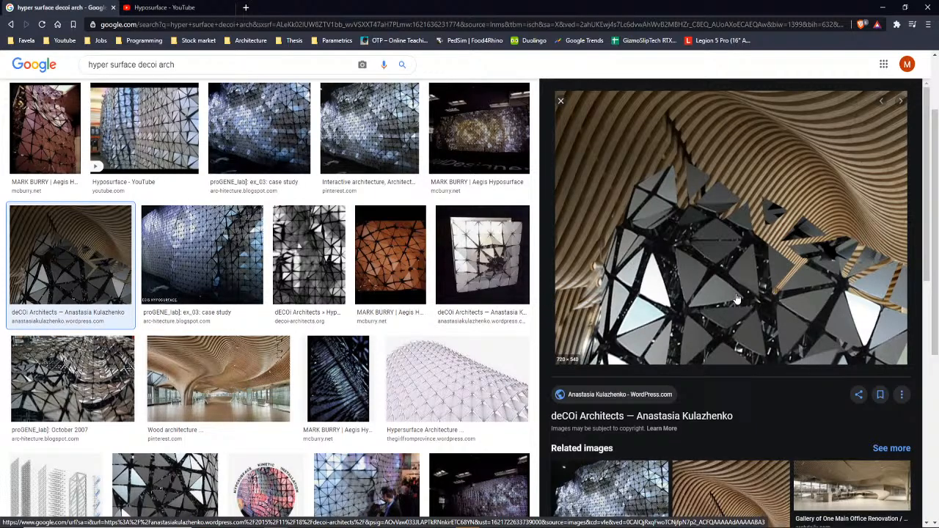
{"action": "scroll", "coordinate": [734, 298], "scroll_direction": "up", "scroll_amount": 2}
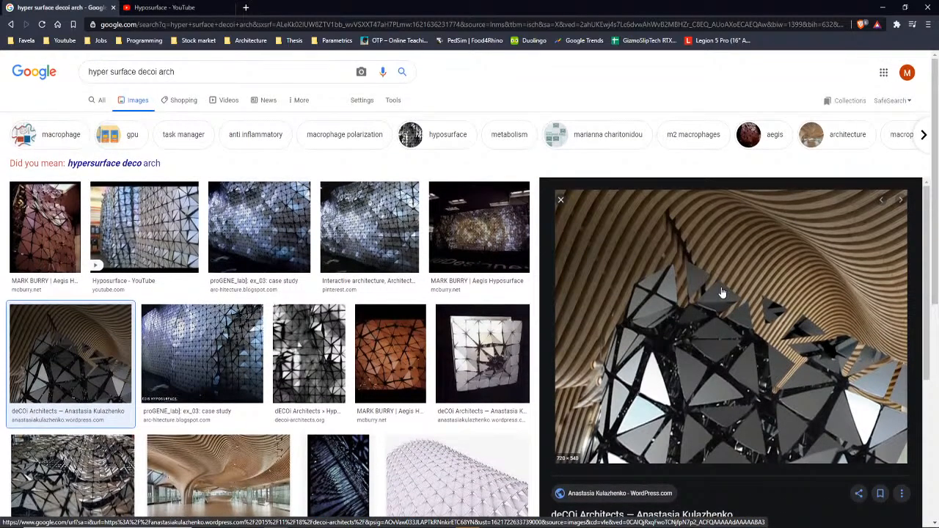
{"action": "scroll", "coordinate": [723, 293], "scroll_direction": "down", "scroll_amount": 4}
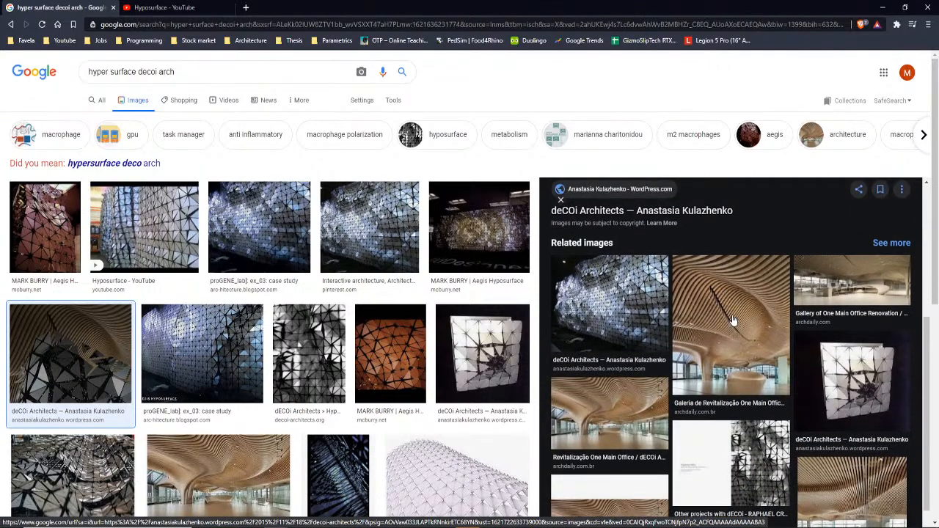
{"action": "left_click", "coordinate": [734, 321]}
{"action": "scroll", "coordinate": [378, 220], "scroll_direction": "up", "scroll_amount": 2}
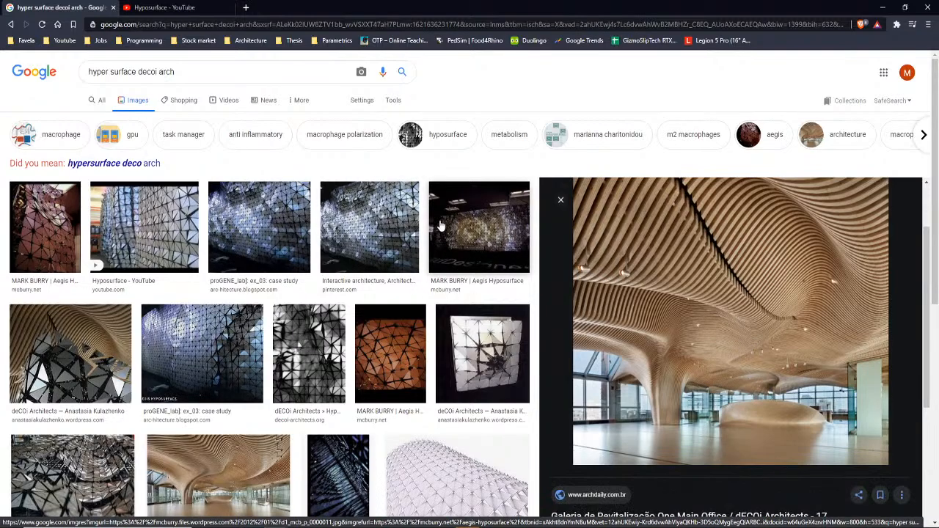
Preview the dark mcburry.net Aegis Hyposurface image, the related Semantic Scholar PDF image and the black-and-white close-up of the mechanism.
{"action": "left_click", "coordinate": [469, 227]}
{"action": "scroll", "coordinate": [675, 340], "scroll_direction": "down", "scroll_amount": 5}
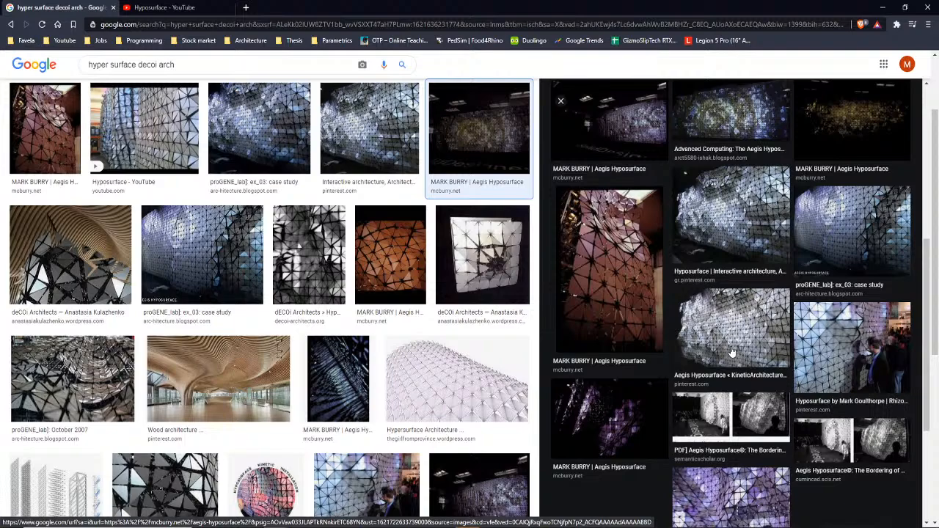
{"action": "scroll", "coordinate": [732, 353], "scroll_direction": "down", "scroll_amount": 2}
{"action": "left_click", "coordinate": [723, 320]}
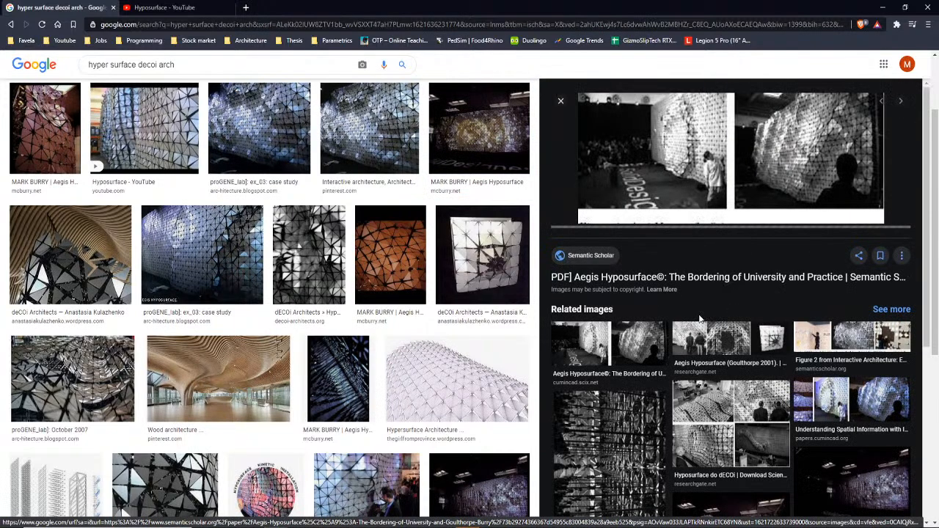
{"action": "scroll", "coordinate": [699, 318], "scroll_direction": "up", "scroll_amount": 1}
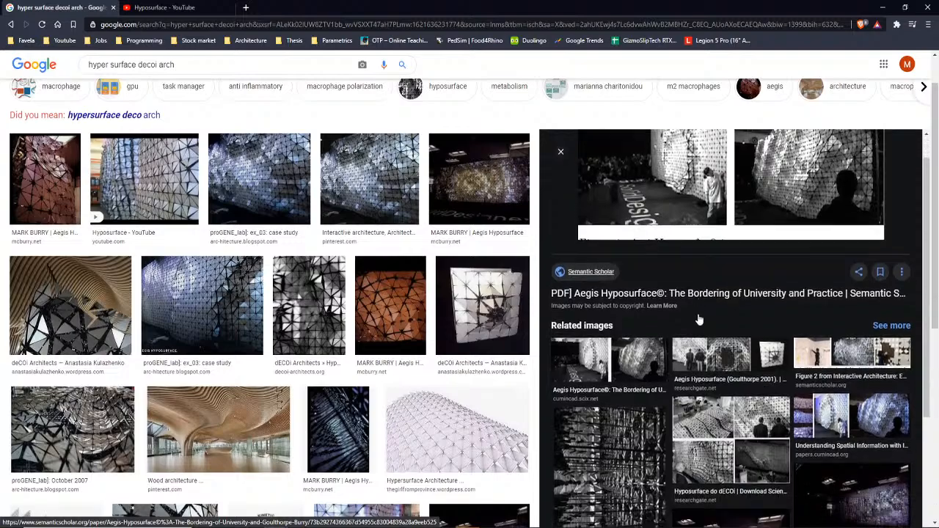
{"action": "scroll", "coordinate": [617, 421], "scroll_direction": "down", "scroll_amount": 1}
{"action": "scroll", "coordinate": [389, 248], "scroll_direction": "up", "scroll_amount": 2}
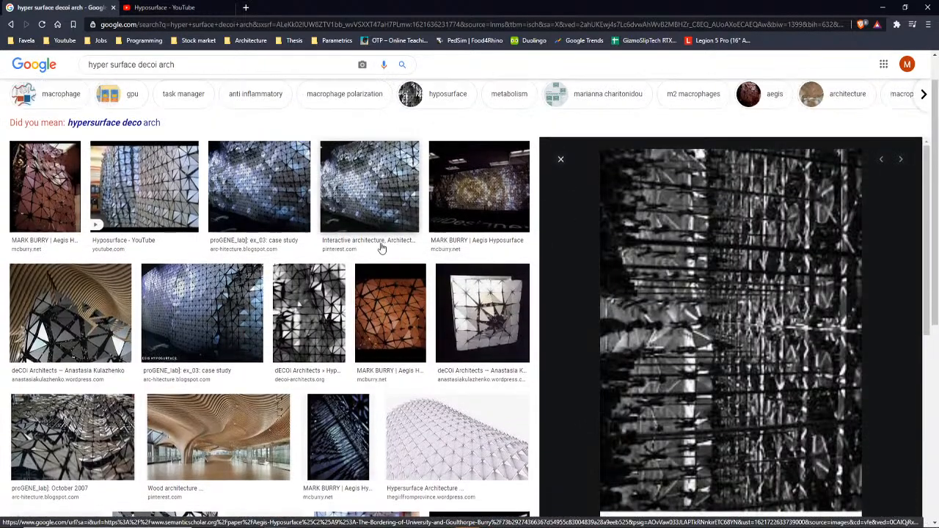
Search Google Images for "dubai kinetic facade" and look through the results.
{"action": "left_click_drag", "start_coordinate": [183, 77], "coordinate": [33, 79]}
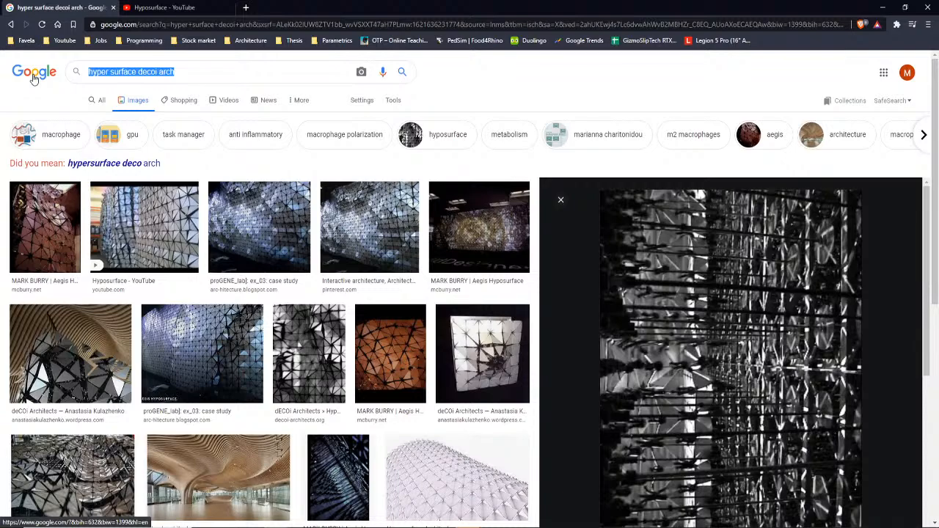
{"action": "type", "text": "dubai"}
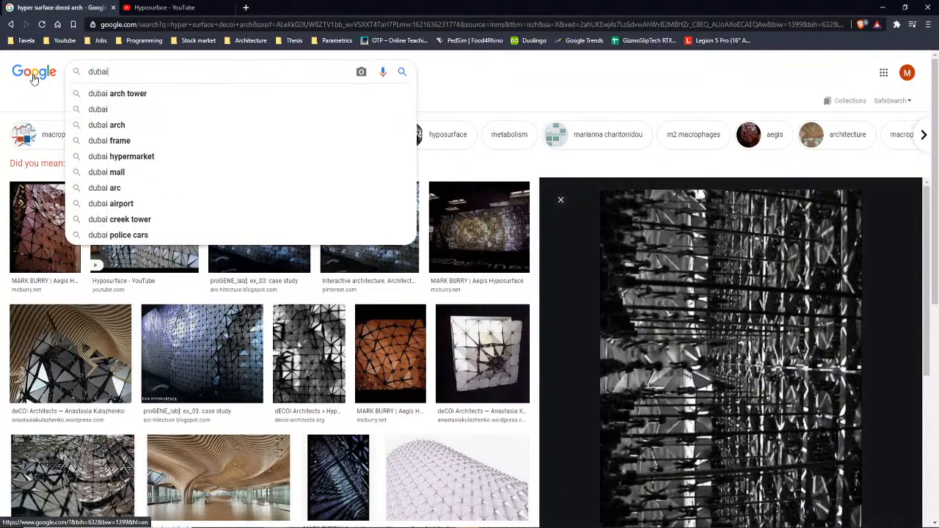
{"action": "type", "text": " fac"}
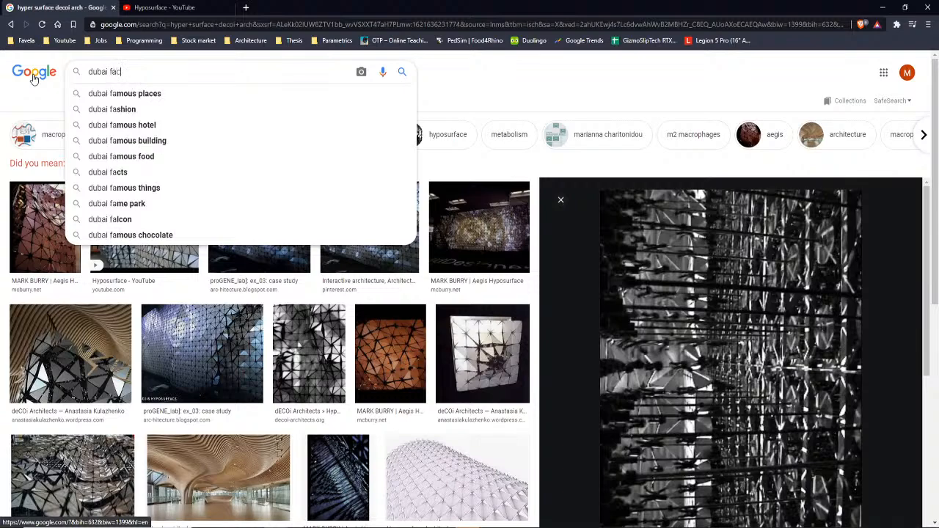
{"action": "type", "text": "ade"}
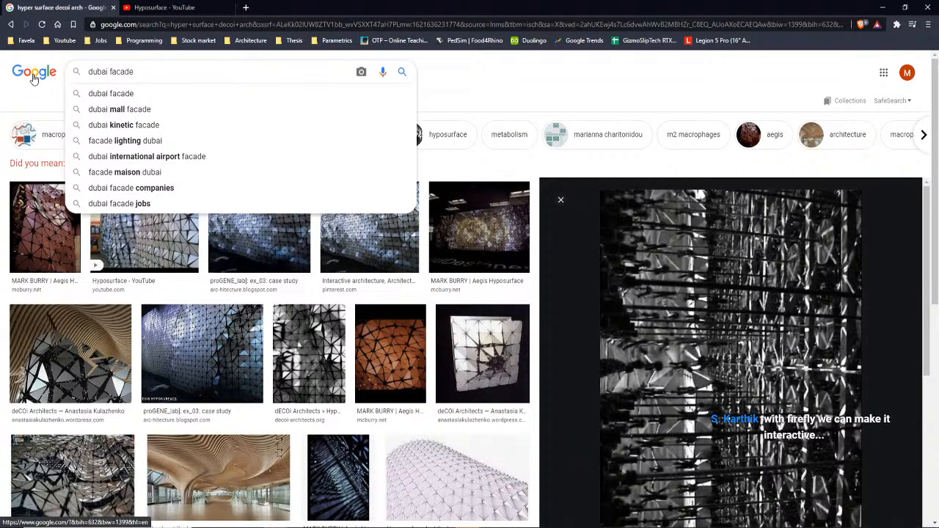
{"action": "left_click", "coordinate": [123, 125]}
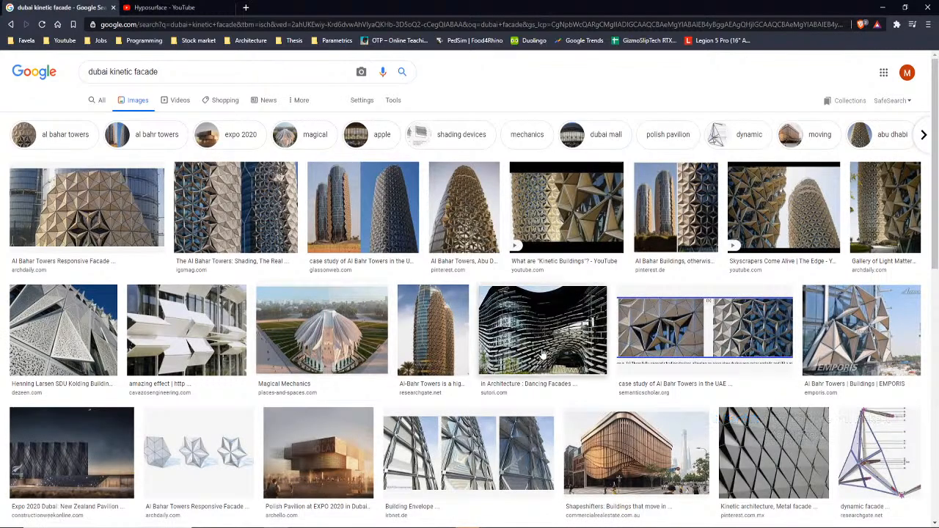
{"action": "scroll", "coordinate": [192, 361], "scroll_direction": "down", "scroll_amount": 3}
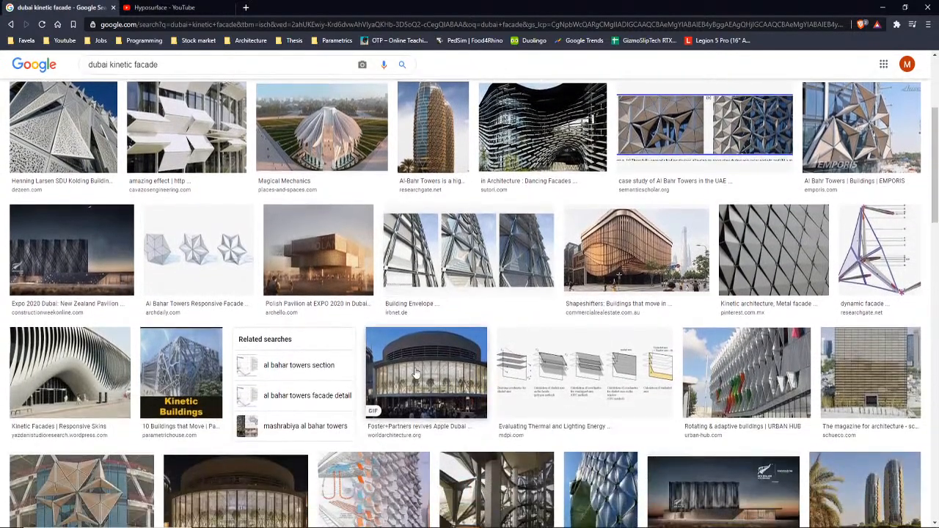
{"action": "scroll", "coordinate": [415, 375], "scroll_direction": "down", "scroll_amount": 3}
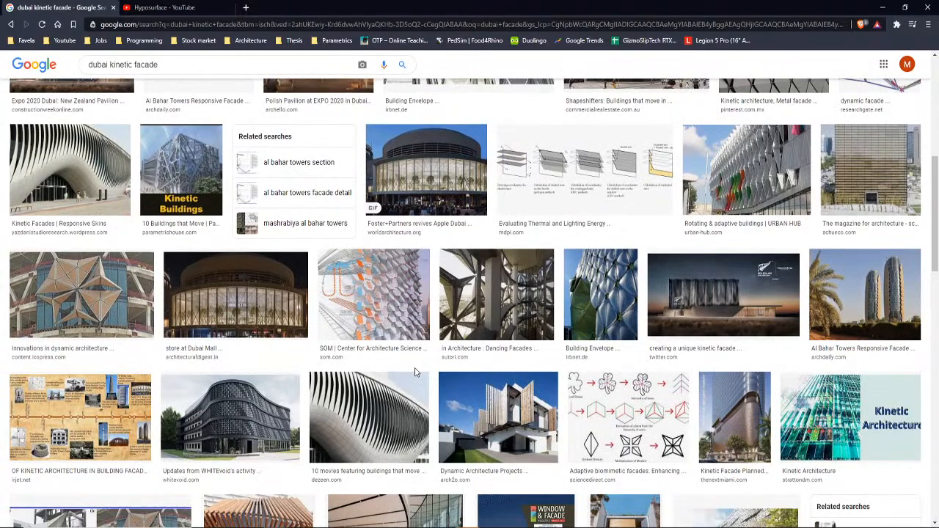
{"action": "scroll", "coordinate": [415, 372], "scroll_direction": "down", "scroll_amount": 2}
{"action": "scroll", "coordinate": [414, 372], "scroll_direction": "up", "scroll_amount": 8}
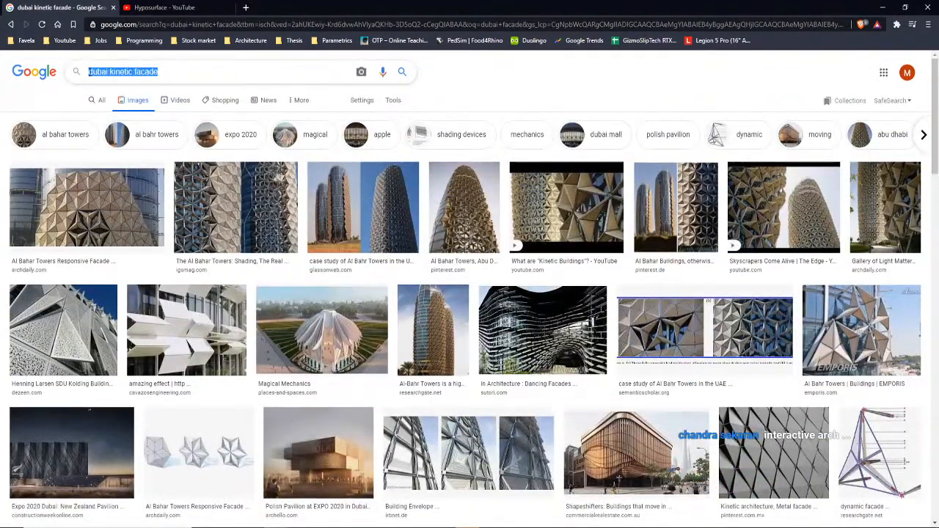
Search Google Images for "singapore wind facade".
{"action": "key", "text": "BackSpace"}
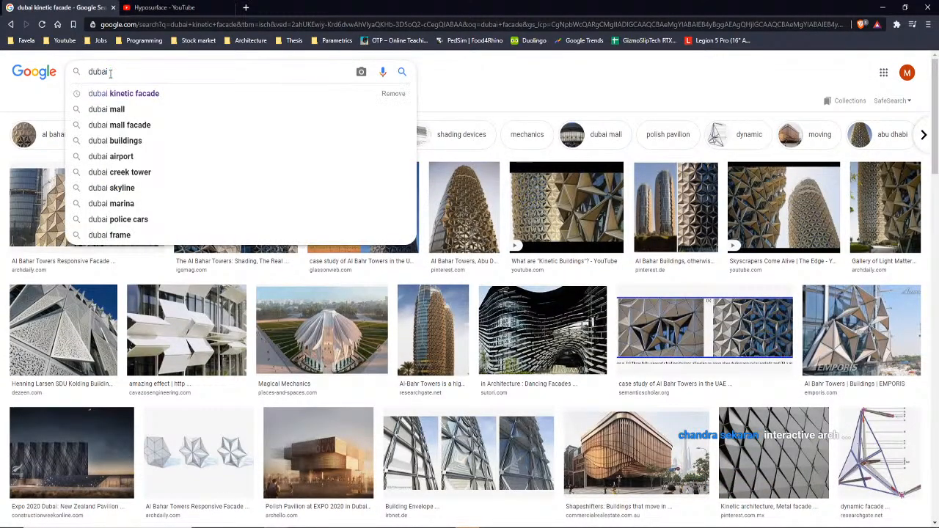
{"action": "key", "text": "BackSpace"}
{"action": "key", "text": "BackSpace"}
{"action": "key", "text": "BackSpace"}
{"action": "key", "text": "BackSpace"}
{"action": "key", "text": "BackSpace"}
{"action": "key", "text": "BackSpace"}
{"action": "type", "text": "singapore wind "}
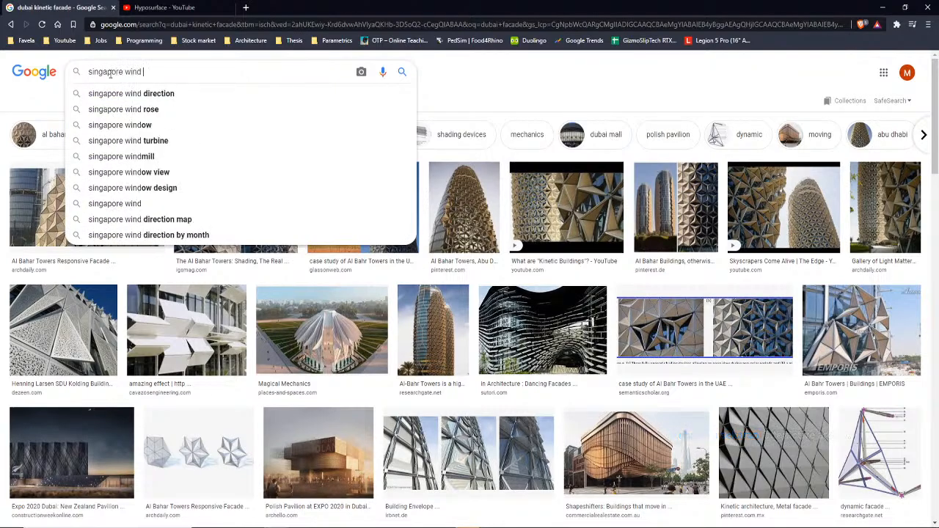
{"action": "type", "text": "facade"}
{"action": "key", "text": "Return"}
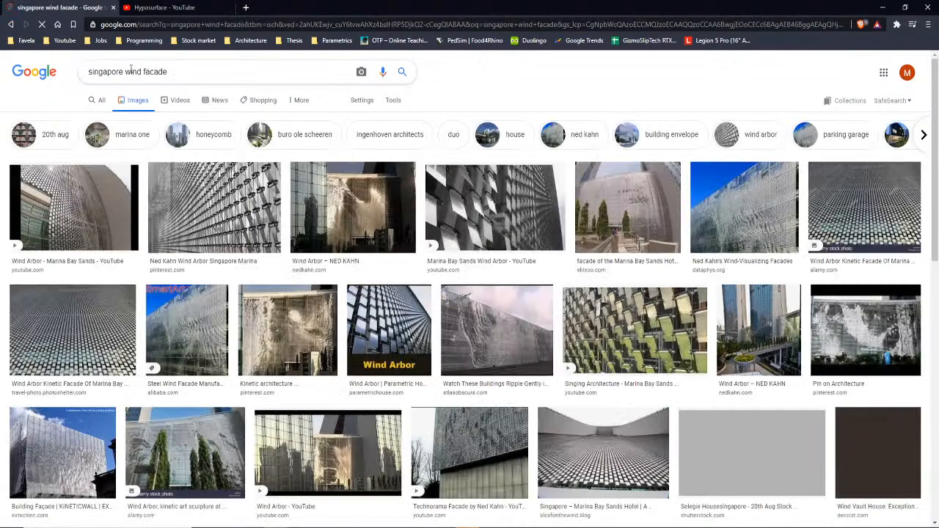
Preview the Wind Arbor facade images from Pinterest, Dreamstime, Alamy and Parametric House, ending on the black-and-white Pinterest close-up.
{"action": "left_click", "coordinate": [189, 196]}
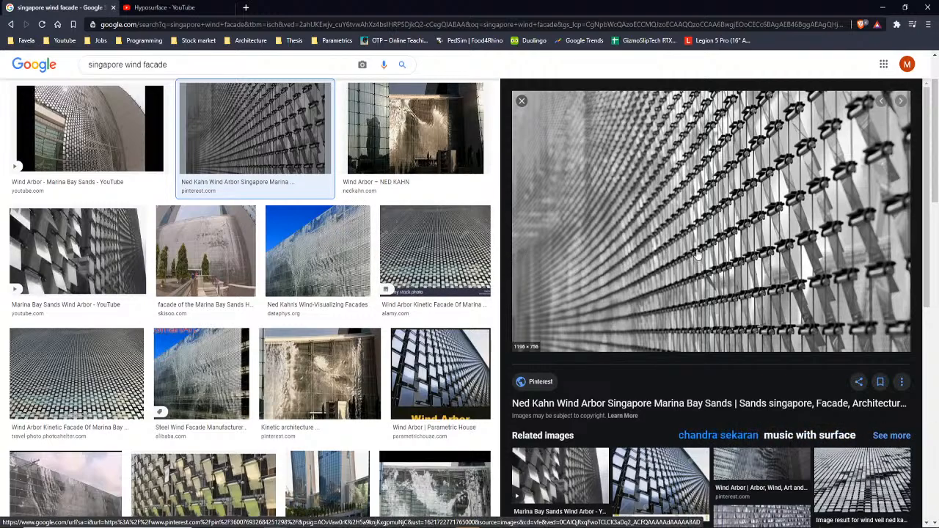
{"action": "left_click", "coordinate": [697, 481]}
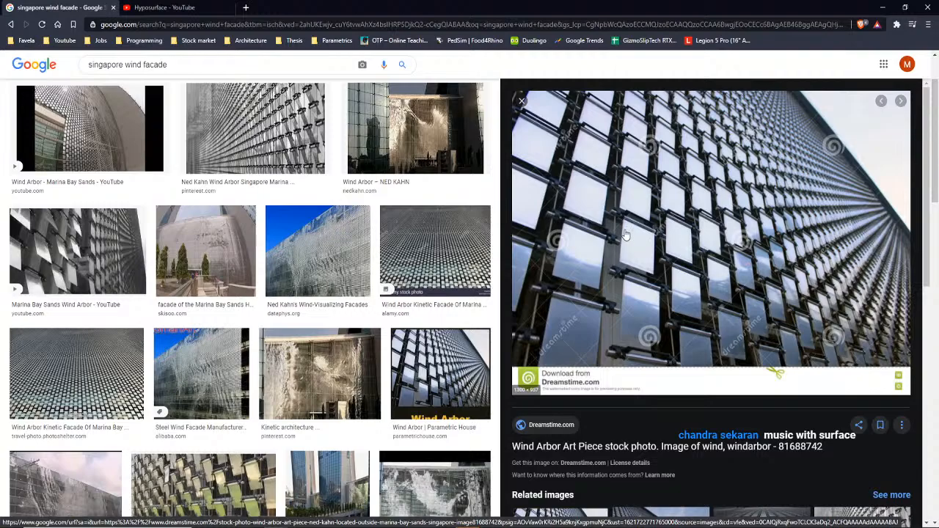
{"action": "left_click", "coordinate": [443, 307]}
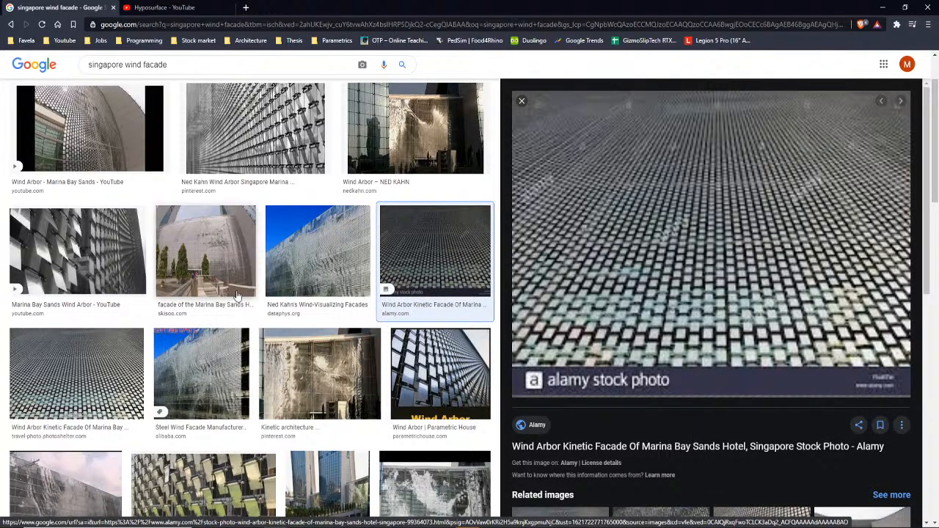
{"action": "left_click", "coordinate": [425, 373]}
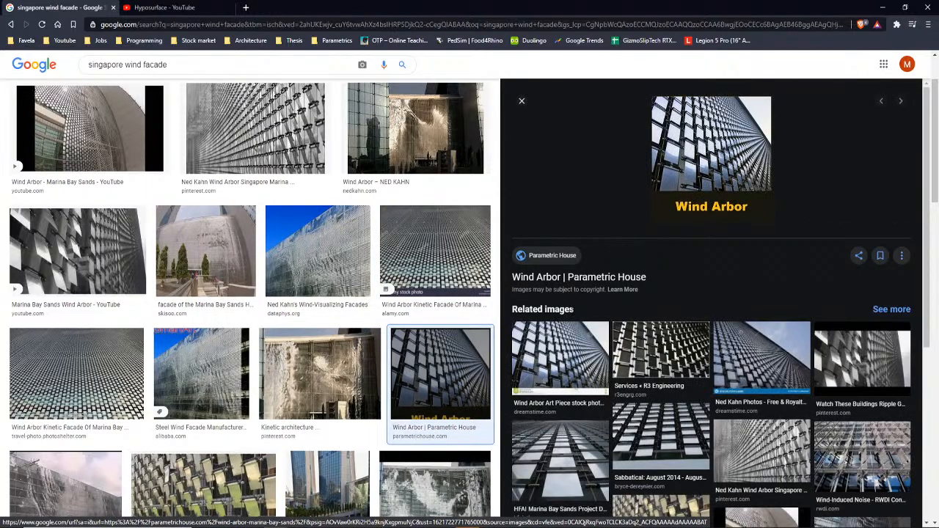
{"action": "left_click", "coordinate": [759, 445]}
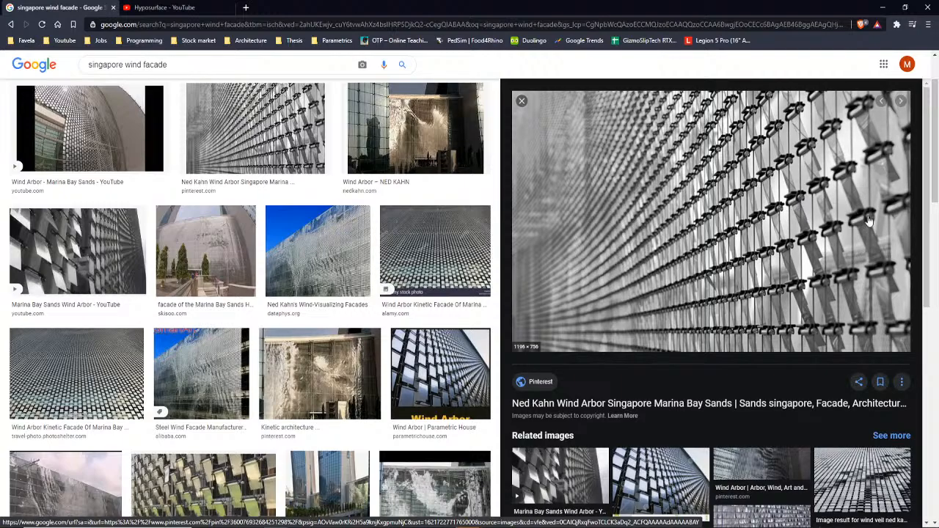
Preview the "Pin on Architecture" image and the Atlas Obscura image of buildings rippling in the wind.
{"action": "scroll", "coordinate": [353, 367], "scroll_direction": "down", "scroll_amount": 2}
{"action": "left_click", "coordinate": [433, 396]}
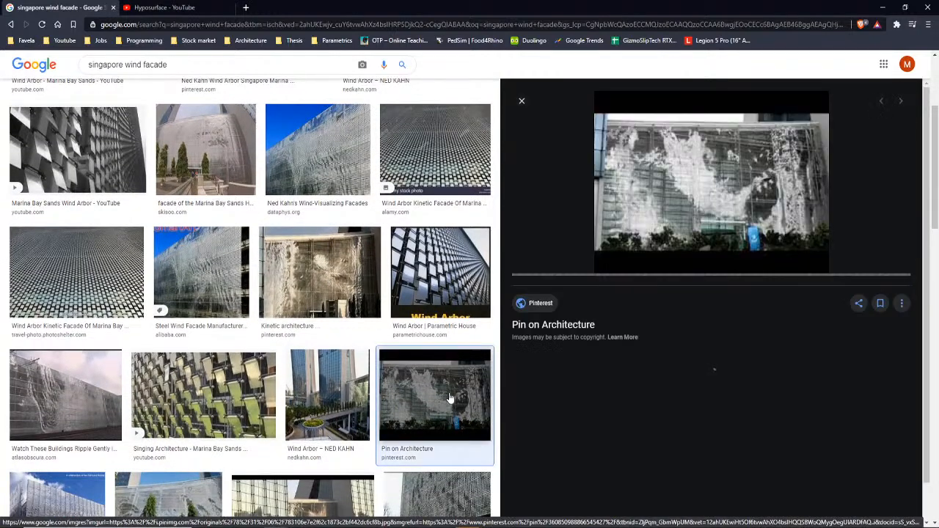
{"action": "scroll", "coordinate": [297, 341], "scroll_direction": "down", "scroll_amount": 3}
{"action": "scroll", "coordinate": [298, 341], "scroll_direction": "up", "scroll_amount": 3}
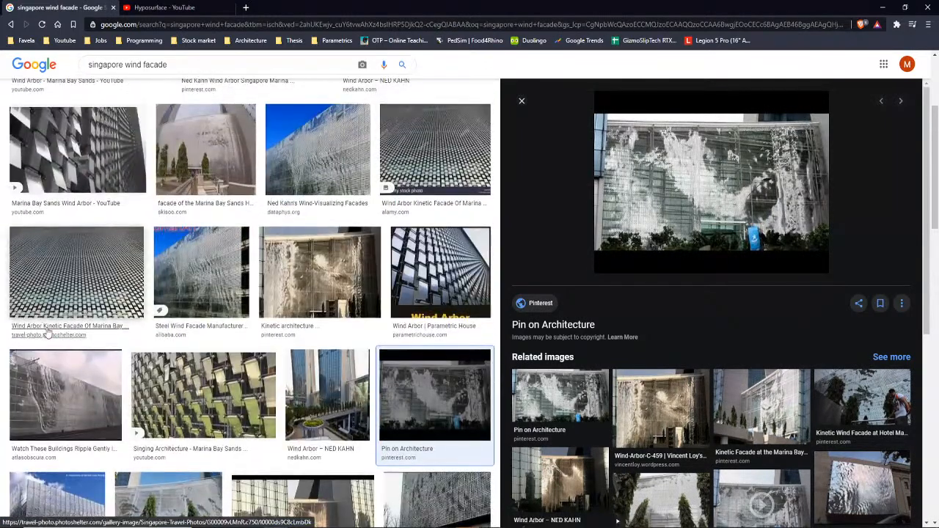
{"action": "left_click", "coordinate": [65, 395]}
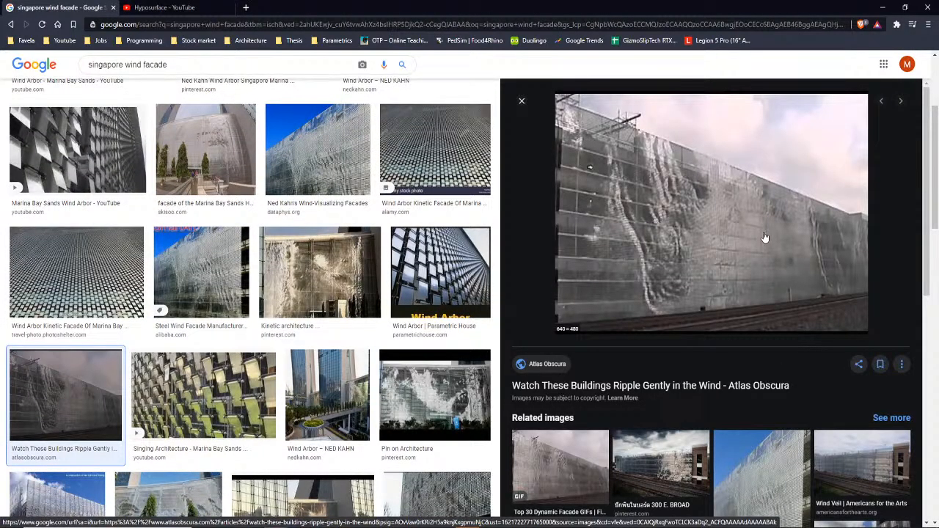
Switch to the video results for the search and open the YouTube video "Wind Arbor - Marina Bay Sands".
{"action": "scroll", "coordinate": [220, 221], "scroll_direction": "up", "scroll_amount": 3}
{"action": "left_click", "coordinate": [175, 99]}
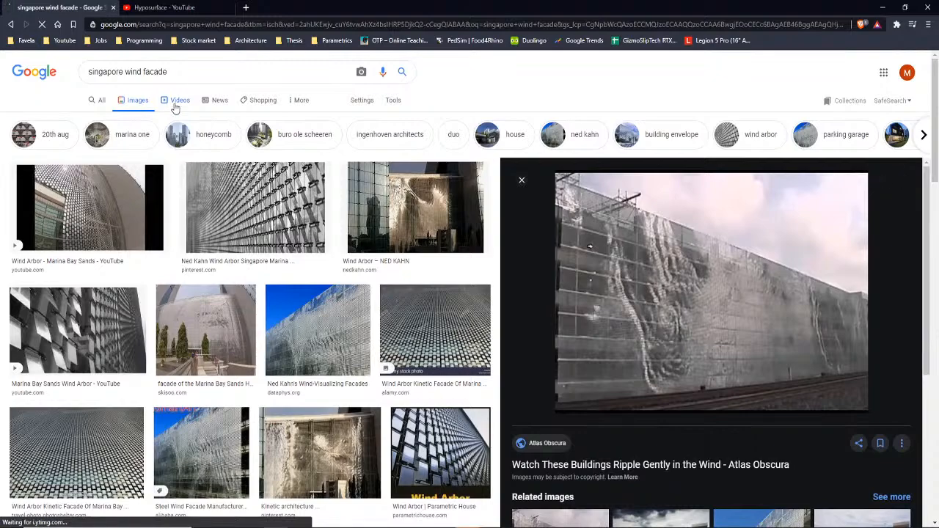
{"action": "left_click", "coordinate": [160, 154]}
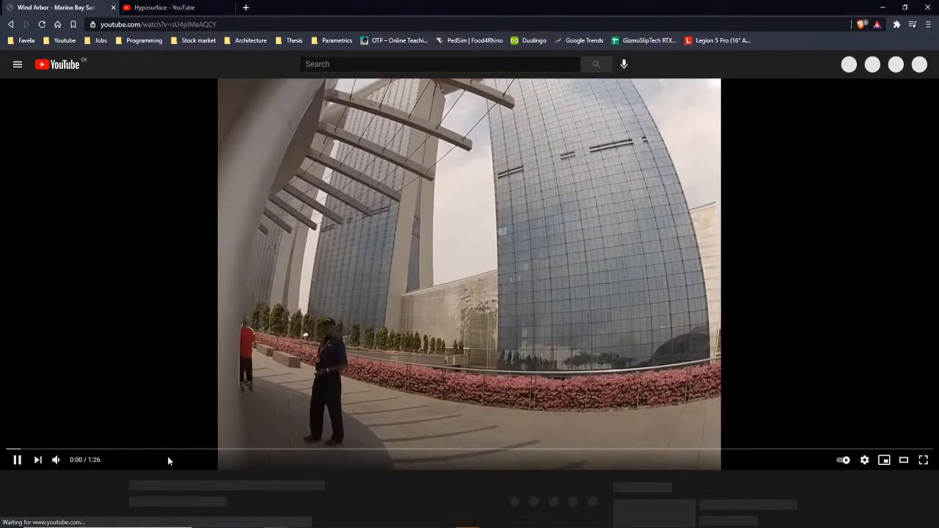
Skip ahead in the Wind Arbor video to about 0:26 and lower its volume.
{"action": "mouse_move", "coordinate": [88, 464]}
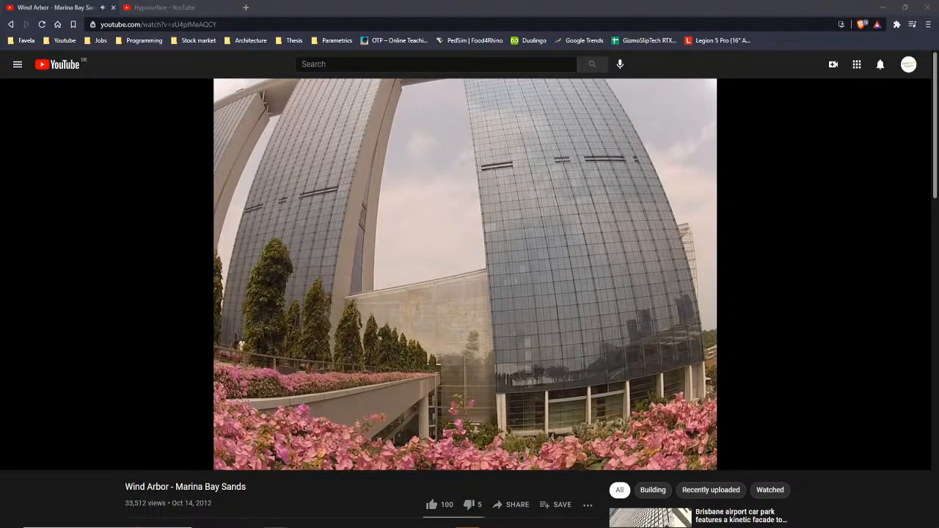
{"action": "left_click", "coordinate": [177, 449]}
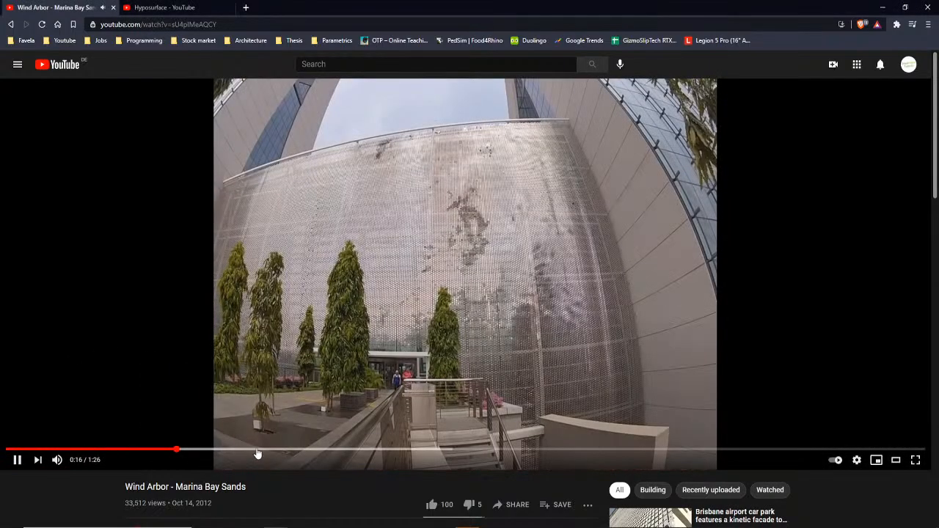
{"action": "left_click", "coordinate": [270, 451]}
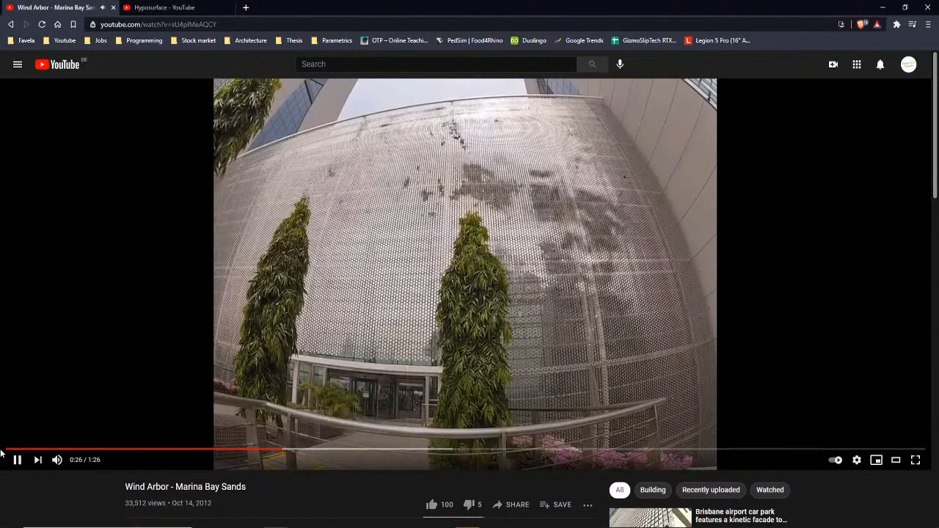
{"action": "left_click_drag", "start_coordinate": [77, 465], "coordinate": [73, 465]}
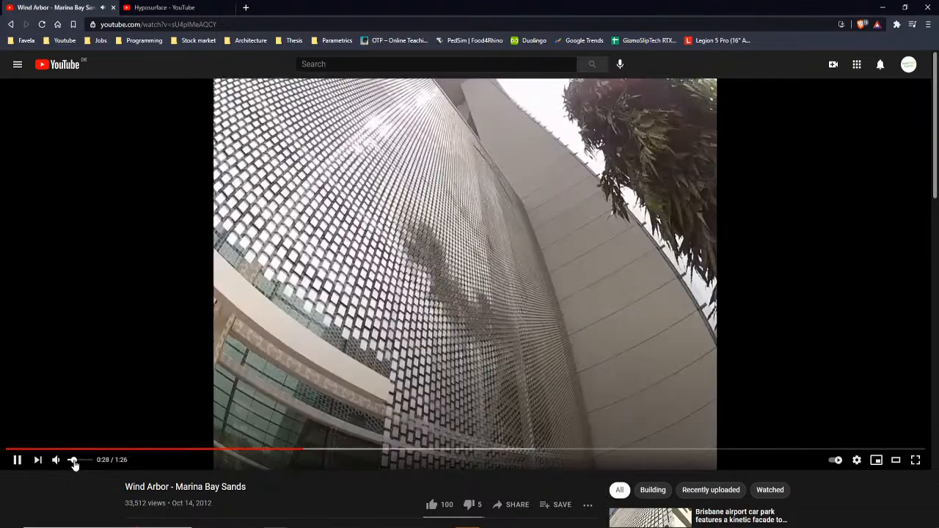
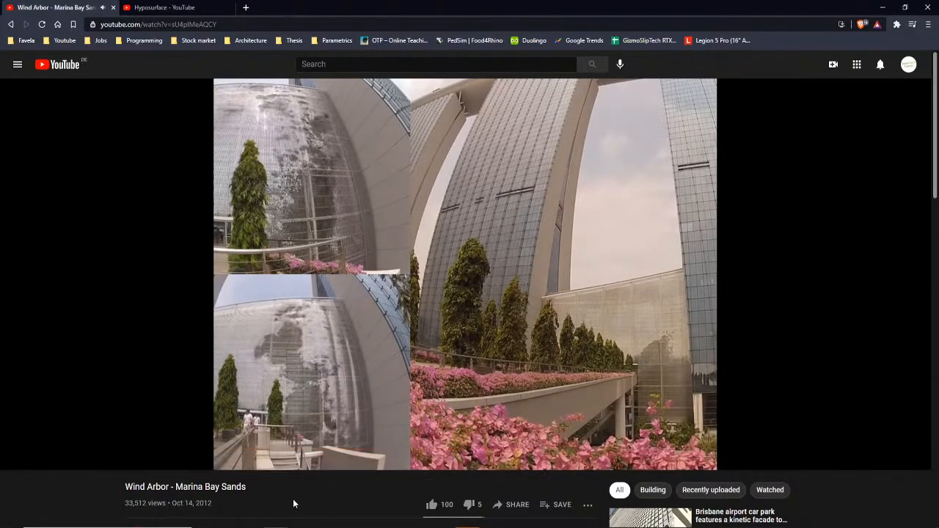
Look through the Wind Arbor video's description and comments, and pause playback at 1:04.
{"action": "scroll", "coordinate": [292, 486], "scroll_direction": "down", "scroll_amount": 2}
{"action": "scroll", "coordinate": [290, 482], "scroll_direction": "up", "scroll_amount": 1}
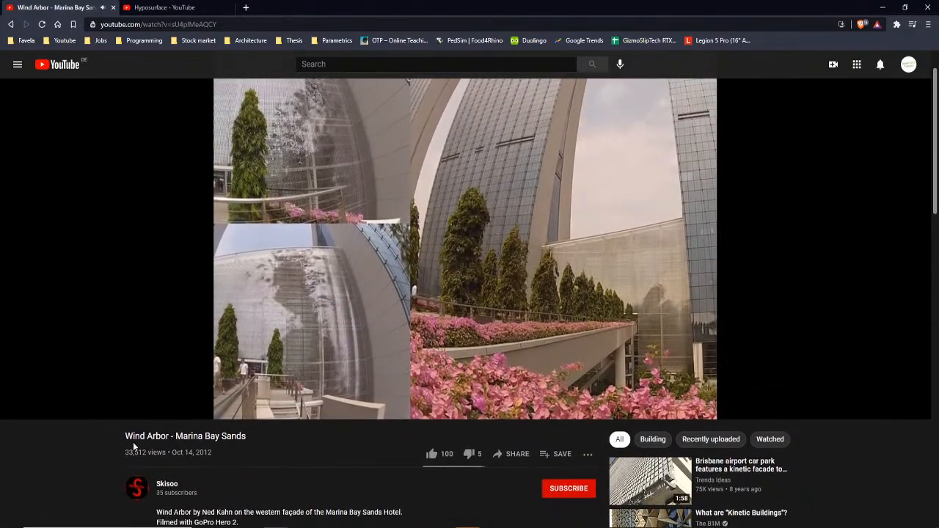
{"action": "left_click_drag", "start_coordinate": [133, 436], "coordinate": [241, 449]}
{"action": "left_click", "coordinate": [243, 449]}
{"action": "scroll", "coordinate": [595, 141], "scroll_direction": "up", "scroll_amount": 1}
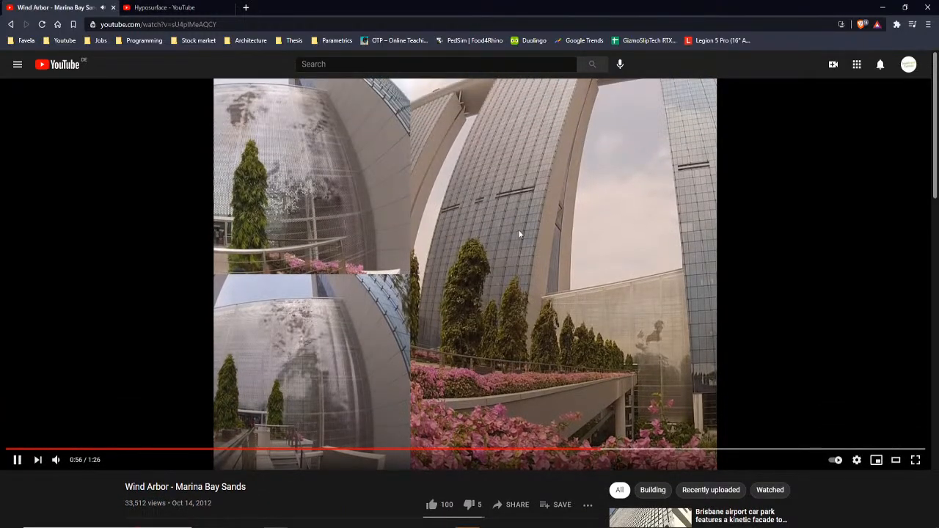
{"action": "scroll", "coordinate": [580, 351], "scroll_direction": "down", "scroll_amount": 1}
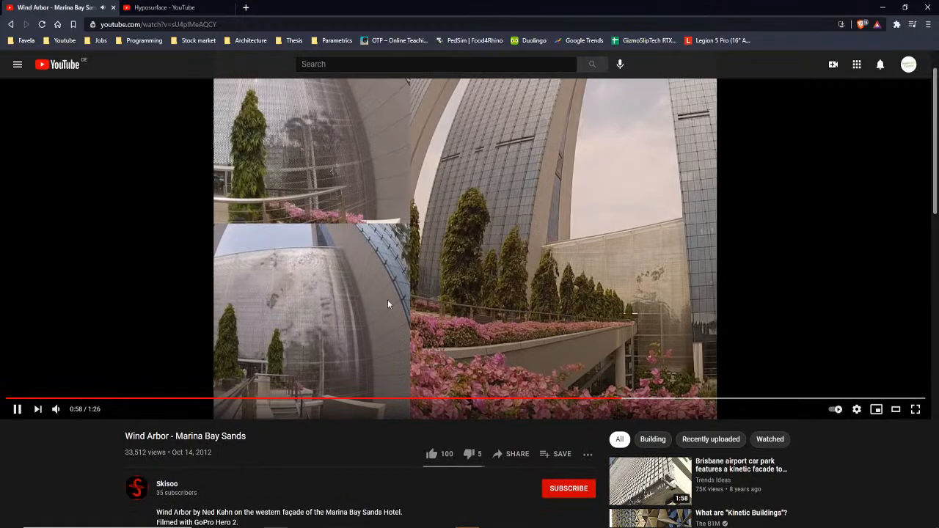
{"action": "scroll", "coordinate": [363, 157], "scroll_direction": "up", "scroll_amount": 1}
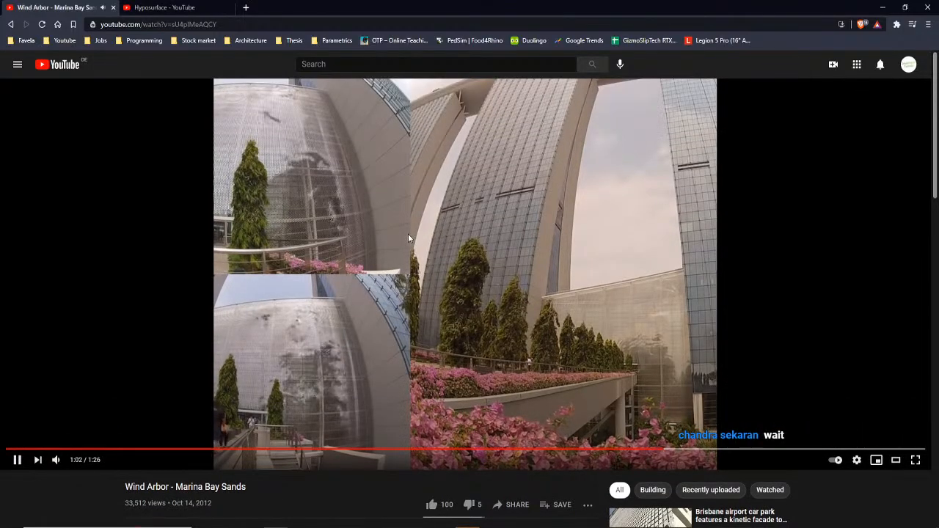
{"action": "scroll", "coordinate": [408, 233], "scroll_direction": "down", "scroll_amount": 3}
{"action": "scroll", "coordinate": [432, 313], "scroll_direction": "down", "scroll_amount": 1}
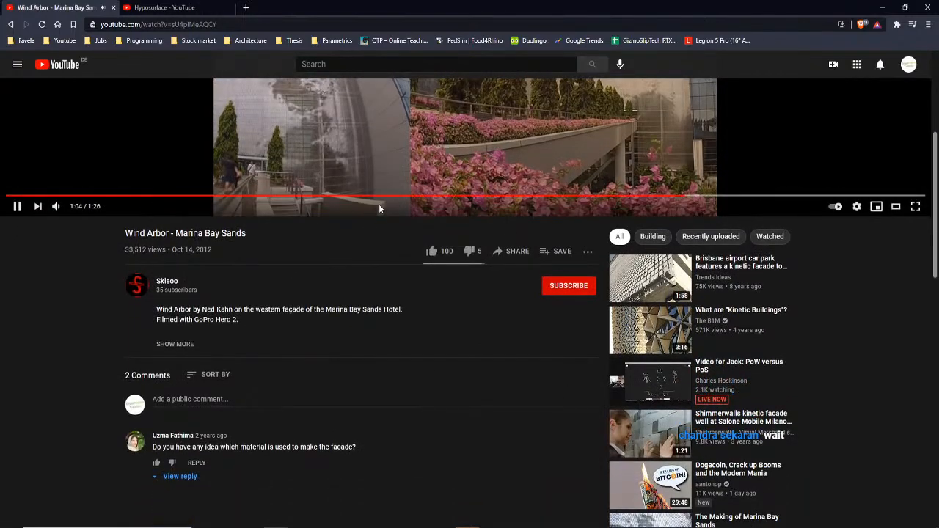
{"action": "scroll", "coordinate": [379, 204], "scroll_direction": "up", "scroll_amount": 3}
{"action": "scroll", "coordinate": [477, 168], "scroll_direction": "up", "scroll_amount": 1}
{"action": "left_click", "coordinate": [462, 168]}
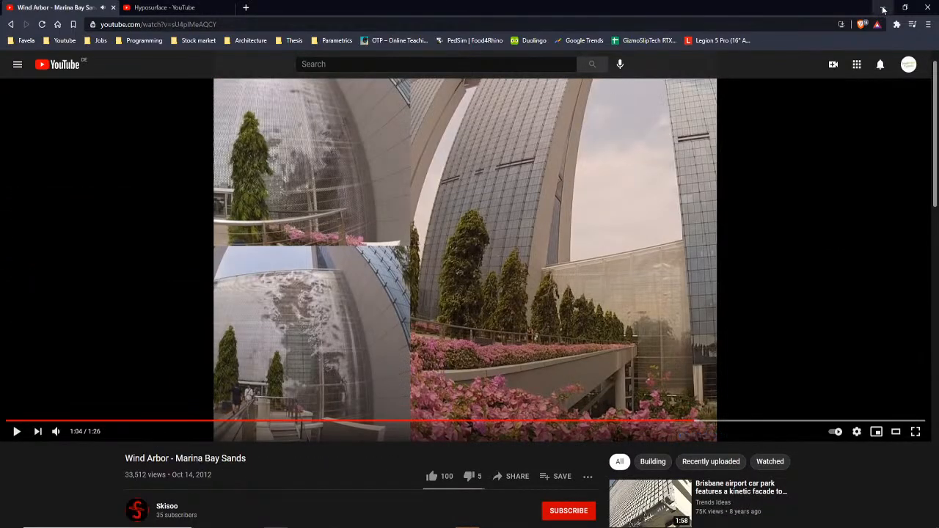
{"action": "scroll", "coordinate": [661, 235], "scroll_direction": "up", "scroll_amount": 1}
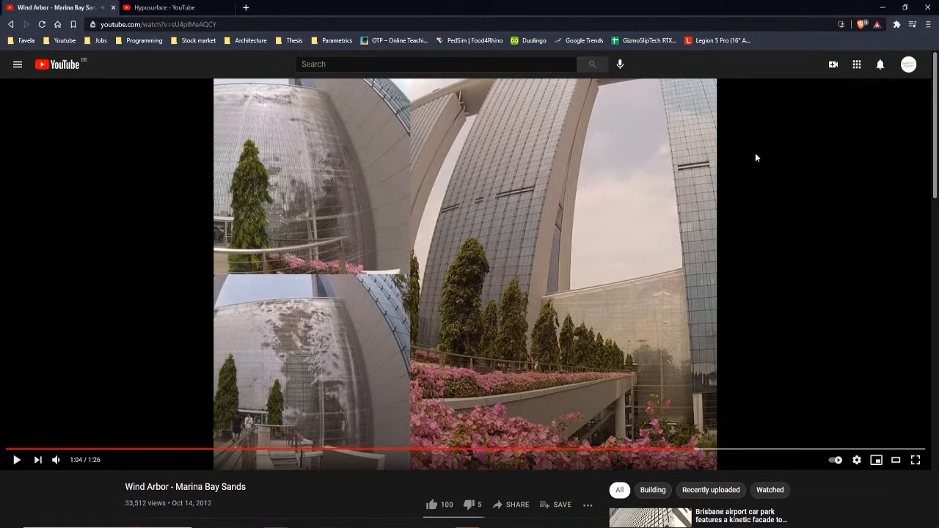
Switch to Rhino and Grasshopper and examine the Multiplication component for the slab/floor height ratio and the towers in the Perspective view.
{"action": "left_click", "coordinate": [881, 11]}
{"action": "left_click", "coordinate": [565, 346]}
{"action": "scroll", "coordinate": [653, 331], "scroll_direction": "up", "scroll_amount": 5}
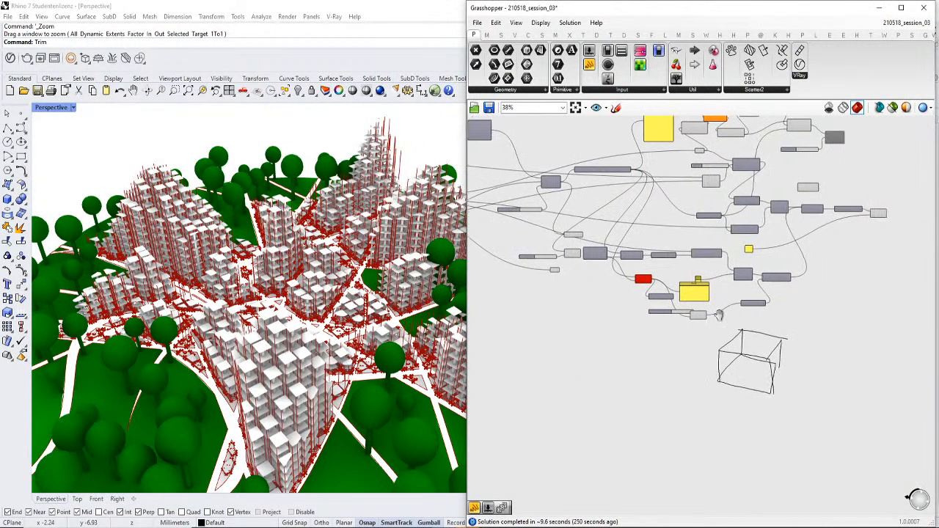
{"action": "scroll", "coordinate": [673, 300], "scroll_direction": "up", "scroll_amount": 1}
{"action": "right_click_drag", "start_coordinate": [673, 300], "coordinate": [624, 341]}
{"action": "scroll", "coordinate": [624, 340], "scroll_direction": "down", "scroll_amount": 2}
{"action": "left_click", "coordinate": [611, 344]}
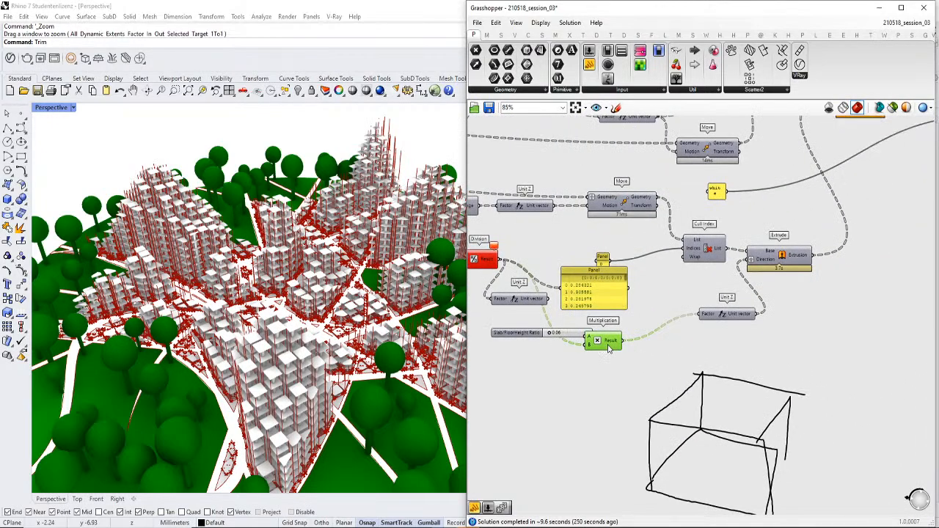
{"action": "right_click_drag", "start_coordinate": [352, 323], "coordinate": [245, 275]}
{"action": "right_click_drag", "start_coordinate": [266, 353], "coordinate": [253, 415]}
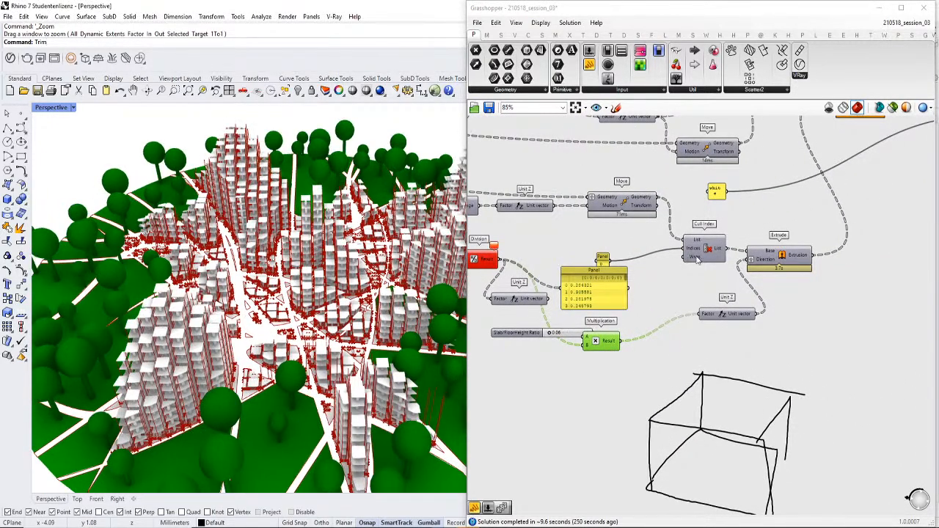
Delete the unconnected Merge component above the Mesh Brep component.
{"action": "right_click_drag", "start_coordinate": [761, 234], "coordinate": [705, 281]}
{"action": "scroll", "coordinate": [706, 281], "scroll_direction": "down", "scroll_amount": 2}
{"action": "right_click_drag", "start_coordinate": [848, 212], "coordinate": [806, 245]}
{"action": "right_click_drag", "start_coordinate": [733, 228], "coordinate": [735, 235]}
{"action": "left_click", "coordinate": [689, 207]}
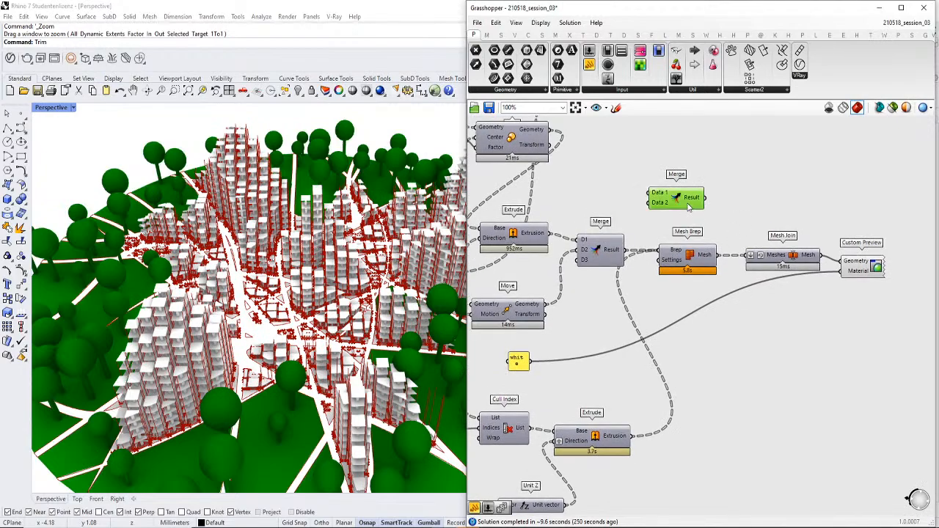
{"action": "key", "text": "Delete"}
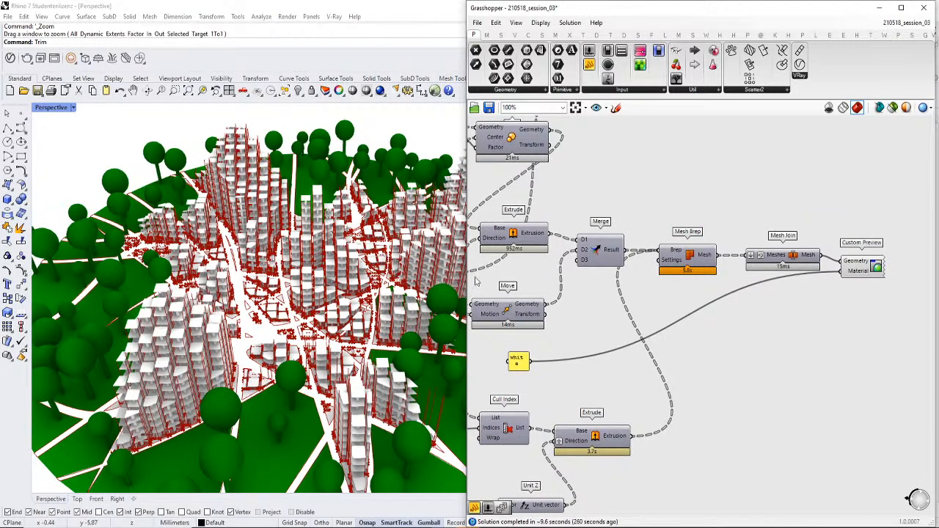
Delete the disabled Pipe component after Line SDL, together with the number slider that feeds it.
{"action": "scroll", "coordinate": [363, 290], "scroll_direction": "up", "scroll_amount": 10}
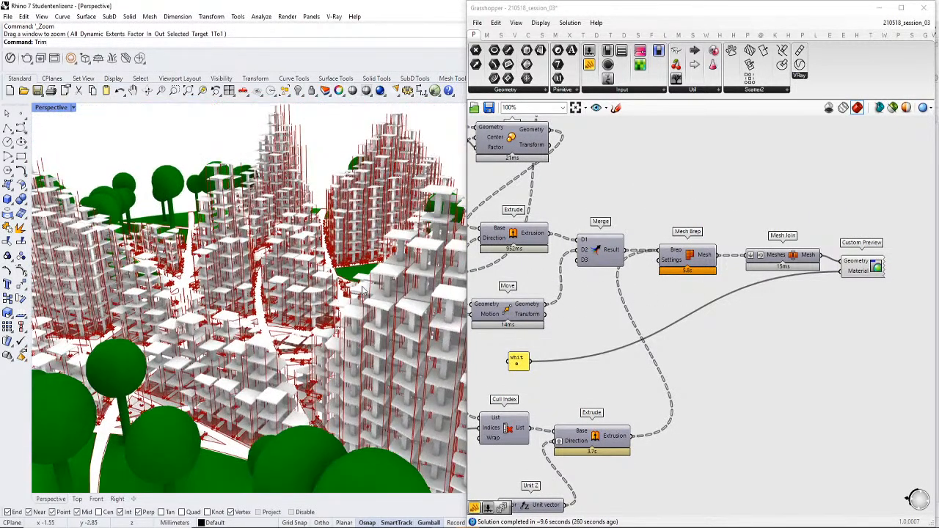
{"action": "right_click_drag", "start_coordinate": [673, 294], "coordinate": [833, 281]}
{"action": "scroll", "coordinate": [833, 282], "scroll_direction": "down", "scroll_amount": 3}
{"action": "right_click_drag", "start_coordinate": [816, 211], "coordinate": [694, 250]}
{"action": "scroll", "coordinate": [694, 250], "scroll_direction": "up", "scroll_amount": 2}
{"action": "left_click", "coordinate": [681, 170]}
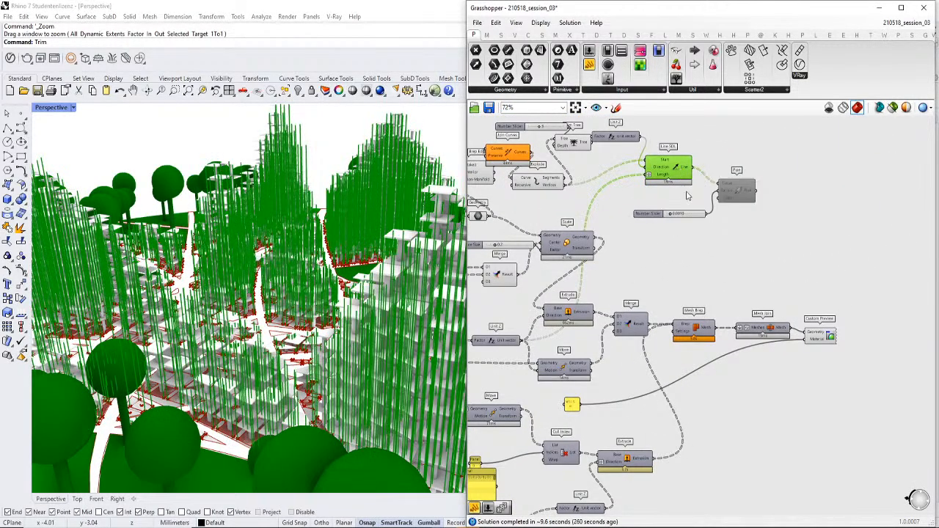
{"action": "left_click", "coordinate": [688, 196]}
{"action": "right_click_drag", "start_coordinate": [724, 199], "coordinate": [700, 240]}
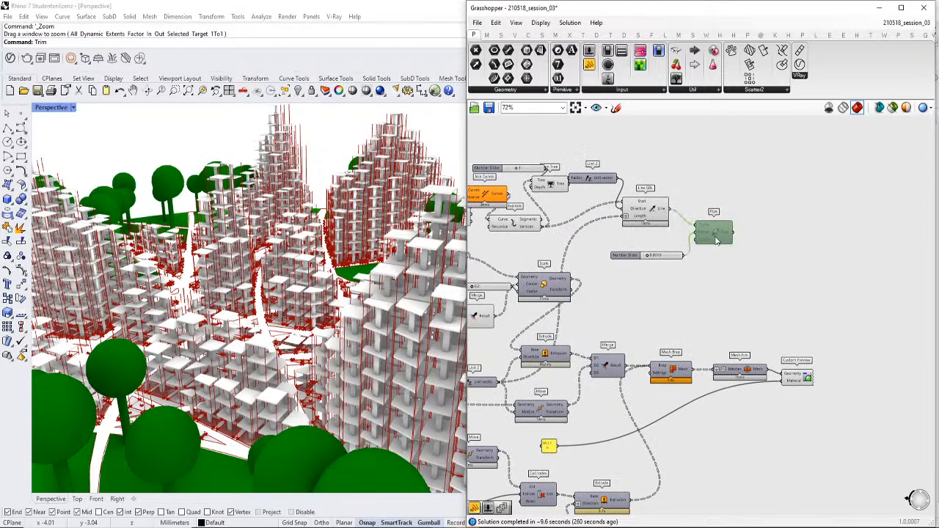
{"action": "key", "text": "Delete"}
{"action": "left_click", "coordinate": [631, 252]}
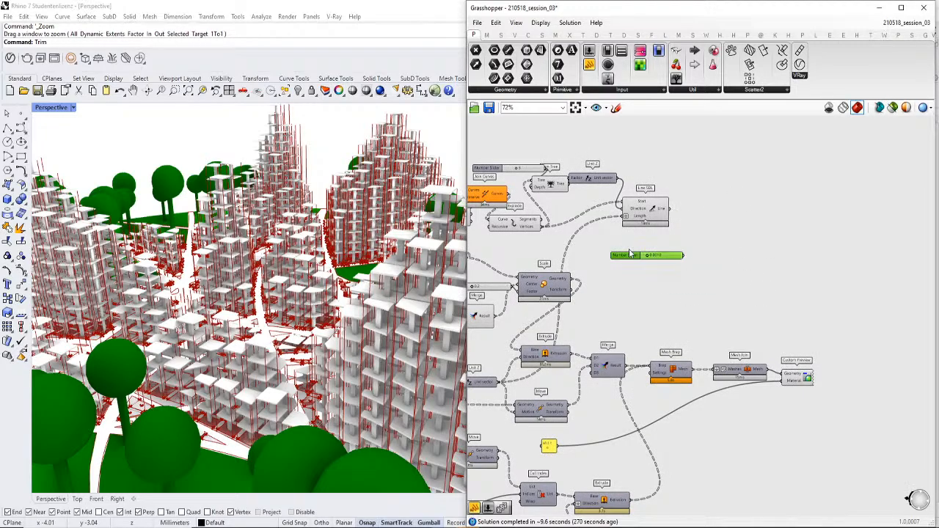
{"action": "key", "text": "Delete"}
{"action": "right_click_drag", "start_coordinate": [679, 246], "coordinate": [728, 237]}
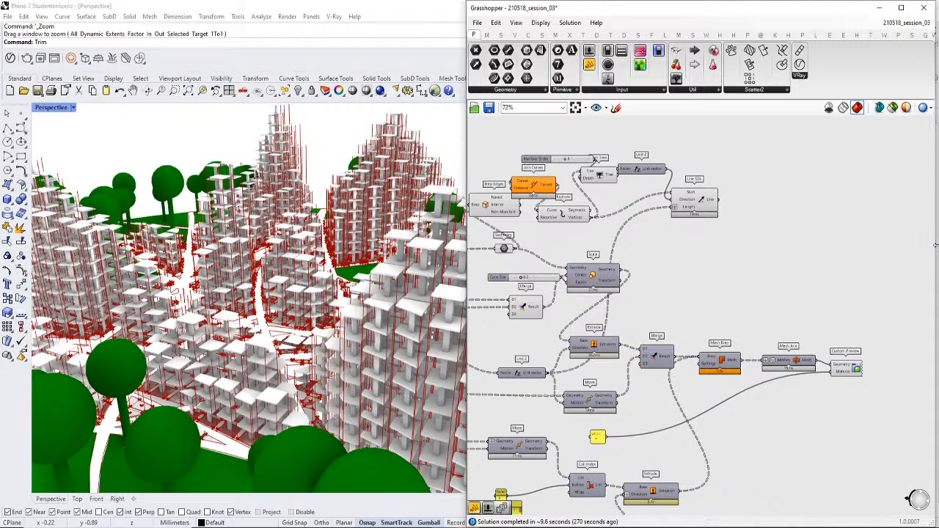
Save the Grasshopper definition and examine the towers from above and at street level in the Perspective view.
{"action": "scroll", "coordinate": [858, 257], "scroll_direction": "down", "scroll_amount": 4}
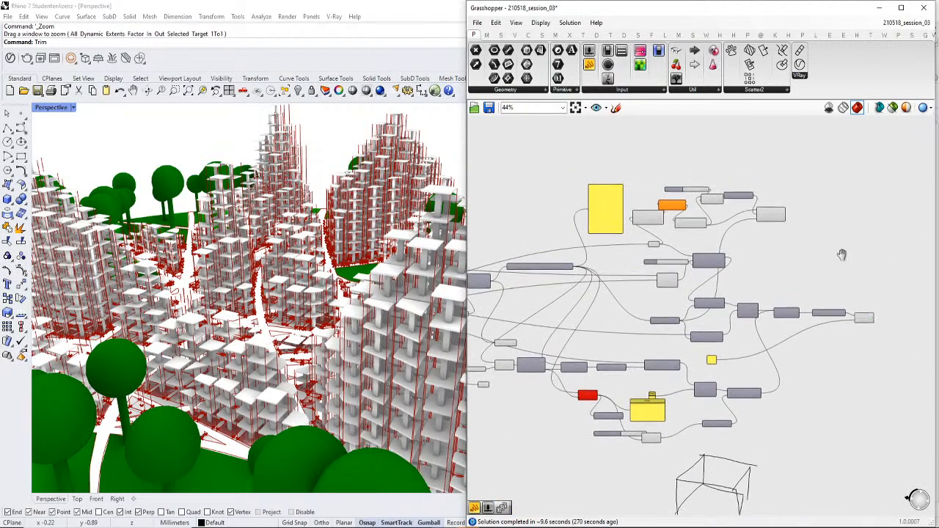
{"action": "scroll", "coordinate": [214, 358], "scroll_direction": "up", "scroll_amount": 5}
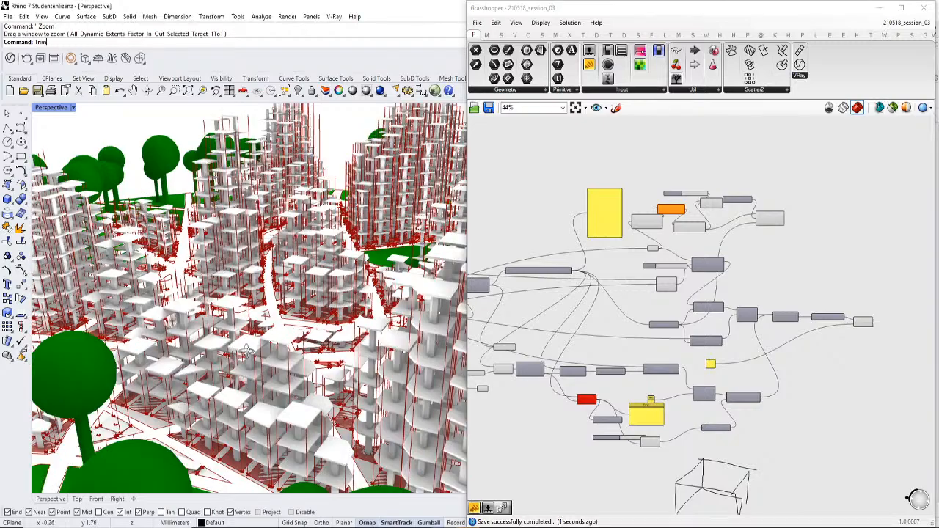
{"action": "scroll", "coordinate": [243, 393], "scroll_direction": "up", "scroll_amount": 10}
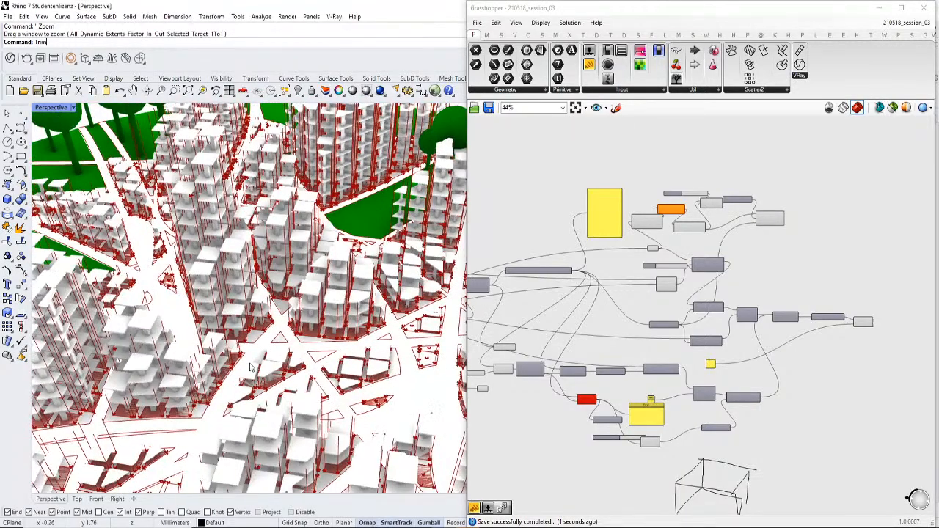
{"action": "scroll", "coordinate": [235, 321], "scroll_direction": "down", "scroll_amount": 3}
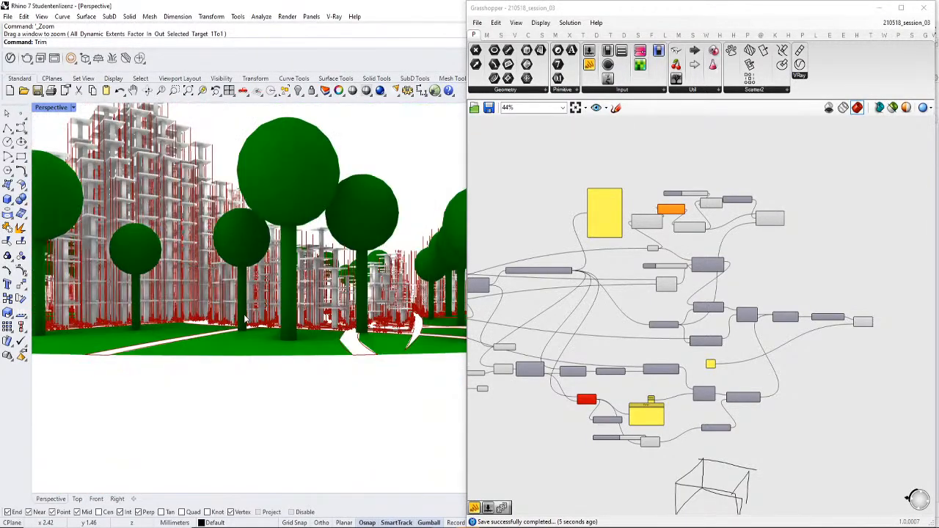
{"action": "scroll", "coordinate": [690, 275], "scroll_direction": "up", "scroll_amount": 5}
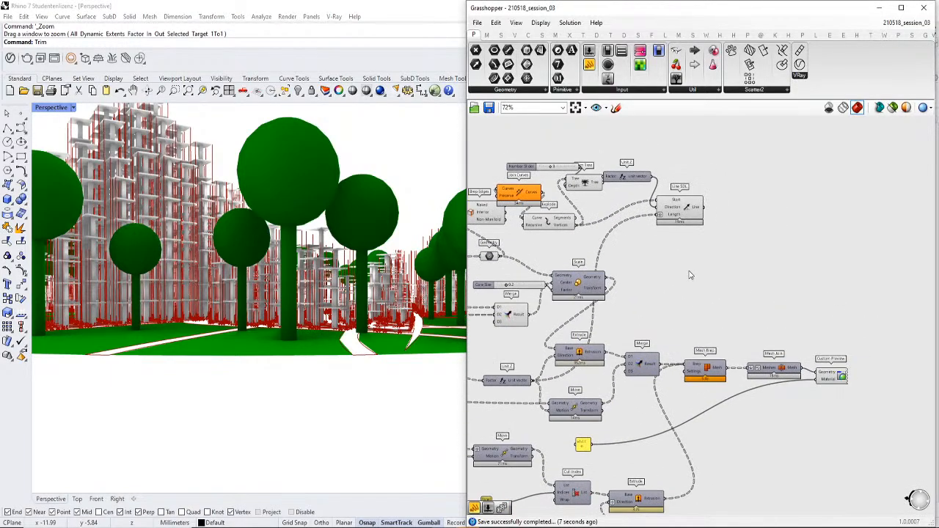
Duplicate the core's Extrude component beside the Scale component and connect the Geometry parameter to the copy's Base.
{"action": "right_click_drag", "start_coordinate": [679, 275], "coordinate": [654, 306]}
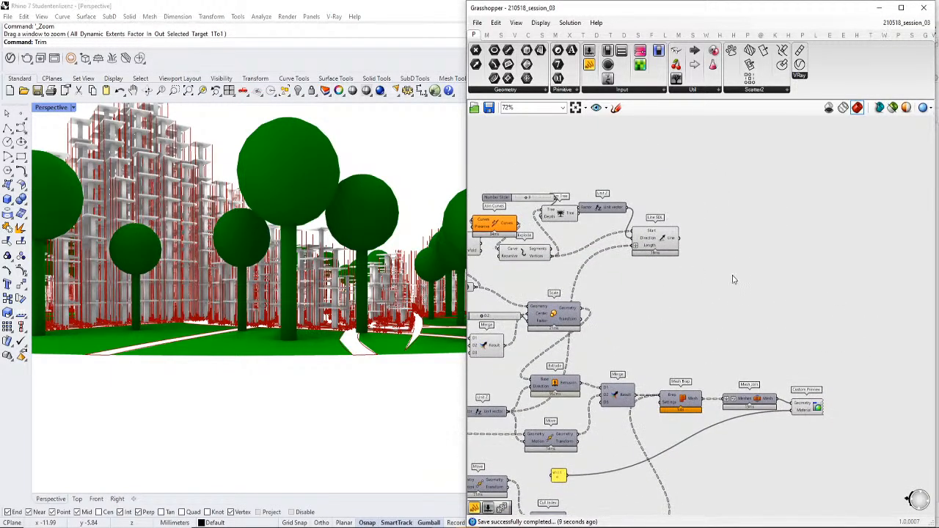
{"action": "right_click_drag", "start_coordinate": [743, 362], "coordinate": [805, 255]}
{"action": "left_click", "coordinate": [608, 283]}
{"action": "key", "text": "ctrl+q"}
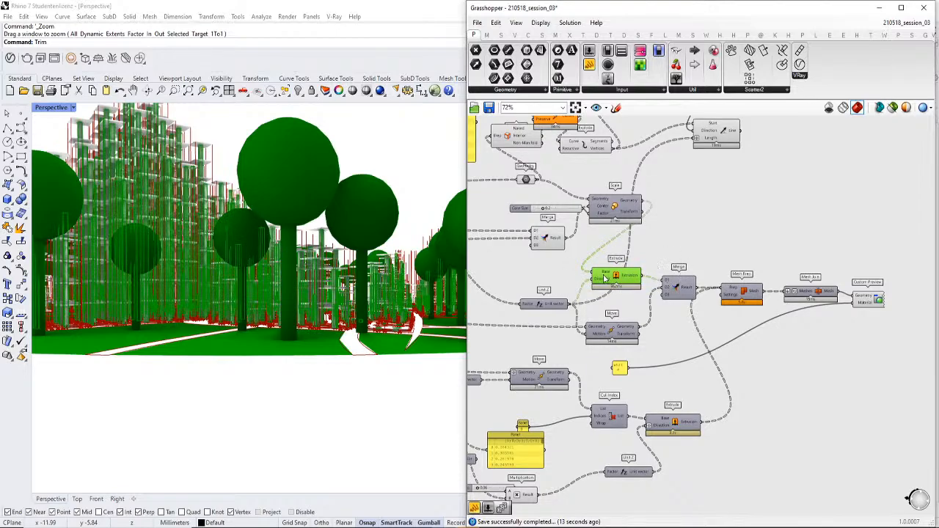
{"action": "right_click_drag", "start_coordinate": [666, 260], "coordinate": [761, 240]}
{"action": "scroll", "coordinate": [727, 254], "scroll_direction": "down", "scroll_amount": 1}
{"action": "mouse_move", "coordinate": [702, 254]}
{"action": "right_mouse_down"}
{"action": "mouse_move", "coordinate": [764, 247]}
{"action": "mouse_move", "coordinate": [797, 276]}
{"action": "right_mouse_up"}
{"action": "scroll", "coordinate": [816, 255], "scroll_direction": "up", "scroll_amount": 2}
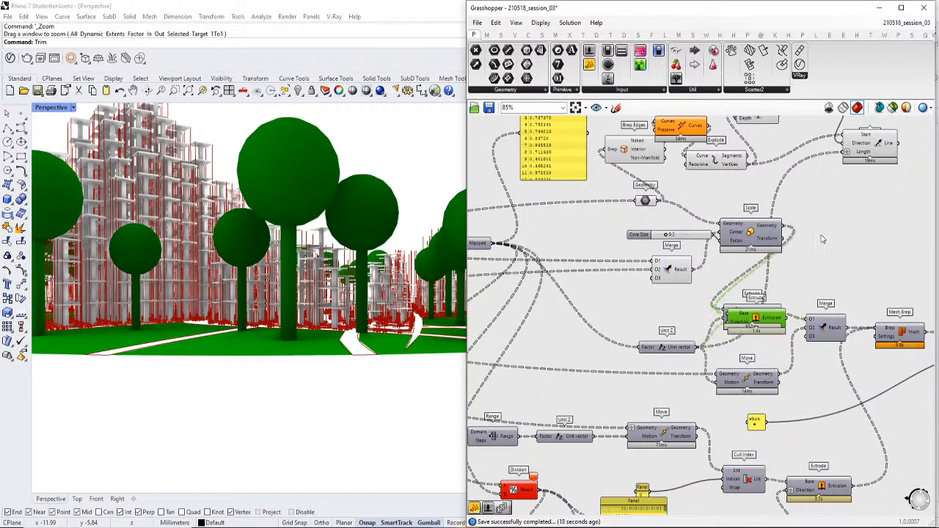
{"action": "key", "text": "ctrl+v"}
{"action": "left_click_drag", "start_coordinate": [660, 204], "coordinate": [853, 229]}
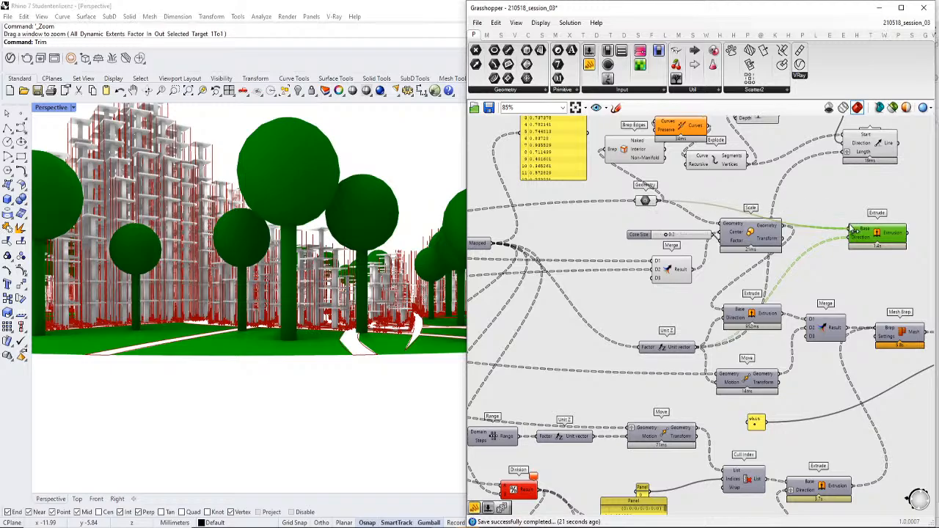
Move the copied Extrude farther from the Scale component and duplicate Scale with its Core Size slider in front of it.
{"action": "right_click_drag", "start_coordinate": [870, 237], "coordinate": [809, 249]}
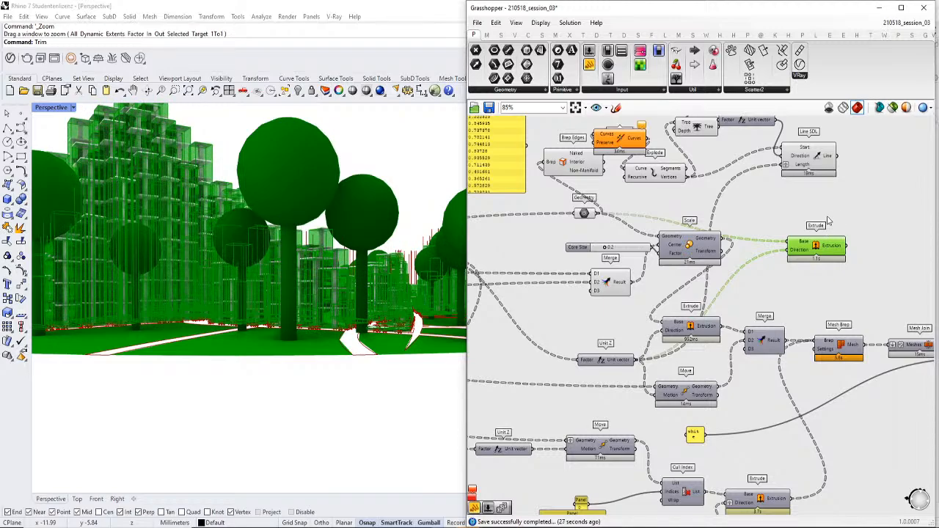
{"action": "left_click", "coordinate": [687, 248]}
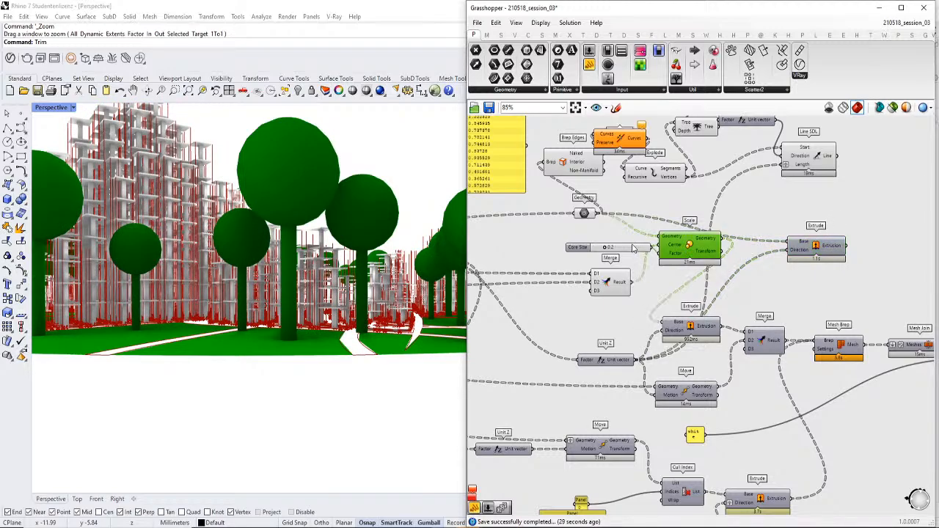
{"action": "left_click", "coordinate": [635, 247], "text": "shift"}
{"action": "right_click_drag", "start_coordinate": [724, 250], "coordinate": [615, 273]}
{"action": "left_click_drag", "start_coordinate": [732, 271], "coordinate": [869, 251]}
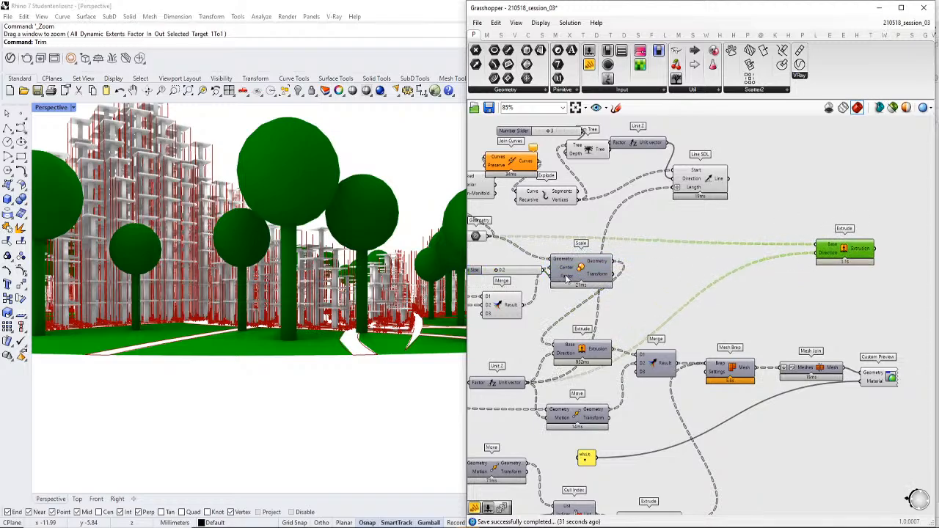
{"action": "left_click", "coordinate": [558, 276]}
{"action": "left_click", "coordinate": [508, 274], "text": "shift"}
{"action": "left_click_drag", "start_coordinate": [600, 270], "coordinate": [784, 278], "text": "alt"}
Give the duplicated Core Size slider two decimal digits and set its value to 0.97.
{"action": "scroll", "coordinate": [784, 277], "scroll_direction": "up", "scroll_amount": 3}
{"action": "left_click", "coordinate": [670, 291]}
{"action": "left_click_drag", "start_coordinate": [647, 282], "coordinate": [637, 288]}
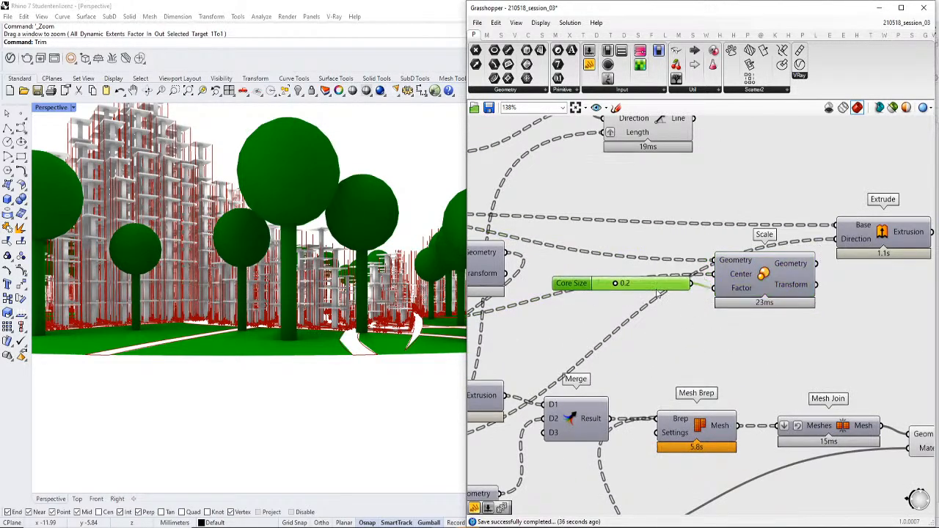
{"action": "double_click", "coordinate": [555, 286]}
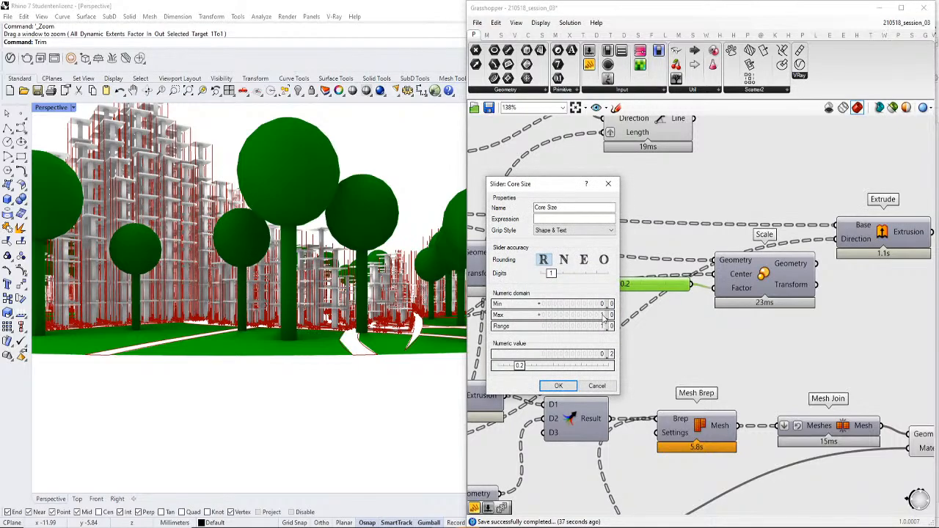
{"action": "left_click_drag", "start_coordinate": [520, 365], "coordinate": [601, 368]}
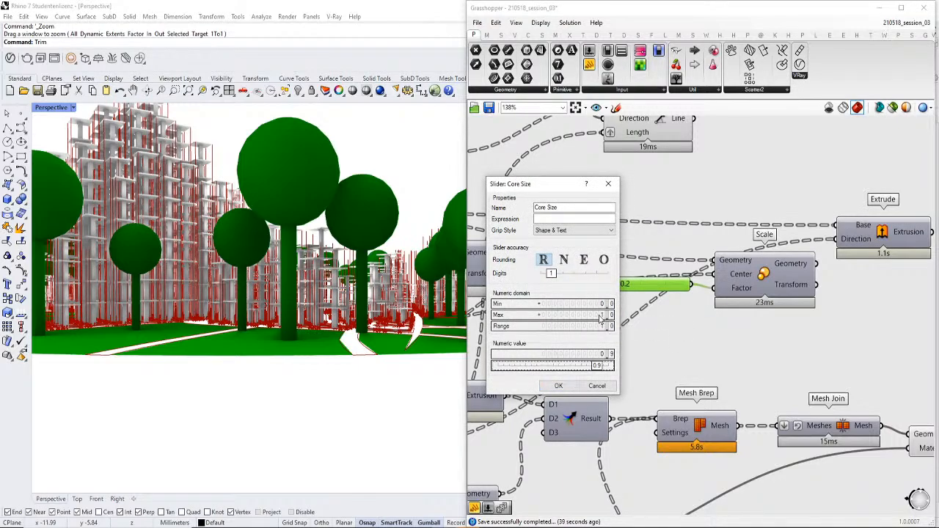
{"action": "left_click_drag", "start_coordinate": [551, 273], "coordinate": [558, 276]}
{"action": "left_click", "coordinate": [603, 367]}
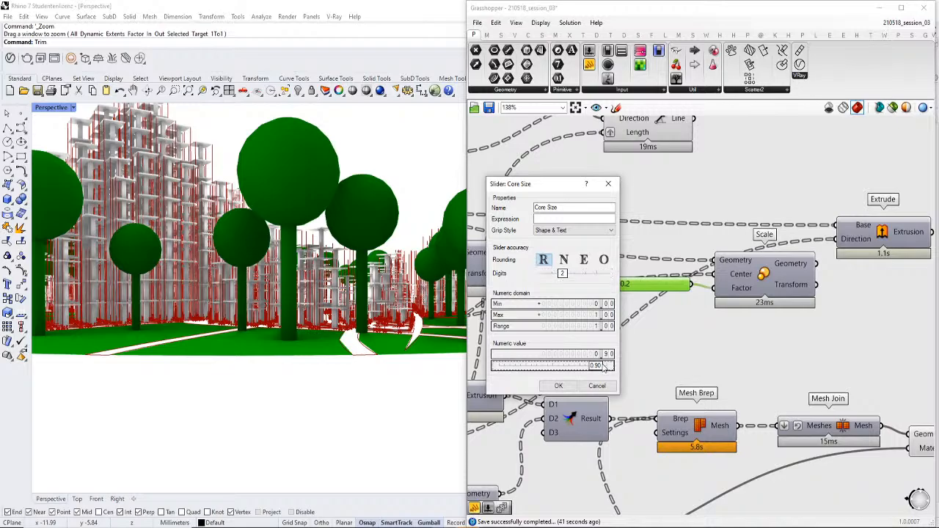
{"action": "left_click", "coordinate": [558, 386]}
{"action": "left_click", "coordinate": [560, 285]}
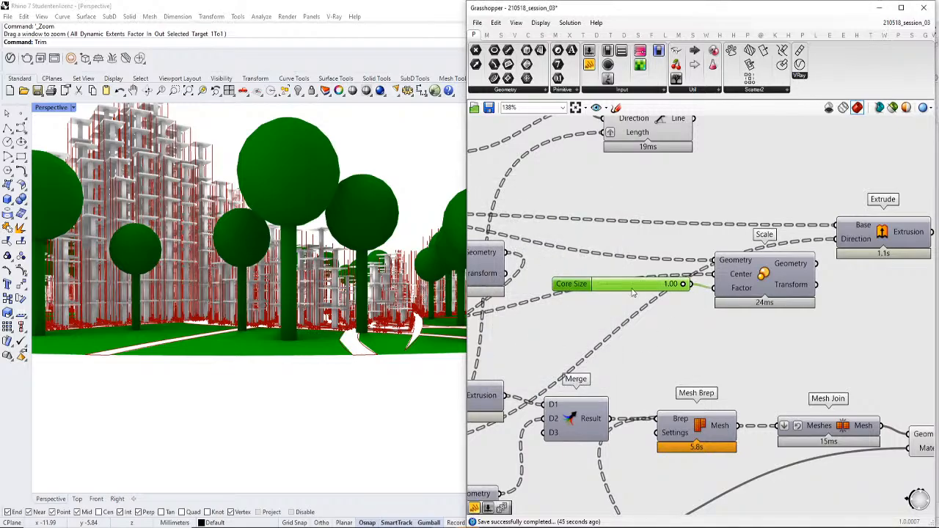
{"action": "scroll", "coordinate": [682, 286], "scroll_direction": "up", "scroll_amount": 2}
{"action": "left_click_drag", "start_coordinate": [682, 286], "coordinate": [680, 286]}
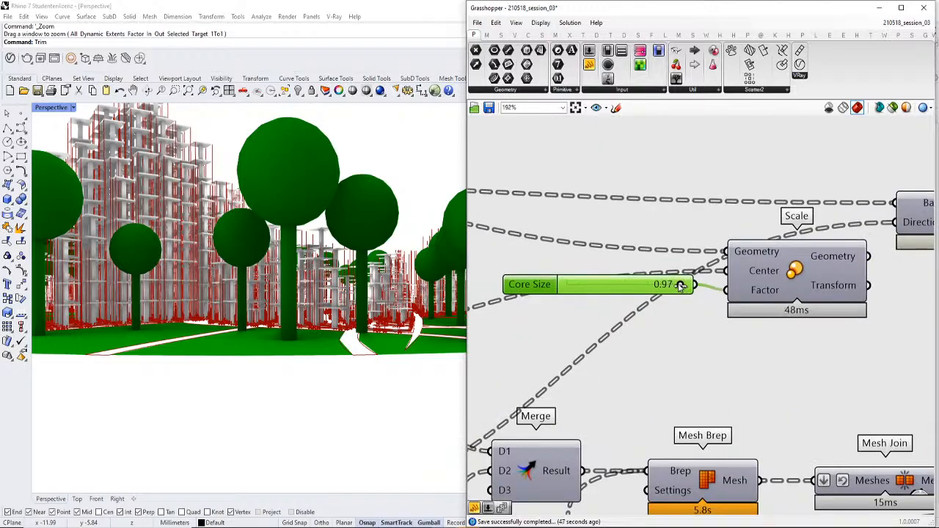
Connect the duplicated Scale component's Geometry output to the new Extrude's Base, replacing the unscaled input.
{"action": "scroll", "coordinate": [859, 251], "scroll_direction": "down", "scroll_amount": 2}
{"action": "right_click_drag", "start_coordinate": [859, 250], "coordinate": [747, 282]}
{"action": "left_click_drag", "start_coordinate": [745, 291], "coordinate": [766, 253]}
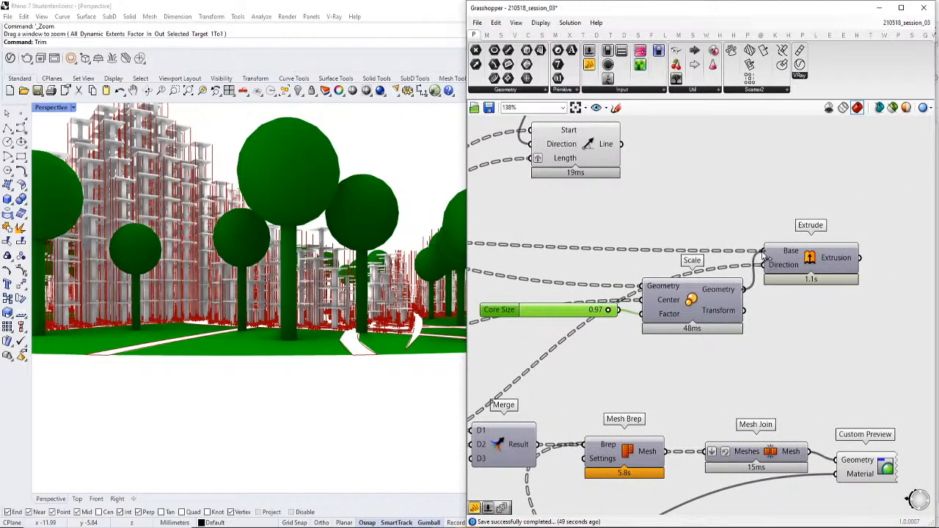
{"action": "left_click", "coordinate": [820, 263]}
Duplicate the Custom Preview component and place the copy near the new Extrude component.
{"action": "scroll", "coordinate": [820, 263], "scroll_direction": "down", "scroll_amount": 1}
{"action": "left_click", "coordinate": [817, 439]}
{"action": "key", "text": "ctrl+c"}
{"action": "key", "text": "ctrl+v"}
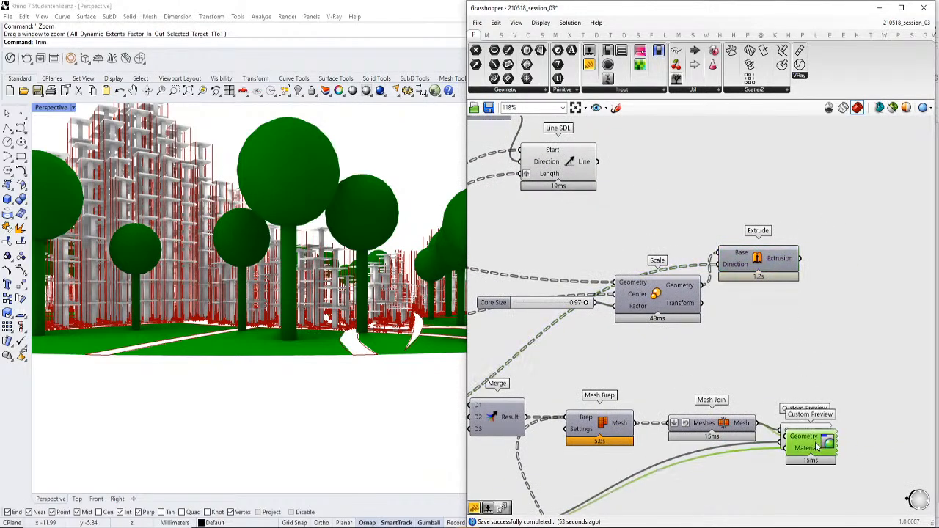
{"action": "left_click_drag", "start_coordinate": [816, 443], "coordinate": [882, 319]}
{"action": "left_click", "coordinate": [734, 377]}
{"action": "double_click", "coordinate": [734, 376]}
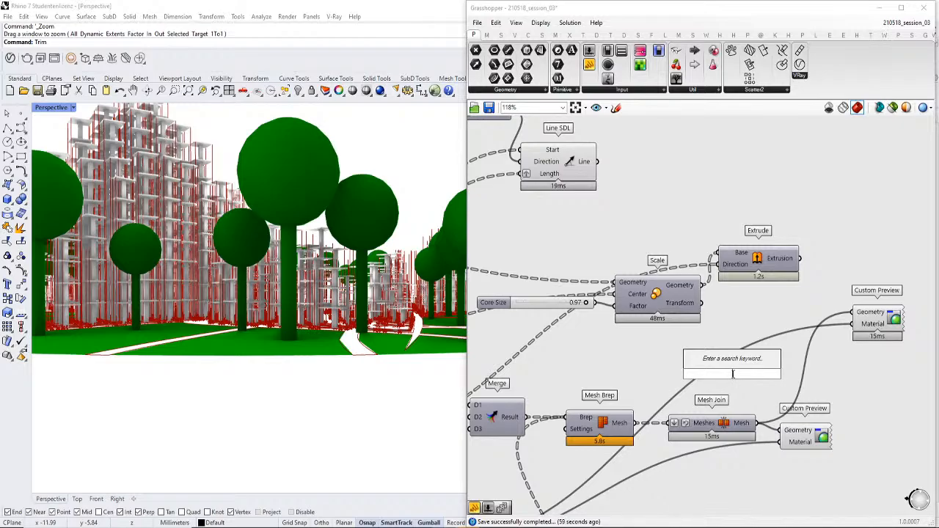
{"action": "type", "text": "color"}
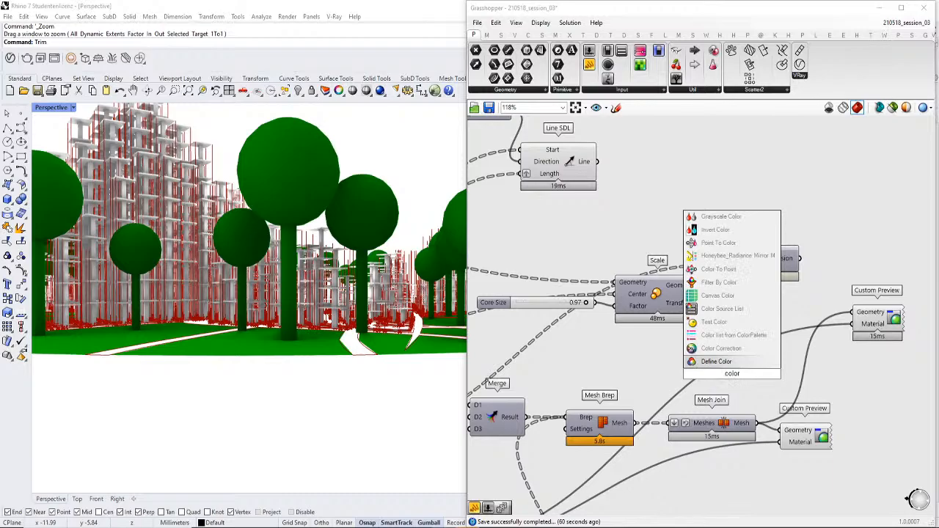
{"action": "type", "text": " picker"}
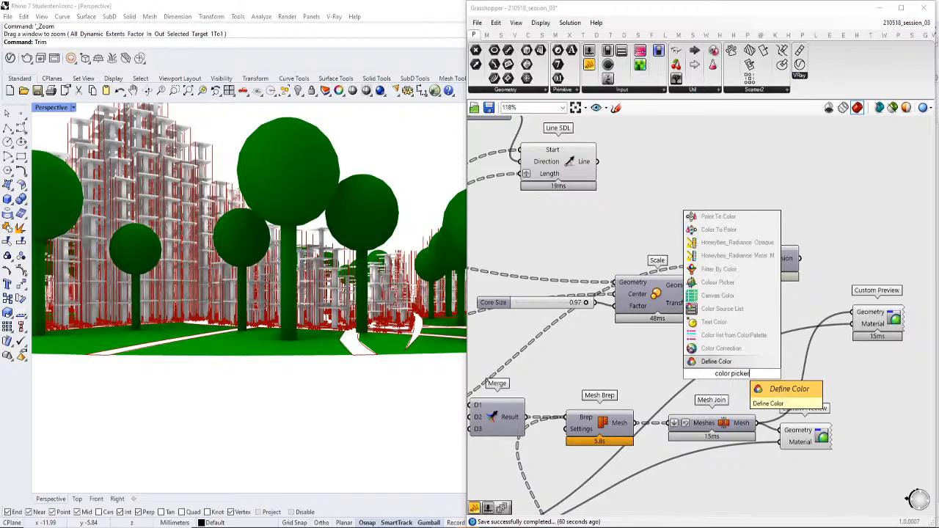
{"action": "key", "text": "Escape"}
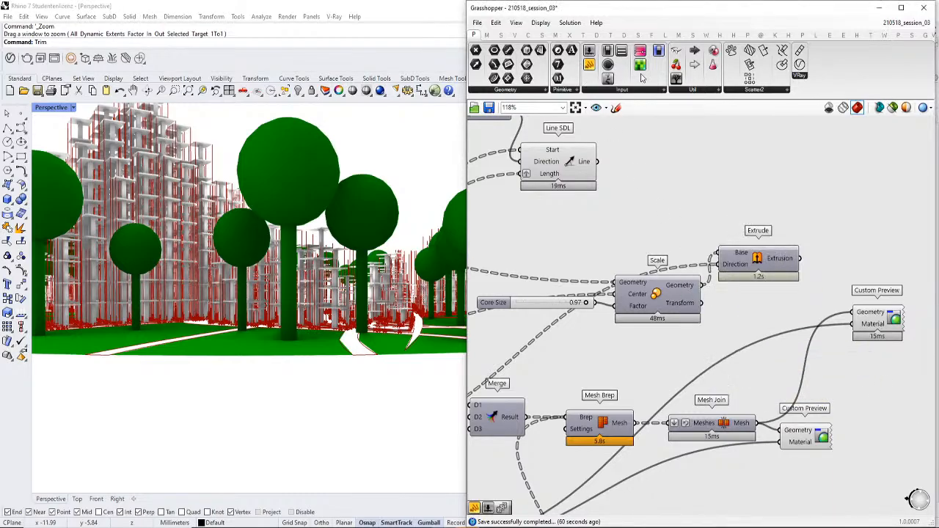
{"action": "left_click", "coordinate": [490, 35]}
{"action": "left_click", "coordinate": [474, 36]}
{"action": "double_click", "coordinate": [747, 210]}
{"action": "type", "text": "color"}
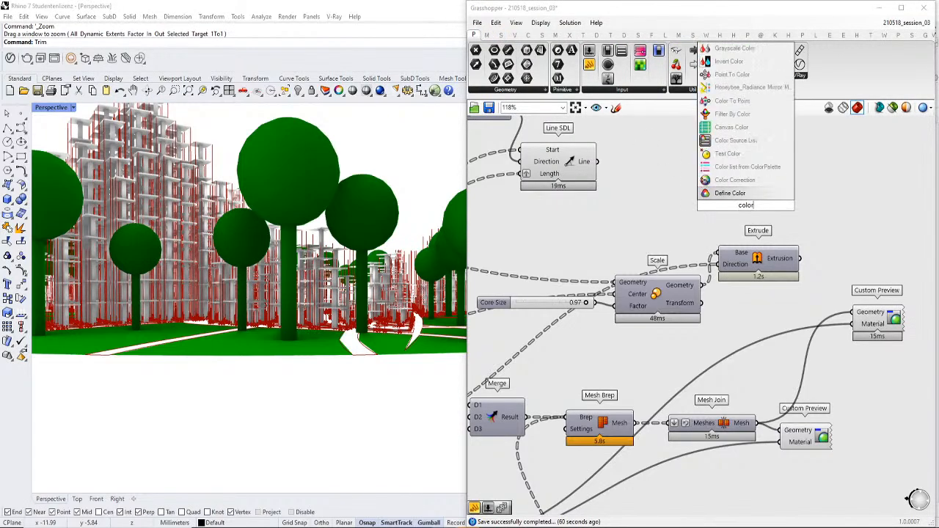
{"action": "type", "text": " picker"}
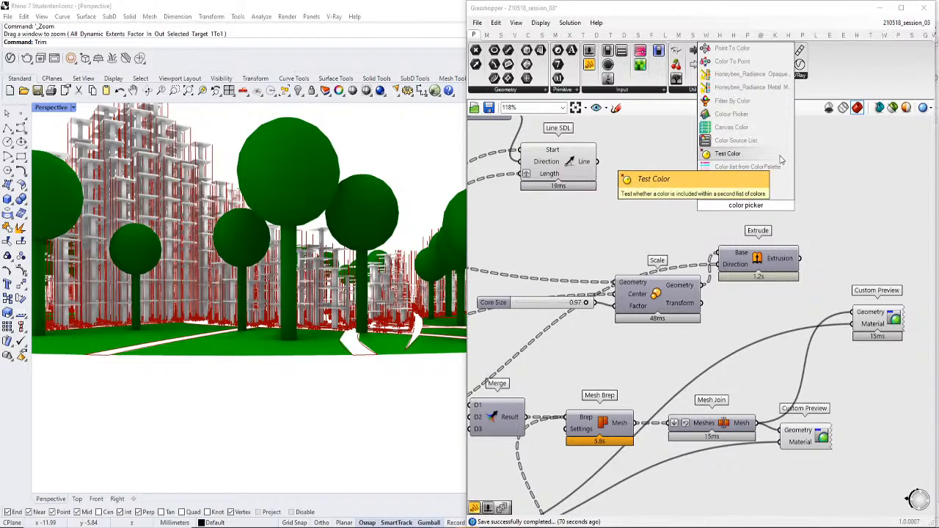
{"action": "left_click", "coordinate": [732, 127]}
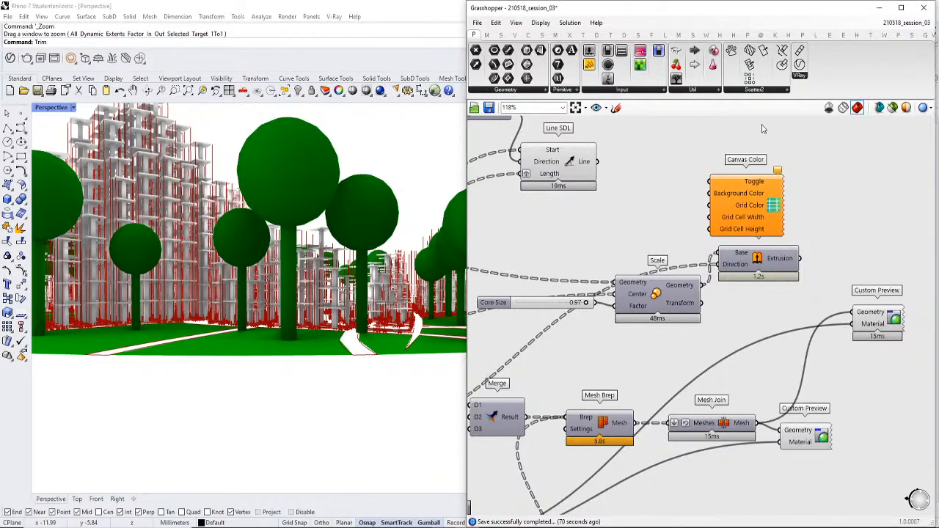
{"action": "key", "text": "Delete"}
Add a Colour Picker and set a muted blue with hue 200°, saturation 36 and value 73.
{"action": "double_click", "coordinate": [756, 207]}
{"action": "type", "text": "color pi"}
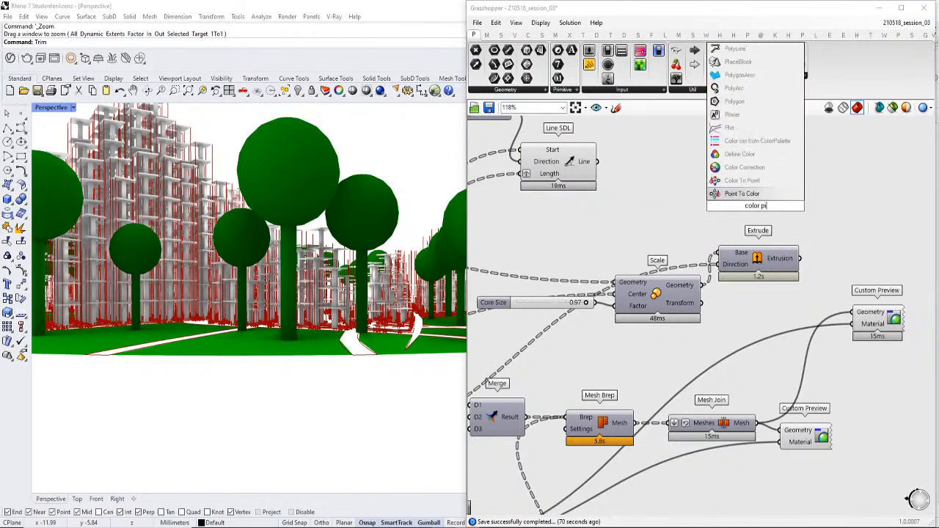
{"action": "type", "text": "cker"}
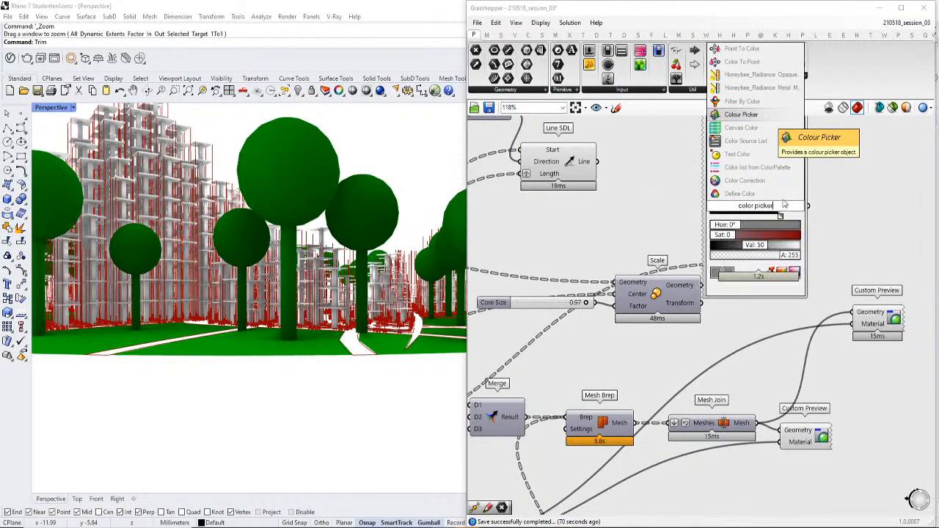
{"action": "key", "text": "Return"}
{"action": "left_click", "coordinate": [743, 160]}
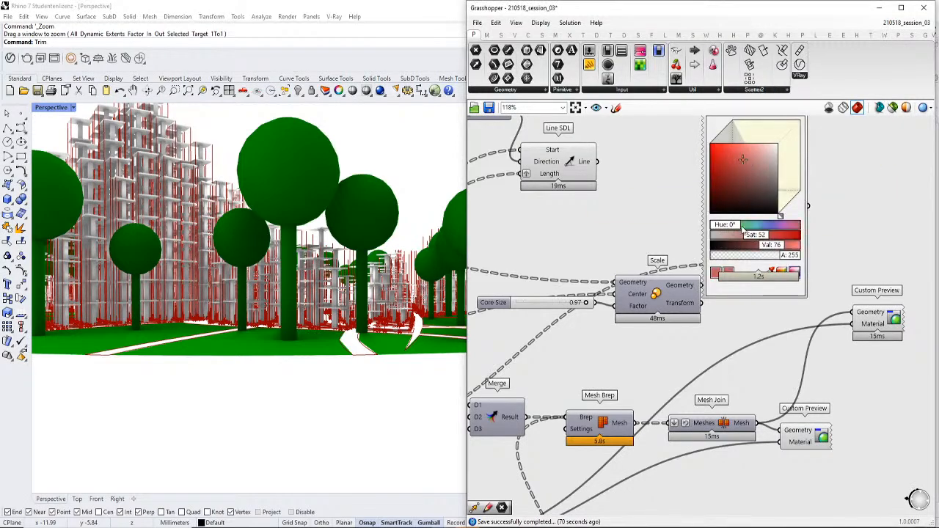
{"action": "left_click_drag", "start_coordinate": [744, 227], "coordinate": [782, 222]}
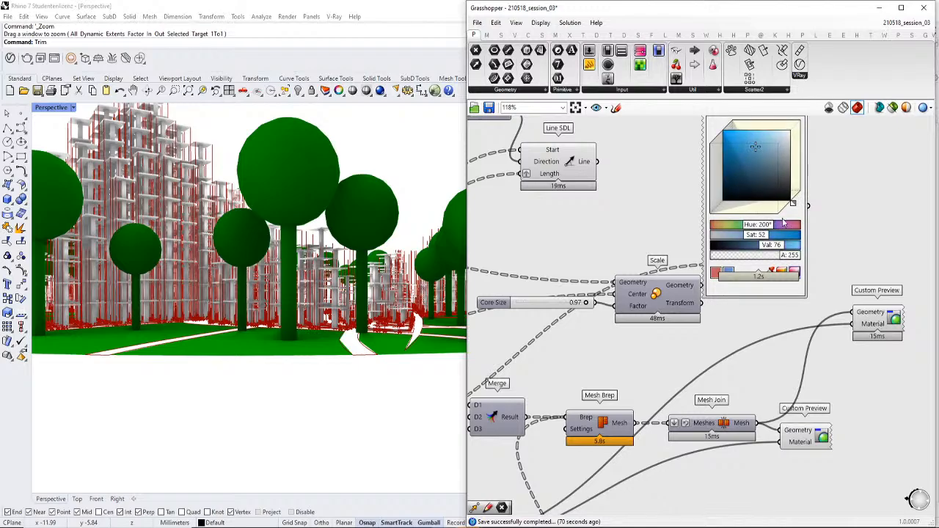
{"action": "left_click", "coordinate": [743, 236]}
{"action": "left_click", "coordinate": [777, 245]}
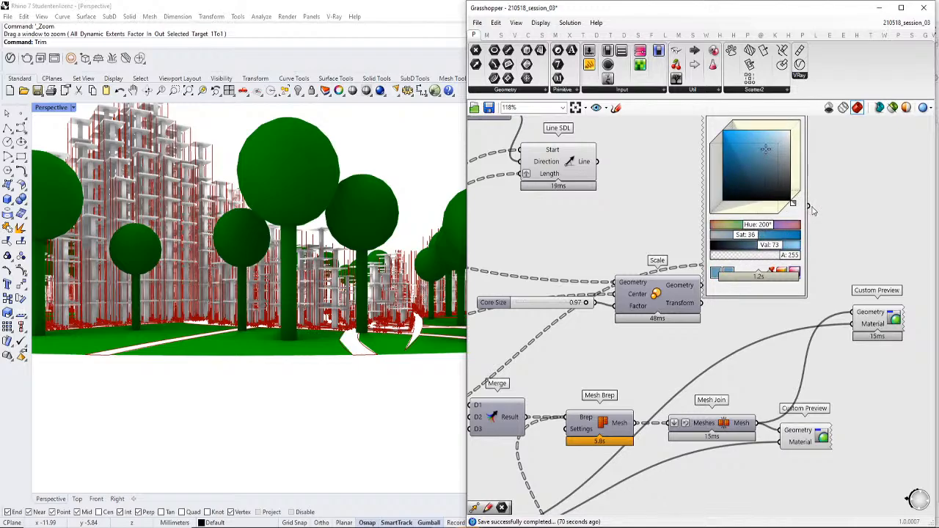
Connect the Colour Picker to the new Custom Preview's Material and set the colour's alpha to 223.
{"action": "left_click_drag", "start_coordinate": [808, 206], "coordinate": [853, 324]}
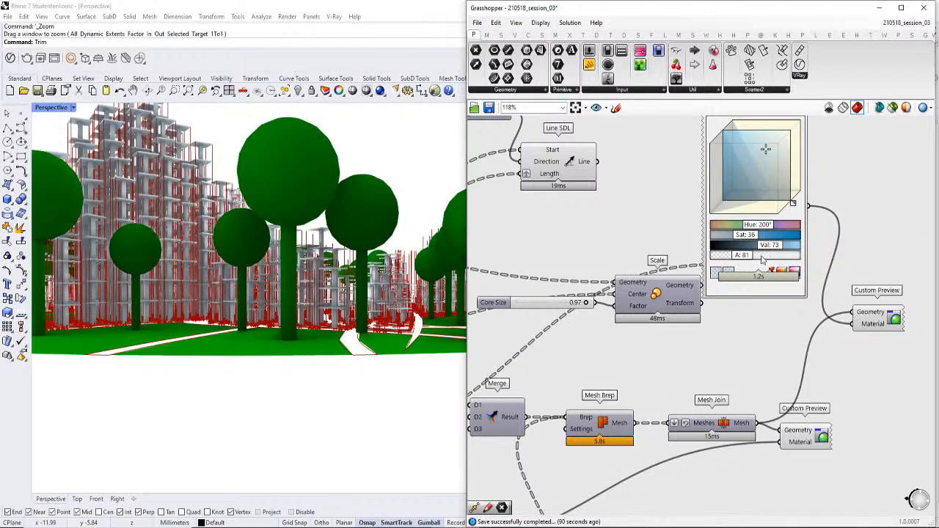
{"action": "left_click", "coordinate": [783, 256]}
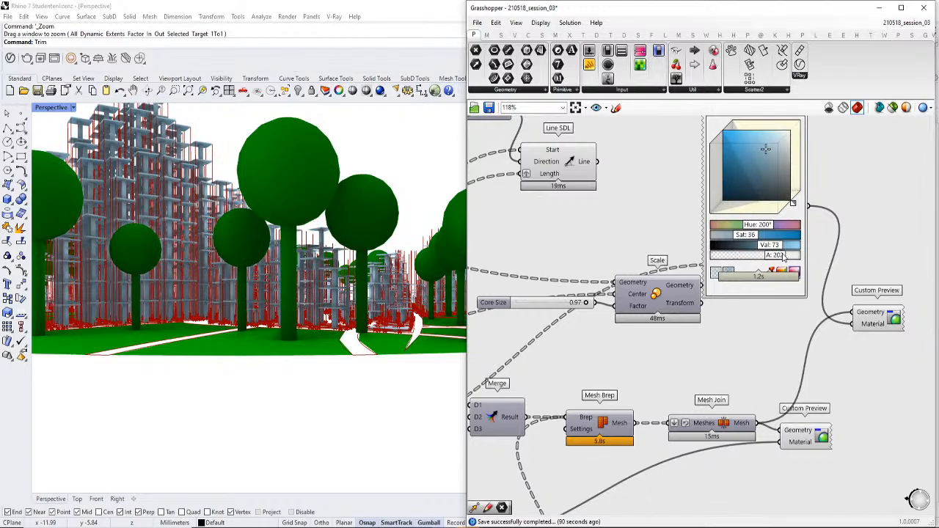
{"action": "left_click_drag", "start_coordinate": [783, 256], "coordinate": [790, 256]}
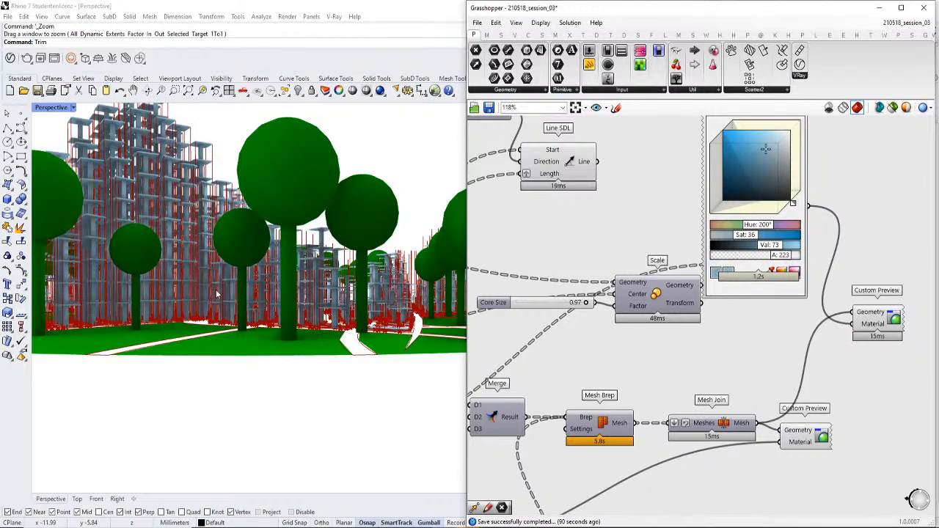
Duplicate the Mesh Brep and Mesh Join pair and connect the 0.97 Scale's Geometry output to the copy's Brep input.
{"action": "right_click_drag", "start_coordinate": [216, 291], "coordinate": [252, 303]}
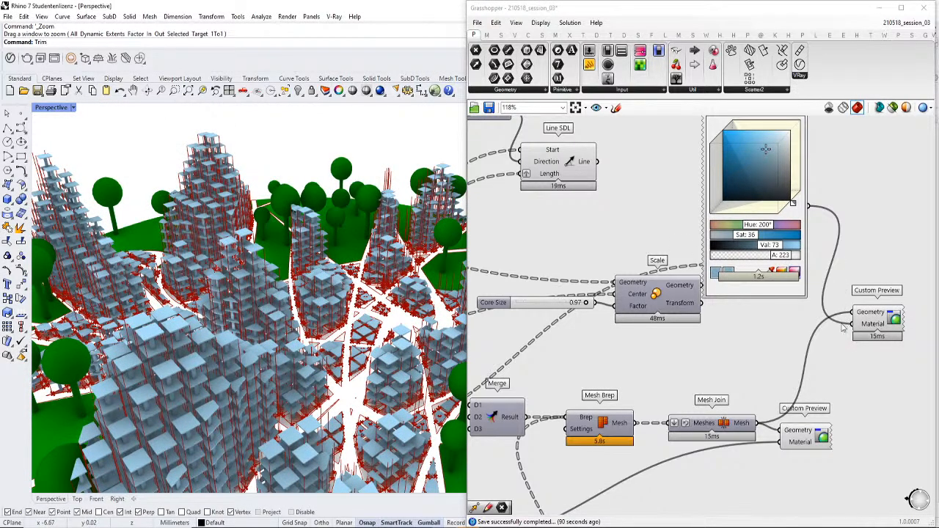
{"action": "left_click", "coordinate": [868, 324]}
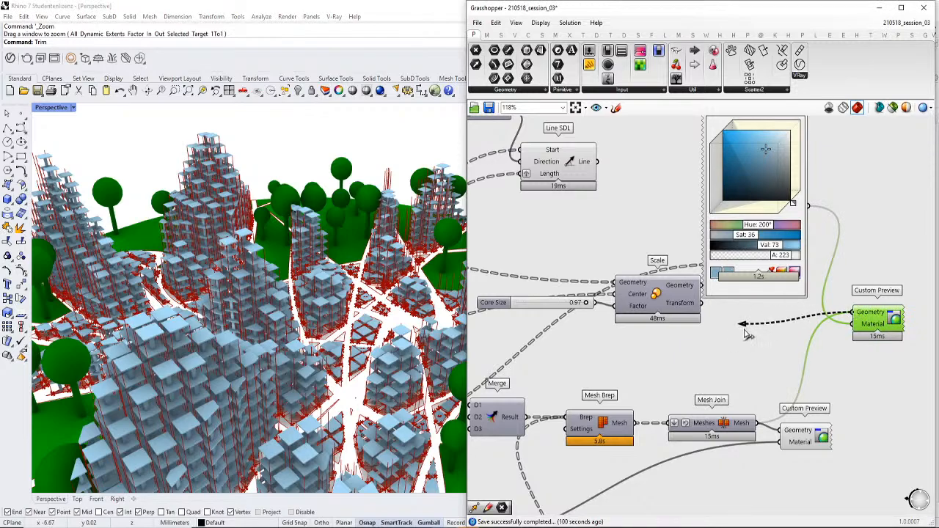
{"action": "left_click", "coordinate": [616, 424]}
{"action": "left_click", "coordinate": [727, 429], "text": "shift"}
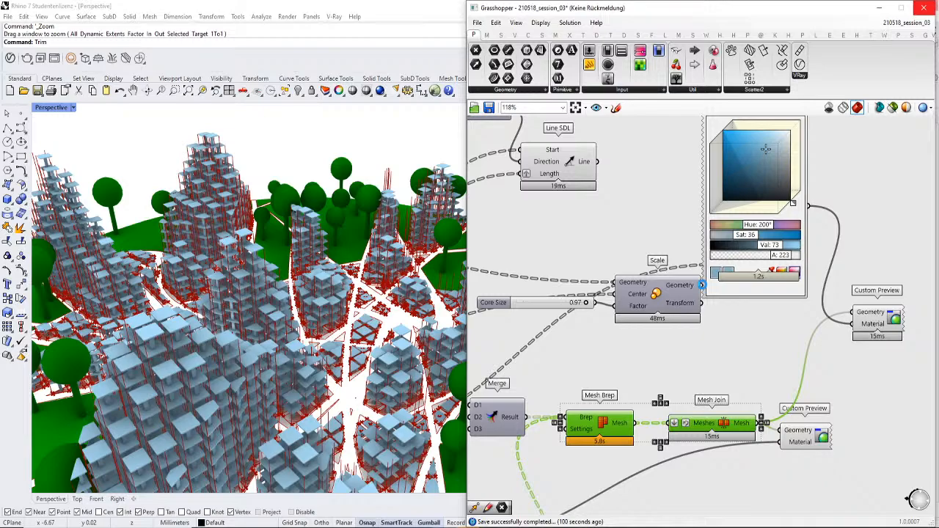
{"action": "left_click_drag", "start_coordinate": [701, 285], "coordinate": [687, 366]}
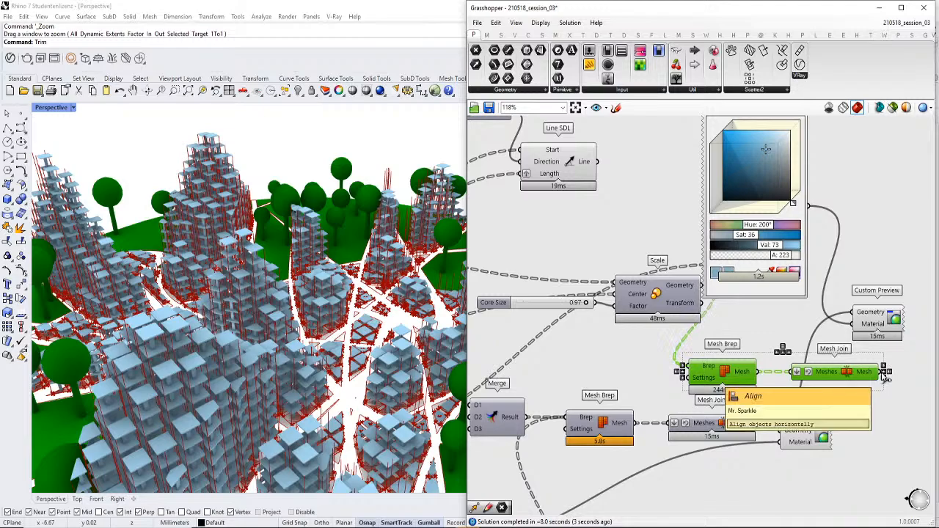
Connect the copied Mesh Join's Mesh output to the blue Custom Preview's Geometry, replacing the existing input.
{"action": "left_click_drag", "start_coordinate": [886, 372], "coordinate": [853, 312]}
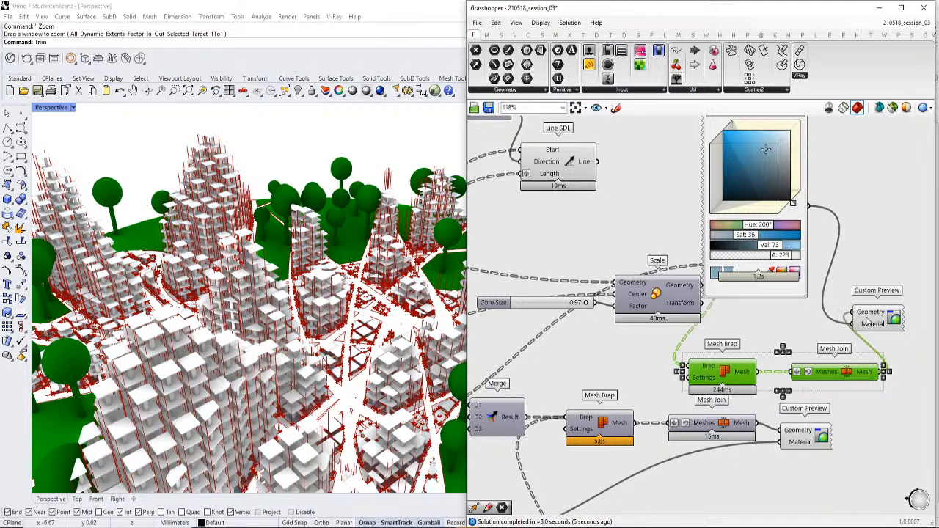
{"action": "right_click_drag", "start_coordinate": [834, 309], "coordinate": [781, 296]}
{"action": "left_click", "coordinate": [819, 308]}
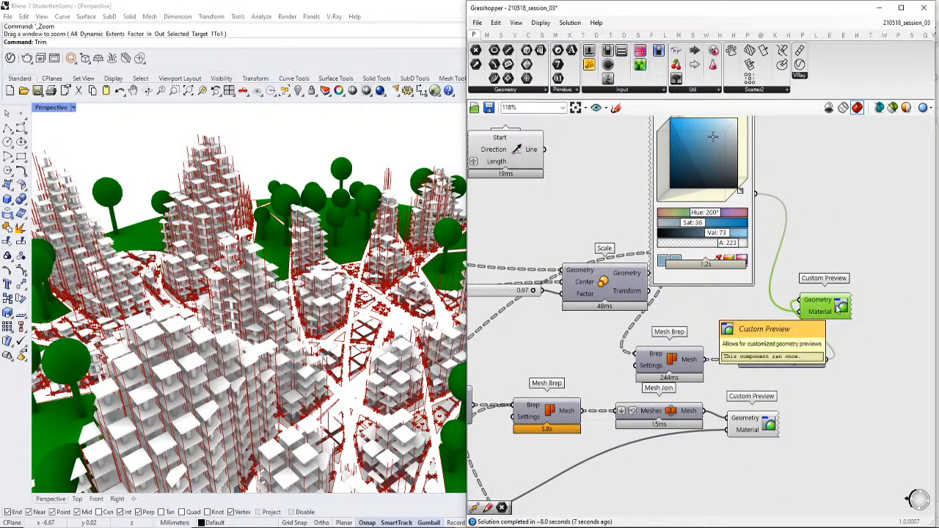
{"action": "left_click", "coordinate": [827, 259]}
{"action": "right_click_drag", "start_coordinate": [828, 274], "coordinate": [803, 271]}
Move the 0.97 Scale component closer to its Core Size slider, clear of the Colour Picker.
{"action": "left_click", "coordinate": [590, 281]}
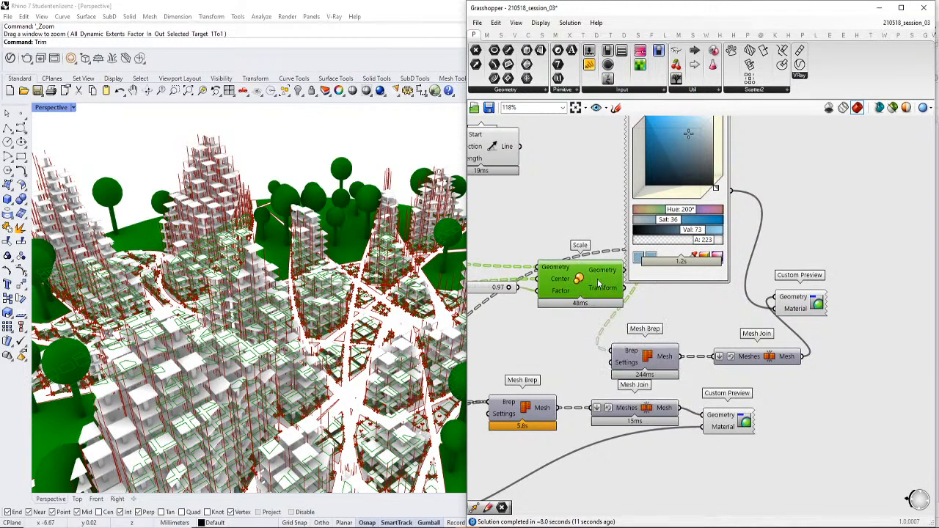
{"action": "scroll", "coordinate": [720, 284], "scroll_direction": "down", "scroll_amount": 2}
{"action": "right_click_drag", "start_coordinate": [720, 283], "coordinate": [754, 273]}
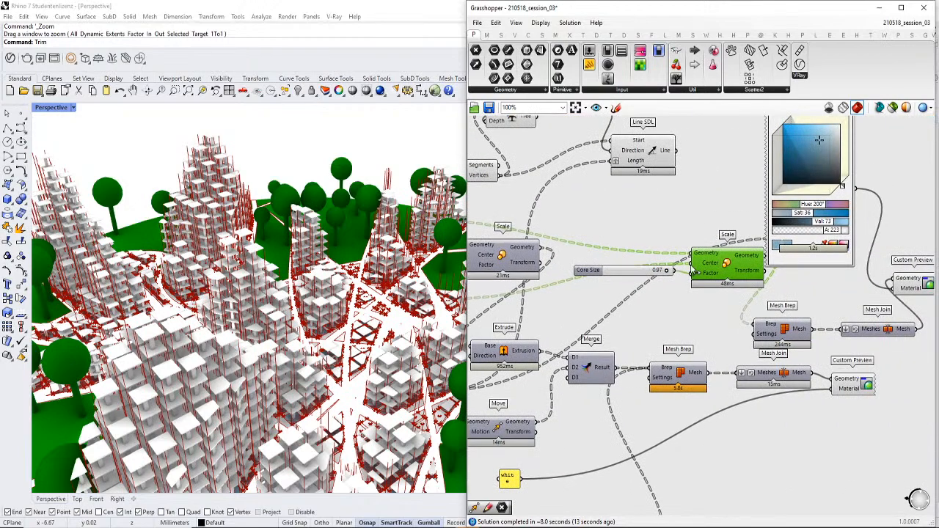
{"action": "left_click_drag", "start_coordinate": [727, 272], "coordinate": [691, 270]}
Duplicate the Extrude component, feed its Base from the 0.97 Scale's Geometry and connect its Extrusion to the copied Mesh Brep.
{"action": "left_click", "coordinate": [530, 356]}
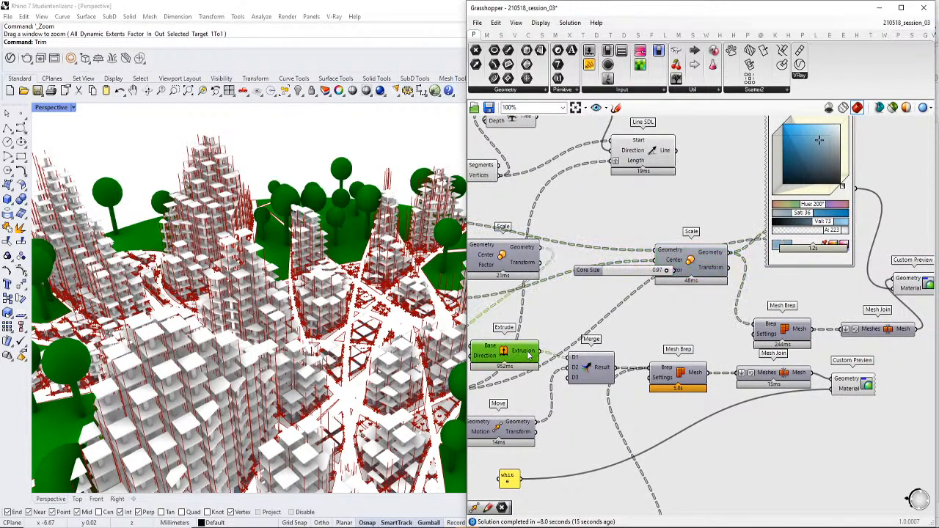
{"action": "key", "text": "ctrl+c"}
{"action": "key", "text": "ctrl+v"}
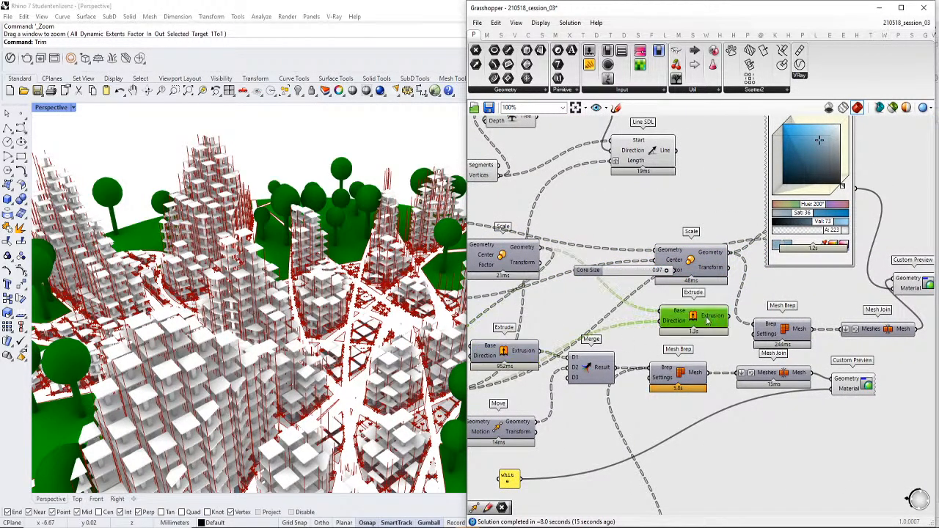
{"action": "left_click_drag", "start_coordinate": [731, 260], "coordinate": [663, 320]}
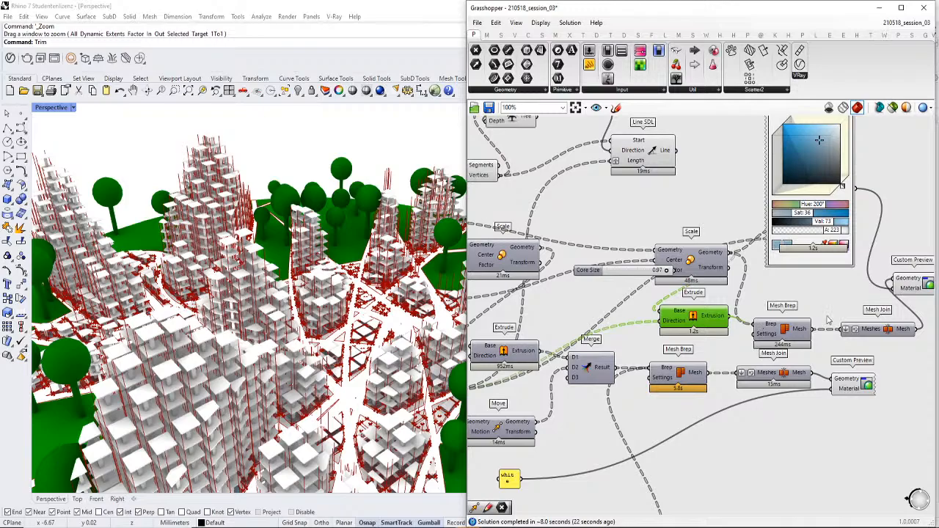
{"action": "right_click_drag", "start_coordinate": [828, 320], "coordinate": [726, 296]}
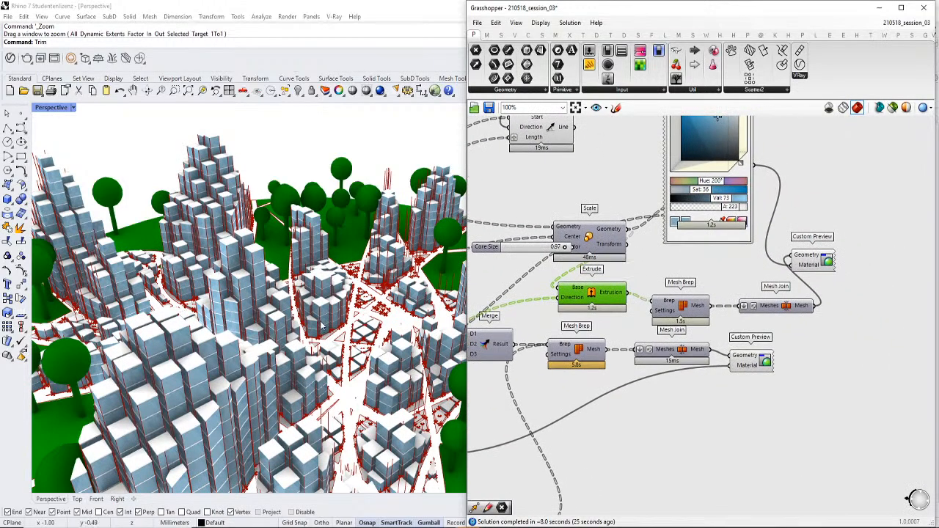
Examine the blue facade volumes and floor slabs on the towers up close, from street level and from above.
{"action": "right_click_drag", "start_coordinate": [321, 328], "coordinate": [369, 305]}
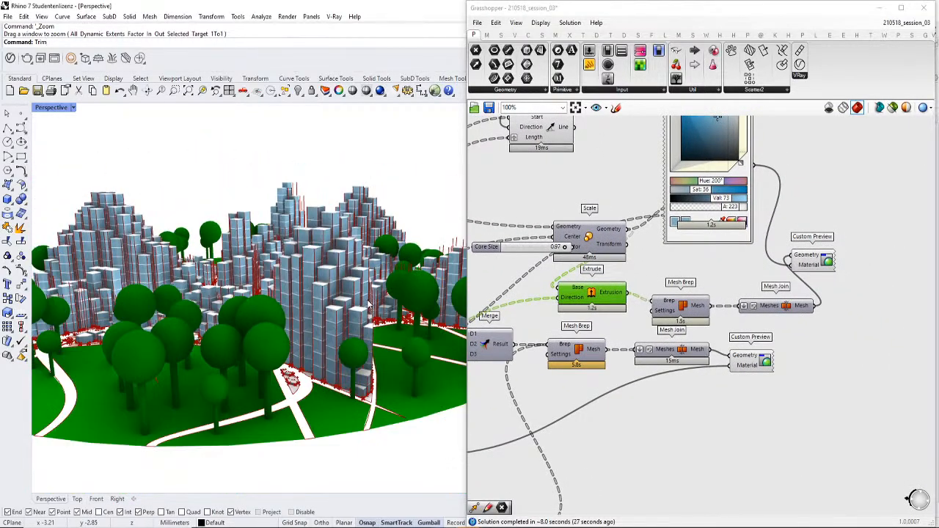
{"action": "scroll", "coordinate": [352, 304], "scroll_direction": "up", "scroll_amount": 6}
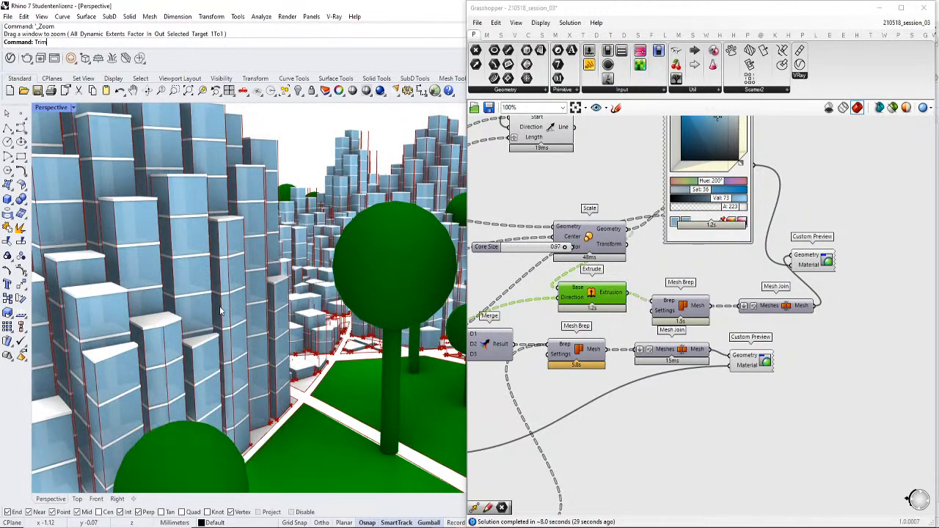
{"action": "scroll", "coordinate": [235, 297], "scroll_direction": "up", "scroll_amount": 3}
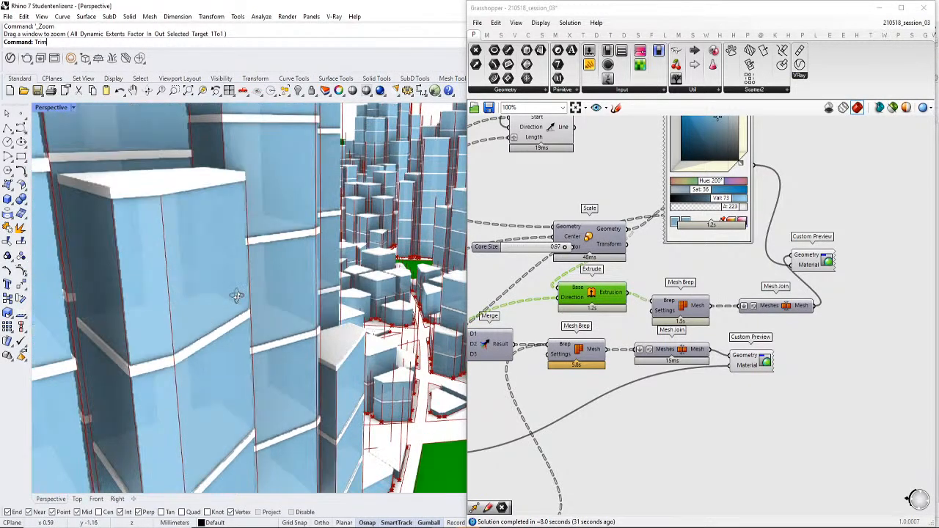
{"action": "scroll", "coordinate": [237, 295], "scroll_direction": "down", "scroll_amount": 7}
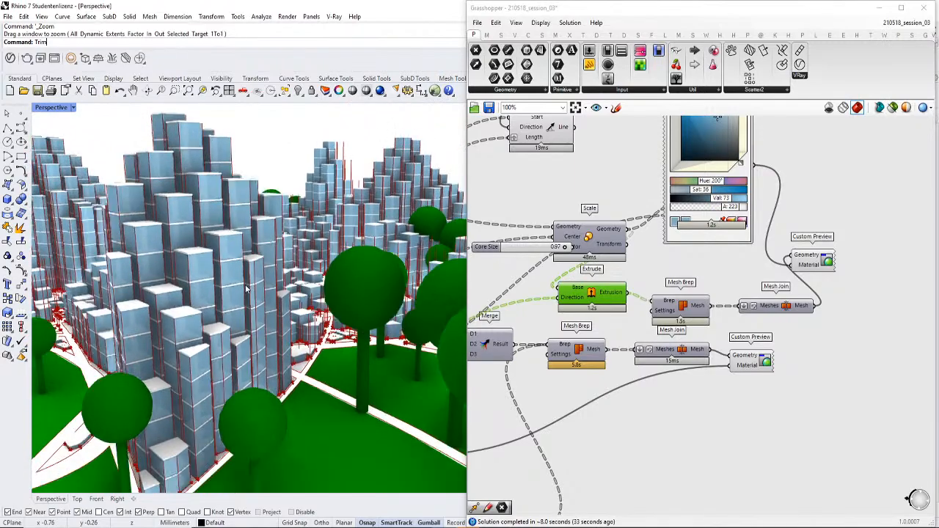
{"action": "scroll", "coordinate": [246, 289], "scroll_direction": "up", "scroll_amount": 5}
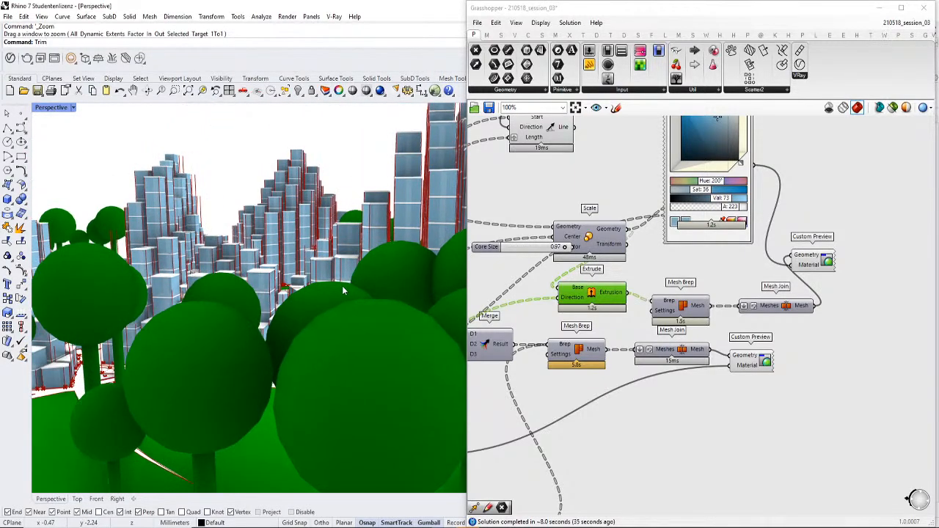
{"action": "scroll", "coordinate": [343, 291], "scroll_direction": "down", "scroll_amount": 8}
{"action": "scroll", "coordinate": [220, 335], "scroll_direction": "up", "scroll_amount": 3}
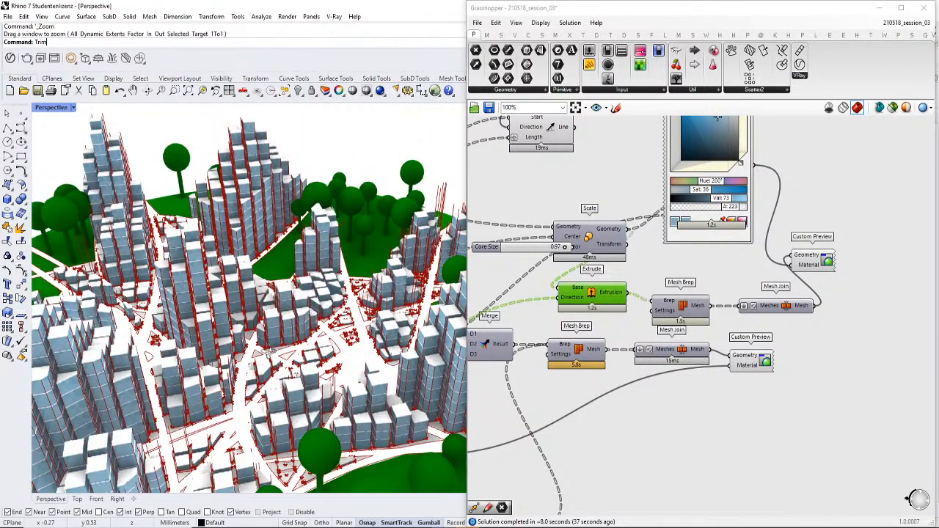
{"action": "scroll", "coordinate": [364, 223], "scroll_direction": "up", "scroll_amount": 4}
{"action": "scroll", "coordinate": [728, 223], "scroll_direction": "down", "scroll_amount": 2}
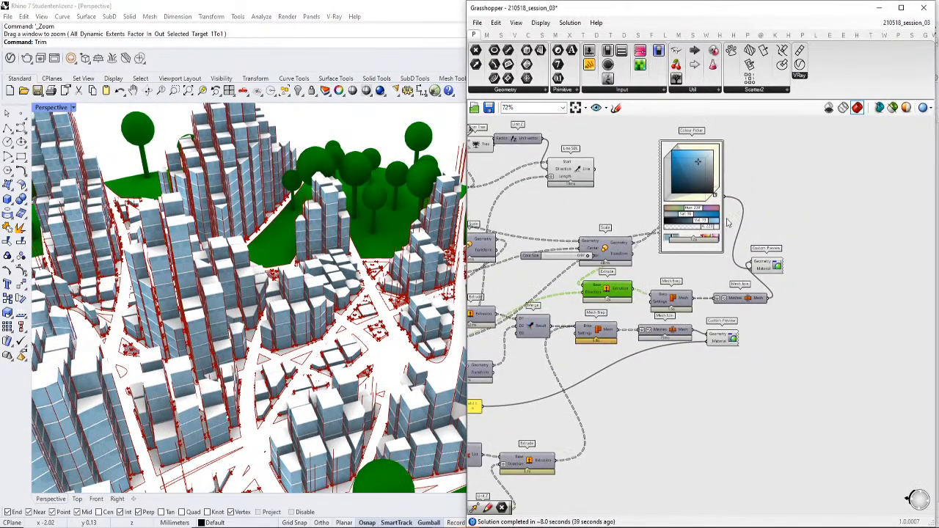
Spread out the two Custom Preview components and the lower Mesh Join and Mesh Brep further along the canvas.
{"action": "left_click_drag", "start_coordinate": [772, 267], "coordinate": [814, 250]}
{"action": "left_click", "coordinate": [727, 339]}
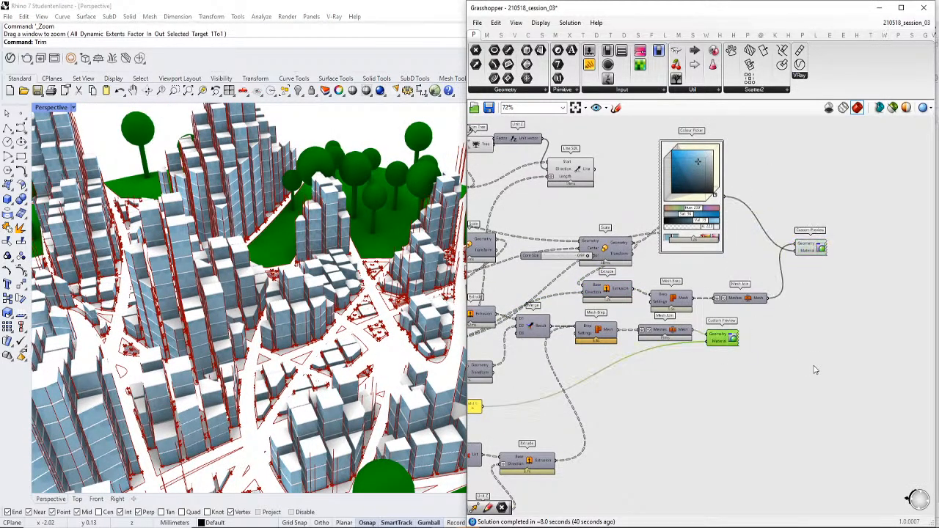
{"action": "left_click_drag", "start_coordinate": [720, 339], "coordinate": [814, 367]}
{"action": "right_click_drag", "start_coordinate": [729, 344], "coordinate": [803, 329]}
{"action": "left_click_drag", "start_coordinate": [733, 320], "coordinate": [830, 350]}
{"action": "left_click", "coordinate": [667, 318]}
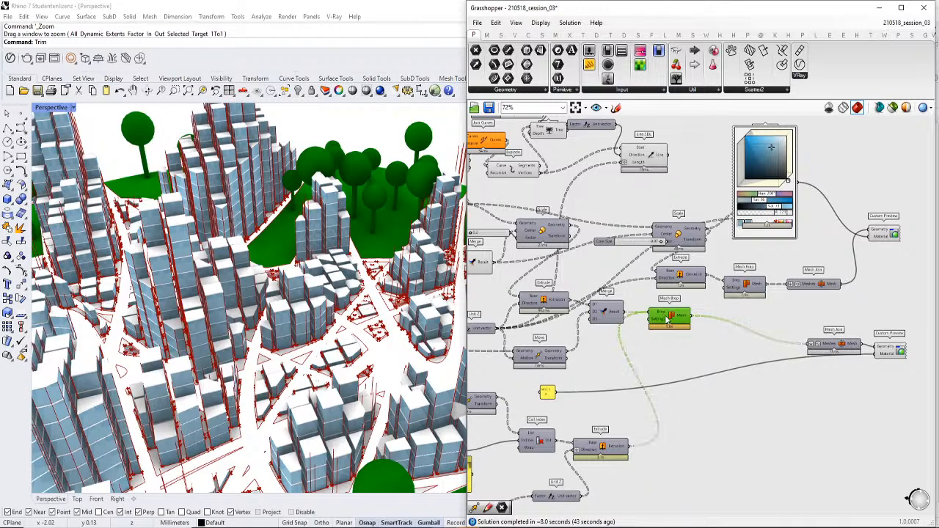
{"action": "left_click_drag", "start_coordinate": [666, 320], "coordinate": [764, 353]}
Move the Merge, its Extrude and Move inputs, and the Cull Index's Extrude closer to the lower Mesh Brep.
{"action": "left_click_drag", "start_coordinate": [606, 316], "coordinate": [688, 344]}
{"action": "right_click_drag", "start_coordinate": [643, 340], "coordinate": [684, 336]}
{"action": "left_click_drag", "start_coordinate": [597, 303], "coordinate": [669, 318]}
{"action": "left_click_drag", "start_coordinate": [598, 352], "coordinate": [691, 356]}
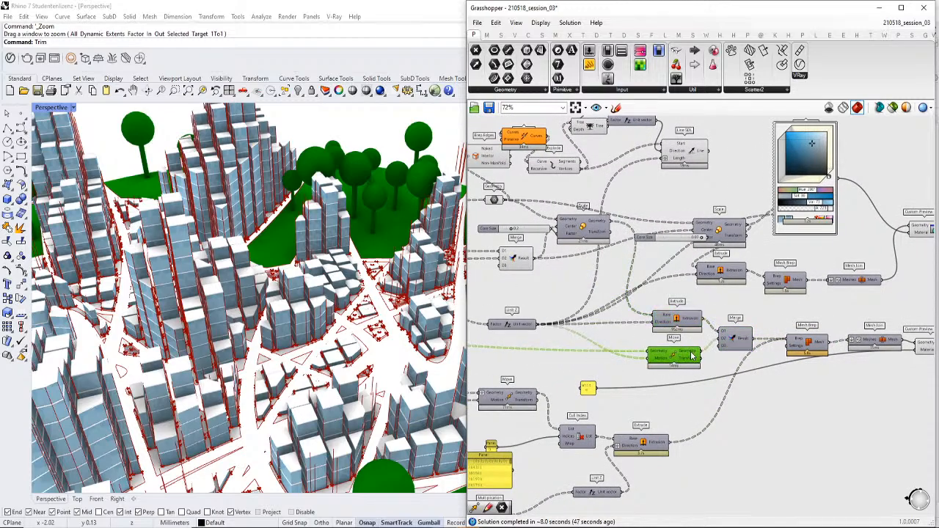
{"action": "right_click_drag", "start_coordinate": [692, 356], "coordinate": [716, 321]}
{"action": "left_click_drag", "start_coordinate": [666, 409], "coordinate": [712, 359]}
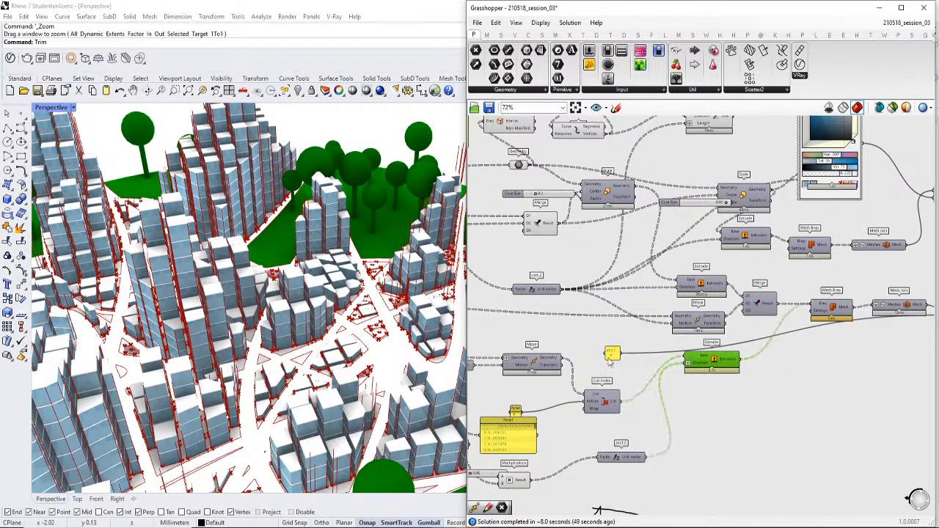
Move the white material panel next to the lower Custom Preview it feeds.
{"action": "left_click", "coordinate": [609, 359]}
{"action": "scroll", "coordinate": [611, 358], "scroll_direction": "down", "scroll_amount": 2}
{"action": "left_click_drag", "start_coordinate": [611, 359], "coordinate": [817, 338]}
Turn off the preview of the Line SDL component.
{"action": "right_click_drag", "start_coordinate": [339, 330], "coordinate": [202, 332]}
{"action": "scroll", "coordinate": [815, 282], "scroll_direction": "up", "scroll_amount": 2}
{"action": "right_click_drag", "start_coordinate": [625, 210], "coordinate": [726, 218]}
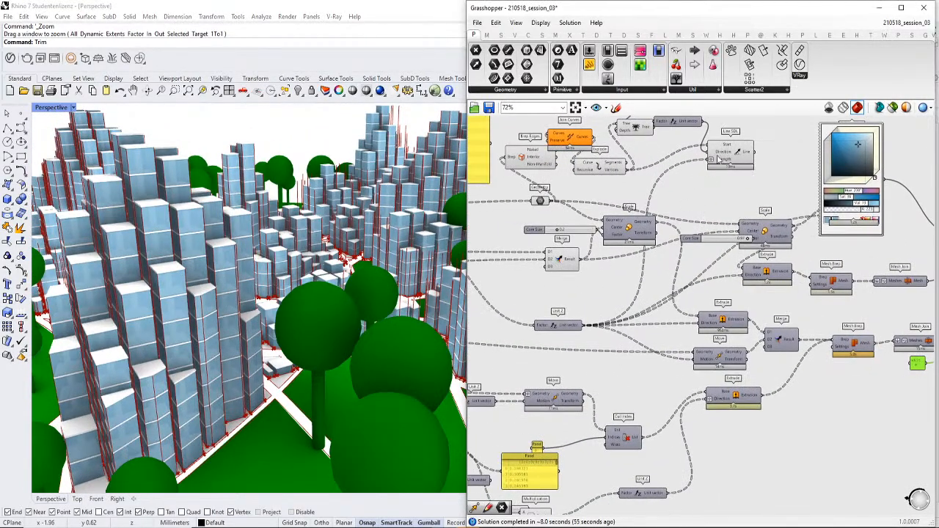
{"action": "left_click", "coordinate": [724, 154]}
{"action": "right_click_drag", "start_coordinate": [725, 154], "coordinate": [736, 295]}
{"action": "key", "text": "ctrl+q"}
Move the Line SDL component and its Unit Z direction vector to free canvas space above the Colour Picker.
{"action": "left_click", "coordinate": [646, 269]}
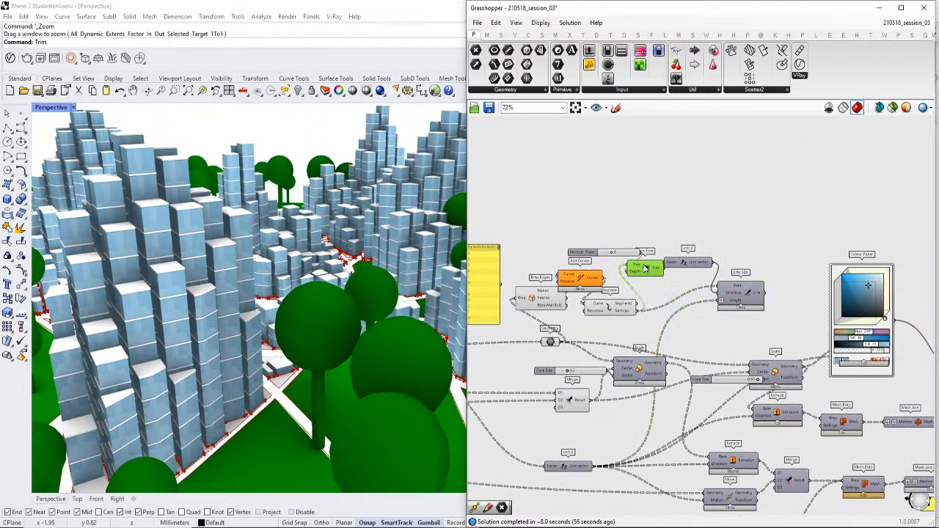
{"action": "left_click", "coordinate": [585, 282]}
{"action": "left_click", "coordinate": [732, 294]}
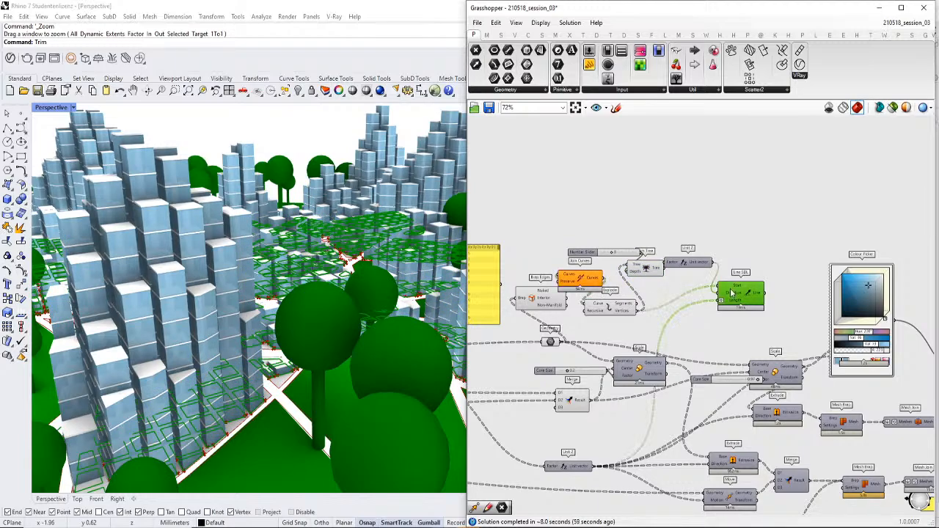
{"action": "mouse_move", "coordinate": [731, 294]}
{"action": "right_mouse_down"}
{"action": "mouse_move", "coordinate": [781, 286]}
{"action": "mouse_move", "coordinate": [721, 285]}
{"action": "right_mouse_up"}
{"action": "left_click_drag", "start_coordinate": [723, 285], "coordinate": [783, 261]}
{"action": "scroll", "coordinate": [808, 256], "scroll_direction": "down", "scroll_amount": 5}
{"action": "scroll", "coordinate": [817, 253], "scroll_direction": "up", "scroll_amount": 5}
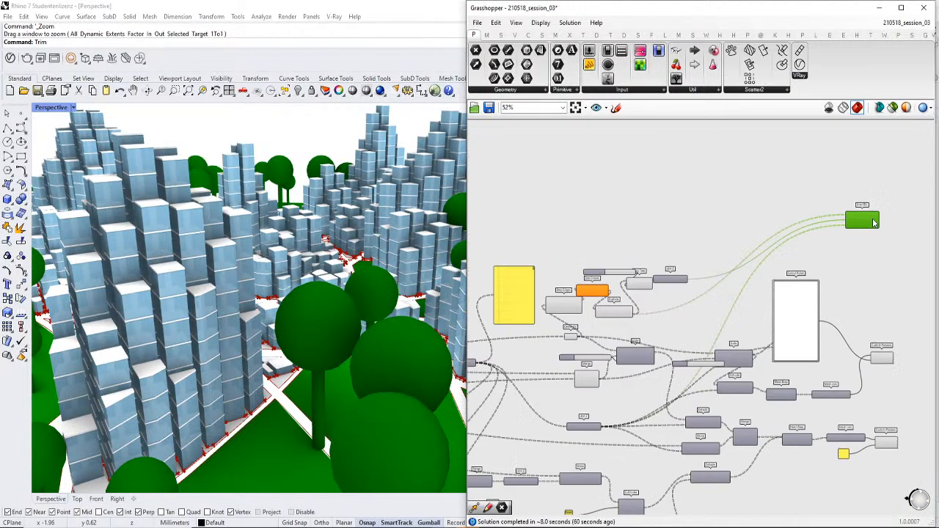
{"action": "left_click", "coordinate": [763, 229]}
{"action": "left_click_drag", "start_coordinate": [763, 229], "coordinate": [765, 230]}
Delete the unused Trim Tree component and its number slider beside the Join Curves component.
{"action": "right_click_drag", "start_coordinate": [674, 251], "coordinate": [704, 254]}
{"action": "left_click_drag", "start_coordinate": [588, 317], "coordinate": [612, 313]}
{"action": "right_click_drag", "start_coordinate": [612, 313], "coordinate": [639, 302]}
{"action": "key", "text": "Delete"}
{"action": "left_click_drag", "start_coordinate": [592, 249], "coordinate": [560, 291]}
{"action": "key", "text": "Delete"}
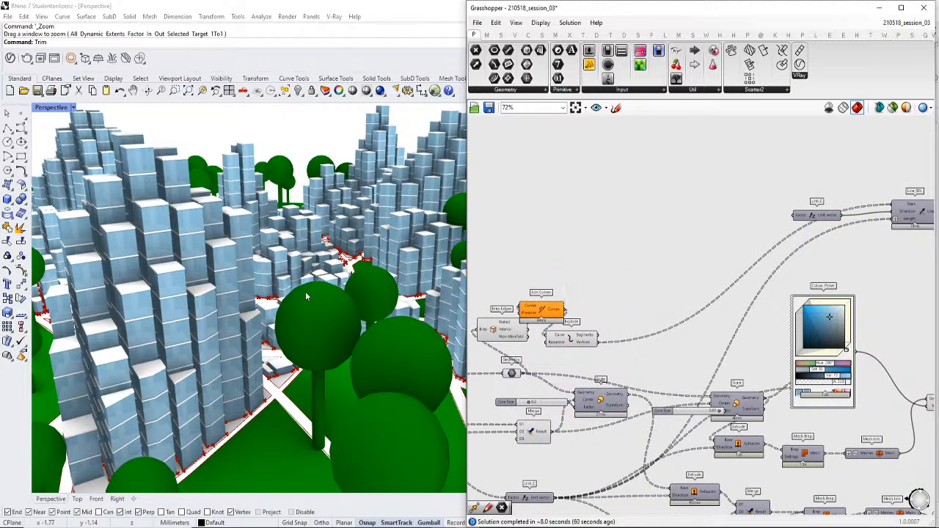
Examine the city model from street level and from above for remaining red preview geometry.
{"action": "scroll", "coordinate": [306, 295], "scroll_direction": "down", "scroll_amount": 5}
{"action": "right_click_drag", "start_coordinate": [306, 294], "coordinate": [280, 249]}
{"action": "scroll", "coordinate": [328, 251], "scroll_direction": "up", "scroll_amount": 4}
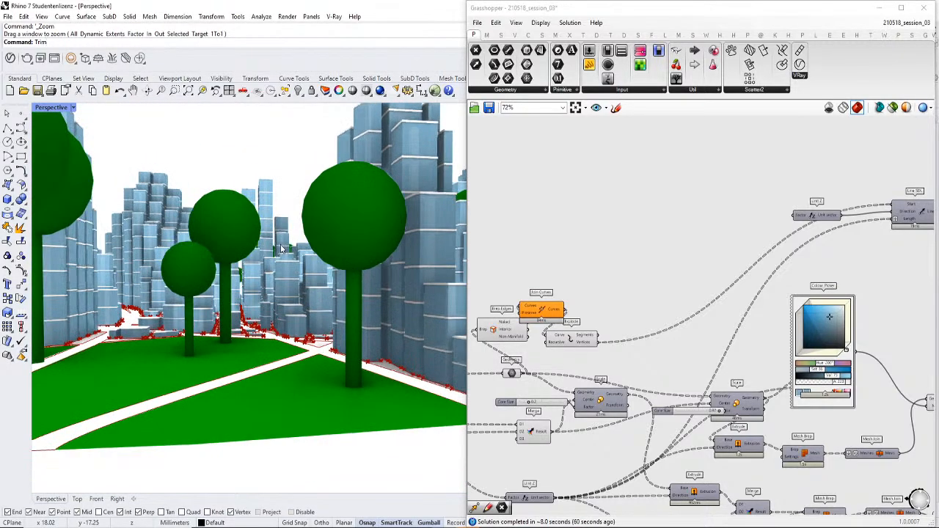
{"action": "right_click_drag", "start_coordinate": [196, 320], "coordinate": [207, 311]}
{"action": "right_click_drag", "start_coordinate": [211, 309], "coordinate": [336, 256]}
{"action": "scroll", "coordinate": [176, 365], "scroll_direction": "down", "scroll_amount": 4}
{"action": "scroll", "coordinate": [184, 363], "scroll_direction": "up", "scroll_amount": 8}
{"action": "scroll", "coordinate": [194, 365], "scroll_direction": "down", "scroll_amount": 6}
{"action": "scroll", "coordinate": [270, 319], "scroll_direction": "up", "scroll_amount": 4}
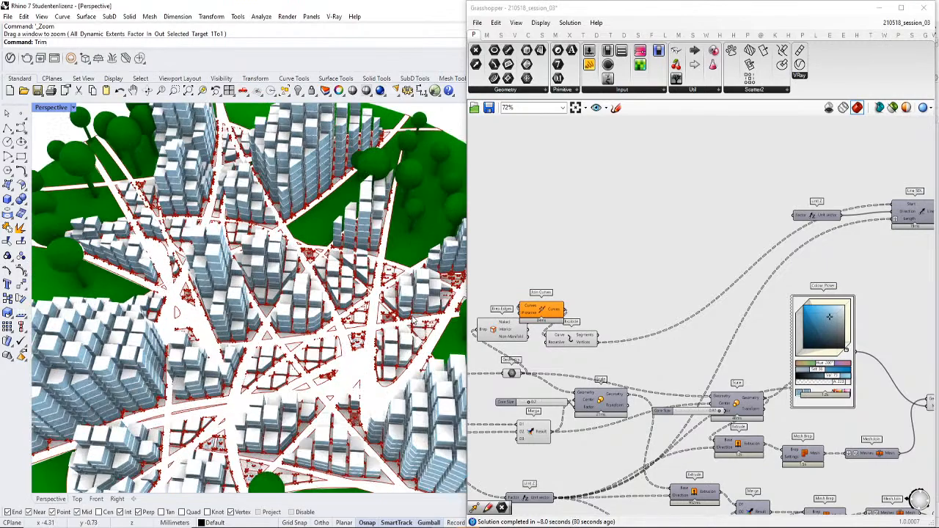
Turn off the previews of the Explode, Brep Edges and Join Curves components.
{"action": "left_click", "coordinate": [584, 345]}
{"action": "key", "text": "ctrl+q"}
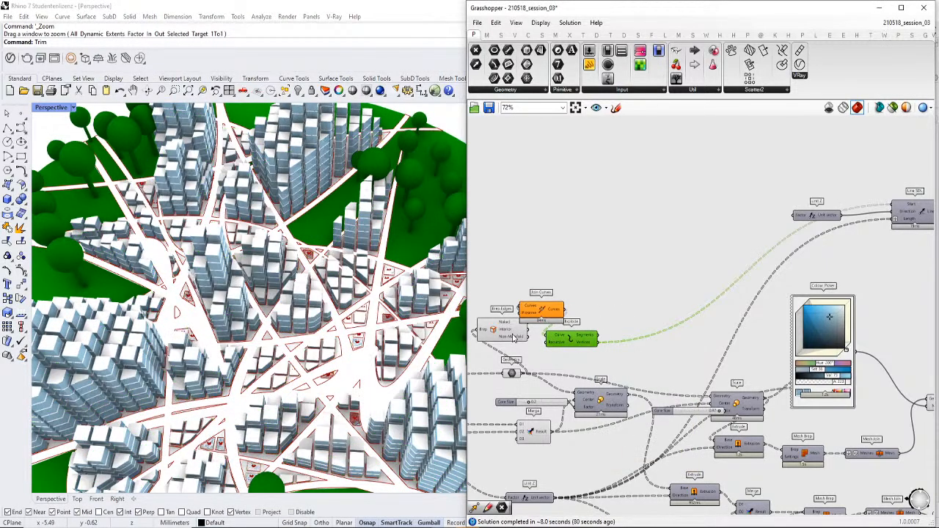
{"action": "left_click", "coordinate": [509, 335]}
{"action": "key", "text": "ctrl+q"}
{"action": "left_click", "coordinate": [552, 315]}
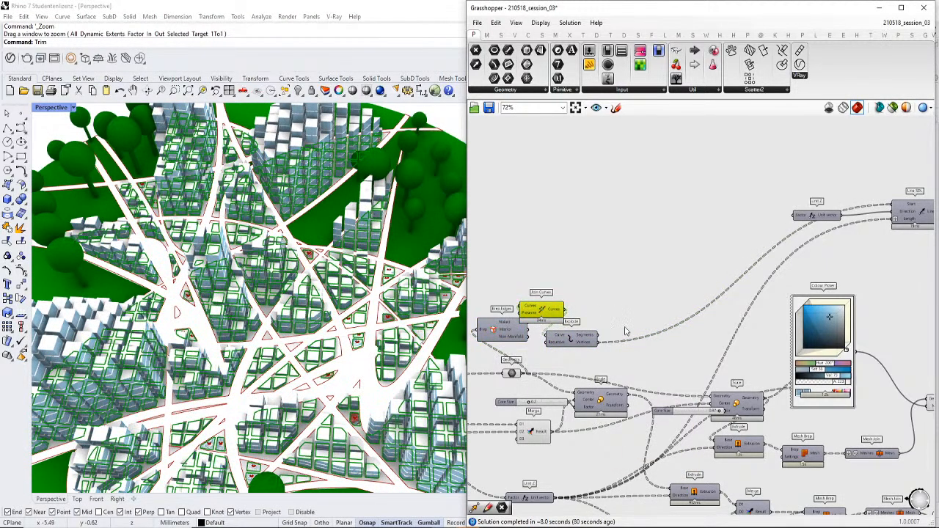
{"action": "key", "text": "ctrl+q"}
Space out the Explode and Join Curves components away from Brep Edges so their wires are readable.
{"action": "left_click_drag", "start_coordinate": [576, 340], "coordinate": [647, 323]}
{"action": "left_click_drag", "start_coordinate": [647, 335], "coordinate": [596, 302]}
{"action": "left_click", "coordinate": [504, 333]}
{"action": "left_click", "coordinate": [511, 370]}
{"action": "left_click", "coordinate": [512, 372]}
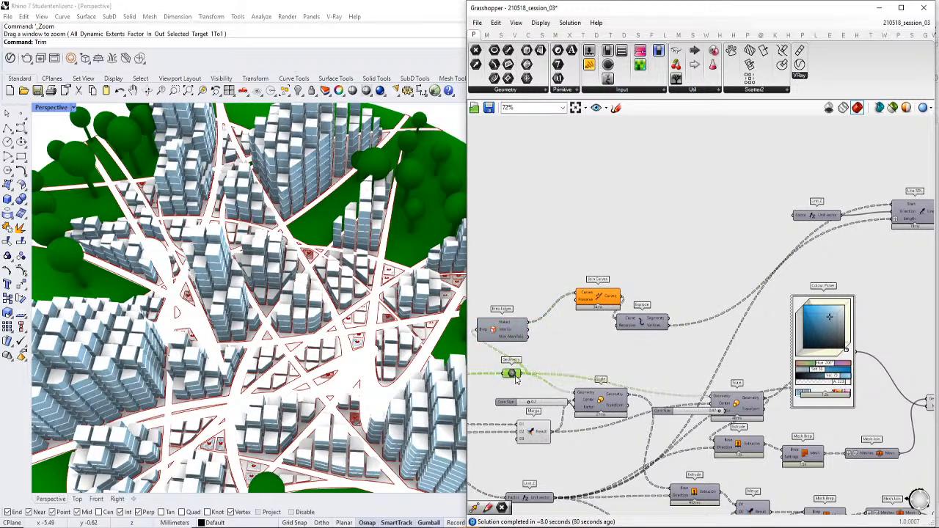
Turn off the preview of the Merge component beside the first Scale component and check the city model.
{"action": "right_click_drag", "start_coordinate": [358, 341], "coordinate": [331, 299]}
{"action": "scroll", "coordinate": [355, 301], "scroll_direction": "up", "scroll_amount": 3}
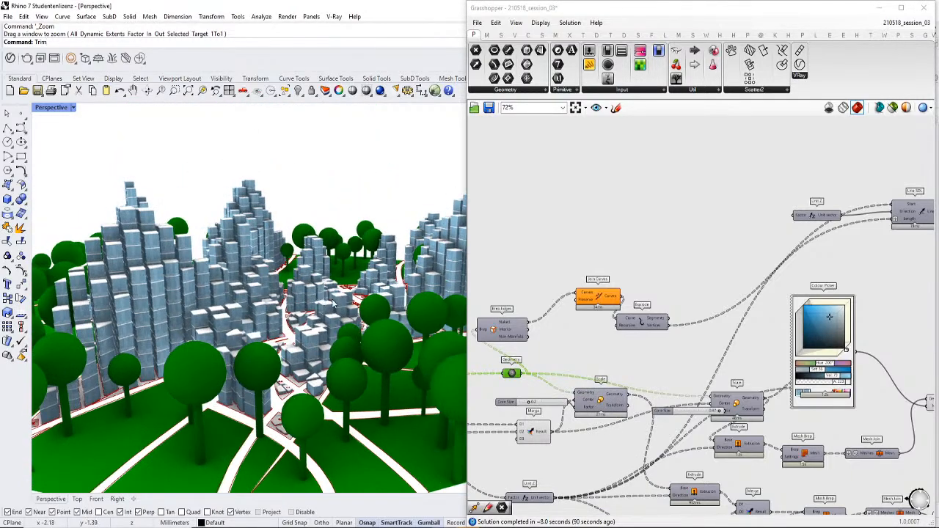
{"action": "scroll", "coordinate": [633, 353], "scroll_direction": "down", "scroll_amount": 1}
{"action": "right_click_drag", "start_coordinate": [547, 418], "coordinate": [565, 371]}
{"action": "scroll", "coordinate": [565, 371], "scroll_direction": "up", "scroll_amount": 3}
{"action": "left_click", "coordinate": [564, 371]}
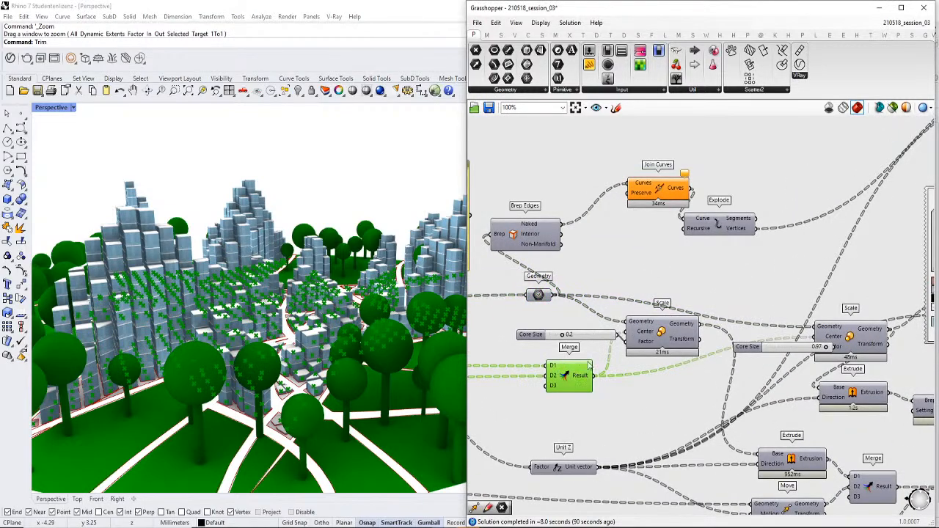
{"action": "key", "text": "ctrl+q"}
{"action": "right_click_drag", "start_coordinate": [367, 315], "coordinate": [194, 321]}
{"action": "scroll", "coordinate": [193, 321], "scroll_direction": "down", "scroll_amount": 5}
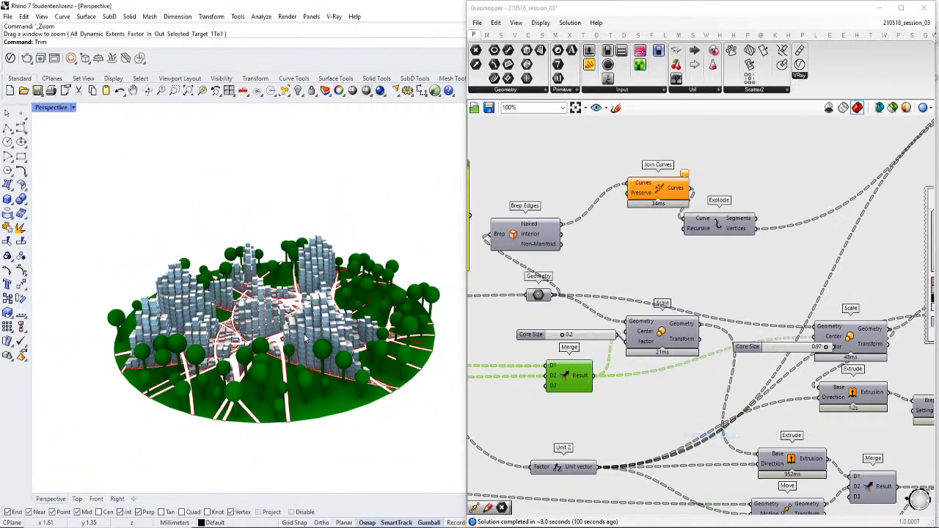
{"action": "scroll", "coordinate": [313, 338], "scroll_direction": "up", "scroll_amount": 5}
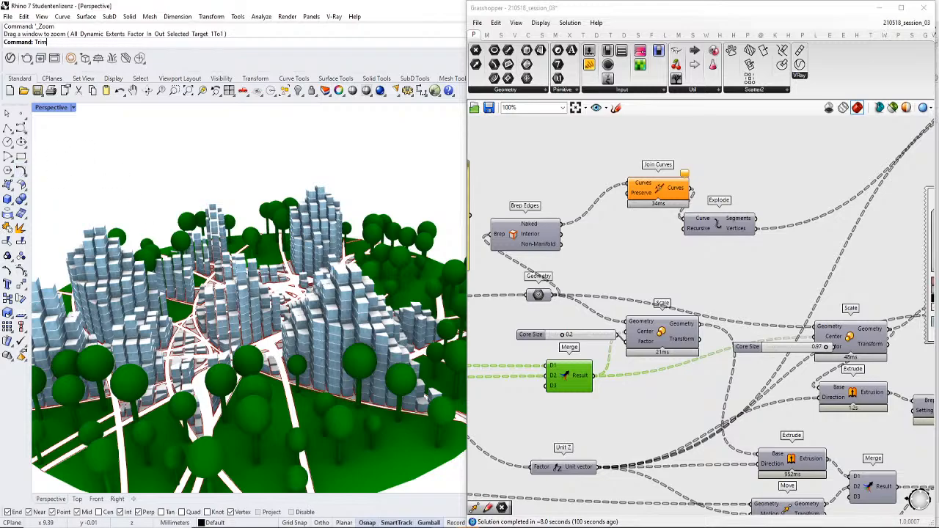
Switch to the web browser and search Google for "megafaces sochi 2024" in a new tab.
{"action": "left_click", "coordinate": [468, 503]}
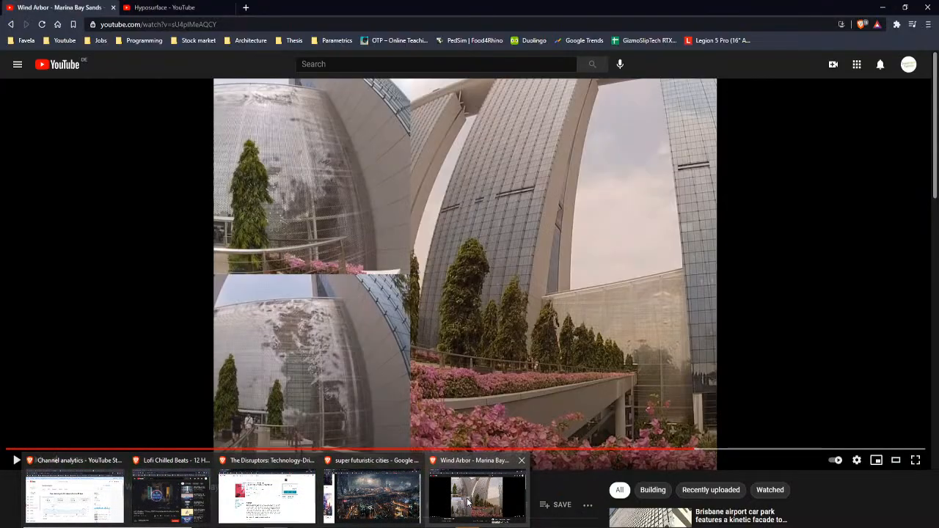
{"action": "left_click", "coordinate": [247, 8]}
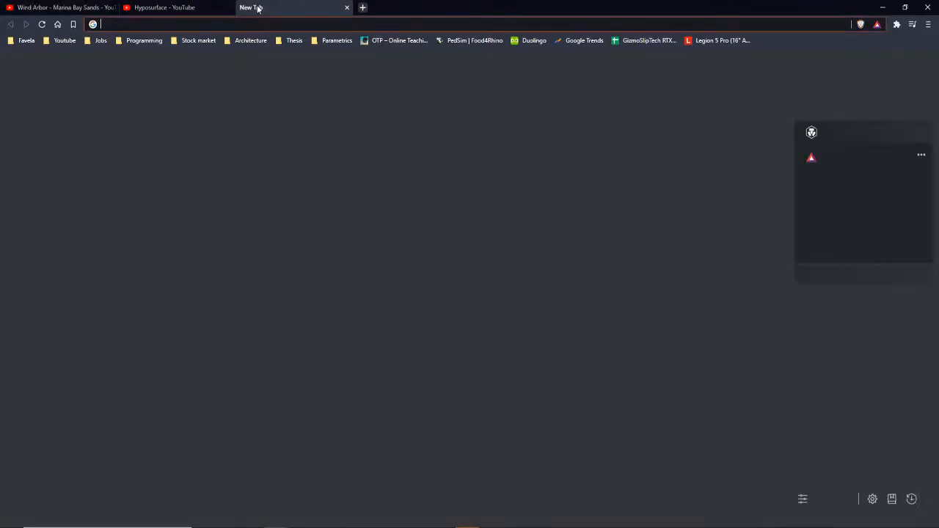
{"action": "type", "text": "mef"}
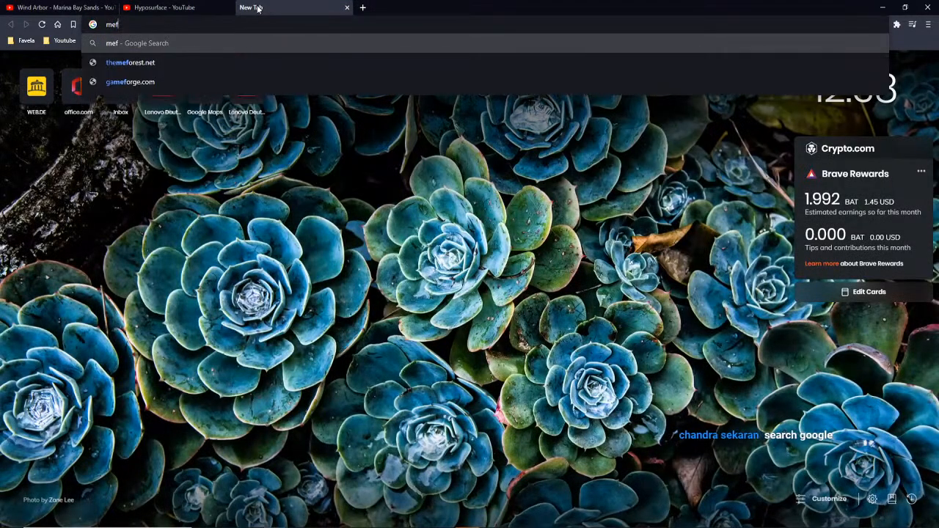
{"action": "key", "text": "BackSpace"}
{"action": "type", "text": "gaf"}
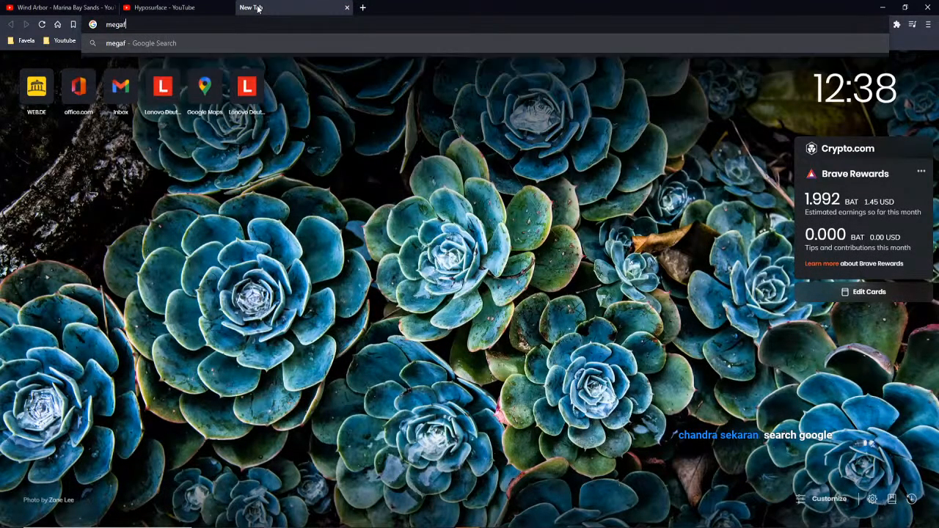
{"action": "type", "text": "aces "}
{"action": "type", "text": "soc"}
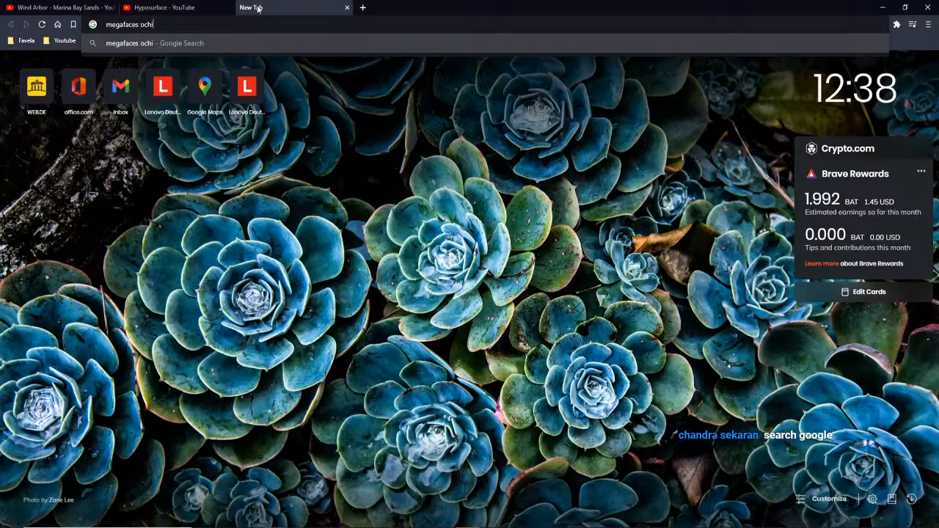
{"action": "key", "text": "BackSpace"}
{"action": "type", "text": "ochi 2024"}
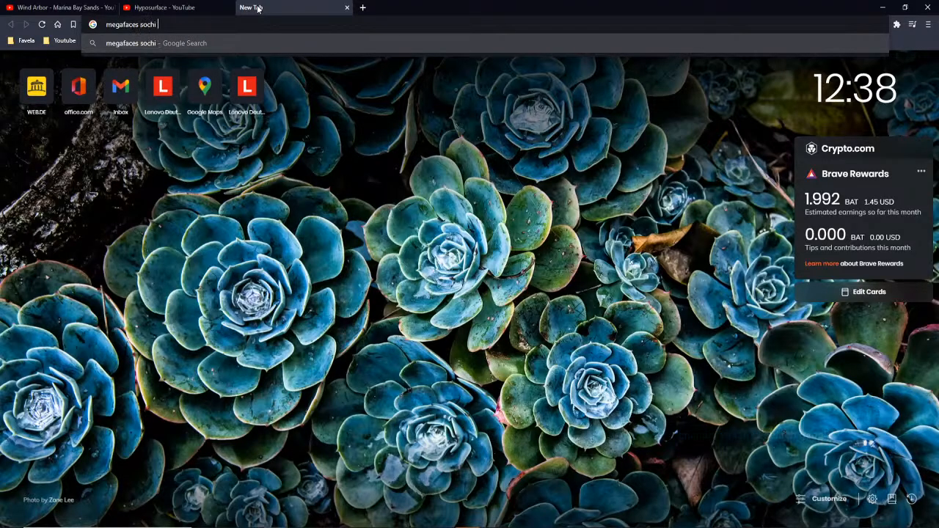
{"action": "key", "text": "Return"}
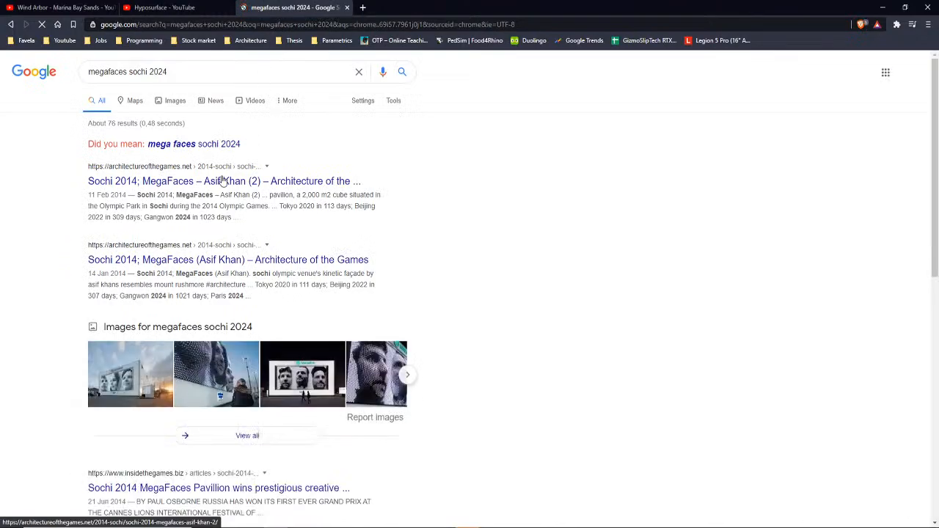
Show the image results and examine several pictures of the MegaFaces pavilion and its front facade with the three faces.
{"action": "left_click", "coordinate": [166, 103]}
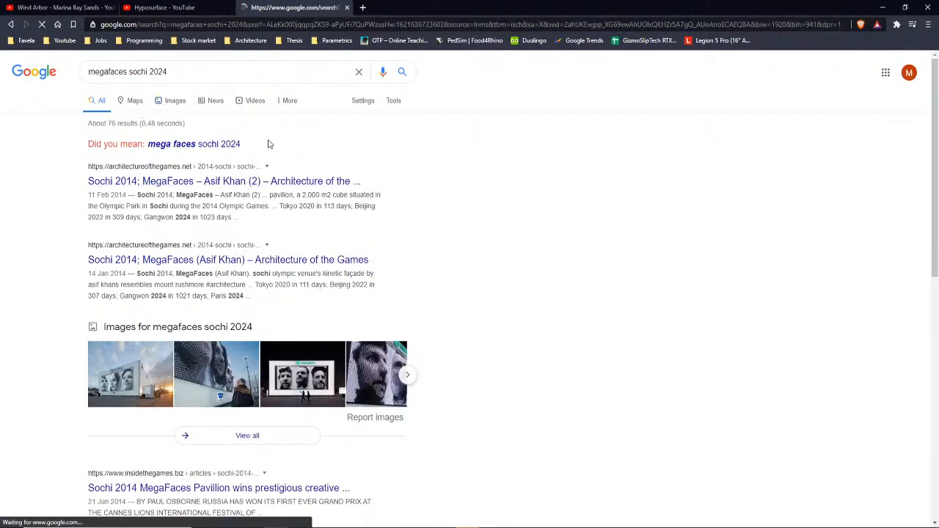
{"action": "left_click", "coordinate": [544, 214]}
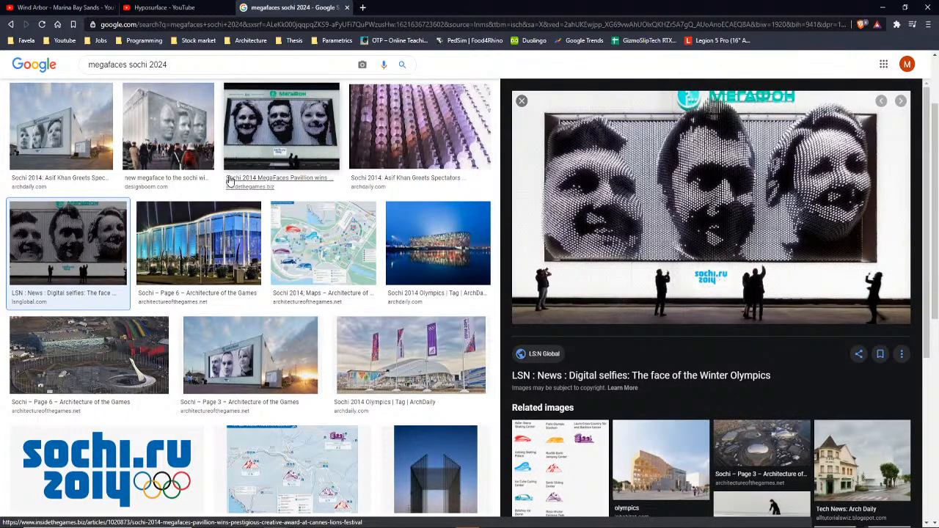
{"action": "left_click", "coordinate": [103, 134]}
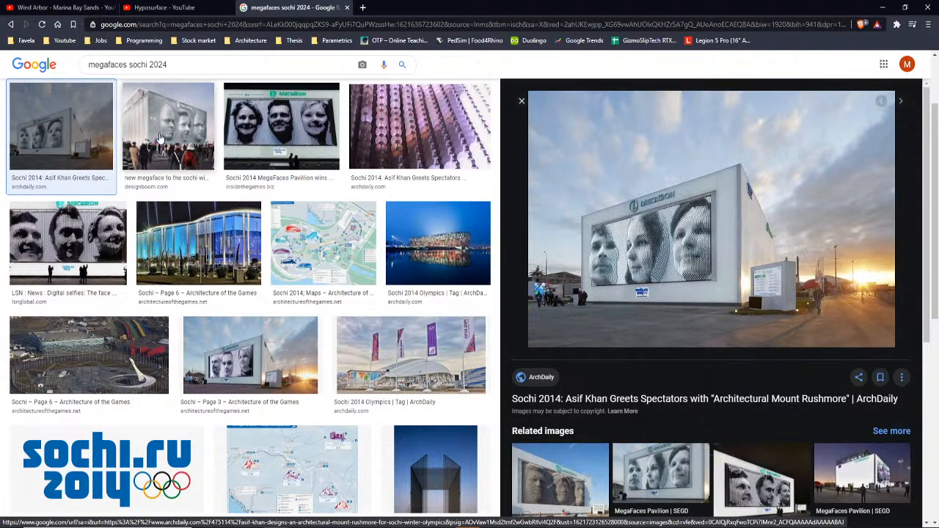
{"action": "left_click", "coordinate": [186, 139]}
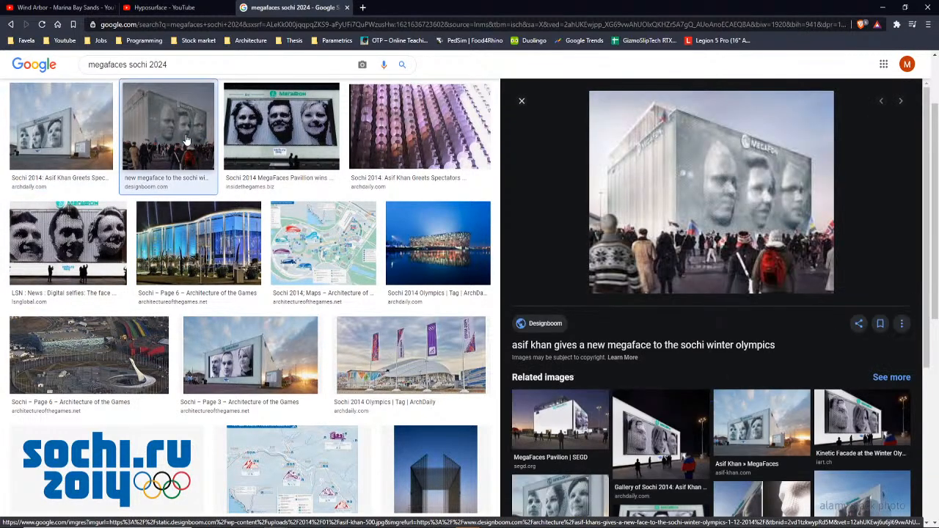
{"action": "left_click", "coordinate": [110, 250]}
{"action": "scroll", "coordinate": [313, 281], "scroll_direction": "down", "scroll_amount": 4}
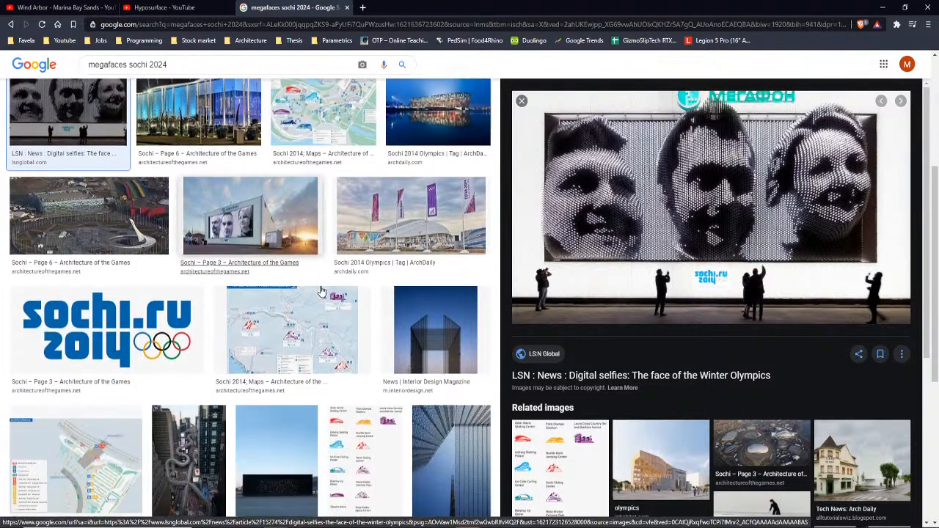
Browse further image results, including the Times Square picture, the close-up of the facade's light discs and the pavilion's front view.
{"action": "left_click", "coordinate": [434, 294]}
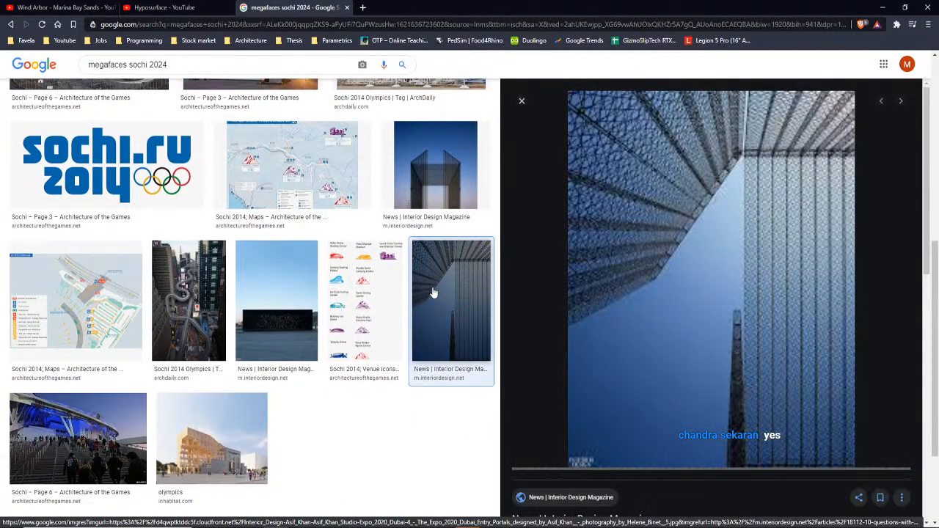
{"action": "scroll", "coordinate": [433, 293], "scroll_direction": "down", "scroll_amount": 2}
{"action": "scroll", "coordinate": [168, 272], "scroll_direction": "up", "scroll_amount": 3}
{"action": "left_click", "coordinate": [188, 391]}
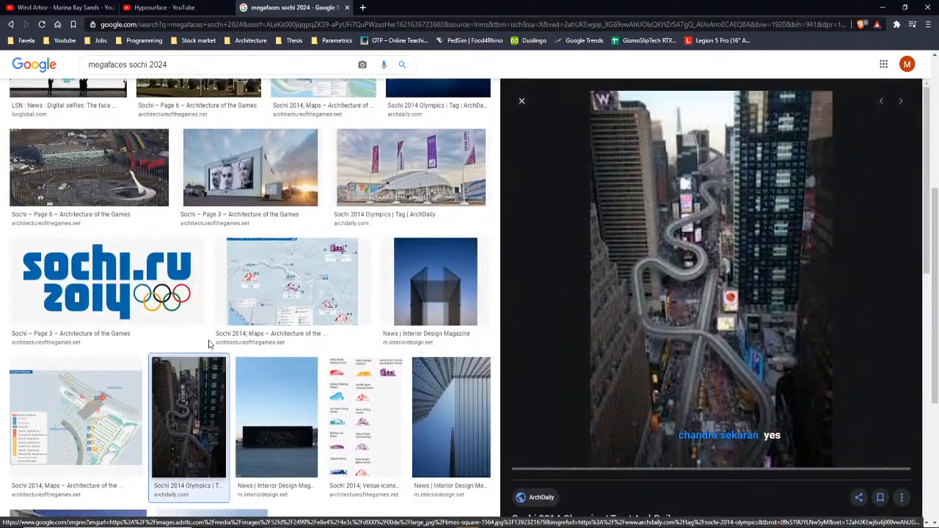
{"action": "scroll", "coordinate": [483, 312], "scroll_direction": "up", "scroll_amount": 1}
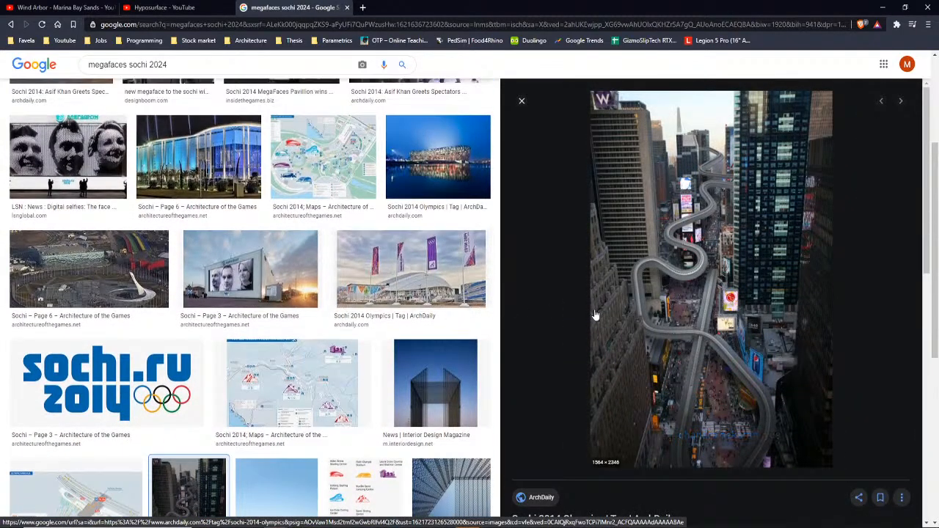
{"action": "scroll", "coordinate": [332, 252], "scroll_direction": "up", "scroll_amount": 3}
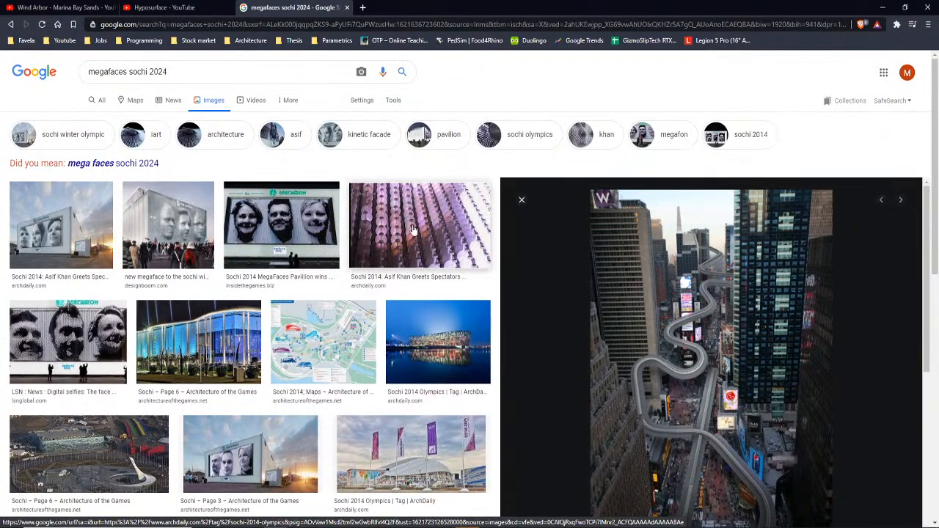
{"action": "left_click", "coordinate": [415, 219]}
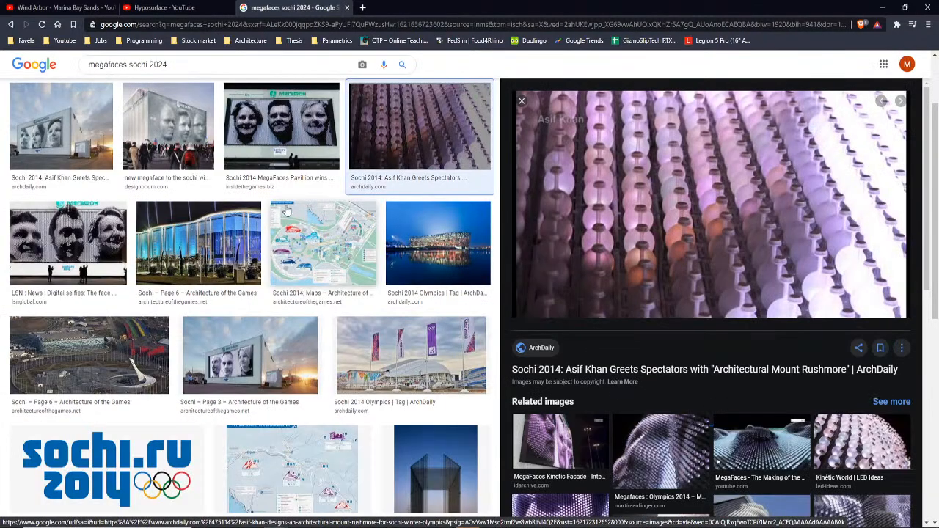
{"action": "scroll", "coordinate": [281, 209], "scroll_direction": "down", "scroll_amount": 1}
{"action": "scroll", "coordinate": [281, 209], "scroll_direction": "up", "scroll_amount": 1}
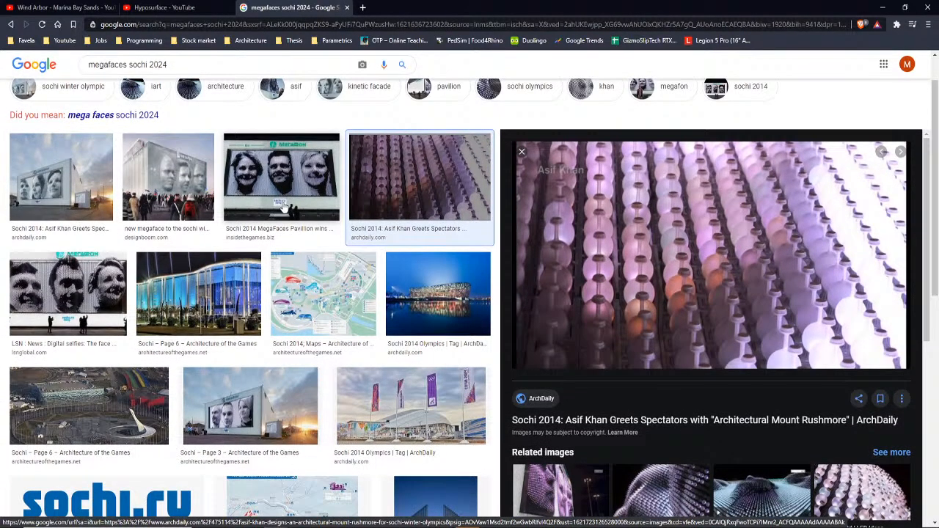
{"action": "left_click", "coordinate": [283, 209]}
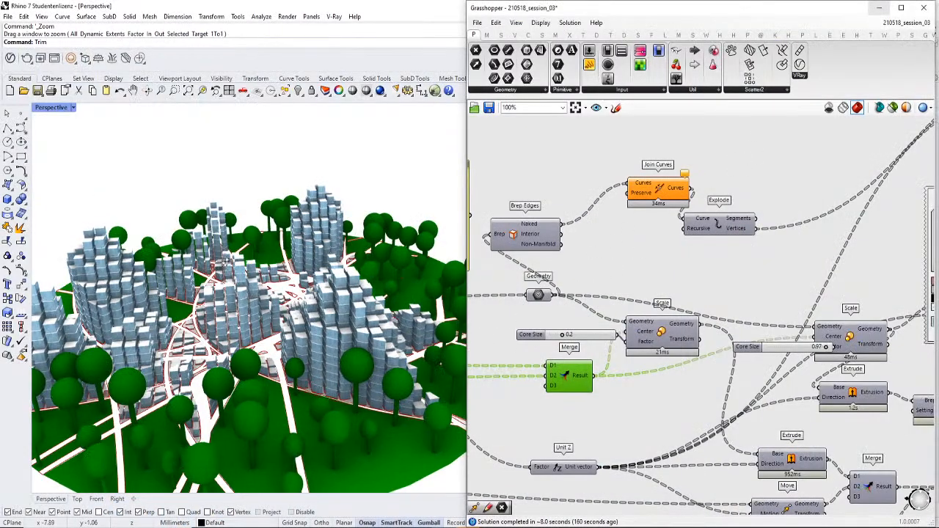
Switch back to Rhino and examine the city model's towers and streets from afar and up close.
{"action": "scroll", "coordinate": [226, 253], "scroll_direction": "down", "scroll_amount": 10}
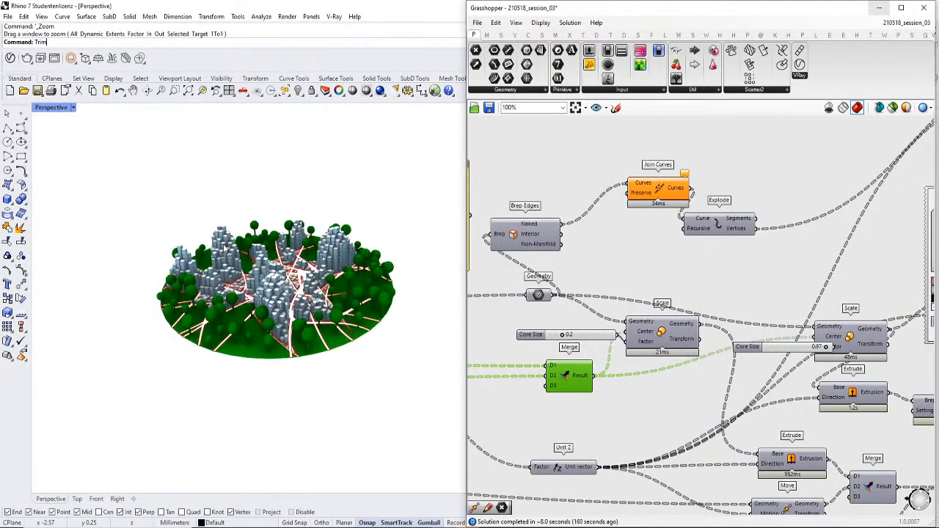
{"action": "scroll", "coordinate": [225, 248], "scroll_direction": "up", "scroll_amount": 10}
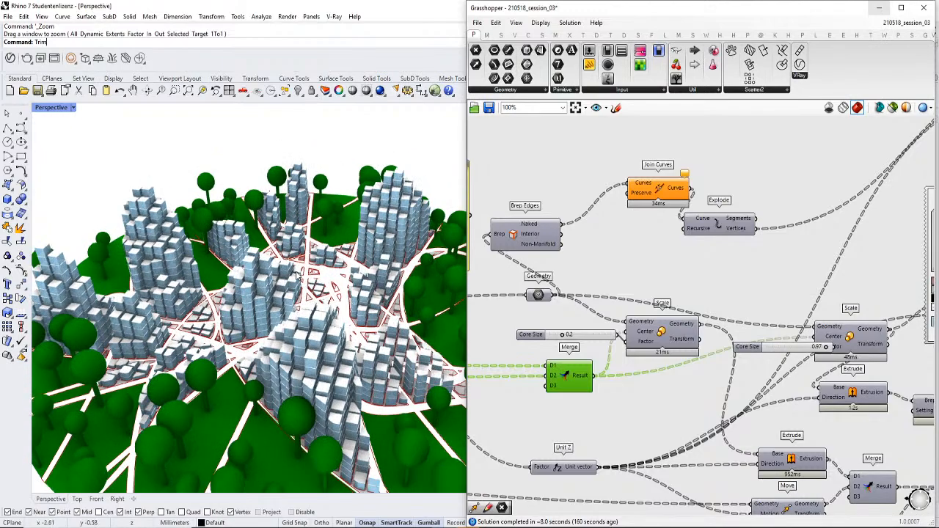
{"action": "scroll", "coordinate": [297, 276], "scroll_direction": "down", "scroll_amount": 5}
{"action": "scroll", "coordinate": [315, 286], "scroll_direction": "up", "scroll_amount": 7}
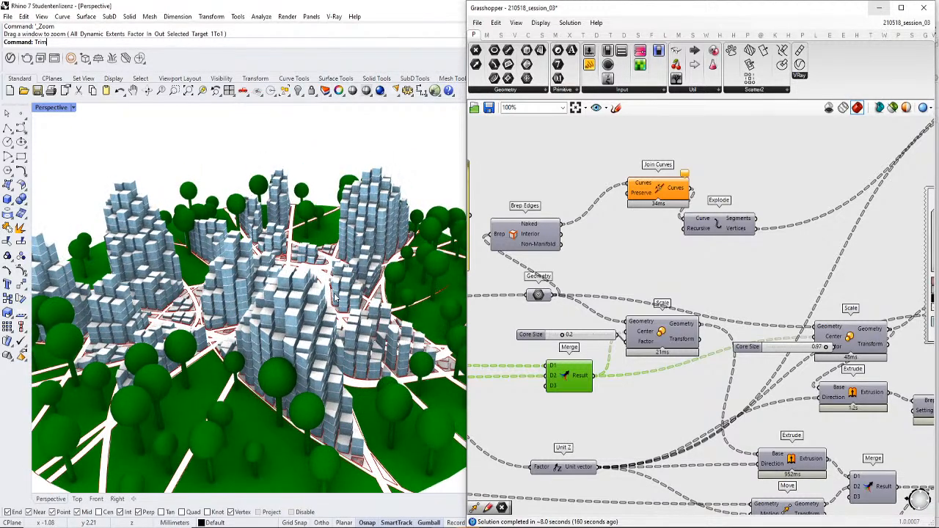
{"action": "scroll", "coordinate": [334, 297], "scroll_direction": "down", "scroll_amount": 3}
{"action": "scroll", "coordinate": [323, 293], "scroll_direction": "up", "scroll_amount": 2}
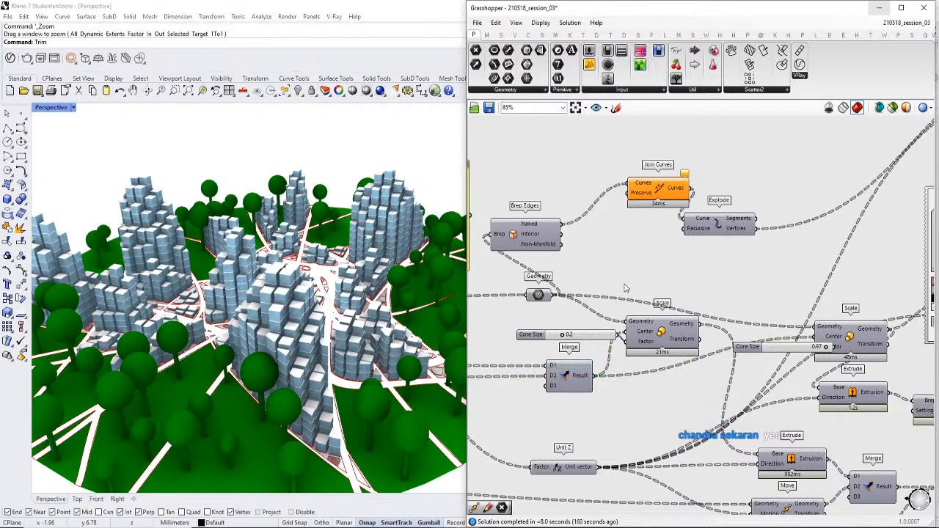
Delete the unused Unit Z component and the data panel connected to the Division component.
{"action": "scroll", "coordinate": [625, 288], "scroll_direction": "down", "scroll_amount": 4}
{"action": "scroll", "coordinate": [699, 312], "scroll_direction": "up", "scroll_amount": 4}
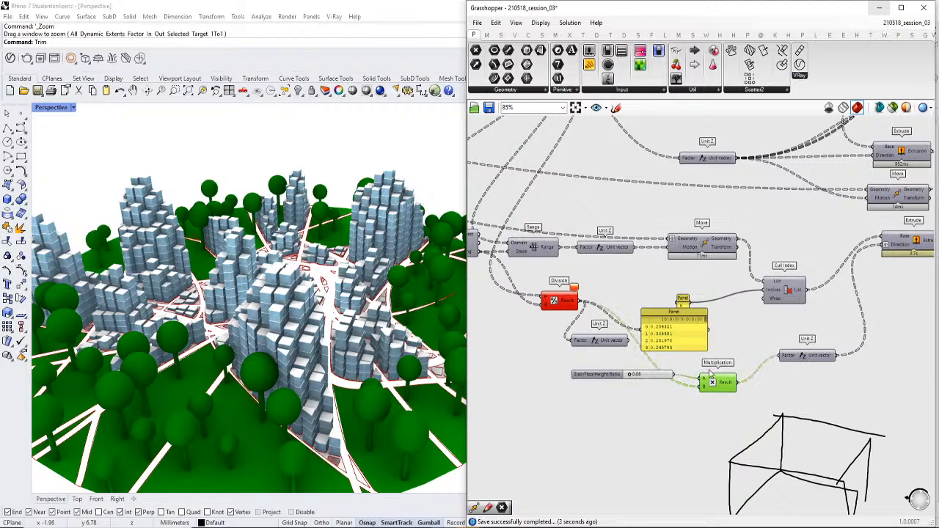
{"action": "left_click", "coordinate": [628, 345]}
{"action": "key", "text": "Delete"}
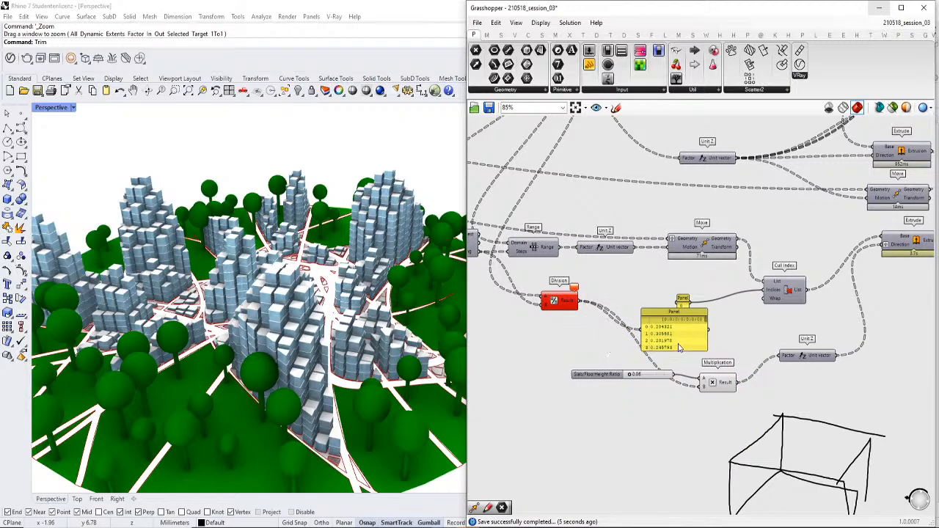
{"action": "left_click", "coordinate": [679, 344]}
{"action": "key", "text": "Delete"}
Delete the unused parameter container below the number slider that feeds the Multiplication component before the Range.
{"action": "scroll", "coordinate": [680, 344], "scroll_direction": "down", "scroll_amount": 5}
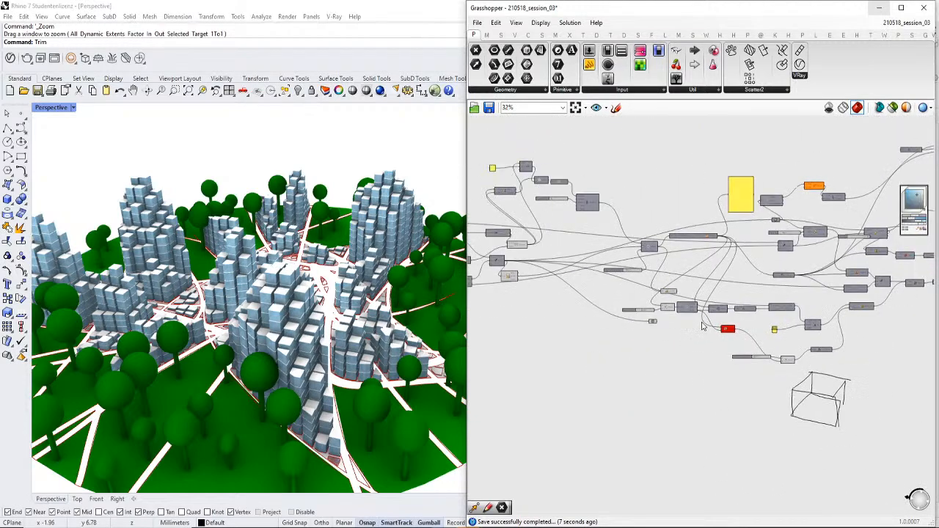
{"action": "scroll", "coordinate": [720, 317], "scroll_direction": "up", "scroll_amount": 3}
{"action": "left_click", "coordinate": [747, 321]}
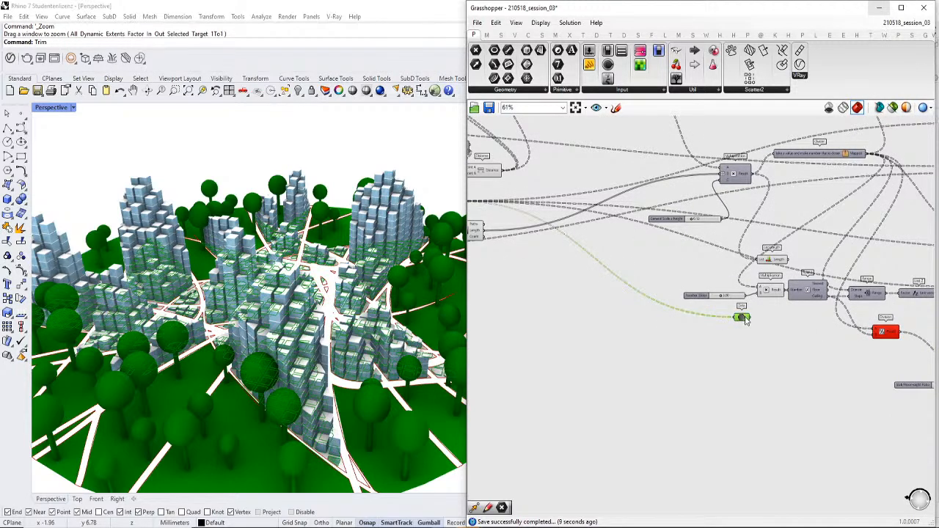
{"action": "scroll", "coordinate": [745, 317], "scroll_direction": "down", "scroll_amount": 4}
{"action": "right_click_drag", "start_coordinate": [744, 317], "coordinate": [791, 317]}
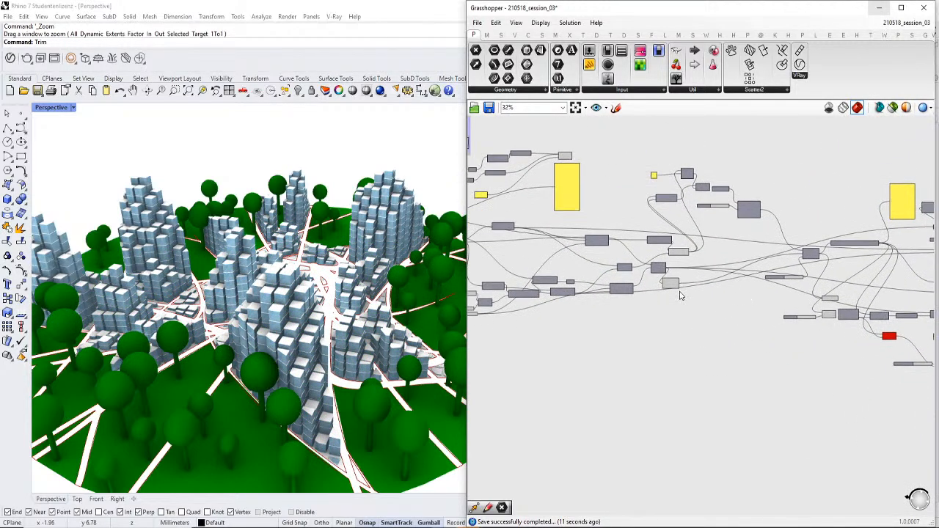
Lock the Grasshopper solver at the start of the definition, near the Circle and Rectangle components.
{"action": "scroll", "coordinate": [680, 292], "scroll_direction": "up", "scroll_amount": 2}
{"action": "left_click", "coordinate": [673, 278]}
{"action": "right_click_drag", "start_coordinate": [673, 281], "coordinate": [673, 307]}
{"action": "scroll", "coordinate": [669, 312], "scroll_direction": "down", "scroll_amount": 8}
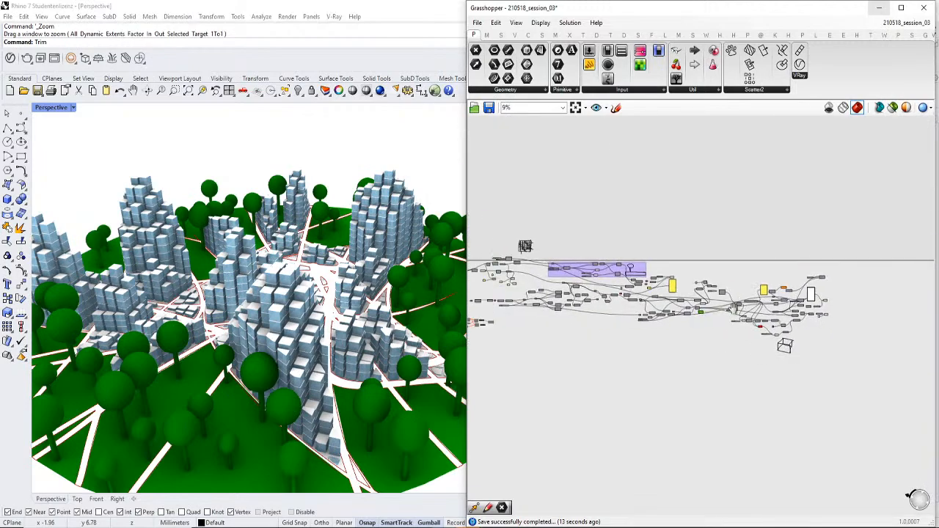
{"action": "scroll", "coordinate": [767, 312], "scroll_direction": "up", "scroll_amount": 10}
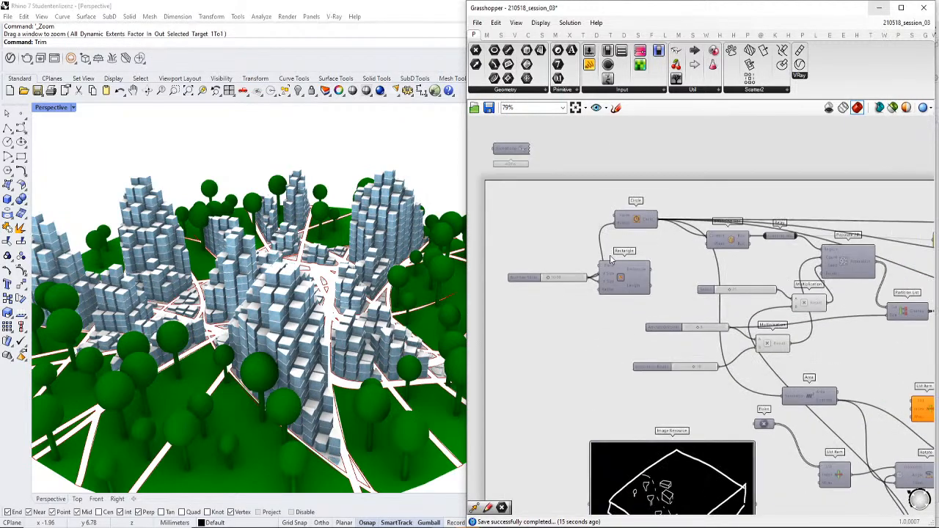
{"action": "middle_click", "coordinate": [574, 323]}
{"action": "scroll", "coordinate": [569, 334], "scroll_direction": "down", "scroll_amount": 2}
{"action": "left_click", "coordinate": [574, 350]}
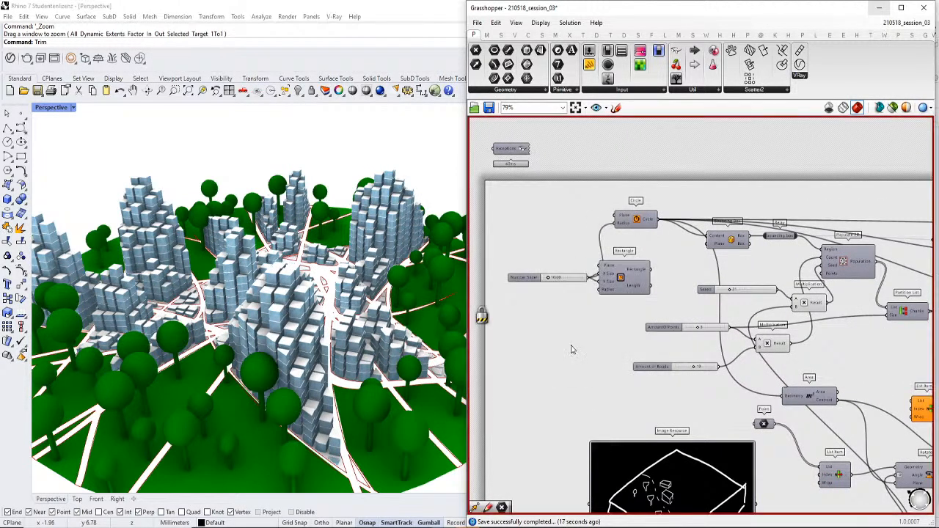
Set the number slider that feeds the Circle's radius and the Rectangle's X and Y sizes to 30.
{"action": "scroll", "coordinate": [557, 279], "scroll_direction": "up", "scroll_amount": 3}
{"action": "double_click", "coordinate": [574, 276]}
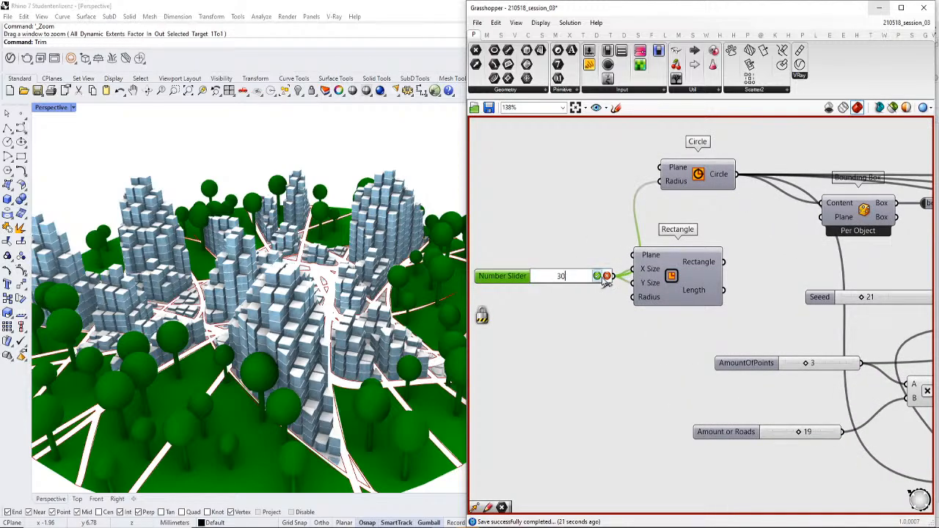
{"action": "left_click", "coordinate": [599, 276]}
Set the Amount slider that feeds the Count input of the Populate 2D component above Boundary Surfaces to 1500.
{"action": "scroll", "coordinate": [655, 274], "scroll_direction": "down", "scroll_amount": 9}
{"action": "right_click_drag", "start_coordinate": [918, 269], "coordinate": [730, 251]}
{"action": "scroll", "coordinate": [827, 222], "scroll_direction": "up", "scroll_amount": 2}
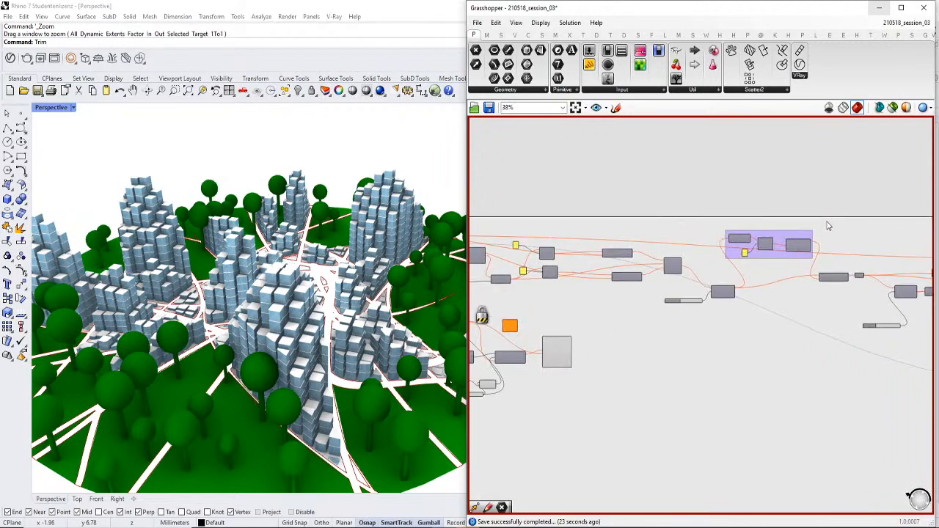
{"action": "scroll", "coordinate": [828, 225], "scroll_direction": "down", "scroll_amount": 3}
{"action": "right_click_drag", "start_coordinate": [828, 226], "coordinate": [539, 211]}
{"action": "scroll", "coordinate": [784, 215], "scroll_direction": "up", "scroll_amount": 2}
{"action": "scroll", "coordinate": [714, 242], "scroll_direction": "down", "scroll_amount": 1}
{"action": "right_click_drag", "start_coordinate": [714, 242], "coordinate": [833, 268]}
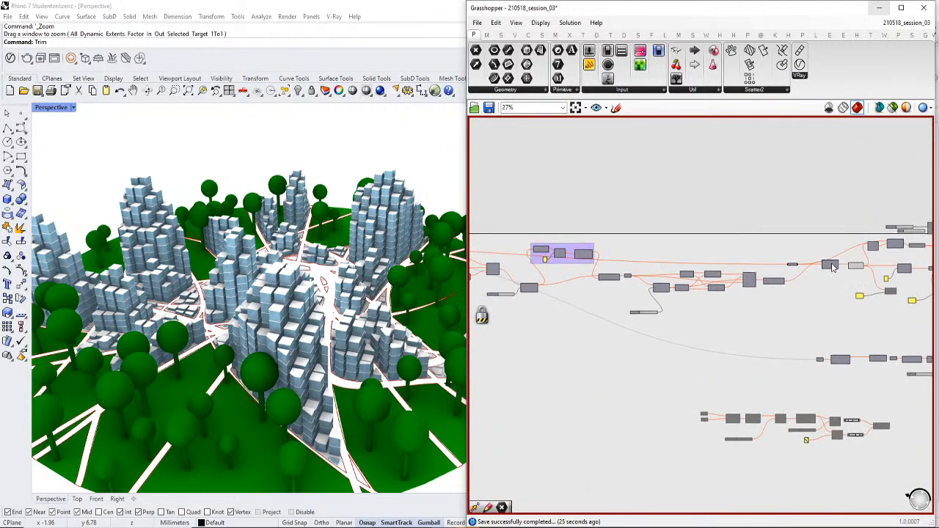
{"action": "scroll", "coordinate": [833, 268], "scroll_direction": "down", "scroll_amount": 2}
{"action": "right_click_drag", "start_coordinate": [629, 265], "coordinate": [663, 306]}
{"action": "scroll", "coordinate": [695, 257], "scroll_direction": "up", "scroll_amount": 6}
{"action": "scroll", "coordinate": [665, 304], "scroll_direction": "up", "scroll_amount": 3}
{"action": "scroll", "coordinate": [694, 299], "scroll_direction": "down", "scroll_amount": 6}
{"action": "scroll", "coordinate": [712, 292], "scroll_direction": "down", "scroll_amount": 3}
{"action": "right_click_drag", "start_coordinate": [535, 298], "coordinate": [716, 284]}
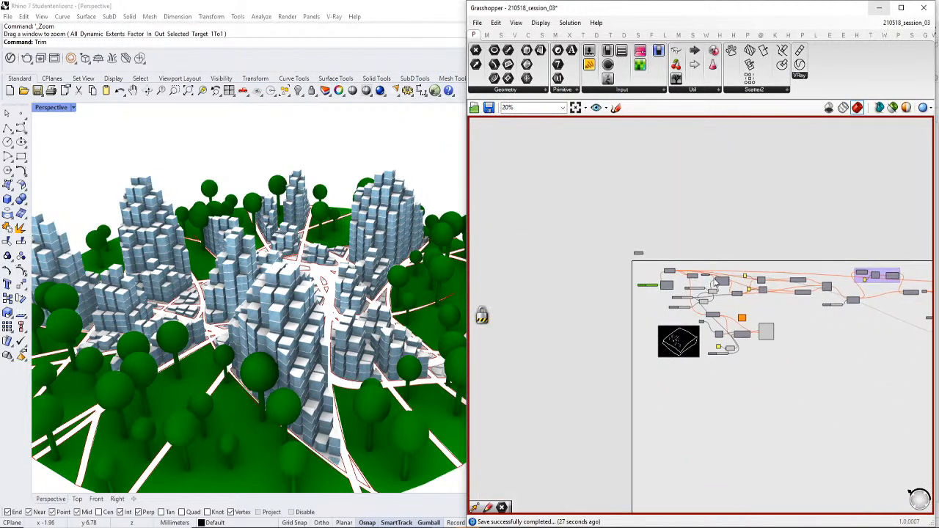
{"action": "scroll", "coordinate": [715, 284], "scroll_direction": "up", "scroll_amount": 3}
{"action": "scroll", "coordinate": [786, 257], "scroll_direction": "up", "scroll_amount": 2}
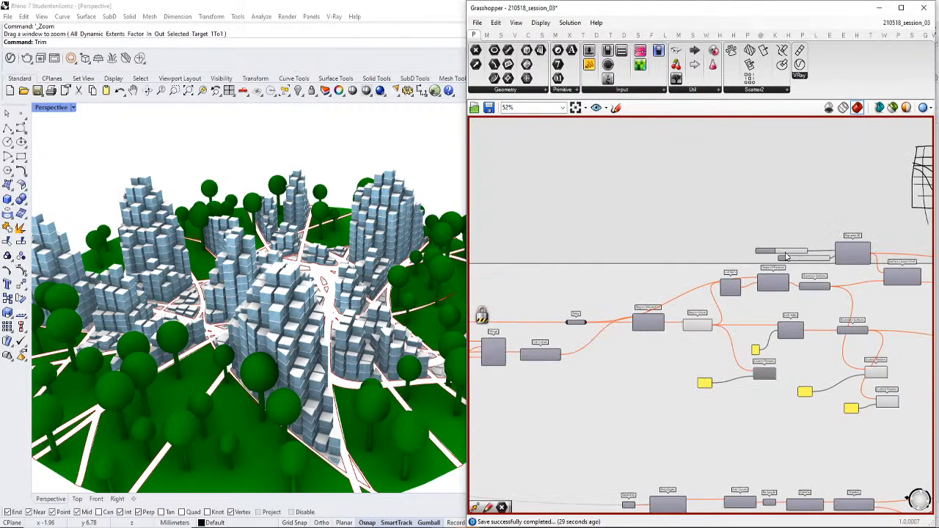
{"action": "scroll", "coordinate": [786, 257], "scroll_direction": "up", "scroll_amount": 4}
{"action": "right_click_drag", "start_coordinate": [786, 256], "coordinate": [686, 257]}
{"action": "scroll", "coordinate": [683, 256], "scroll_direction": "down", "scroll_amount": 7}
{"action": "scroll", "coordinate": [682, 257], "scroll_direction": "up", "scroll_amount": 10}
{"action": "scroll", "coordinate": [654, 267], "scroll_direction": "up", "scroll_amount": 1}
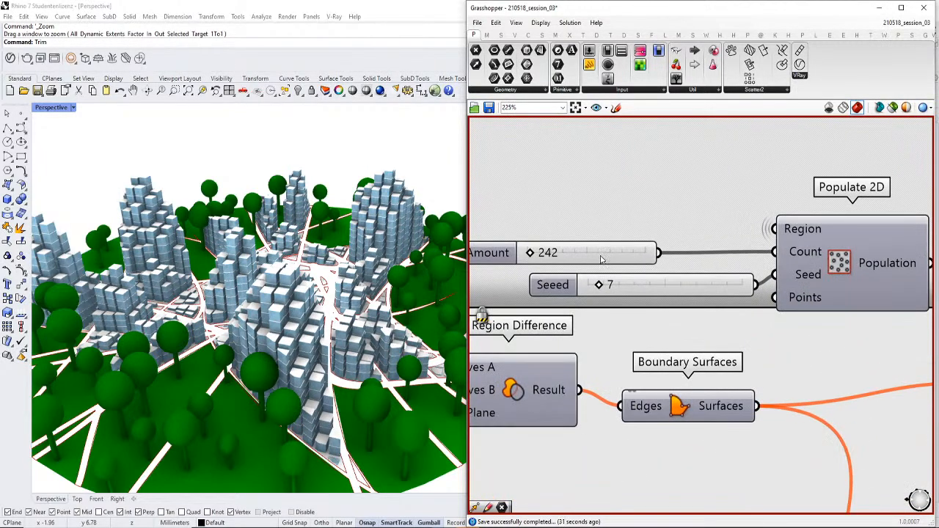
{"action": "double_click", "coordinate": [601, 257]}
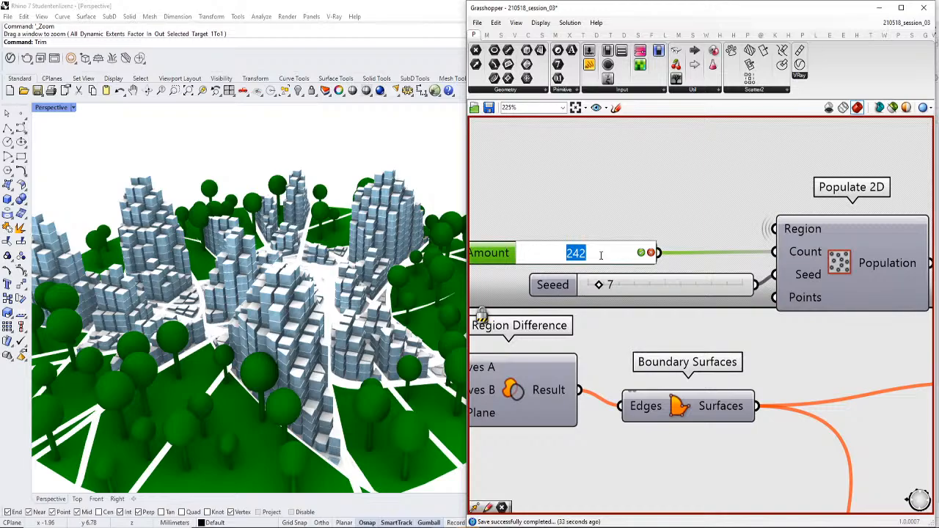
{"action": "type", "text": "1500"}
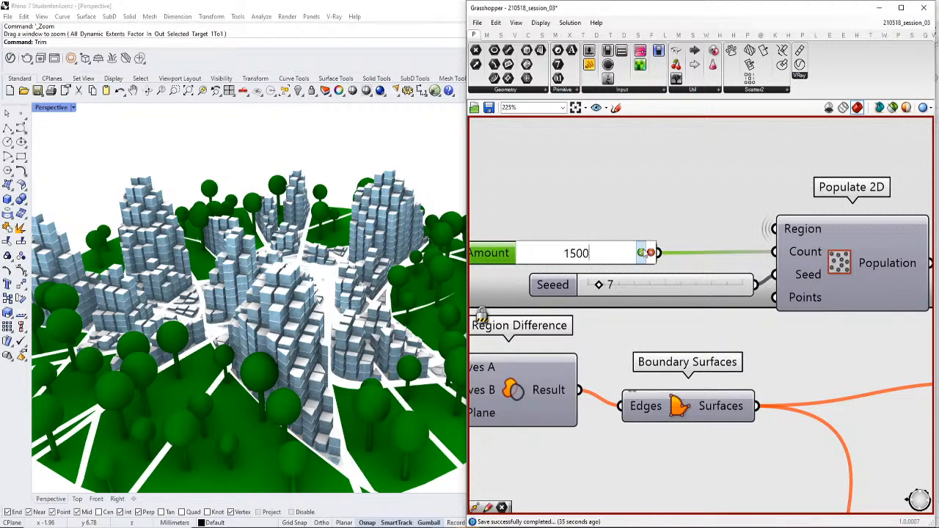
{"action": "key", "text": "Return"}
Unlock the Grasshopper solver near the AmountOfPoints and Amount or Roads sliders so the city recomputes.
{"action": "scroll", "coordinate": [649, 248], "scroll_direction": "down", "scroll_amount": 12}
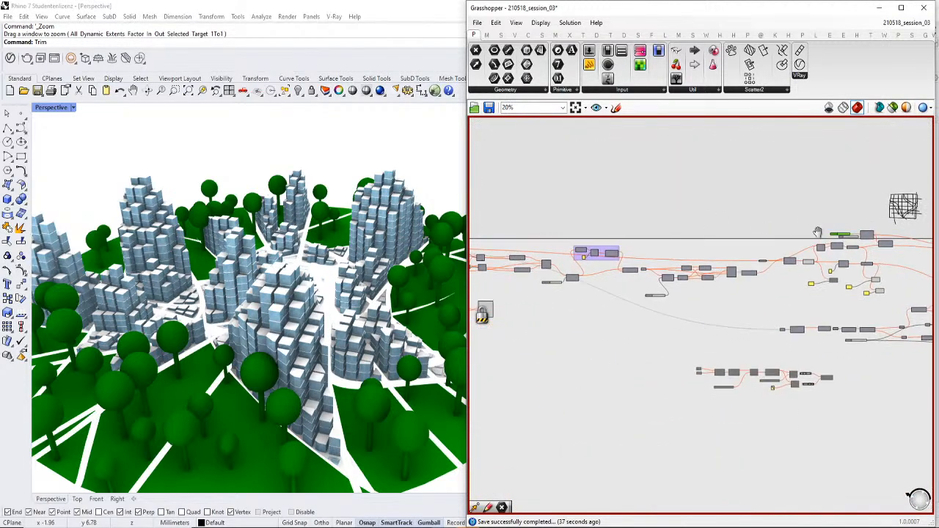
{"action": "scroll", "coordinate": [716, 256], "scroll_direction": "up", "scroll_amount": 10}
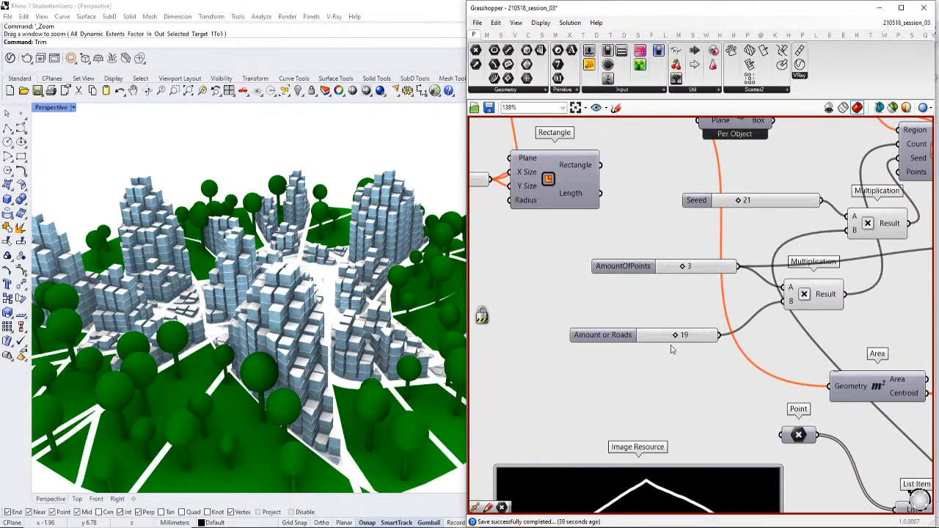
{"action": "middle_click", "coordinate": [574, 310]}
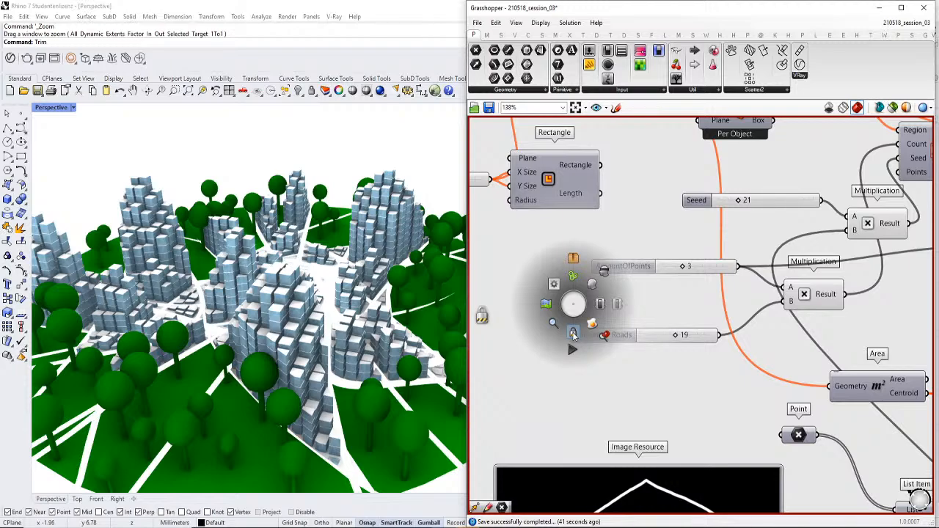
{"action": "left_click", "coordinate": [574, 334]}
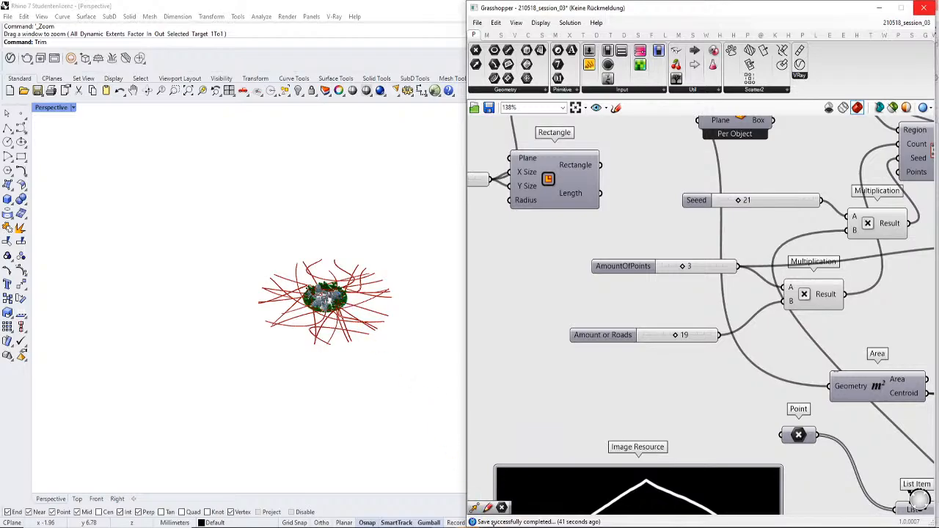
Switch to the Task Manager, check the processor and memory load during the recomputation, and minimize it.
{"action": "key", "text": "ctrl+shift+Escape"}
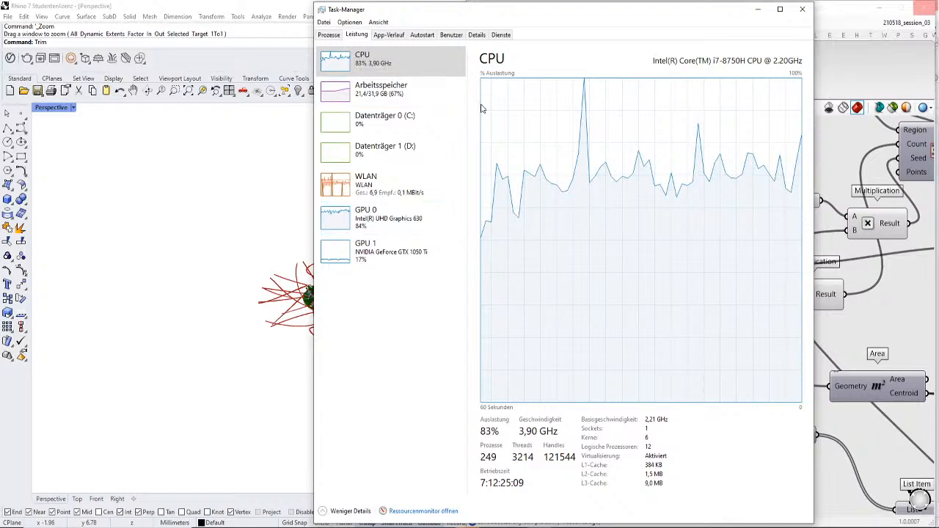
{"action": "left_click", "coordinate": [431, 102]}
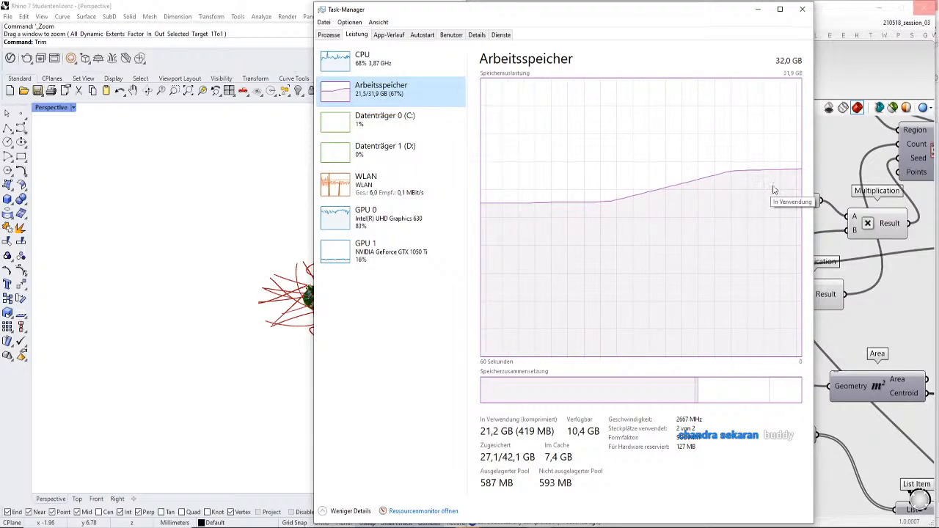
{"action": "left_click", "coordinate": [759, 9]}
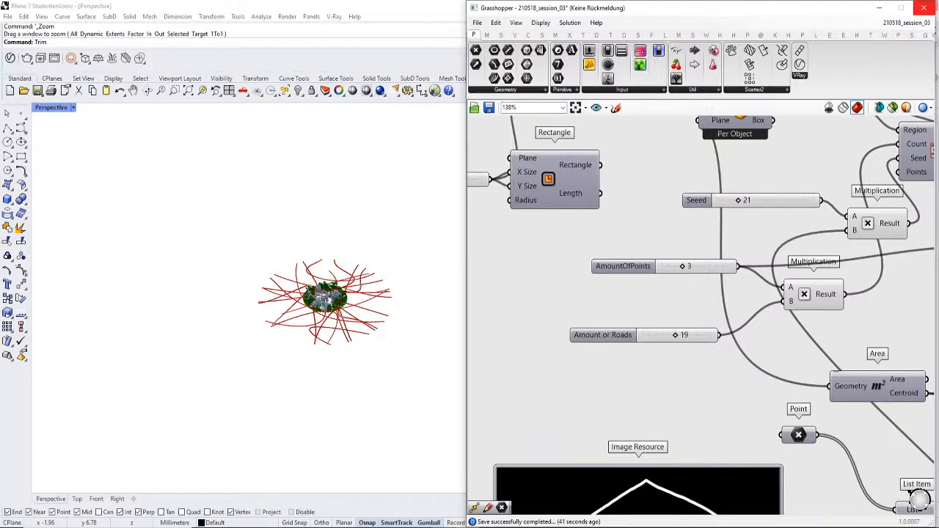
{"action": "left_click", "coordinate": [275, 527]}
{"action": "mouse_move", "coordinate": [445, 496]}
{"action": "mouse_move", "coordinate": [369, 498]}
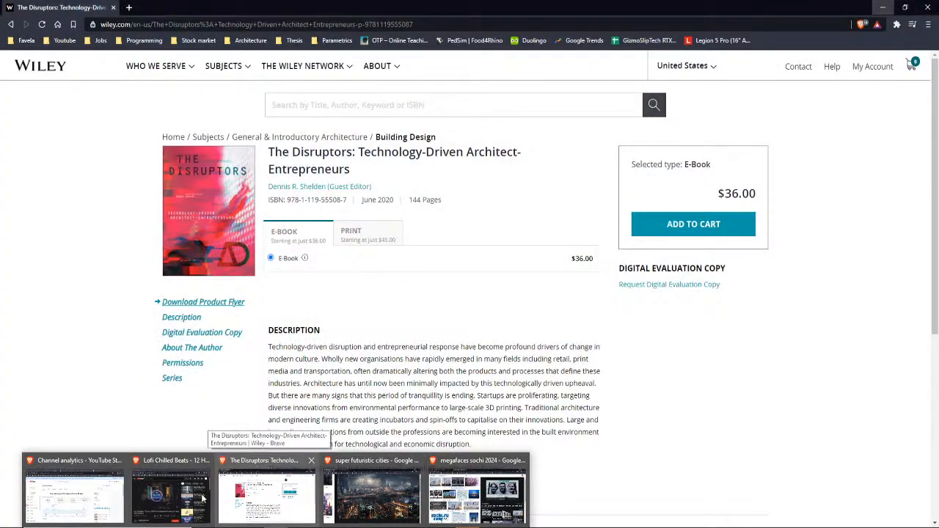
{"action": "mouse_move", "coordinate": [163, 499]}
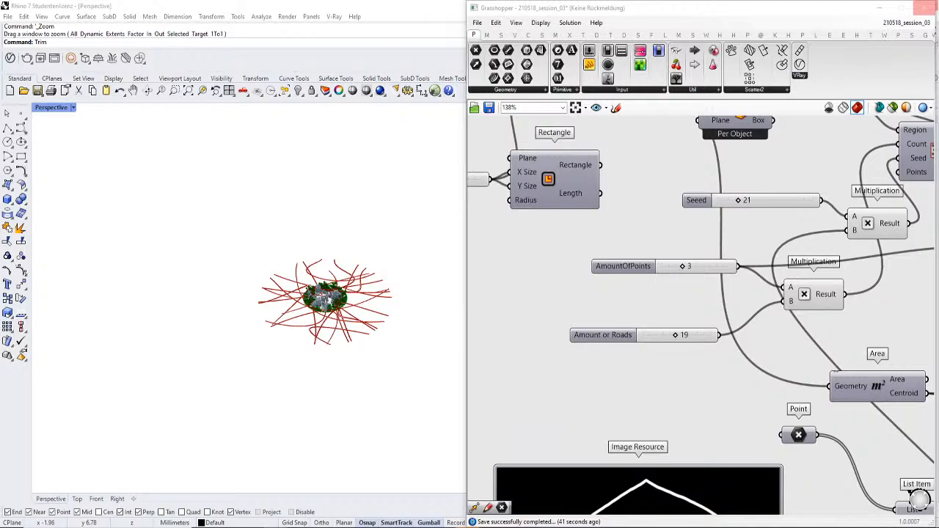
Bring the Task Manager back, compare the CPU and memory graphs while the solver runs, and leave it.
{"action": "key", "text": "ctrl+shift+Escape"}
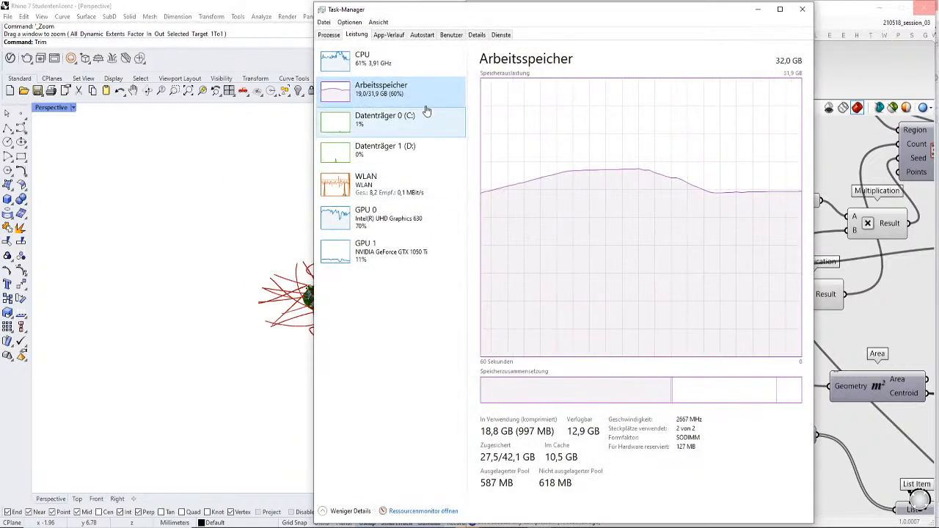
{"action": "left_click", "coordinate": [420, 70]}
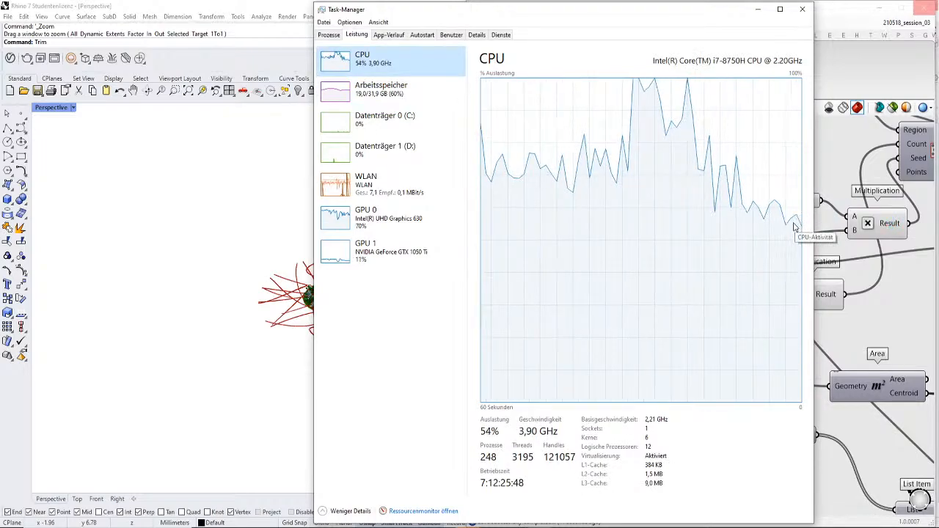
{"action": "left_click", "coordinate": [646, 447]}
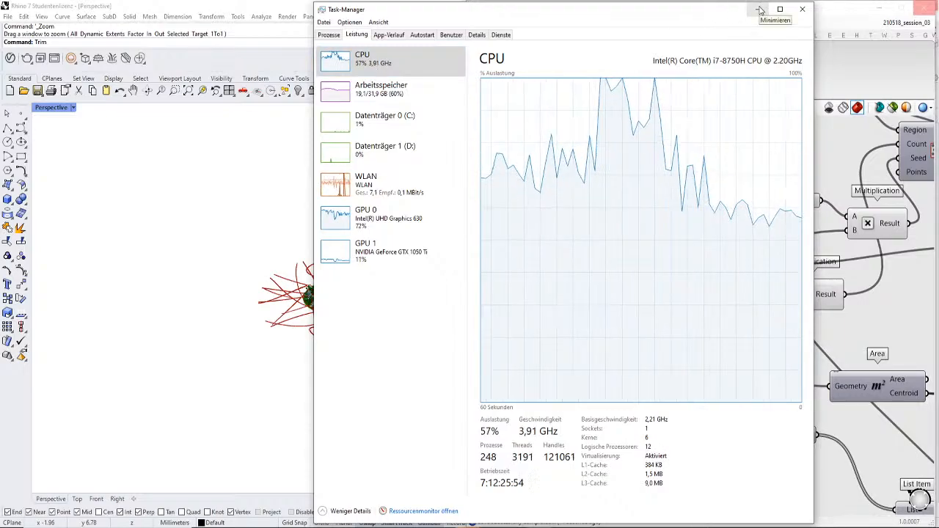
{"action": "left_click", "coordinate": [432, 98]}
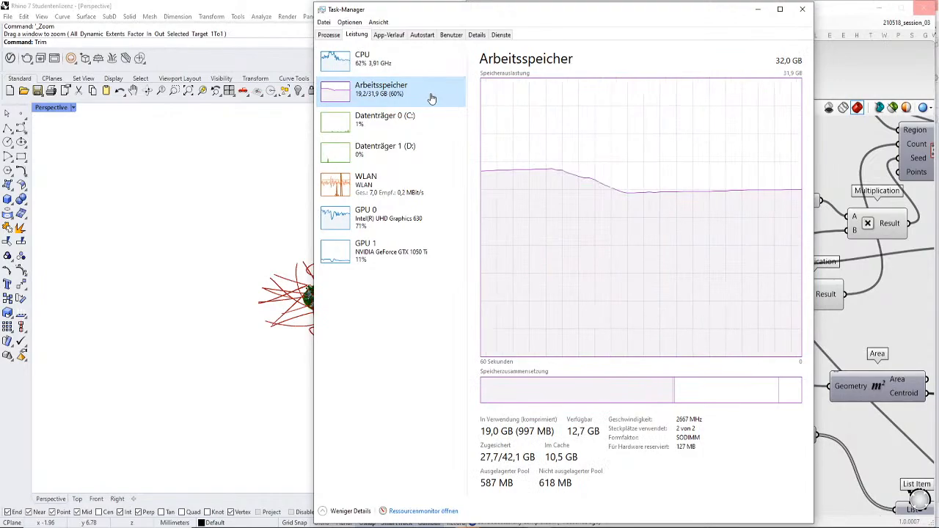
{"action": "left_click", "coordinate": [430, 68]}
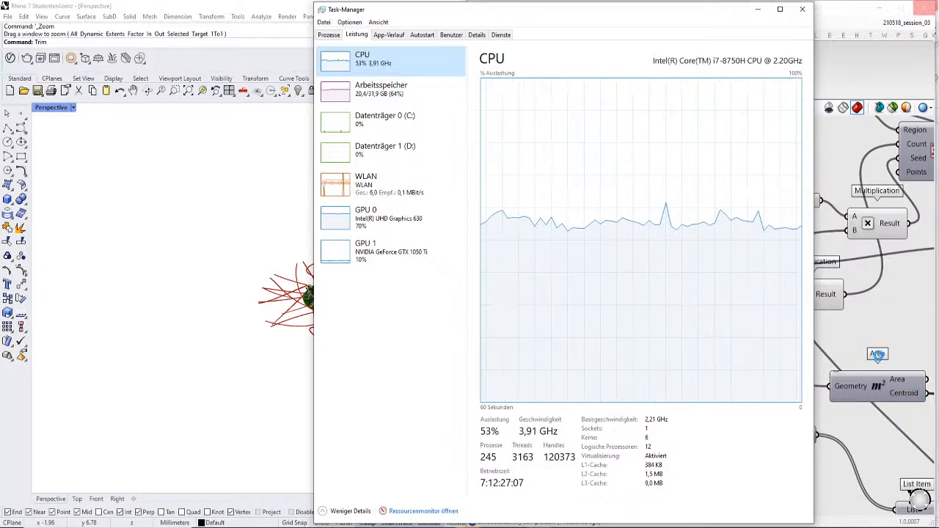
{"action": "key", "text": "alt+F4"}
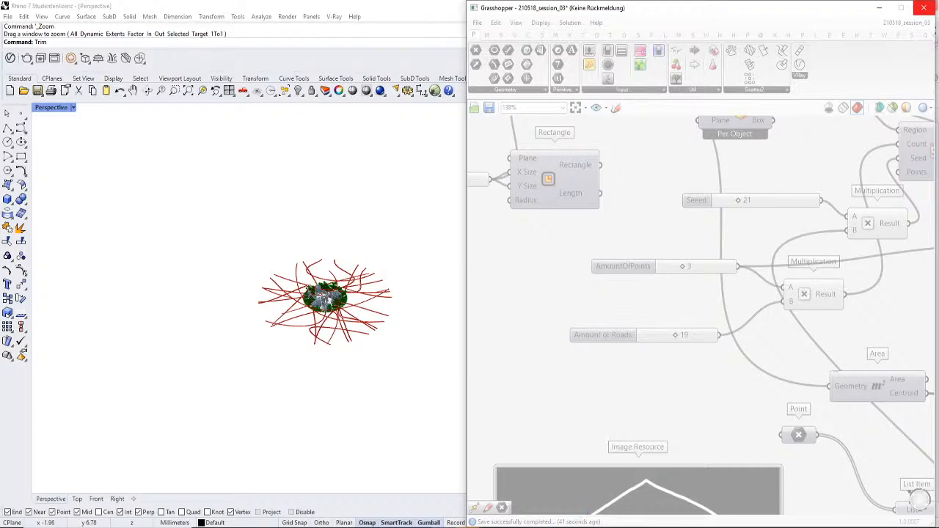
Check the memory usage graph in the Task Manager once more and dismiss the window.
{"action": "key", "text": "ctrl+shift+Escape"}
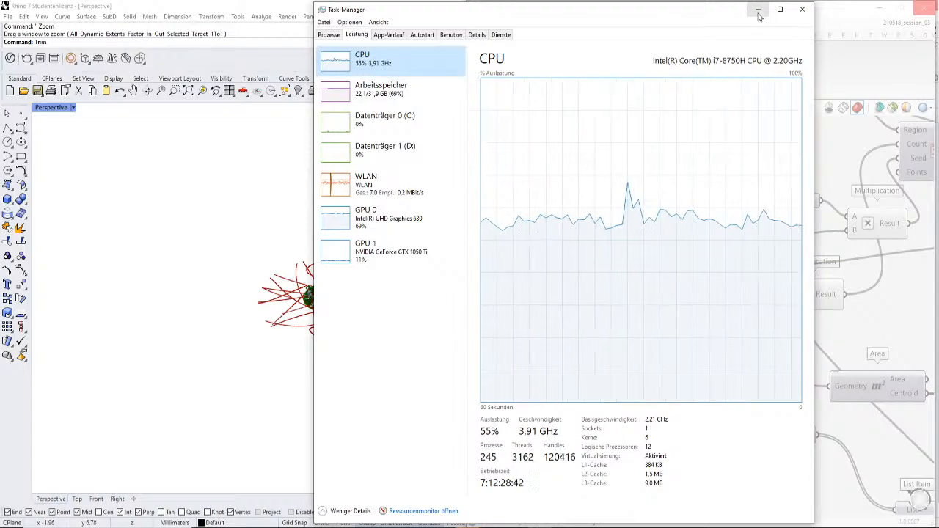
{"action": "left_click", "coordinate": [434, 101]}
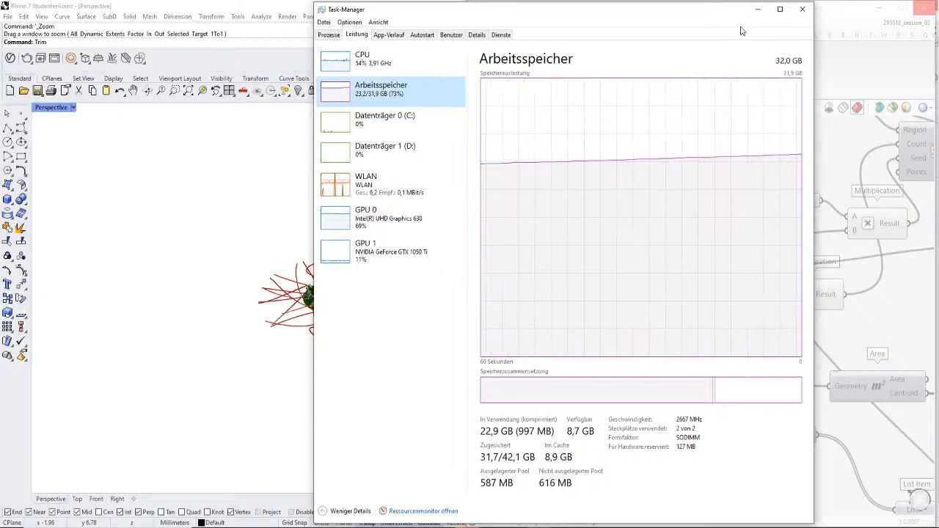
{"action": "left_click", "coordinate": [803, 9]}
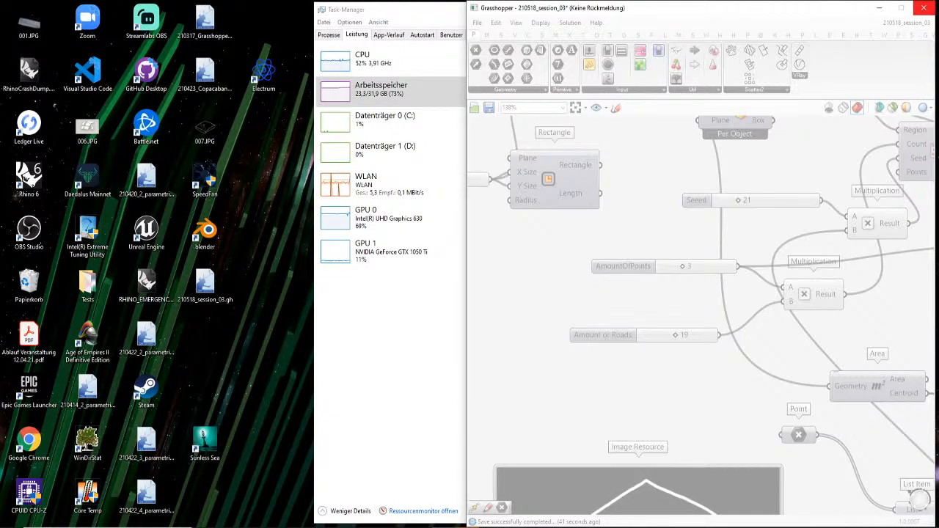
Bring the Task Manager's memory graph to the front and move its window beside the Grasshopper canvas for monitoring.
{"action": "key", "text": "alt+Tab"}
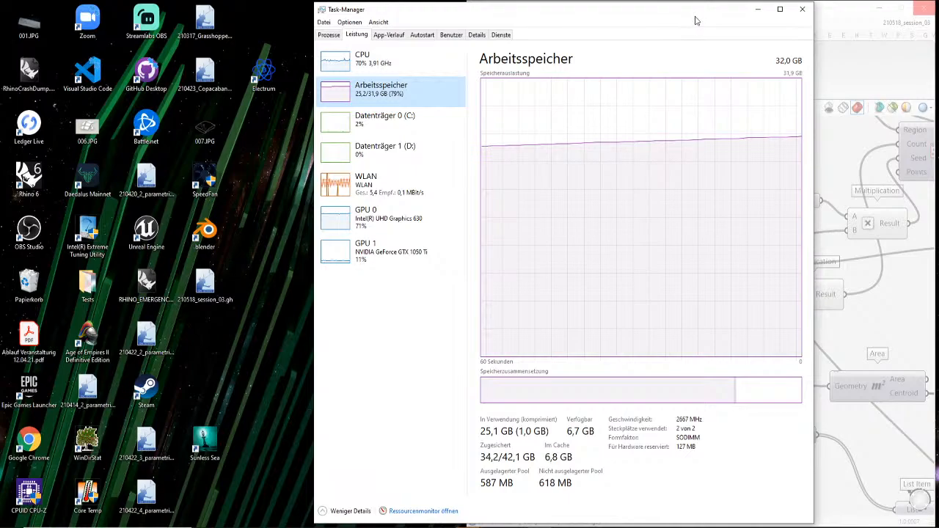
{"action": "left_click_drag", "start_coordinate": [696, 21], "coordinate": [648, 21]}
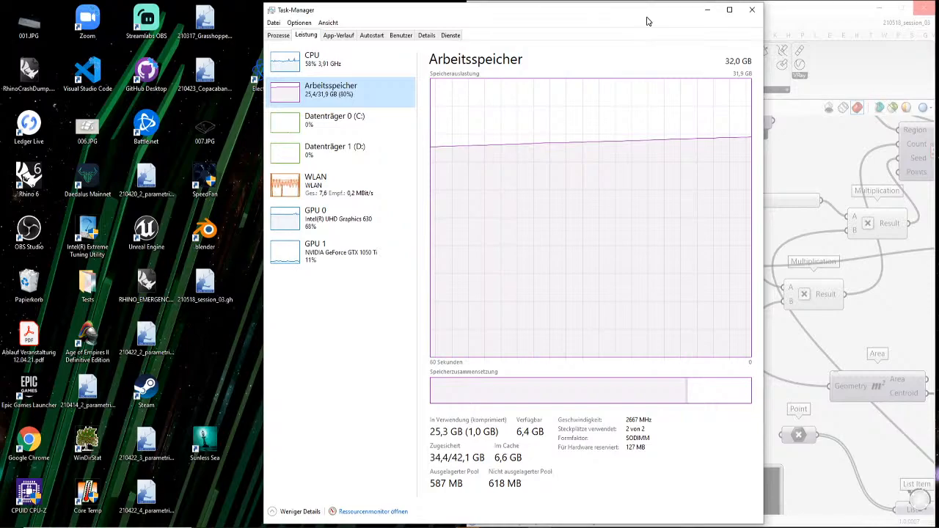
{"action": "left_click_drag", "start_coordinate": [646, 21], "coordinate": [395, 22]}
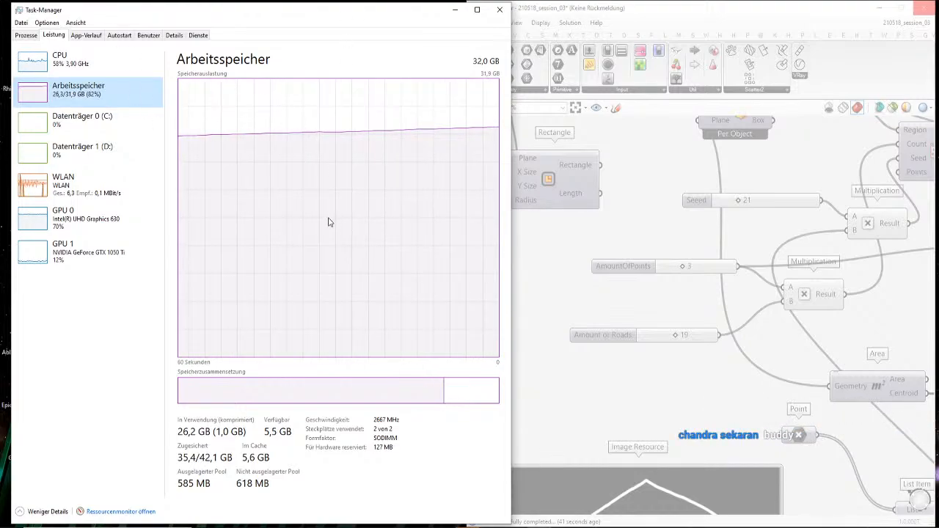
Switch to the Brave browser, search for "digital futures workshop" in a new tab and open the DigitalFUTURES Workshops page.
{"action": "left_click", "coordinate": [275, 527]}
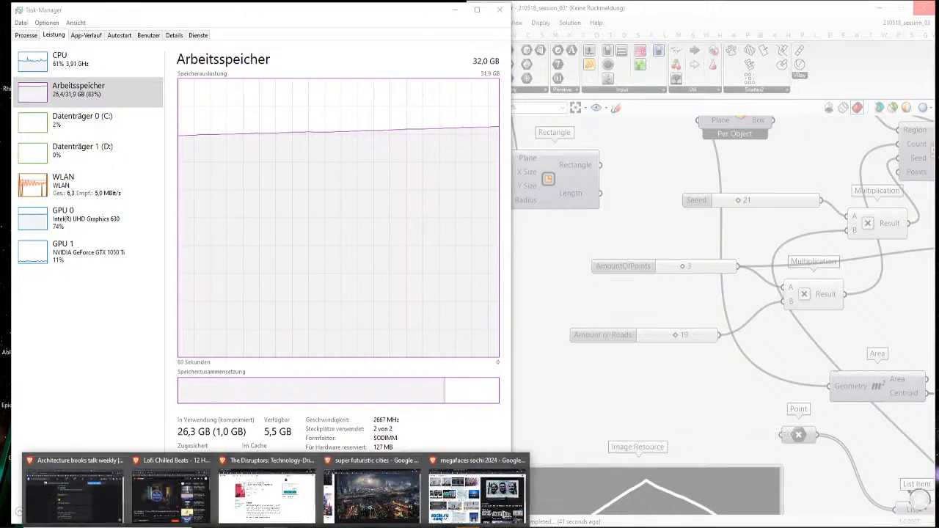
{"action": "left_click", "coordinate": [477, 495]}
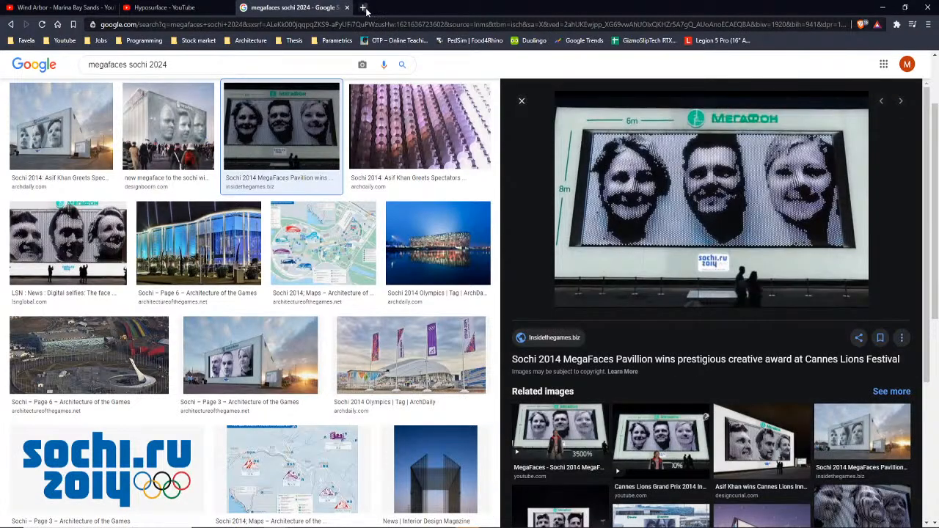
{"action": "left_click", "coordinate": [363, 7]}
{"action": "type", "text": "i"}
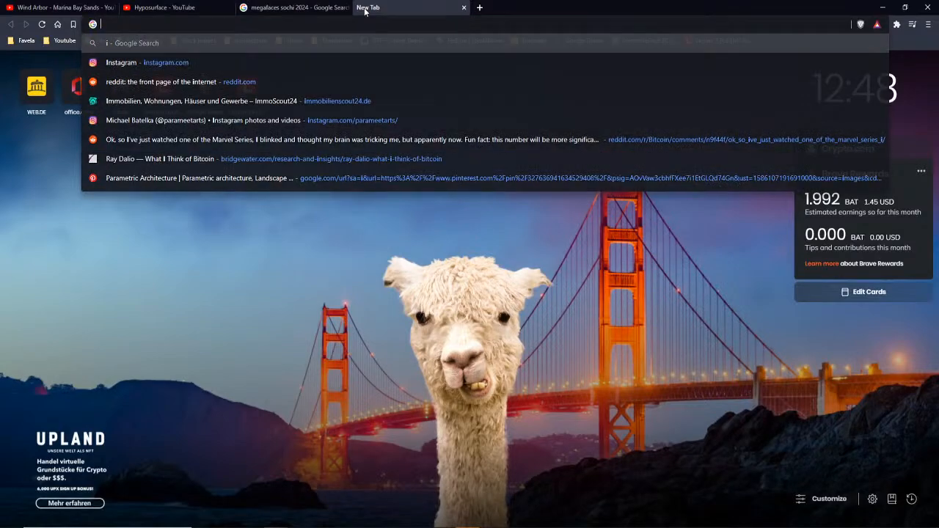
{"action": "key", "text": "BackSpace"}
{"action": "type", "text": "digitla future worksho"}
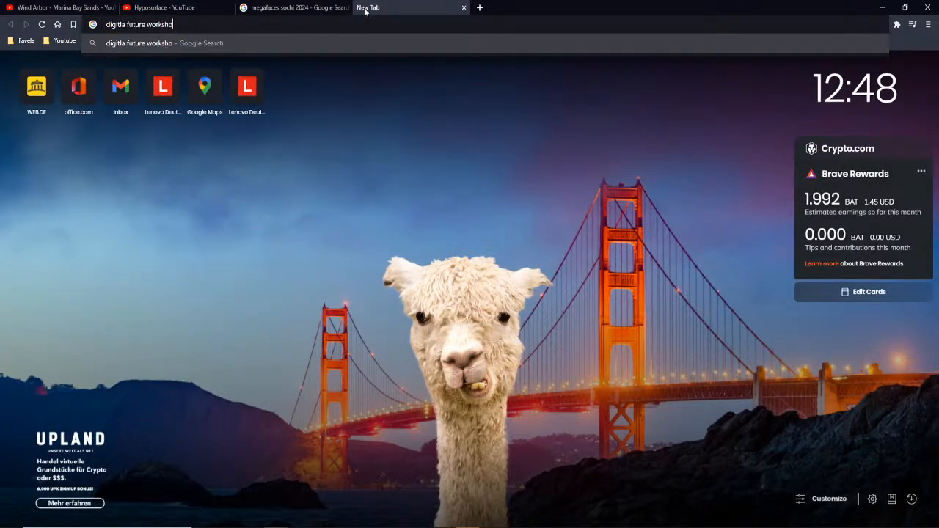
{"action": "key", "text": "Return"}
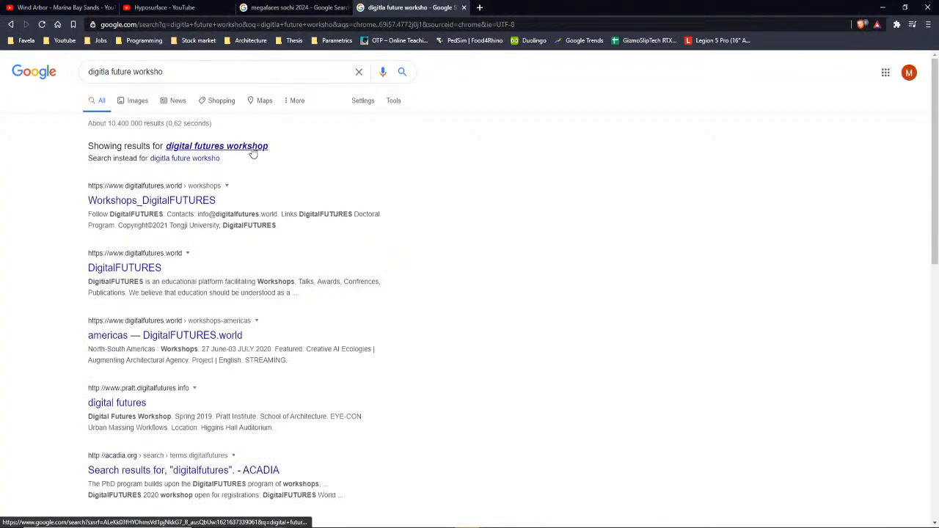
{"action": "left_click", "coordinate": [252, 149]}
{"action": "left_click", "coordinate": [180, 166]}
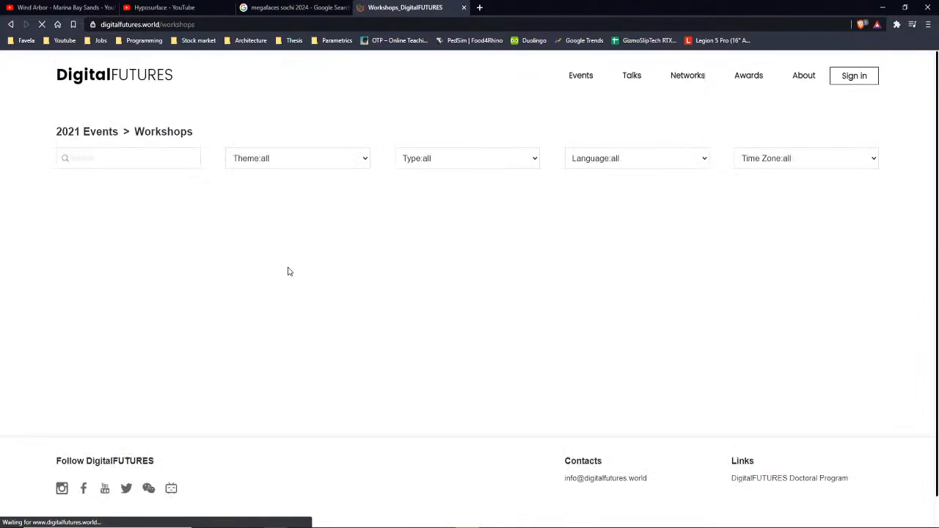
Open the "what happened to the plot" workshop from the workshops list and read its description and requirements.
{"action": "scroll", "coordinate": [173, 317], "scroll_direction": "down", "scroll_amount": 1}
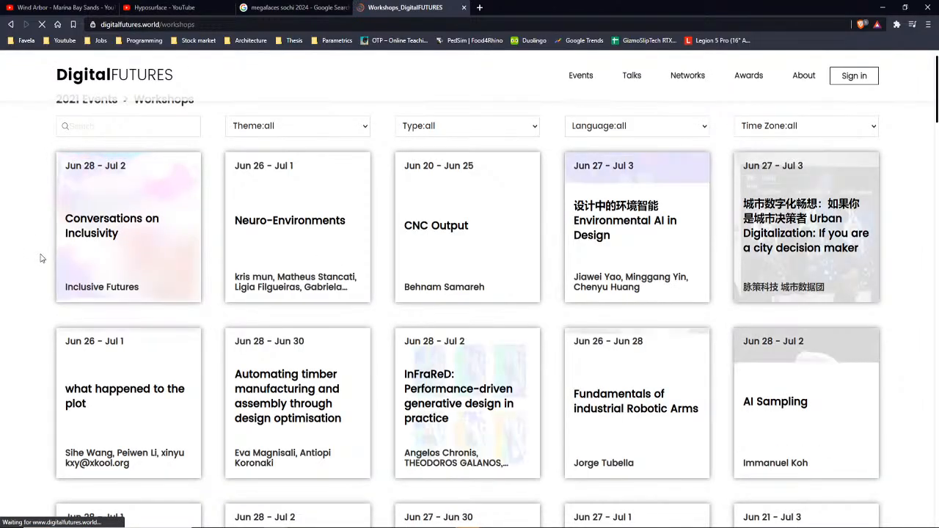
{"action": "scroll", "coordinate": [42, 258], "scroll_direction": "up", "scroll_amount": 1}
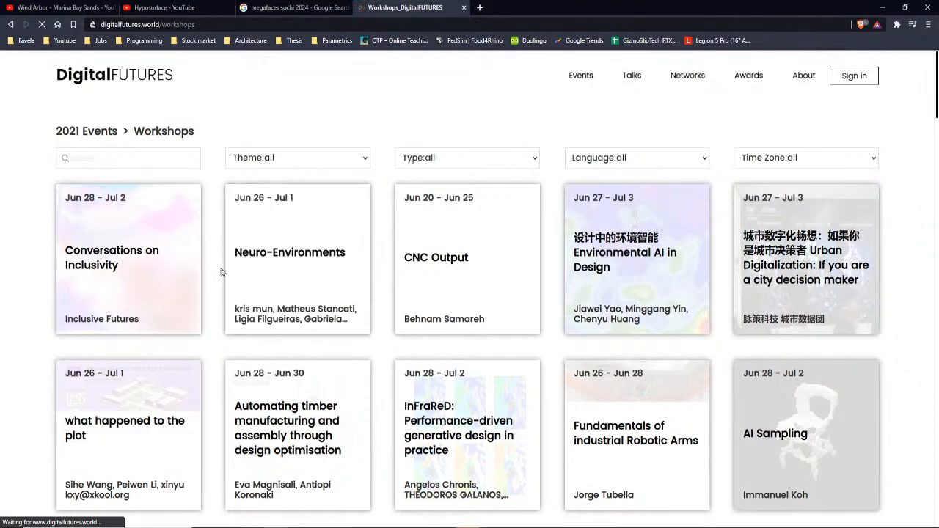
{"action": "scroll", "coordinate": [180, 323], "scroll_direction": "down", "scroll_amount": 2}
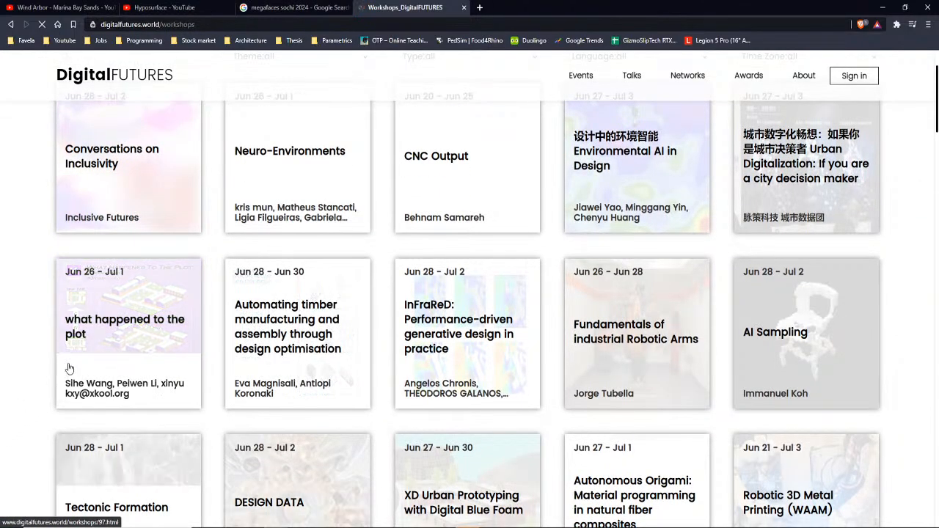
{"action": "left_click", "coordinate": [118, 328]}
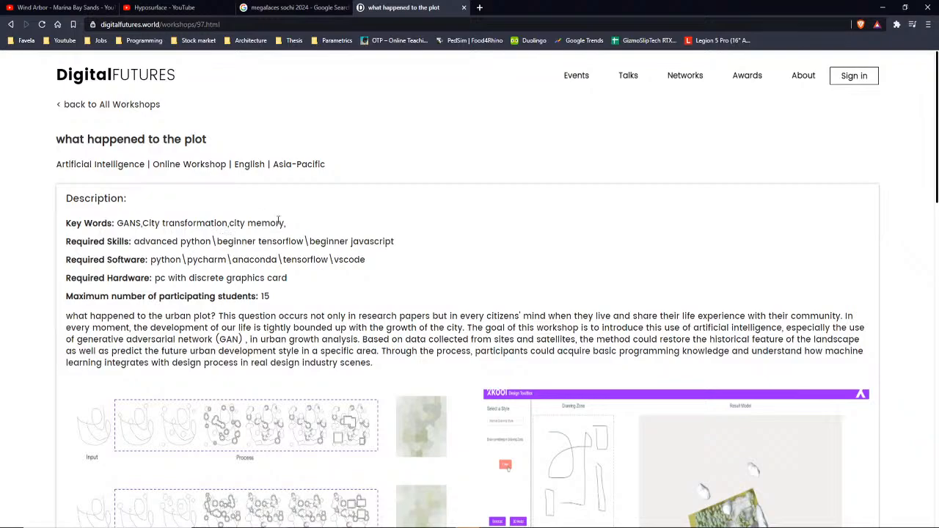
{"action": "scroll", "coordinate": [278, 219], "scroll_direction": "down", "scroll_amount": 2}
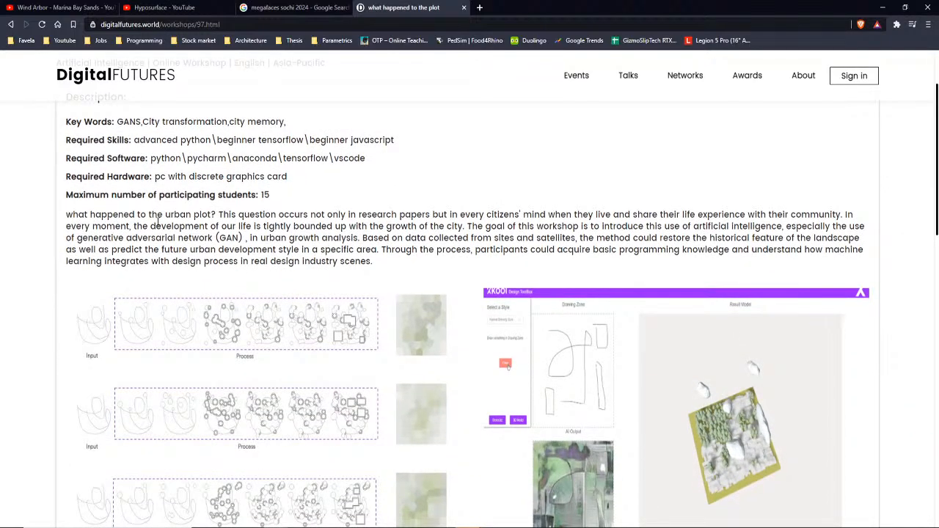
{"action": "scroll", "coordinate": [157, 221], "scroll_direction": "down", "scroll_amount": 3}
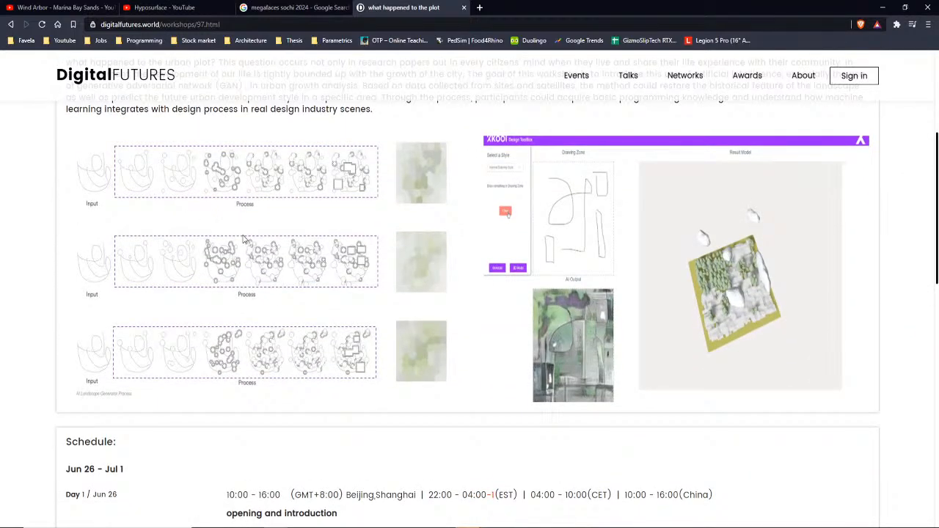
Examine the workshop's process diagrams, AI output and result model images up close, and review its schedule.
{"action": "scroll", "coordinate": [266, 263], "scroll_direction": "up", "scroll_amount": 5, "text": "ctrl"}
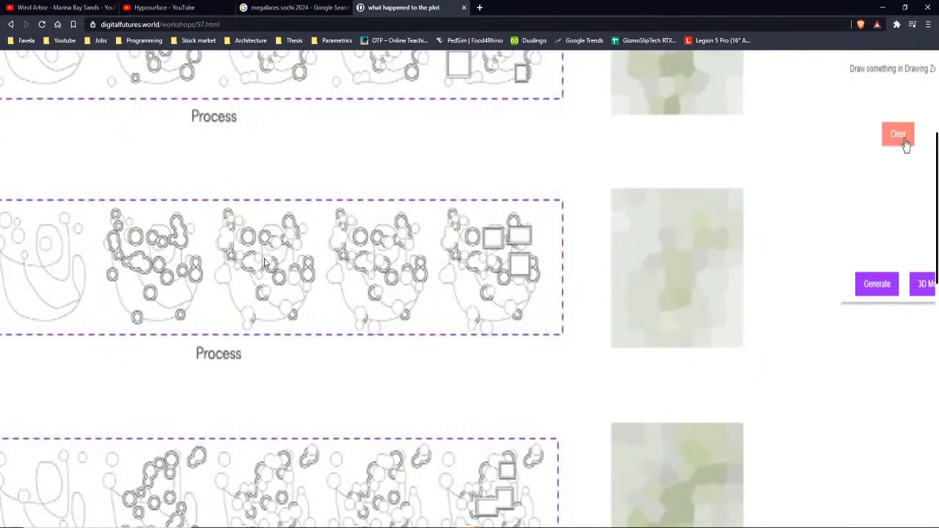
{"action": "scroll", "coordinate": [265, 263], "scroll_direction": "down", "scroll_amount": 5, "text": "ctrl"}
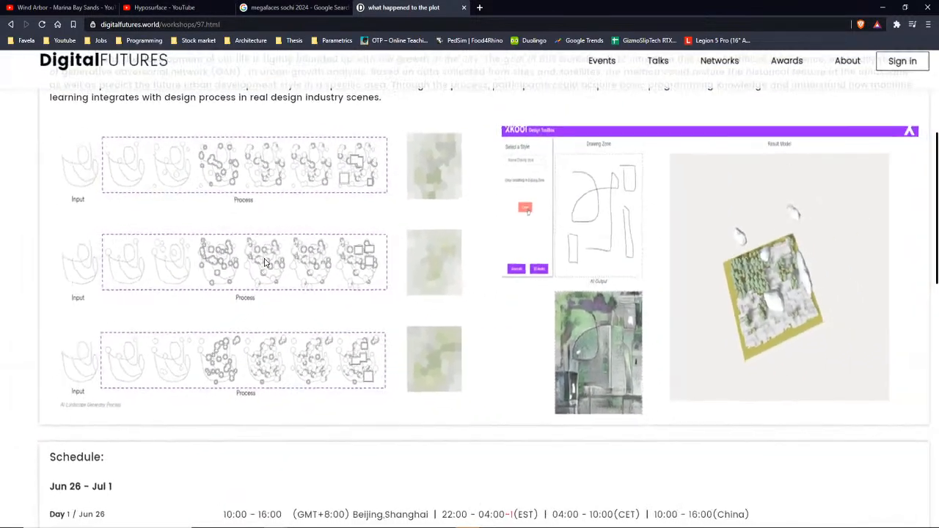
{"action": "scroll", "coordinate": [619, 291], "scroll_direction": "up", "scroll_amount": 3, "text": "ctrl"}
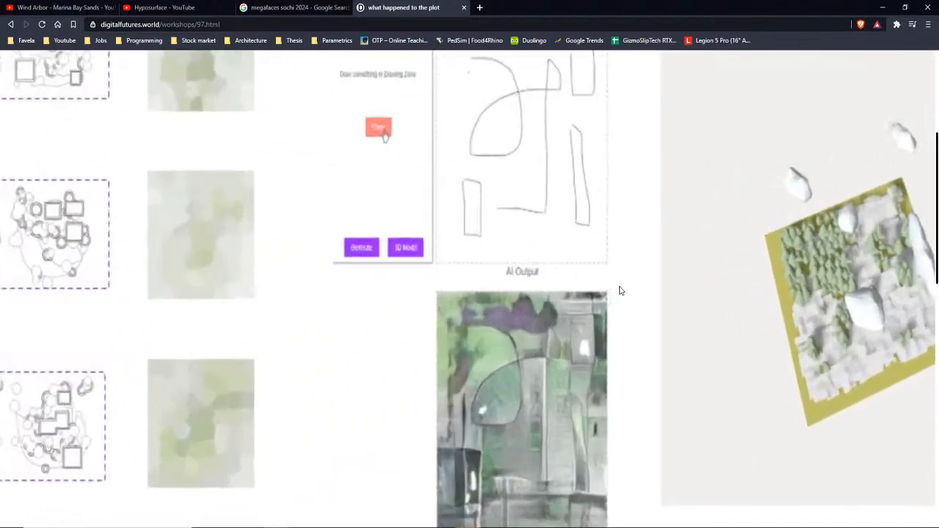
{"action": "scroll", "coordinate": [619, 290], "scroll_direction": "up", "scroll_amount": 1, "text": "ctrl"}
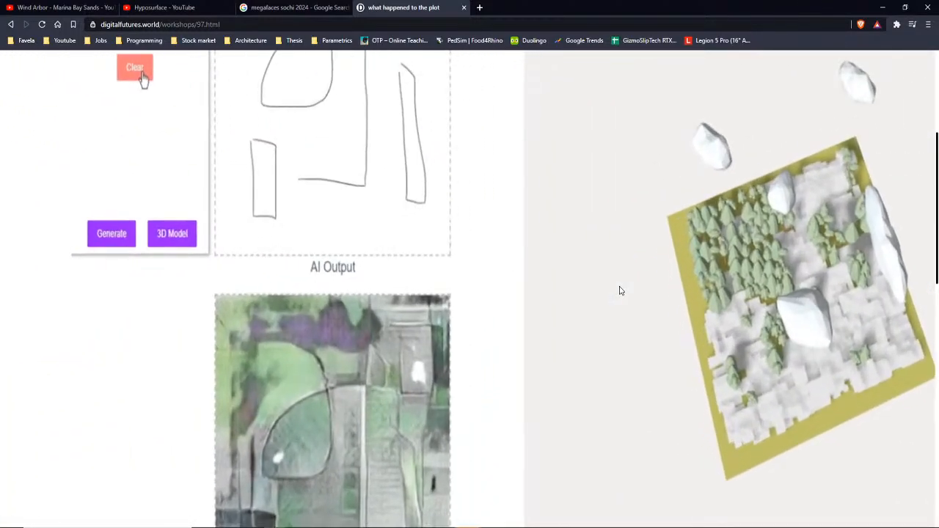
{"action": "scroll", "coordinate": [619, 291], "scroll_direction": "down", "scroll_amount": 4, "text": "ctrl"}
{"action": "scroll", "coordinate": [620, 290], "scroll_direction": "down", "scroll_amount": 1}
{"action": "scroll", "coordinate": [619, 291], "scroll_direction": "down", "scroll_amount": 3}
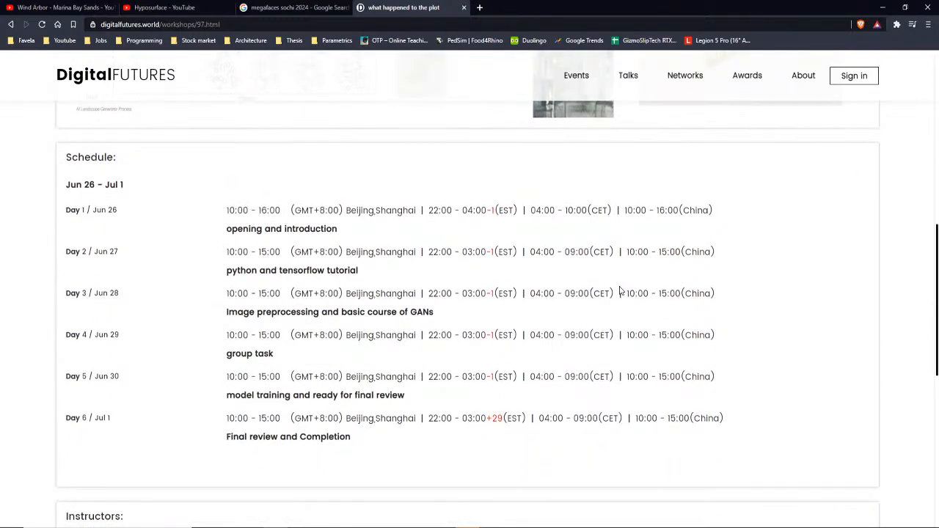
{"action": "scroll", "coordinate": [563, 296], "scroll_direction": "up", "scroll_amount": 7}
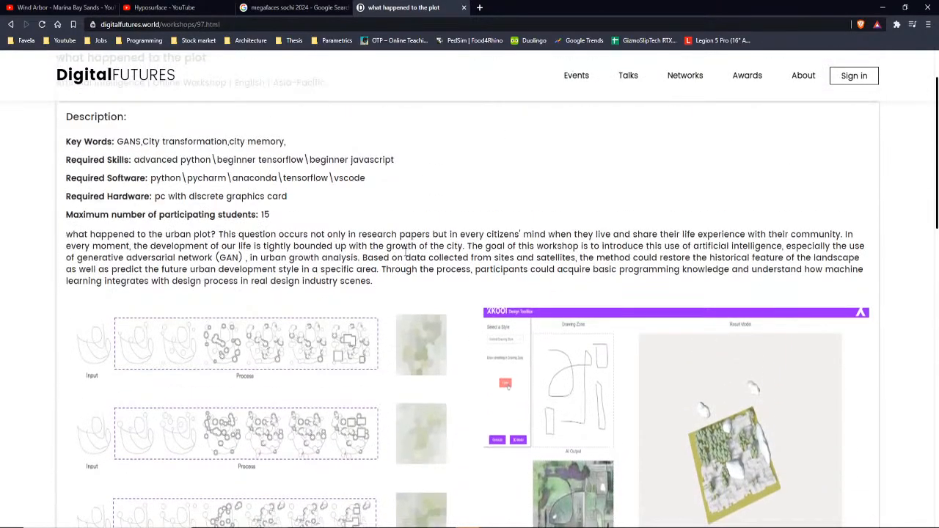
Return to the workshops list and save its page address as a bookmark on the bookmarks bar.
{"action": "key", "text": "alt+Left"}
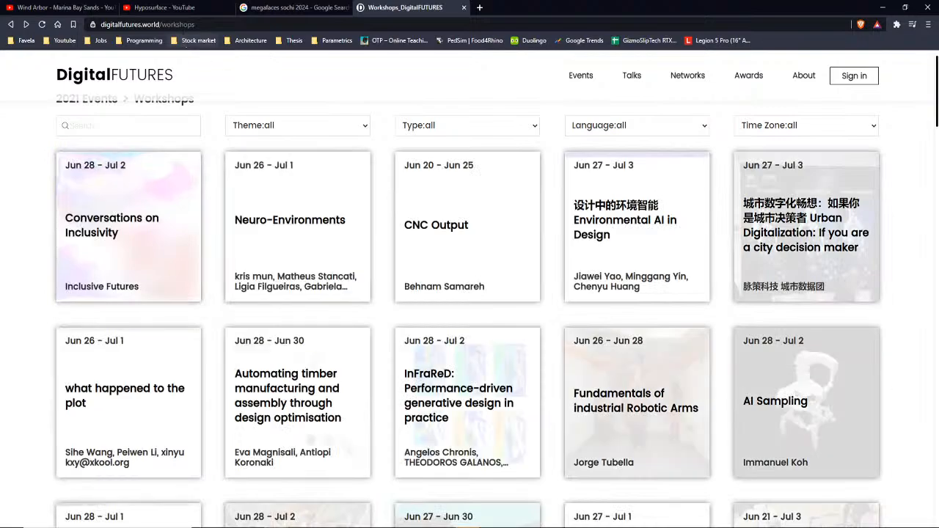
{"action": "left_click", "coordinate": [147, 25]}
{"action": "left_click_drag", "start_coordinate": [147, 24], "coordinate": [738, 38]}
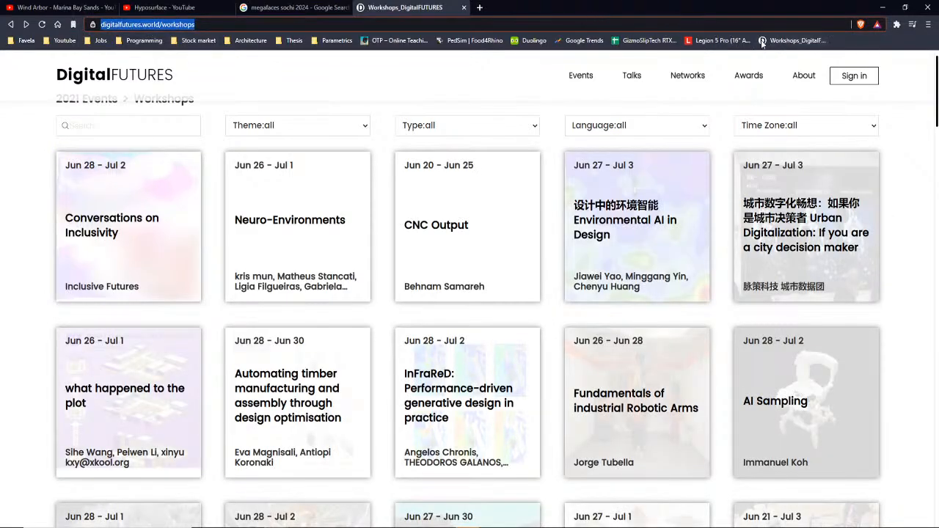
Open the "Synthetic Intelligence" workshop, read its description and schedule, and return to the workshops list.
{"action": "scroll", "coordinate": [62, 398], "scroll_direction": "down", "scroll_amount": 2}
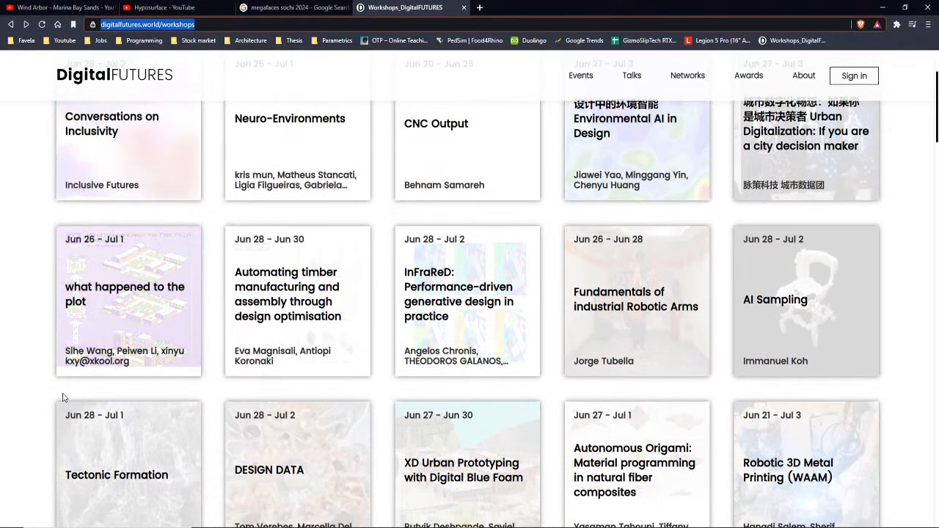
{"action": "scroll", "coordinate": [58, 382], "scroll_direction": "down", "scroll_amount": 3}
{"action": "scroll", "coordinate": [45, 332], "scroll_direction": "down", "scroll_amount": 1}
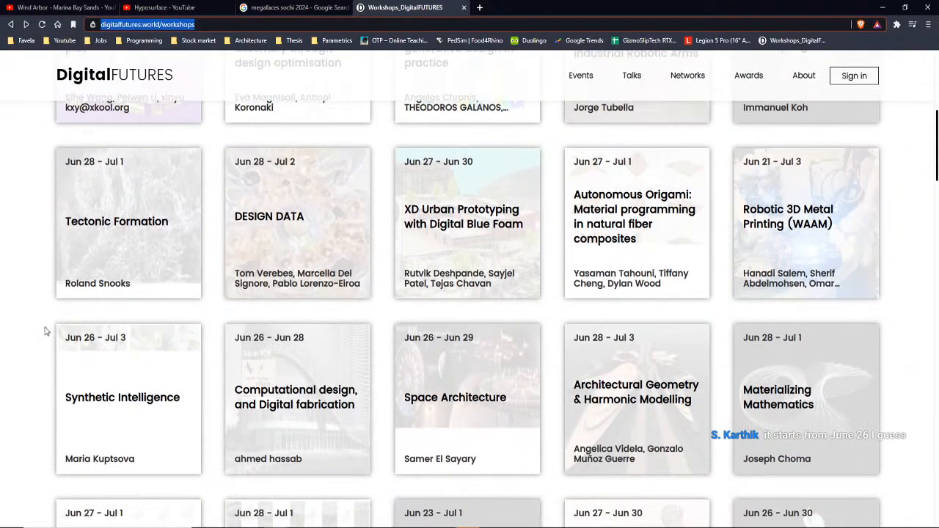
{"action": "scroll", "coordinate": [51, 320], "scroll_direction": "down", "scroll_amount": 1}
{"action": "left_click", "coordinate": [109, 273]}
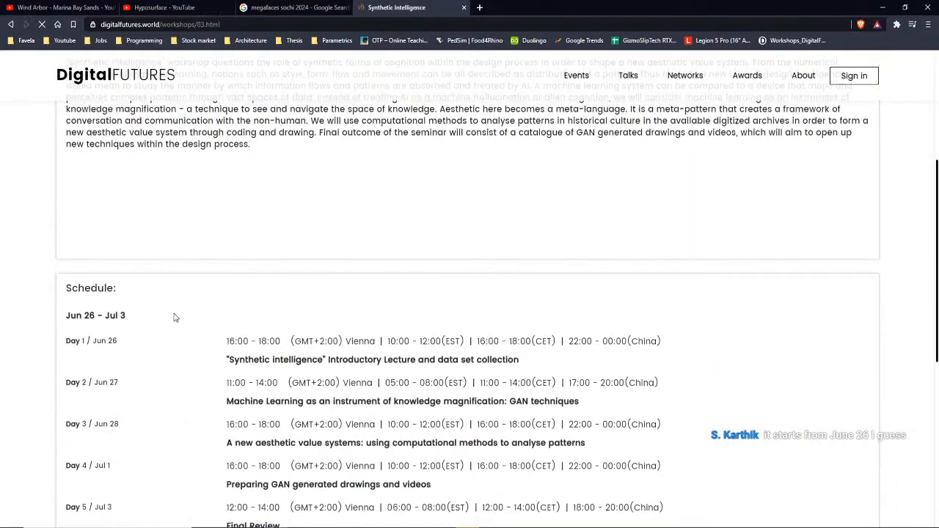
{"action": "scroll", "coordinate": [192, 317], "scroll_direction": "up", "scroll_amount": 5}
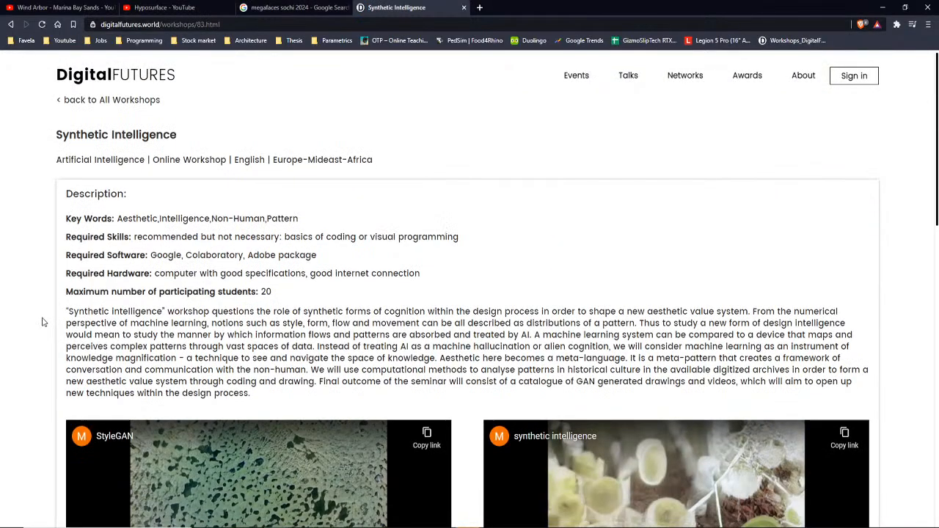
{"action": "scroll", "coordinate": [42, 322], "scroll_direction": "down", "scroll_amount": 3}
{"action": "key", "text": "alt+Left"}
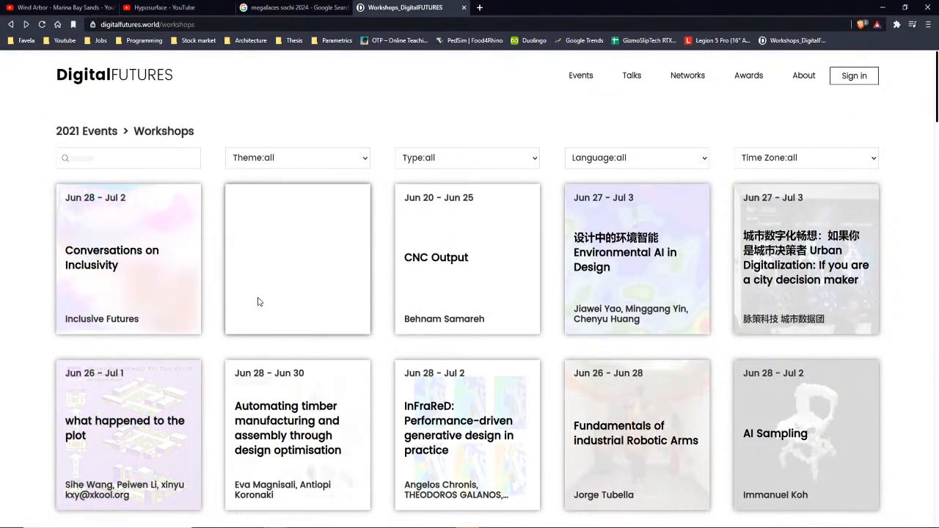
Browse the remaining DigitalFUTURES workshops down to the end of the list.
{"action": "scroll", "coordinate": [370, 323], "scroll_direction": "down", "scroll_amount": 12}
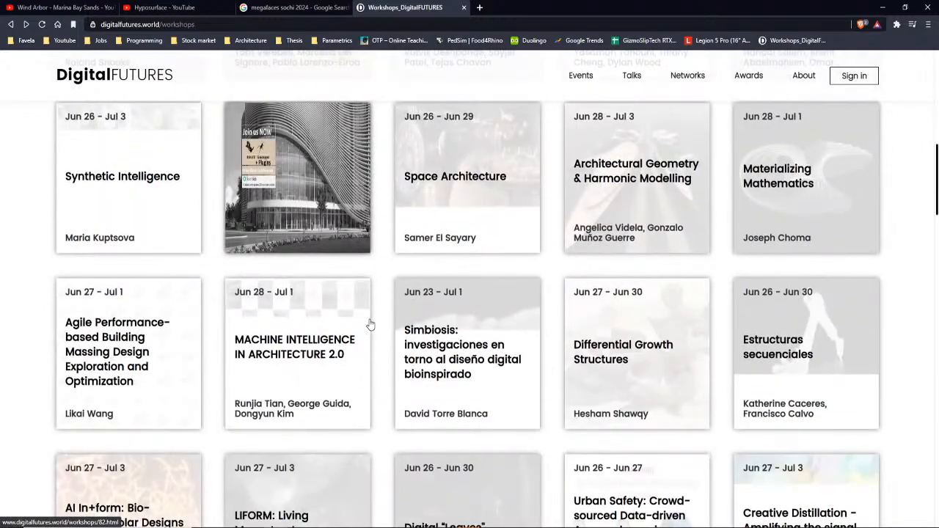
{"action": "scroll", "coordinate": [371, 325], "scroll_direction": "down", "scroll_amount": 10}
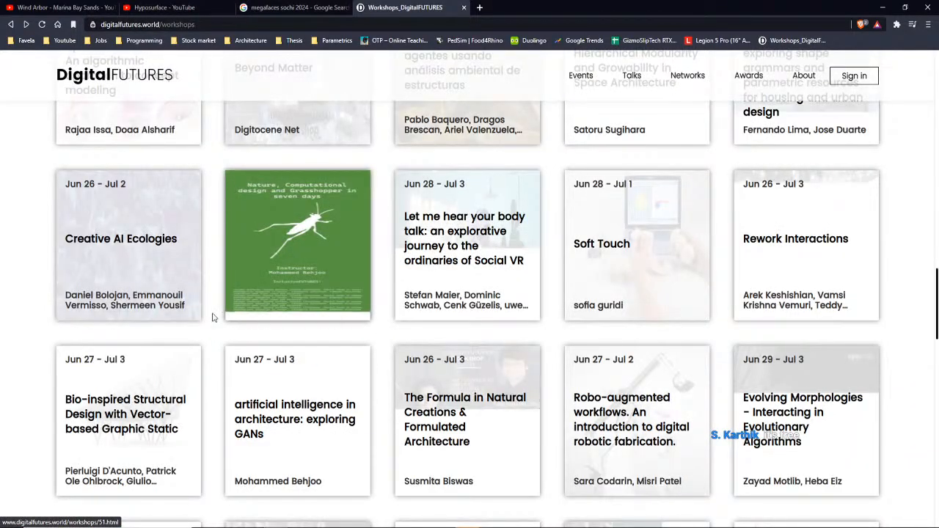
{"action": "scroll", "coordinate": [45, 281], "scroll_direction": "down", "scroll_amount": 9}
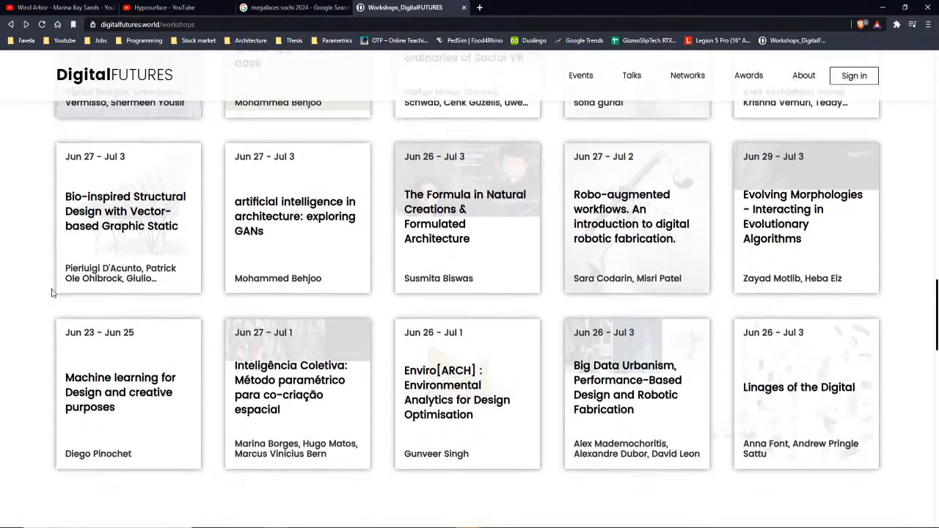
{"action": "scroll", "coordinate": [52, 296], "scroll_direction": "down", "scroll_amount": 8}
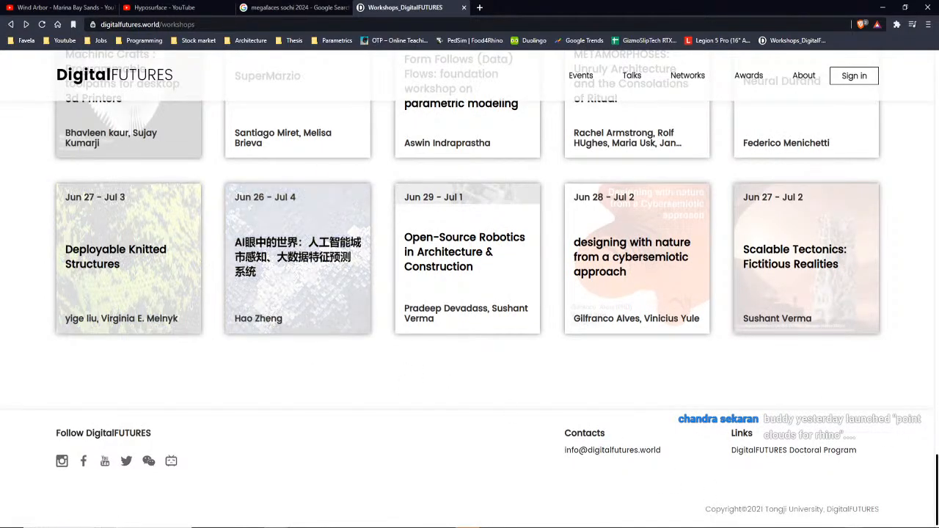
Look up June 2021 in the system calendar to check the workshop dates, and dismiss the calendar.
{"action": "left_click", "coordinate": [899, 527]}
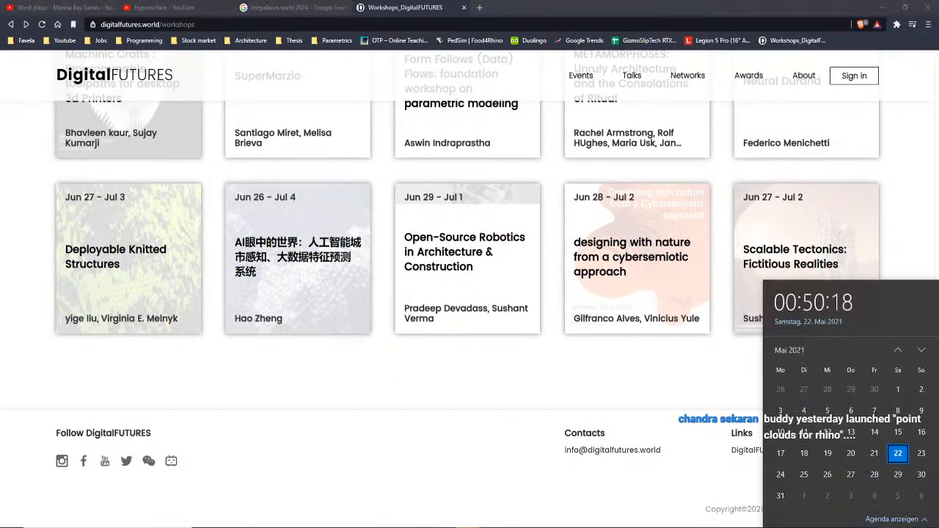
{"action": "left_click", "coordinate": [922, 346]}
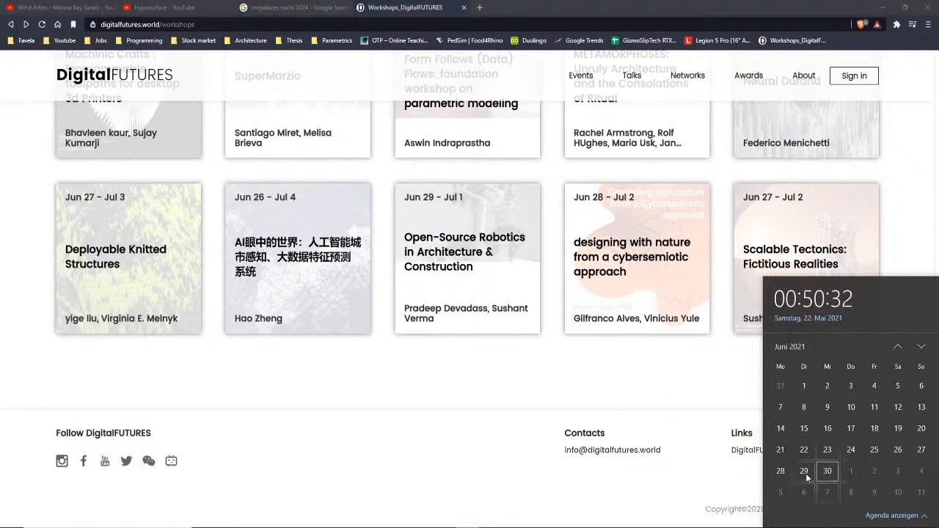
{"action": "left_click", "coordinate": [604, 386]}
Open the "Creative Distillation" workshop, read its description and schedule, and return to the workshops list.
{"action": "scroll", "coordinate": [702, 406], "scroll_direction": "up", "scroll_amount": 5}
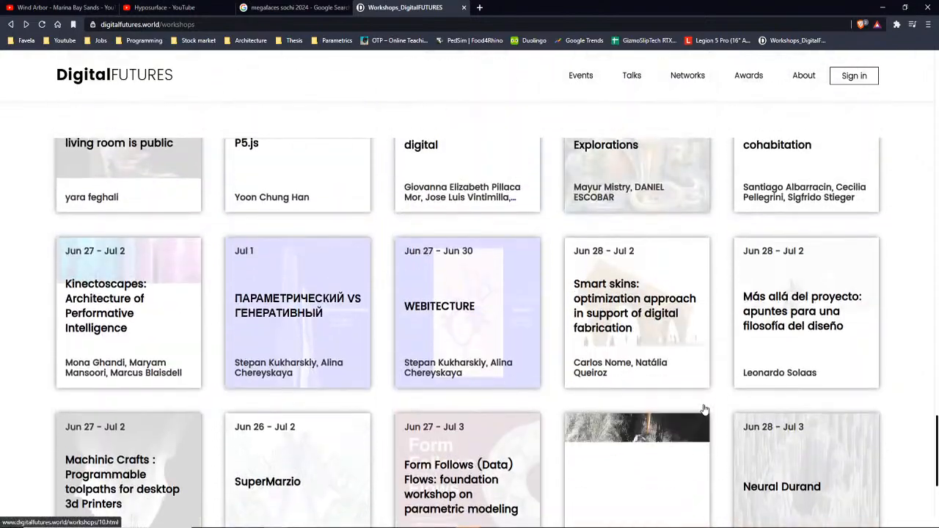
{"action": "scroll", "coordinate": [703, 408], "scroll_direction": "up", "scroll_amount": 6}
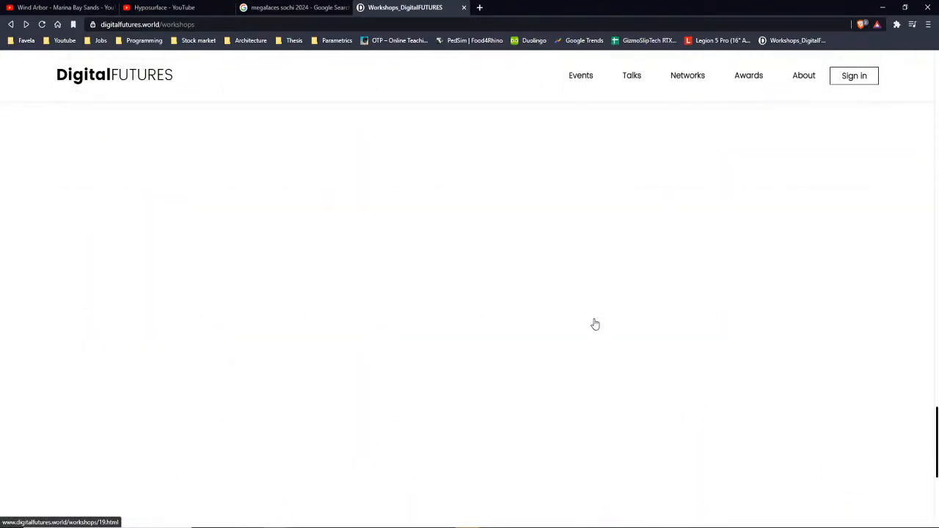
{"action": "scroll", "coordinate": [595, 324], "scroll_direction": "up", "scroll_amount": 5}
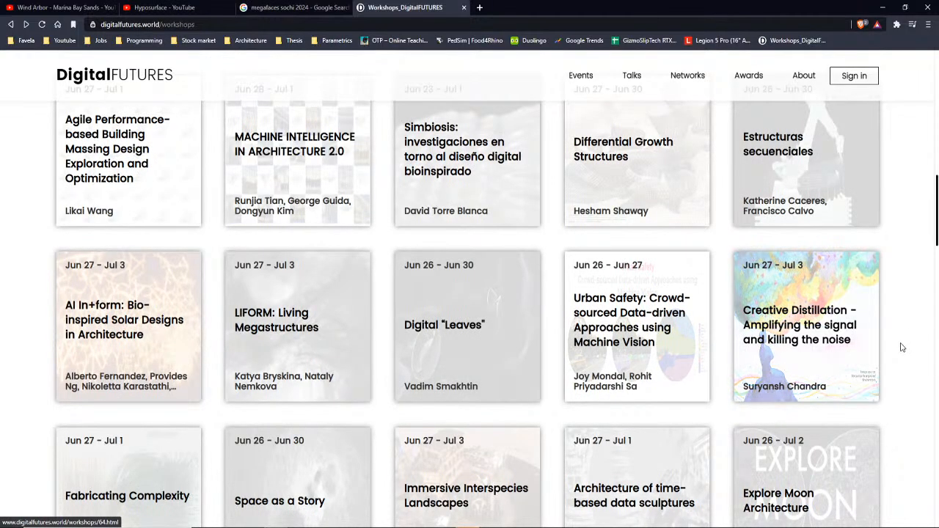
{"action": "left_click", "coordinate": [820, 312]}
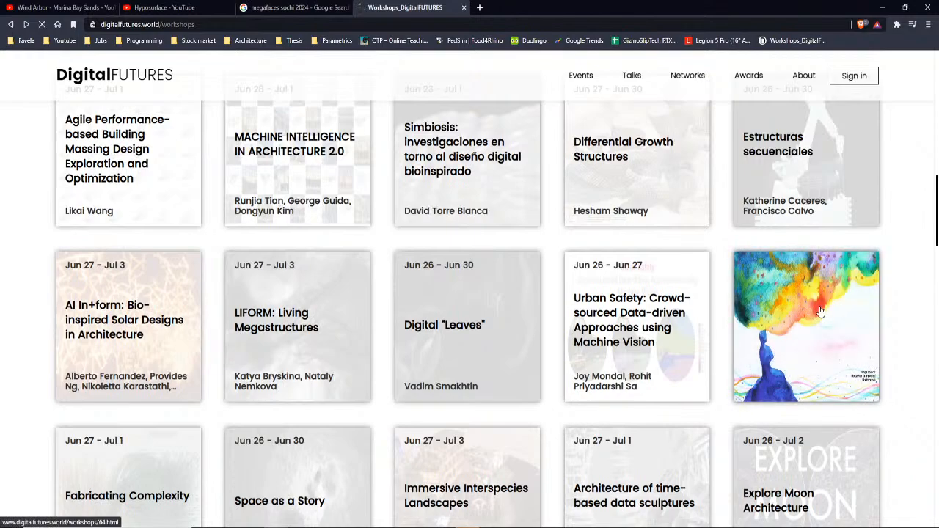
{"action": "scroll", "coordinate": [579, 292], "scroll_direction": "down", "scroll_amount": 3}
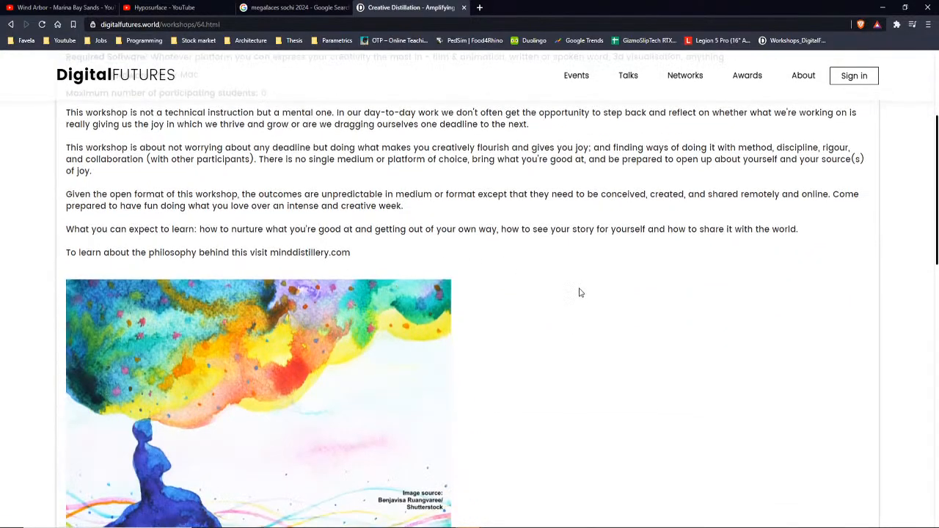
{"action": "scroll", "coordinate": [579, 293], "scroll_direction": "down", "scroll_amount": 6}
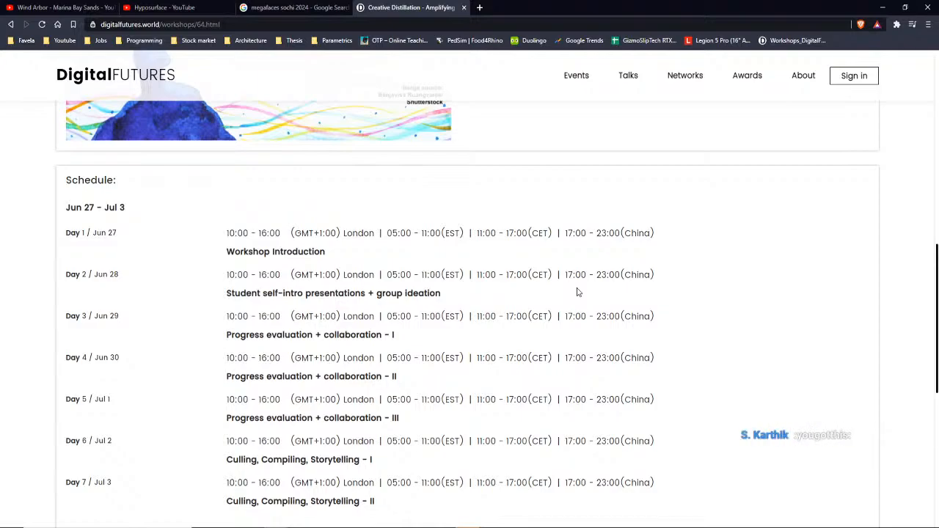
{"action": "key", "text": "alt+Left"}
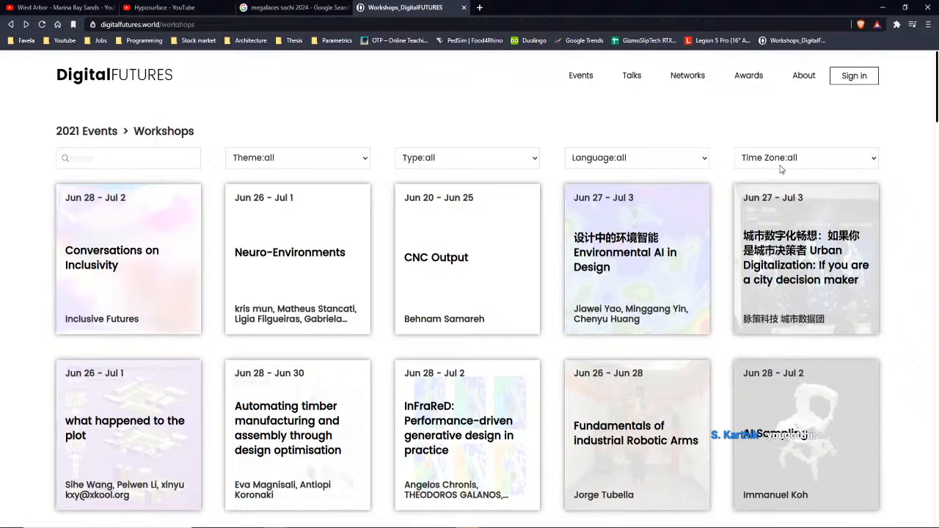
Filter the workshops by the Europe-Mideast-Africa time zone and open "Automating timber manufacturing and assembly through design optimisation" to read its description.
{"action": "left_click", "coordinate": [780, 158]}
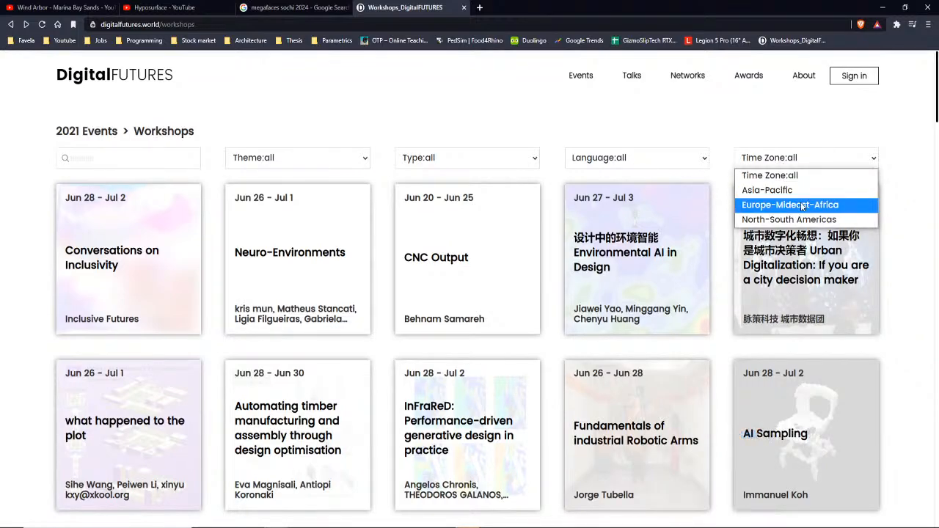
{"action": "left_click", "coordinate": [803, 206]}
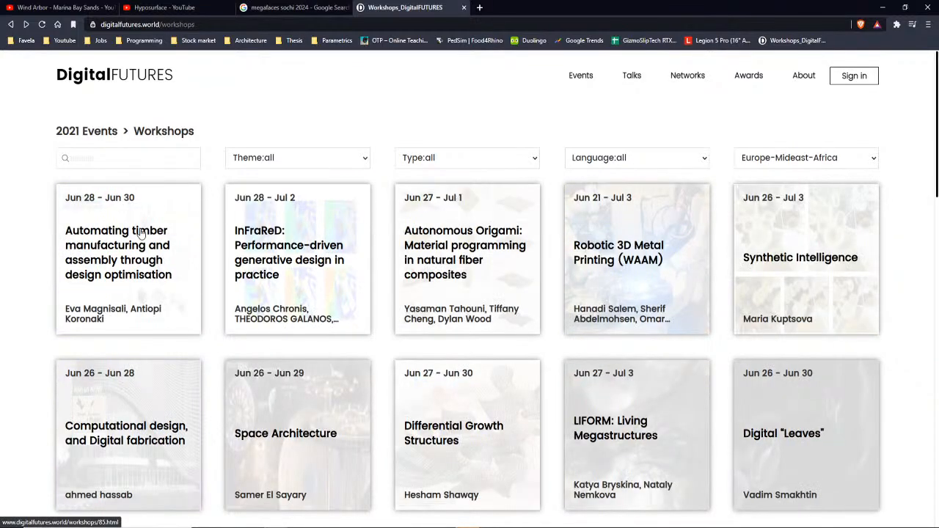
{"action": "left_click", "coordinate": [103, 271]}
{"action": "scroll", "coordinate": [123, 270], "scroll_direction": "down", "scroll_amount": 4}
{"action": "scroll", "coordinate": [121, 270], "scroll_direction": "up", "scroll_amount": 3}
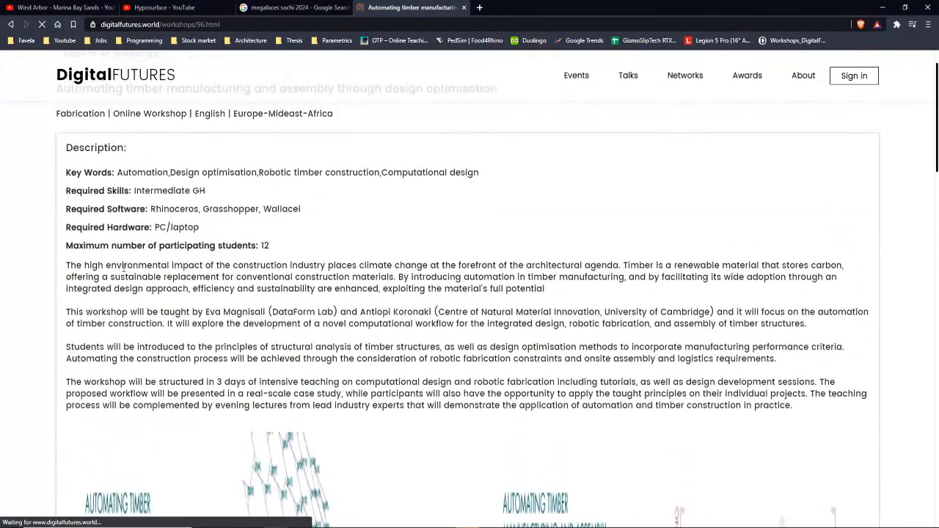
Examine the timber manufacturing workshop's images, schedule and instructors, and return to the workshops list.
{"action": "scroll", "coordinate": [117, 270], "scroll_direction": "down", "scroll_amount": 3}
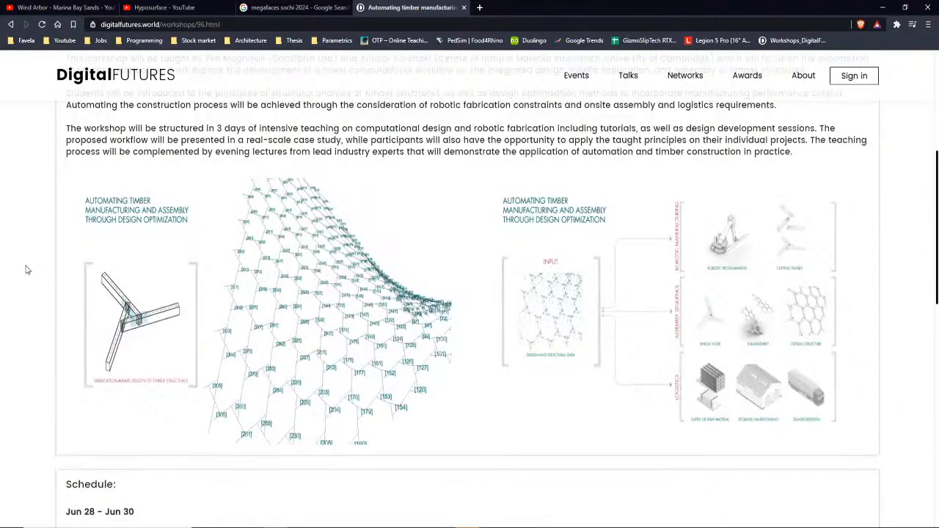
{"action": "scroll", "coordinate": [27, 270], "scroll_direction": "up", "scroll_amount": 3}
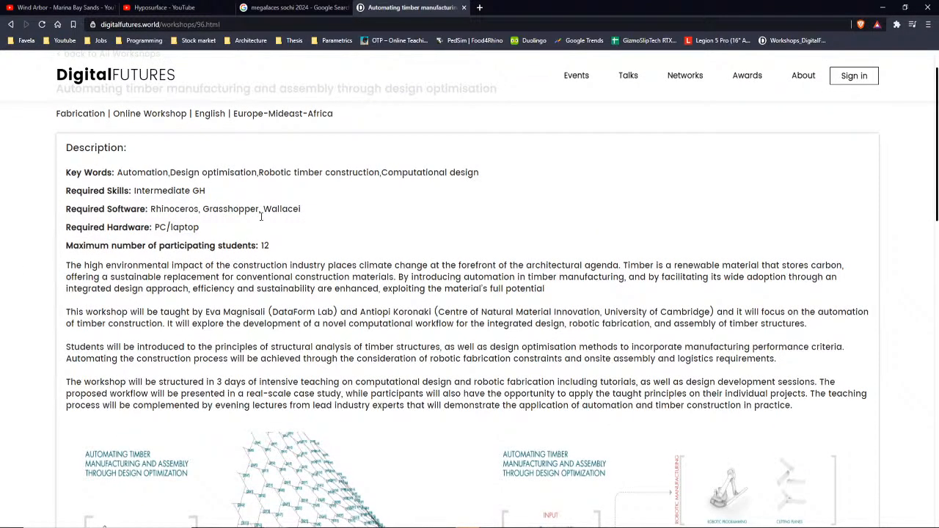
{"action": "scroll", "coordinate": [119, 263], "scroll_direction": "down", "scroll_amount": 3}
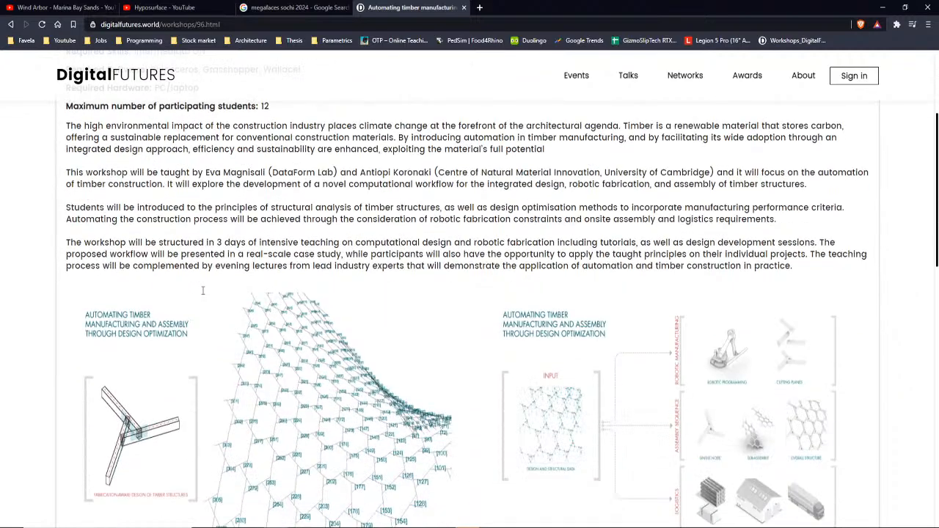
{"action": "scroll", "coordinate": [203, 295], "scroll_direction": "down", "scroll_amount": 3}
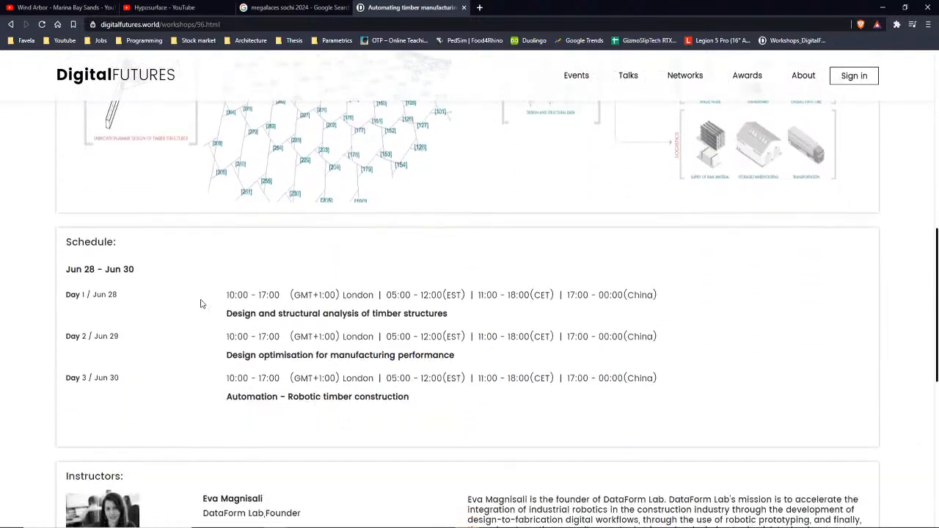
{"action": "scroll", "coordinate": [201, 304], "scroll_direction": "down", "scroll_amount": 2}
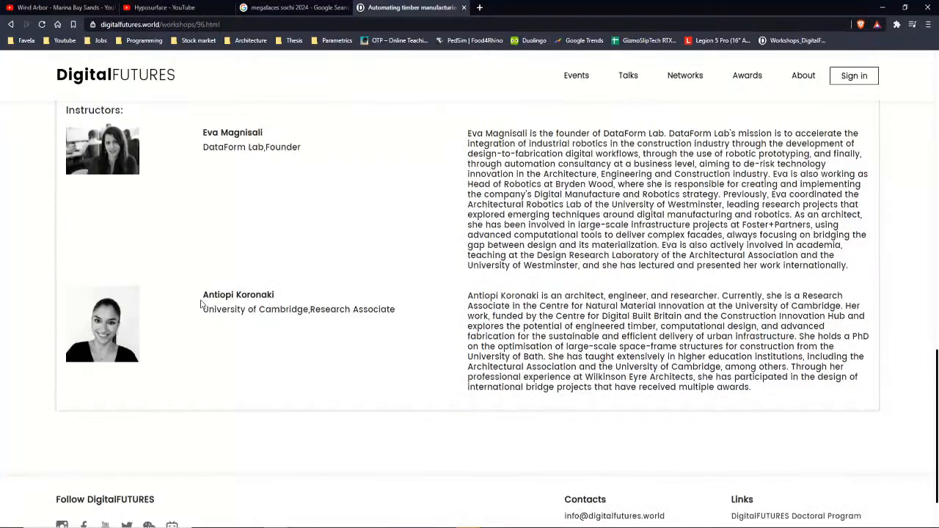
{"action": "scroll", "coordinate": [200, 304], "scroll_direction": "down", "scroll_amount": 2}
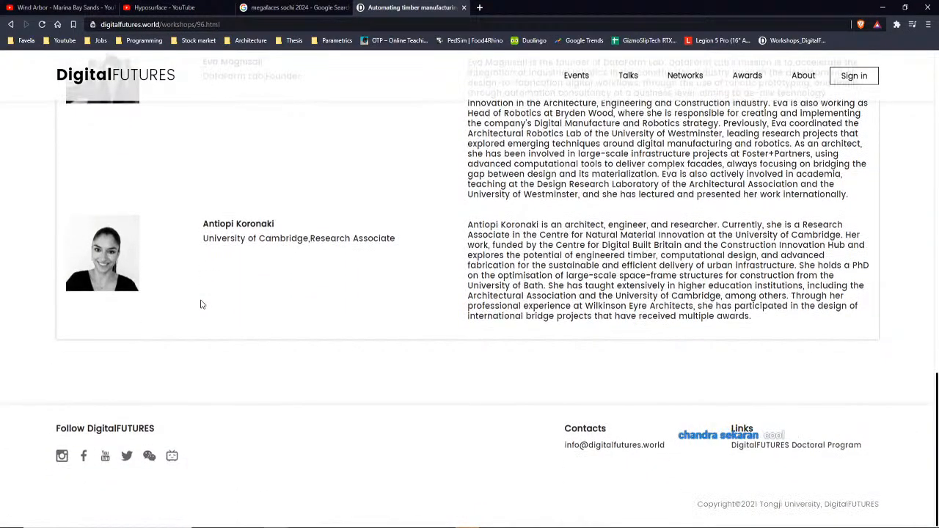
{"action": "scroll", "coordinate": [200, 304], "scroll_direction": "up", "scroll_amount": 4}
{"action": "scroll", "coordinate": [323, 293], "scroll_direction": "up", "scroll_amount": 2}
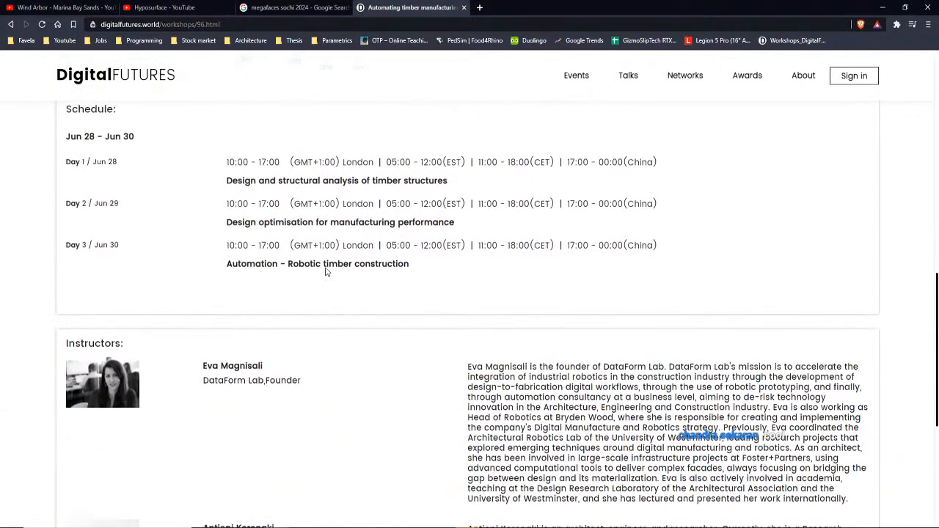
{"action": "scroll", "coordinate": [518, 330], "scroll_direction": "up", "scroll_amount": 7}
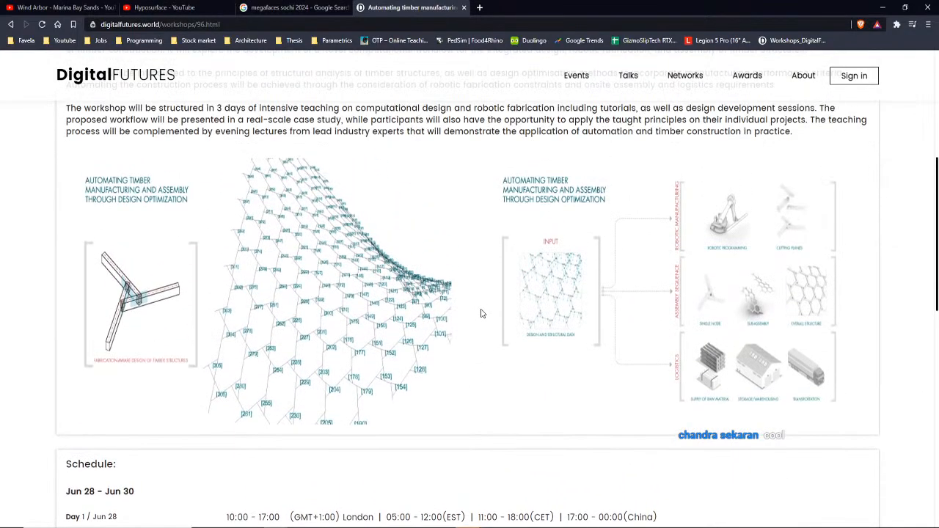
{"action": "key", "text": "alt+Left"}
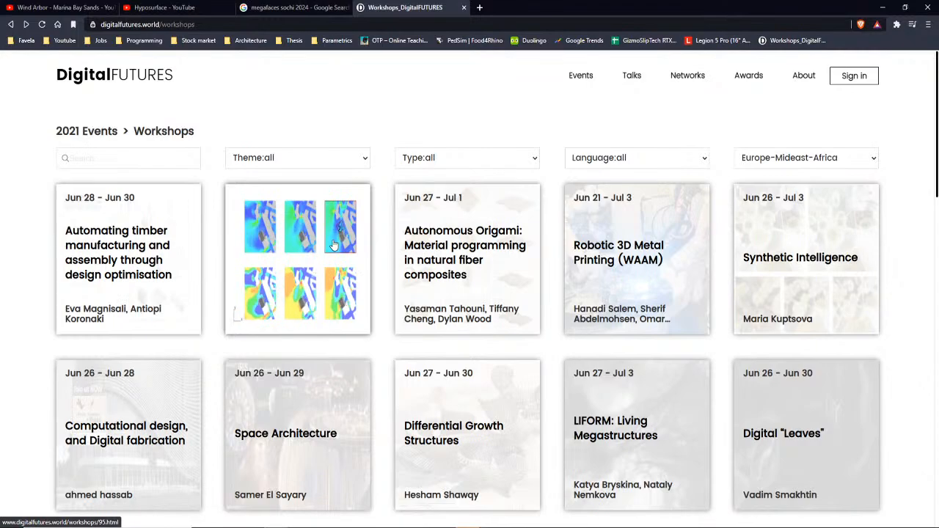
Open the "Differential Growth Structures" workshop and look over its description and project images.
{"action": "left_click", "coordinate": [497, 402]}
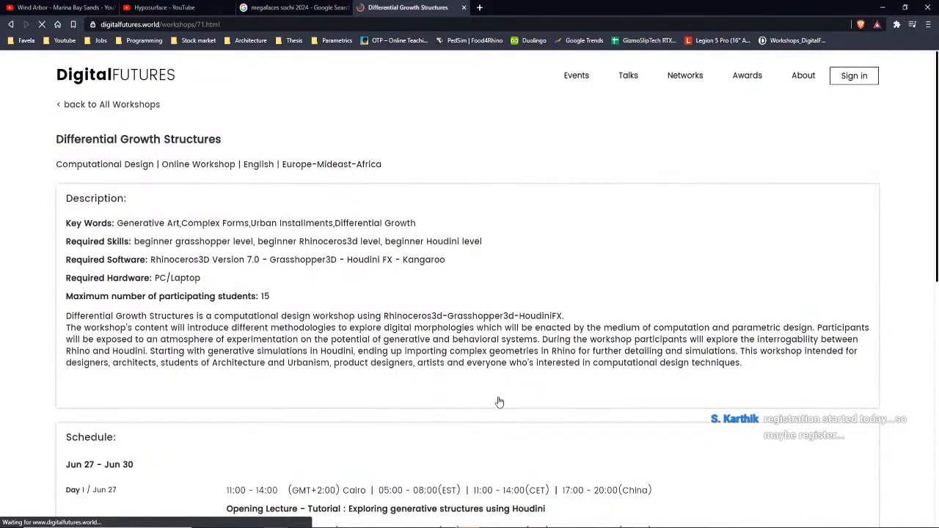
{"action": "scroll", "coordinate": [354, 277], "scroll_direction": "down", "scroll_amount": 5}
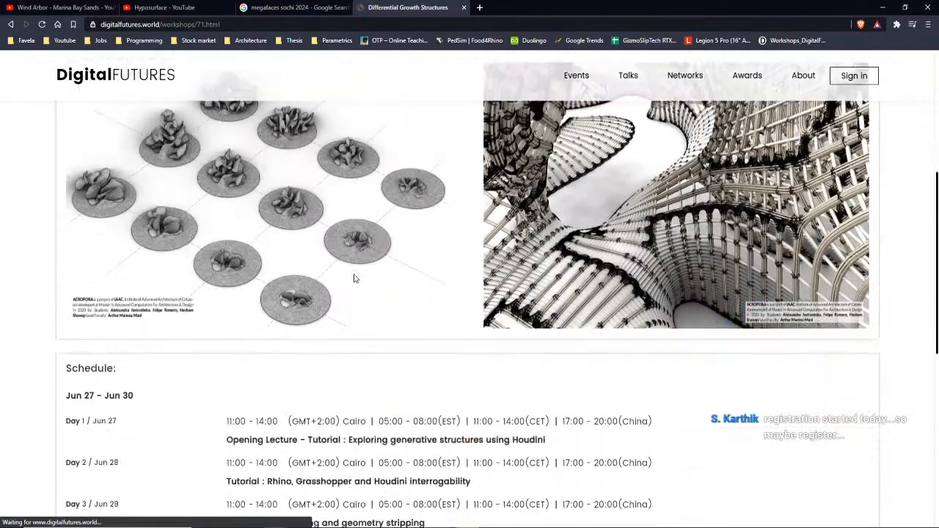
{"action": "scroll", "coordinate": [354, 278], "scroll_direction": "up", "scroll_amount": 2}
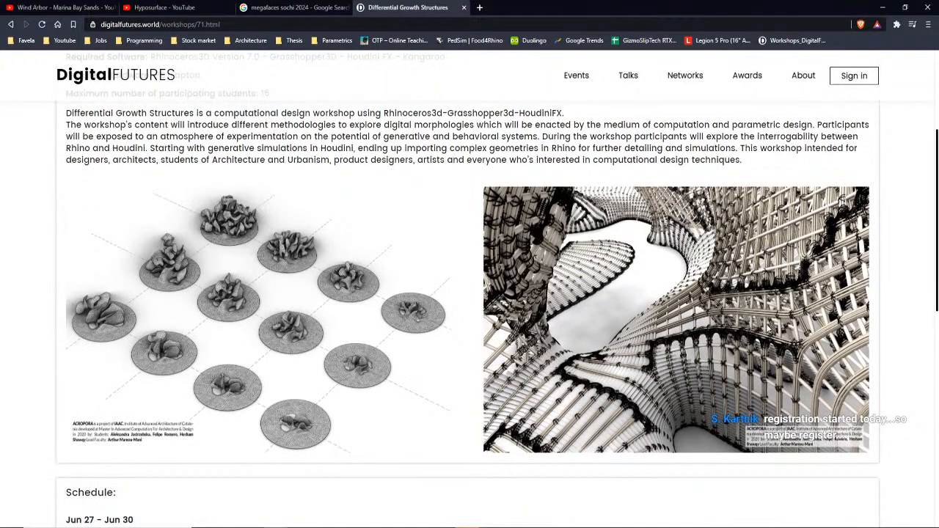
Inspect the lattice structure image of "Differential Growth Structures" up close, check the workshop's schedule, and return to the workshops list.
{"action": "scroll", "coordinate": [762, 327], "scroll_direction": "up", "scroll_amount": 5, "text": "ctrl"}
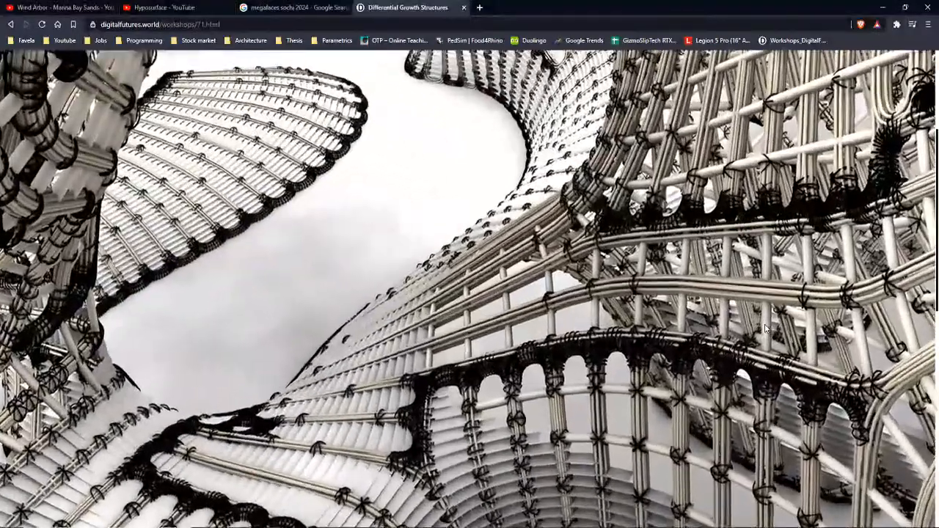
{"action": "scroll", "coordinate": [764, 328], "scroll_direction": "down", "scroll_amount": 4}
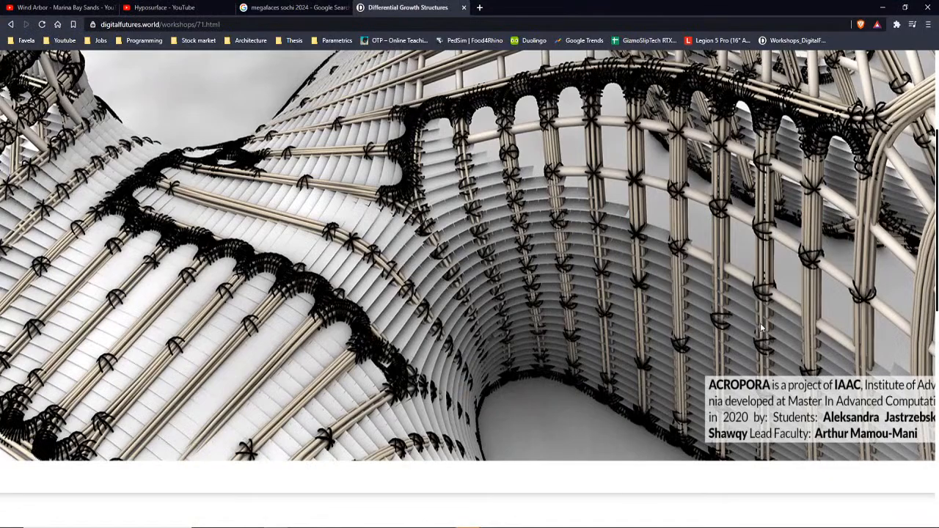
{"action": "scroll", "coordinate": [762, 328], "scroll_direction": "right", "scroll_amount": 1}
{"action": "scroll", "coordinate": [762, 327], "scroll_direction": "up", "scroll_amount": 6}
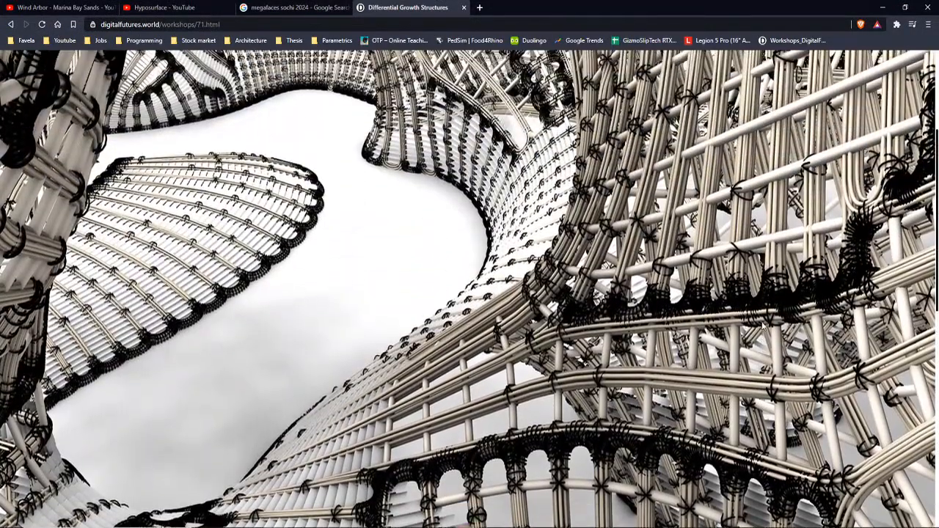
{"action": "scroll", "coordinate": [763, 325], "scroll_direction": "up", "scroll_amount": 1, "text": "ctrl"}
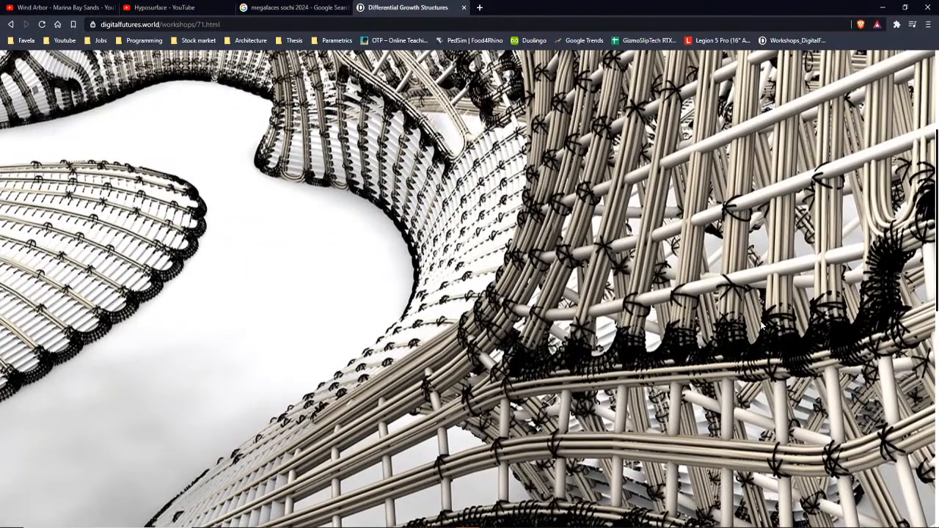
{"action": "scroll", "coordinate": [761, 327], "scroll_direction": "up", "scroll_amount": 1, "text": "ctrl"}
{"action": "scroll", "coordinate": [762, 328], "scroll_direction": "down", "scroll_amount": 2, "text": "ctrl"}
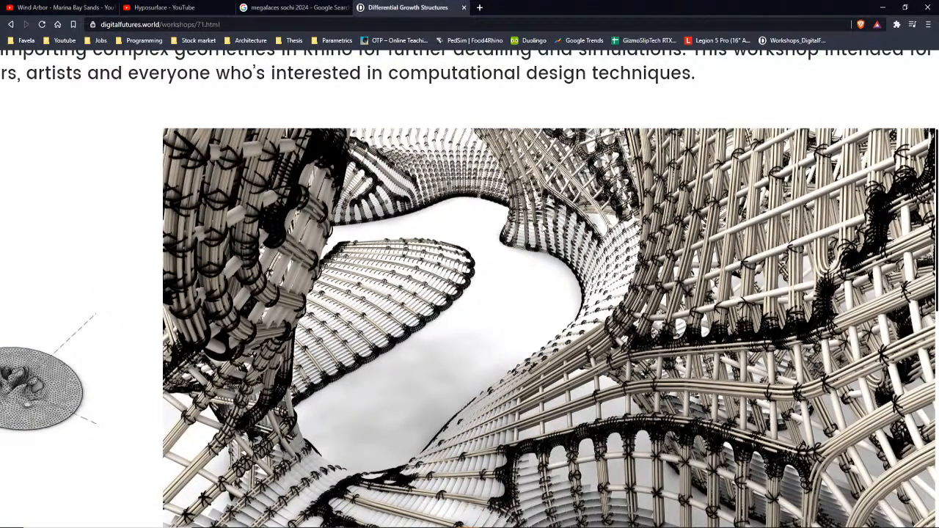
{"action": "scroll", "coordinate": [504, 252], "scroll_direction": "up", "scroll_amount": 2, "text": "ctrl"}
{"action": "scroll", "coordinate": [503, 252], "scroll_direction": "down", "scroll_amount": 1, "text": "ctrl"}
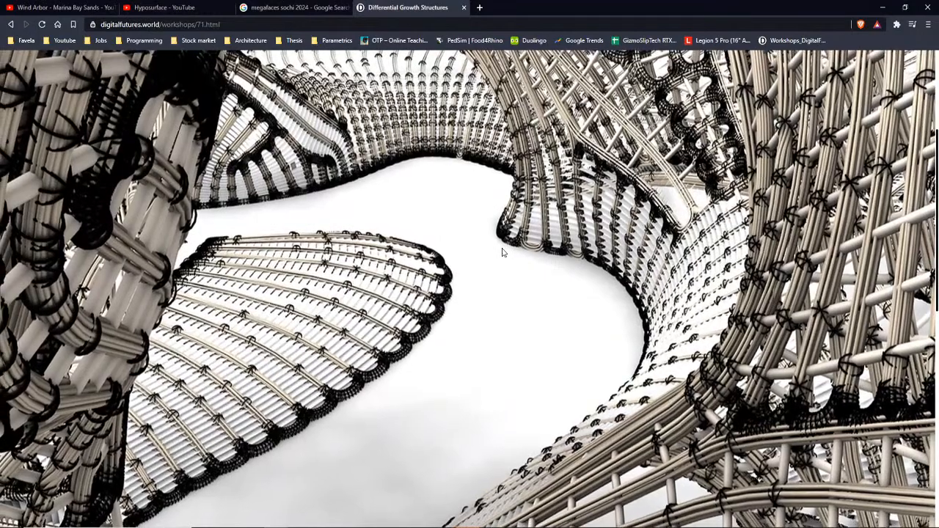
{"action": "scroll", "coordinate": [497, 250], "scroll_direction": "down", "scroll_amount": 3, "text": "ctrl"}
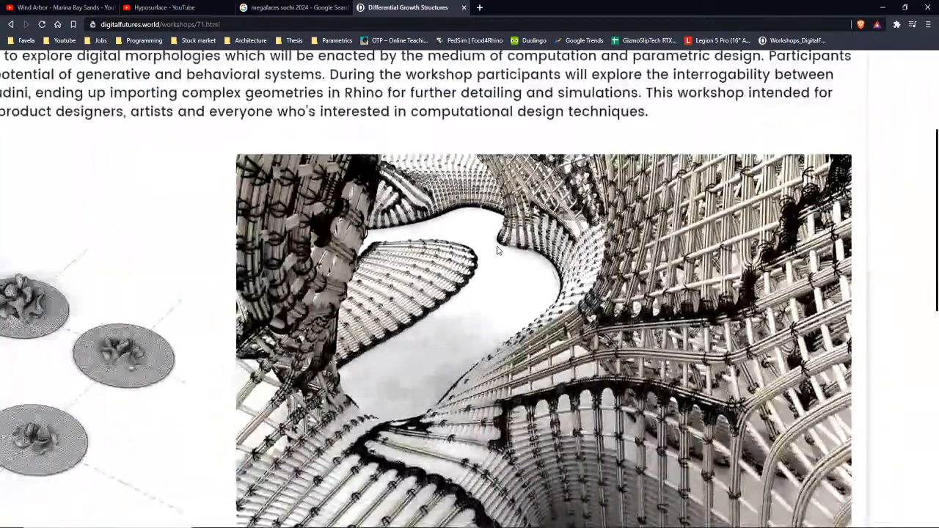
{"action": "scroll", "coordinate": [497, 251], "scroll_direction": "down", "scroll_amount": 4}
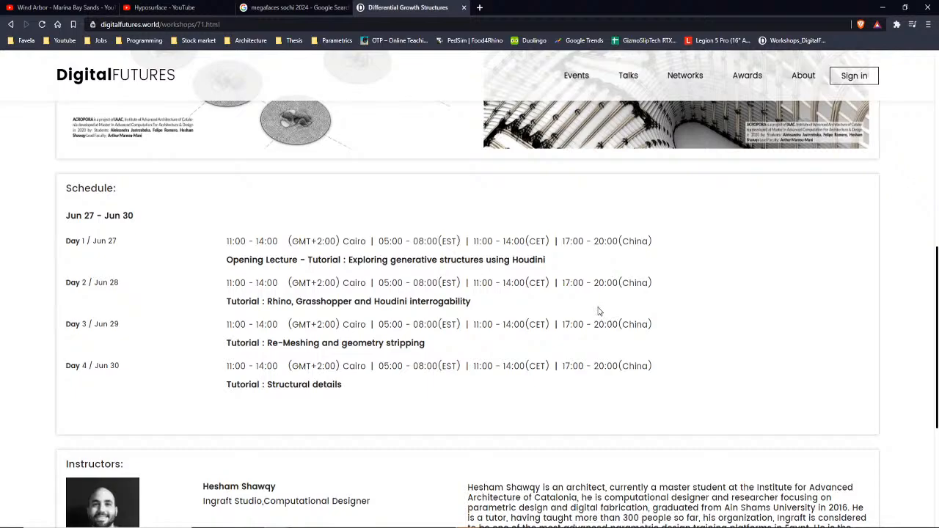
{"action": "key", "text": "alt+Left"}
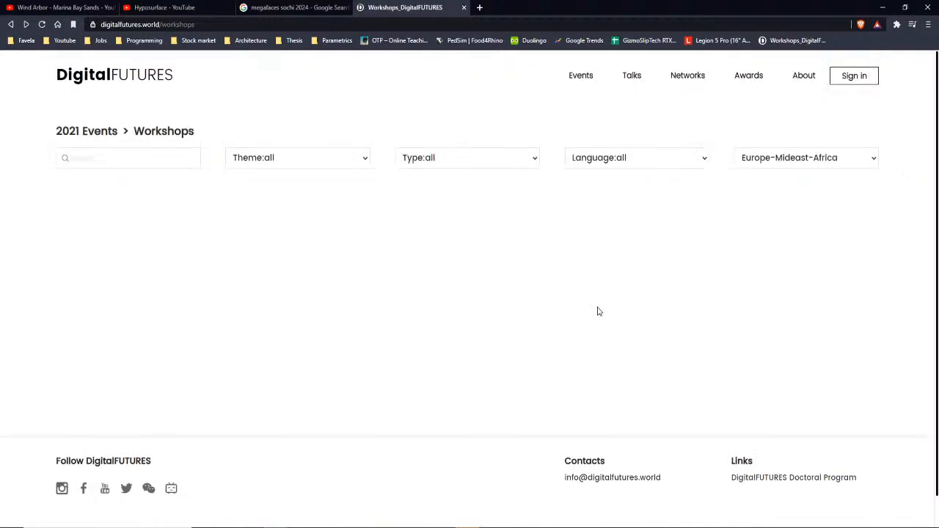
Open the "Synthetic Intelligence" workshop, review its videos, schedule and instructor section, and return to the workshops list.
{"action": "scroll", "coordinate": [411, 354], "scroll_direction": "down", "scroll_amount": 2}
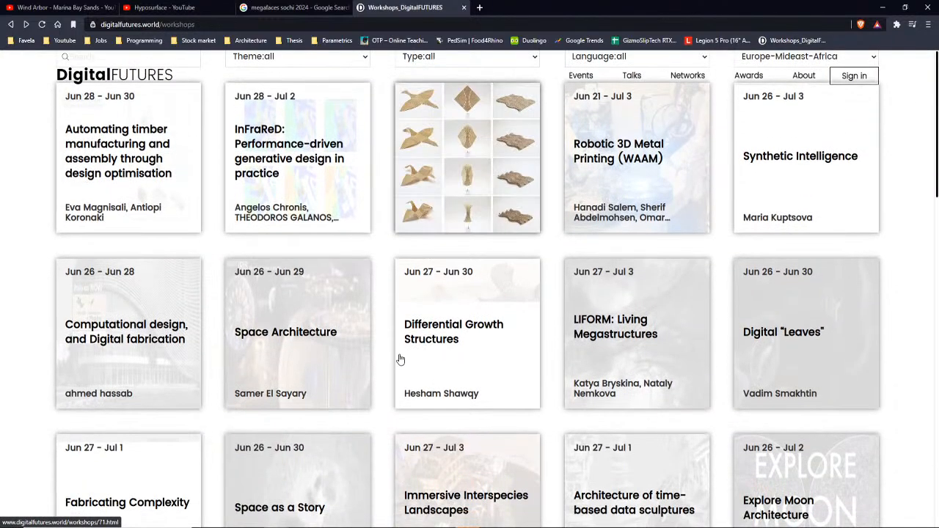
{"action": "scroll", "coordinate": [257, 356], "scroll_direction": "up", "scroll_amount": 2}
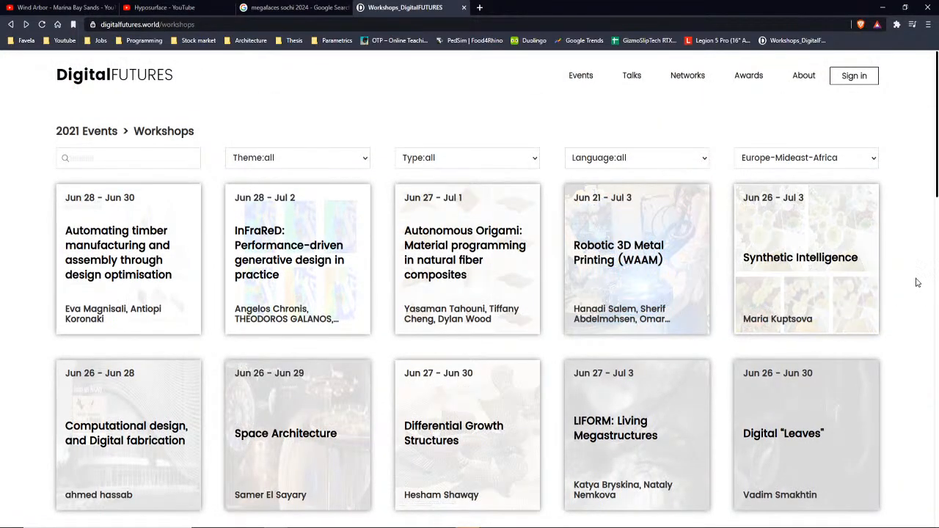
{"action": "left_click", "coordinate": [821, 249]}
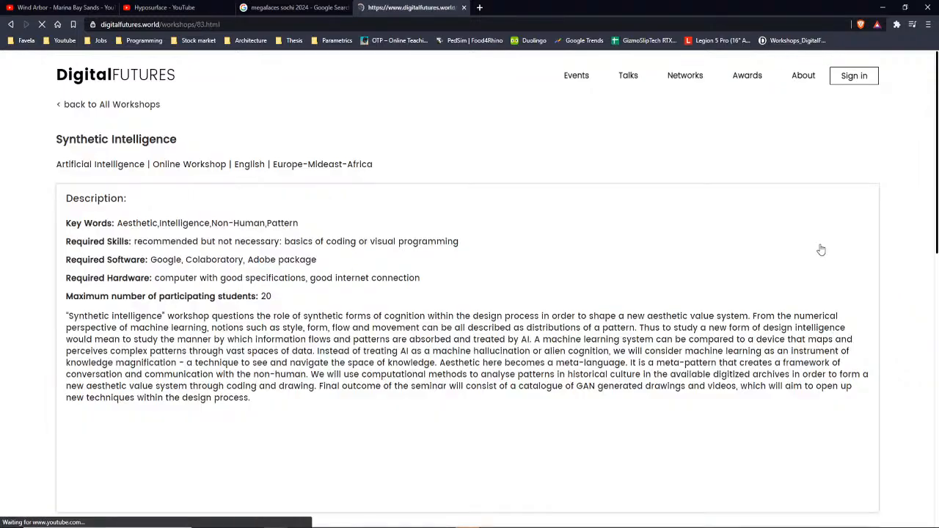
{"action": "scroll", "coordinate": [818, 248], "scroll_direction": "down", "scroll_amount": 8}
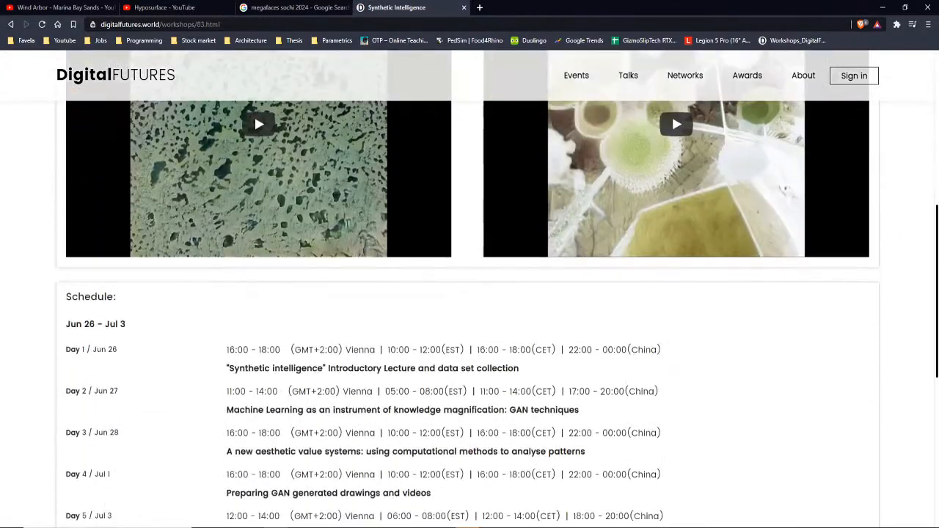
{"action": "scroll", "coordinate": [811, 245], "scroll_direction": "down", "scroll_amount": 3}
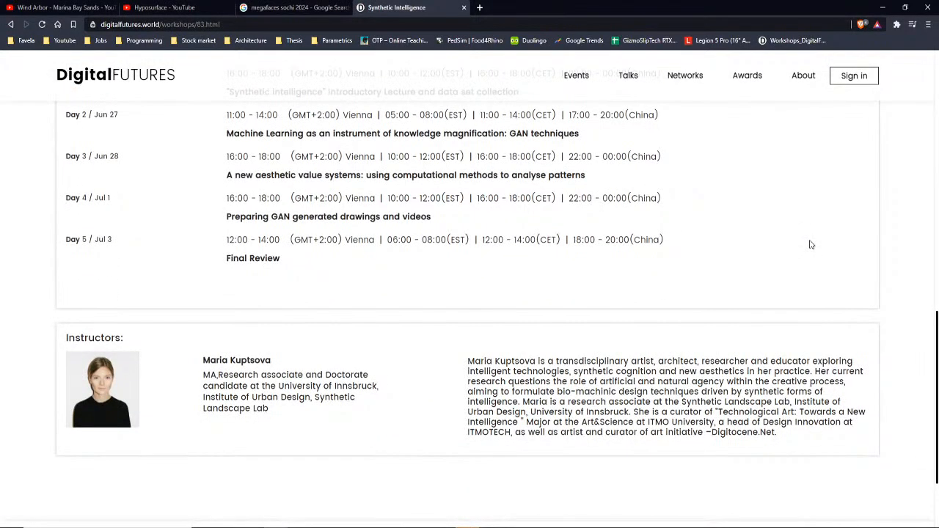
{"action": "key", "text": "alt+Left"}
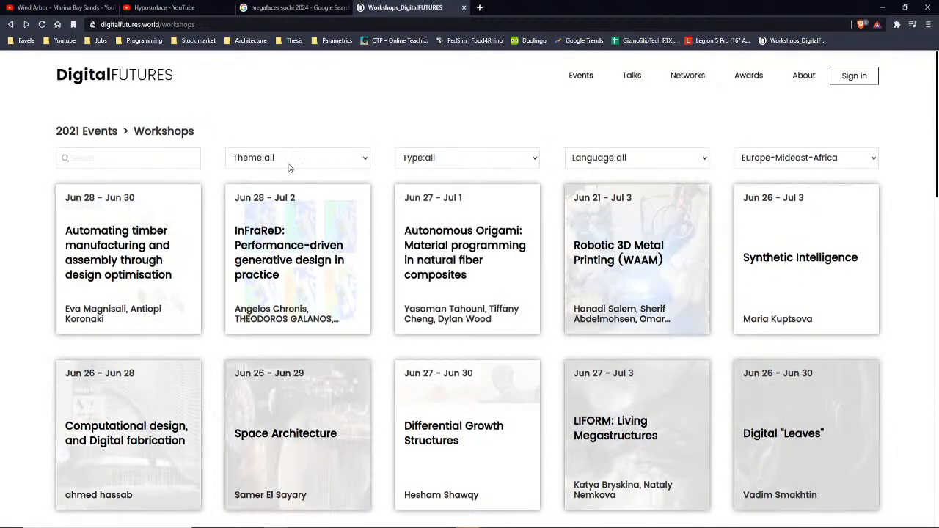
Open the "Space Architecture" workshop in a separate browser tab while staying on the workshops list.
{"action": "left_click", "coordinate": [309, 165]}
{"action": "left_click", "coordinate": [308, 165]}
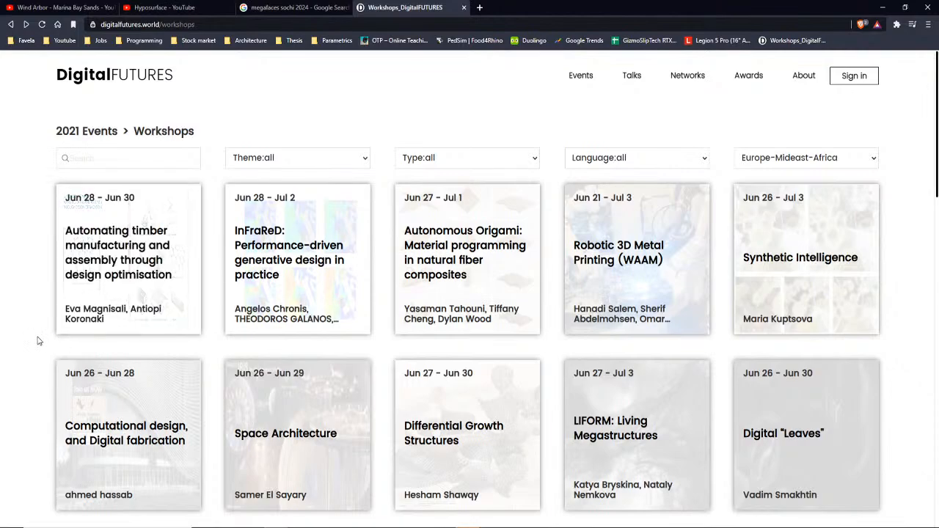
{"action": "middle_click", "coordinate": [242, 382]}
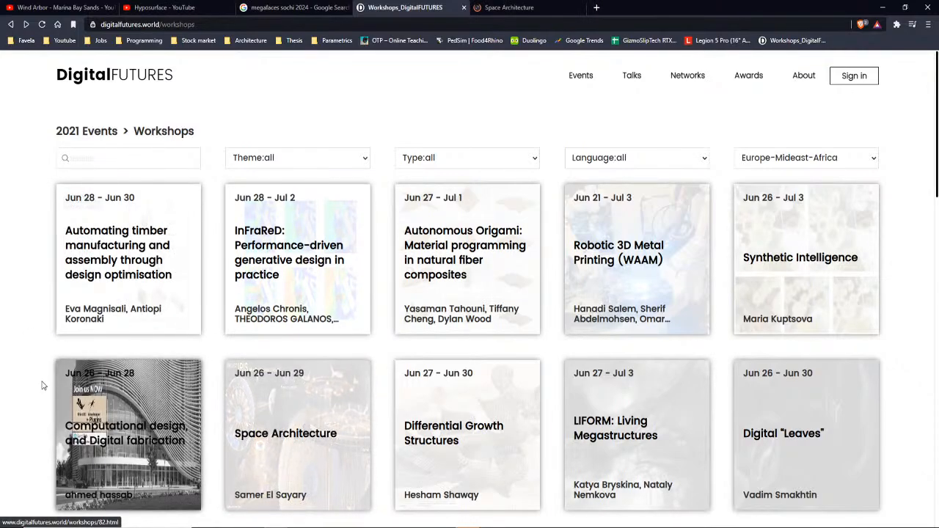
Browse the Europe-Mideast-Africa workshops down to the end of the list and return to its beginning.
{"action": "scroll", "coordinate": [33, 385], "scroll_direction": "down", "scroll_amount": 1}
{"action": "scroll", "coordinate": [32, 385], "scroll_direction": "down", "scroll_amount": 1}
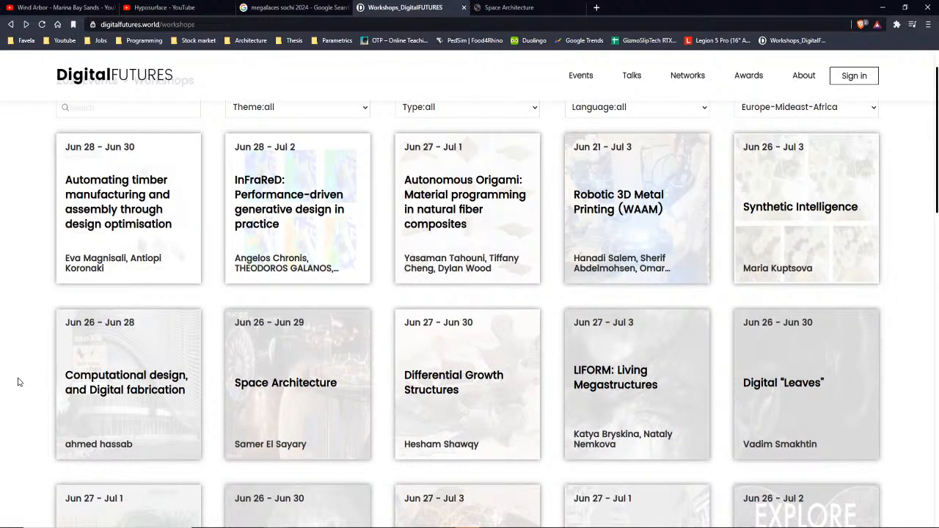
{"action": "scroll", "coordinate": [19, 381], "scroll_direction": "down", "scroll_amount": 2}
{"action": "scroll", "coordinate": [19, 381], "scroll_direction": "down", "scroll_amount": 3}
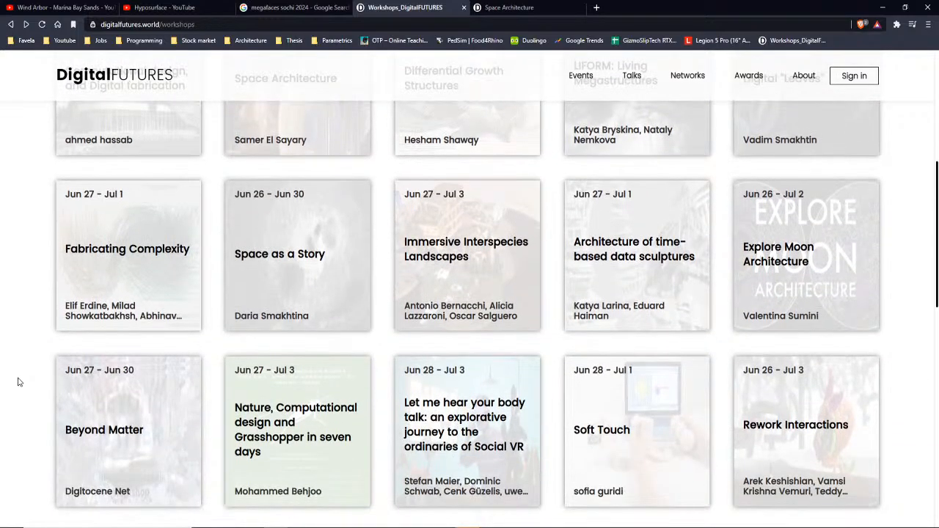
{"action": "scroll", "coordinate": [19, 382], "scroll_direction": "down", "scroll_amount": 2}
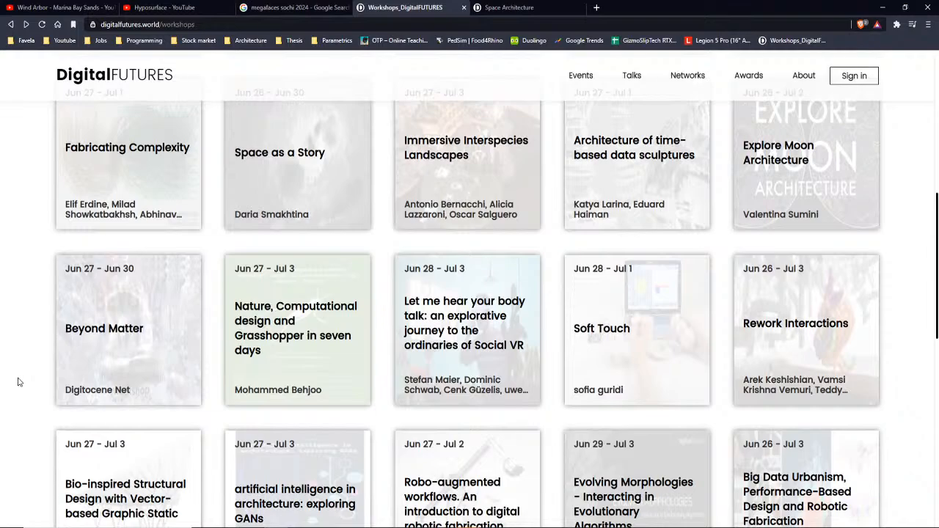
{"action": "scroll", "coordinate": [19, 382], "scroll_direction": "down", "scroll_amount": 1}
{"action": "scroll", "coordinate": [19, 382], "scroll_direction": "down", "scroll_amount": 3}
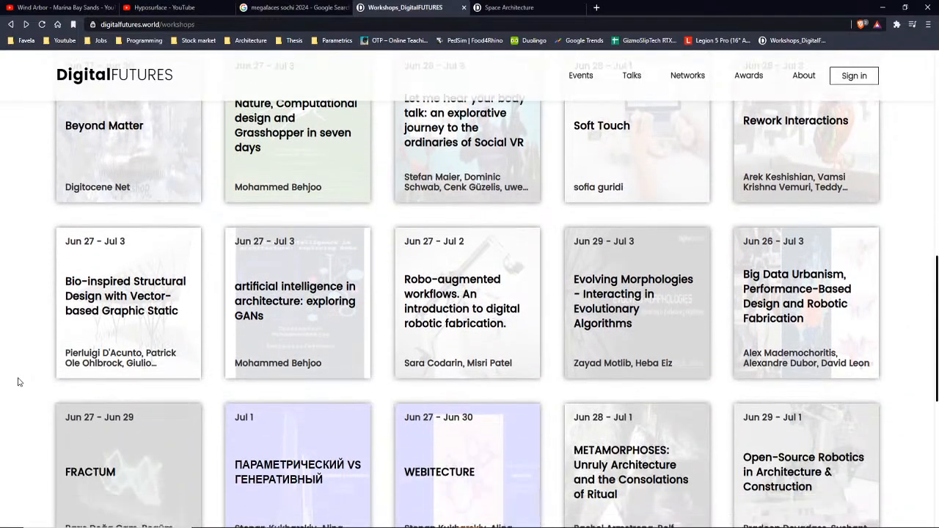
{"action": "scroll", "coordinate": [19, 381], "scroll_direction": "down", "scroll_amount": 2}
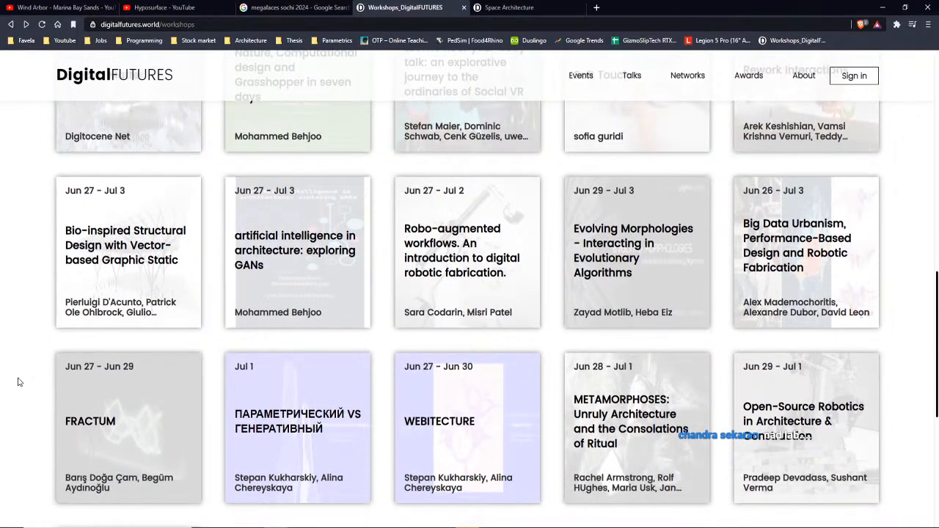
{"action": "scroll", "coordinate": [19, 382], "scroll_direction": "down", "scroll_amount": 4}
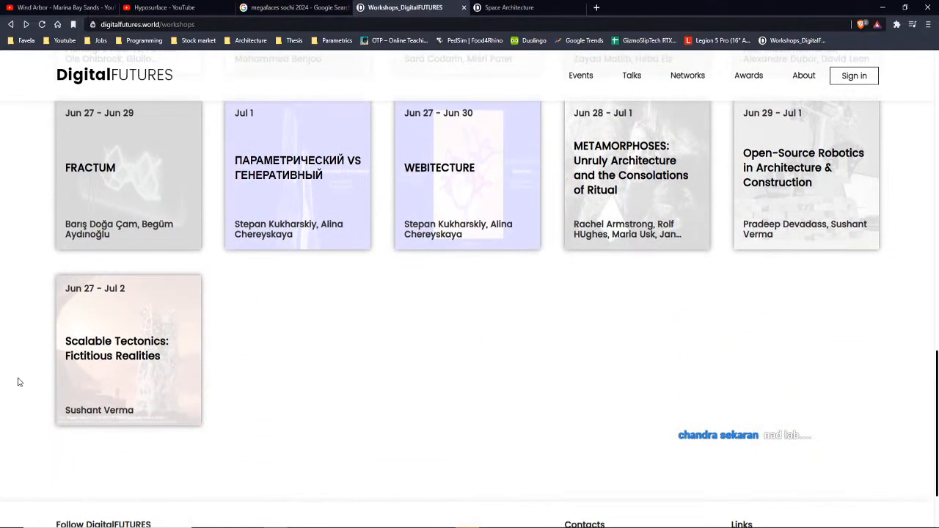
{"action": "scroll", "coordinate": [19, 382], "scroll_direction": "up", "scroll_amount": 15}
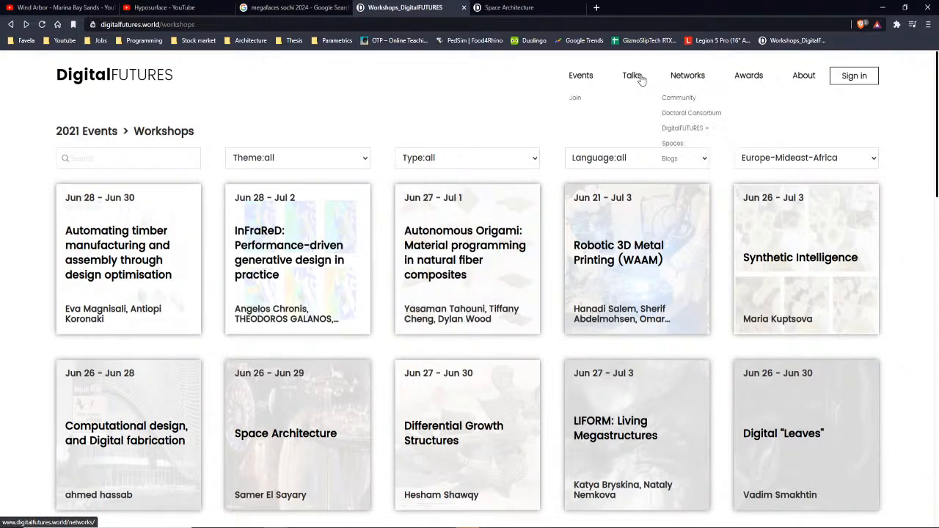
Check the DigitalFUTURES Networks and Talks pages, and switch to the Grasshopper window.
{"action": "left_click", "coordinate": [687, 77]}
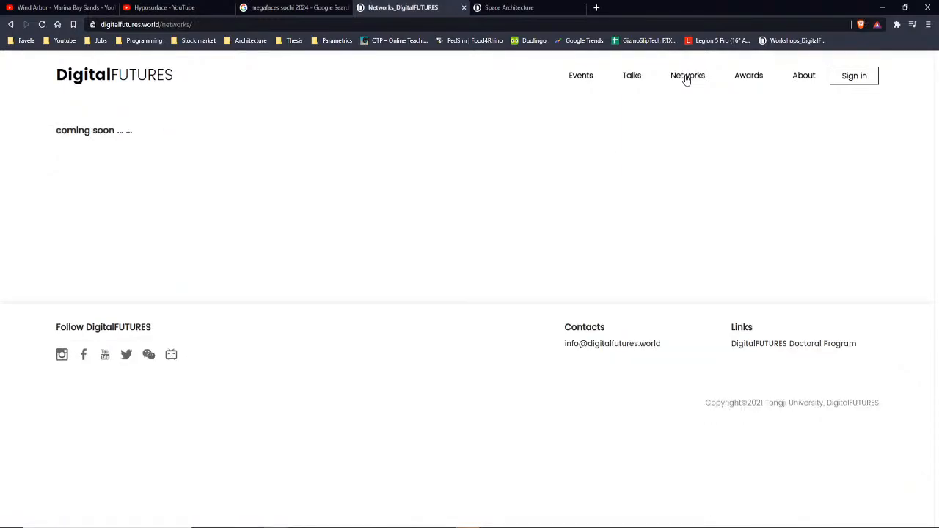
{"action": "left_click", "coordinate": [644, 75]}
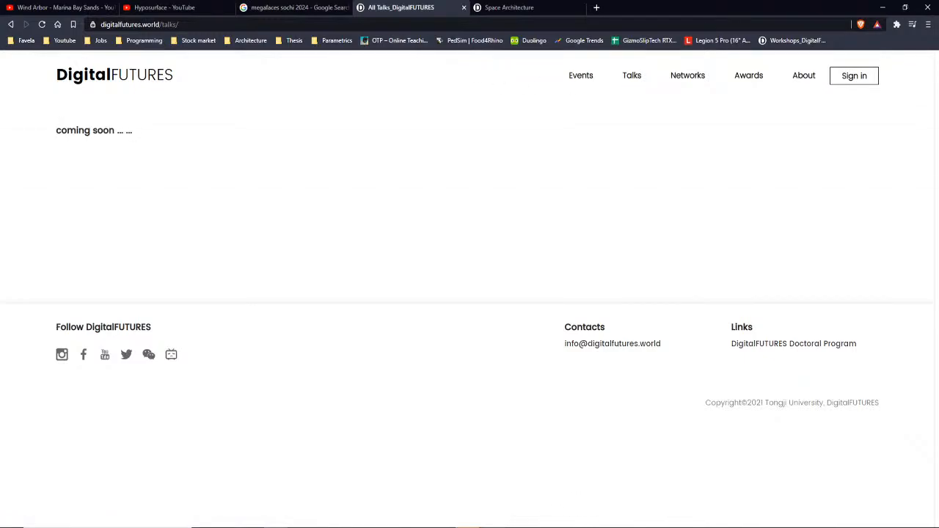
{"action": "left_click", "coordinate": [470, 527]}
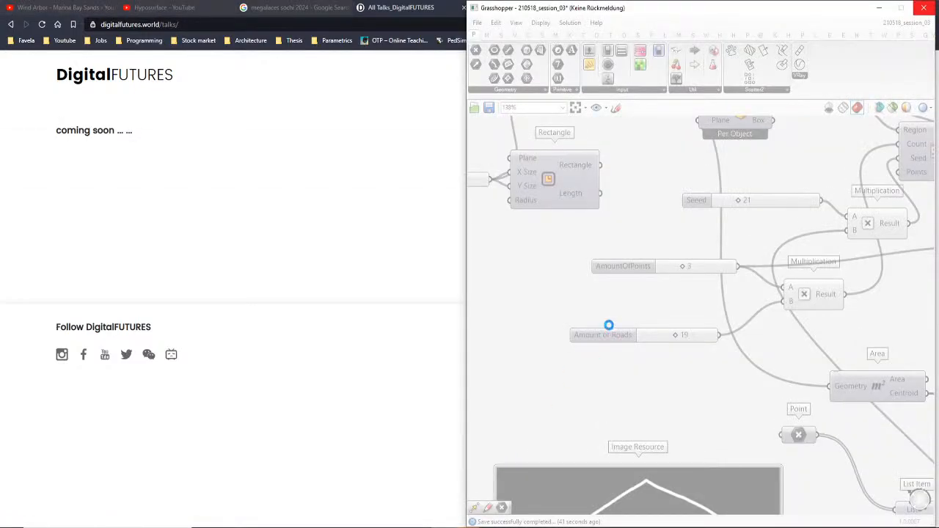